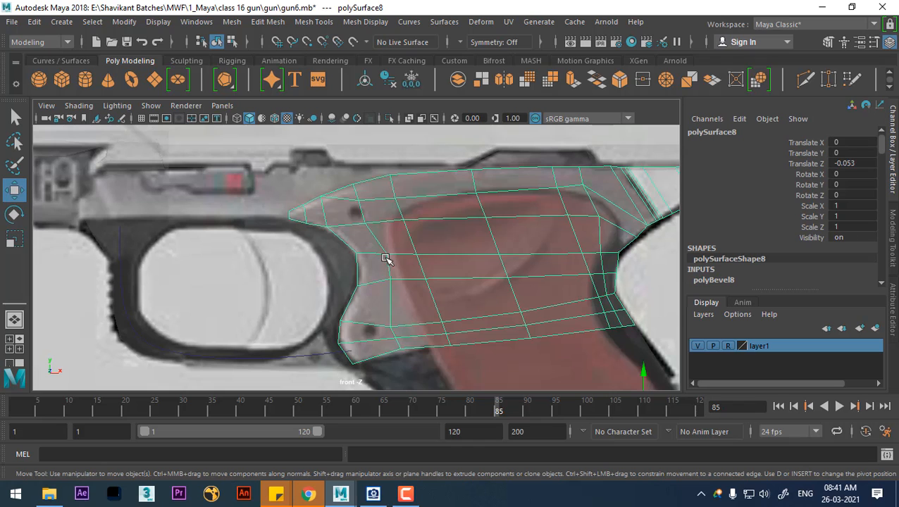
Insert an edge loop near the front edge of the grip frame mesh, following its contour beside the trigger guard
right_click_drag(381, 113, 382, 76)
left_click(377, 282)
right_click_drag(418, 193, 613, 412, "shift")
scroll(408, 289, "up", 2)
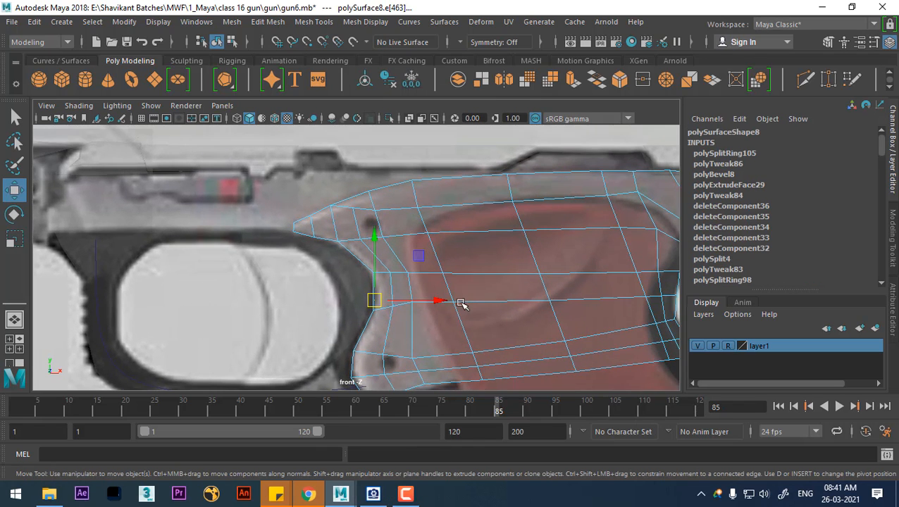
Insert a second edge loop between the new front loop and the existing inner loop of the grip frame
right_click_drag(432, 221, 440, 95)
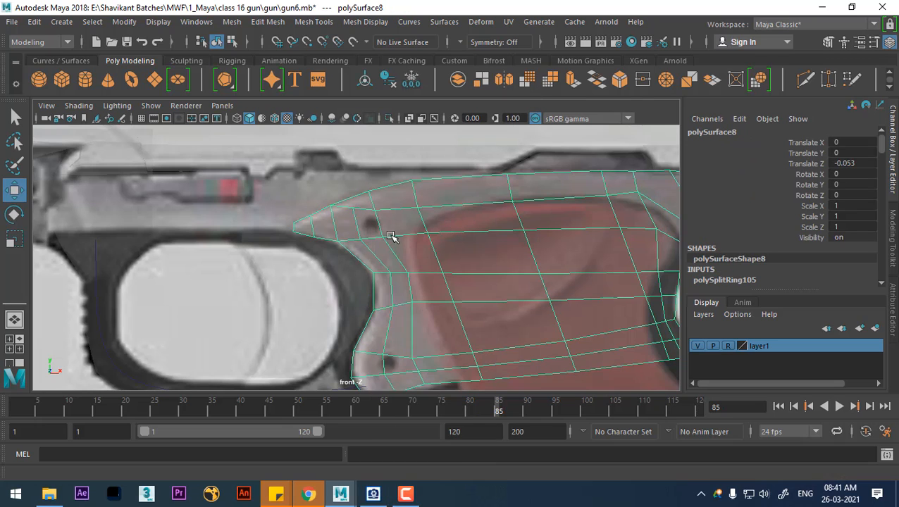
scroll(402, 253, "up", 1)
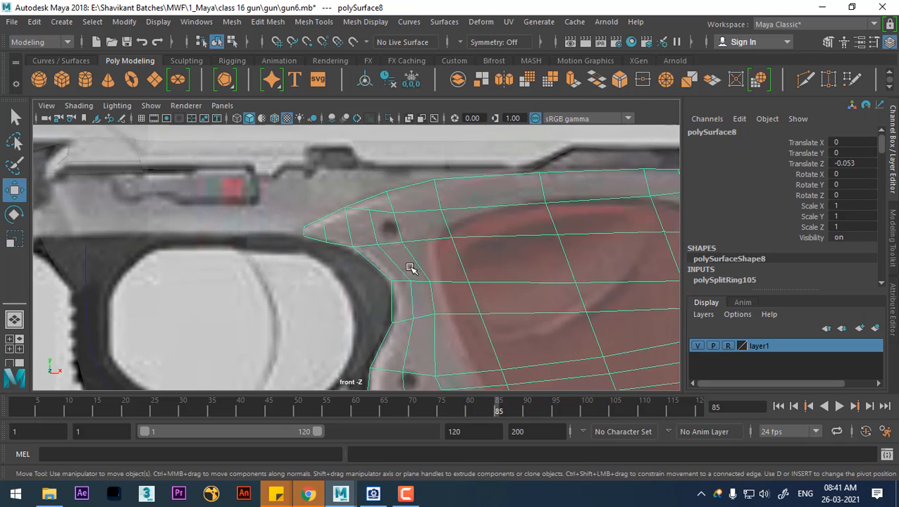
right_click_drag(381, 200, 382, 115)
left_click(375, 191)
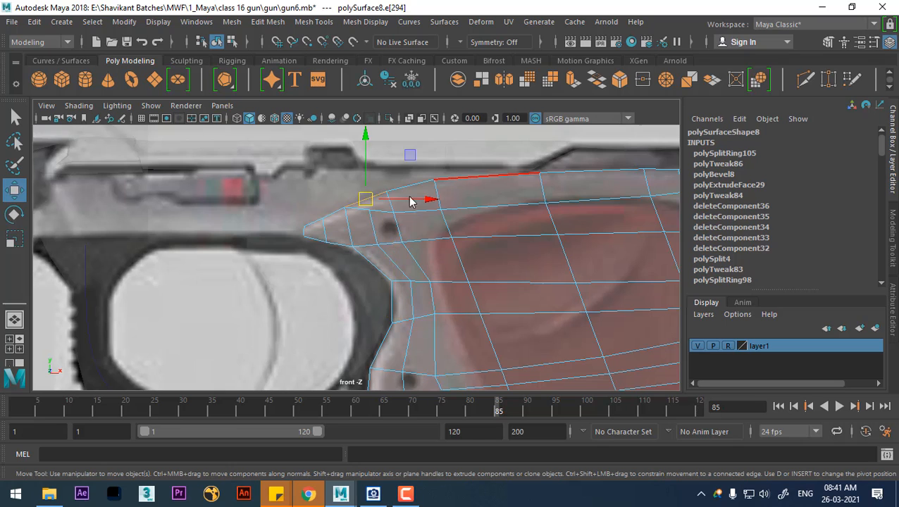
left_click(468, 277)
middle_click_drag(456, 302, 467, 205, "alt")
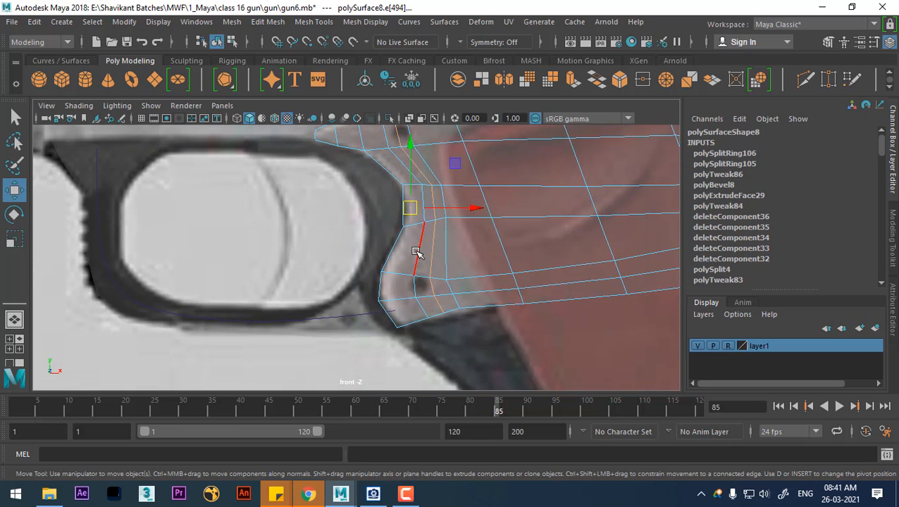
Isolate the grip frame mesh in the perspective view by hiding all unselected objects
key("space")
left_click(481, 275)
right_click_drag(477, 287, 602, 410, "alt")
middle_click_drag(502, 277, 433, 278, "alt")
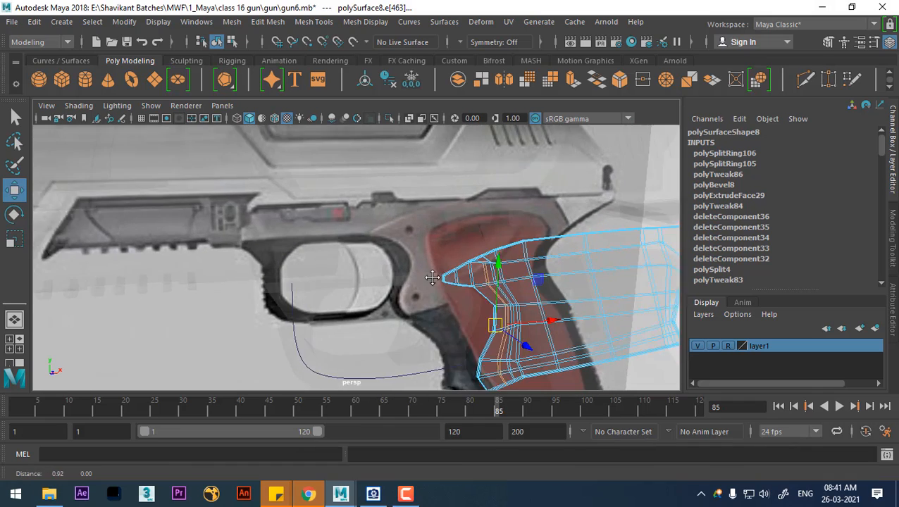
right_click_drag(432, 277, 532, 291, "alt")
right_click(525, 134)
left_click(592, 95)
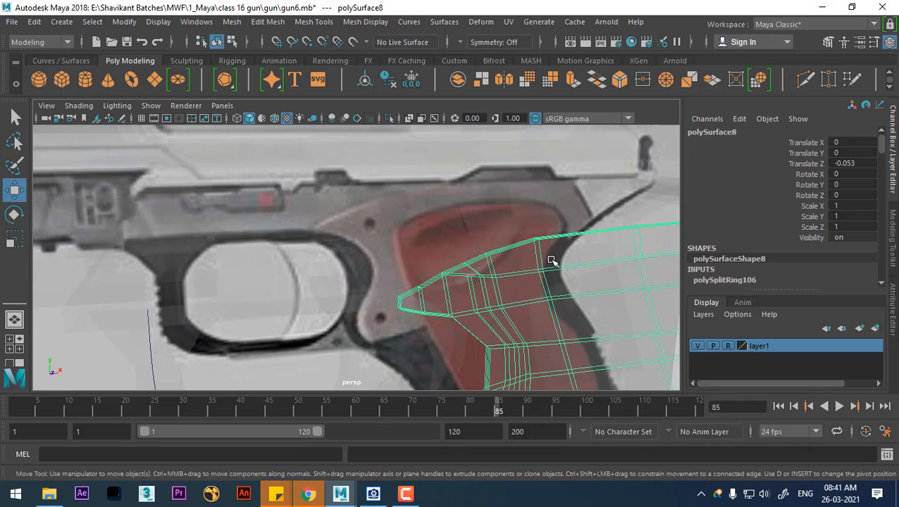
key("alt+h")
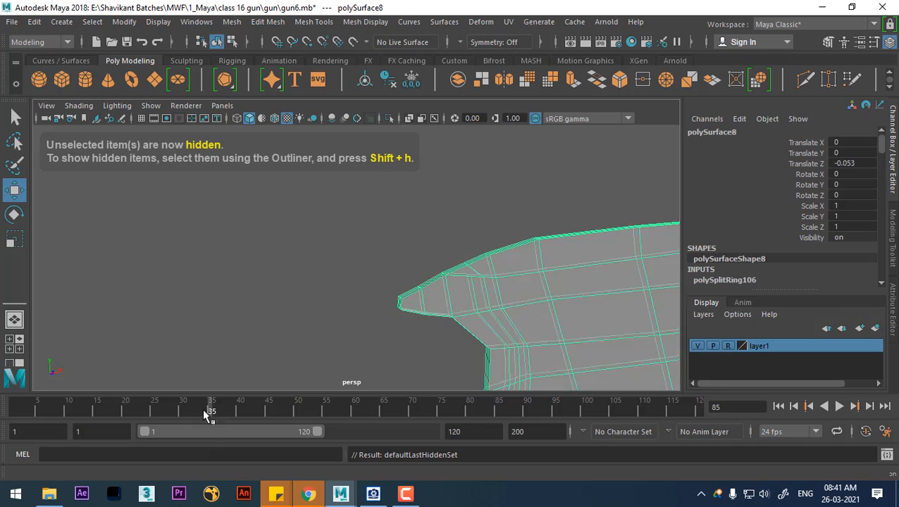
left_click_drag(540, 290, 333, 253, "alt")
Try to insert an edge loop through the short upper edge behind the frame's pointed tip, then undo it
right_click_drag(333, 253, 327, 79)
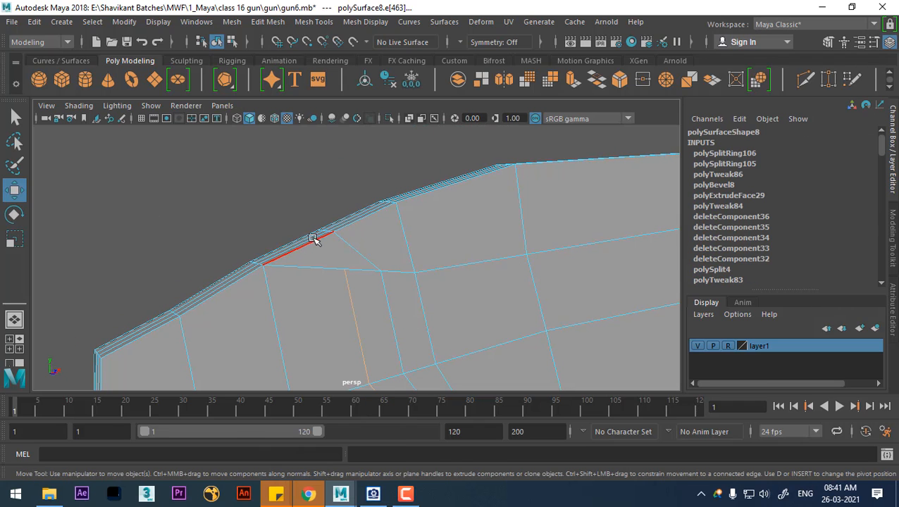
left_click(315, 239)
right_click_drag(320, 255, 521, 295, "shift")
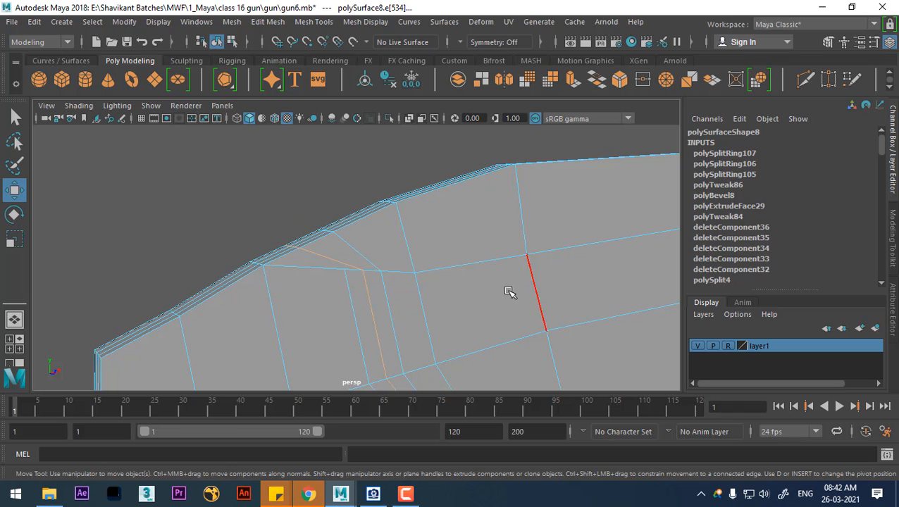
key("ctrl+z")
Use Multi-Cut to extend the front loop from its dead end across the beveled upper rim to the opposite face
left_click_drag(360, 280, 417, 299, "alt")
right_click_drag(433, 247, 498, 97)
right_click_drag(486, 211, 411, 171, "shift")
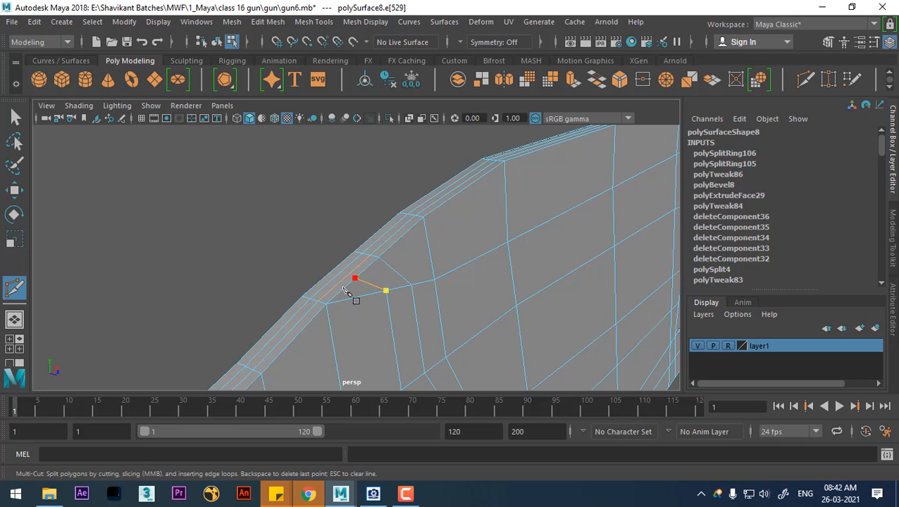
left_click_drag(345, 291, 495, 283, "alt")
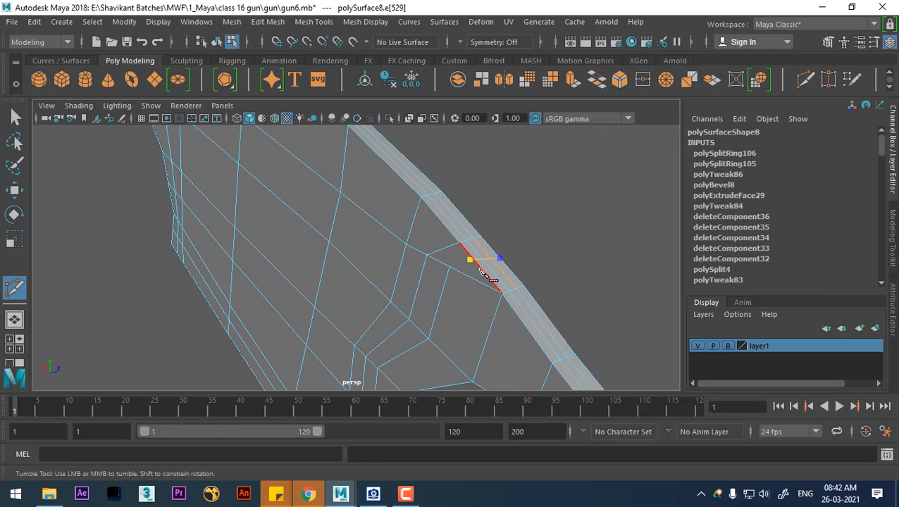
right_click(442, 267)
left_click_drag(546, 317, 345, 270, "alt")
right_click_drag(345, 269, 403, 306, "alt")
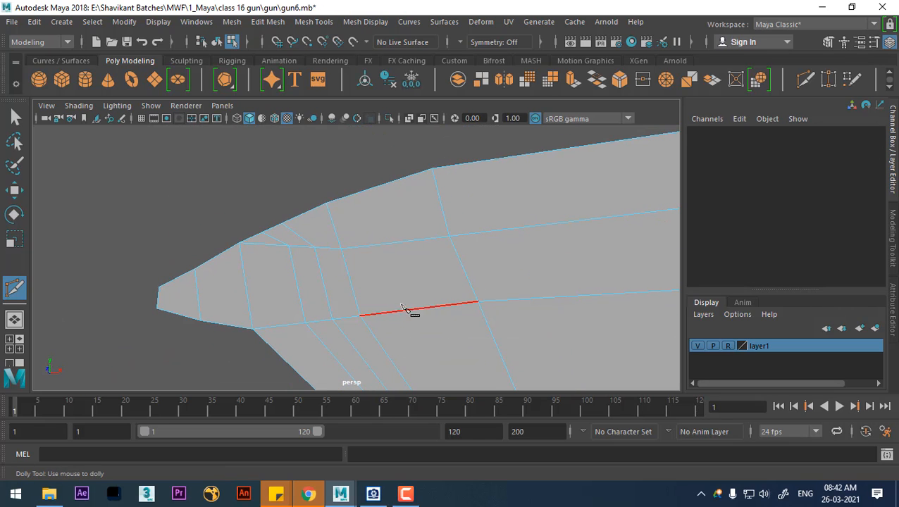
key("w")
Unhide the other gun parts, return to the front view and set the timeline to frame 83
middle_click_drag(403, 321, 380, 222, "alt")
right_click_drag(376, 317, 327, 312, "alt")
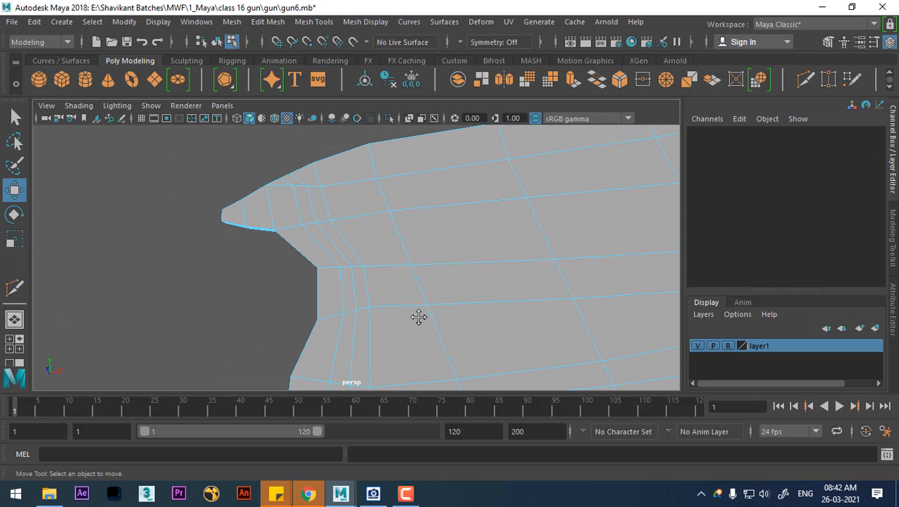
middle_click_drag(418, 317, 414, 247, "alt")
key("ctrl+shift+h")
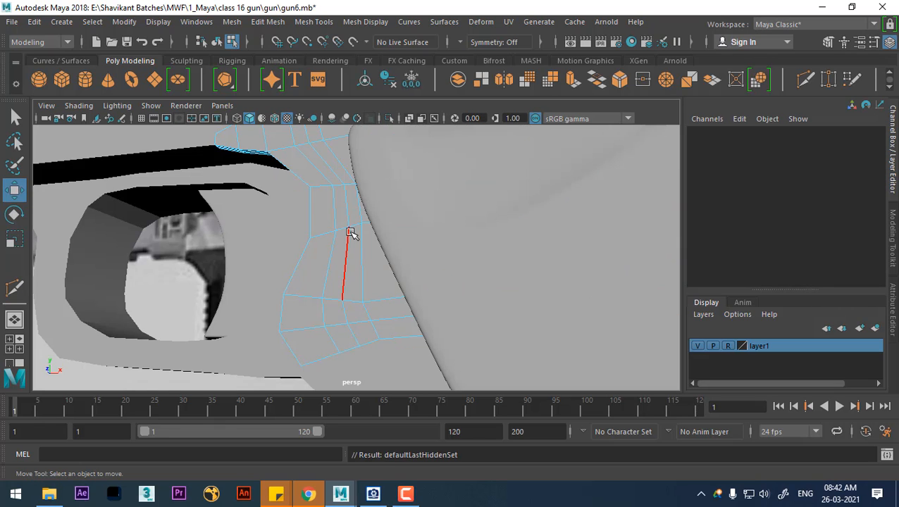
right_click_drag(350, 232, 427, 97)
key("space")
left_click_drag(350, 262, 355, 305)
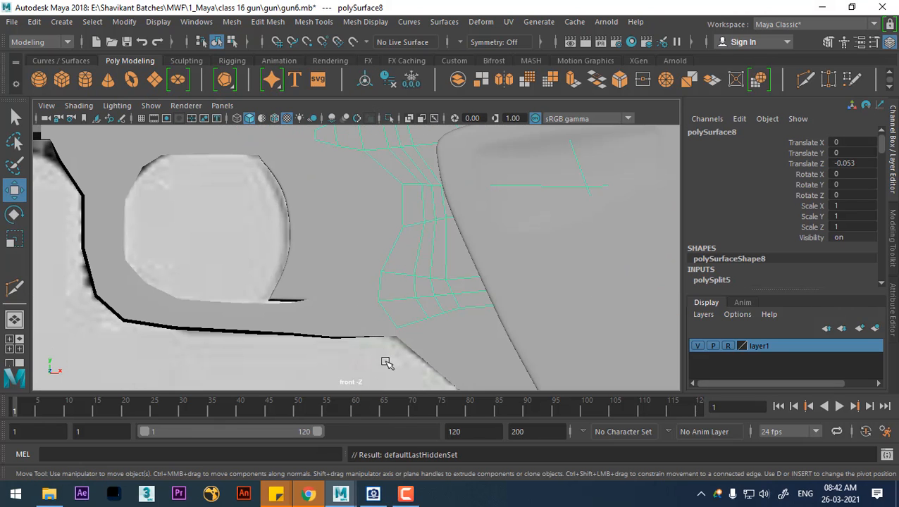
left_click_drag(42, 409, 487, 421)
scroll(493, 296, "up", 3)
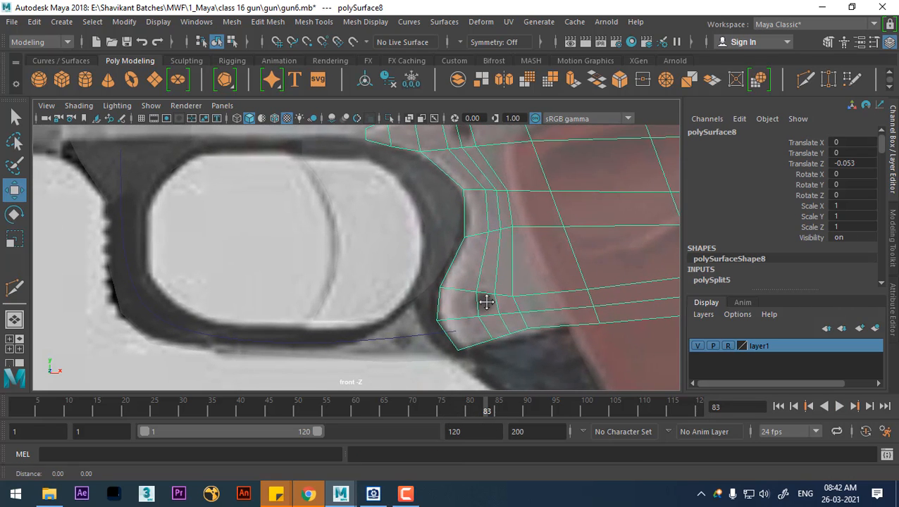
Slide the frontmost inserted edge loop closer to the grip frame's front contour with the Slide Edge tool
right_click_drag(502, 113, 477, 76)
double_click(483, 253)
middle_click_drag(483, 254, 494, 306, "alt")
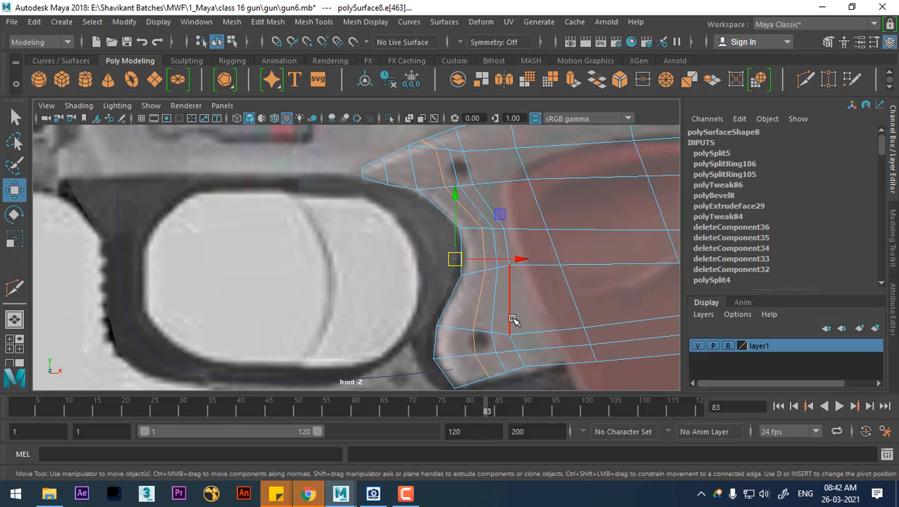
right_click_drag(548, 218, 525, 325, "shift")
middle_click_drag(563, 268, 551, 271)
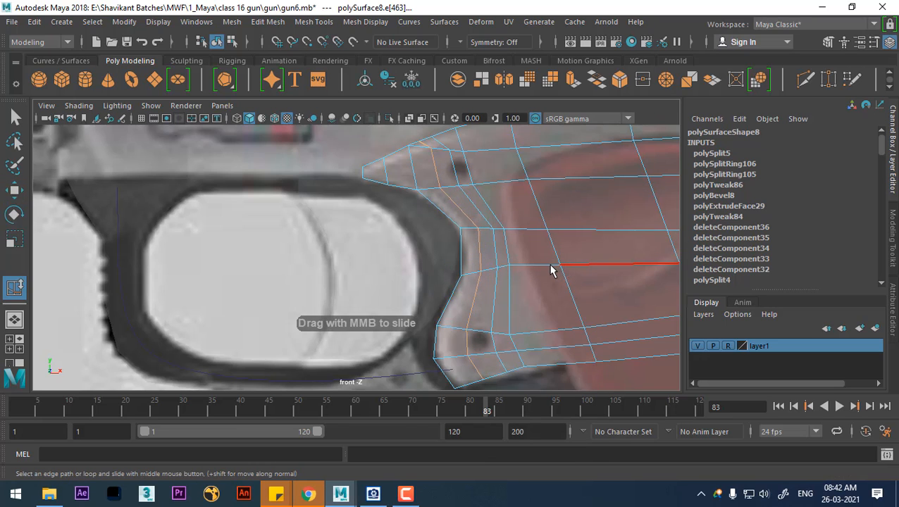
Slide the inner edge loop of the grip frame toward the red grip panel
left_click(470, 179)
scroll(469, 179, "up", 2)
scroll(476, 204, "down", 2)
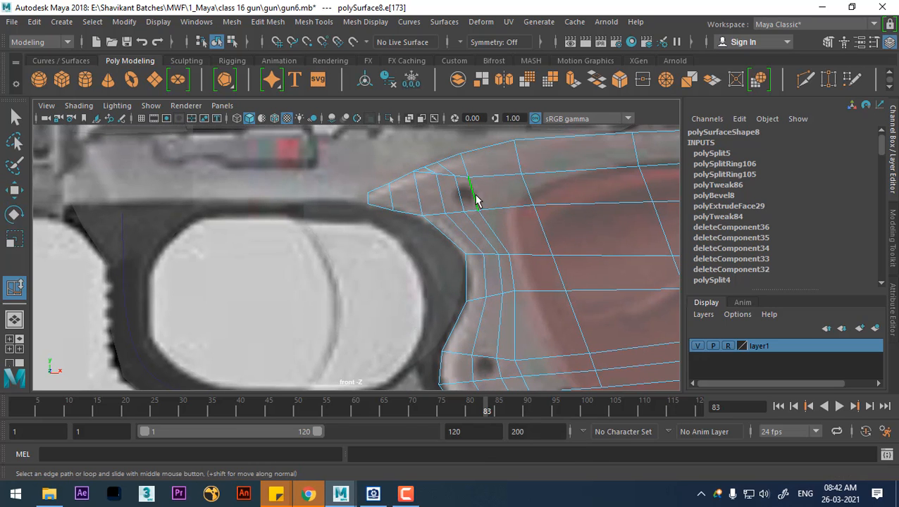
scroll(553, 283, "down", 2)
right_click_drag(498, 215, 496, 320, "shift")
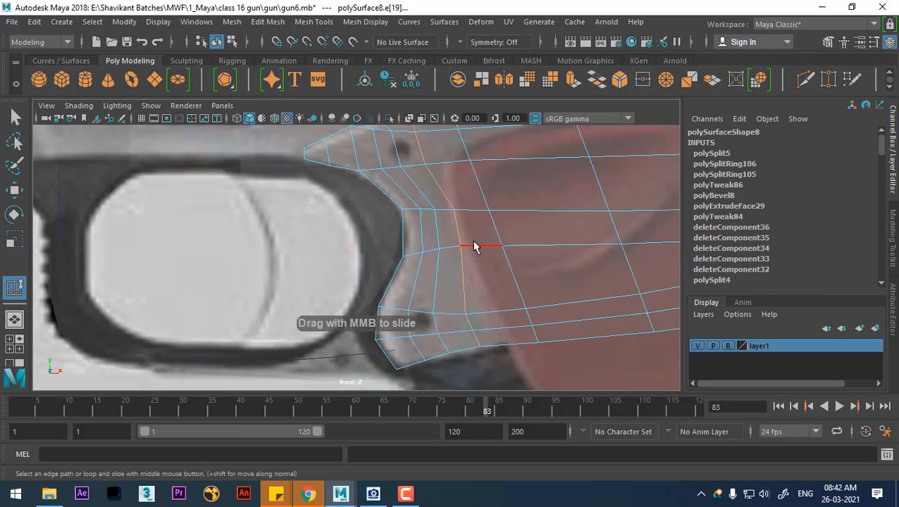
Slide only the upper section of the middle edge loop forward, leaving its lower edges out of the selection
middle_click_drag(473, 246, 470, 263, "alt")
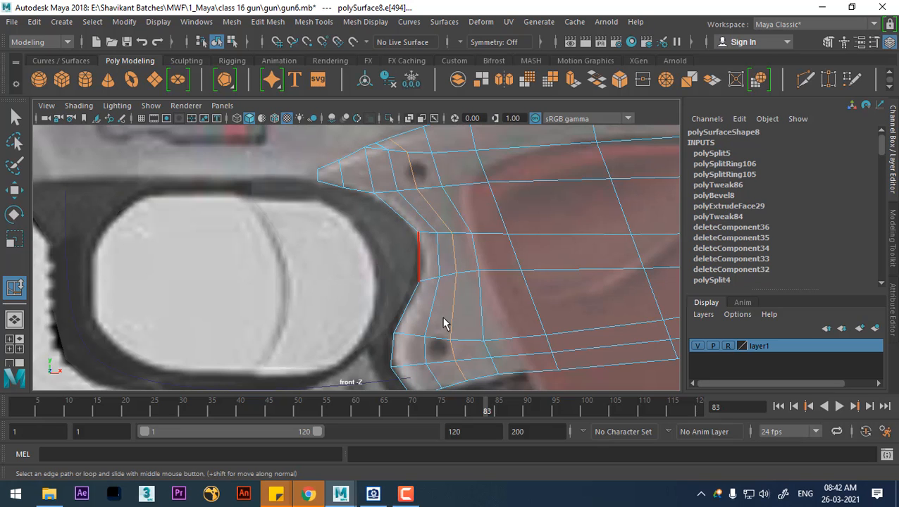
middle_click_drag(530, 282, 512, 270, "alt")
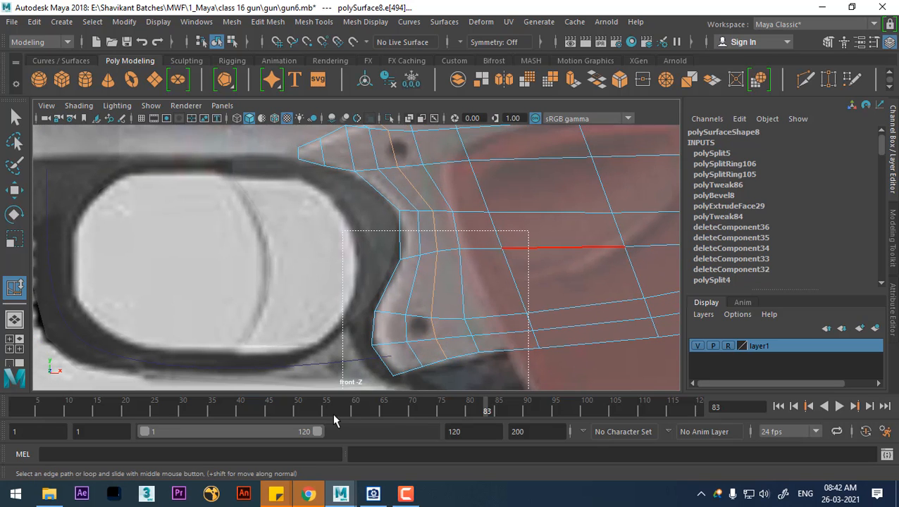
left_click_drag(334, 415, 295, 414, "ctrl")
right_click_drag(525, 190, 508, 289, "shift")
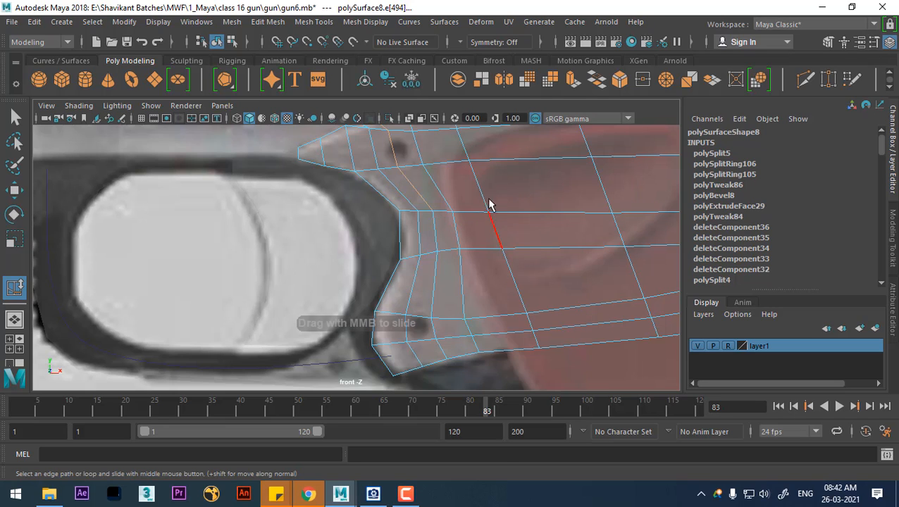
middle_click_drag(451, 188, 444, 182)
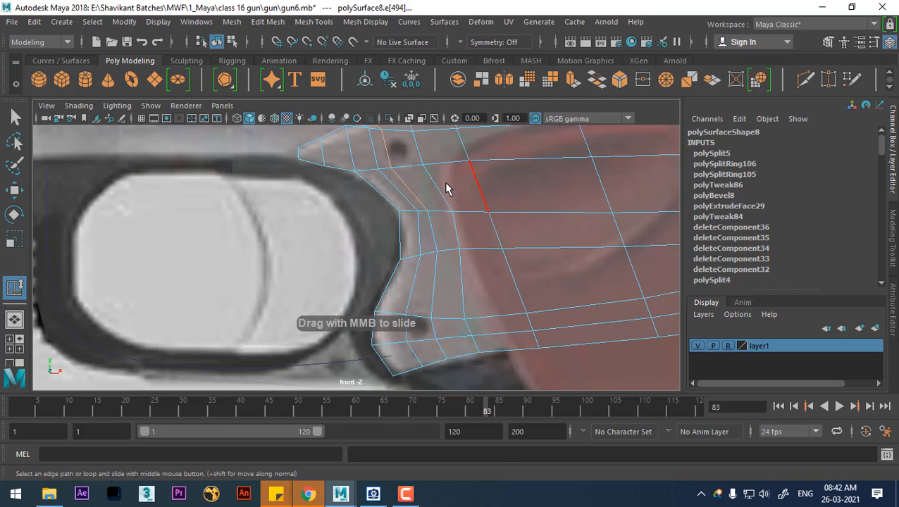
Insert a lengthwise edge loop from the frame's pointed tip through the upper screw hole
middle_click_drag(472, 276, 501, 317, "alt")
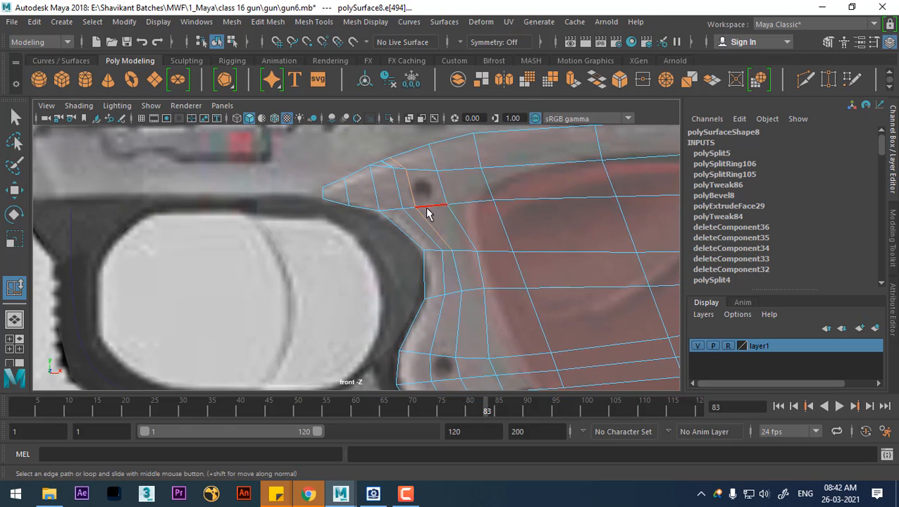
scroll(443, 235, "up", 1)
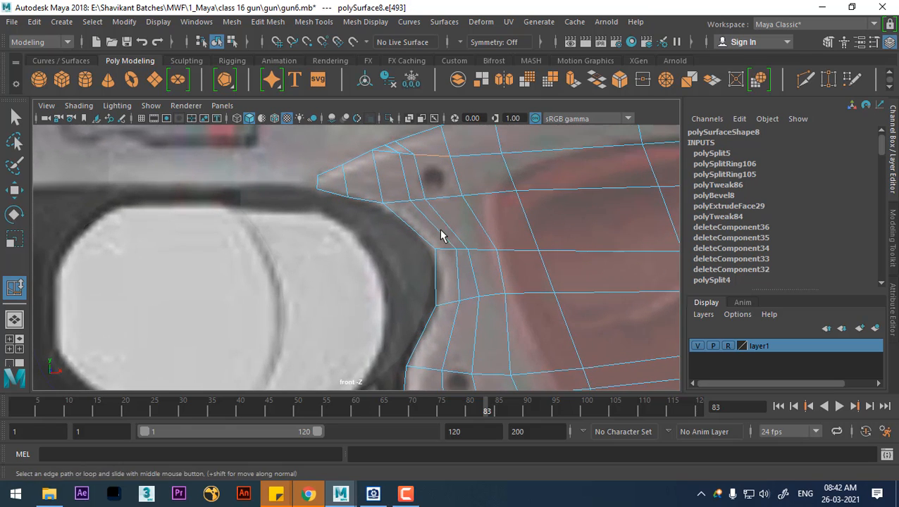
middle_click_drag(444, 235, 445, 294, "alt")
scroll(426, 256, "up", 3)
middle_click_drag(460, 231, 436, 249, "alt")
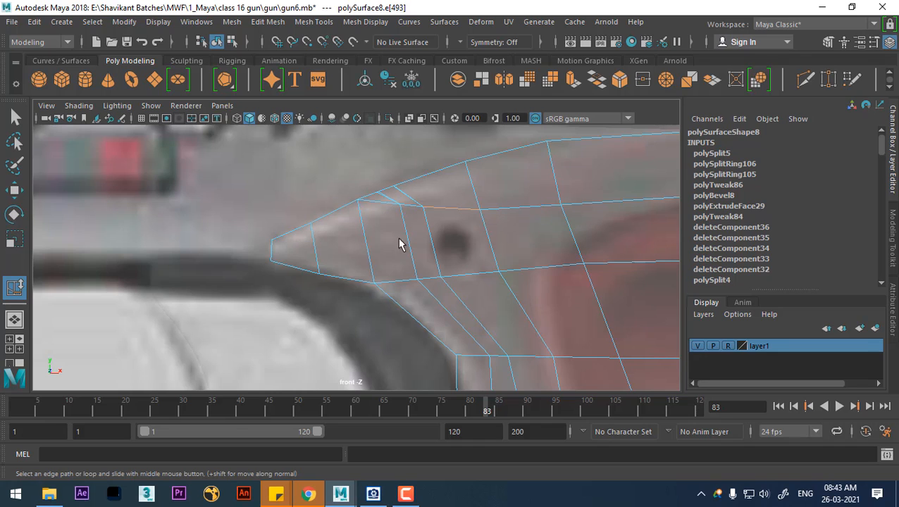
right_click_drag(422, 240, 440, 215)
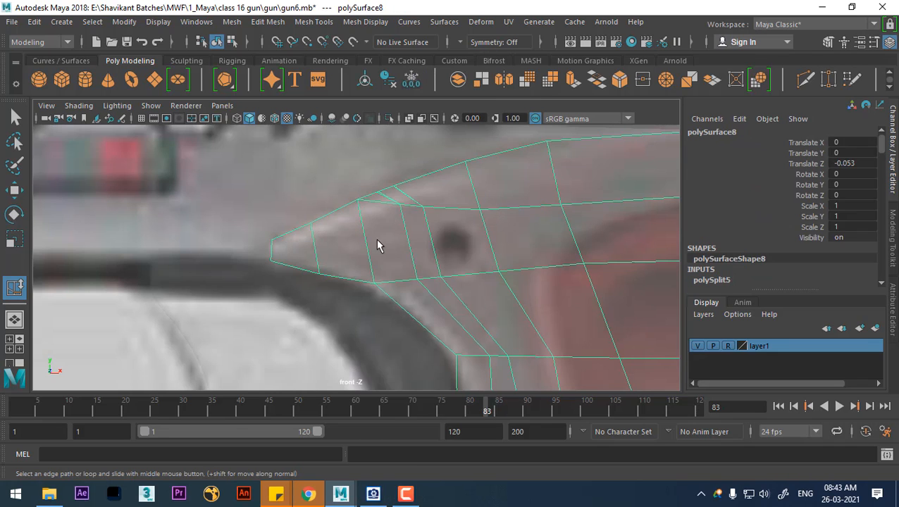
right_click_drag(378, 245, 378, 218)
right_click_drag(326, 229, 411, 241, "shift")
scroll(417, 251, "up", 2)
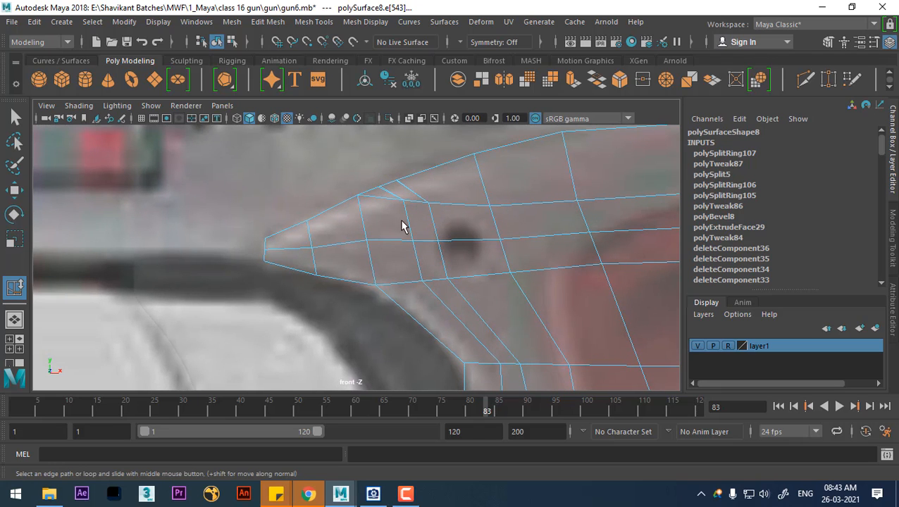
Cut a diagonal edge with Multi-Cut from the front loop's upper vertex to the new lengthwise loop near the tip
scroll(411, 224, "up", 2)
middle_click_drag(466, 249, 453, 237, "alt")
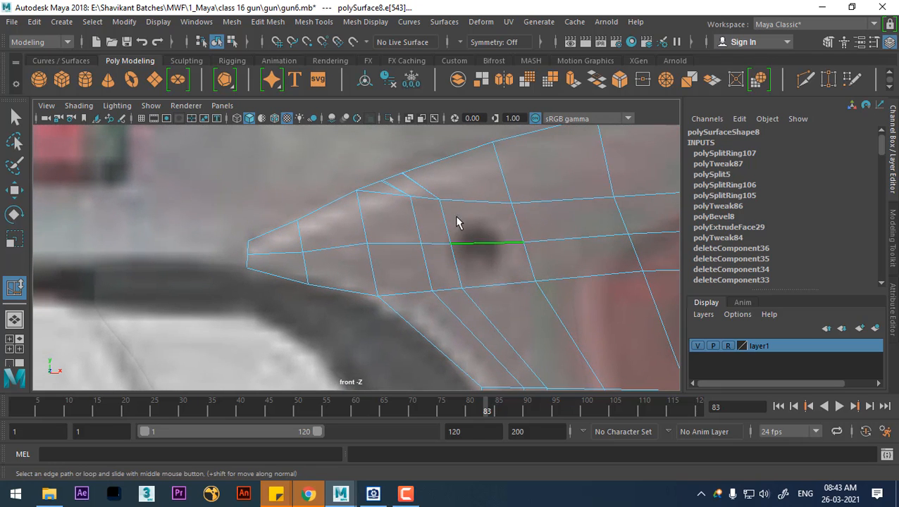
right_click_drag(459, 225, 542, 79)
right_click_drag(499, 205, 429, 172, "shift")
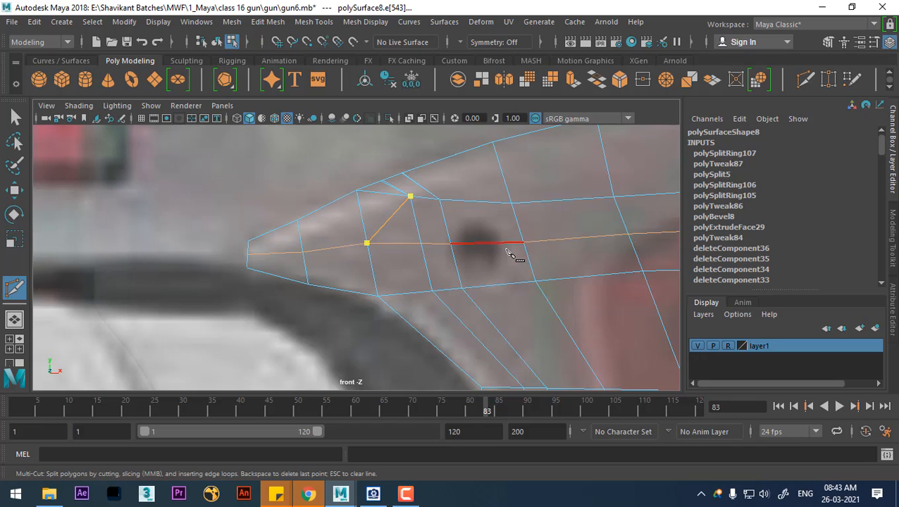
key("Return")
right_click_drag(461, 255, 540, 180, "alt")
key("w")
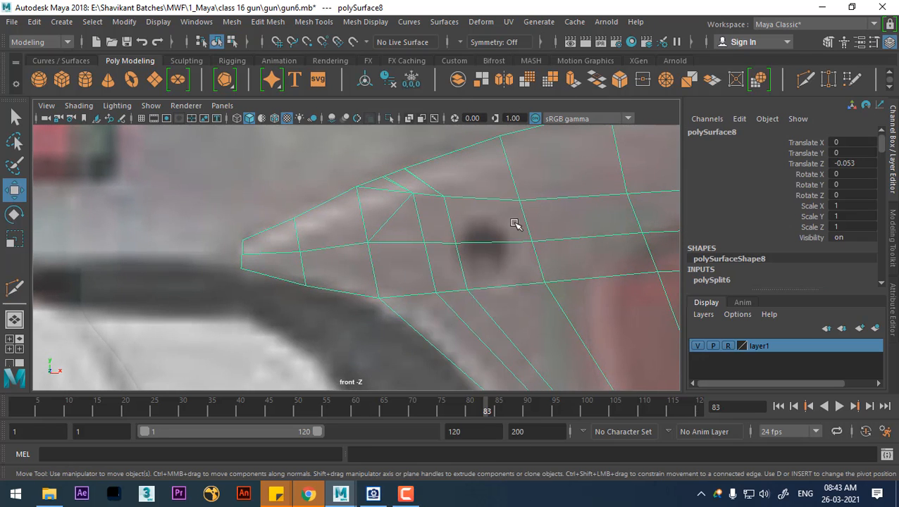
Hide everything except the grip frame mesh again and switch to the perspective view
key("alt+h")
key("space")
left_click_drag(492, 271, 489, 244)
Examine the edge flow on the reverse side of the grip frame around its pointed tip
mouse_move(470, 251)
left_mouse_down("alt")
mouse_move(462, 252)
mouse_move(474, 247)
left_mouse_up("alt")
right_click_drag(474, 246, 478, 211, "alt")
middle_click_drag(478, 211, 502, 277, "alt")
left_click_drag(501, 277, 550, 325, "alt")
mouse_move(549, 325)
right_mouse_down("alt")
mouse_move(520, 343)
mouse_move(538, 331)
right_mouse_up("alt")
left_click_drag(538, 331, 556, 301, "alt")
right_click_drag(556, 301, 582, 315, "alt")
left_click_drag(582, 315, 572, 325, "alt")
key("alt+v")
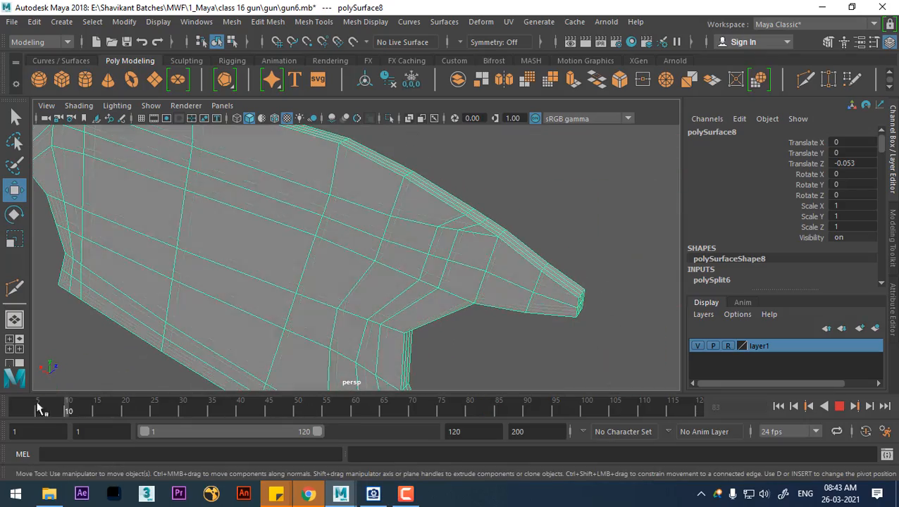
left_click_drag(18, 400, 233, 402)
left_click_drag(392, 287, 440, 272, "alt")
right_click_drag(451, 273, 542, 276, "alt")
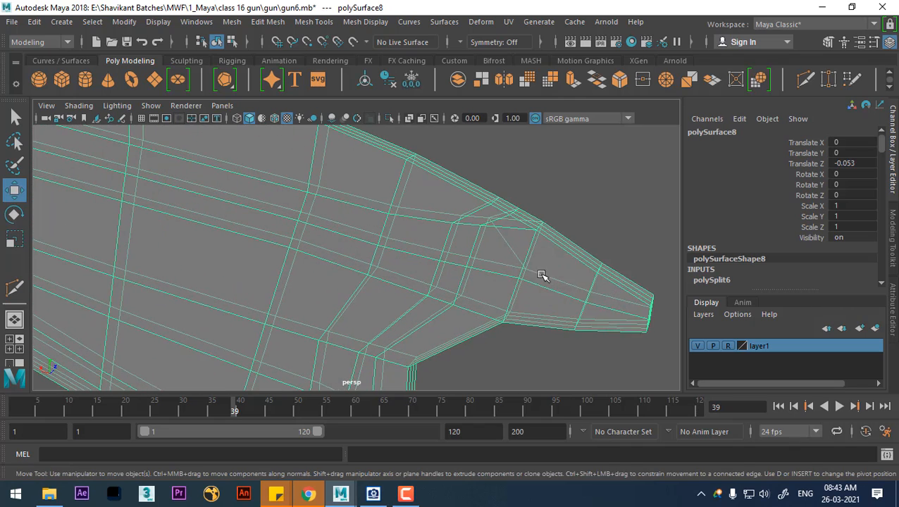
Cut a matching diagonal edge with Multi-Cut on the frame's reverse side, from the lengthwise loop near the tip to the front loop's upper vertex
right_click_drag(564, 200, 544, 198, "shift")
right_click_drag(492, 154, 493, 169, "shift")
left_click(518, 278)
right_click_drag(510, 255, 520, 243, "alt")
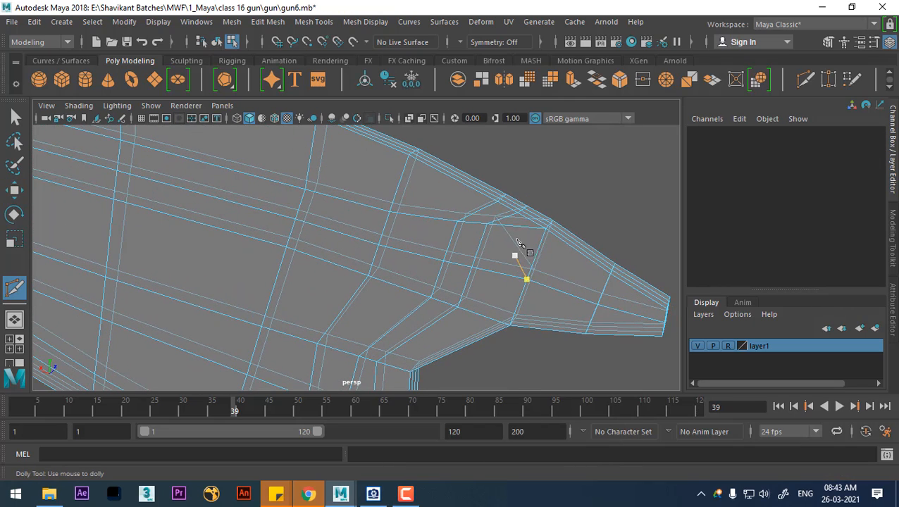
left_click_drag(539, 252, 563, 264, "alt")
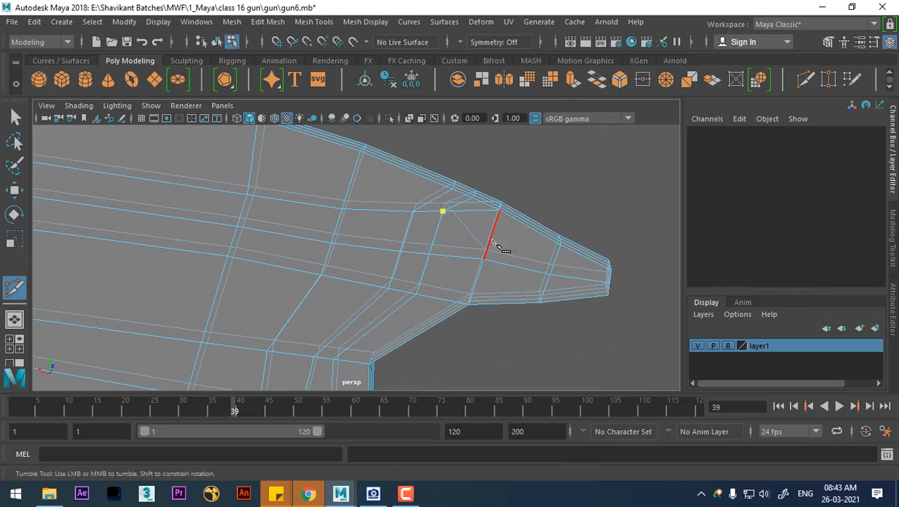
left_click_drag(515, 282, 419, 310, "alt")
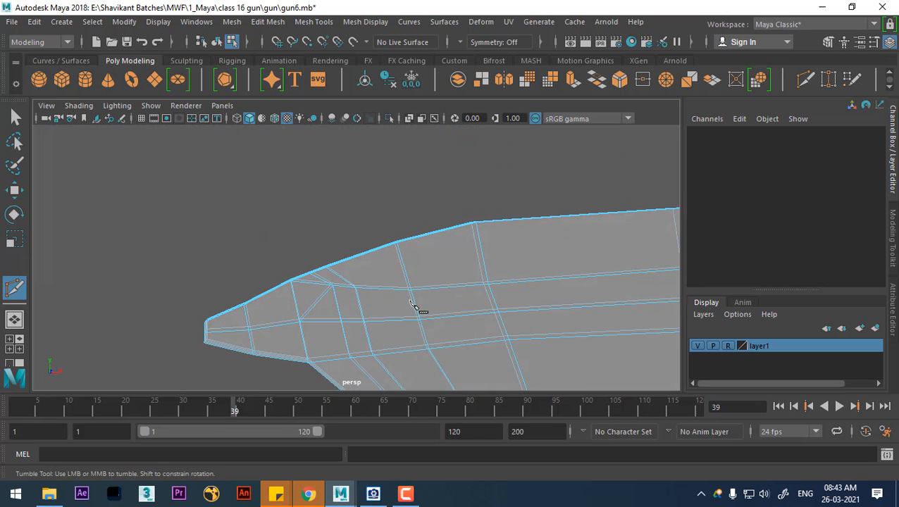
key("w")
Try deleting the upper lengthwise edge loop of the grip frame, and undo the deletion
double_click(389, 284)
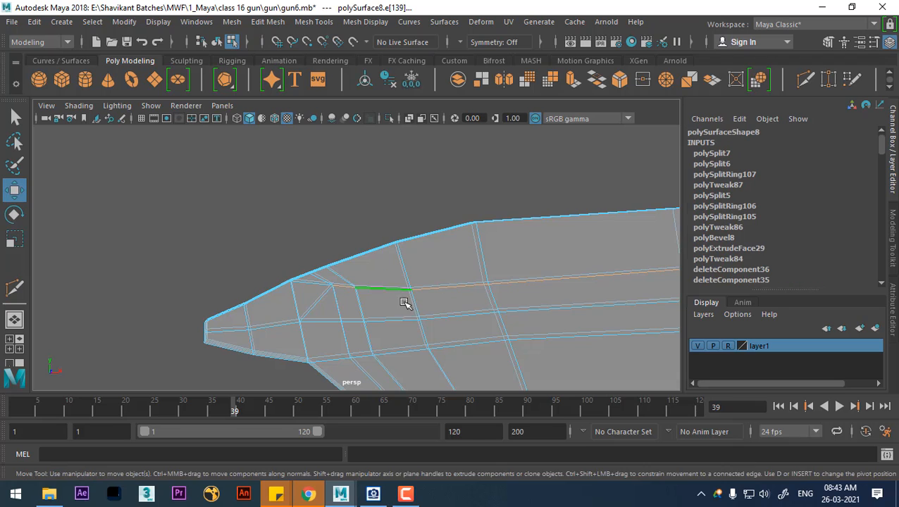
right_click(481, 184, "shift")
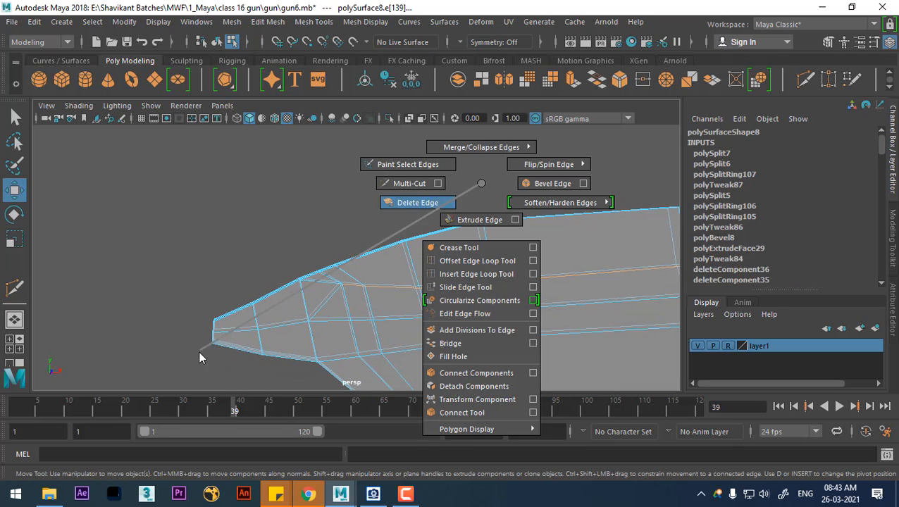
left_click(417, 202)
left_click_drag(377, 308, 382, 308, "alt")
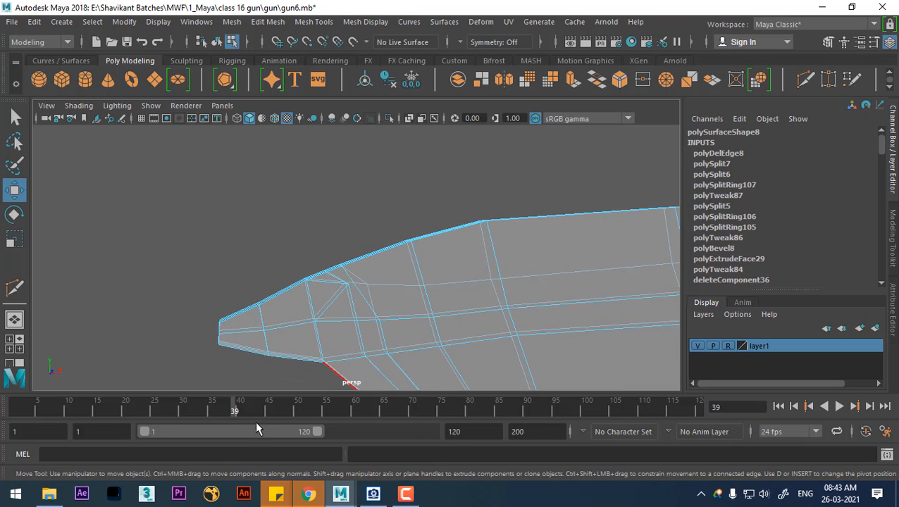
left_click_drag(199, 415, 17, 417)
left_click_drag(548, 282, 510, 261, "alt")
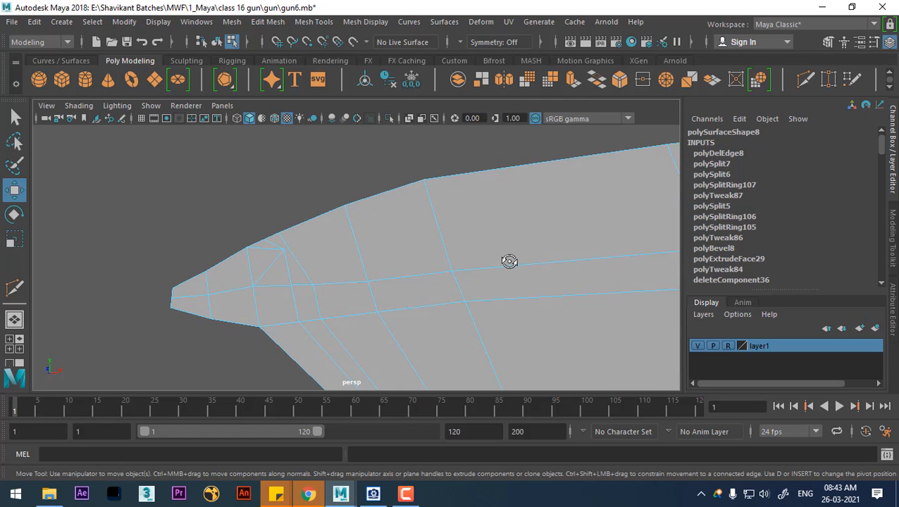
key("ctrl+z")
key("ctrl+z")
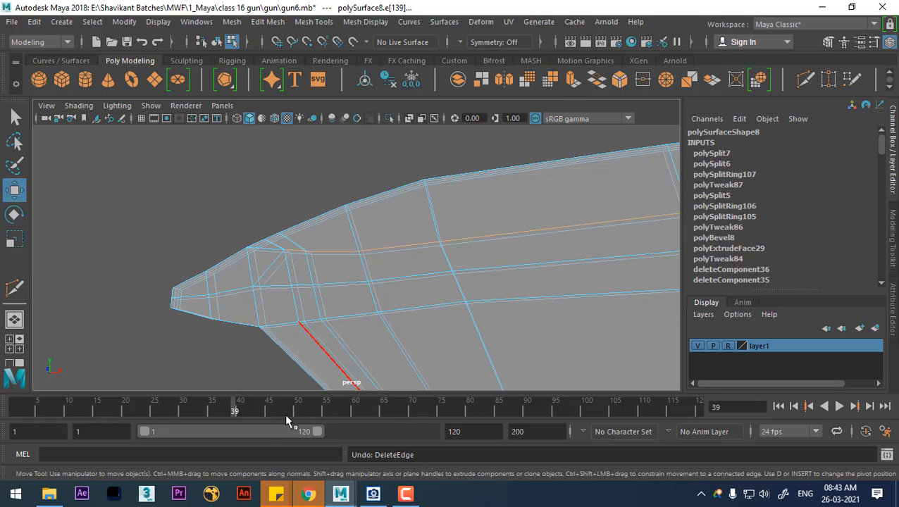
Return to frame 1 and delete the middle lengthwise edge loop running back from the diagonal cut
left_click_drag(291, 416, 15, 416)
left_click_drag(327, 305, 431, 289, "alt")
right_click_drag(512, 309, 547, 343, "alt")
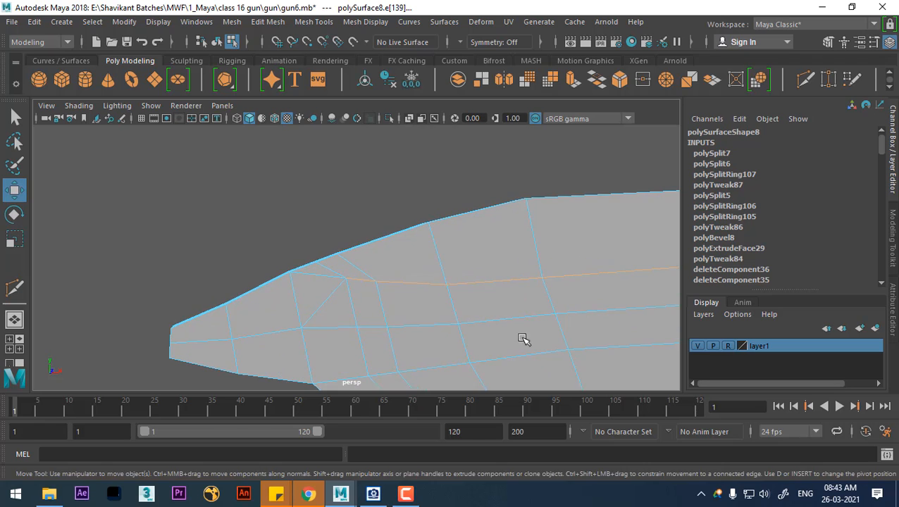
middle_click_drag(421, 343, 413, 287, "alt")
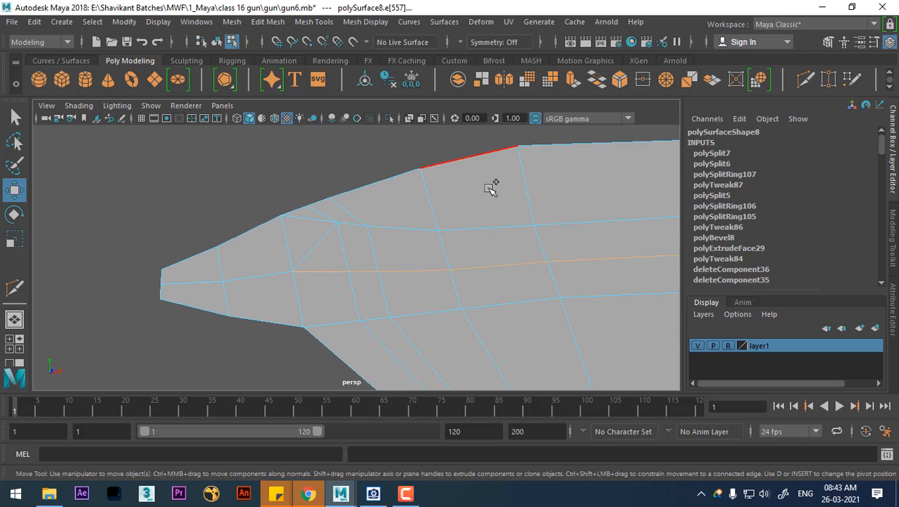
right_click_drag(491, 189, 345, 252, "shift")
left_click_drag(267, 281, 300, 275, "alt")
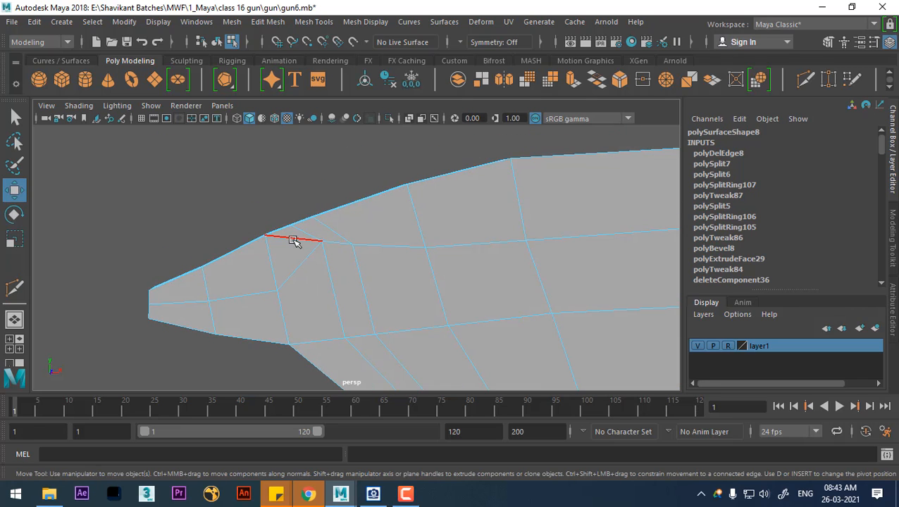
Delete the short edge between the upper border and the diagonal's upper vertex on both sides of the grip frame
left_click(294, 241)
left_click_drag(295, 242, 317, 294, "alt")
right_click_drag(314, 288, 345, 330, "alt")
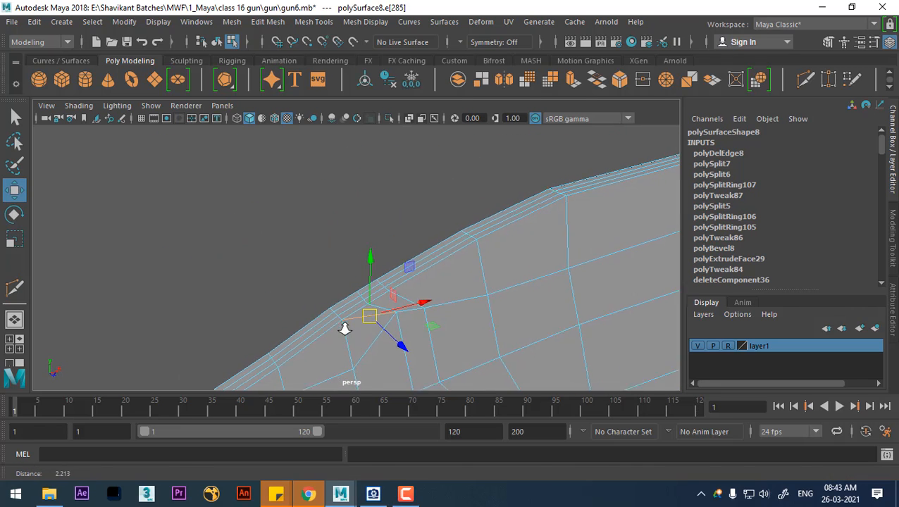
right_click_drag(479, 251, 417, 267, "shift")
left_click_drag(417, 267, 530, 249, "alt")
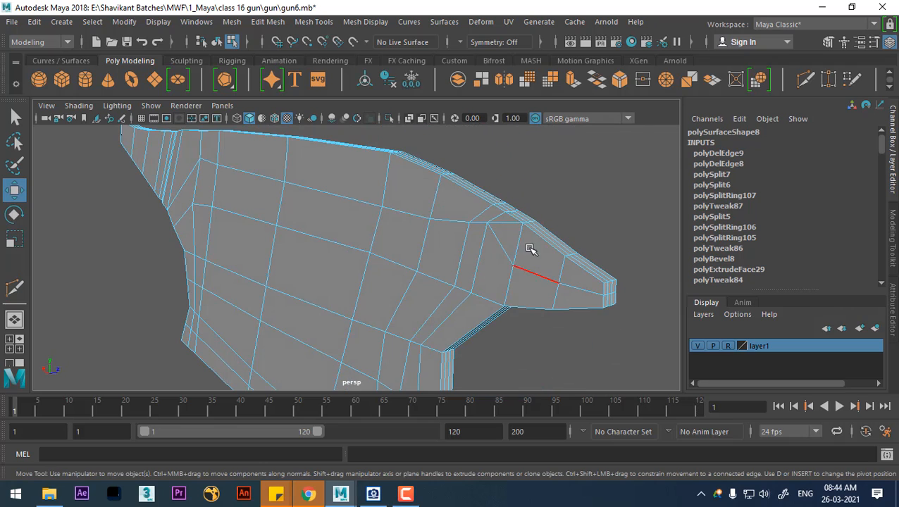
left_click(514, 222)
right_click_drag(561, 168, 471, 215, "shift")
left_click_drag(586, 233, 363, 241, "alt")
Show the hidden gun parts in the front view and go to frame 78 to compare the grip frame with the reference image
key("space")
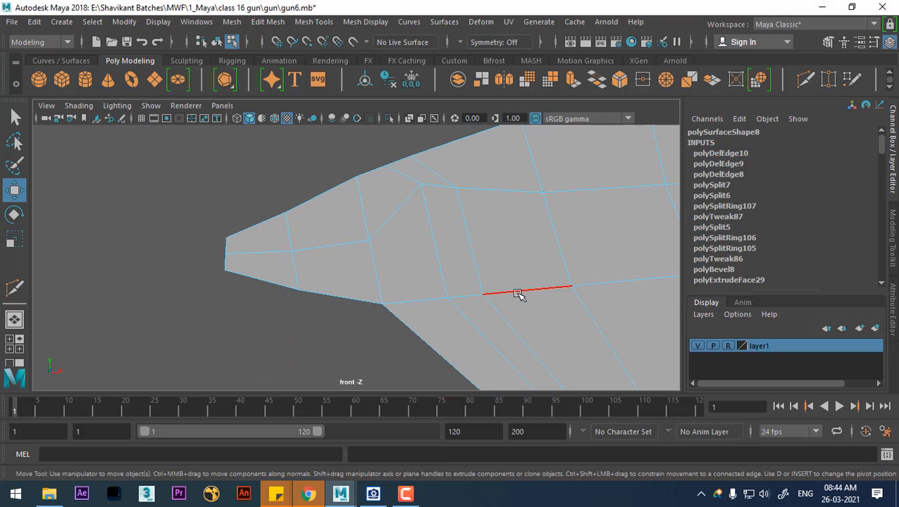
key("ctrl+shift+h")
left_click_drag(183, 405, 2, 427)
right_click_drag(455, 255, 358, 164, "alt")
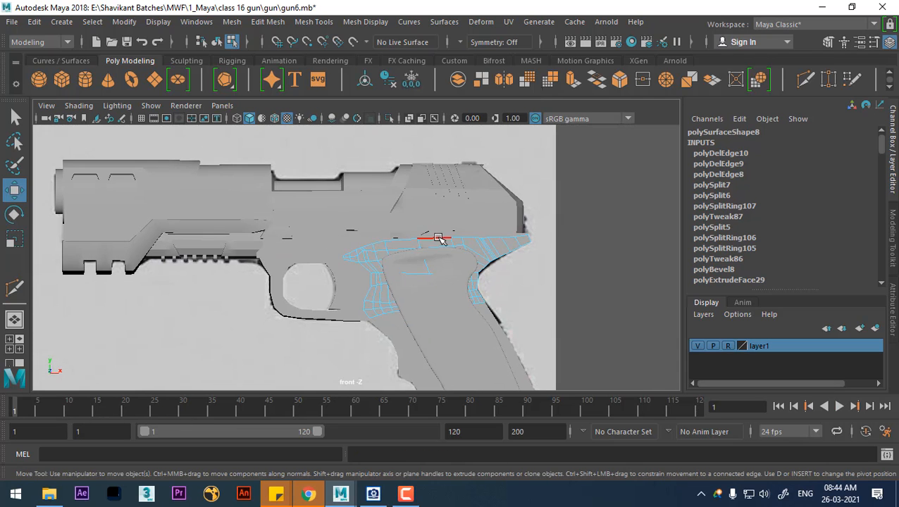
right_click_drag(440, 238, 512, 128)
left_click_drag(162, 409, 457, 404)
scroll(510, 358, "up", 10)
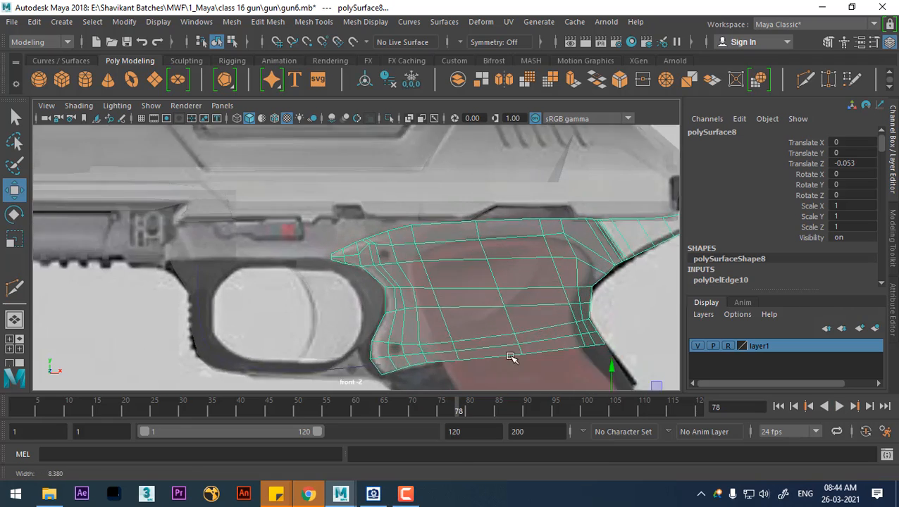
scroll(374, 134, "up", 2)
Reposition the inner and lower vertices on the tip side of the upper screw hole to shape a quad around it
right_click_drag(497, 205, 458, 201)
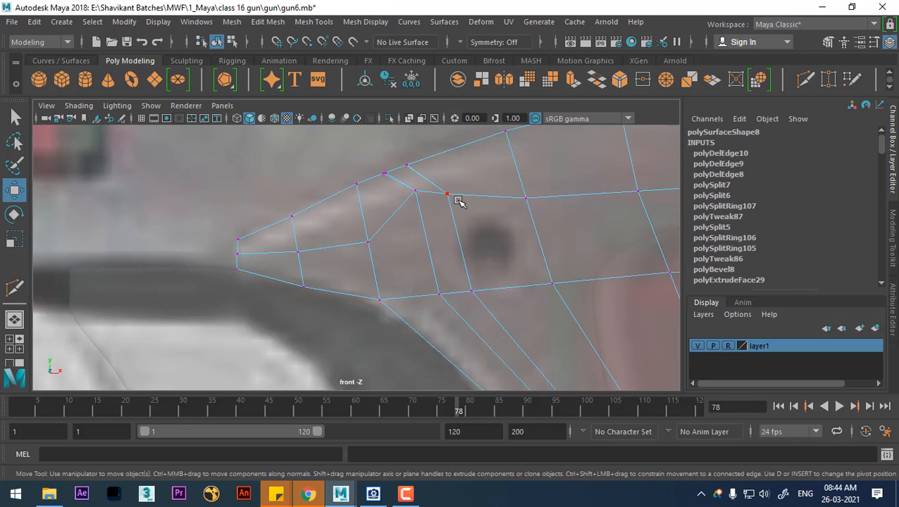
left_click_drag(401, 215, 431, 216)
mouse_move(427, 258)
left_mouse_down()
mouse_move(388, 202)
mouse_move(419, 245)
left_mouse_up()
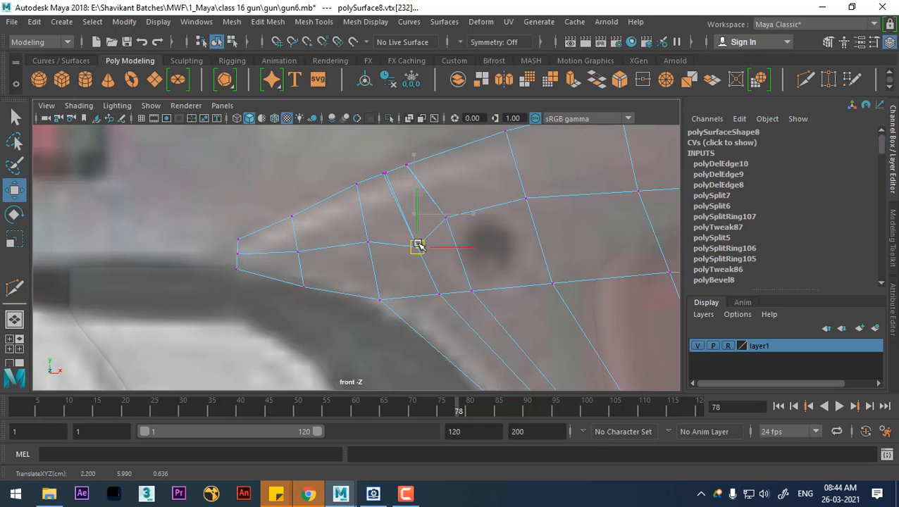
left_click_drag(459, 206, 464, 203)
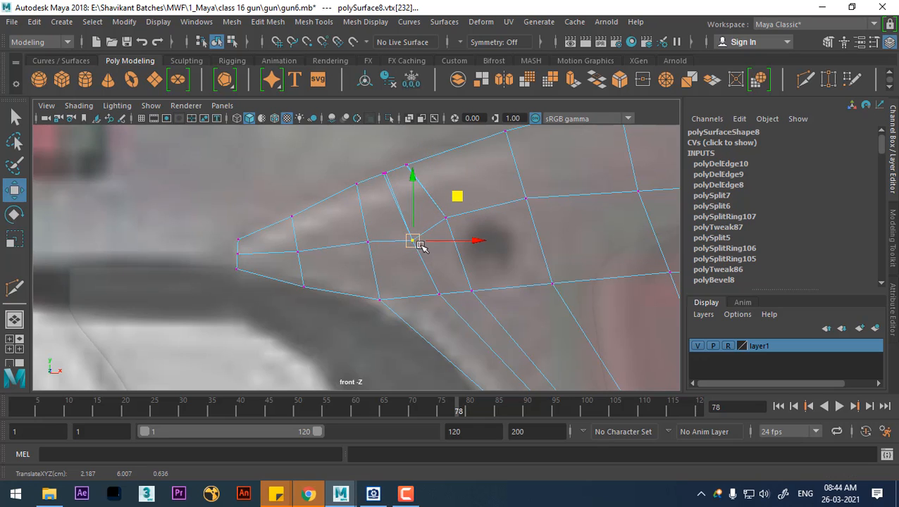
left_click_drag(420, 246, 440, 223)
left_click(445, 218)
left_click(456, 294)
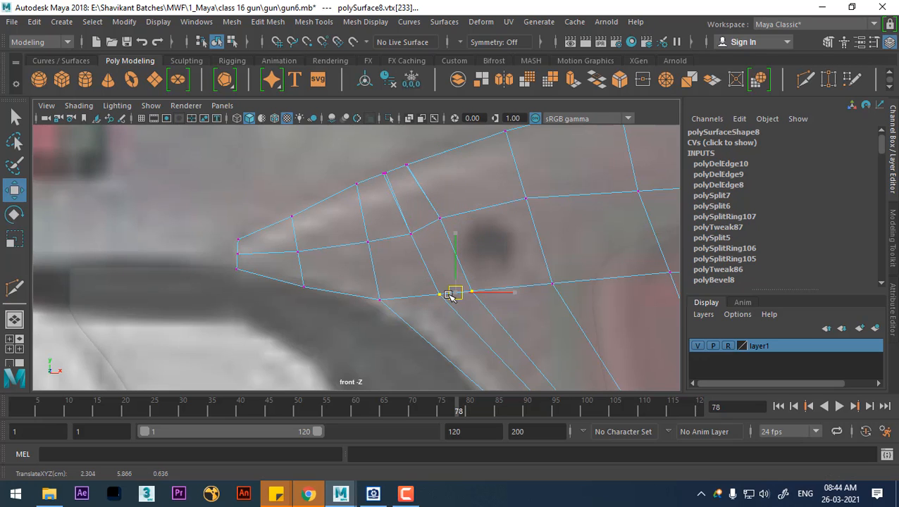
left_click_drag(455, 294, 438, 300)
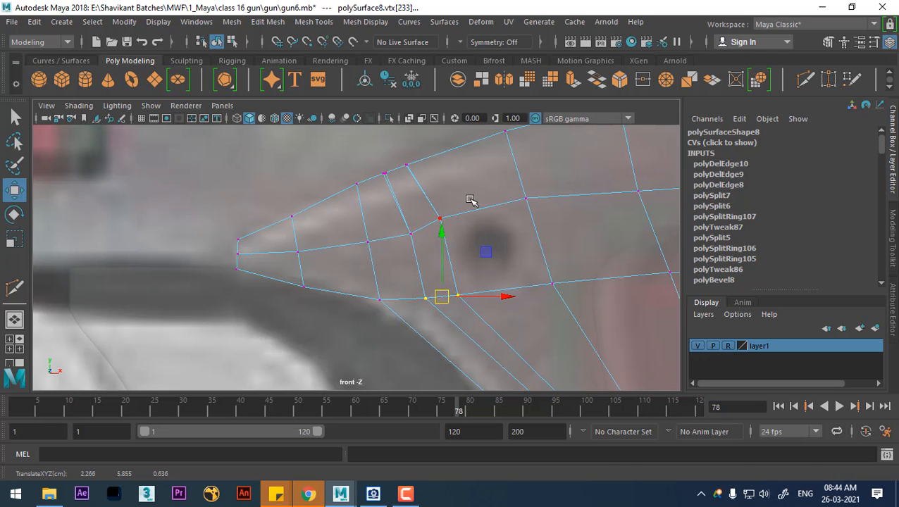
left_click(439, 219)
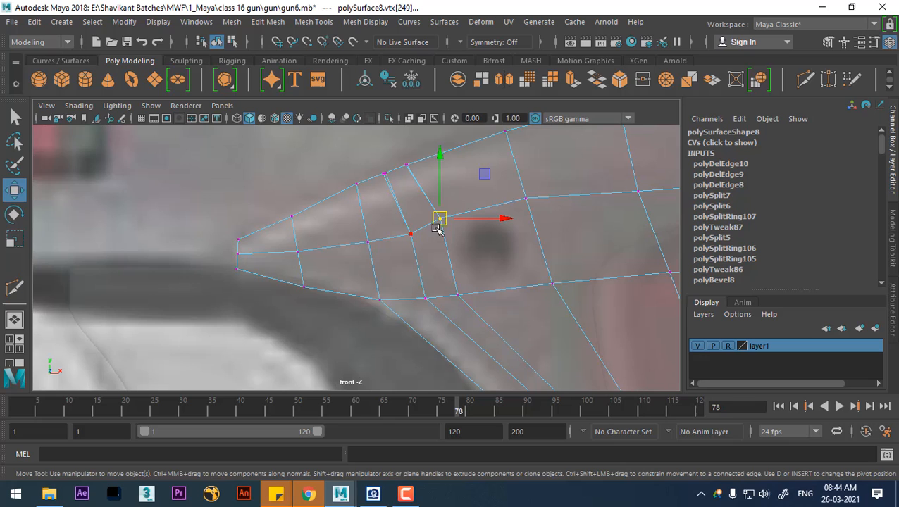
left_click(525, 199)
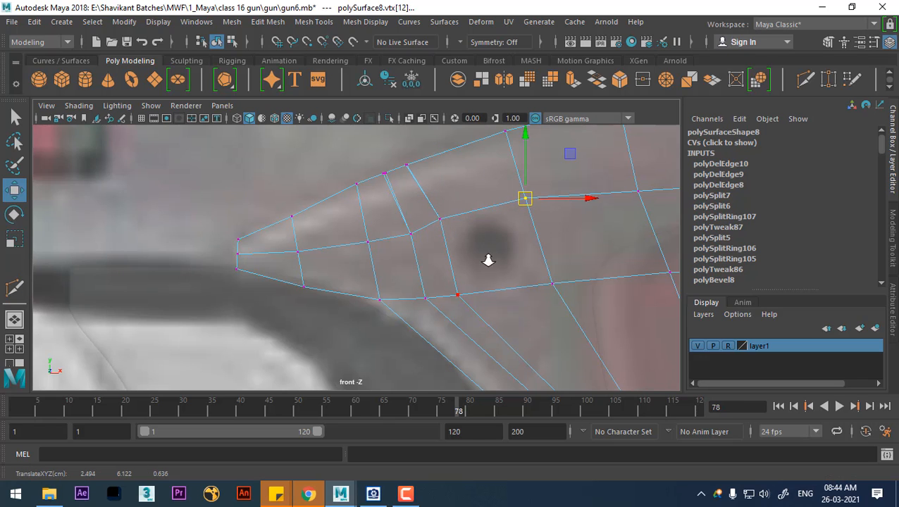
Move the vertex pairs above and below the lower screw hole so that they frame it evenly
scroll(488, 260, "down", 3)
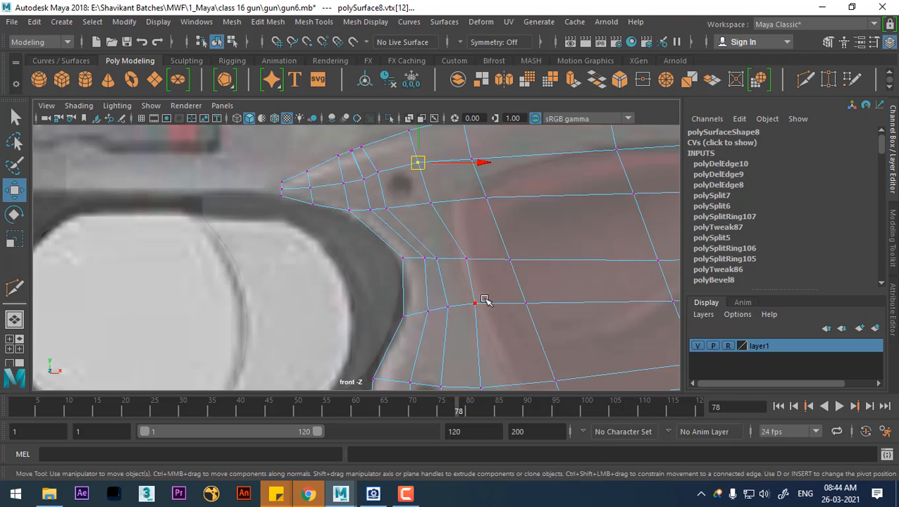
middle_click_drag(476, 311, 479, 220, "alt")
right_click_drag(435, 286, 472, 323, "alt")
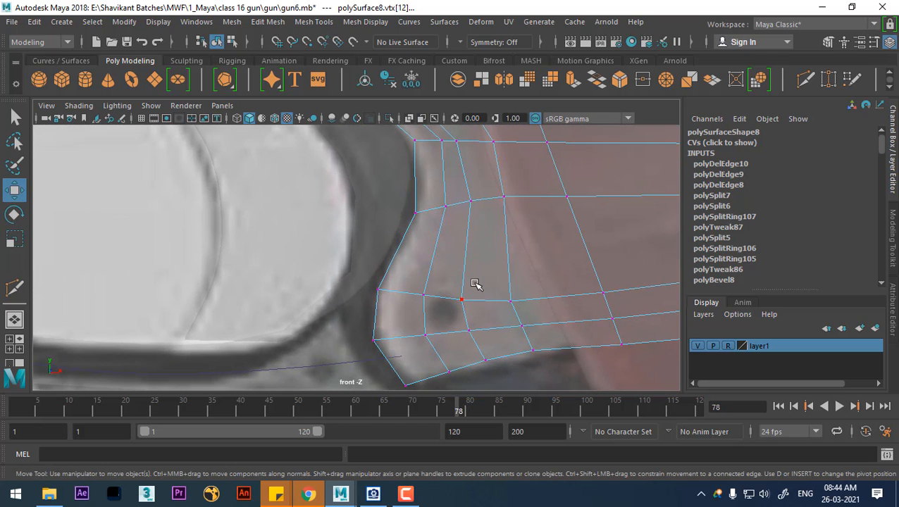
left_click_drag(421, 308, 422, 306)
left_click_drag(462, 299, 445, 295)
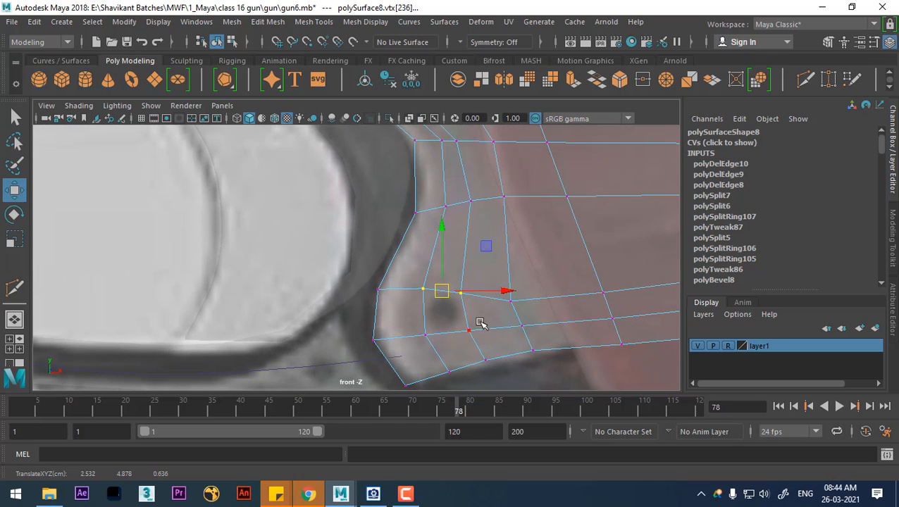
left_click_drag(480, 320, 446, 338)
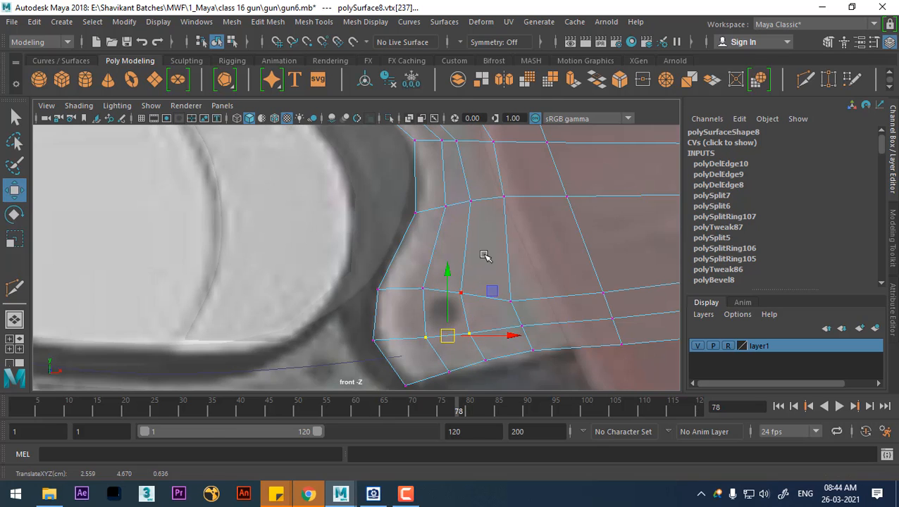
Shift the two vertices behind the upper screw hole slightly to even out the quad around it
middle_click_drag(488, 220, 496, 344, "alt")
right_click_drag(496, 344, 485, 264, "alt")
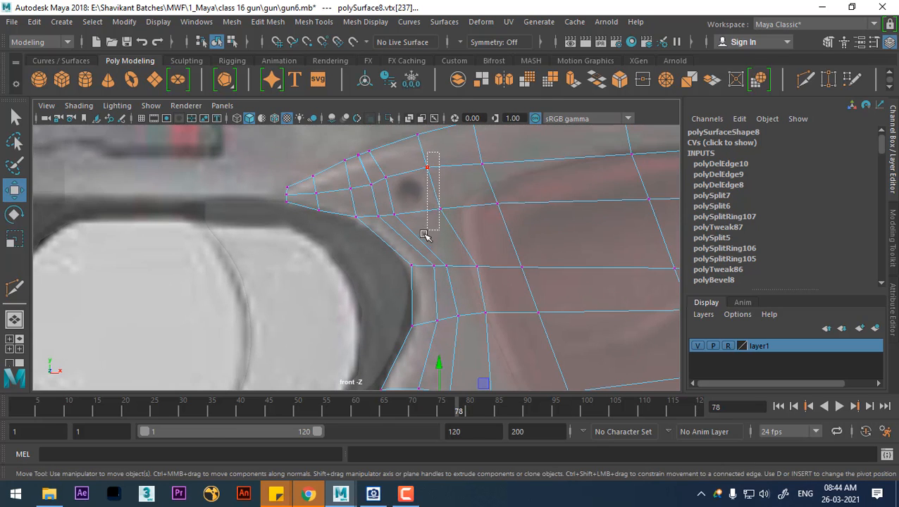
left_click_drag(427, 224, 427, 224, "shift")
mouse_move(494, 189)
left_mouse_down()
mouse_move(511, 191)
mouse_move(497, 189)
left_mouse_up()
Extrude the two faces over the upper and lower screw holes with an offset of 0.05, working in perspective at frame 1
right_click_drag(398, 173, 400, 148)
left_click(409, 194)
middle_click_drag(480, 292, 493, 251, "alt")
left_click(459, 251, "shift")
key("space")
left_click_drag(509, 271, 504, 204)
left_click_drag(482, 279, 497, 287, "alt")
right_click_drag(498, 287, 451, 251, "alt")
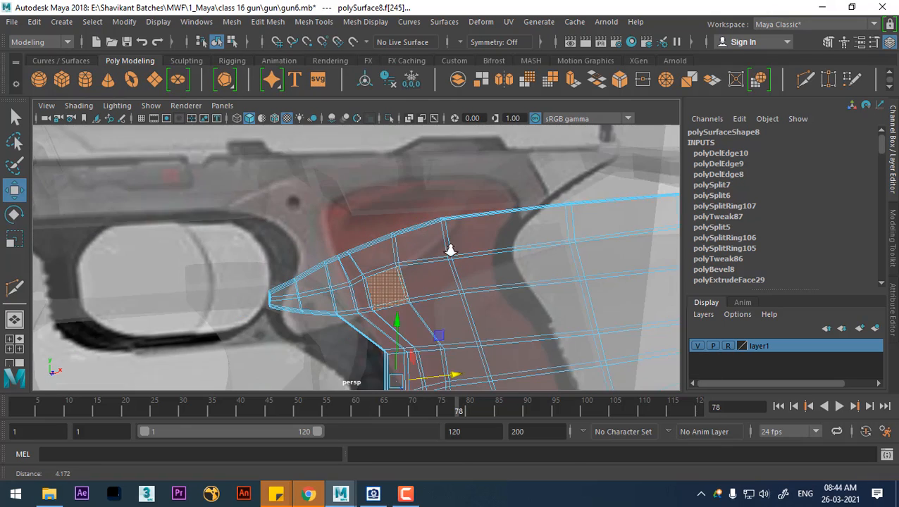
left_click(6, 407)
middle_click_drag(472, 299, 430, 255, "alt")
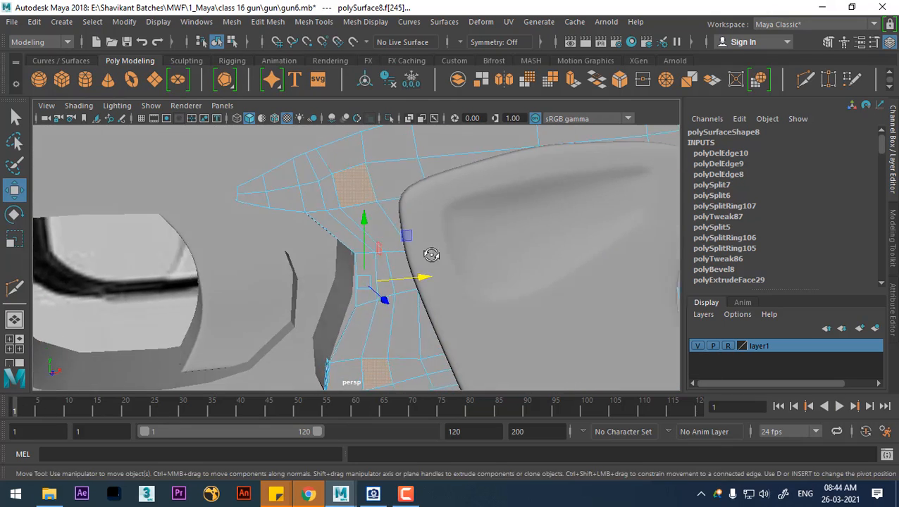
left_click_drag(430, 255, 479, 247, "alt")
right_click_drag(412, 191, 414, 217, "shift")
key("ctrl+e")
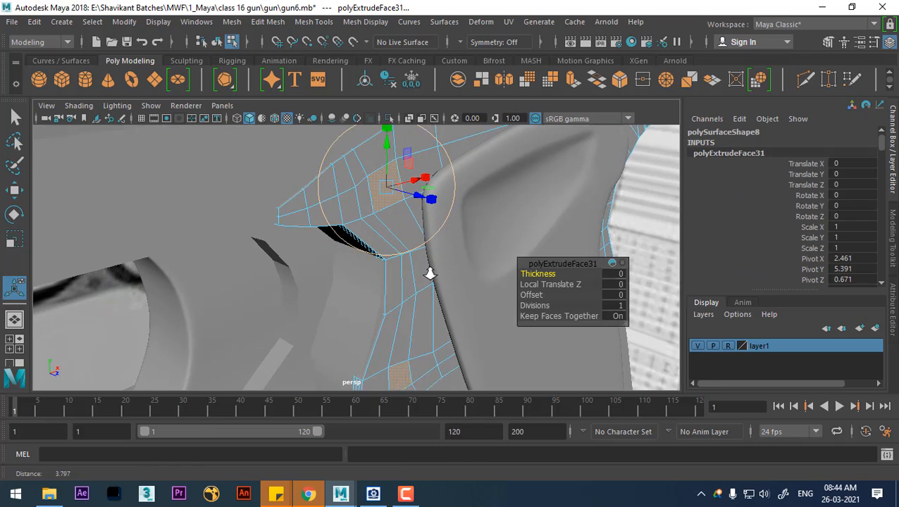
left_click(532, 296)
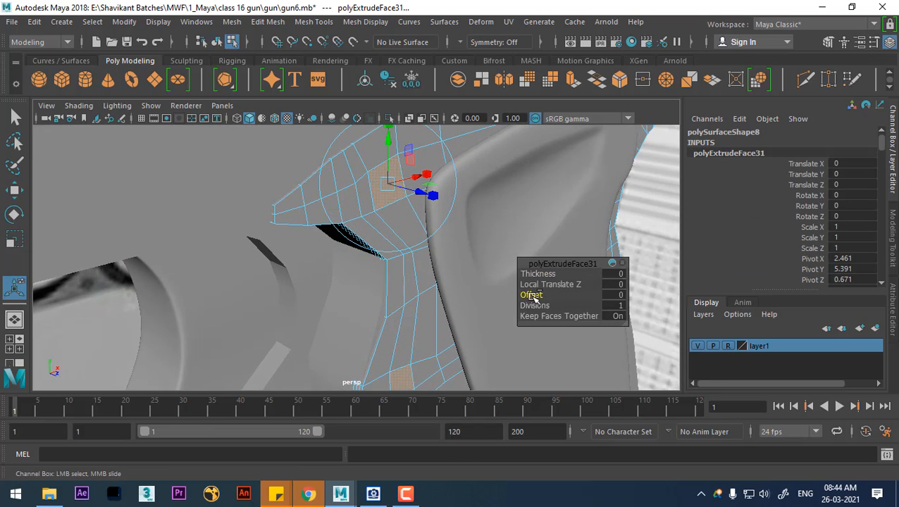
middle_click_drag(532, 294, 533, 294)
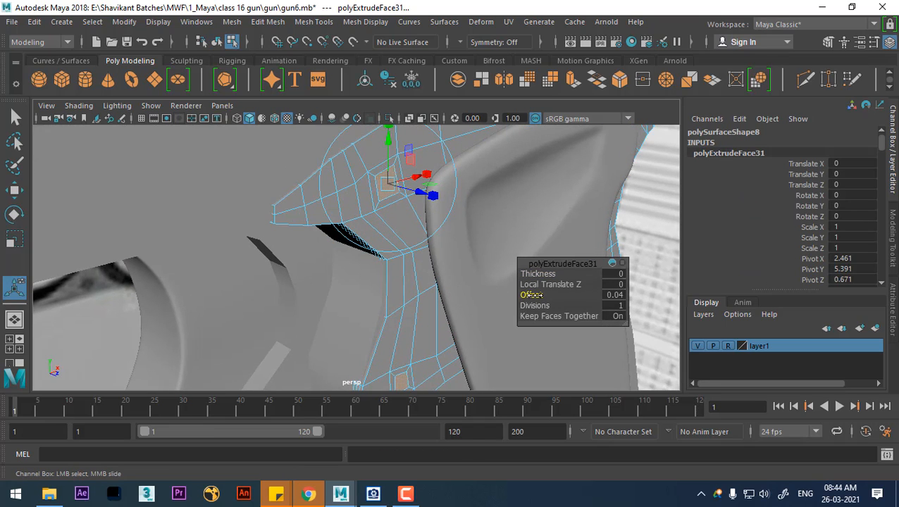
left_click_drag(532, 295, 483, 196, "alt")
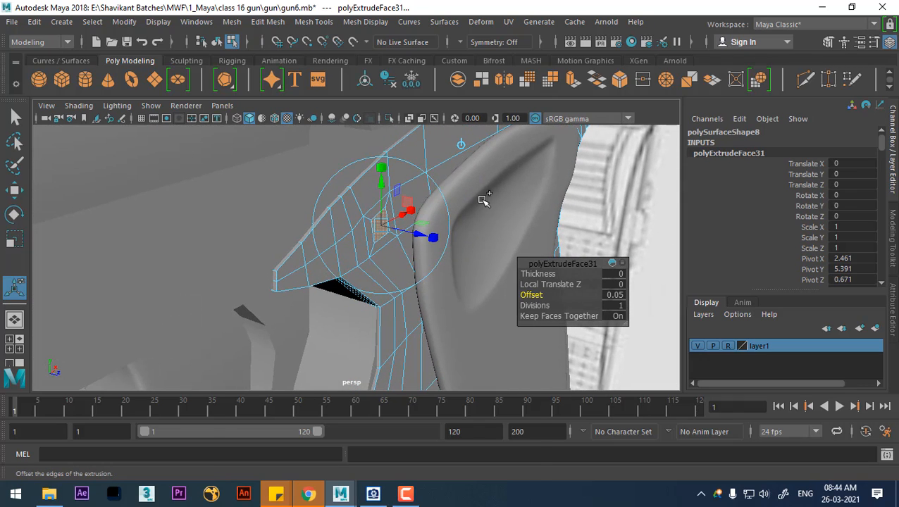
Extrude the screw-hole faces again, push them inward with a Local Translate Z of -0.009, and return to object mode
right_click_drag(482, 196, 483, 240, "shift")
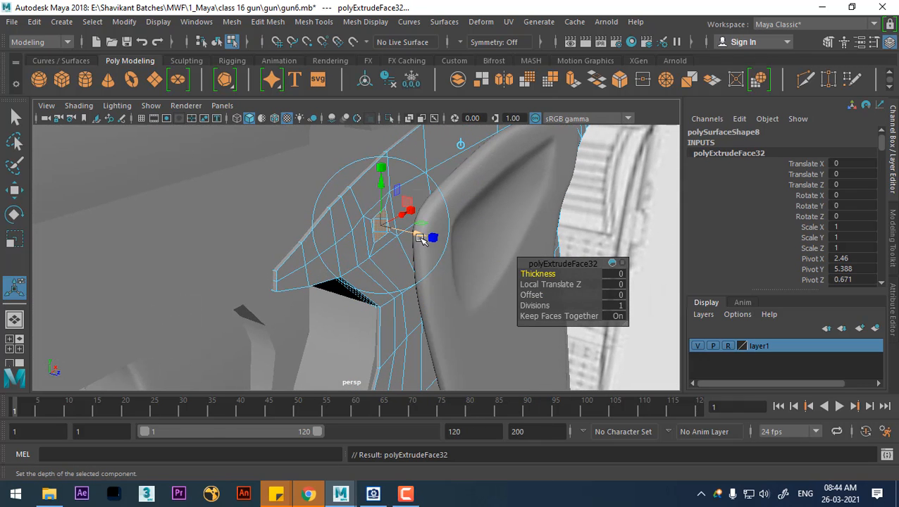
left_click_drag(418, 237, 427, 234)
key("f")
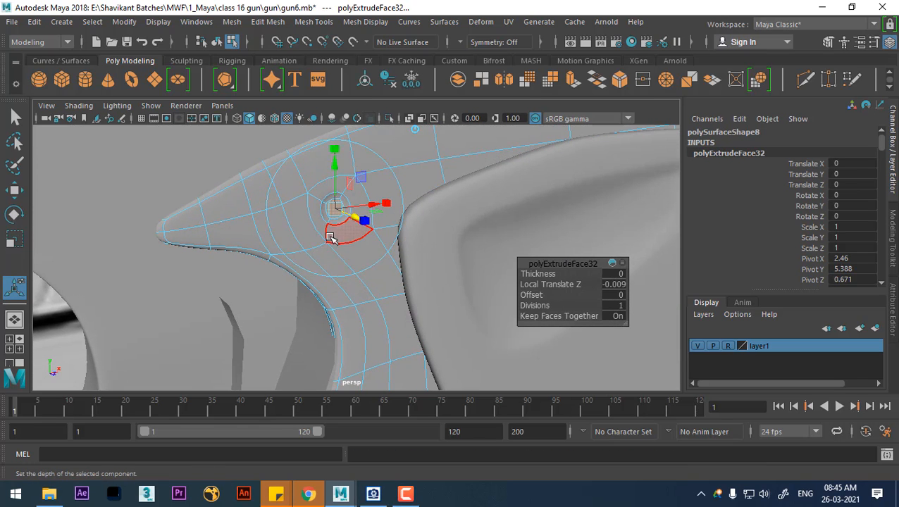
right_click_drag(331, 120, 401, 93)
left_click(365, 275)
scroll(345, 295, "up", 3)
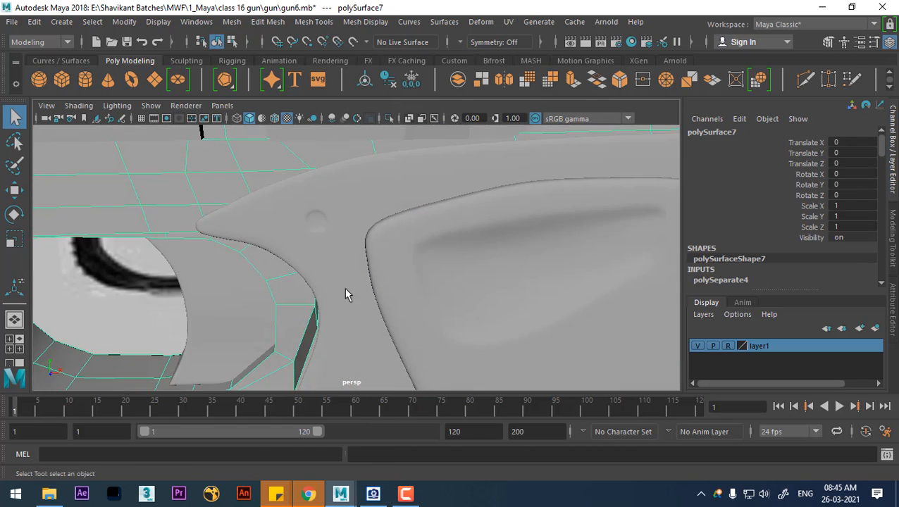
Inspect the recessed screw holes on the grip frame from several angles and select the grip frame
middle_click_drag(345, 294, 333, 173, "alt")
left_click_drag(334, 172, 367, 292, "alt")
scroll(345, 243, "down", 3)
scroll(346, 243, "down", 3)
left_click(365, 279)
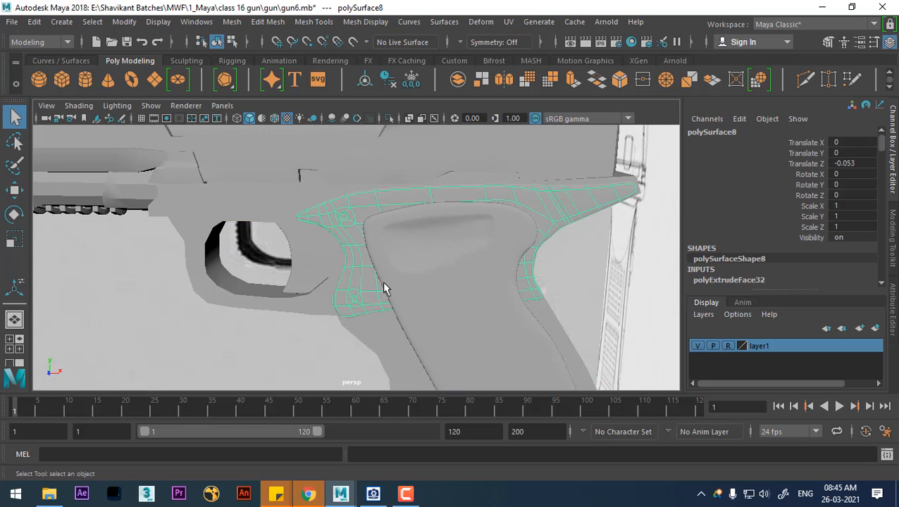
key("ctrl+shift+h")
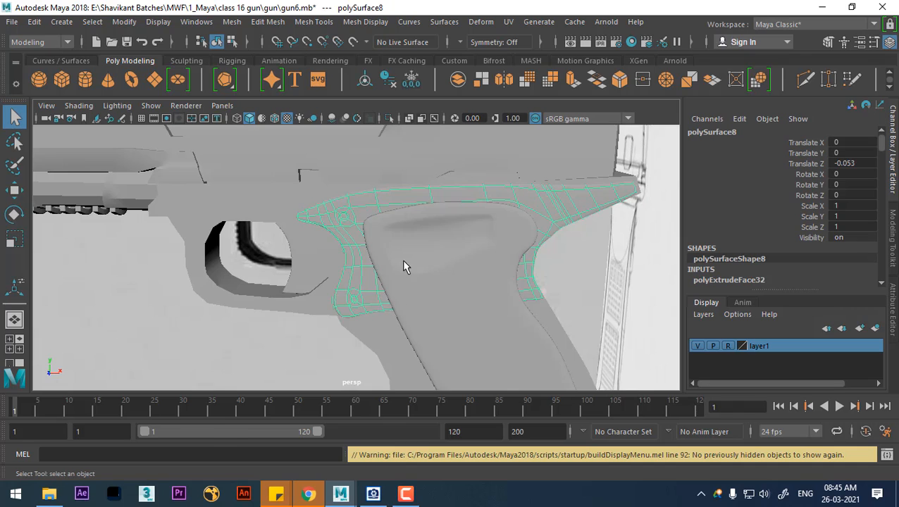
Switch to the front view, set the timeline to frame 58 and select the lower frame body around the trigger guard
left_click_drag(403, 267, 403, 300)
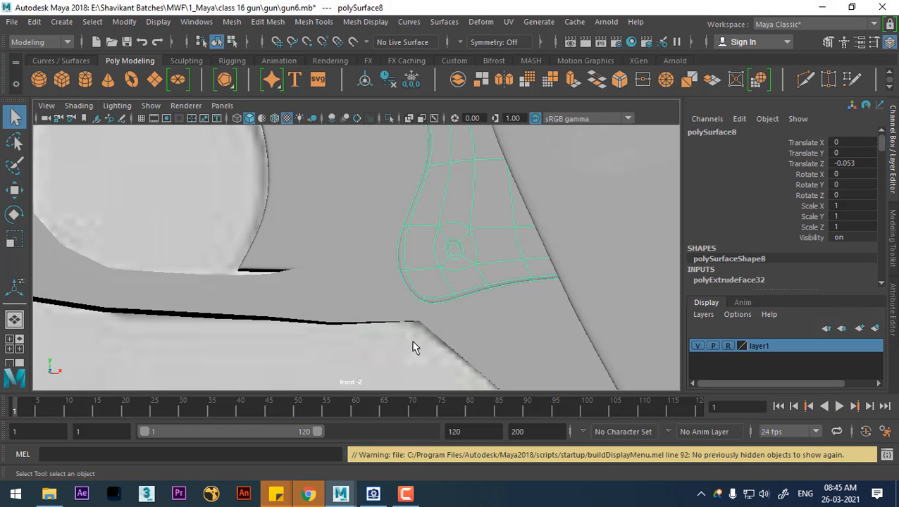
key("a")
left_click_drag(53, 407, 361, 409)
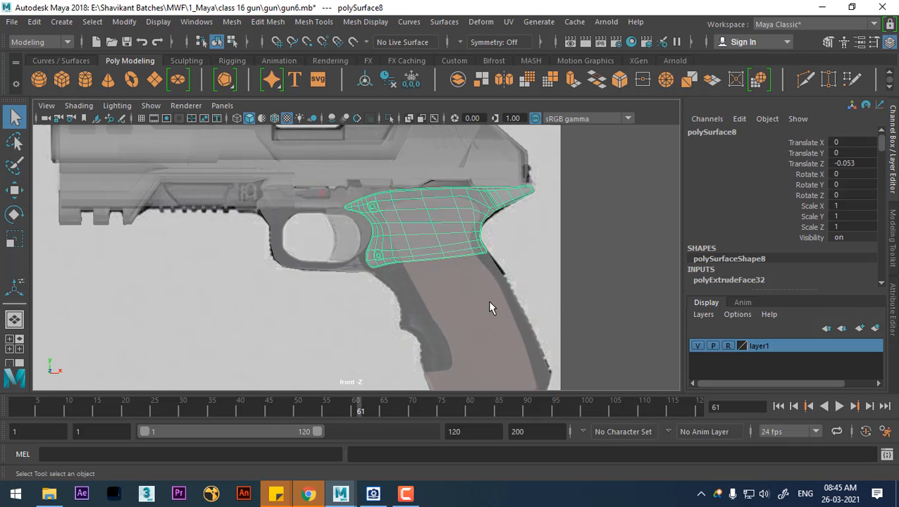
left_click_drag(416, 409, 344, 414)
left_click(325, 180)
scroll(325, 180, "up", 10)
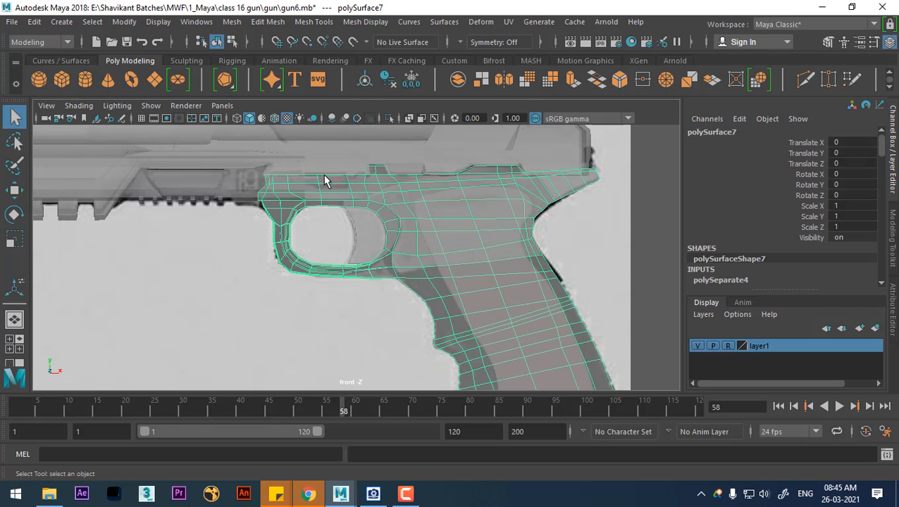
middle_click_drag(403, 291, 457, 315, "alt")
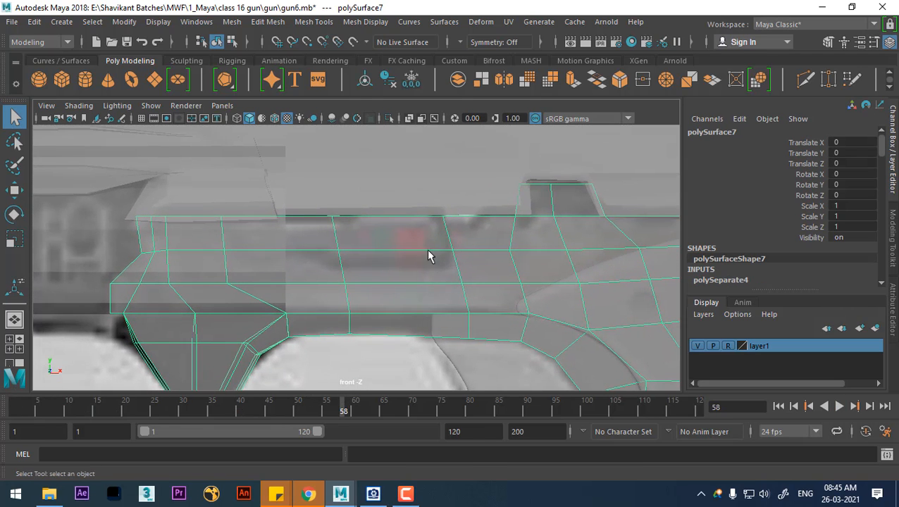
Duplicate the four lower-body faces over the reference's red-marked detail above the trigger guard as a separate piece
right_click_drag(423, 125, 424, 148)
left_click(407, 233)
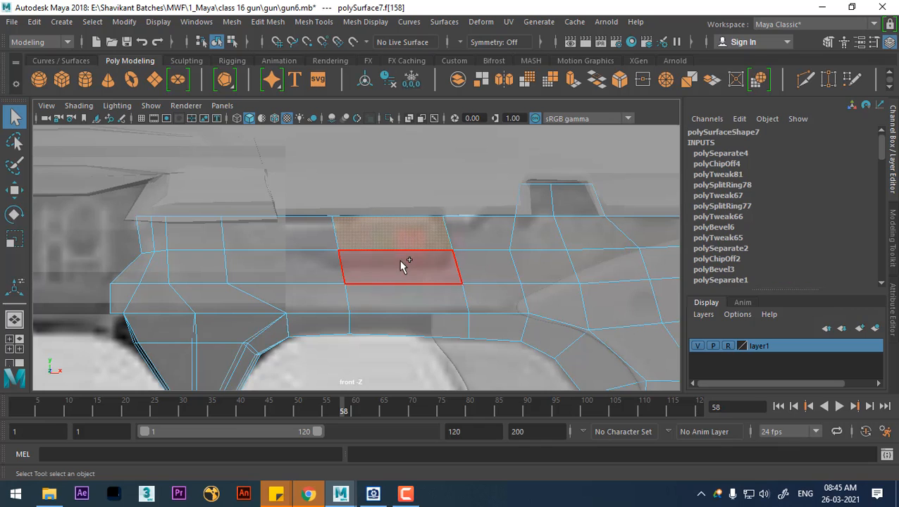
left_click(399, 260, "shift")
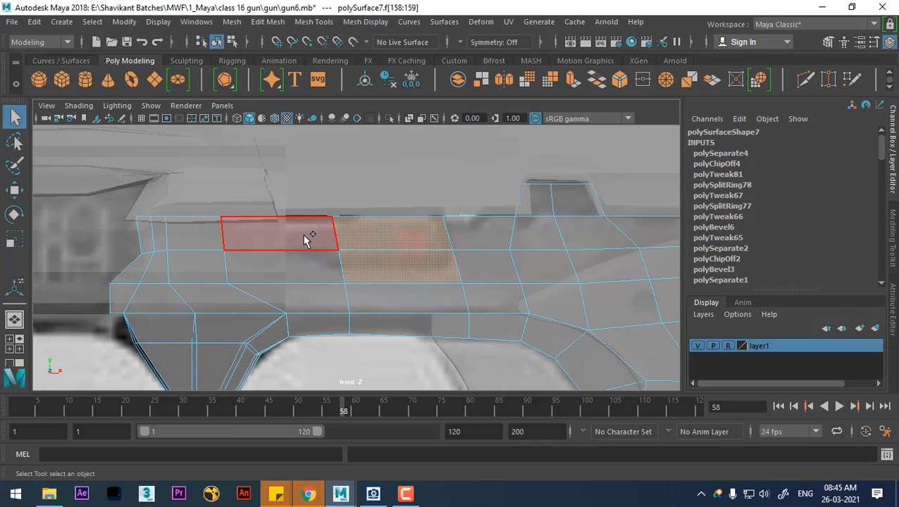
left_click(315, 262, "shift")
left_click(308, 243, "shift")
right_click_drag(465, 258, 494, 428, "shift")
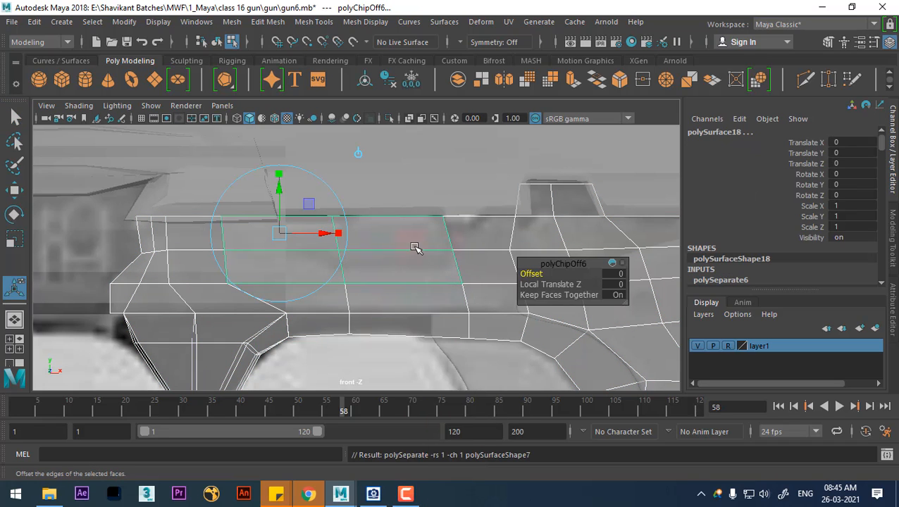
Leave component editing and select the duplicated four-face panel as its own object
right_click_drag(414, 114, 435, 94)
key("space")
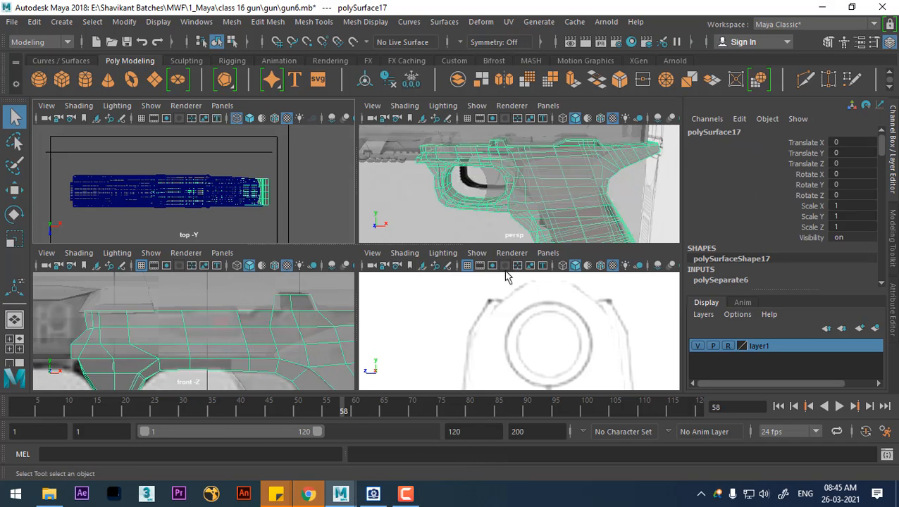
key("space")
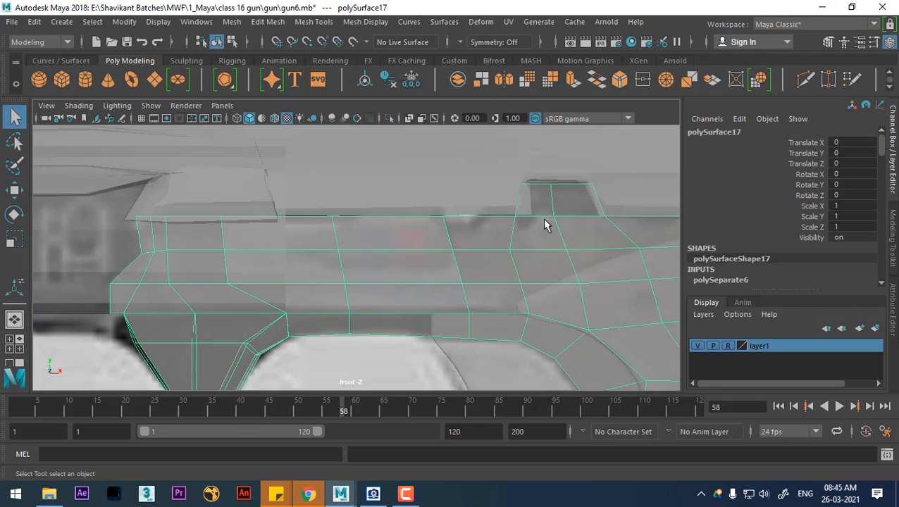
left_click(550, 296)
key("h")
left_click(403, 266)
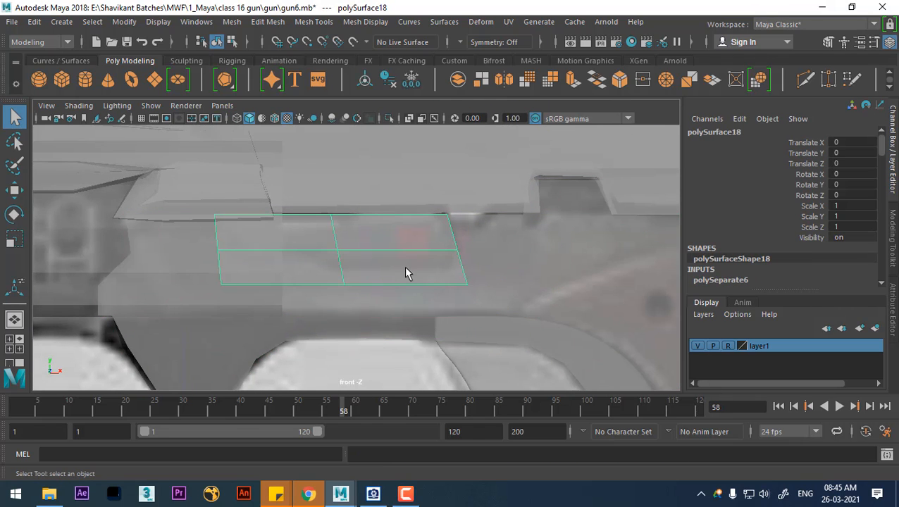
At frame 99, move the panel's front column of vertices slightly rearward to meet the front end of the reference detail
scroll(372, 271, "up", 1)
middle_click_drag(377, 283, 398, 291, "alt")
left_click_drag(240, 413, 579, 411)
right_click_drag(407, 249, 377, 250)
middle_click_drag(247, 263, 259, 273, "alt")
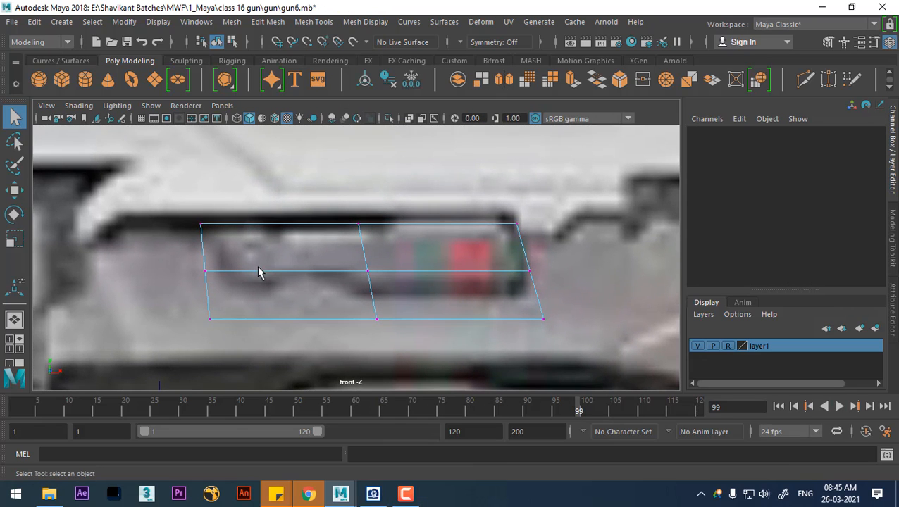
left_click_drag(238, 216, 181, 357)
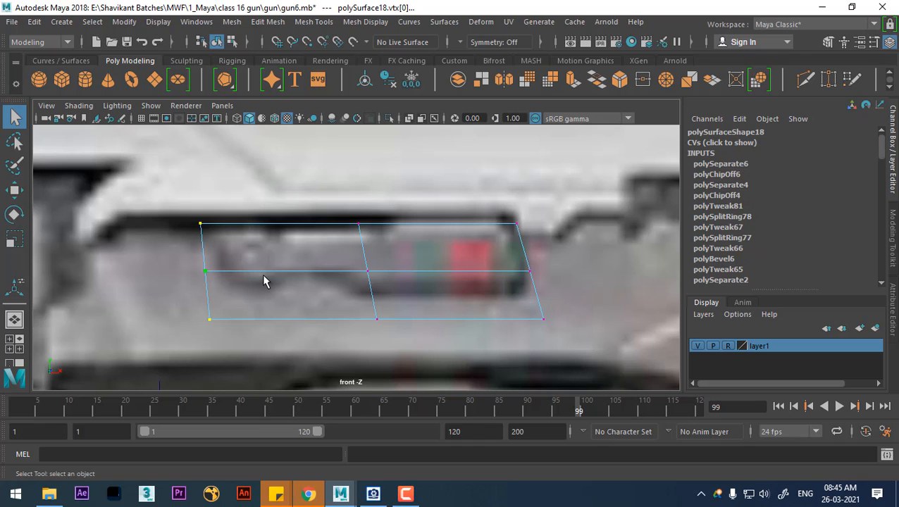
key("w")
left_click_drag(258, 273, 273, 274)
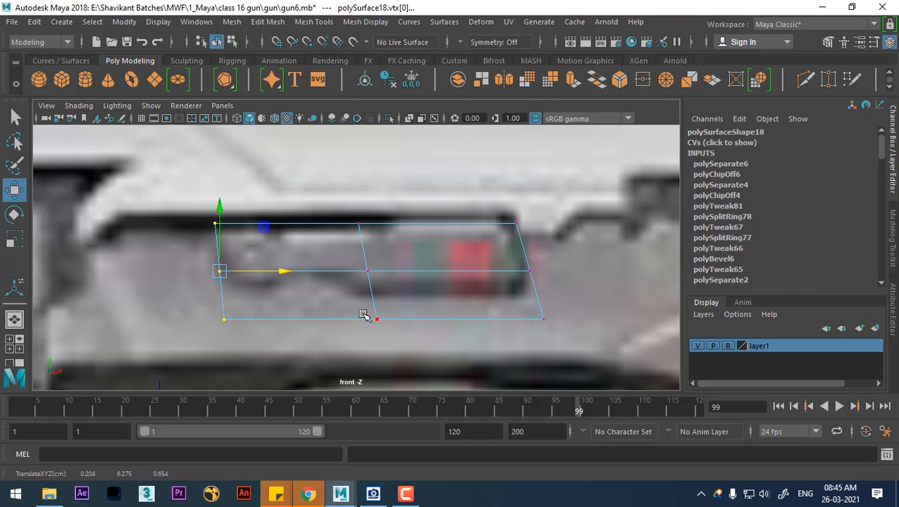
Insert three vertical edge loops in the panel's front half to divide it evenly into four columns
right_click_drag(339, 280, 333, 56)
left_click(326, 272)
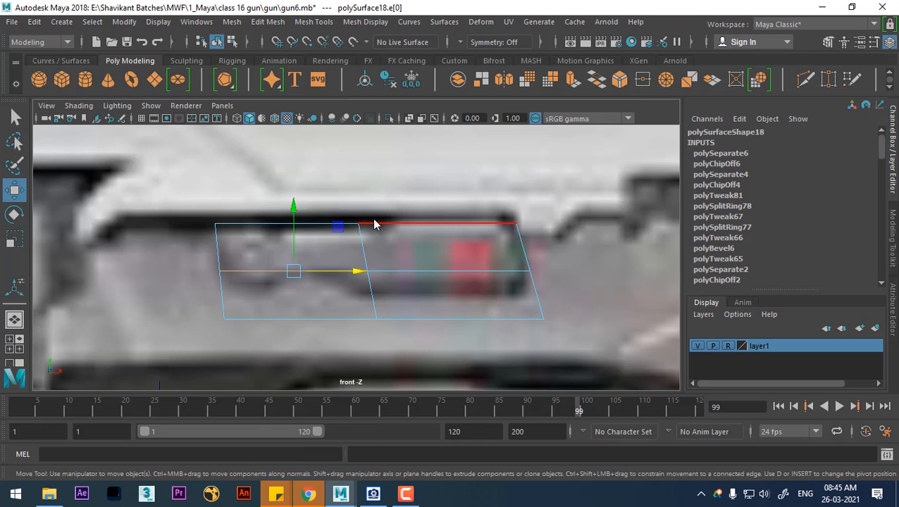
right_click_drag(375, 224, 303, 303, "ctrl")
left_click(254, 273)
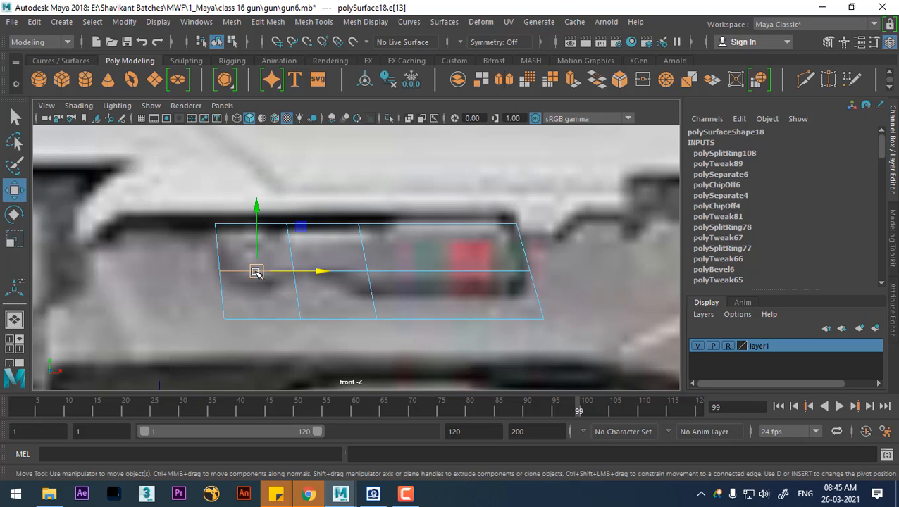
right_click_drag(261, 276, 377, 294, "ctrl")
left_click(351, 270)
Hide the lower frame body and reselect the duplicated panel above the trigger guard
right_click_drag(426, 210, 352, 116)
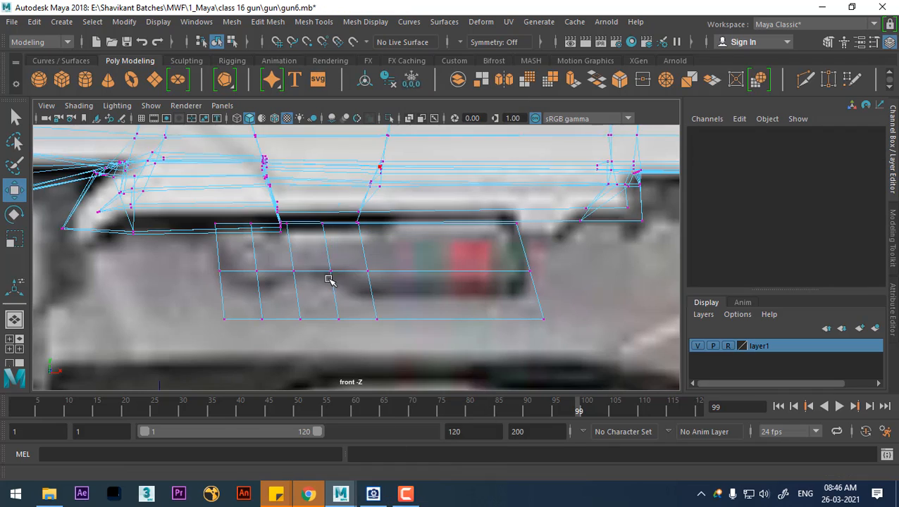
scroll(332, 283, "up", 1)
right_click_drag(362, 292, 303, 111)
right_click_drag(432, 267, 543, 60)
left_click(484, 315)
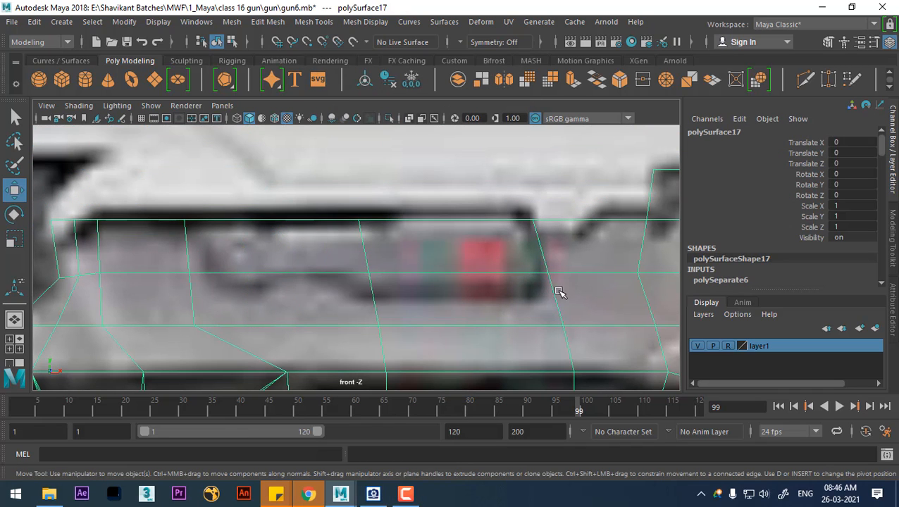
key("ctrl+h")
left_click(486, 268)
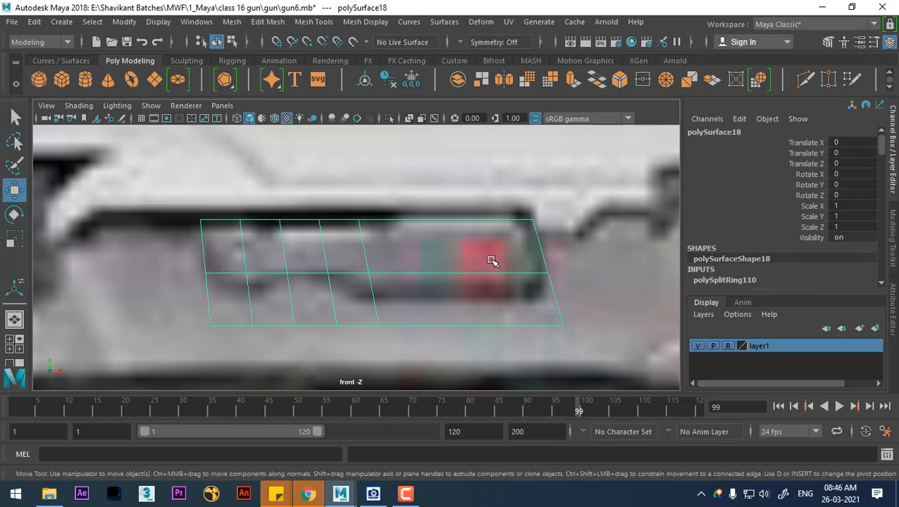
Raise the panel's two lower rear vertices to the reference outline and lift the next bottom vertex higher to start the notch
right_click_drag(486, 134, 430, 112)
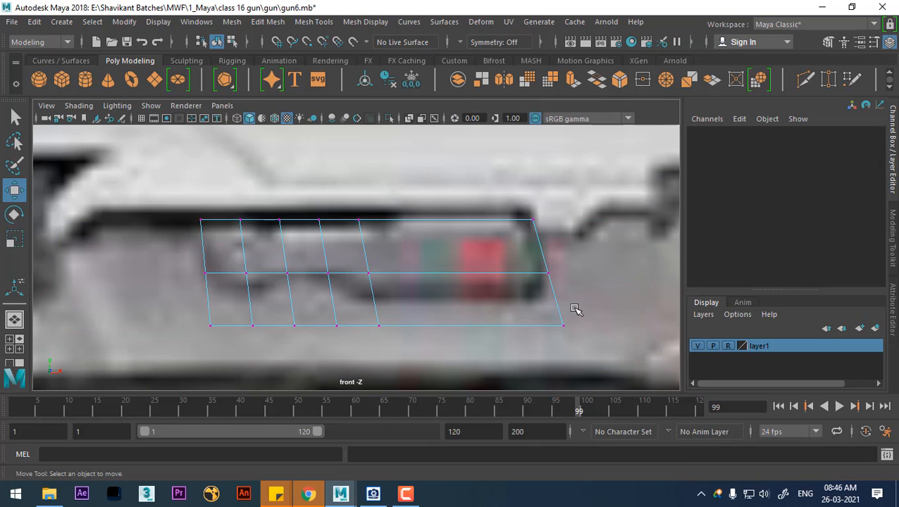
left_click_drag(576, 310, 362, 363)
left_click_drag(473, 258, 472, 240)
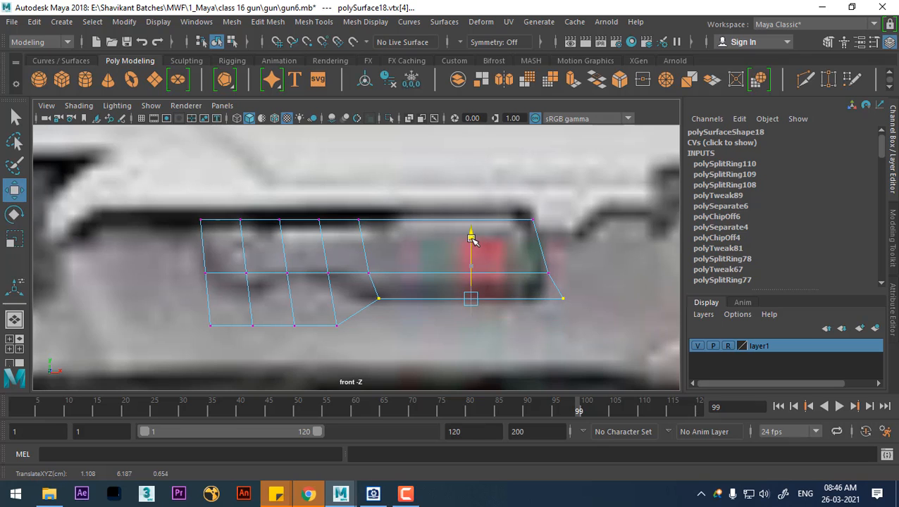
left_click(339, 324)
left_click_drag(337, 267, 332, 222)
middle_click_drag(314, 279, 354, 302, "alt")
scroll(357, 275, "up", 1)
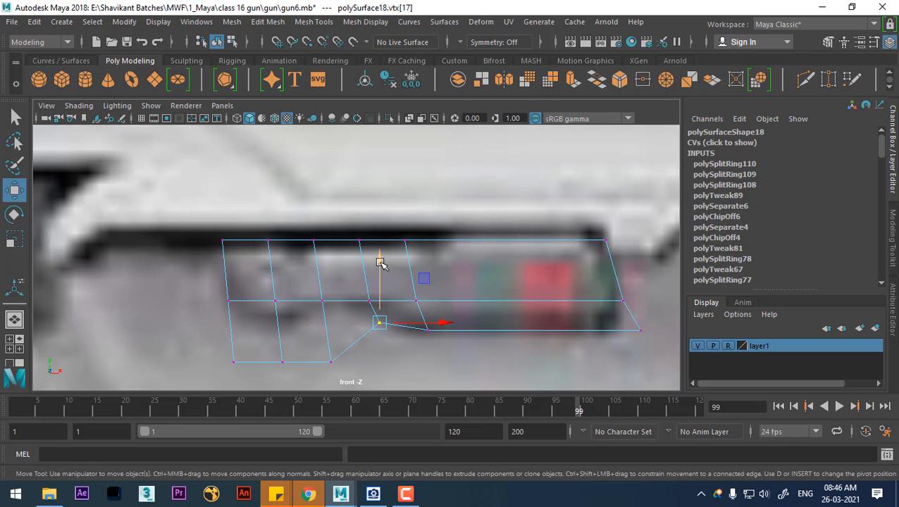
left_click_drag(380, 259, 374, 244)
Raise the three bottom vertices at the panel's front to the outline, lifting the rearmost one further to complete the notch
left_click(282, 362)
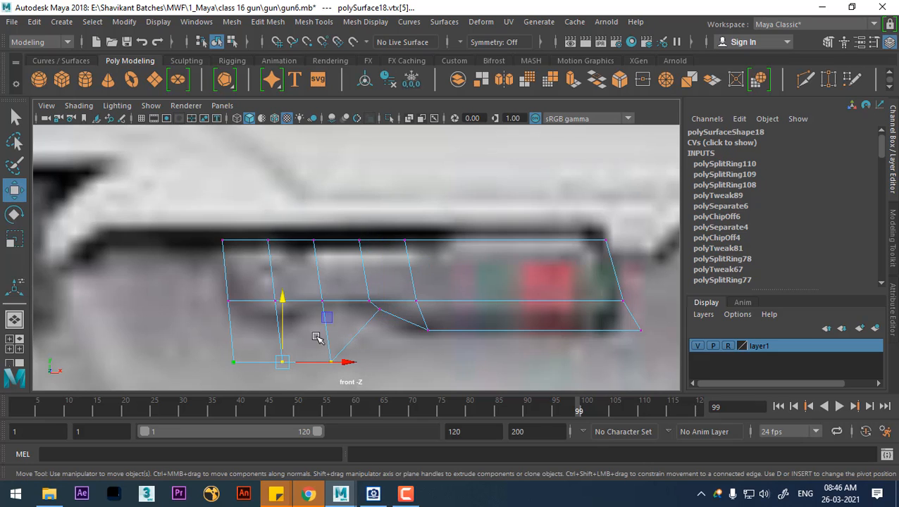
left_click_drag(283, 299, 283, 258)
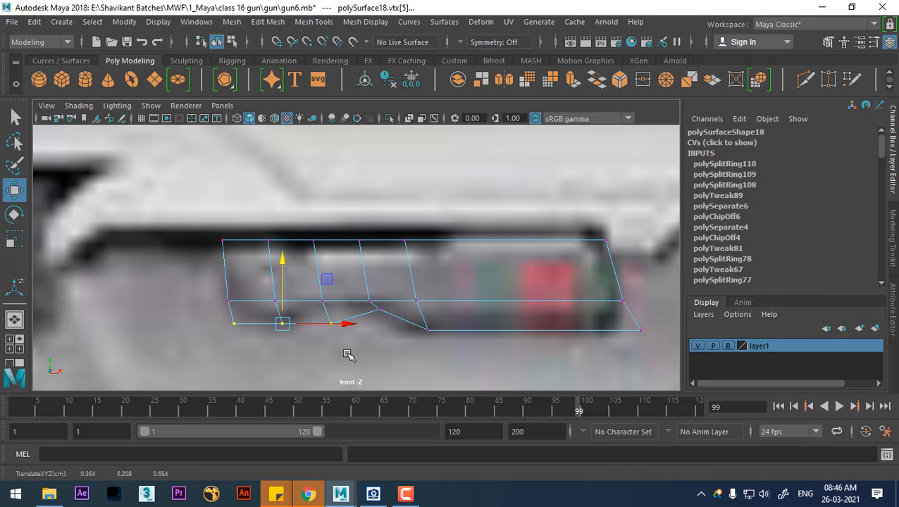
left_click_drag(350, 355, 310, 315)
left_click_drag(328, 259, 322, 243)
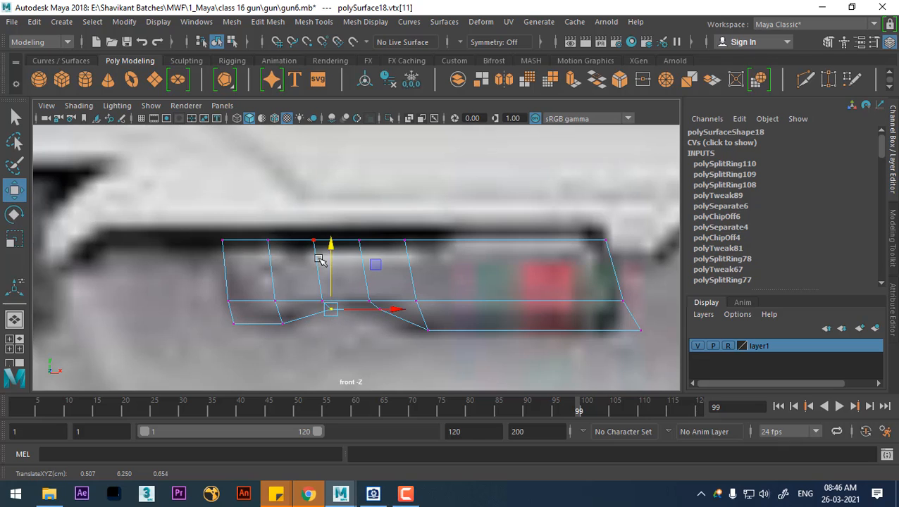
Shift the vertex pair at the notch's front edge slightly forward to follow the reference outline
scroll(342, 352, "up", 1)
scroll(342, 352, "up", 2)
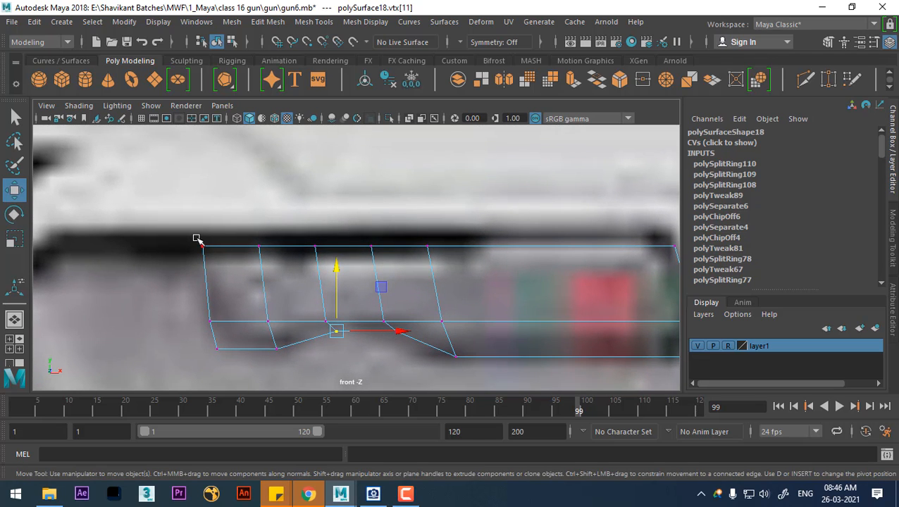
scroll(296, 285, "up", 2)
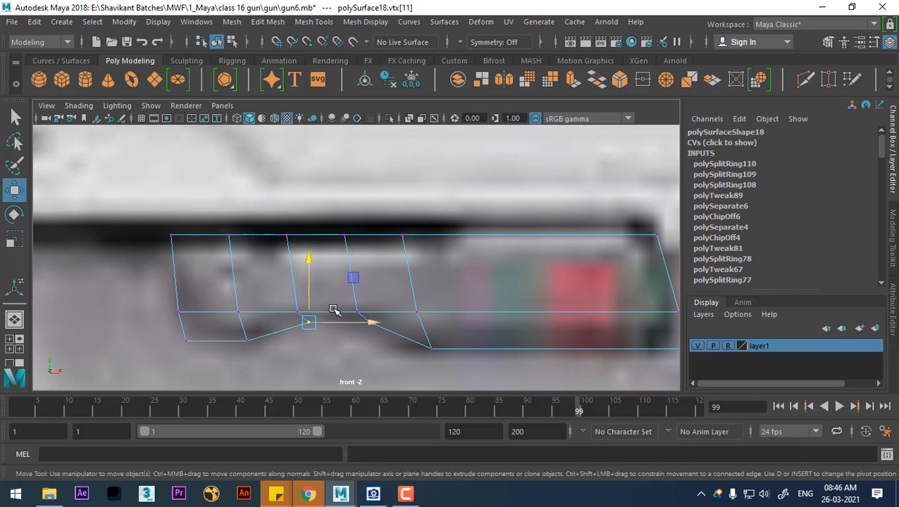
left_click_drag(283, 300, 355, 318)
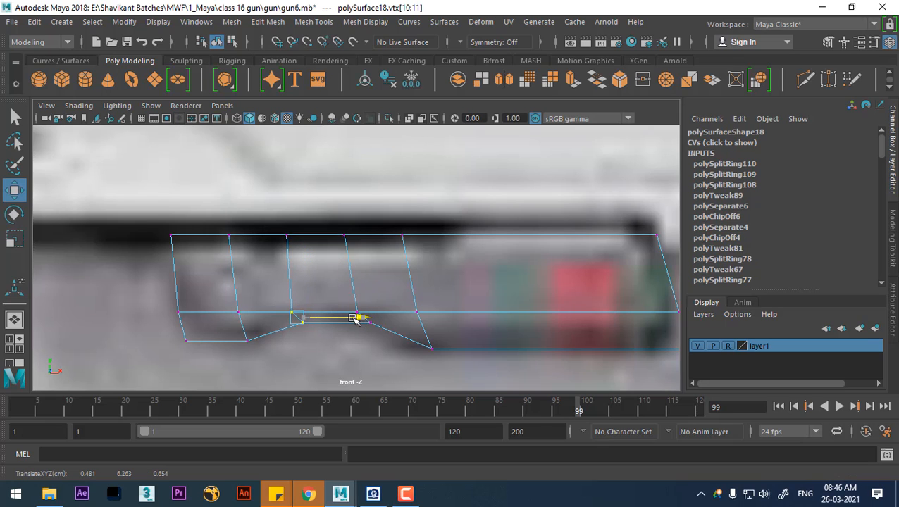
Move the bottom vertex behind the notch slightly forward to meet the reference outline
middle_click_drag(351, 324, 279, 328, "alt")
left_click_drag(366, 323, 321, 353)
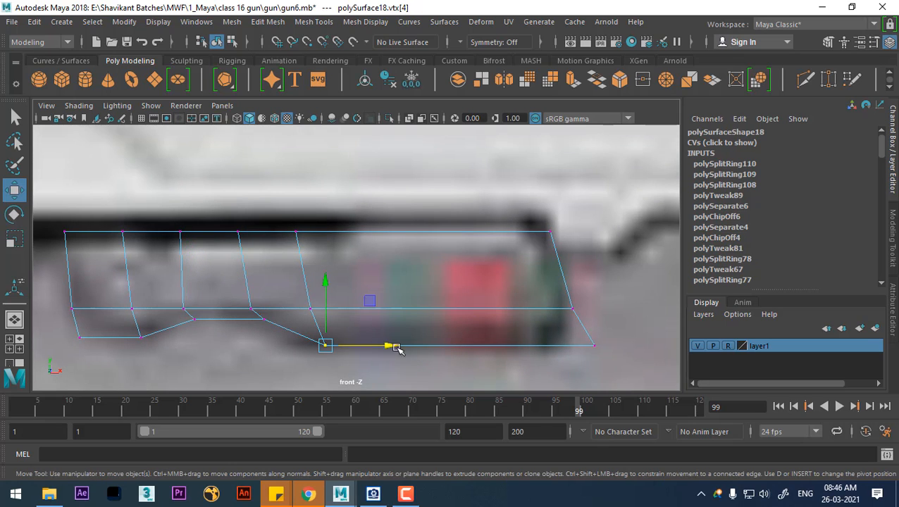
mouse_move(389, 345)
left_mouse_down()
mouse_move(362, 345)
mouse_move(376, 345)
left_mouse_up()
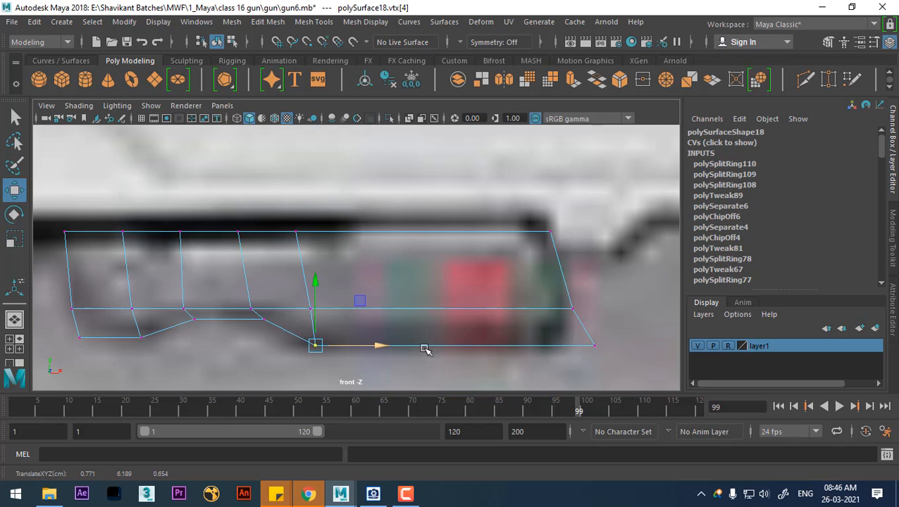
Move the panel's two lower rear-end vertices forward, the bottommost one further, to straighten the rear edge vertically
left_click_drag(620, 274, 532, 374)
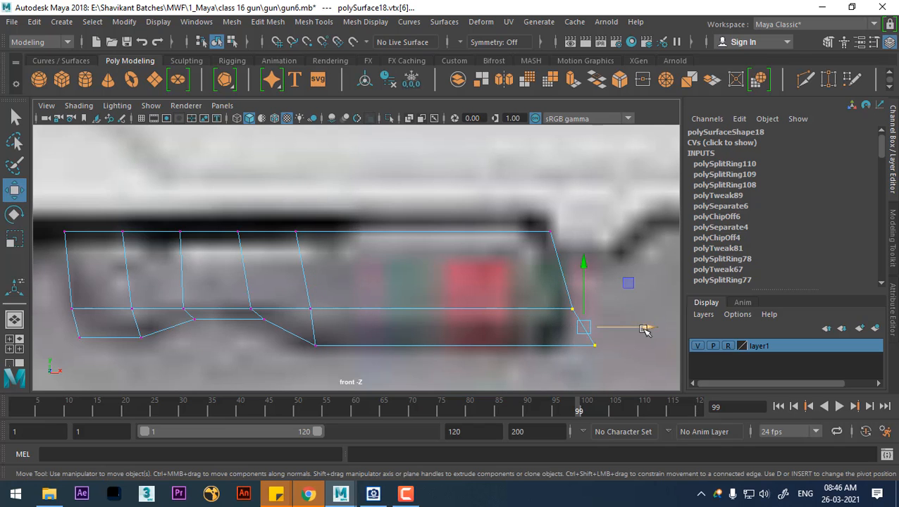
left_click_drag(646, 327, 625, 329)
left_click_drag(630, 367, 526, 317)
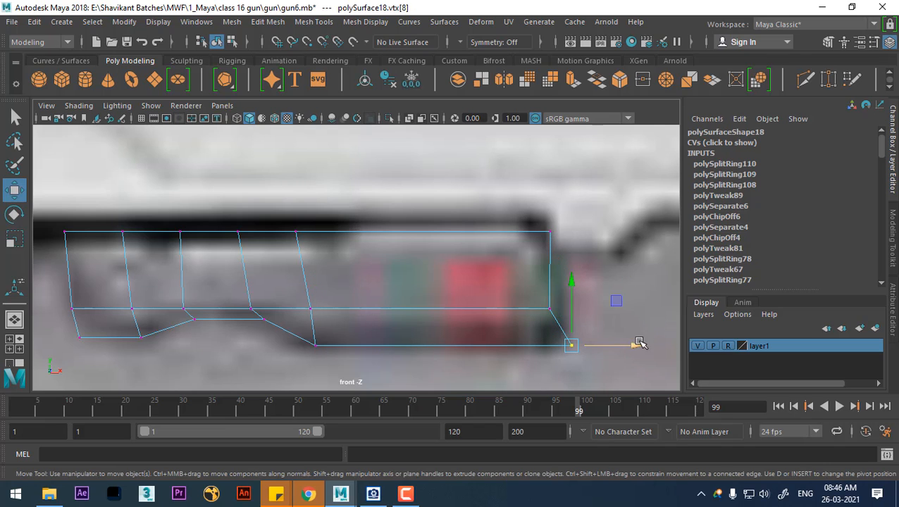
left_click_drag(636, 344, 610, 346)
middle_click_drag(555, 264, 578, 292, "alt")
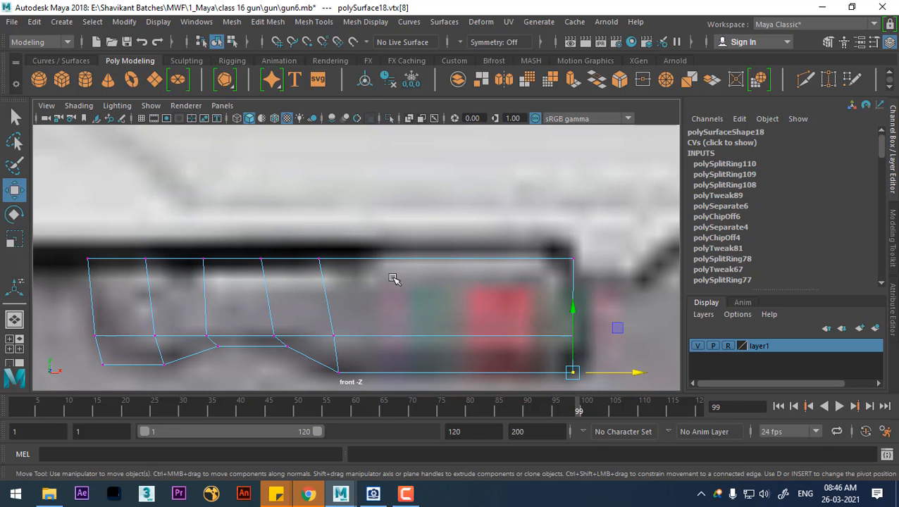
Divide the panel's long rear section into four with three vertical edge loops
right_click_drag(372, 276, 371, 65)
right_click_drag(425, 215, 338, 268, "shift")
left_click(365, 259)
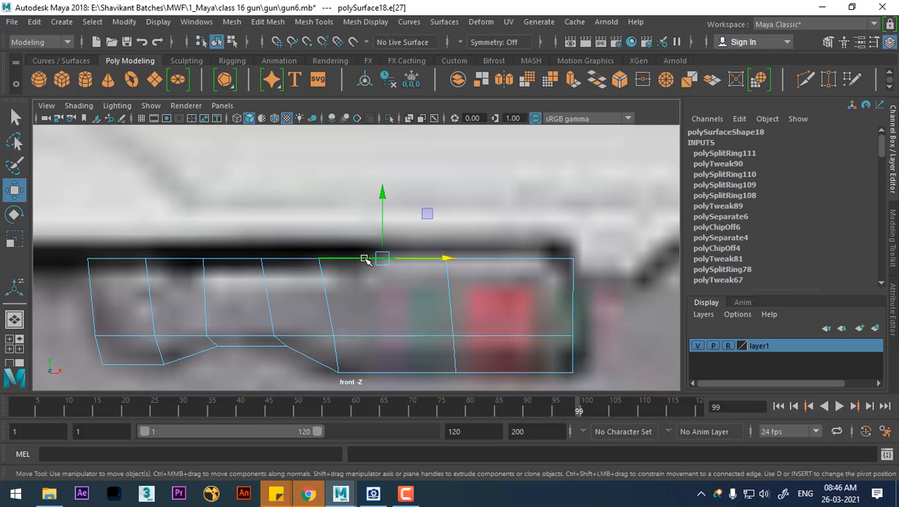
key("g")
left_click(551, 261)
key("g")
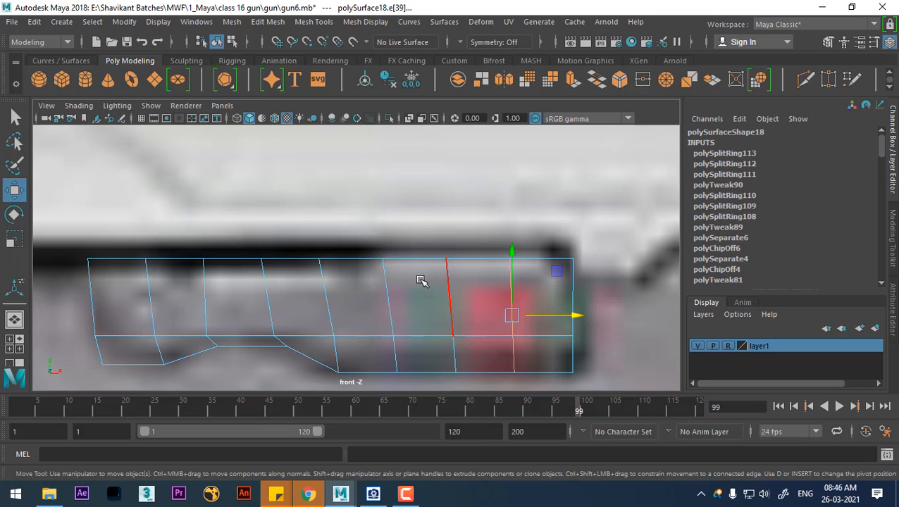
Insert a vertical edge loop midway across the section just behind the bottom notch
right_click_drag(426, 234, 364, 216)
right_click_drag(375, 279, 365, 88)
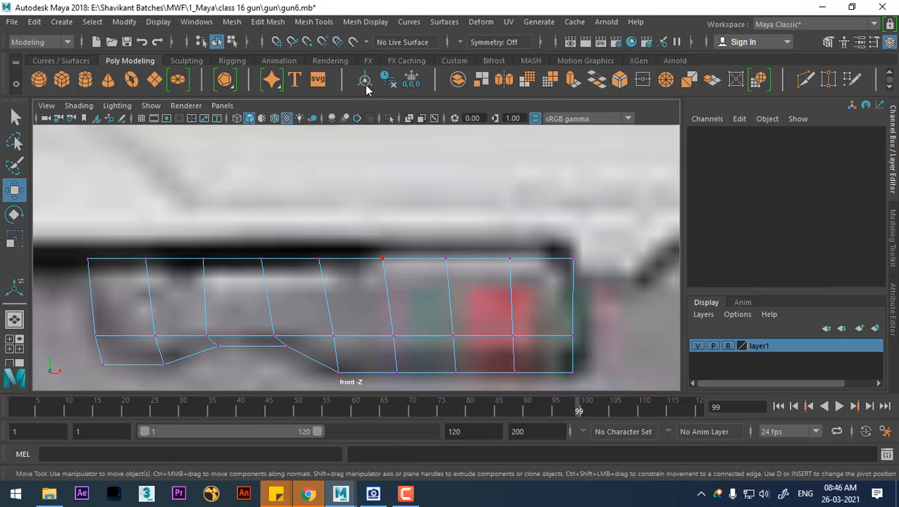
left_click(355, 256)
right_click_drag(405, 228, 450, 344, "ctrl")
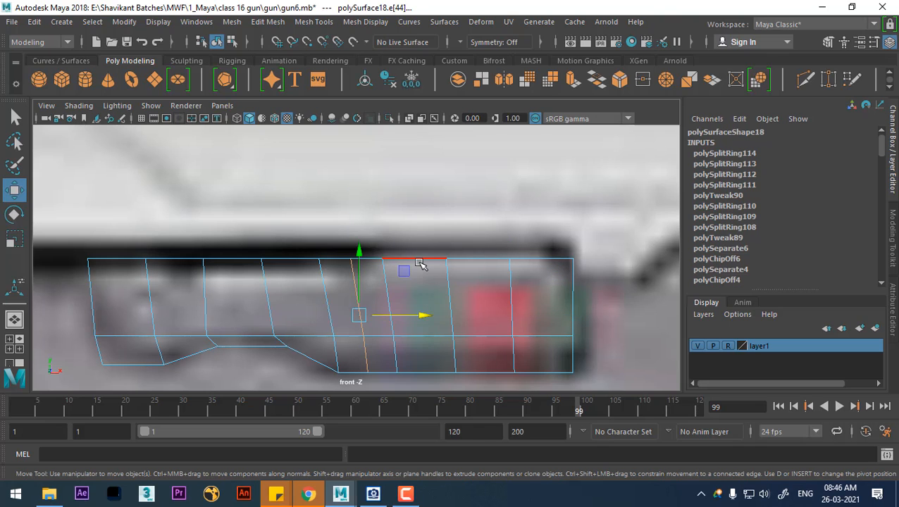
Lower the new loop's top vertex and the three top vertices in front of it to form the upper recess
right_click_drag(416, 113, 349, 114)
left_click_drag(324, 228, 358, 267)
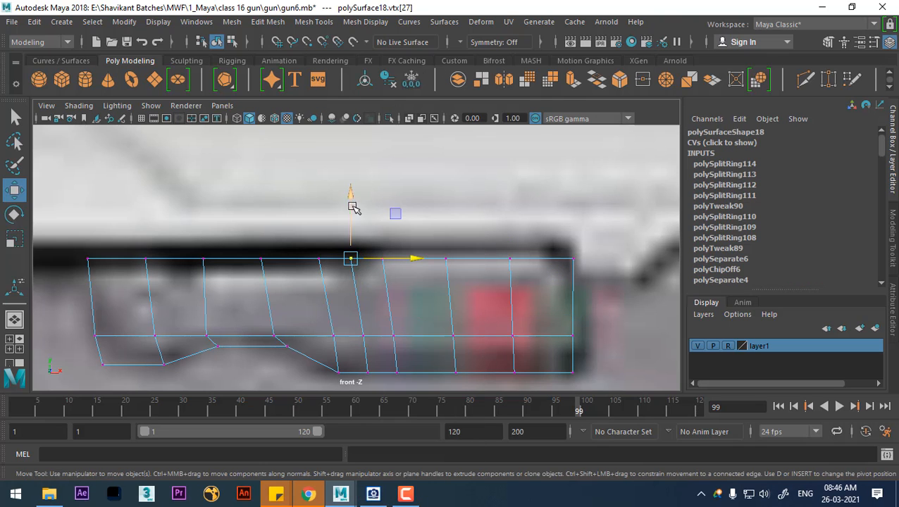
left_click_drag(351, 198, 355, 205)
middle_click_drag(301, 281, 362, 288, "alt")
left_click_drag(371, 274, 372, 275)
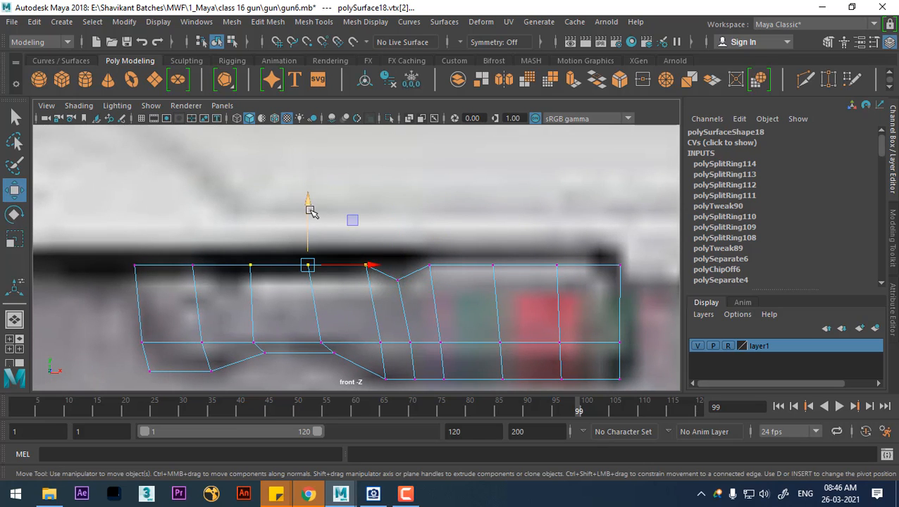
left_click_drag(308, 205, 310, 217)
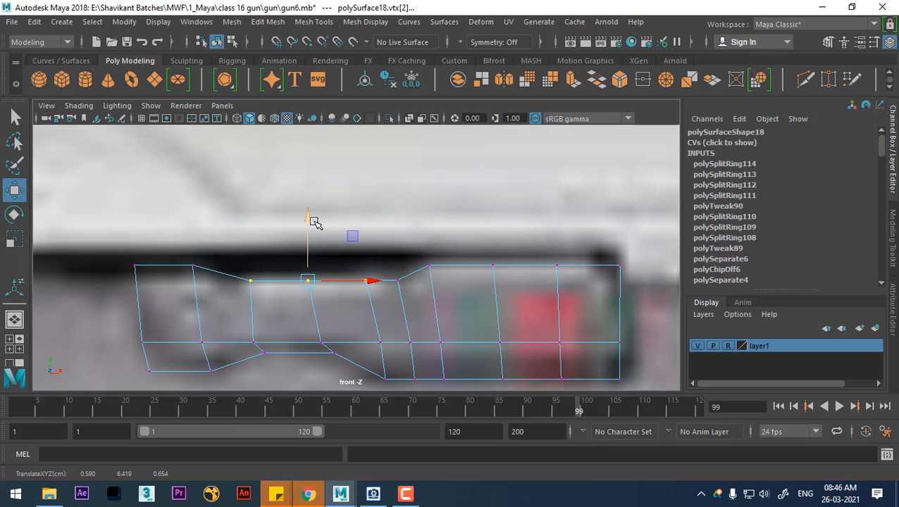
Shift the top vertex just in front of the upper recess slightly rearward to follow the reference
middle_click_drag(194, 286, 214, 256, "alt")
right_click_drag(214, 257, 228, 257, "alt")
left_click_drag(222, 227, 198, 250)
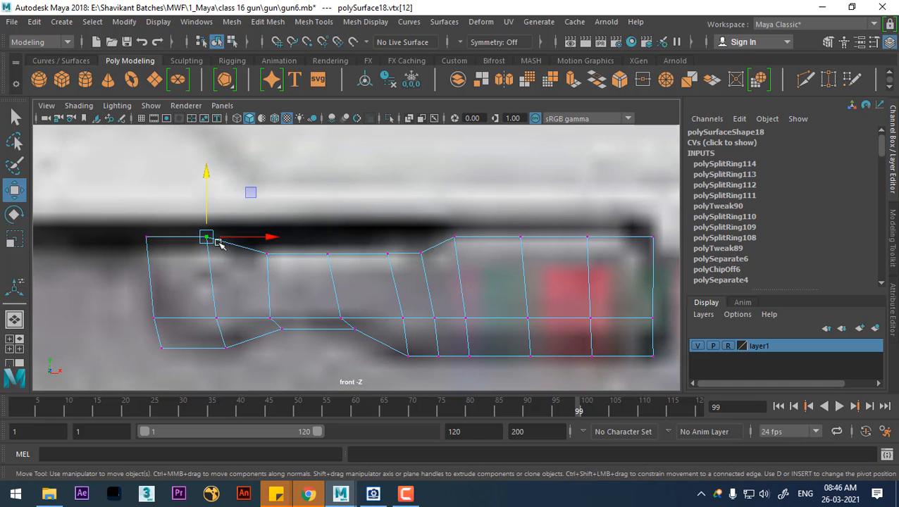
left_click_drag(270, 241, 282, 240)
Add a vertical edge loop through the panel's front section and a lengthwise edge loop through its upper row of faces
right_click_drag(219, 289, 217, 76)
left_click(183, 238)
right_click_drag(255, 194, 117, 268, "ctrl")
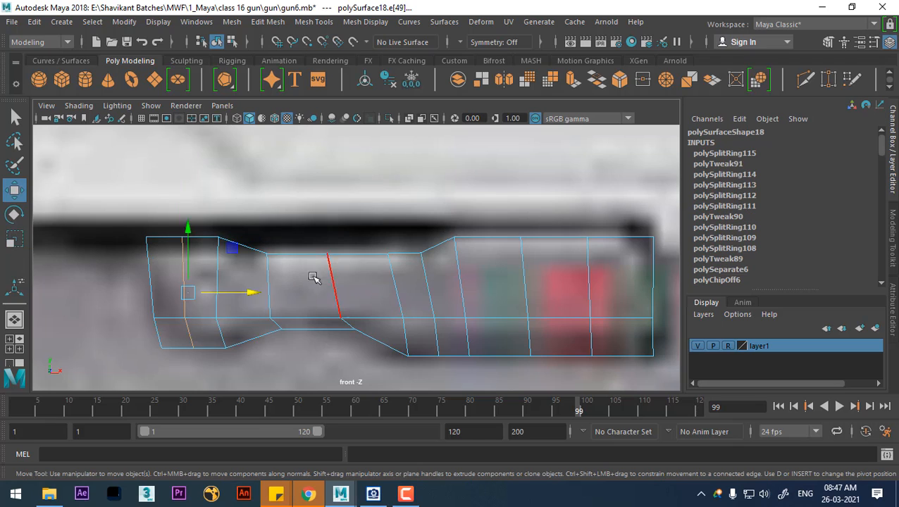
right_click_drag(220, 283, 241, 308, "alt")
middle_click_drag(244, 310, 273, 301, "alt")
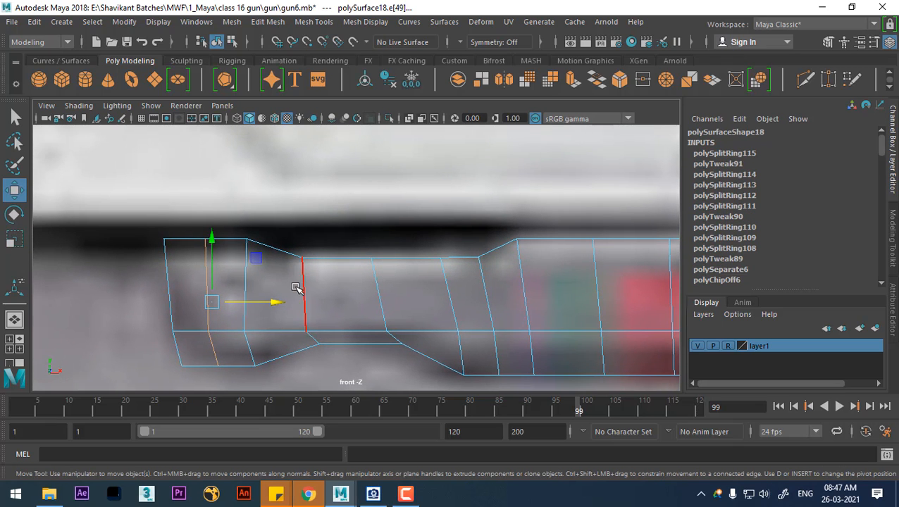
mouse_move(371, 254)
right_mouse_down("ctrl")
mouse_move(306, 276)
mouse_move(362, 263)
right_mouse_up("ctrl")
Round the panel's front end by moving its top corner vertex inward and down and its bottom corner vertex slightly up
right_click_drag(267, 260, 177, 201)
scroll(185, 233, "up", 1)
left_click(147, 237)
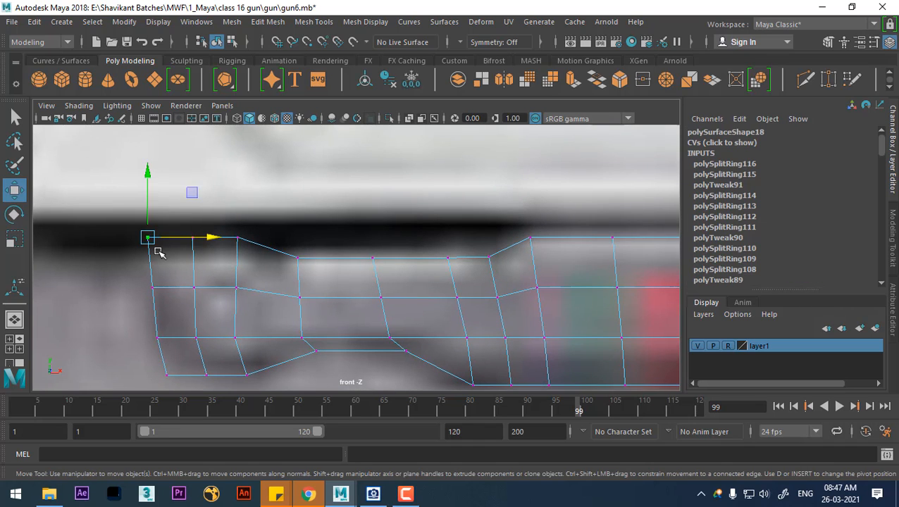
middle_click_drag(161, 249, 195, 255)
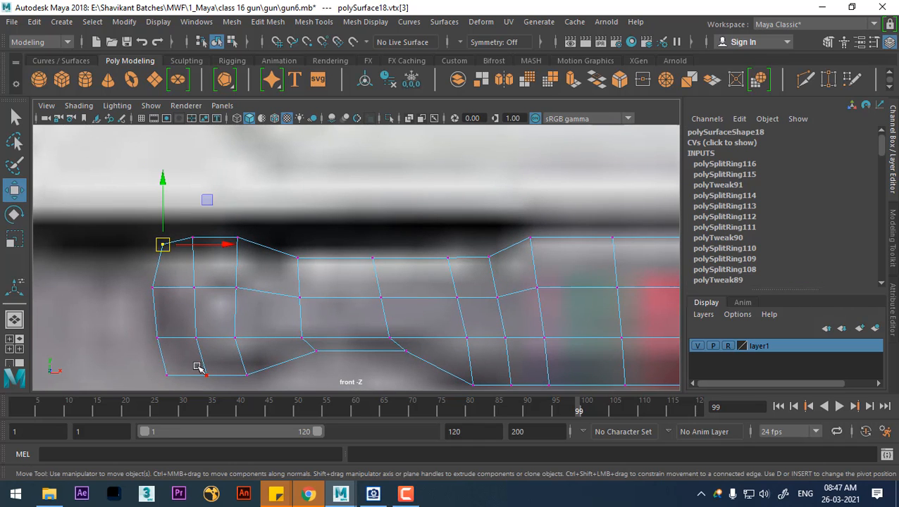
left_click(169, 378)
left_click(289, 333)
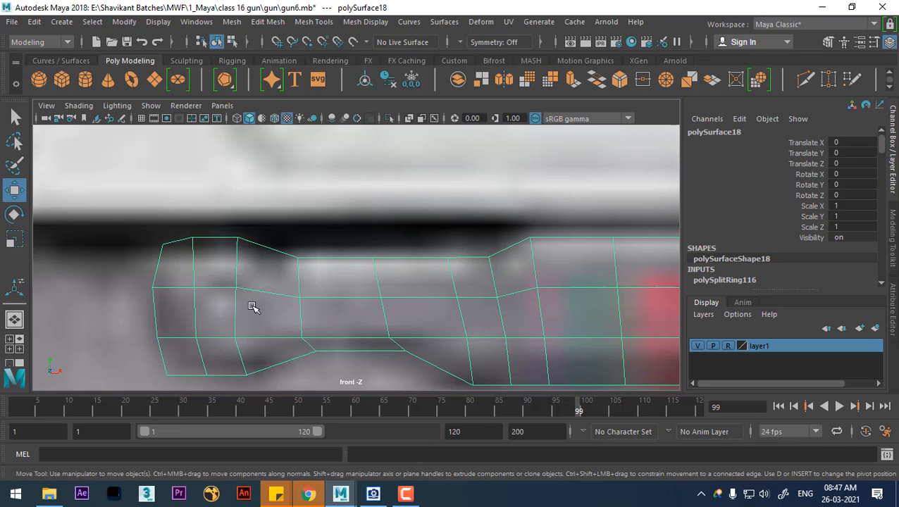
right_click_drag(252, 304, 186, 115)
left_click(166, 377)
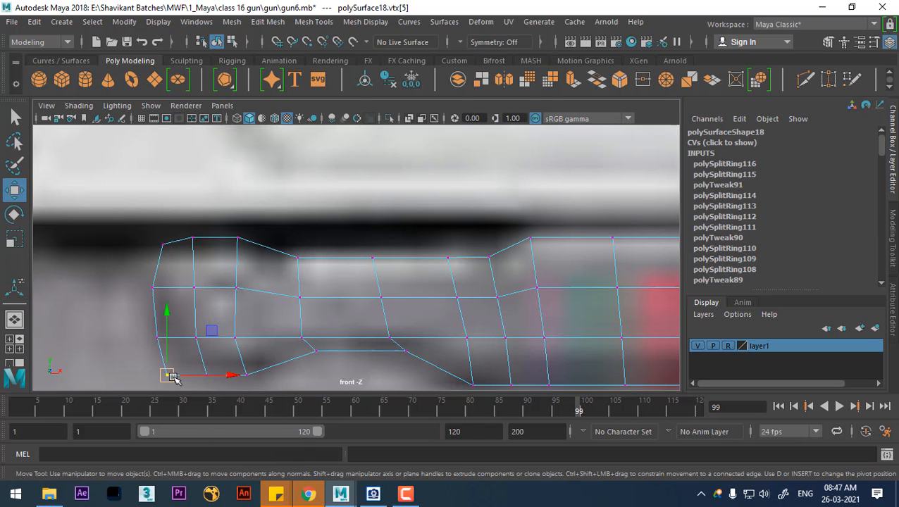
Raise the two top vertices behind the front corner and lower the two bottom vertices beneath them slightly
left_click_drag(187, 228, 218, 235)
middle_click_drag(254, 352, 258, 306, "alt")
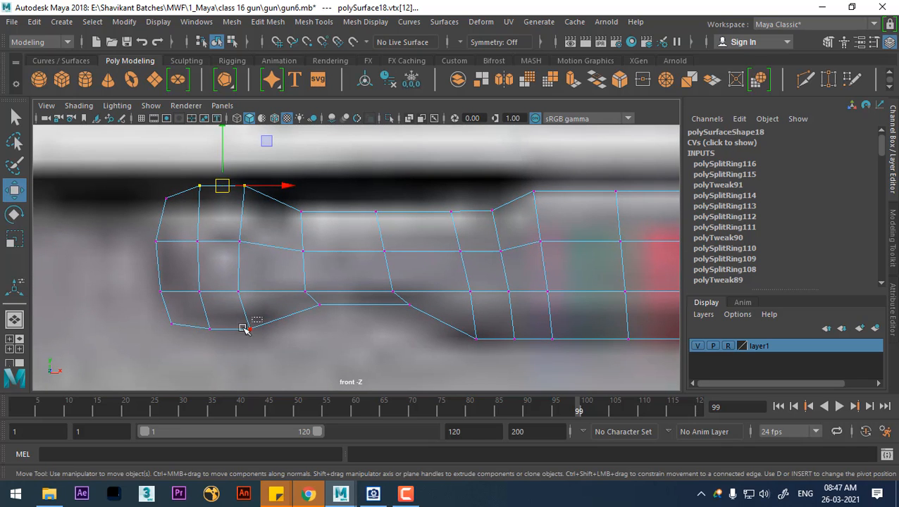
left_click_drag(260, 317, 231, 336)
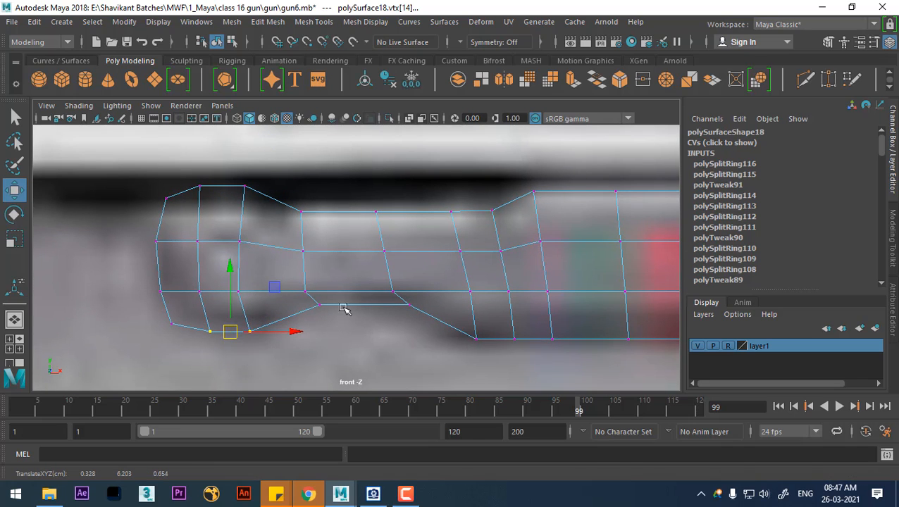
Move the bottom vertex at the notch's front edge slightly forward to match the reference outline
left_click_drag(341, 298, 316, 308)
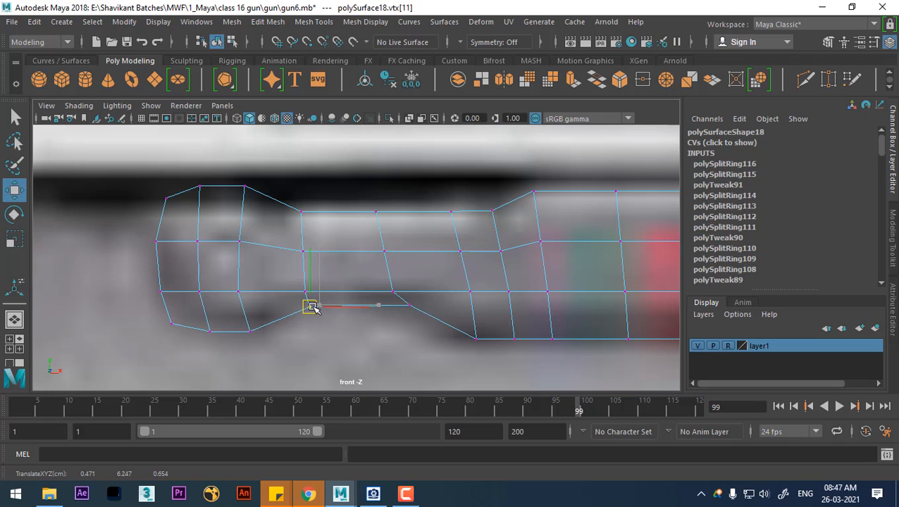
middle_click_drag(312, 308, 321, 355, "alt")
left_click_drag(182, 247, 183, 248)
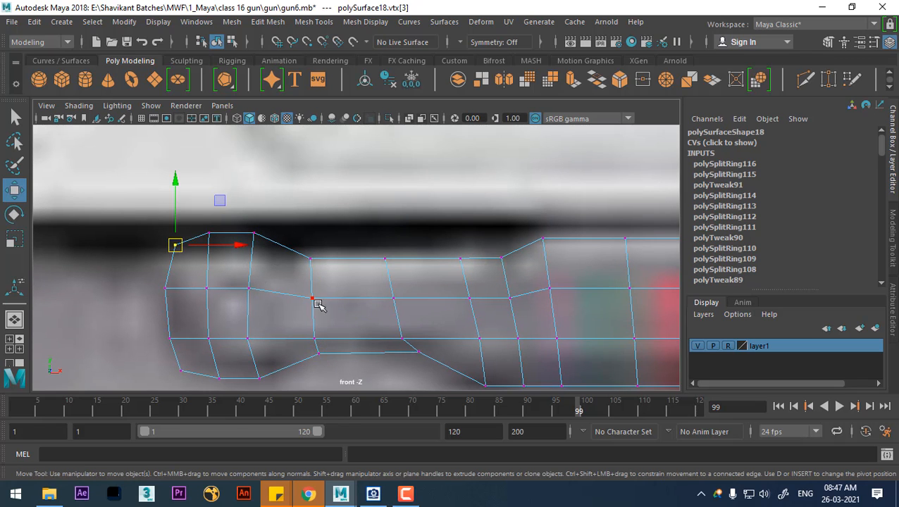
Insert lengthwise edge loops through the panel's top and bottom rows of faces
right_click_drag(564, 353, 425, 312, "alt")
right_click_drag(381, 194, 443, 217, "alt")
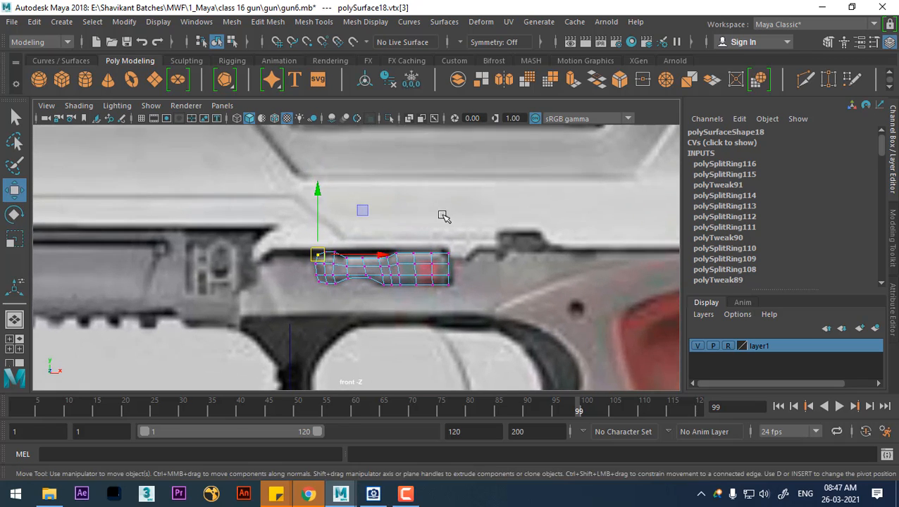
right_click_drag(345, 243, 412, 273, "alt")
middle_click_drag(411, 273, 372, 265, "alt")
right_click_drag(394, 275, 496, 316, "alt")
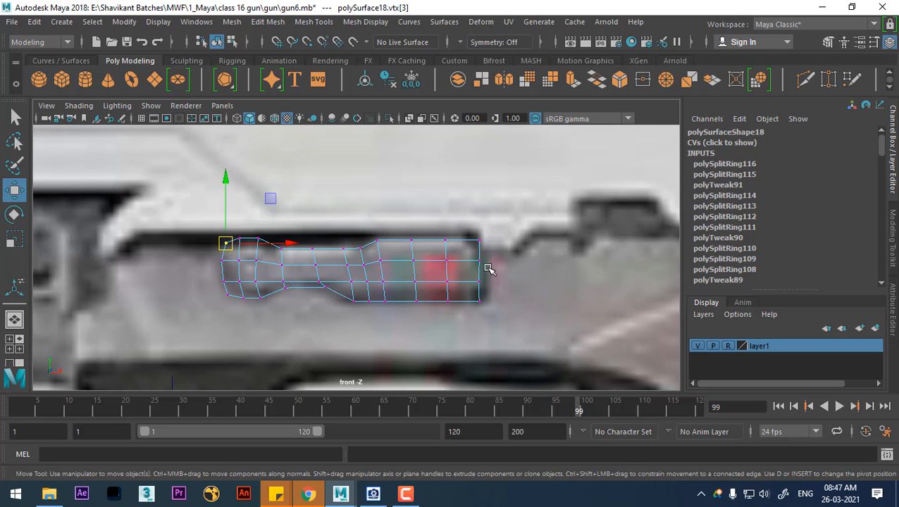
right_click_drag(490, 269, 543, 352, "alt")
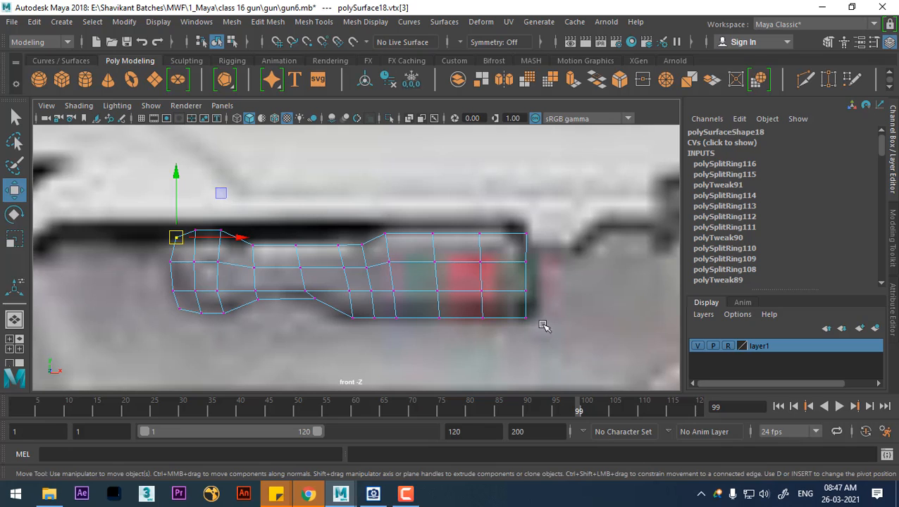
left_click_drag(508, 249, 509, 251)
right_click_drag(508, 255, 506, 184)
left_click(527, 247)
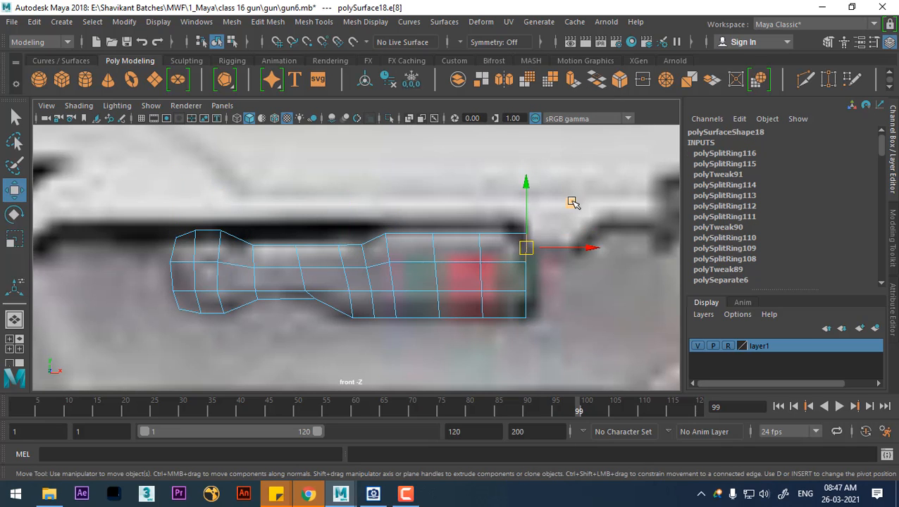
right_click_drag(458, 239, 588, 301, "shift")
left_click(530, 301)
right_click_drag(584, 240, 575, 269, "ctrl")
Move the two top and two bottom vertices of the panel's rear edge forward to bevel the rear corners
right_click_drag(517, 255, 392, 104)
right_click_drag(482, 255, 517, 287, "alt")
left_click_drag(564, 241, 533, 253)
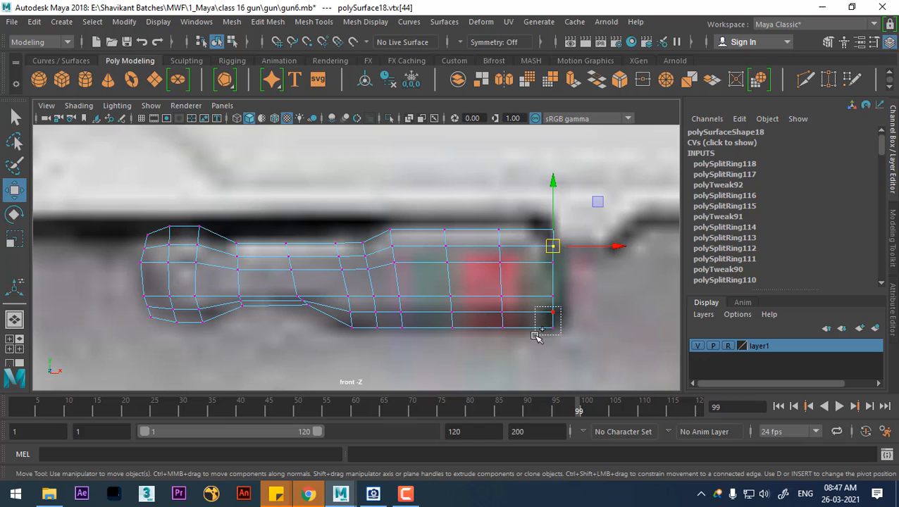
left_click_drag(535, 336, 535, 337, "shift")
left_click_drag(548, 233, 549, 234, "shift")
left_click_drag(612, 277, 604, 278)
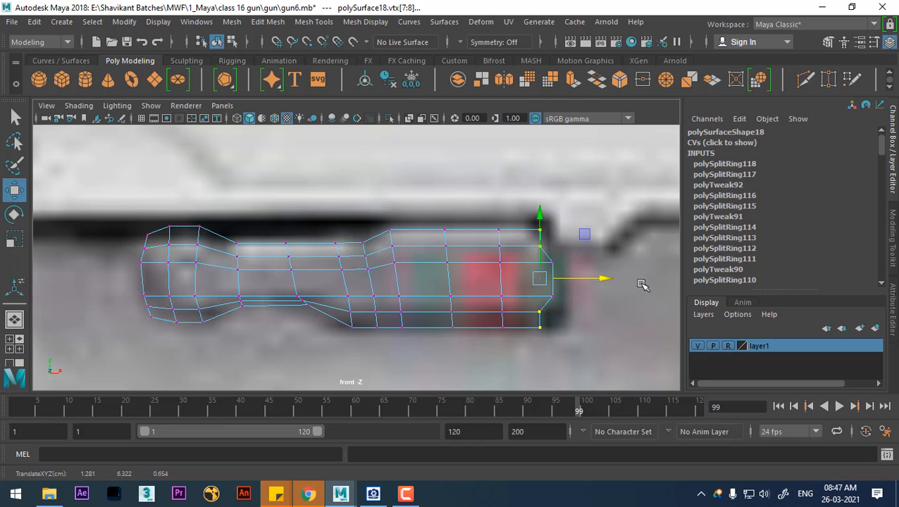
Shift the four middle vertices of the panel's front edge slightly forward to round the front end further
middle_click_drag(564, 296, 614, 294, "alt")
right_click_drag(227, 234, 270, 241, "alt")
middle_click_drag(163, 239, 259, 237, "alt")
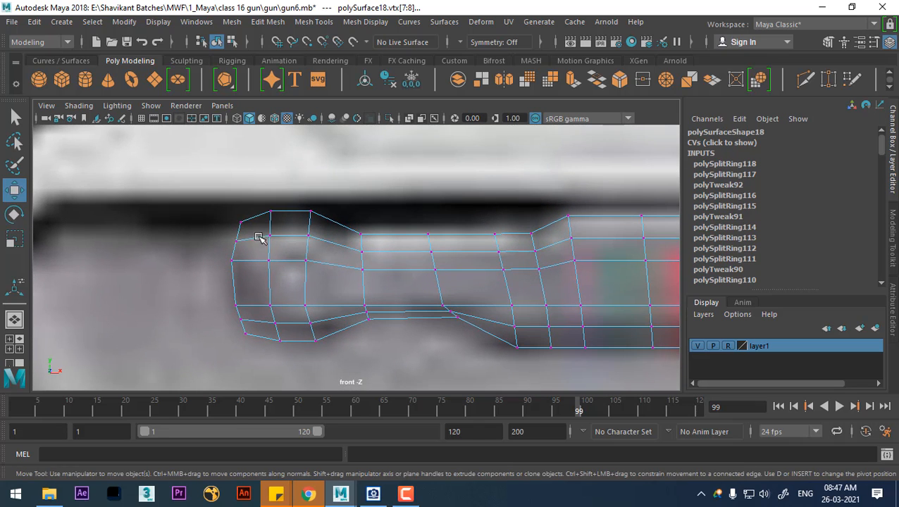
left_click(243, 236)
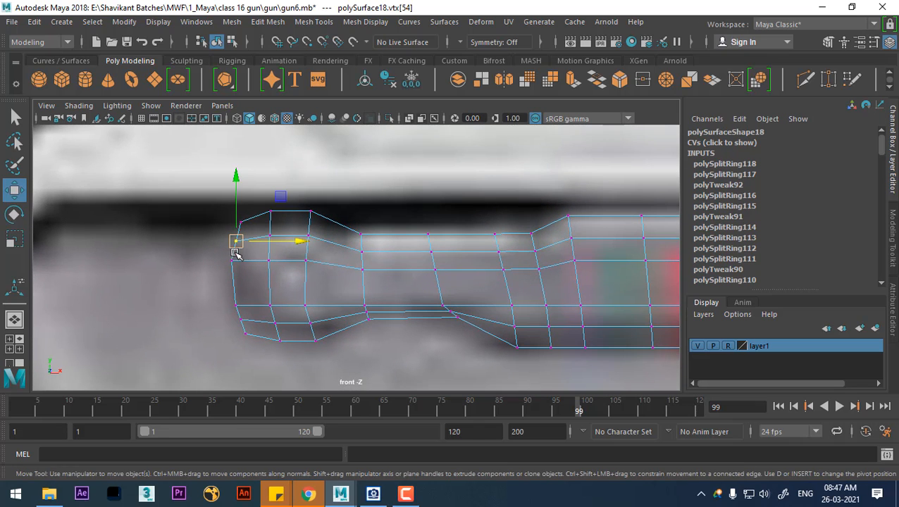
left_click(241, 319, "shift")
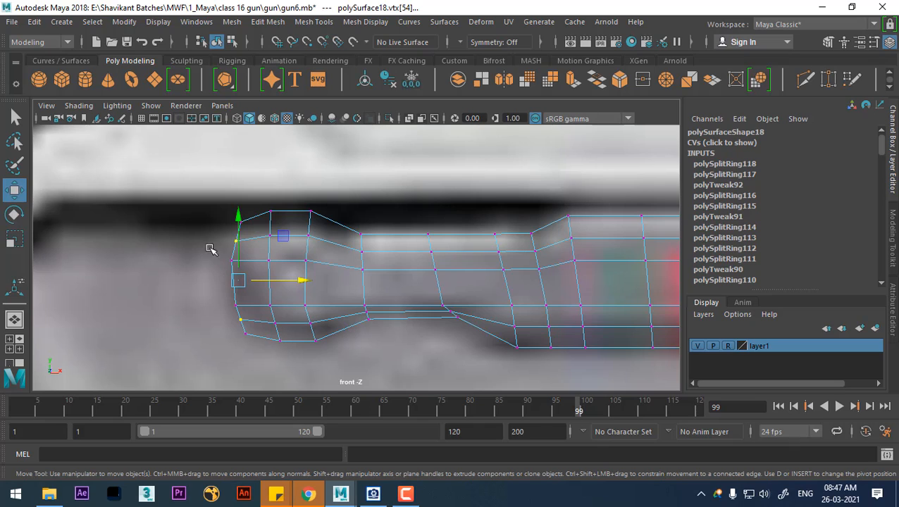
left_click_drag(213, 232, 255, 331)
left_click_drag(300, 282, 298, 282)
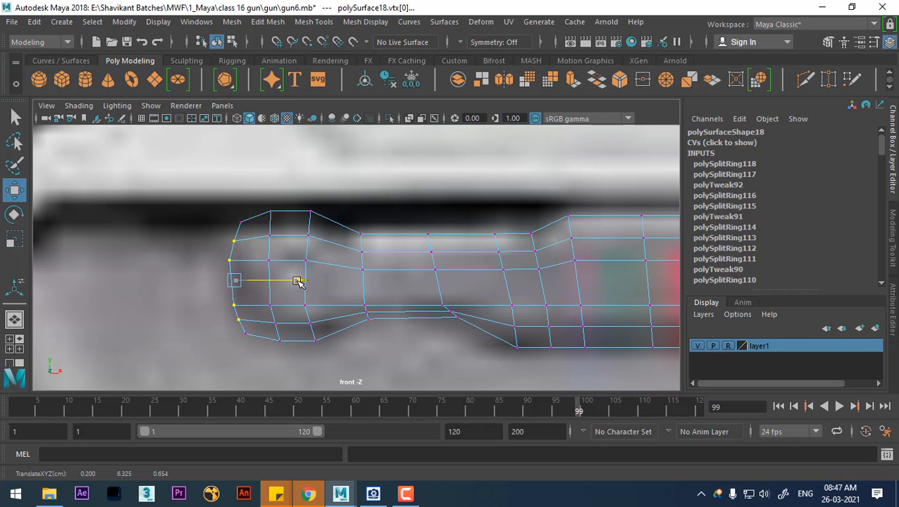
Scale the two centre vertices of the front edge closer together vertically and return to object mode
left_click_drag(214, 260, 222, 289)
key("r")
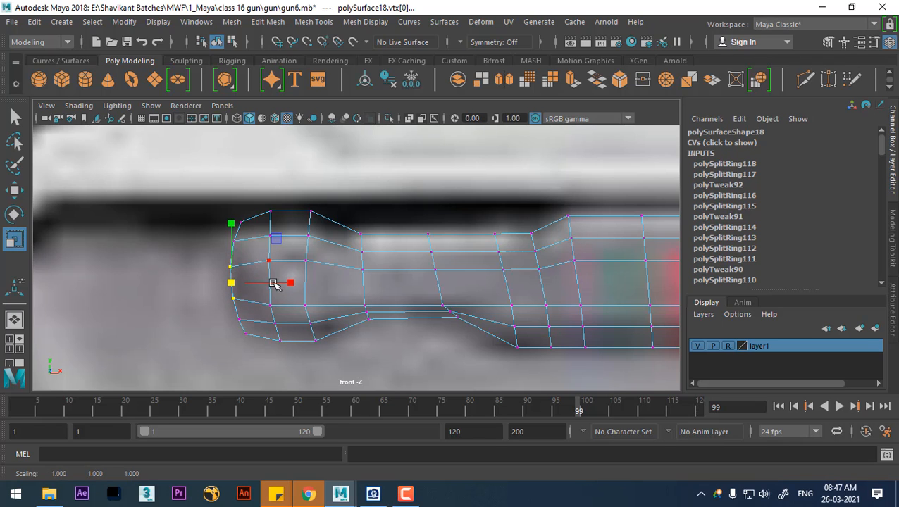
scroll(273, 283, "down", 7)
scroll(422, 289, "up", 1)
right_click_drag(469, 270, 533, 94)
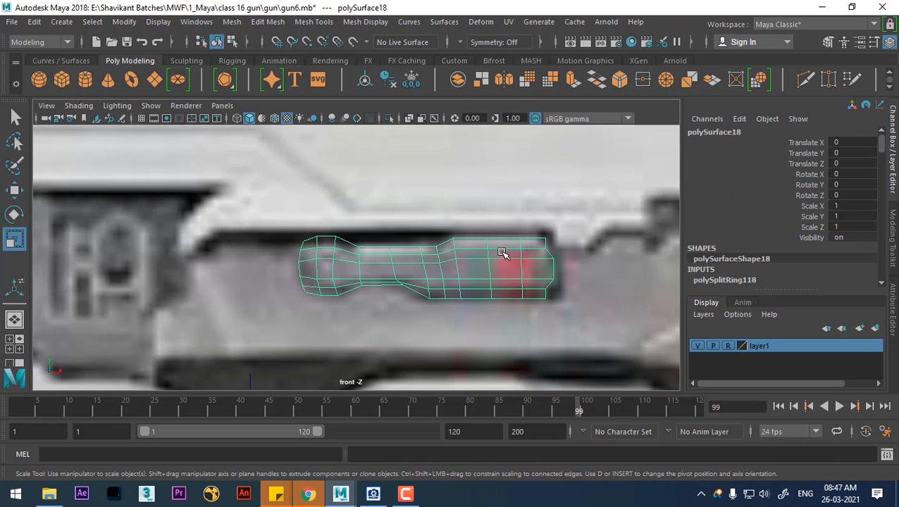
Switch to the perspective view and select all faces of the small panel
scroll(337, 259, "up", 5)
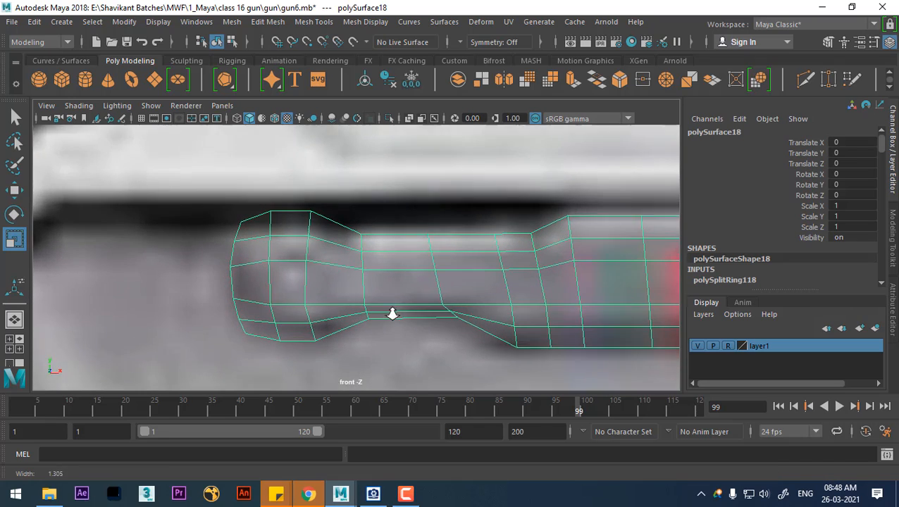
scroll(493, 279, "down", 6)
key("space")
key("space")
left_click_drag(485, 276, 481, 310, "alt")
right_click(411, 262)
right_click_drag(411, 262, 413, 156)
key("ctrl+a")
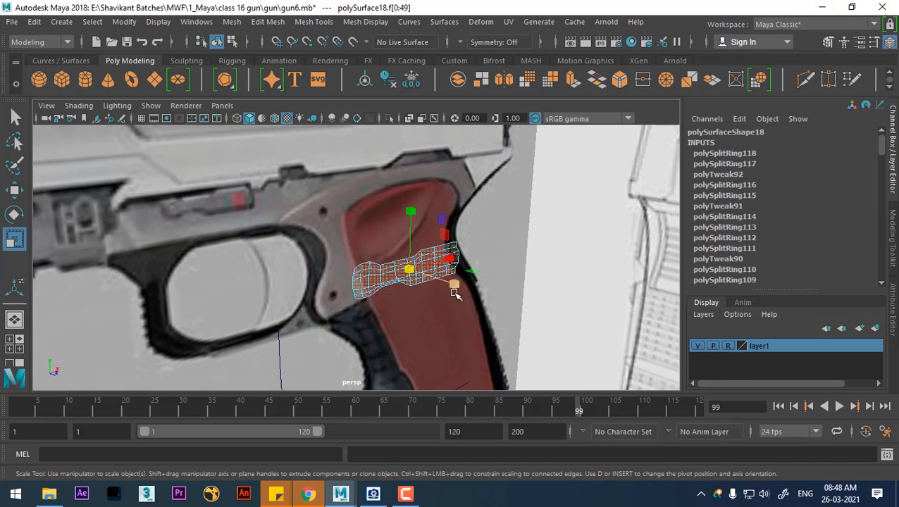
Return the timeline to frame 1 and show the hidden gun parts around the panel again
left_click_drag(178, 416, 1, 410)
scroll(566, 293, "up", 2)
left_click_drag(565, 293, 486, 285, "alt")
left_click(158, 22)
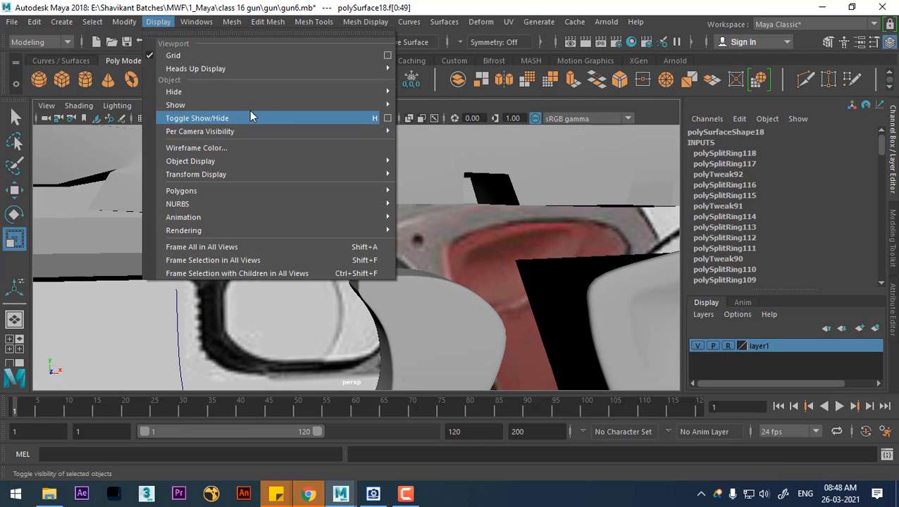
mouse_move(268, 105)
left_click_drag(424, 262, 532, 254, "alt")
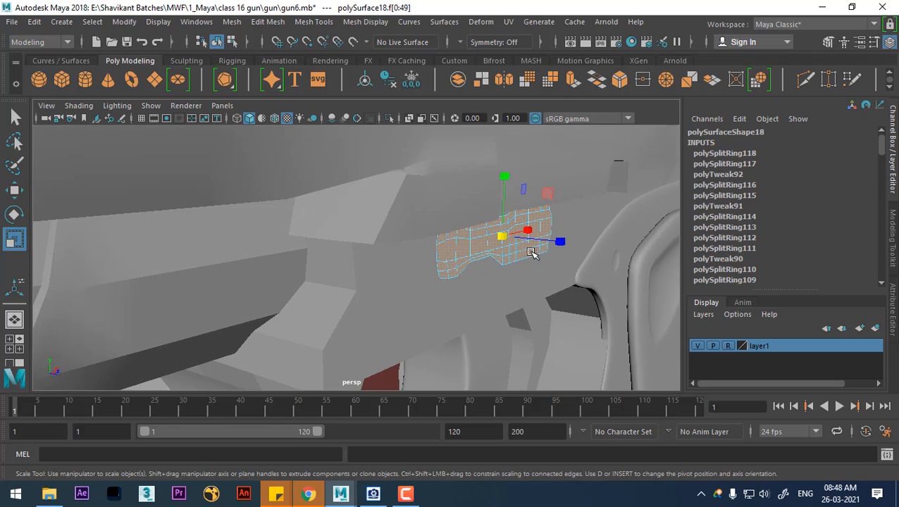
Extrude the panel's faces with a thickness of 0.05 and 4 divisions, and return to object mode
right_click_drag(550, 223, 552, 253, "shift")
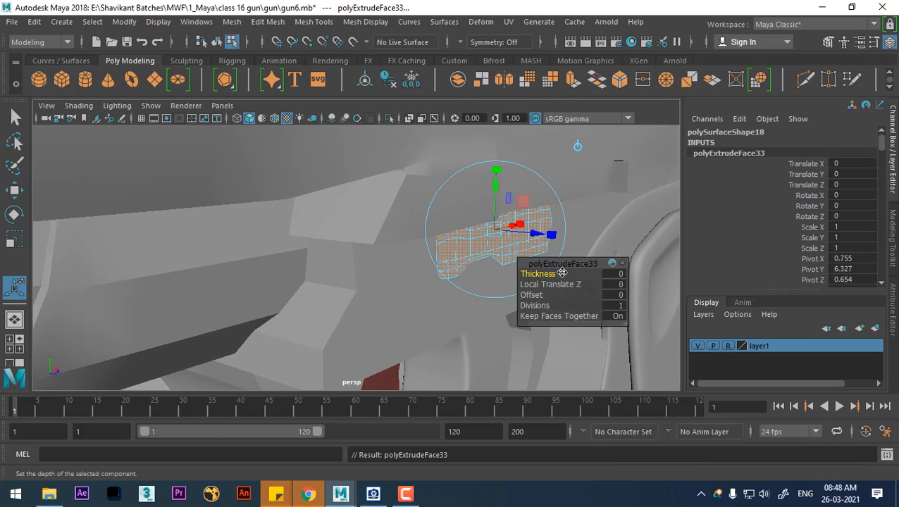
left_click_drag(562, 273, 423, 282)
left_click_drag(536, 305, 557, 305)
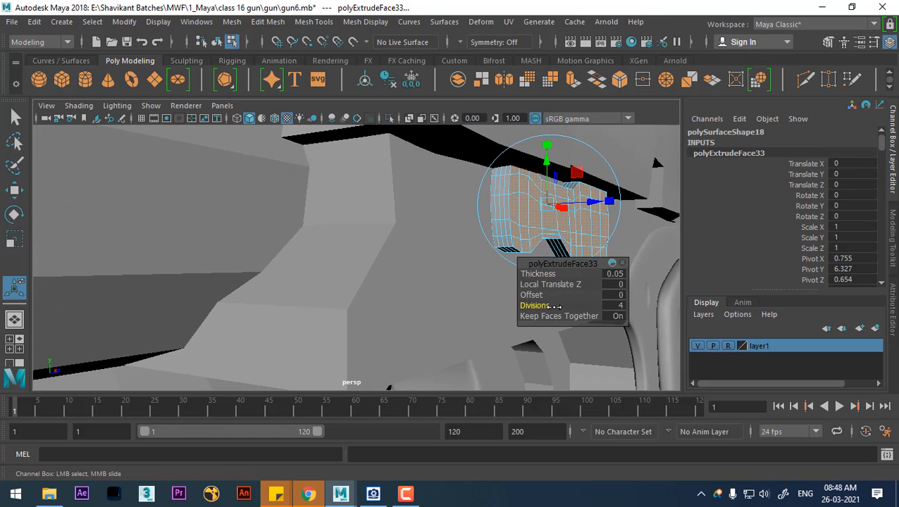
left_click_drag(481, 195, 394, 203, "alt")
key("q")
key("F8")
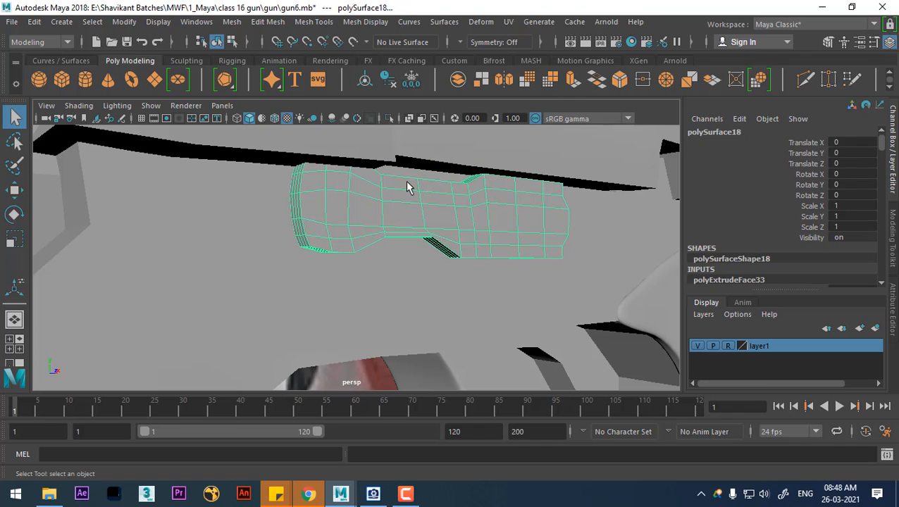
Turn on smooth mesh preview for the panel and play the timeline to frame 92 in the front view to reveal the reference
key("3")
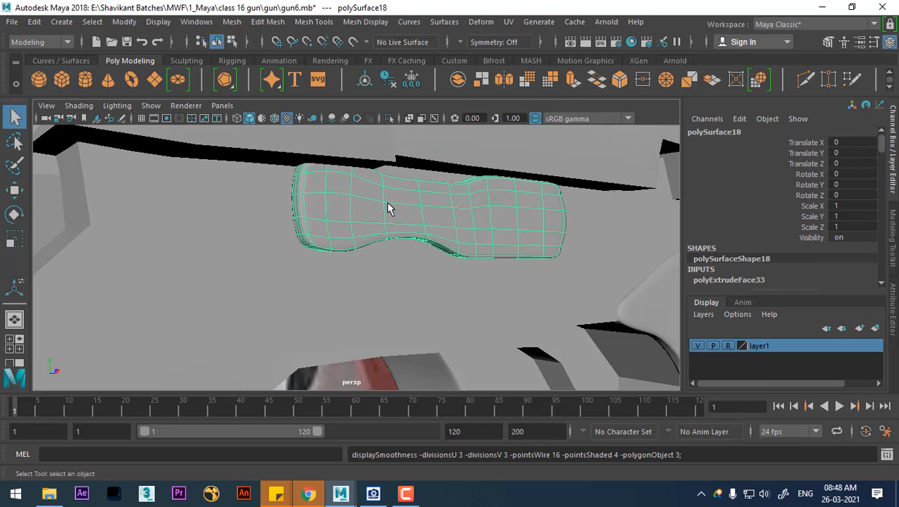
key("space")
left_click_drag(357, 242, 386, 277)
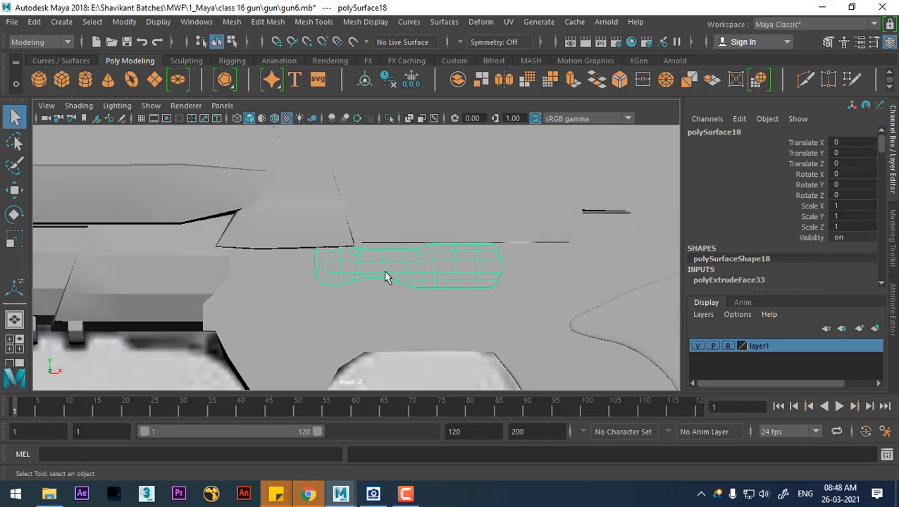
key("alt+v")
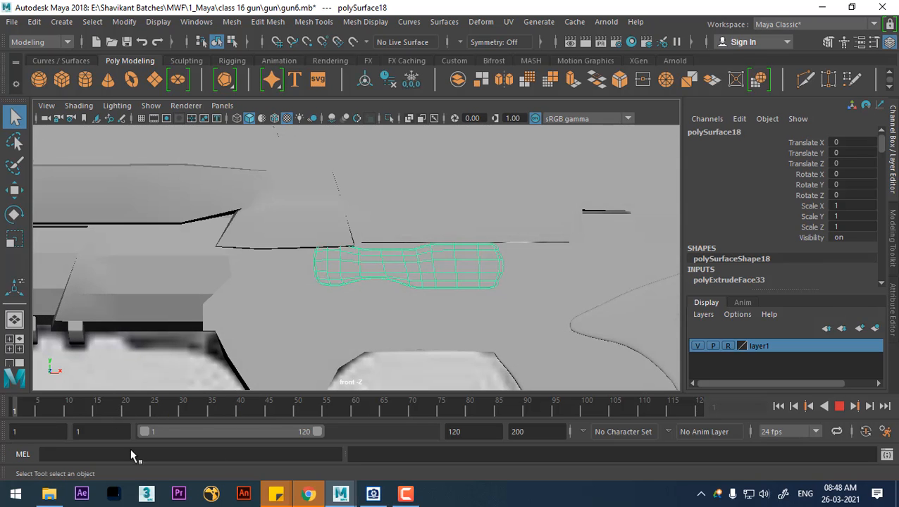
key("f")
key("alt+v")
scroll(298, 301, "up", 5)
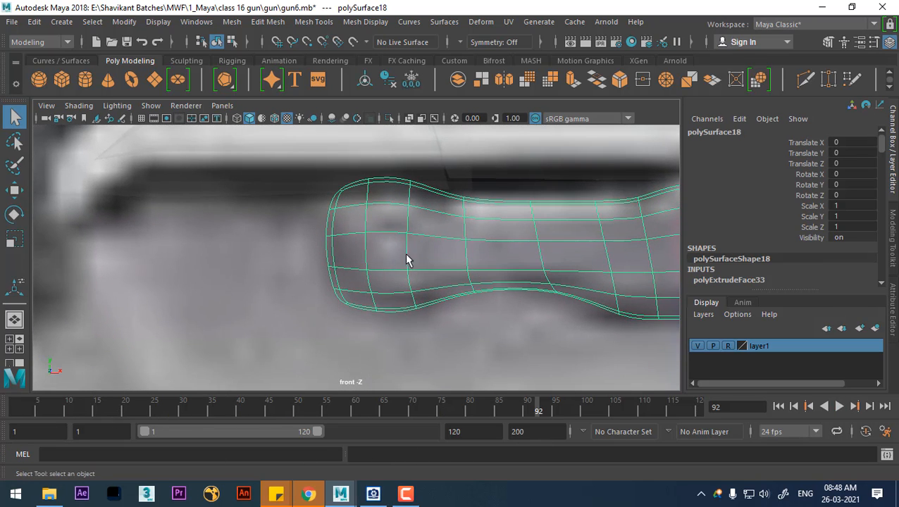
Select the centre face at the panel's front end and extrude it with an inward offset
right_click_drag(406, 261, 412, 151)
left_click(386, 251)
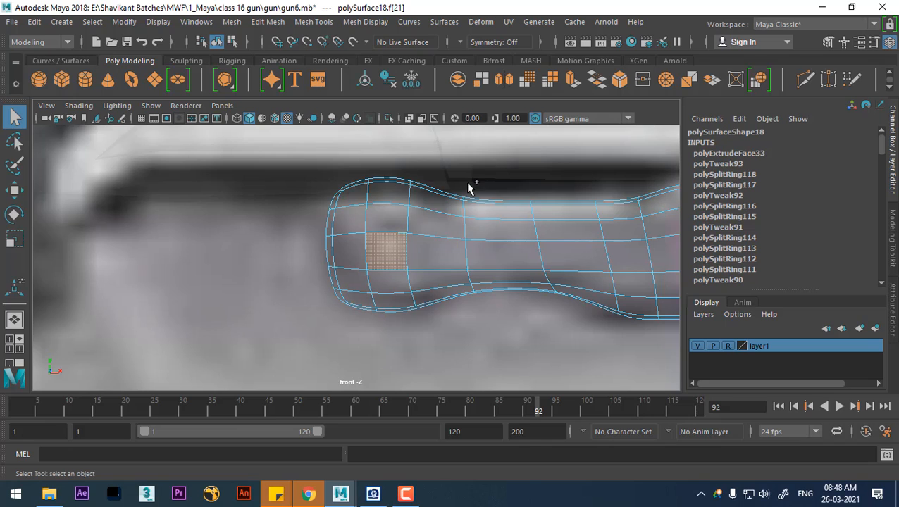
right_click_drag(471, 188, 467, 222, "shift")
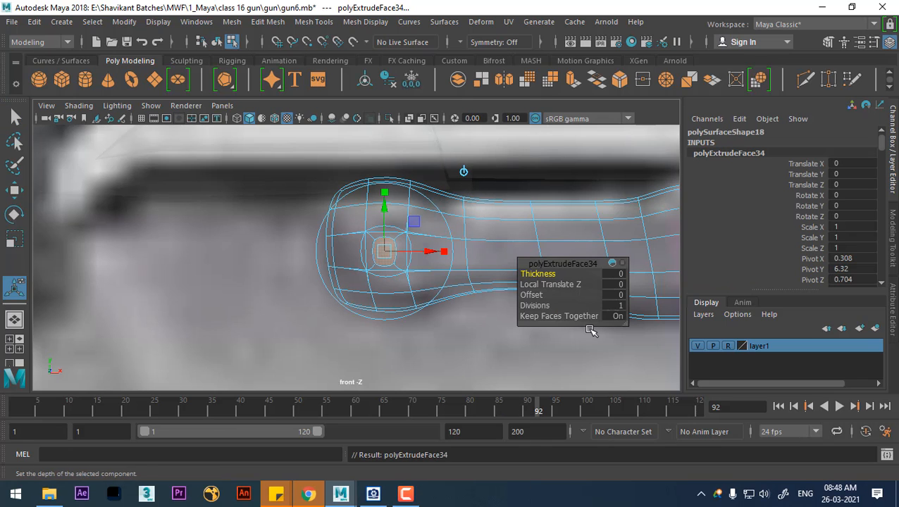
left_click(543, 295)
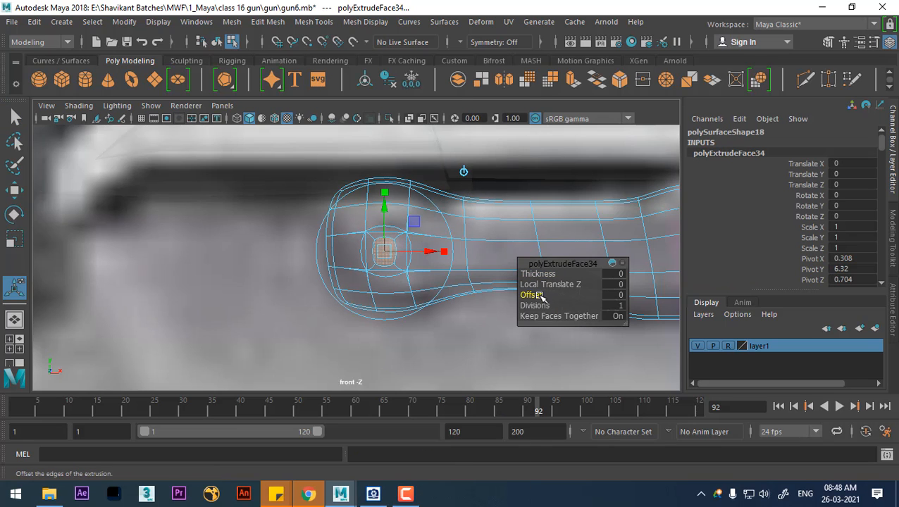
Extrude the inset face again, shift it along its local Z in perspective, and return to object mode with nothing selected
right_click_drag(511, 226, 497, 231, "shift")
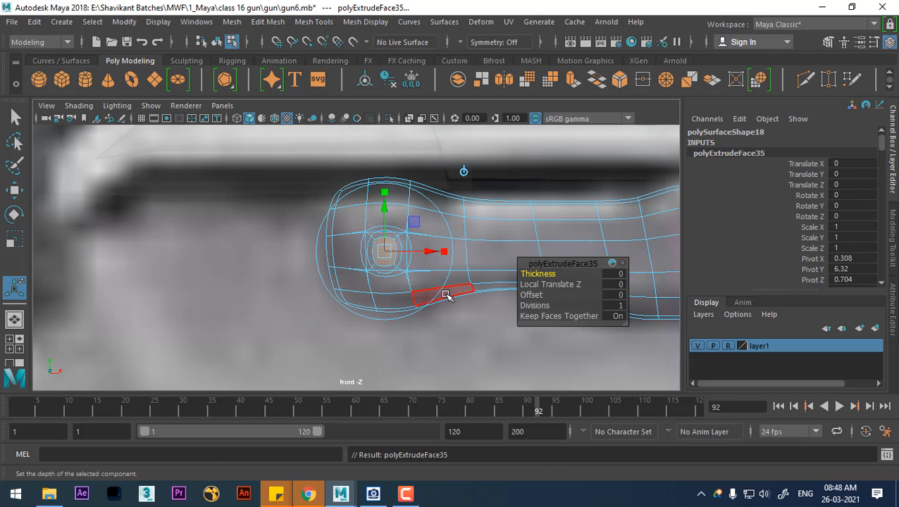
left_click_drag(446, 294, 360, 364, "alt")
left_click_drag(280, 412, 465, 299, "alt")
left_click(565, 284)
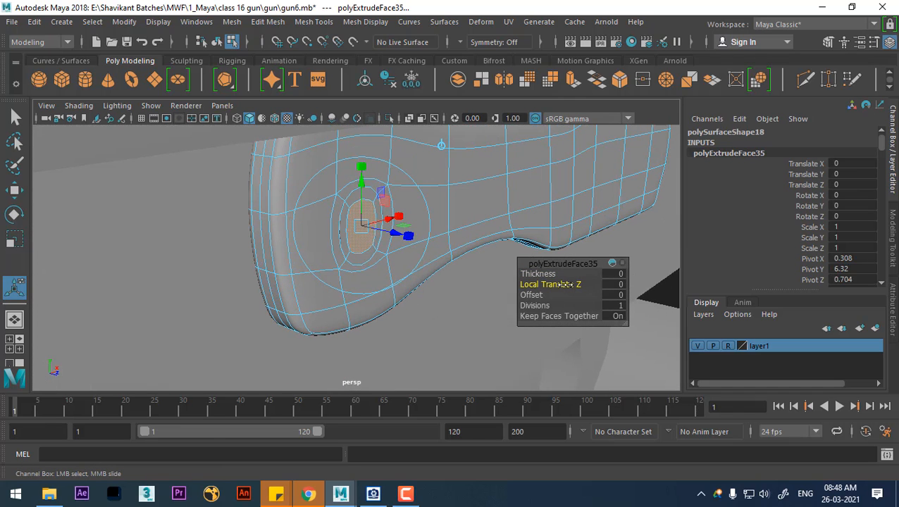
left_click_drag(565, 285, 566, 284)
right_click_drag(487, 188, 426, 131)
left_click_drag(426, 131, 386, 373, "alt")
right_click_drag(387, 370, 153, 304, "alt")
left_click(153, 304)
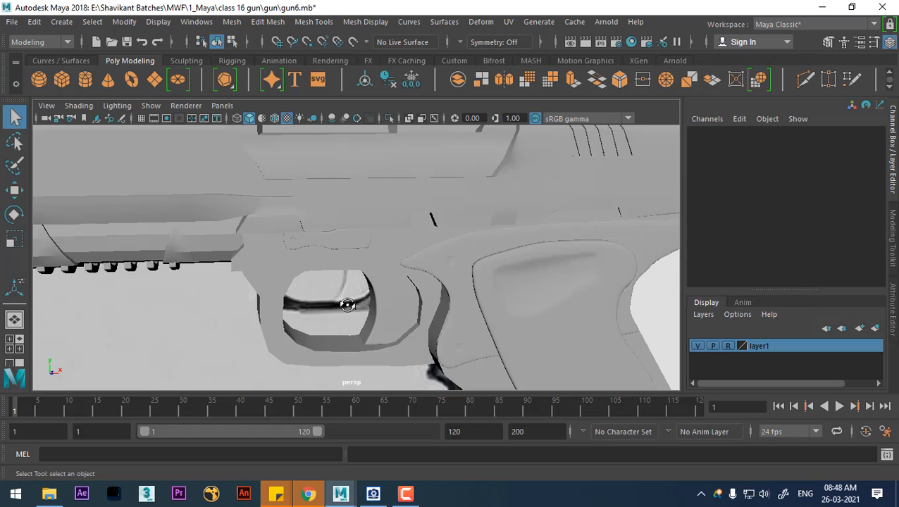
Inspect the gun in perspective from the trigger guard down to the base of the grip
left_click_drag(346, 303, 390, 287, "alt")
left_click_drag(457, 290, 388, 271, "alt")
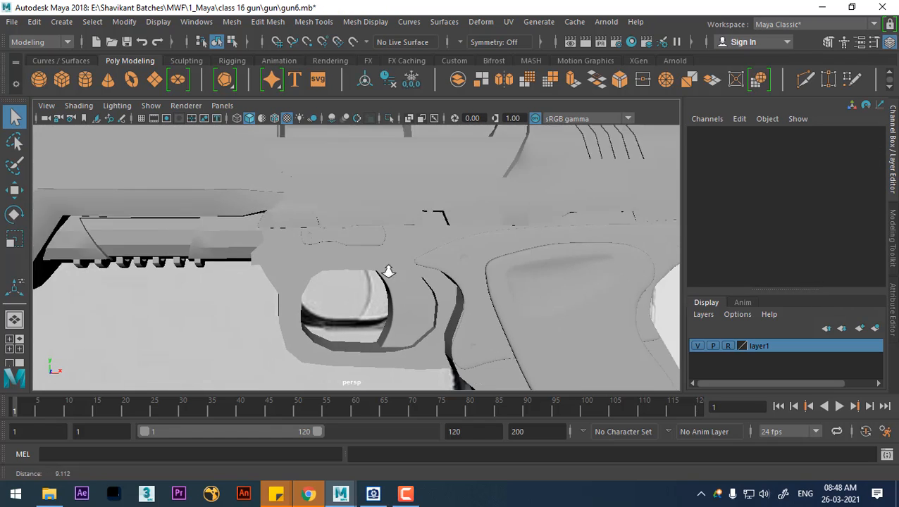
right_click_drag(388, 271, 423, 252, "alt")
left_click_drag(424, 252, 440, 287, "alt")
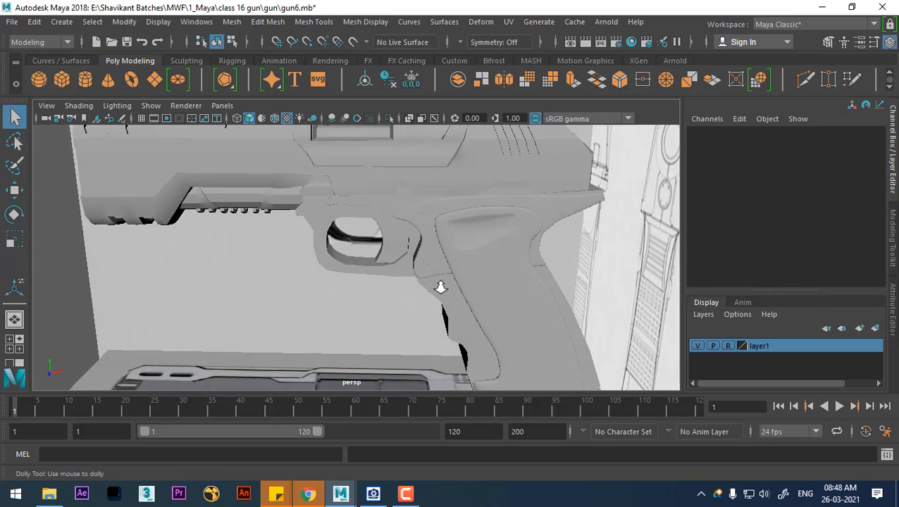
right_click_drag(439, 287, 445, 284, "alt")
left_click_drag(534, 343, 512, 294, "alt")
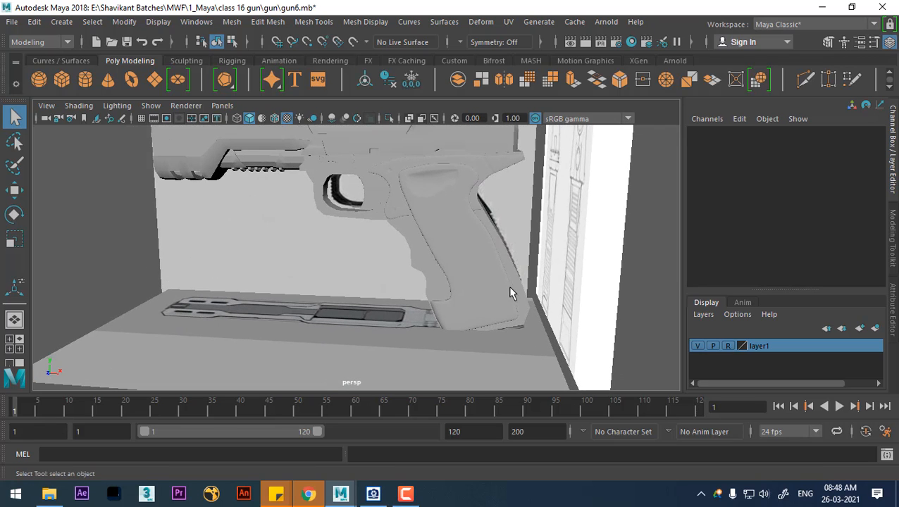
scroll(513, 319, "up", 5)
middle_click_drag(516, 322, 541, 325, "alt")
left_click_drag(542, 325, 596, 299, "alt")
Turn on smooth mesh preview for the frame piece around the trigger guard and grip, and clear the selection
left_click(478, 217)
left_click_drag(499, 217, 427, 227, "alt")
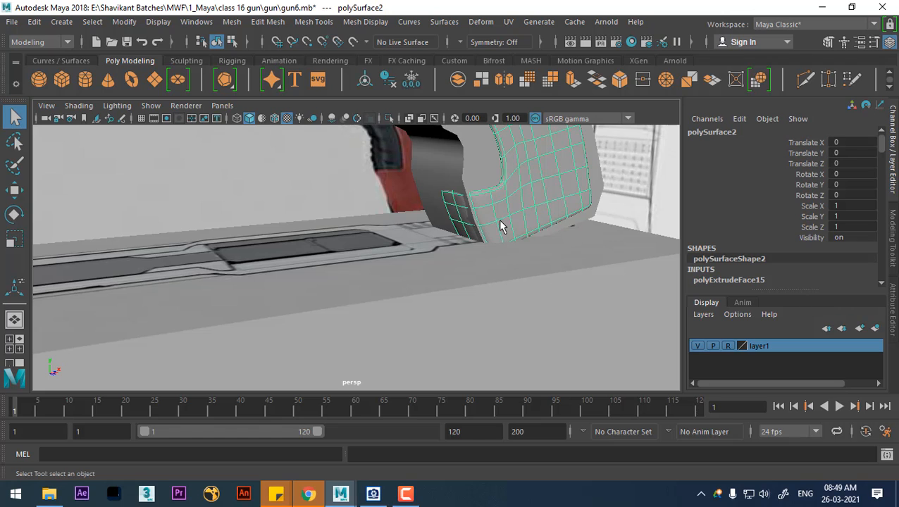
left_click_drag(500, 221, 489, 217, "alt")
left_click(494, 167)
key("3")
left_click_drag(495, 170, 441, 213, "alt")
scroll(493, 227, "down", 4)
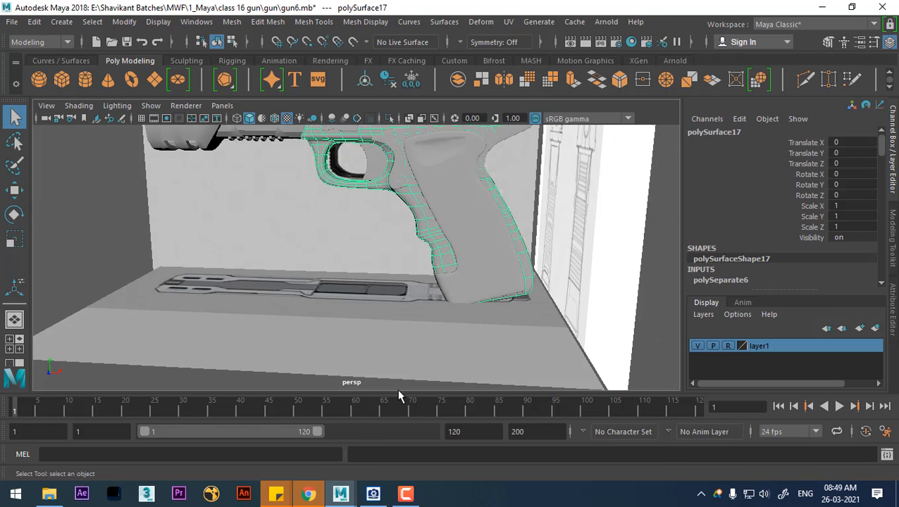
scroll(456, 256, "down", 8)
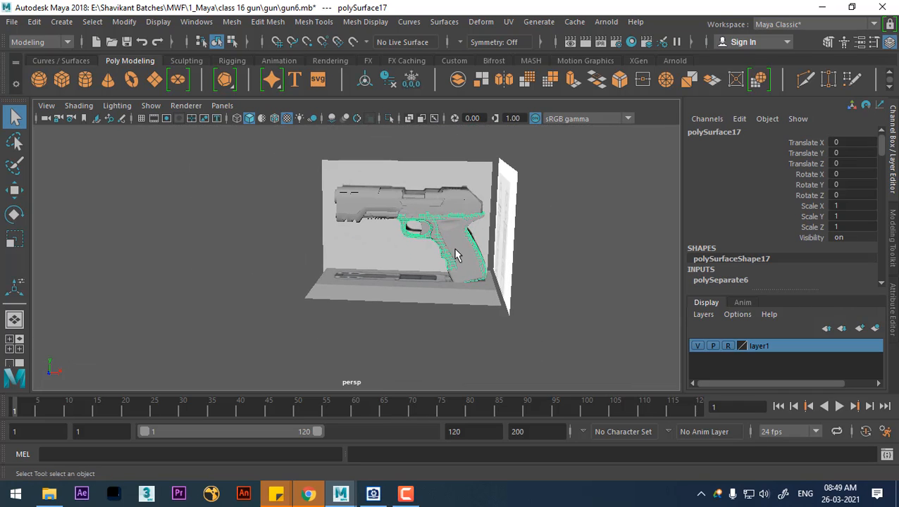
right_click(430, 232)
left_click(572, 203)
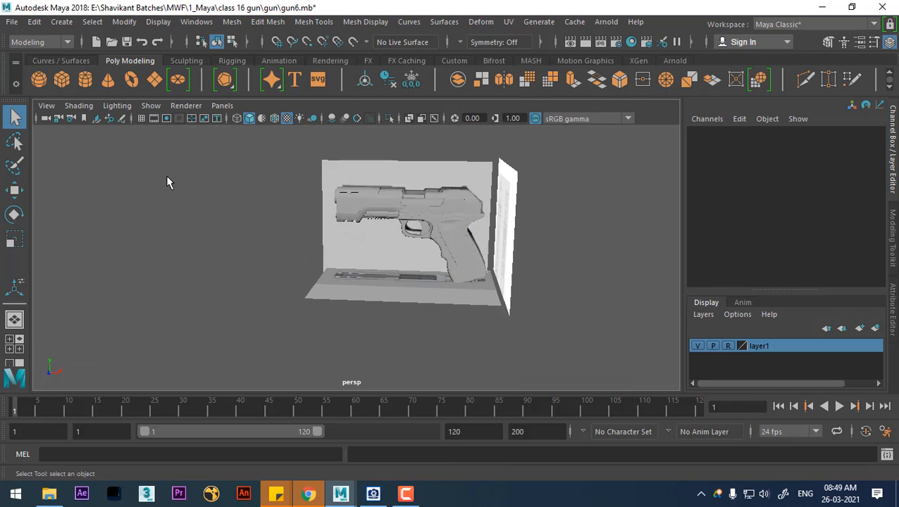
Start importing an image plane in the front view
key("space")
left_click_drag(305, 237, 305, 268)
scroll(405, 306, "down", 8)
middle_click_drag(346, 251, 500, 188, "alt")
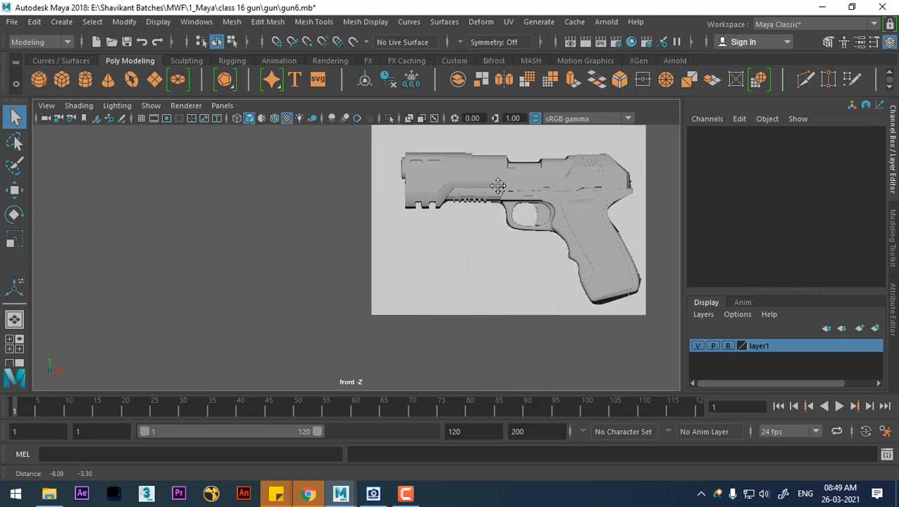
scroll(416, 266, "down", 2)
middle_click_drag(411, 270, 420, 291, "alt")
left_click(45, 106)
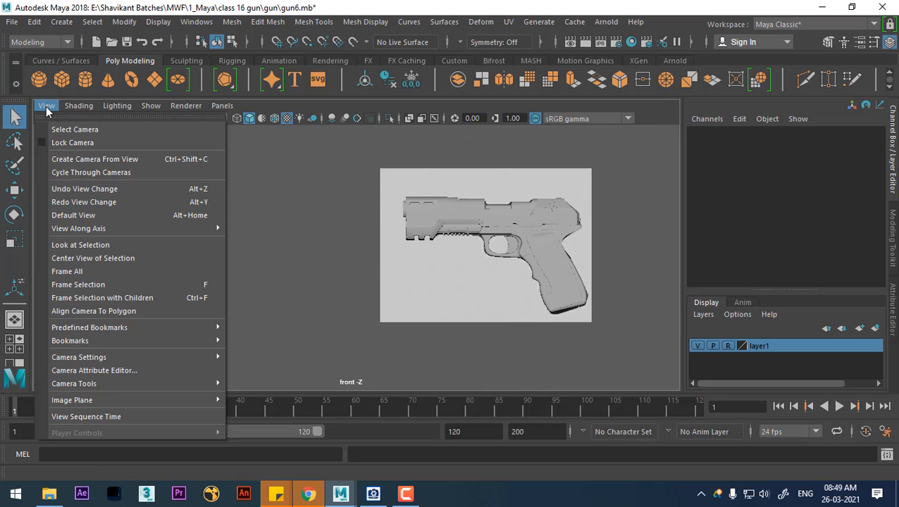
mouse_move(116, 401)
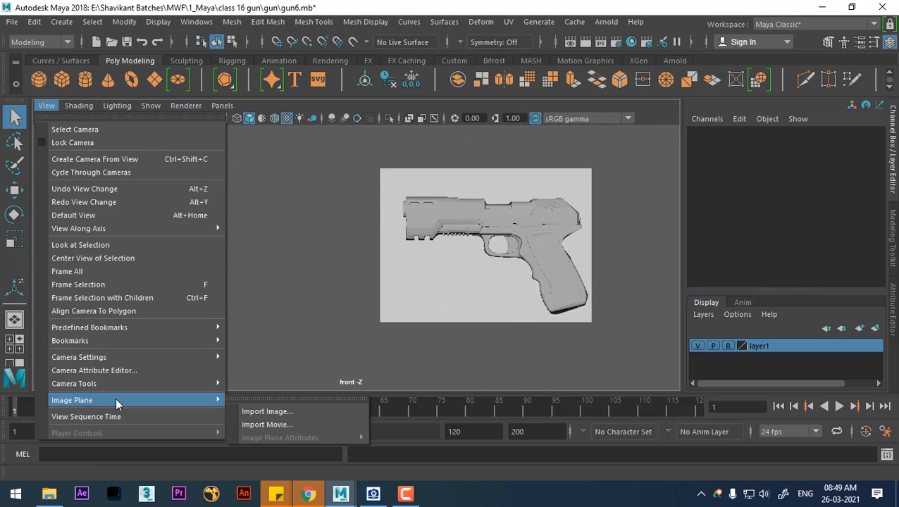
left_click(300, 412)
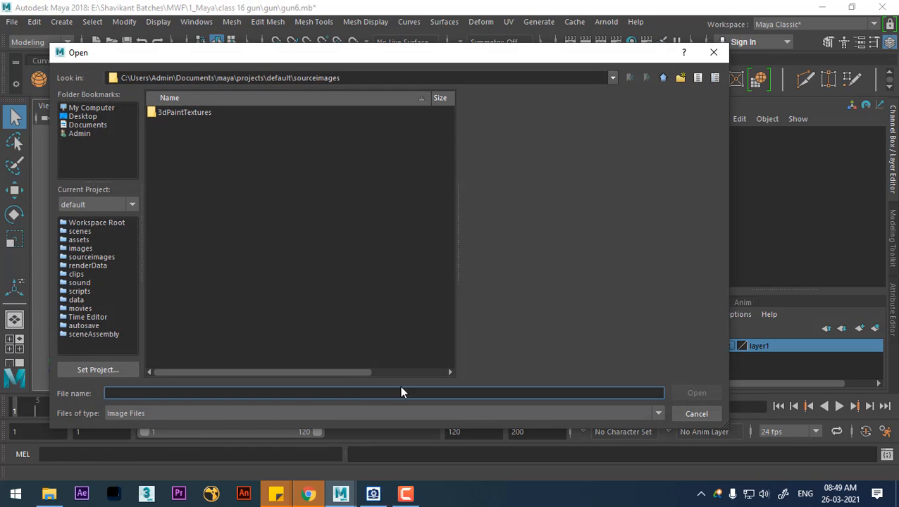
Copy the gun reference folder's path from File Explorer and open that folder in Maya's image import dialog
left_click(49, 493)
left_click(525, 108)
key("ctrl+c")
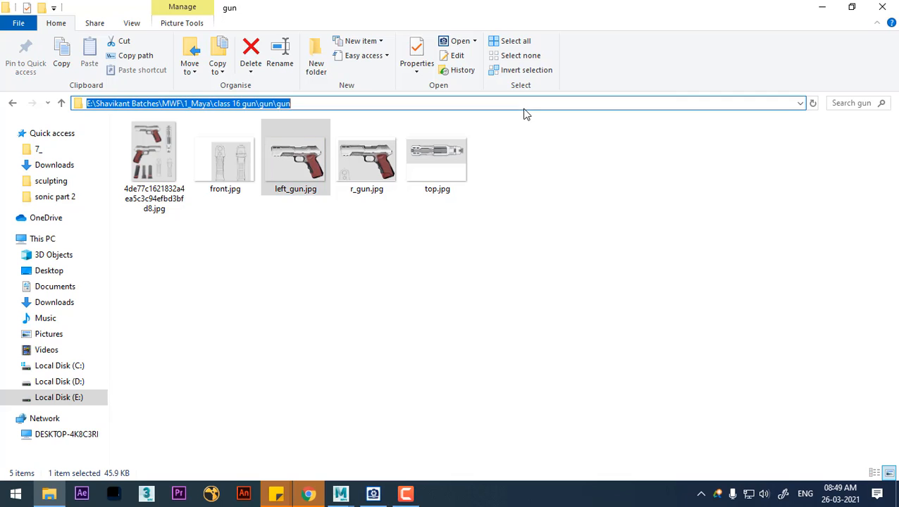
left_click(822, 7)
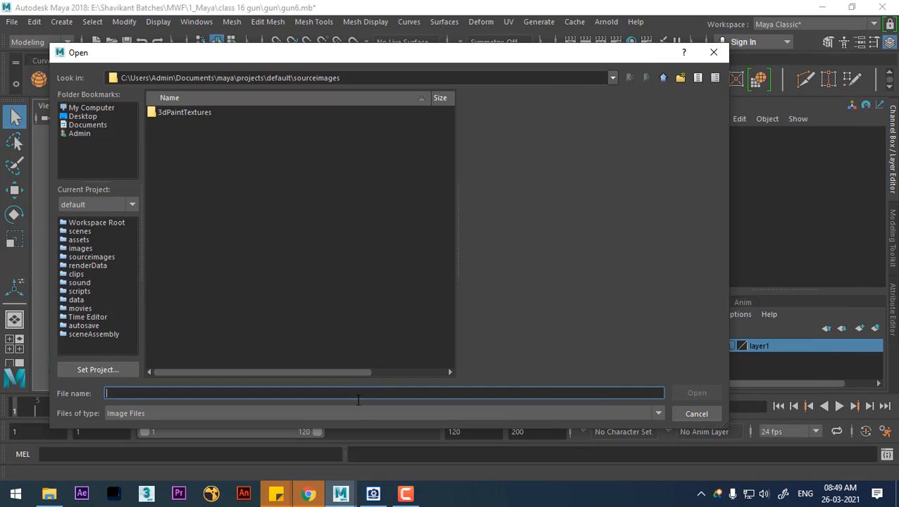
key("ctrl+v")
key("Return")
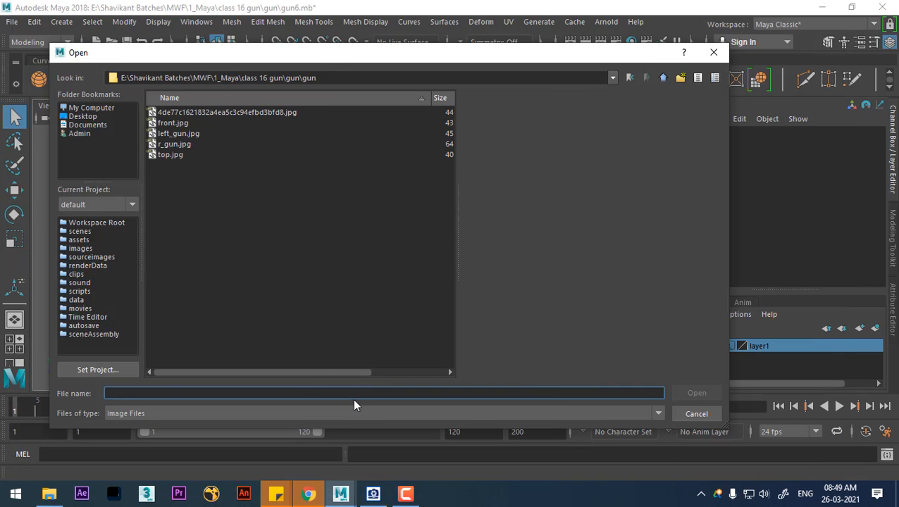
Import the full reference sheet 4de77c1621832a4ea5c3c94efbd3bfd8.jpg as an image plane
left_click(170, 156)
key("Up")
key("Up")
key("Up")
key("Up")
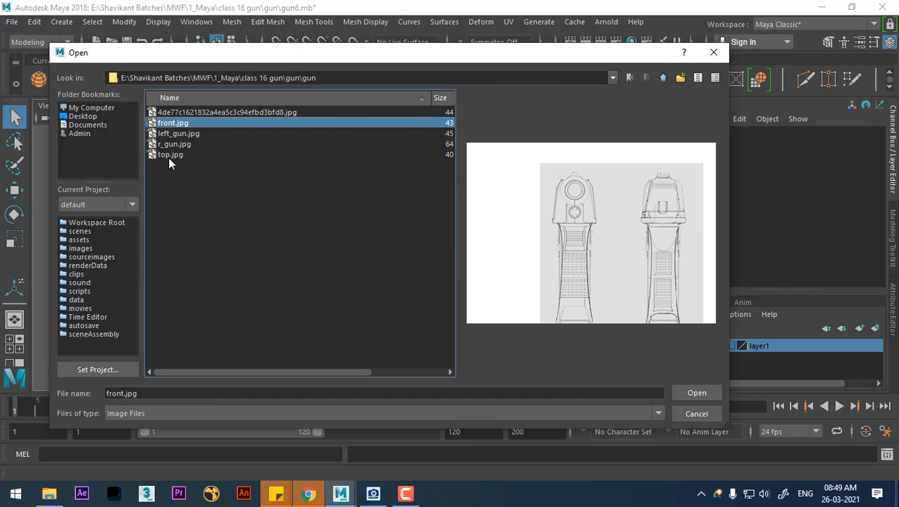
key("Return")
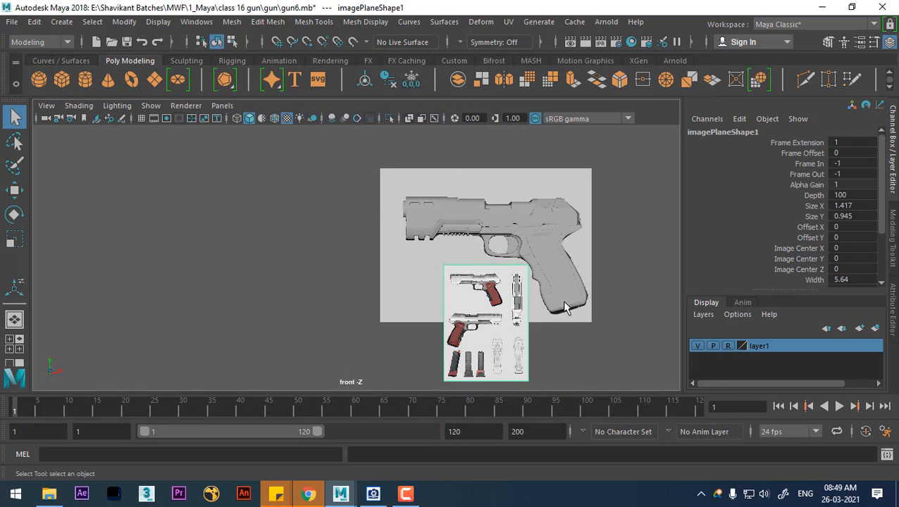
Hide everything except the new image plane and bring its magazine drawings into close view
middle_click_drag(524, 314, 550, 275, "alt")
key("alt+h")
scroll(536, 296, "up", 6)
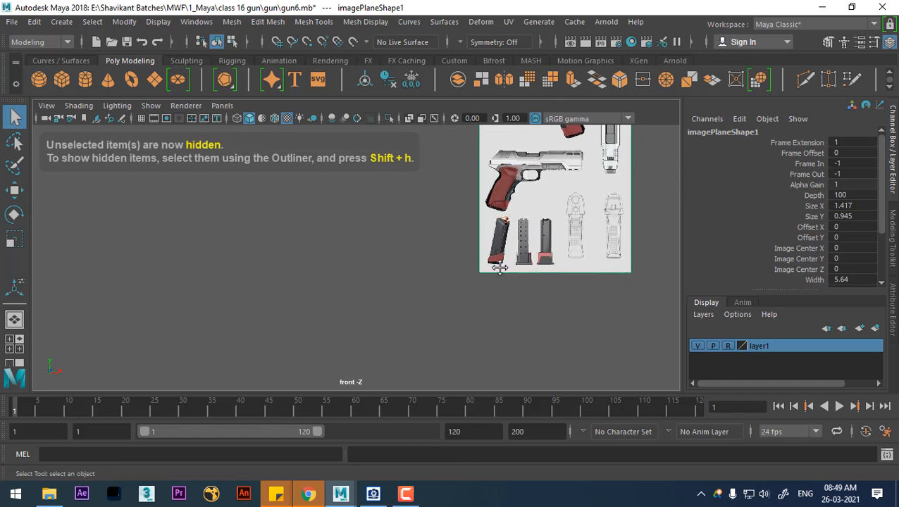
scroll(493, 310, "up", 5)
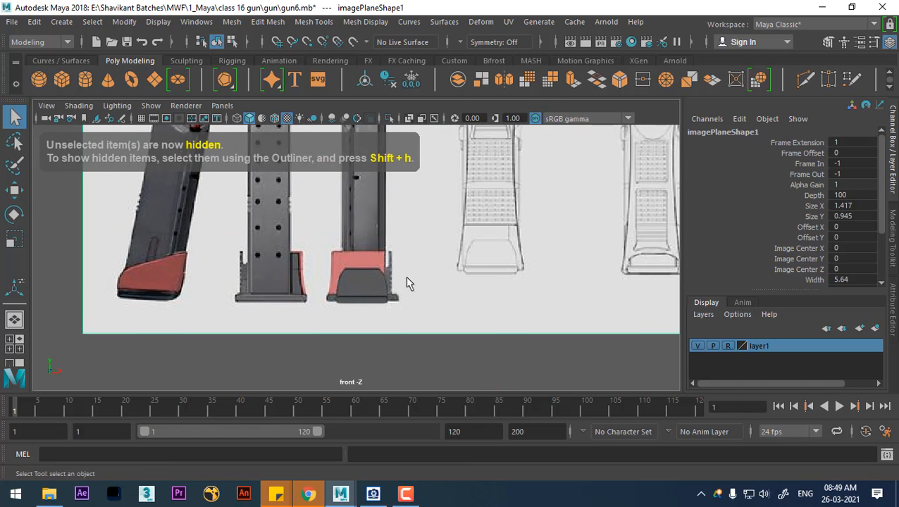
Draw a polygon cube over the body of the middle magazine drawing in the front view
scroll(431, 307, "up", 2)
middle_click_drag(426, 285, 424, 302, "alt")
scroll(423, 303, "up", 1)
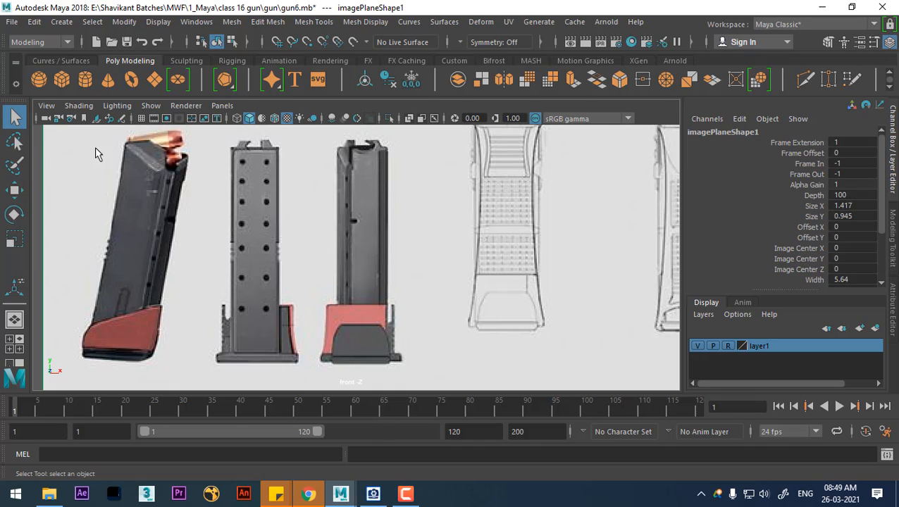
left_click(63, 81)
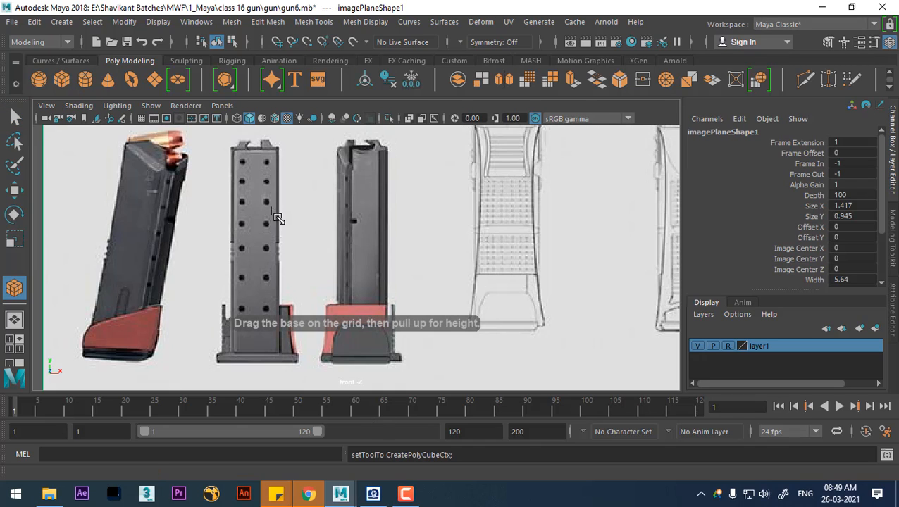
mouse_move(234, 150)
left_mouse_down()
mouse_move(284, 357)
mouse_move(279, 352)
left_mouse_up()
left_click(275, 289)
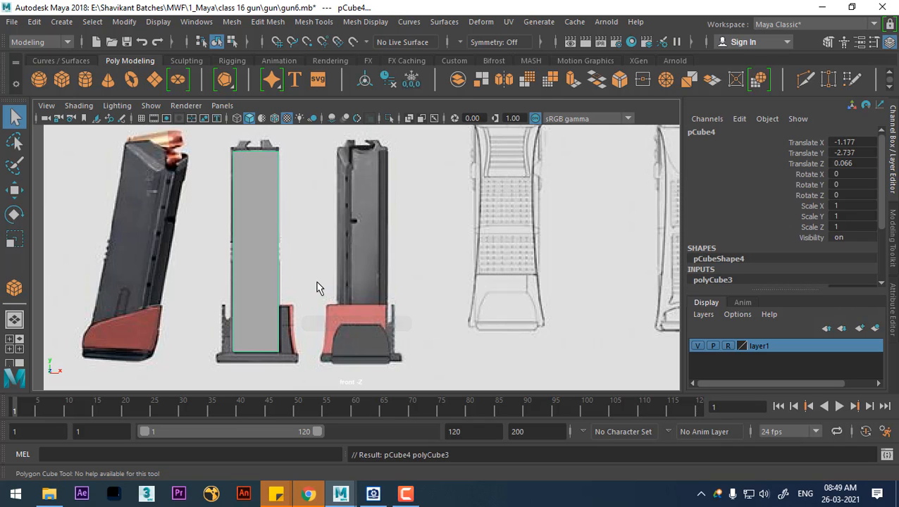
Check the magazine block in perspective and assign the existing material lambert4 to it
key("space")
left_click_drag(319, 298, 392, 257)
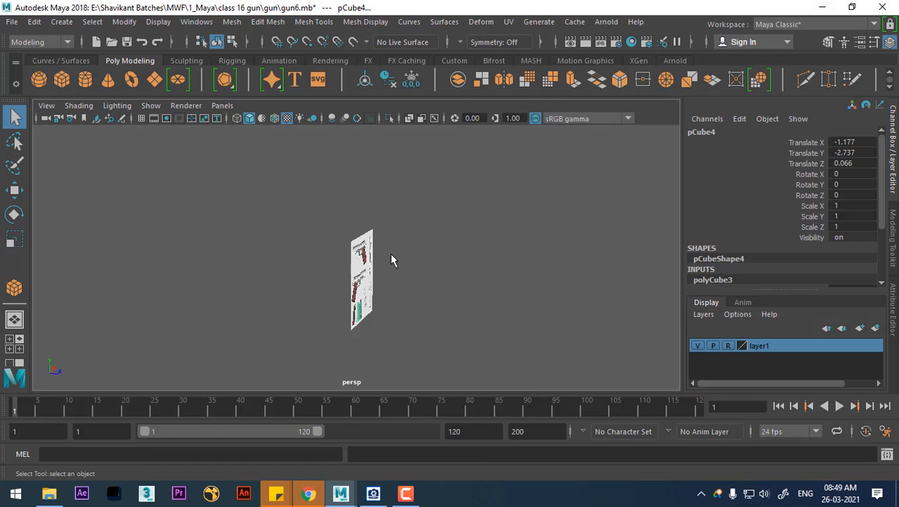
right_click_drag(392, 257, 498, 333, "alt")
key("f")
middle_click_drag(384, 349, 365, 293, "alt")
left_click_drag(365, 292, 405, 282, "alt")
key("space")
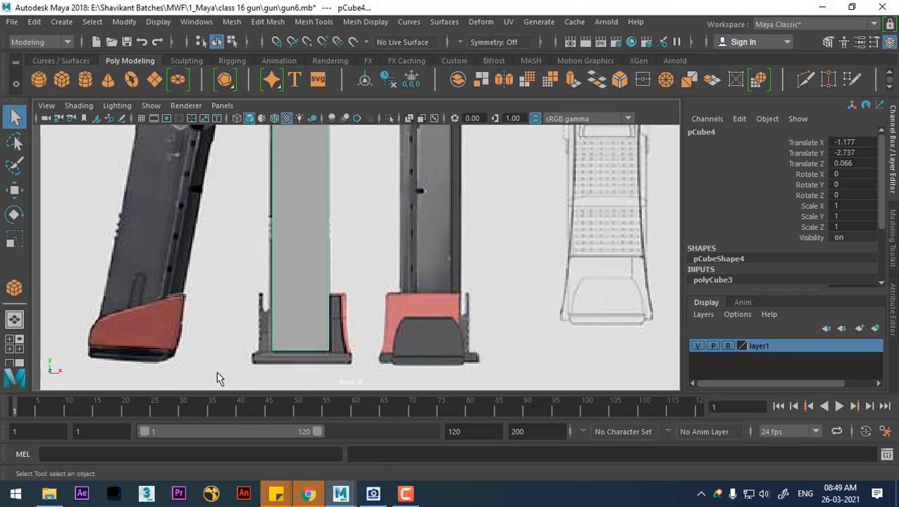
right_click_drag(320, 224, 337, 482)
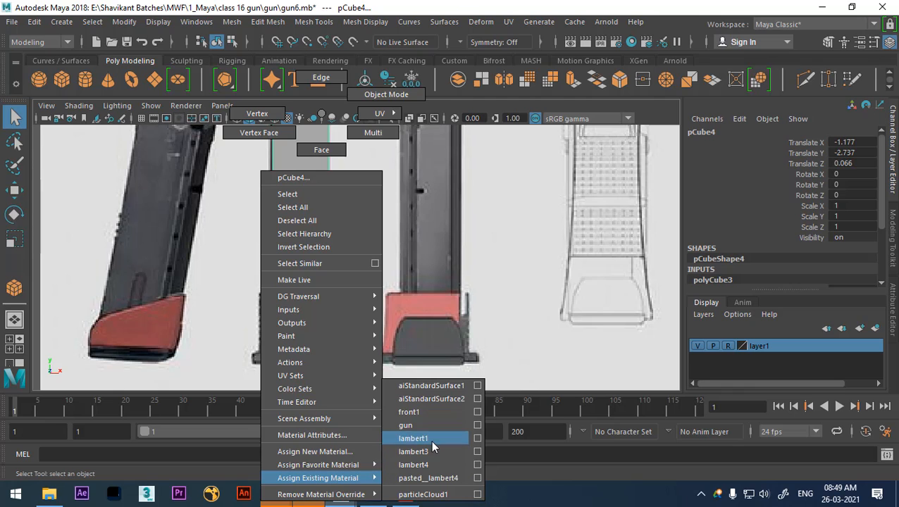
right_click_drag(430, 440, 430, 459)
Rename the magazine block's lambert4 material to Transparency and select the block again
right_click_drag(303, 229, 310, 435)
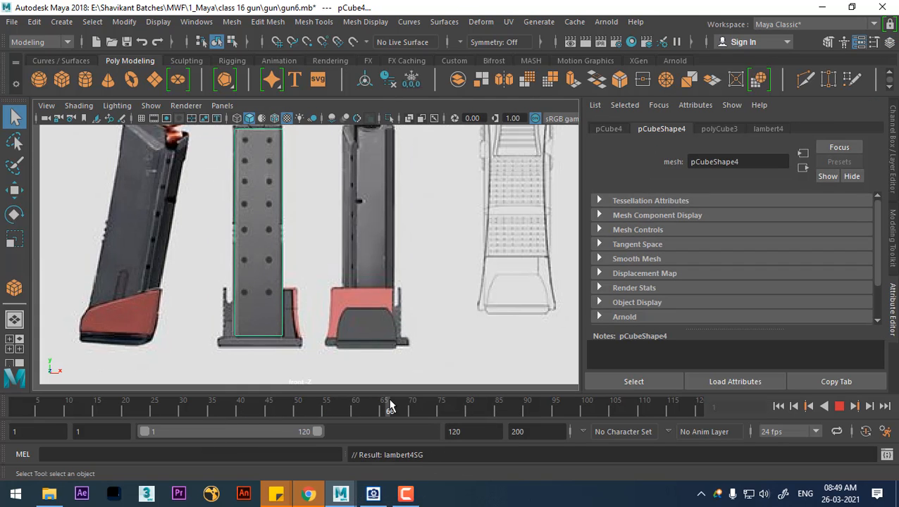
left_click(765, 127)
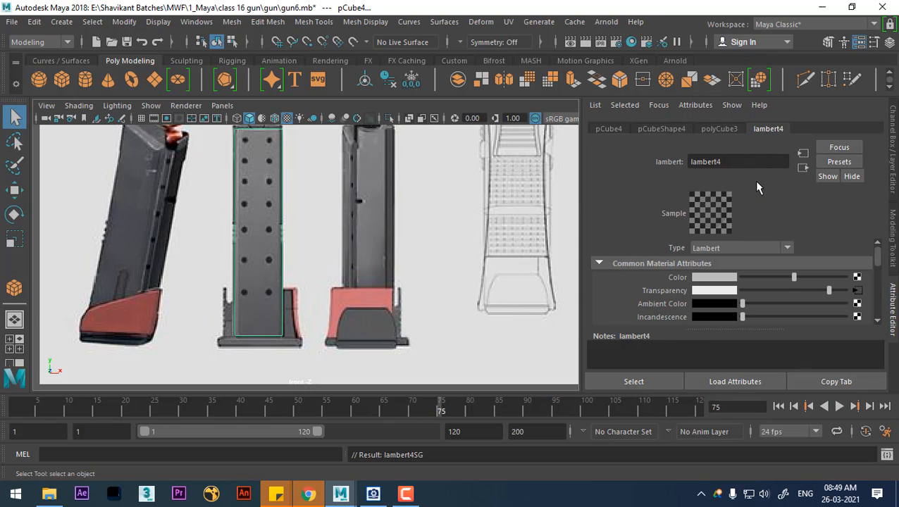
left_click_drag(725, 162, 667, 172)
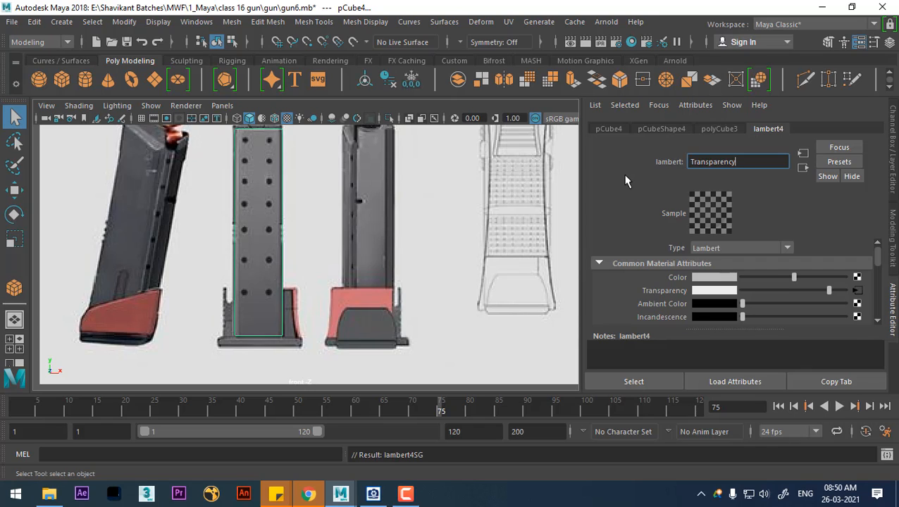
key("Return")
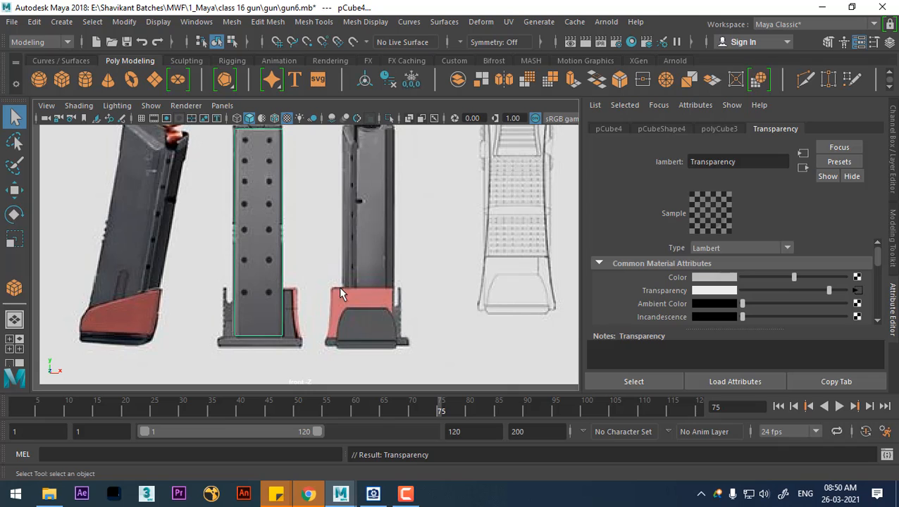
left_click(271, 265)
left_click(275, 230)
Draw a polygon cylinder over the lowest left-hand hole of the middle magazine drawing
middle_click_drag(275, 230, 267, 289, "alt")
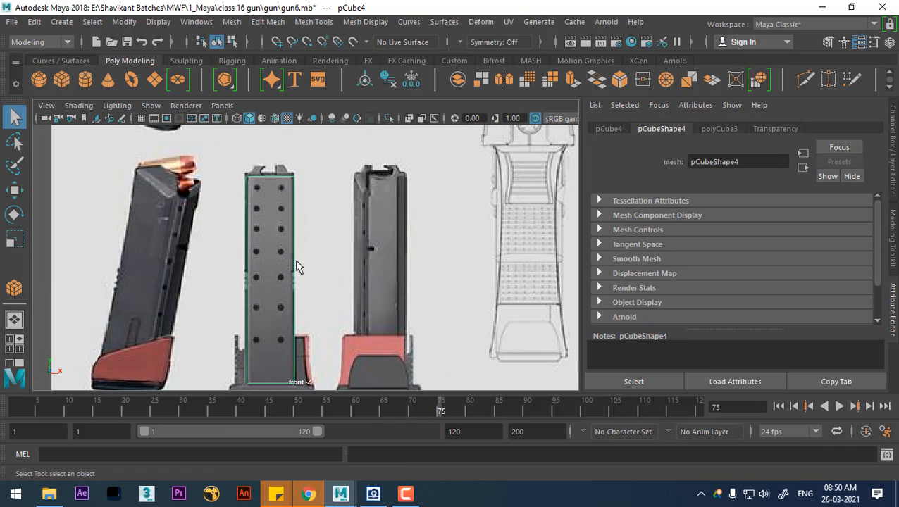
middle_click_drag(284, 206, 294, 218, "alt")
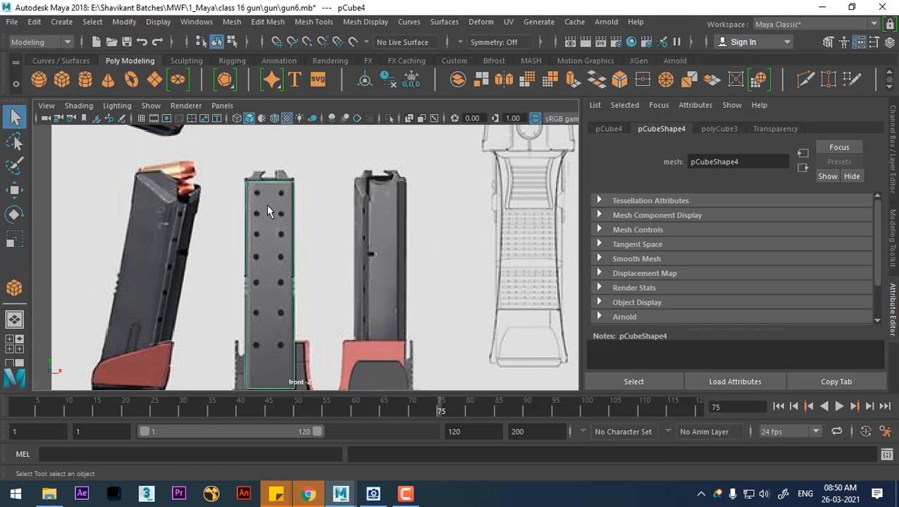
middle_click_drag(271, 273, 305, 272, "alt")
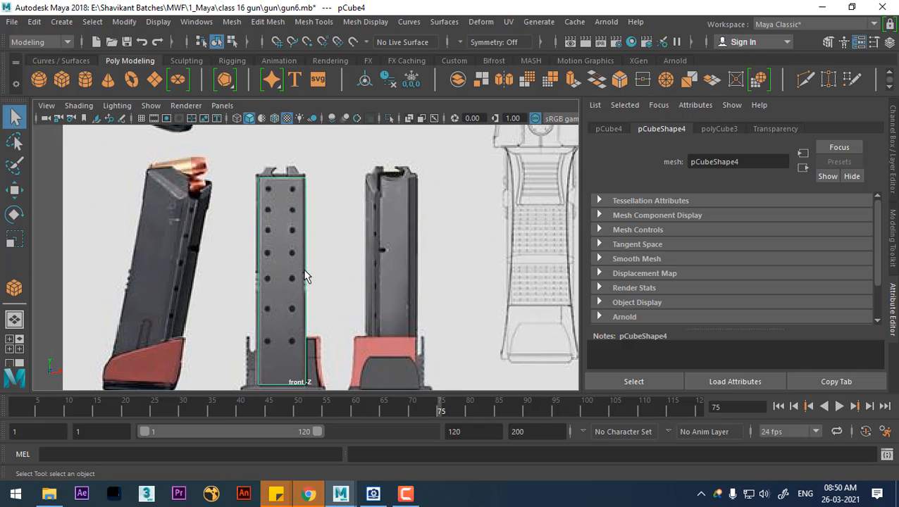
middle_click_drag(284, 217, 296, 285, "alt")
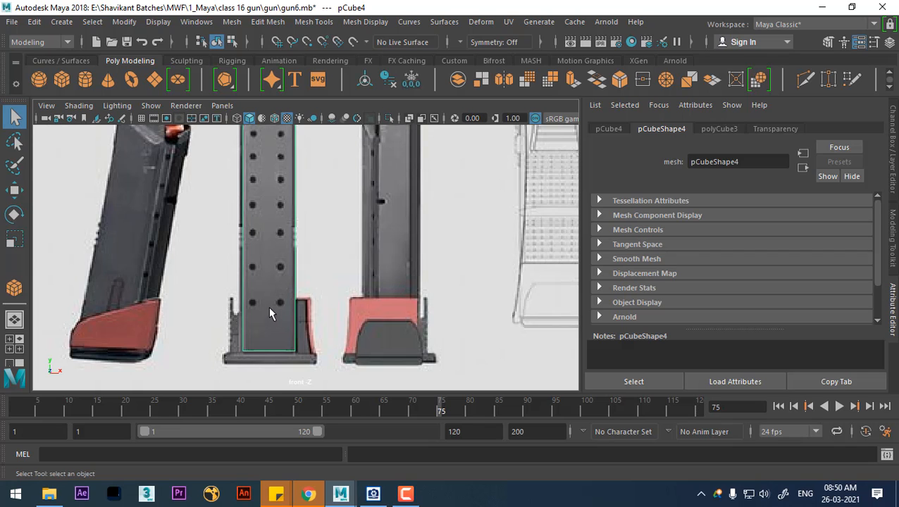
scroll(318, 307, "down", 3)
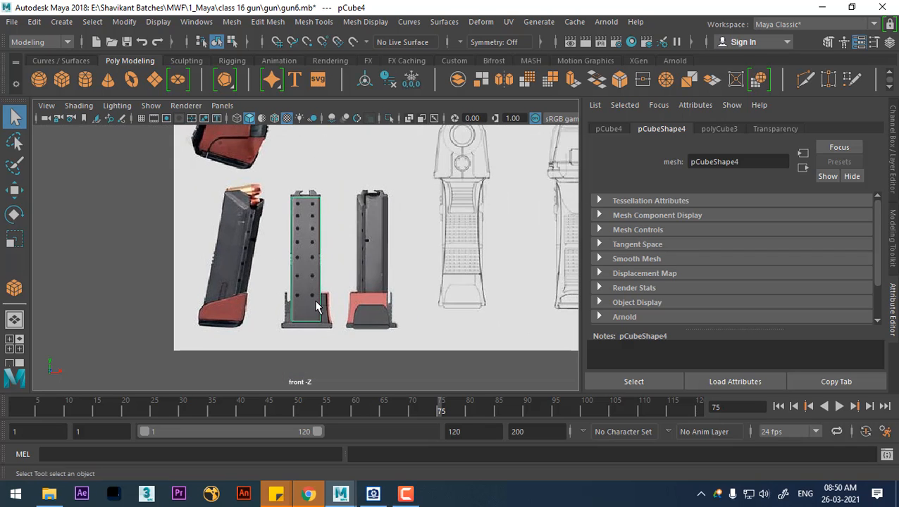
right_click_drag(364, 327, 373, 330, "alt")
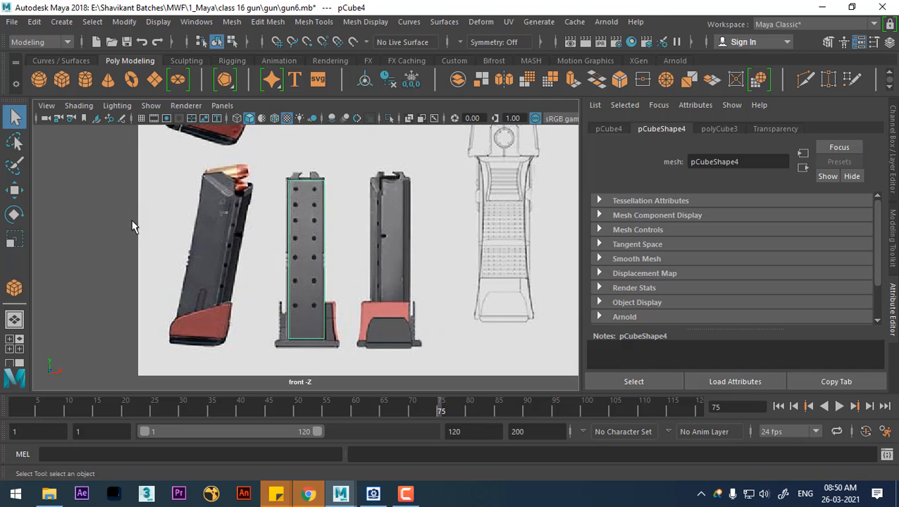
scroll(132, 221, "up", 1)
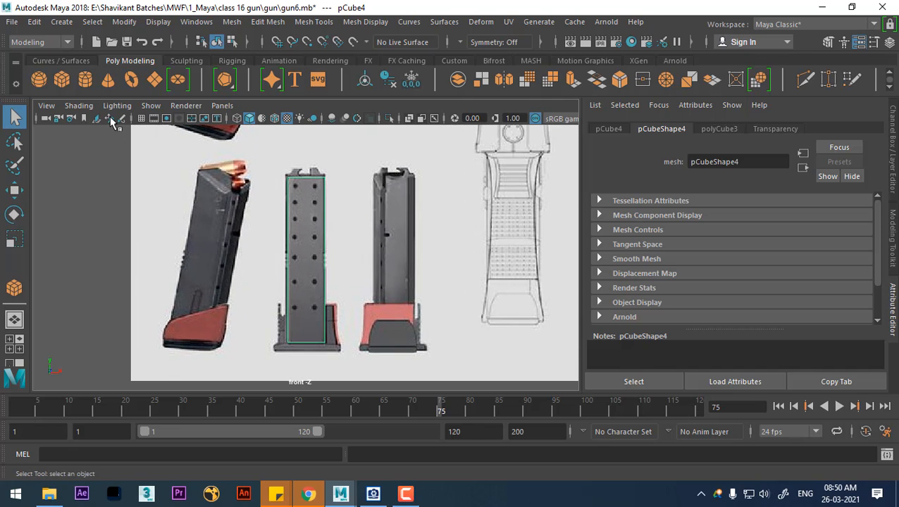
left_click(85, 81)
scroll(384, 305, "up", 5)
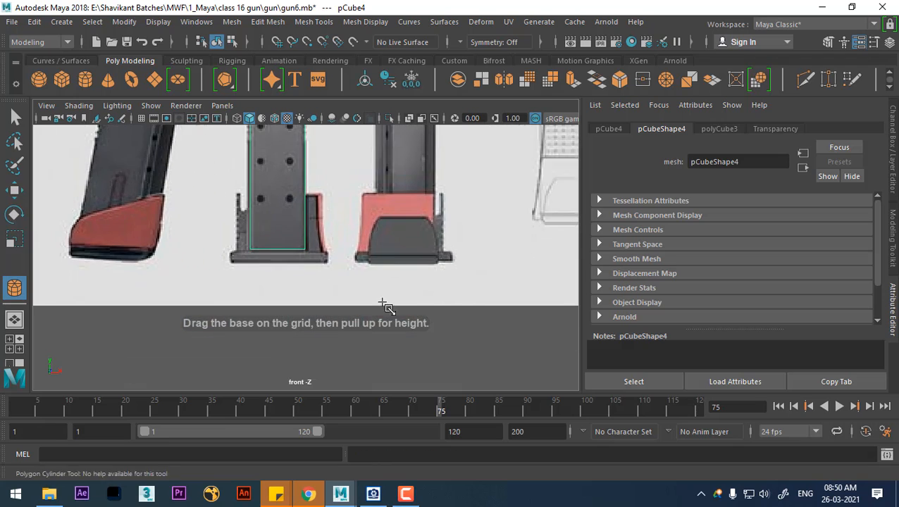
scroll(335, 249, "up", 3)
left_click_drag(271, 222, 283, 202)
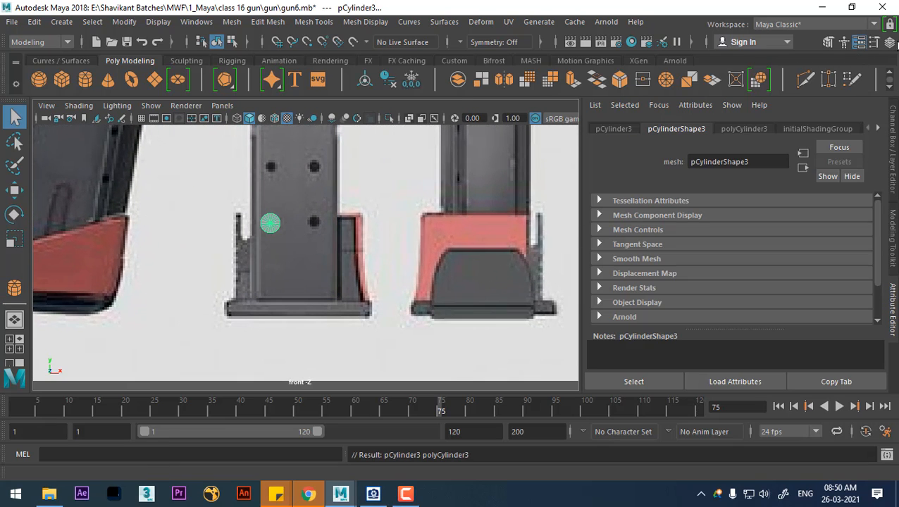
Set the cylinder's axis subdivisions to 8 and shift it over the magazine's lowest left-hand hole
left_click(889, 42)
left_click(719, 280)
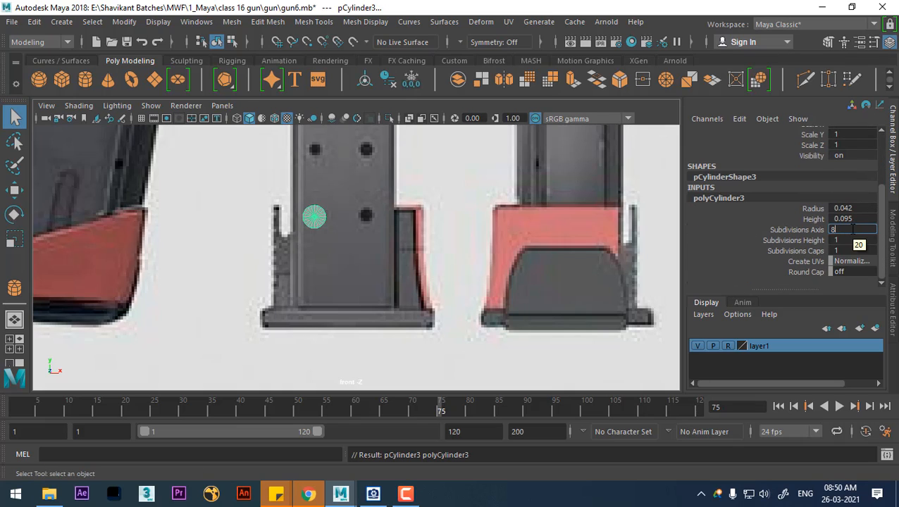
key("Return")
scroll(360, 269, "up", 3)
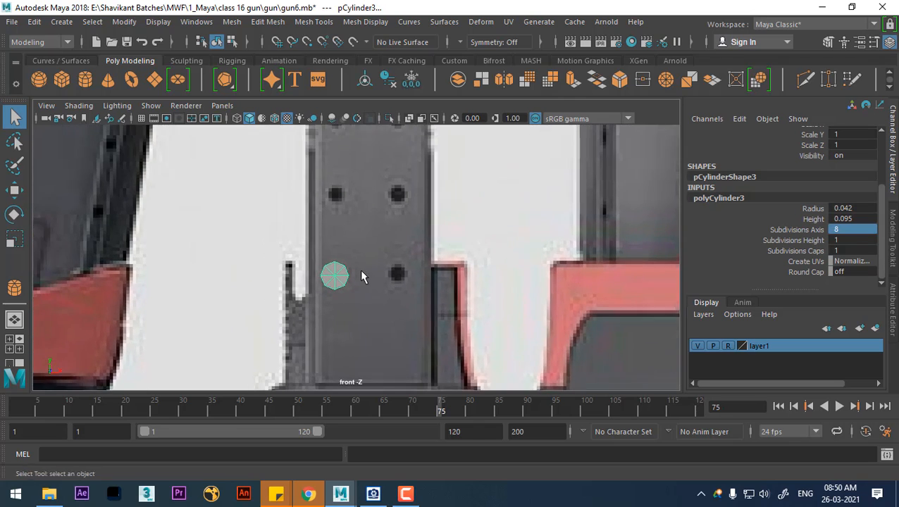
key("w")
scroll(360, 292, "up", 1)
mouse_move(395, 286)
left_mouse_down()
mouse_move(408, 283)
mouse_move(399, 284)
left_mouse_up()
scroll(415, 303, "up", 1)
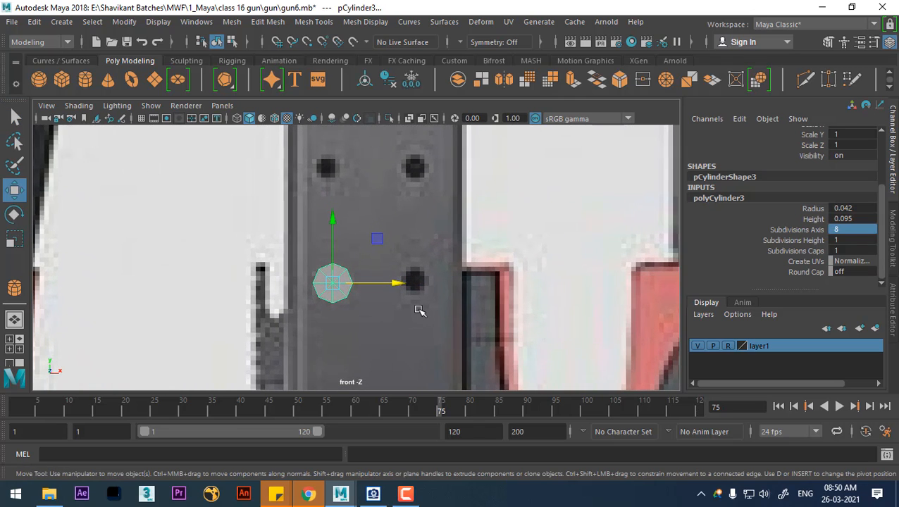
Isolate the cylinder in the perspective view and delete the faces of its front cap
key("space")
left_click_drag(420, 310, 469, 334)
scroll(409, 311, "up", 3)
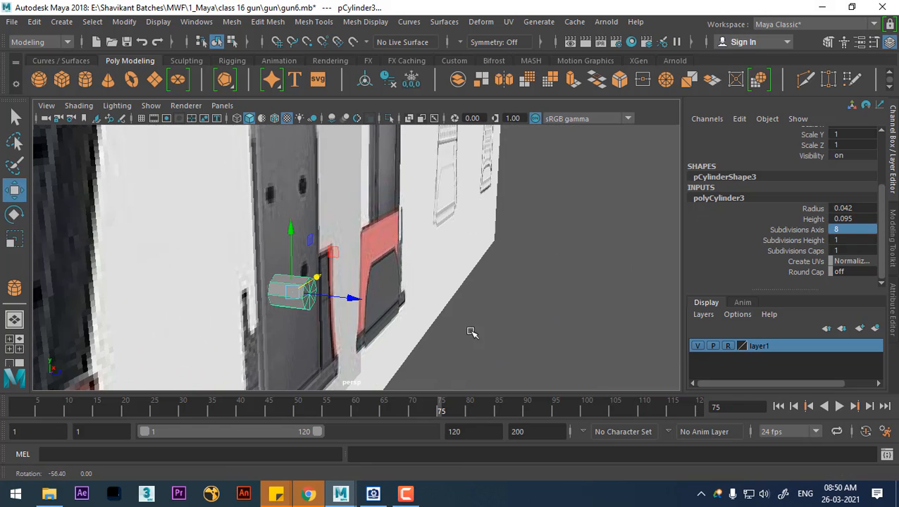
key("alt+h")
left_click_drag(416, 310, 420, 351, "alt")
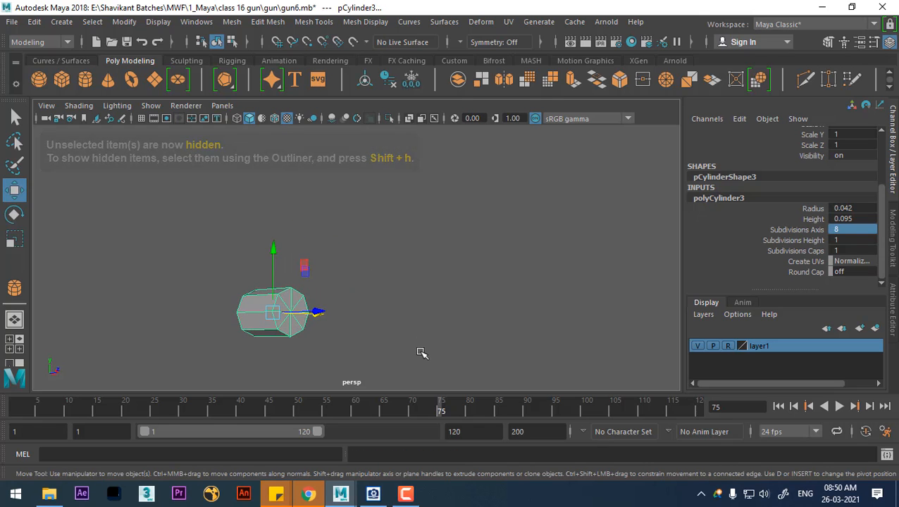
left_click_drag(365, 318, 435, 200, "alt")
right_click_drag(431, 133, 372, 132)
left_click(319, 270)
right_click_drag(416, 223, 424, 327, "ctrl")
key("Delete")
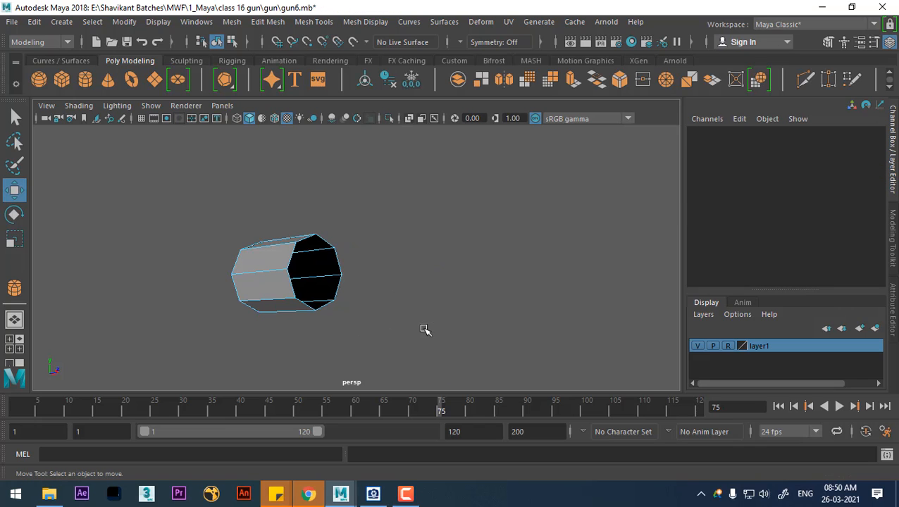
Reverse the face normals of the open cylinder and return to object selection
double_click(328, 261)
left_click_drag(444, 269, 349, 271, "alt")
right_click_drag(353, 273, 404, 272, "alt")
left_click_drag(414, 281, 493, 313, "alt")
right_click_drag(521, 195, 651, 217, "shift")
left_click_drag(651, 216, 437, 311, "alt")
right_click_drag(396, 114, 471, 94)
key("q")
left_click(487, 233)
Show the hidden reference image and magazine block again in the front view, and hide the transparent block
key("space")
left_click_drag(477, 250, 477, 295)
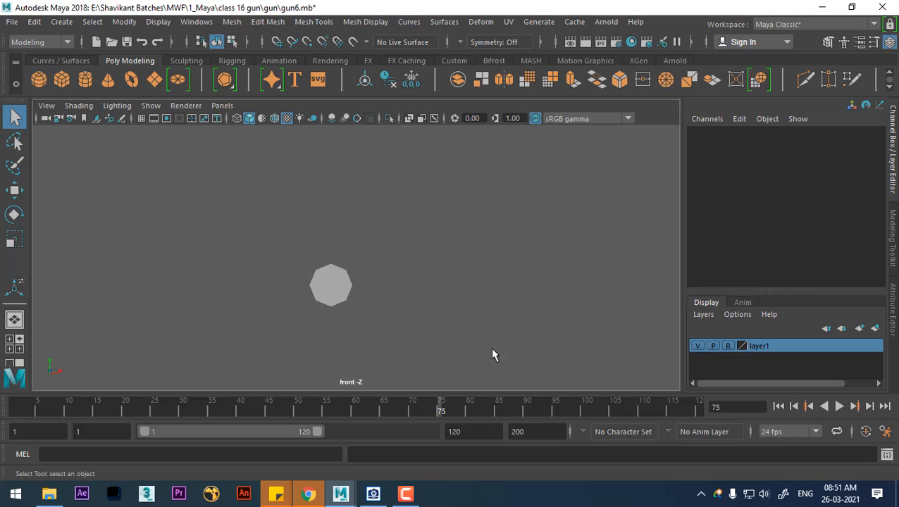
key("ctrl+shift+h")
left_click(360, 296)
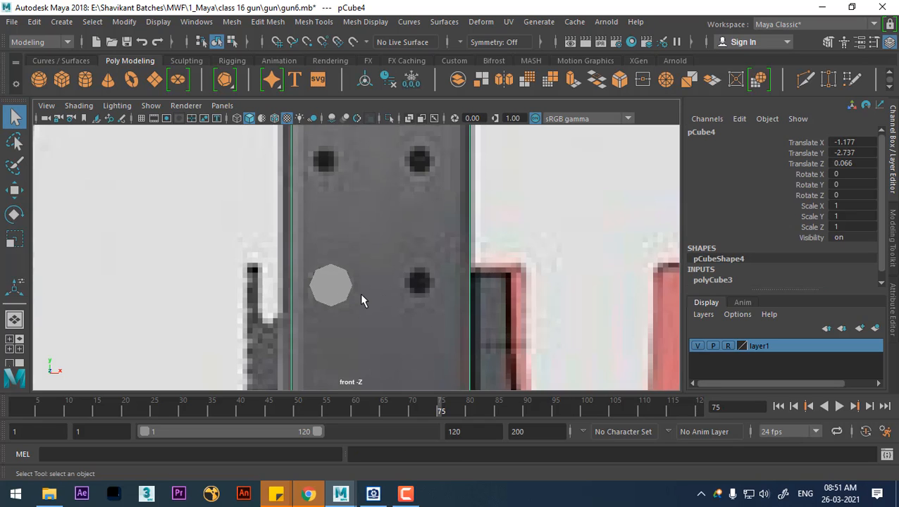
left_click(338, 294, "shift")
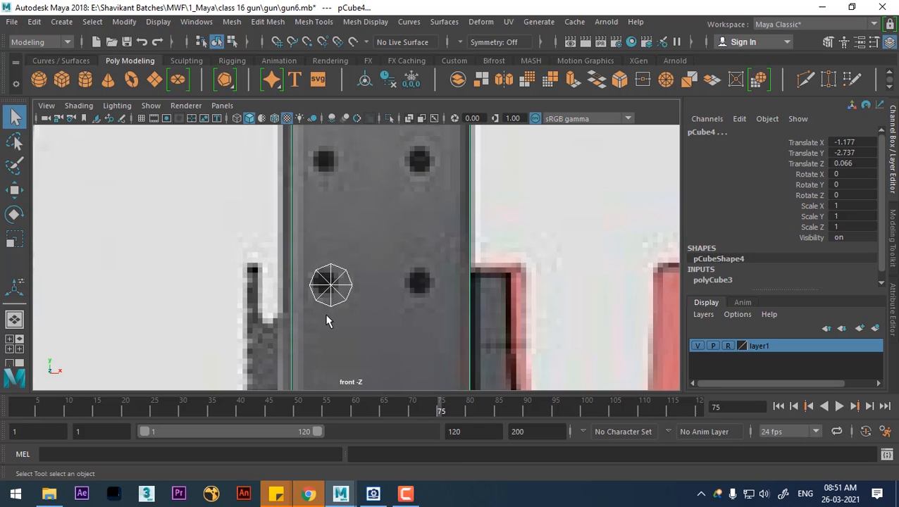
scroll(328, 325, "down", 5)
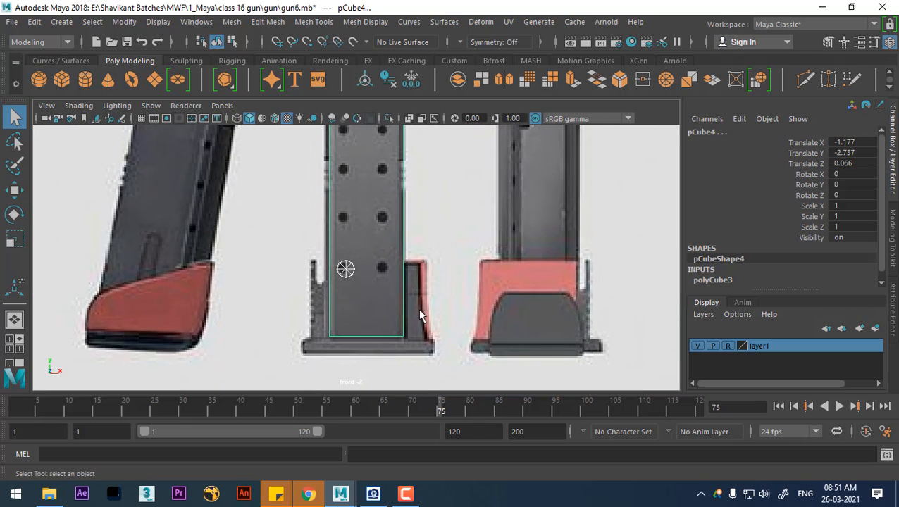
scroll(363, 305, "up", 5)
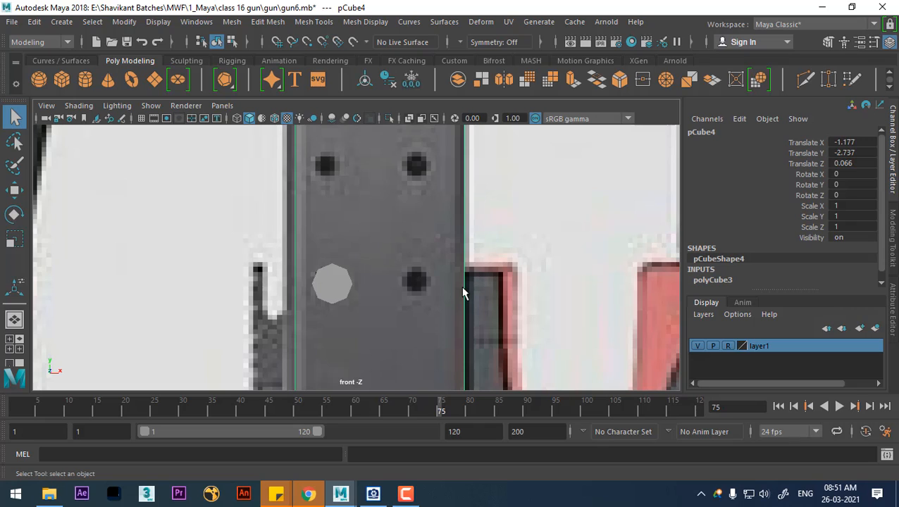
key("h")
Fit the cylinder to the magazine's lowest left-hand hole at a scale of about 0.729, and return the timeline to frame 1
left_click(334, 285)
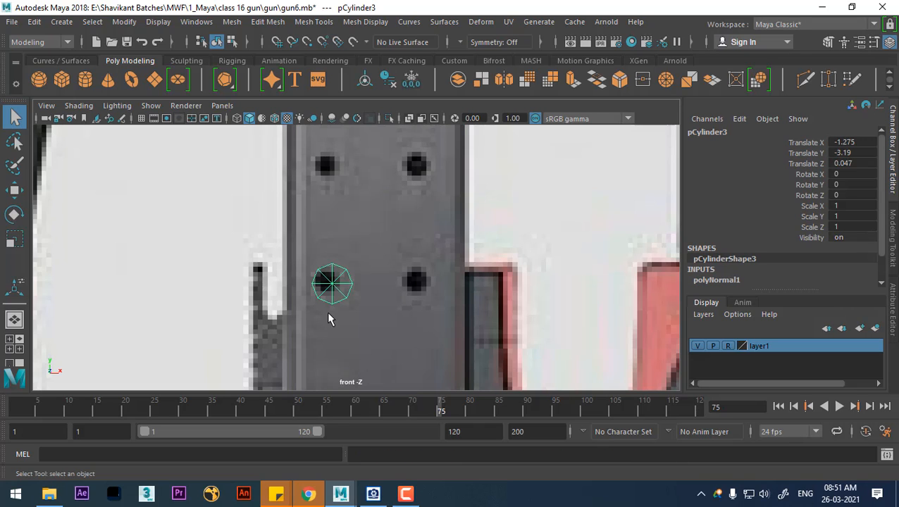
key("w")
left_click_drag(395, 287, 392, 284)
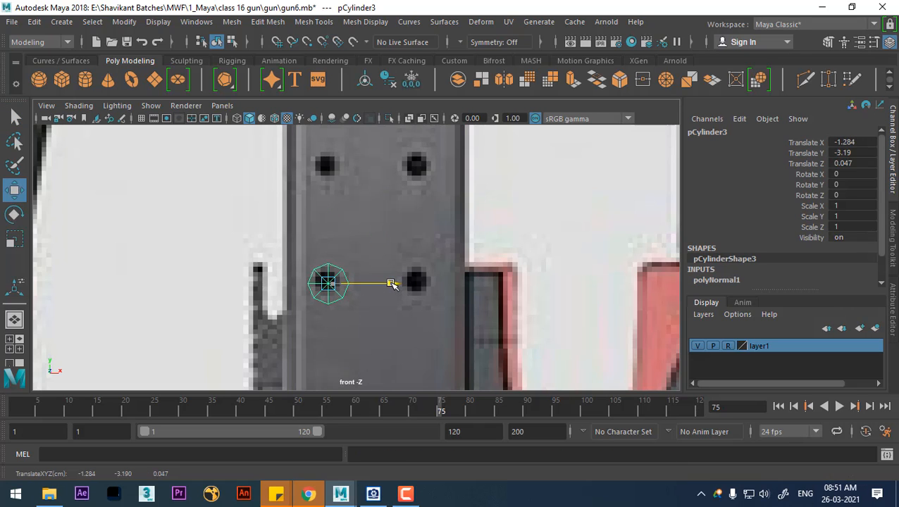
scroll(420, 325, "up", 1)
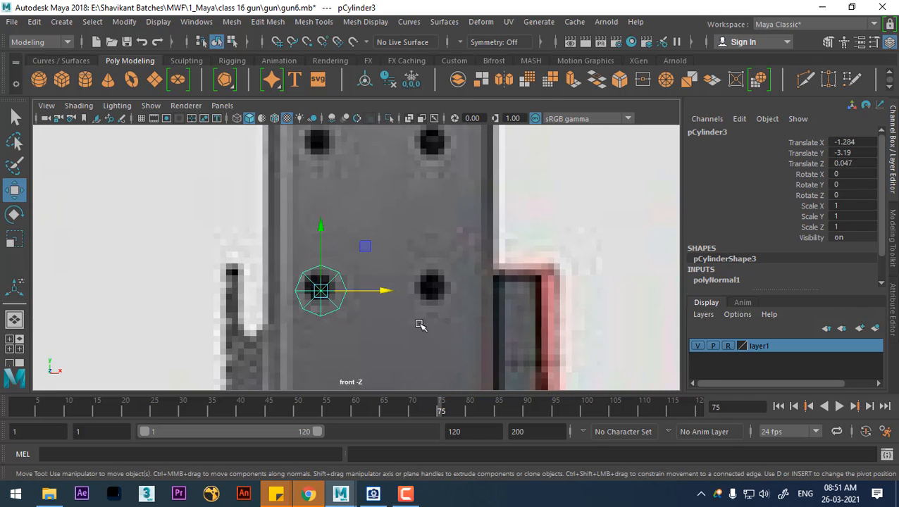
key("r")
left_click_drag(320, 290, 320, 302)
key("w")
left_click_drag(326, 290, 325, 288)
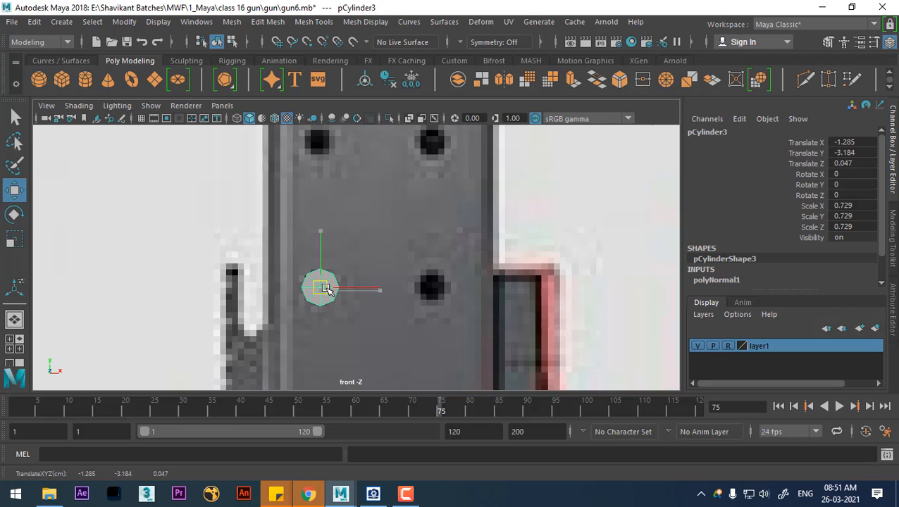
mouse_move(250, 414)
left_mouse_down()
mouse_move(158, 420)
mouse_move(15, 409)
left_mouse_up()
left_click_drag(335, 322, 376, 154)
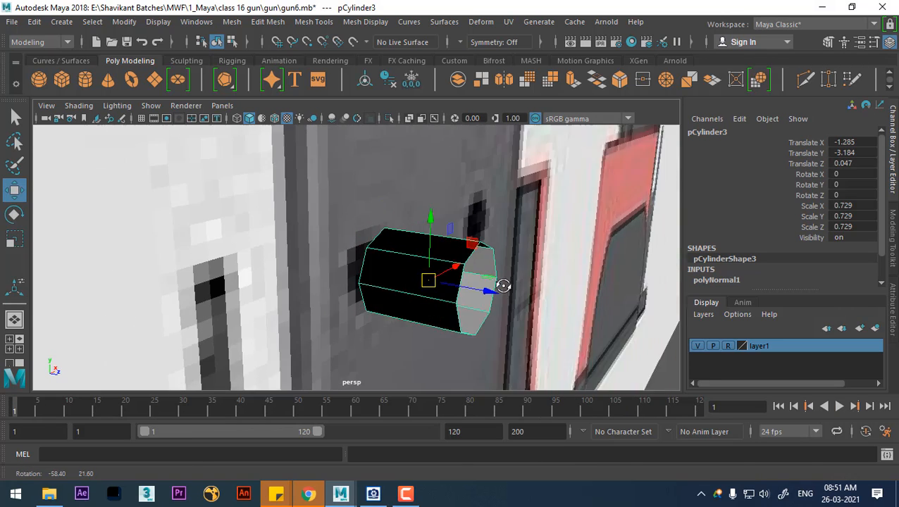
Scrub the timeline to frame 108 and lower the cylinder to Translate Y -3.187 over the left-hand hole in the front view
left_click_drag(459, 279, 365, 276, "alt")
left_click_drag(420, 268, 423, 309)
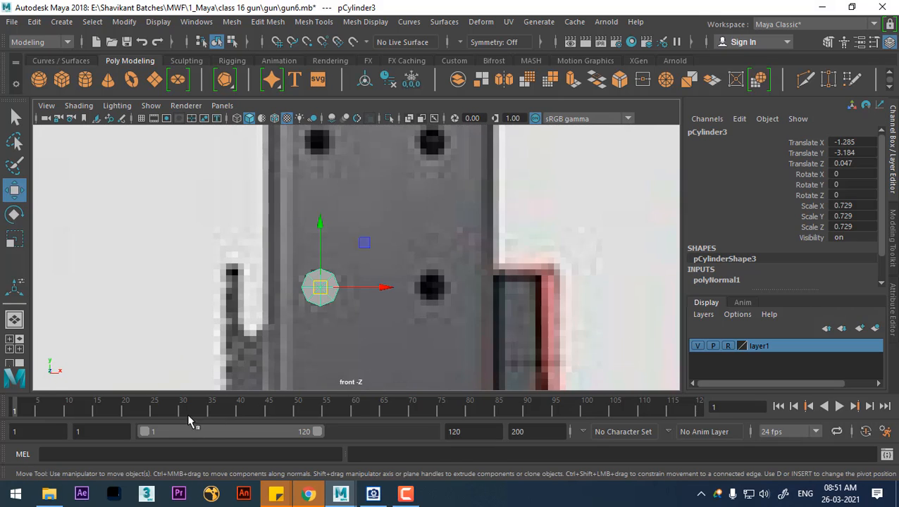
left_click_drag(188, 416, 632, 406)
left_click(327, 306)
left_click(321, 297)
left_click_drag(359, 310, 492, 311)
right_click_drag(378, 289, 485, 411)
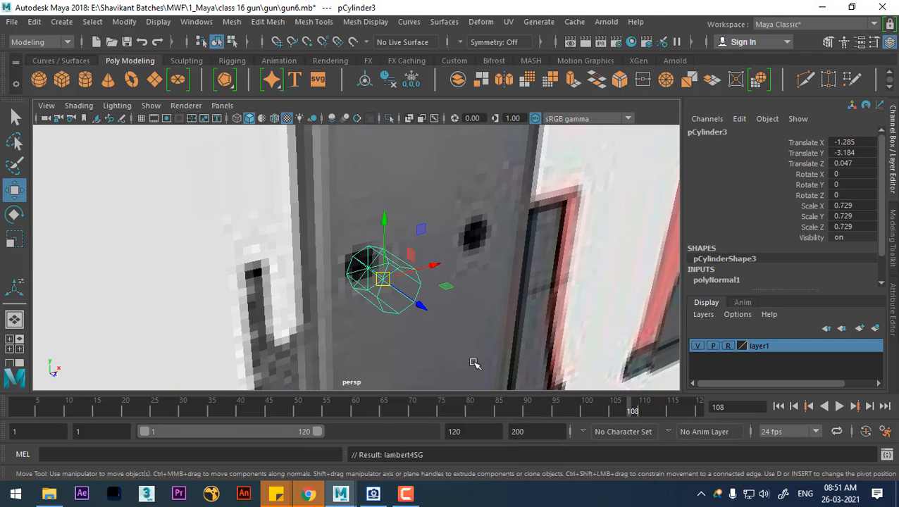
left_click_drag(474, 364, 475, 368)
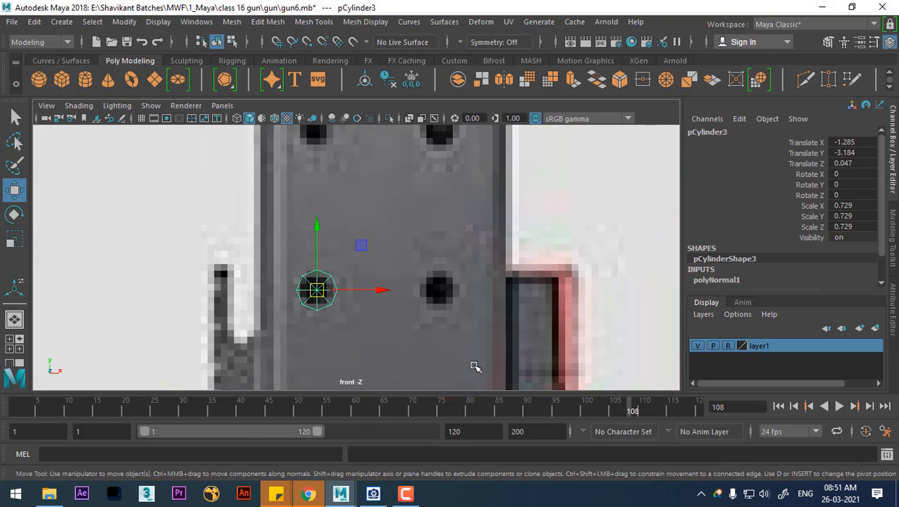
scroll(372, 318, "up", 2)
left_click_drag(310, 232, 310, 234)
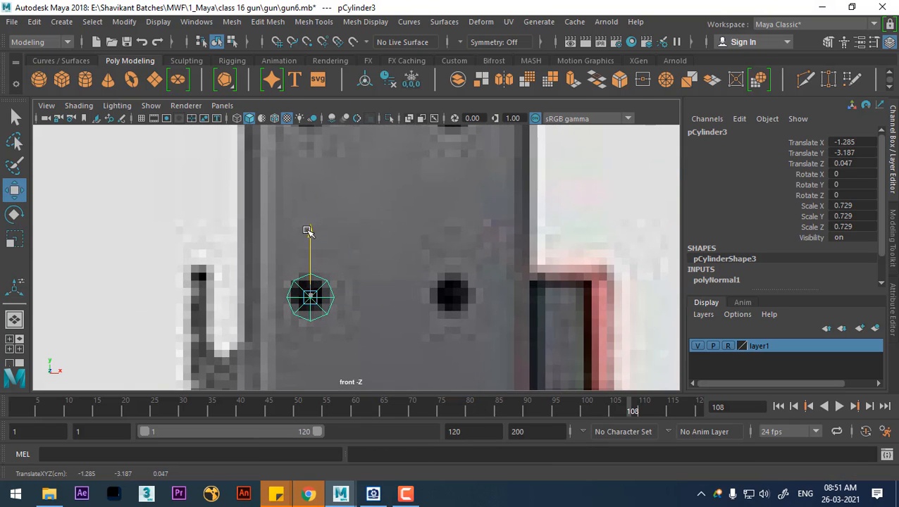
Duplicate the cylinder and move the copy onto the neighbouring right-hand hole at Translate X -1.099
scroll(349, 278, "down", 5)
scroll(426, 229, "up", 6)
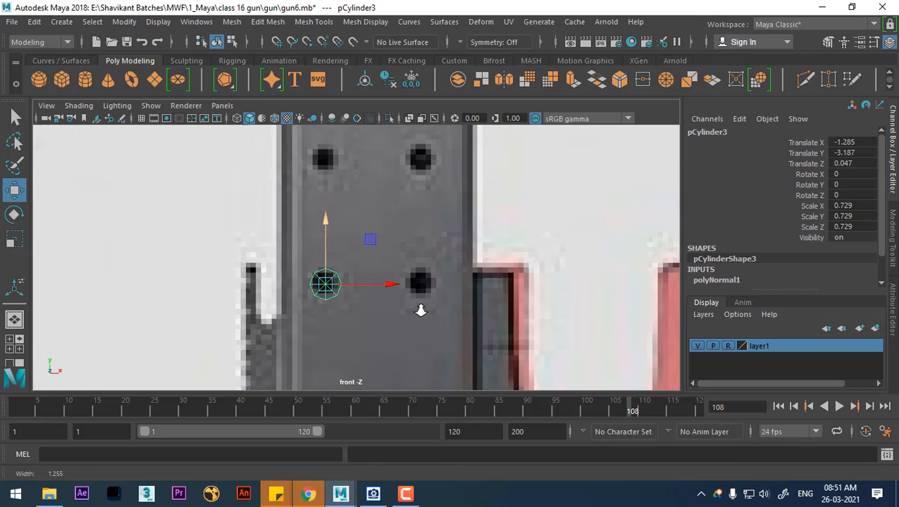
key("ctrl+d")
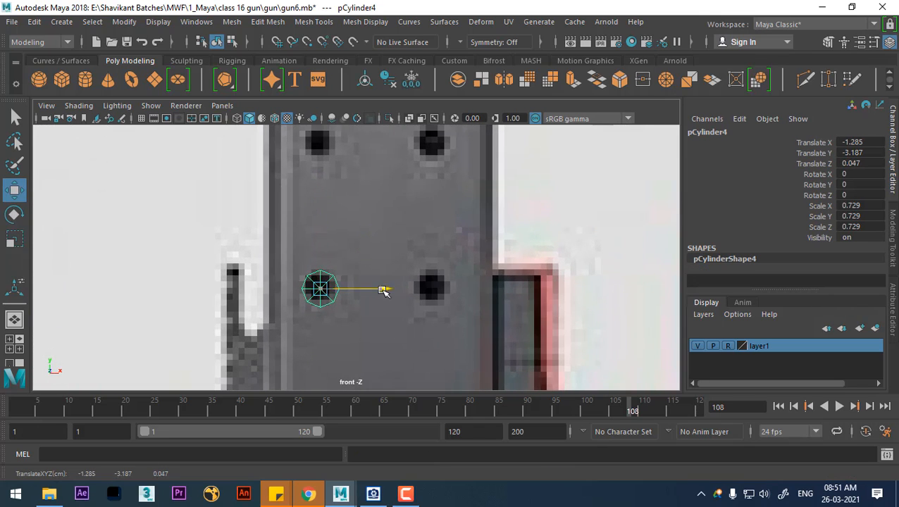
left_click_drag(382, 288, 494, 298)
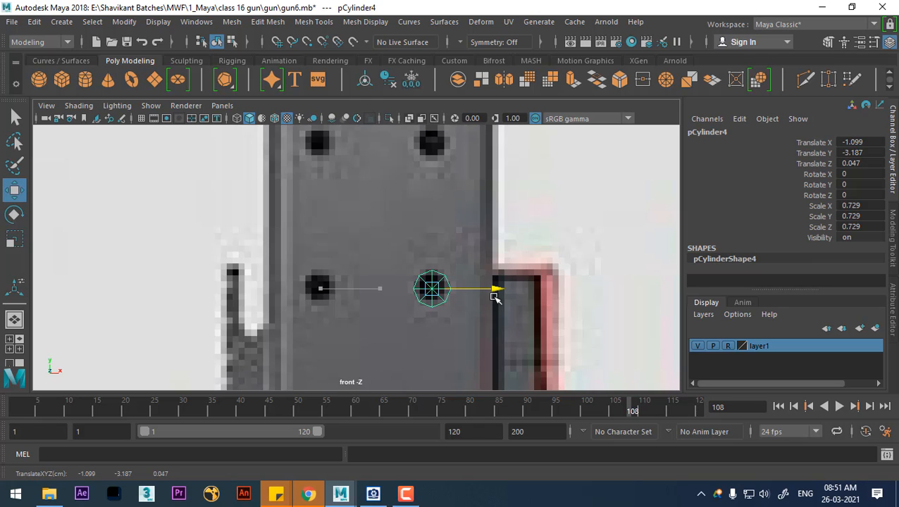
Hide everything except the two cylinders, return the timeline to frame 1, and shade them in the perspective view
left_click(330, 294)
left_click(434, 294, "shift")
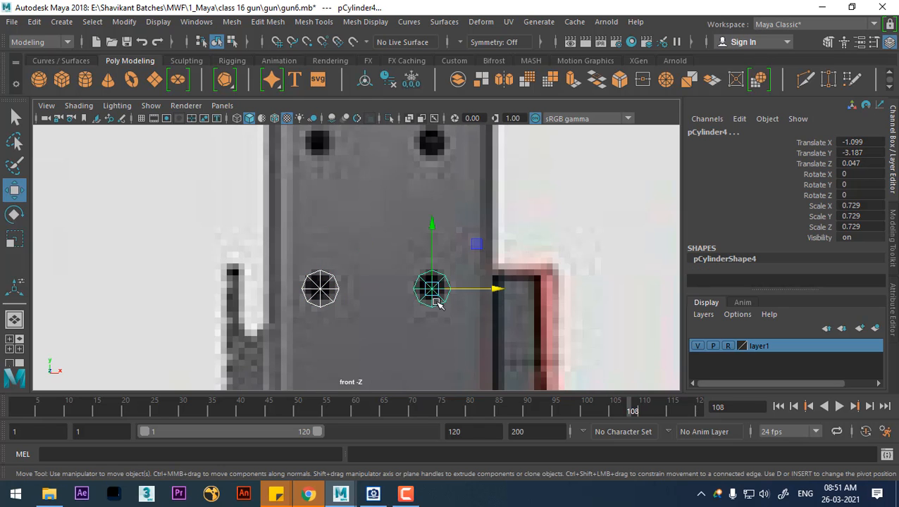
key("space")
left_click_drag(432, 303, 345, 384)
key("alt+h")
left_click_drag(169, 407, 78, 417)
left_click_drag(391, 316, 257, 362, "alt")
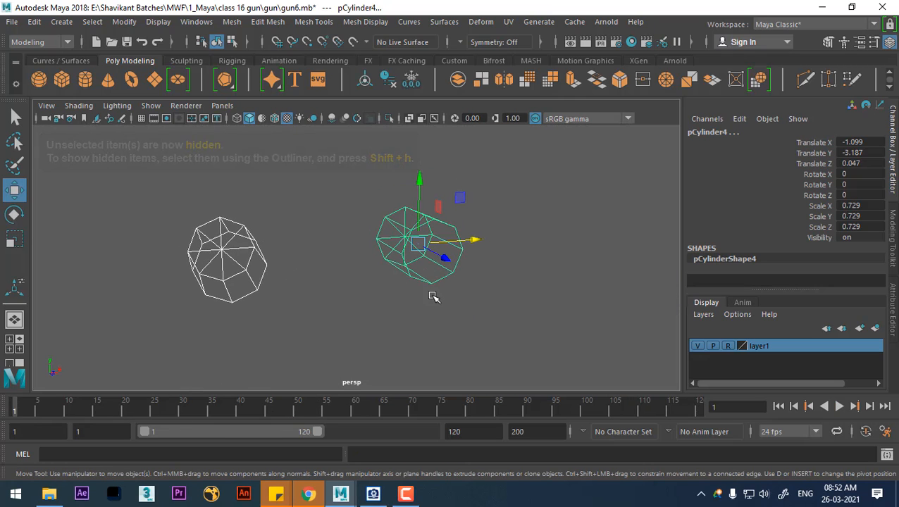
key("5")
mouse_move(432, 293)
left_mouse_down("alt")
mouse_move(408, 294)
mouse_move(437, 284)
left_mouse_up("alt")
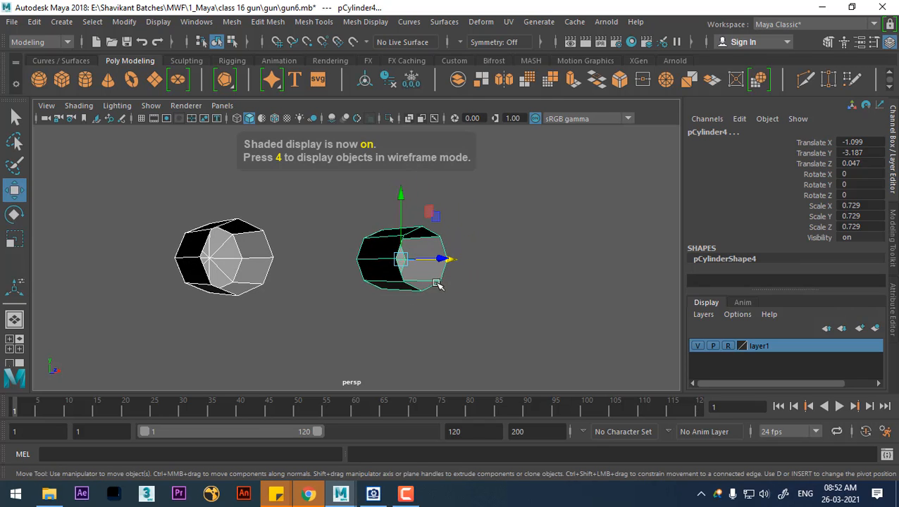
Reselect both cylinders as objects and show them in the front view
right_click_drag(433, 284, 426, 183)
left_click(271, 250)
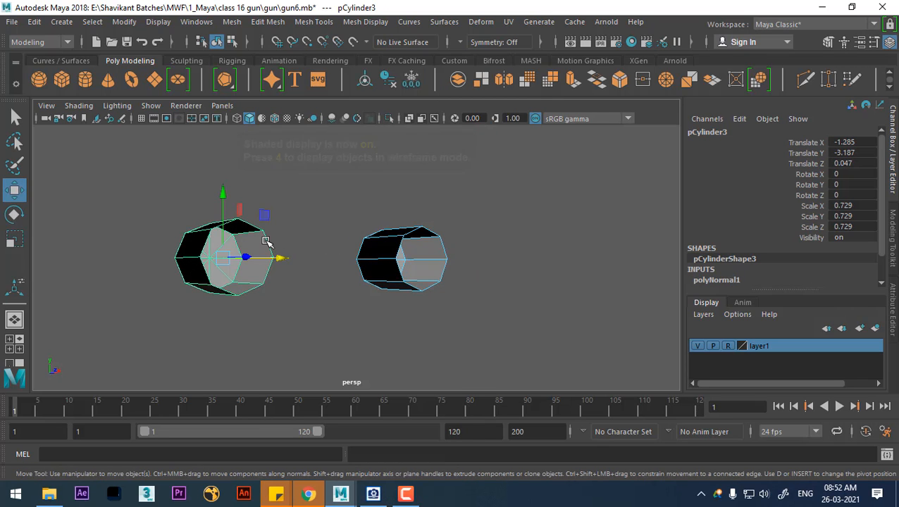
right_click_drag(423, 232, 432, 213)
left_click(381, 194)
left_click_drag(493, 243, 402, 303)
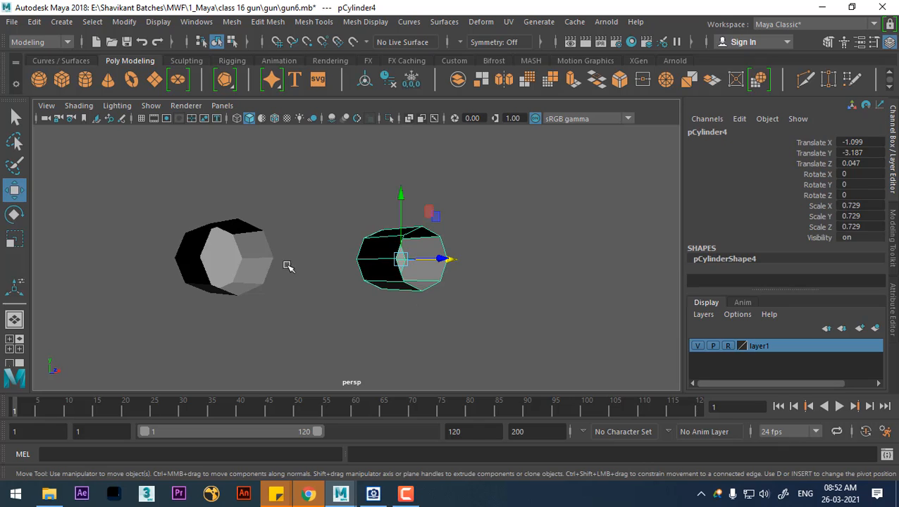
left_click_drag(278, 234, 207, 302)
key("space")
left_click_drag(364, 272, 378, 288)
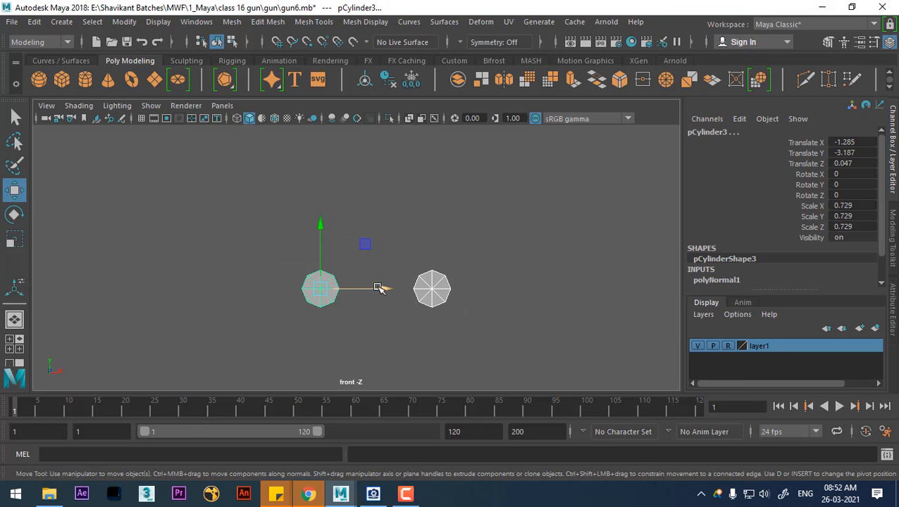
scroll(394, 281, "up", 6)
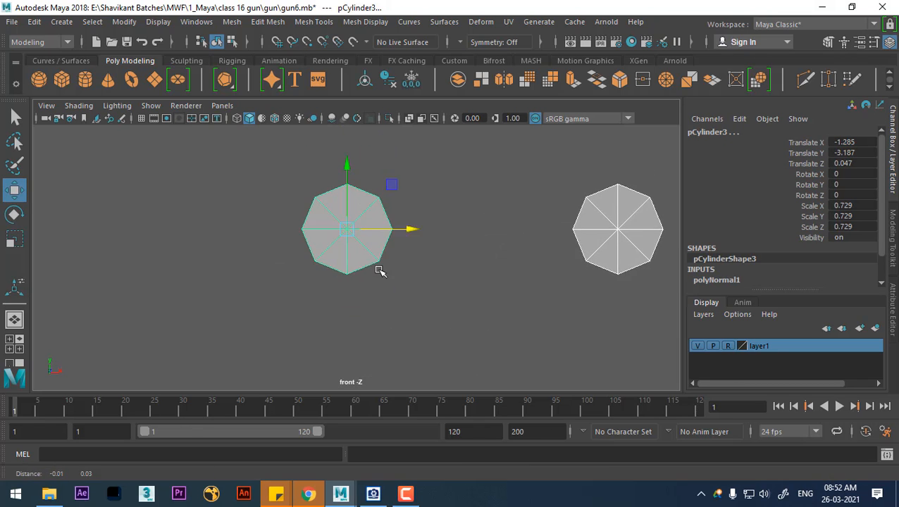
Extrude the left cylinder's open border edge loop outward with a Local Translate Z of -0.02
left_click(367, 291)
left_click(360, 264)
right_click_drag(422, 141, 398, 193)
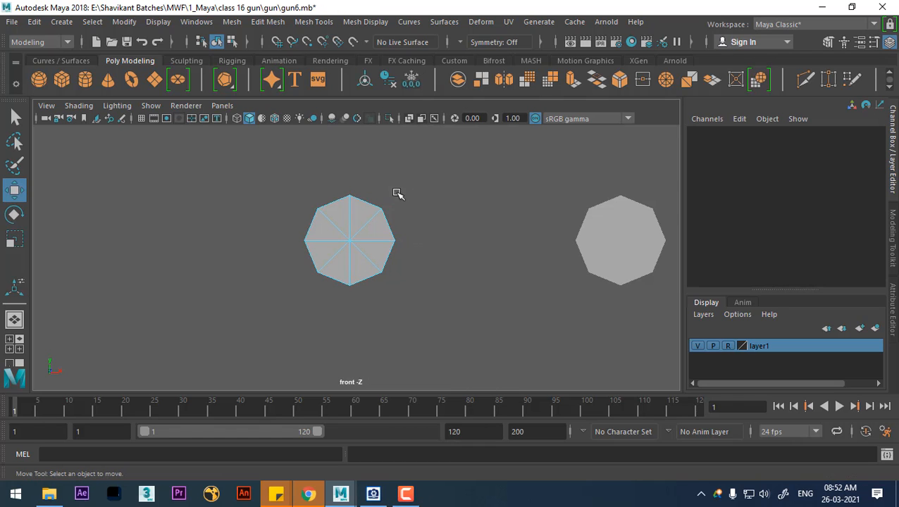
double_click(393, 224)
left_click_drag(421, 267, 287, 173, "alt")
right_click_drag(287, 173, 284, 208, "shift")
left_click_drag(264, 243, 308, 303, "alt")
key("space")
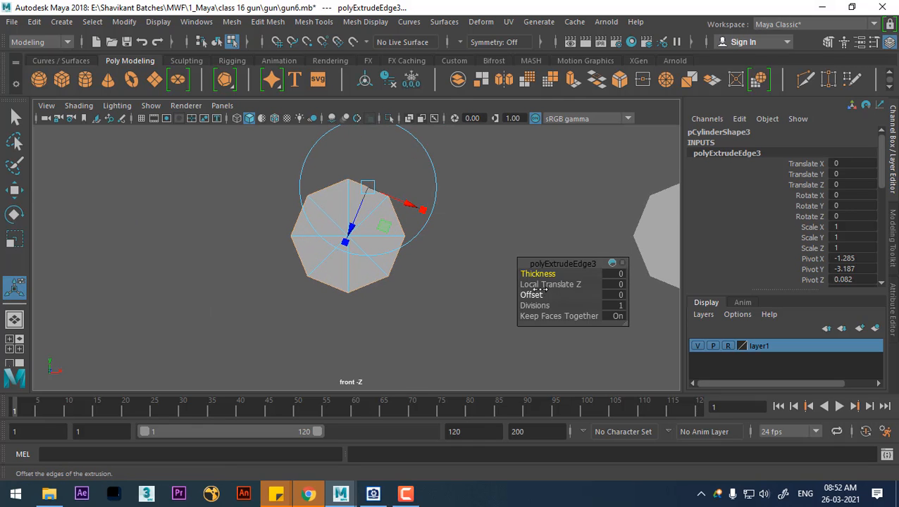
left_click_drag(542, 289, 546, 284)
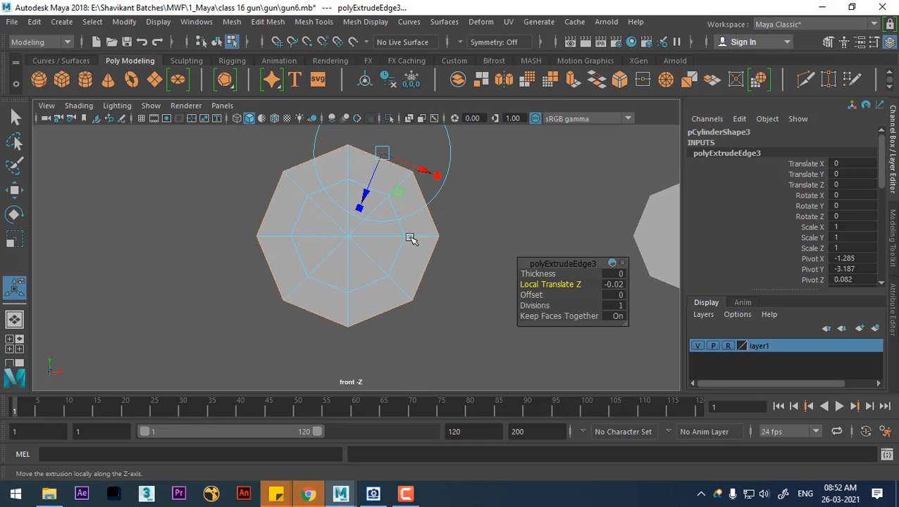
Scale the three upper outer vertices of the extruded border vertically into a straight edge
right_click_drag(337, 187, 323, 111)
key("q")
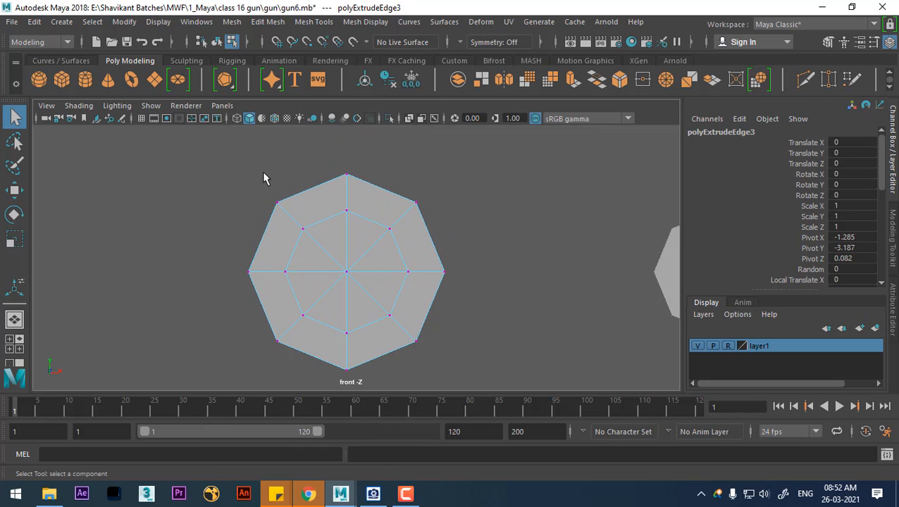
left_click_drag(239, 156, 468, 203)
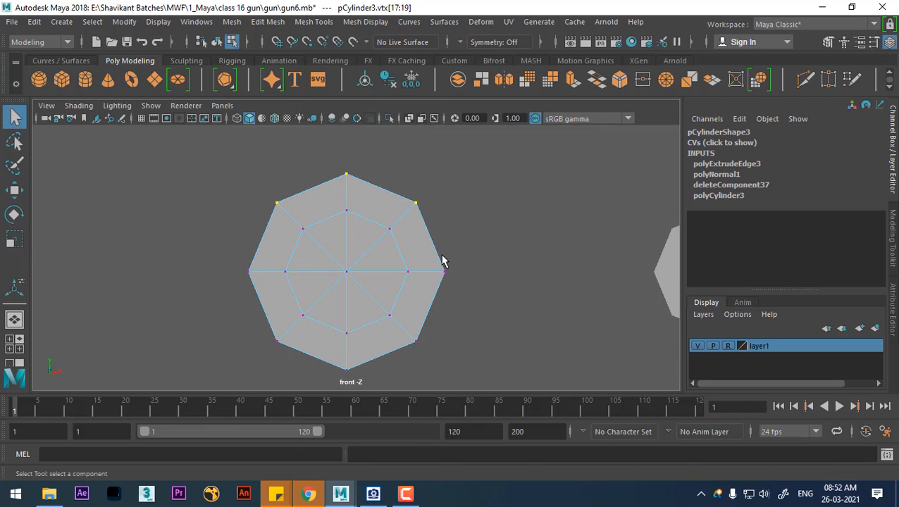
key("r")
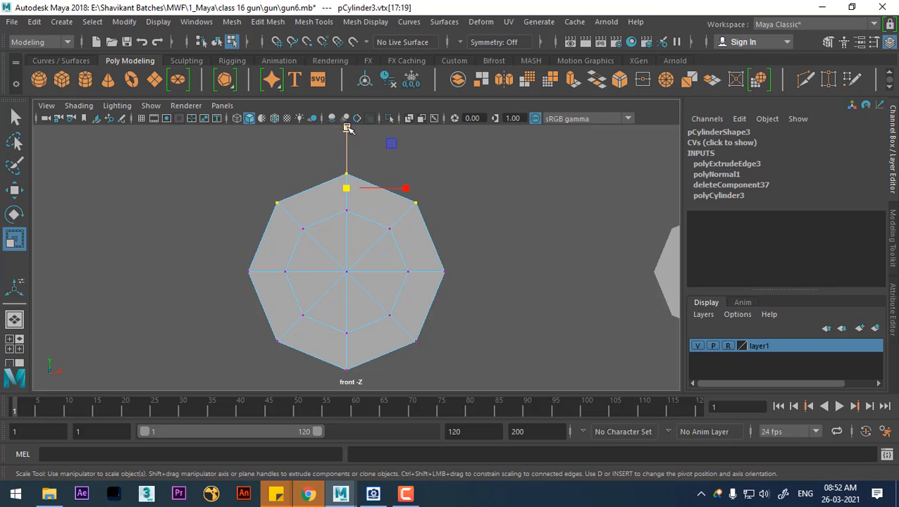
left_click_drag(347, 129, 359, 271)
Scale the three outer vertices on the border's left side horizontally into a straight vertical edge
middle_click_drag(366, 281, 373, 265, "alt")
left_click_drag(270, 160, 289, 179)
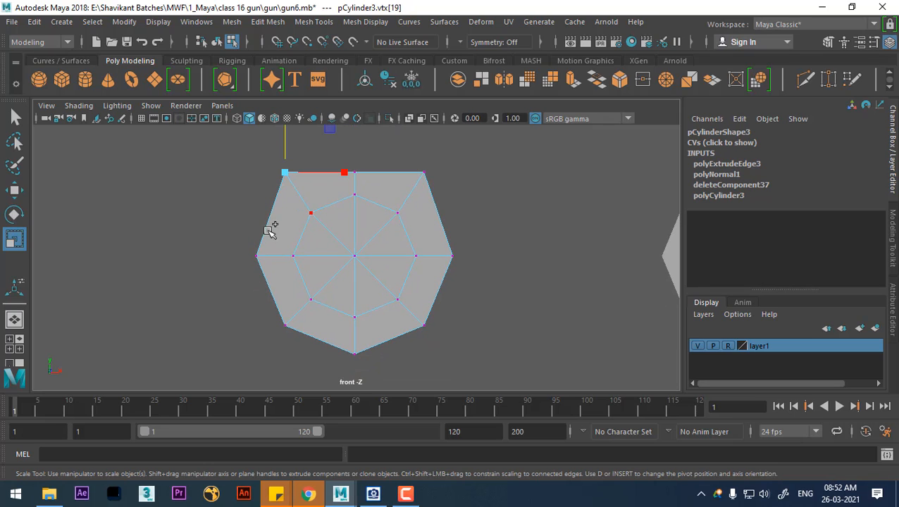
left_click_drag(271, 325, 294, 351, "shift")
left_click_drag(282, 317, 283, 319, "shift")
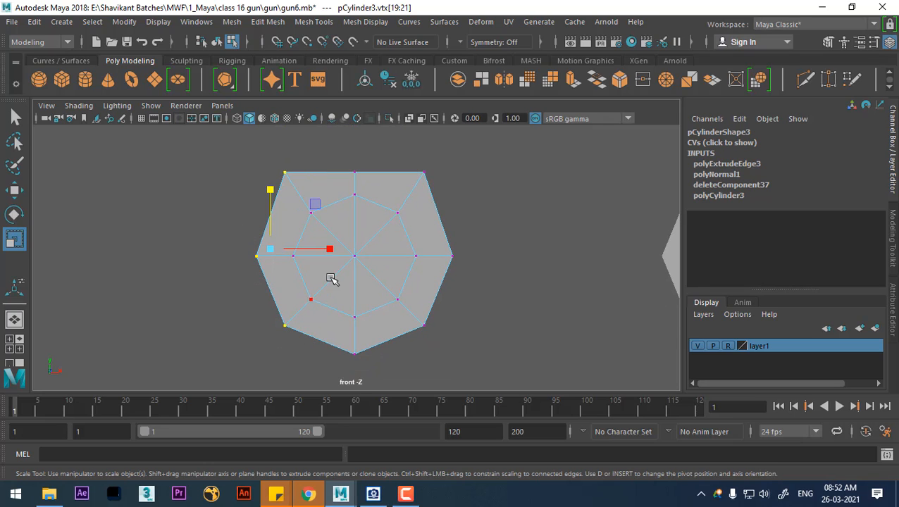
left_click_drag(332, 250, 92, 277)
Scale the three outer vertices on the border's right side horizontally into a straight vertical edge
left_click_drag(432, 165, 415, 188)
left_click_drag(470, 237, 444, 281, "shift")
left_click_drag(442, 315, 417, 338, "shift")
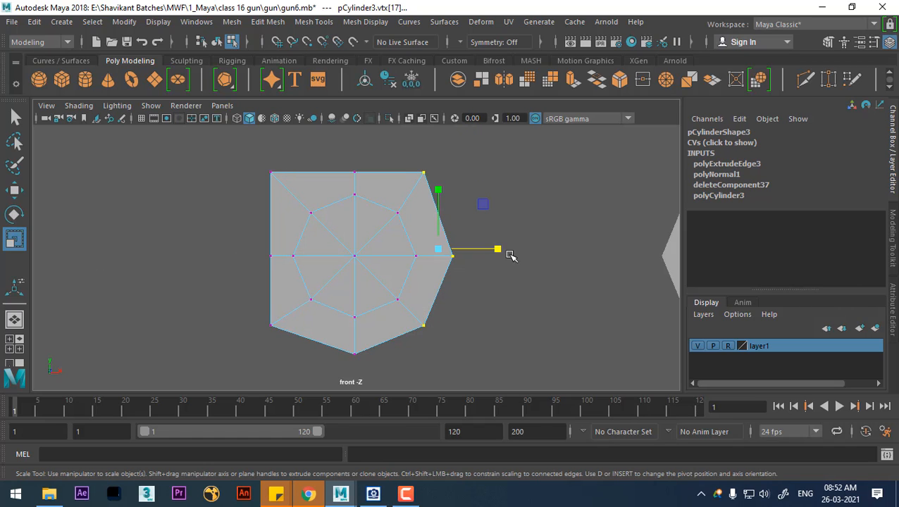
left_click_drag(511, 256, 382, 255)
Scale the three lower outer vertices of the border vertically into a straight edge, completing the square outline
left_click_drag(469, 319, 371, 360)
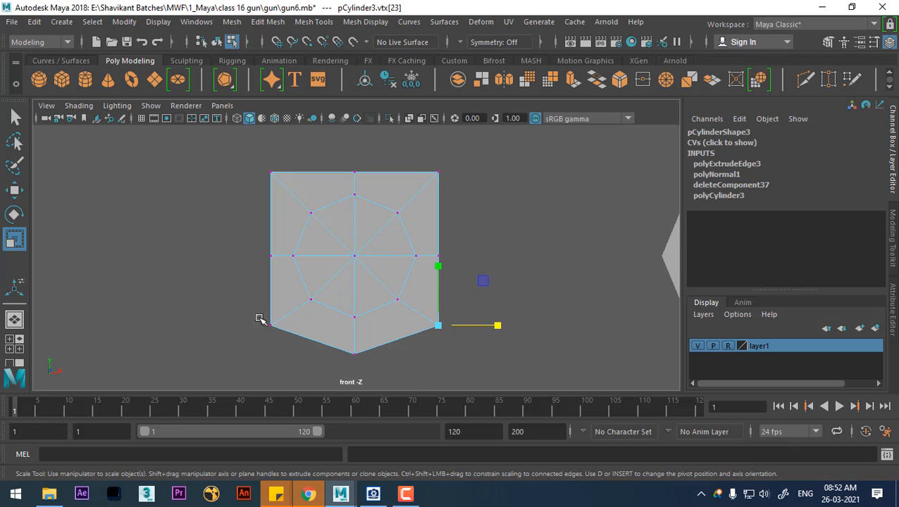
left_click_drag(260, 318, 321, 346, "shift")
left_click_drag(355, 281, 351, 425)
scroll(413, 296, "down", 4)
scroll(393, 294, "down", 2)
scroll(357, 253, "up", 3)
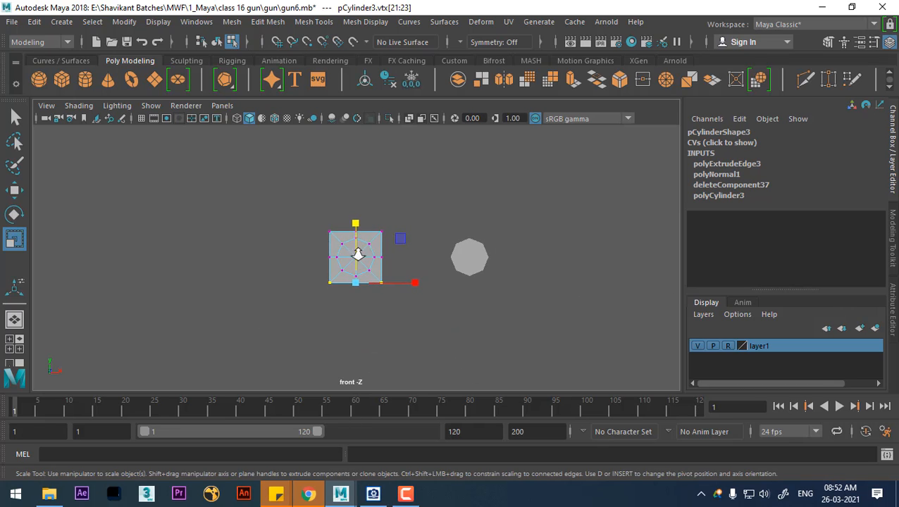
Delete the plain eight-sided copy, show the hidden reference image again, and select the square-bordered piece
right_click_drag(403, 249, 455, 94)
left_click(519, 257)
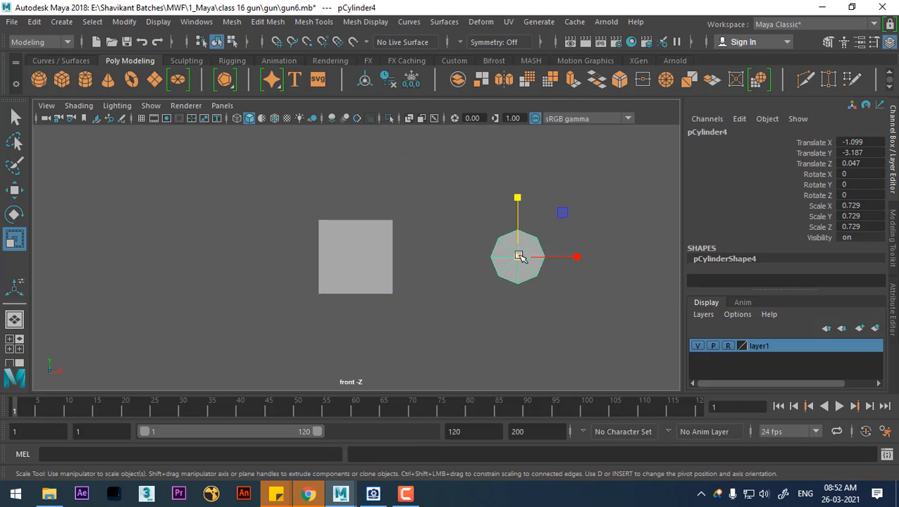
left_click(373, 256)
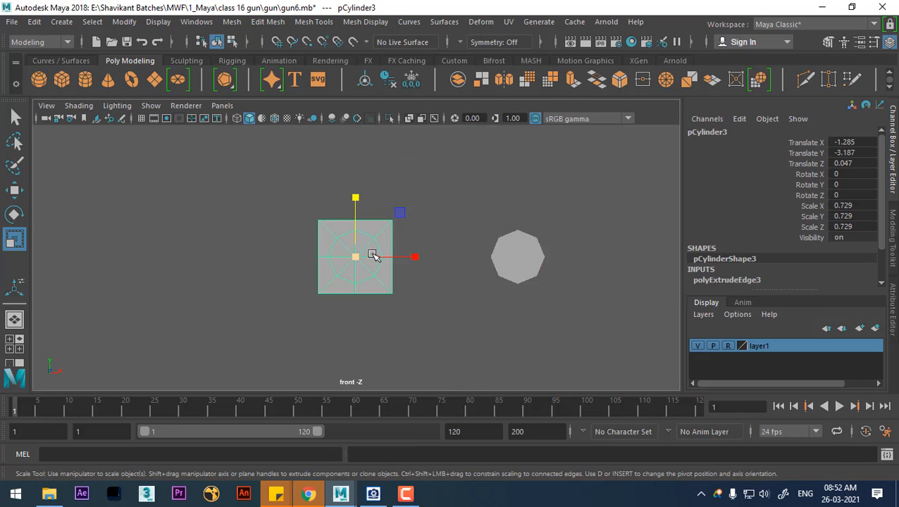
left_click(518, 273)
left_click(366, 268)
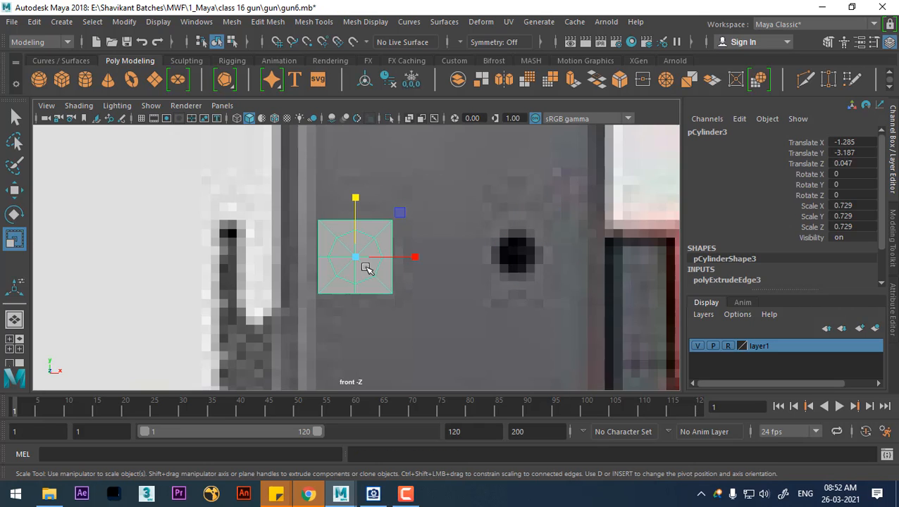
Scrub the timeline to frame 89, duplicate the square-bordered hole piece, and move the copy onto the right-hand hole at Translate X -1.1
left_click_drag(321, 413, 521, 412)
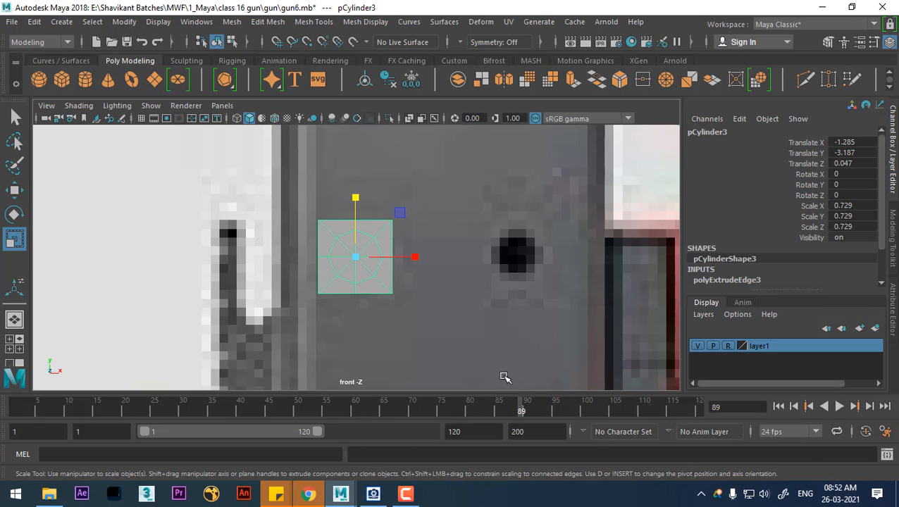
key("w")
left_click(382, 292)
left_click(365, 285)
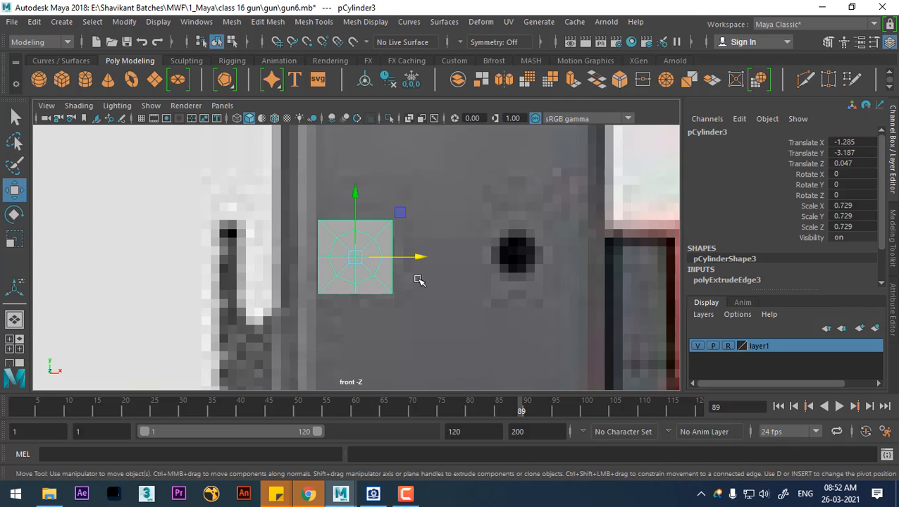
key("ctrl+d")
left_click_drag(423, 258, 584, 257)
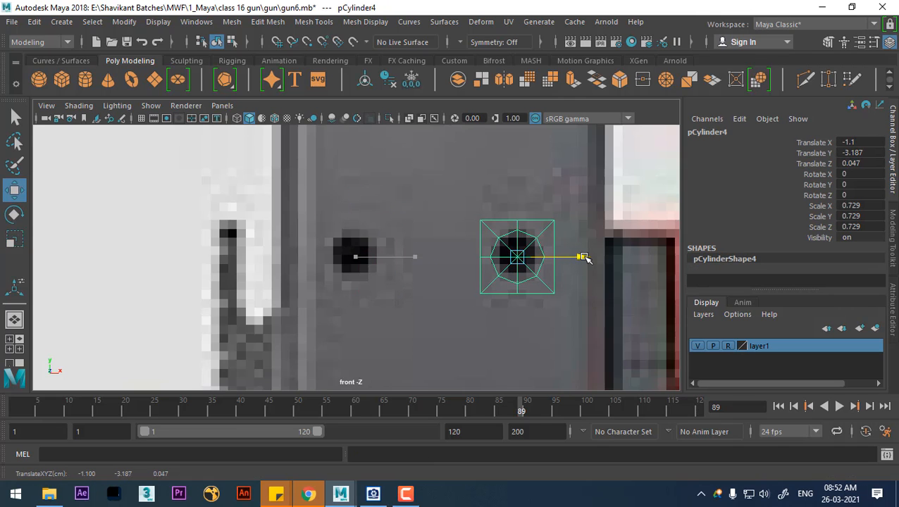
Select both square-bordered hole pieces in the perspective view and display them shaded with textures
key("space")
left_click_drag(505, 295, 427, 291)
left_click_drag(250, 413, 14, 404)
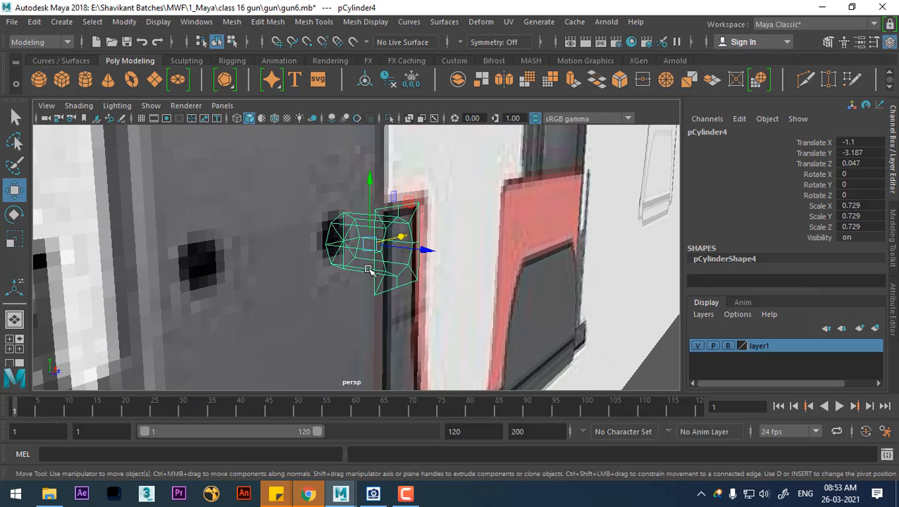
left_click(236, 275)
left_click(377, 253)
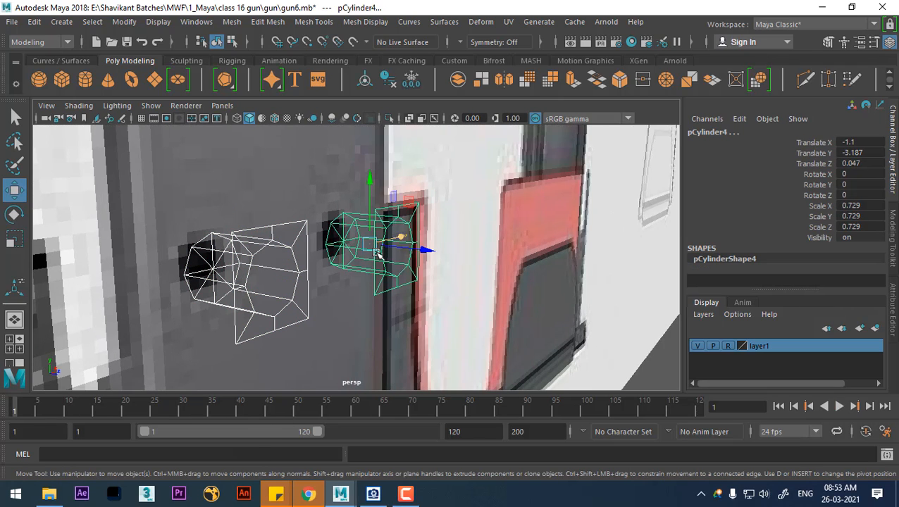
key("alt+v")
key("alt+v")
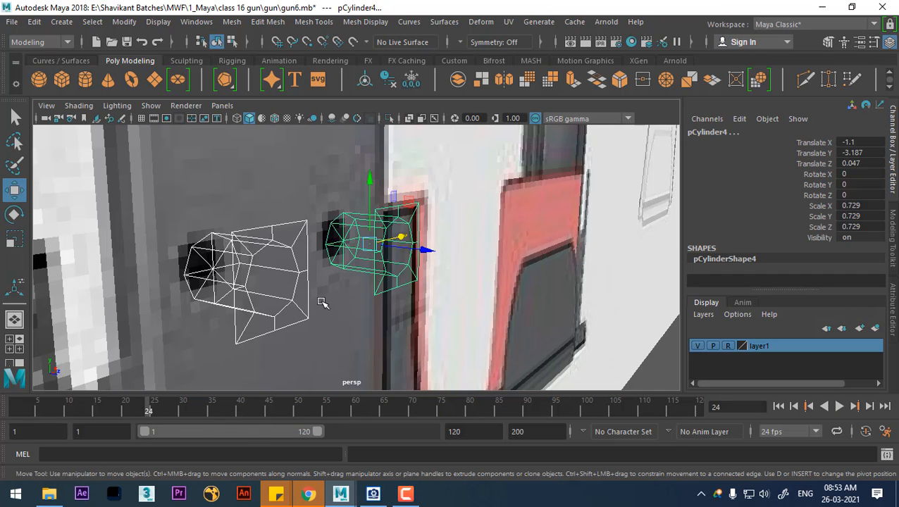
key("5")
key("6")
scroll(311, 300, "up", 5)
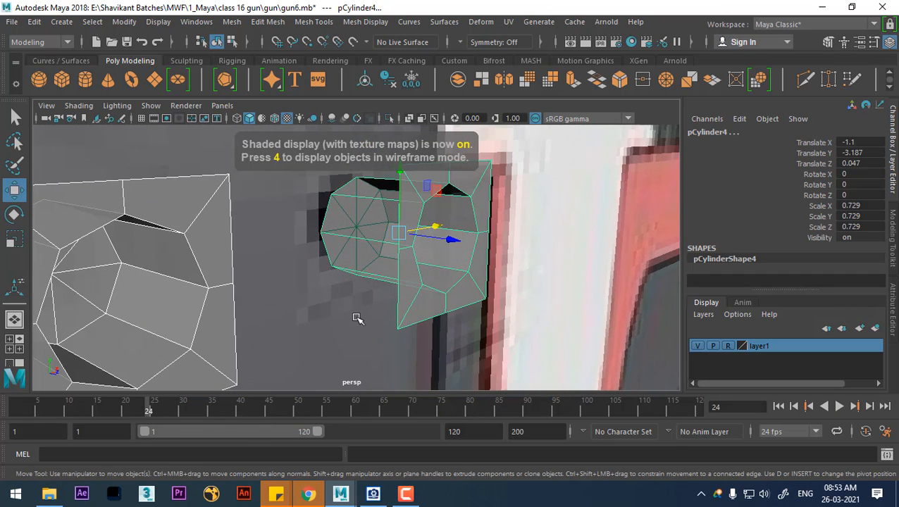
Combine the two square-bordered hole pieces into a single mesh, with the timeline at frame 4
left_click(33, 410)
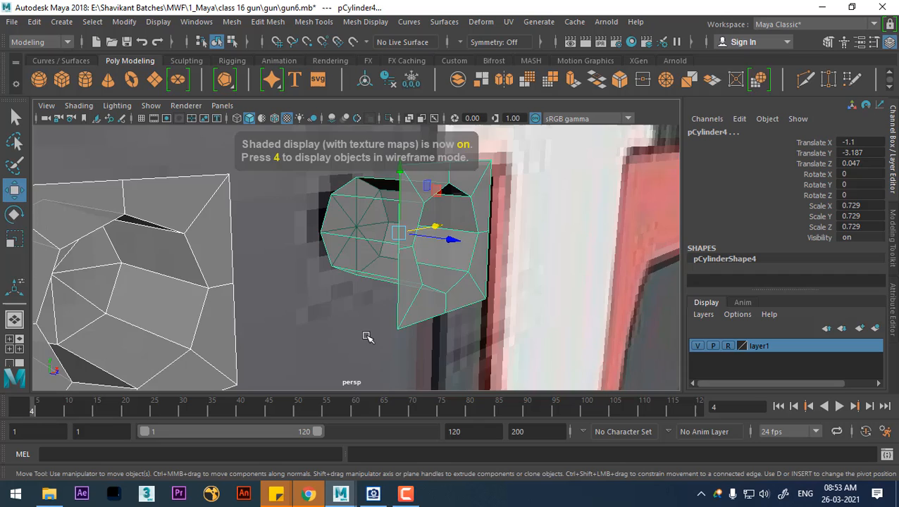
left_click_drag(365, 337, 446, 227, "alt")
right_click_drag(445, 227, 458, 410, "shift")
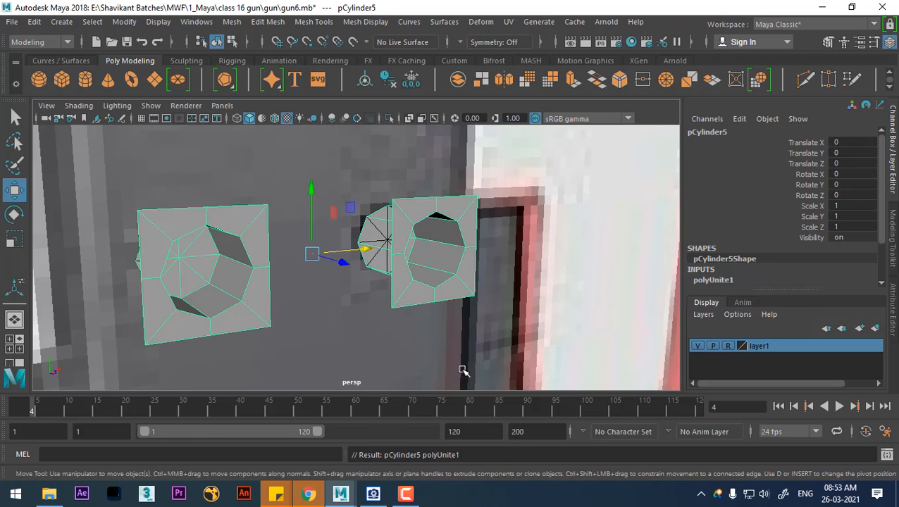
Bridge the facing inner border edges of the two hole pieces with 0 divisions, joining them into one strip
scroll(446, 285, "up", 2)
right_click_drag(439, 186, 446, 170)
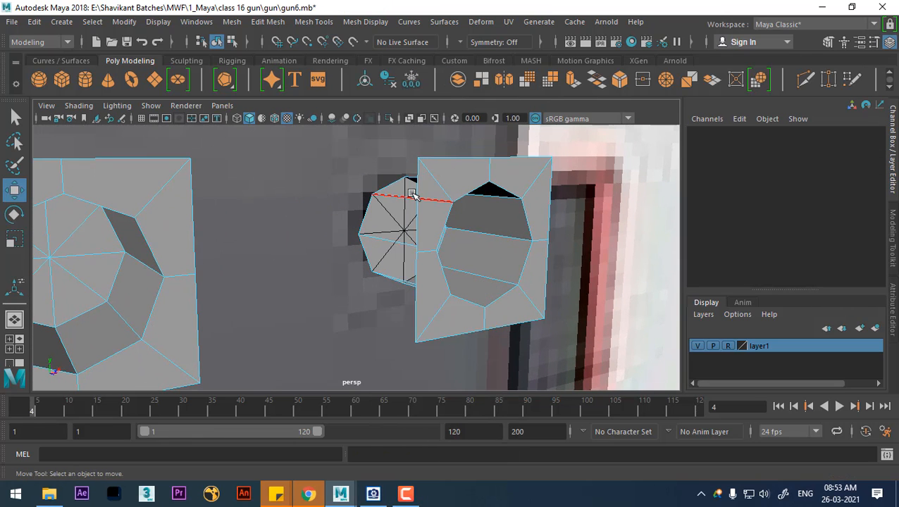
left_click_drag(413, 195, 423, 225, "alt")
left_click(417, 282)
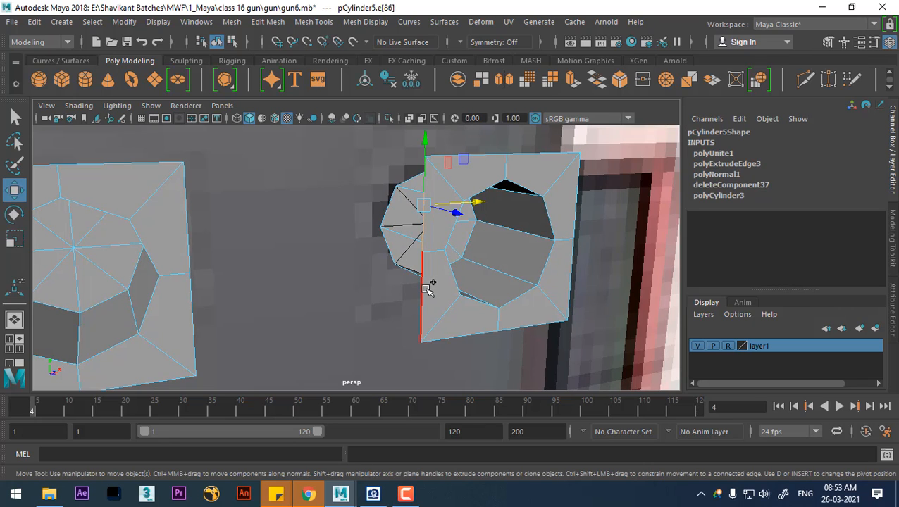
left_click(426, 289, "shift")
left_click(184, 218, "shift")
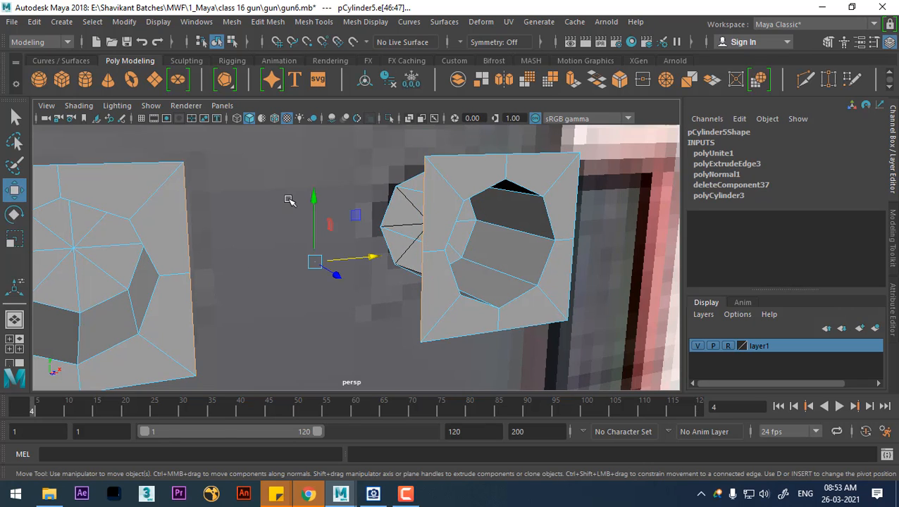
right_click_drag(289, 201, 295, 363, "shift")
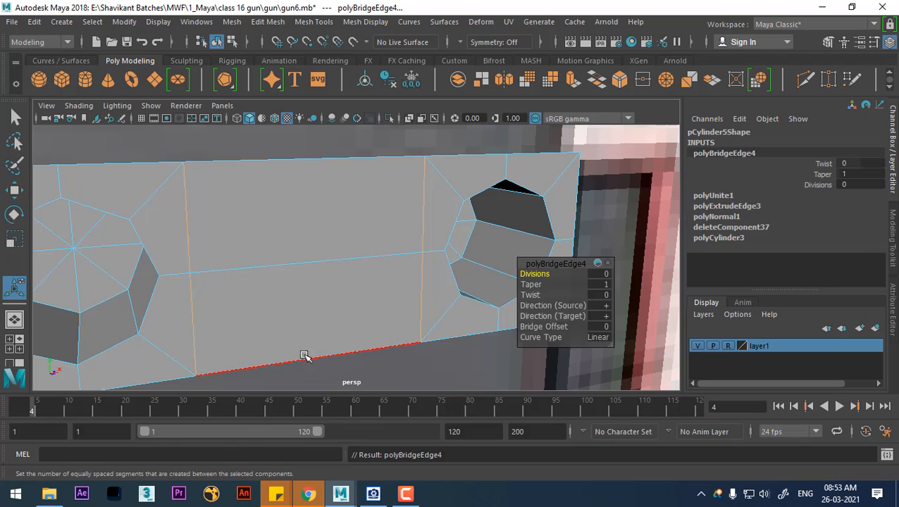
Preview the bridged strip smoothed, return it to the unsmoothed display, and examine it against the reference
scroll(344, 229, "down", 6)
left_click_drag(346, 229, 463, 274, "alt")
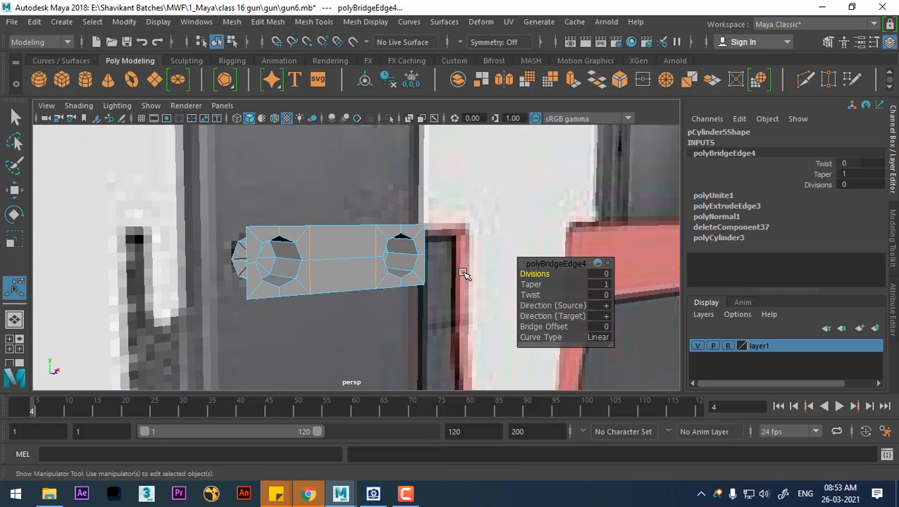
key("3")
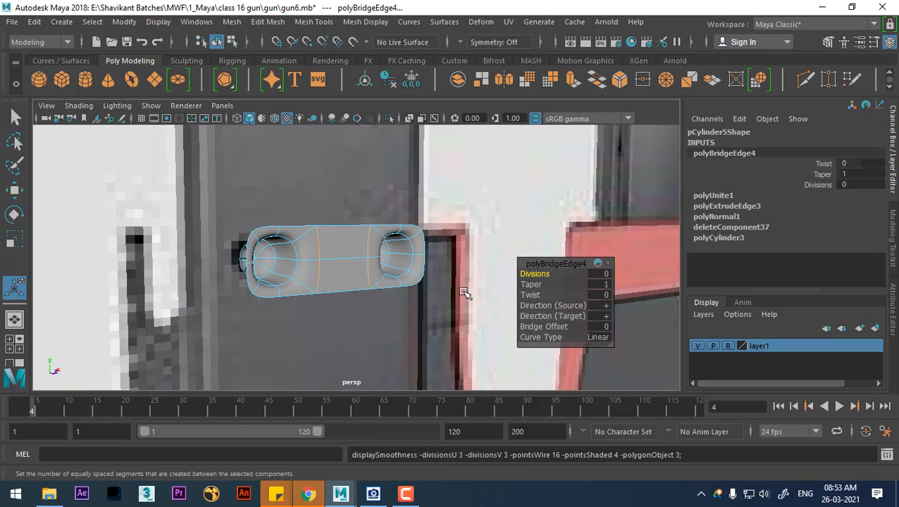
key("1")
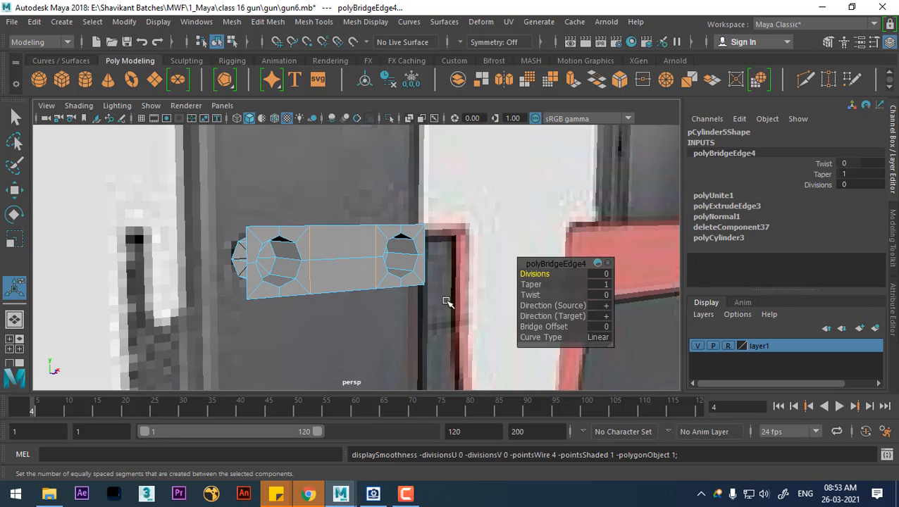
scroll(427, 292, "down", 3)
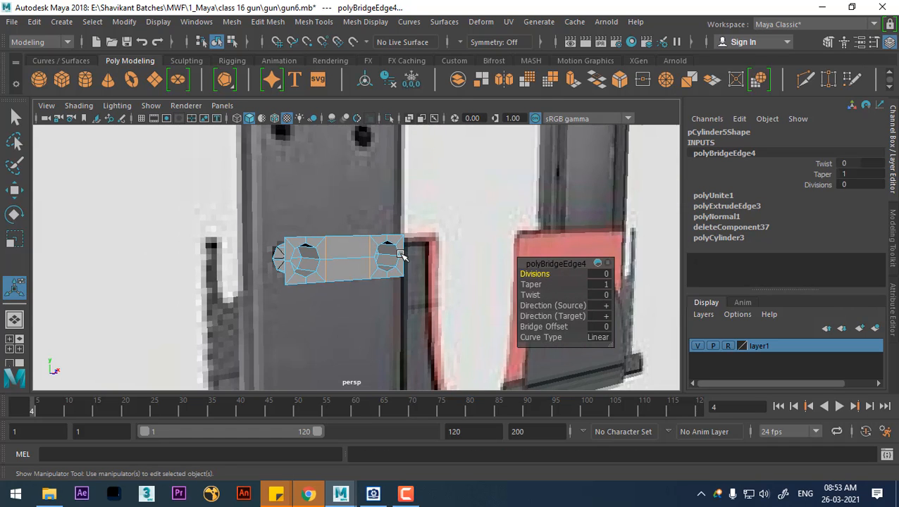
left_click_drag(429, 274, 318, 285, "alt")
Return the bridged strip to object mode, show it in the front view, and scrub the timeline to frame 85
right_click_drag(361, 249, 443, 83)
key("q")
key("space")
left_click(405, 216)
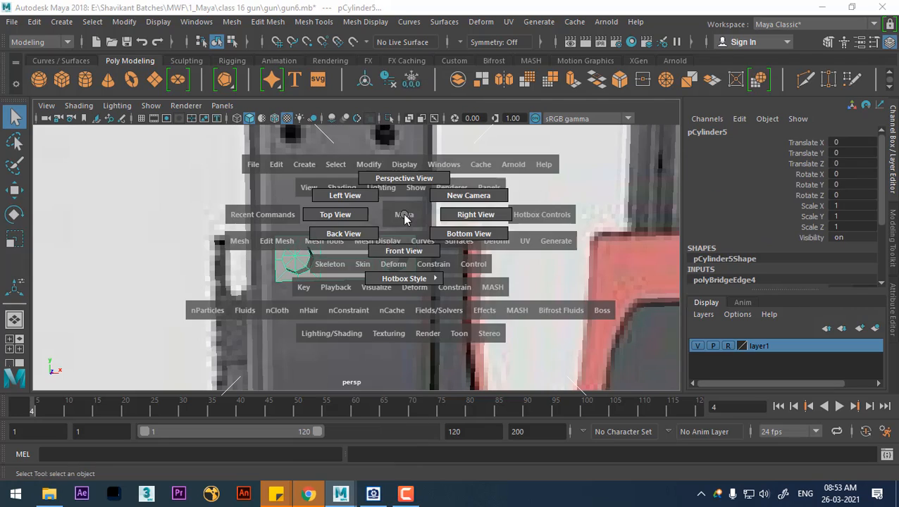
left_click_drag(404, 215, 402, 259)
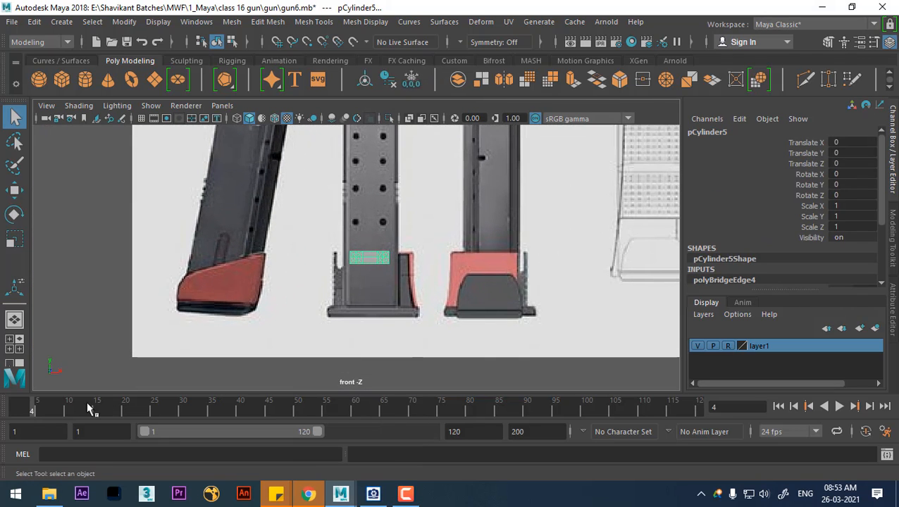
left_click_drag(89, 409, 355, 411)
left_click(498, 412)
scroll(481, 365, "up", 3)
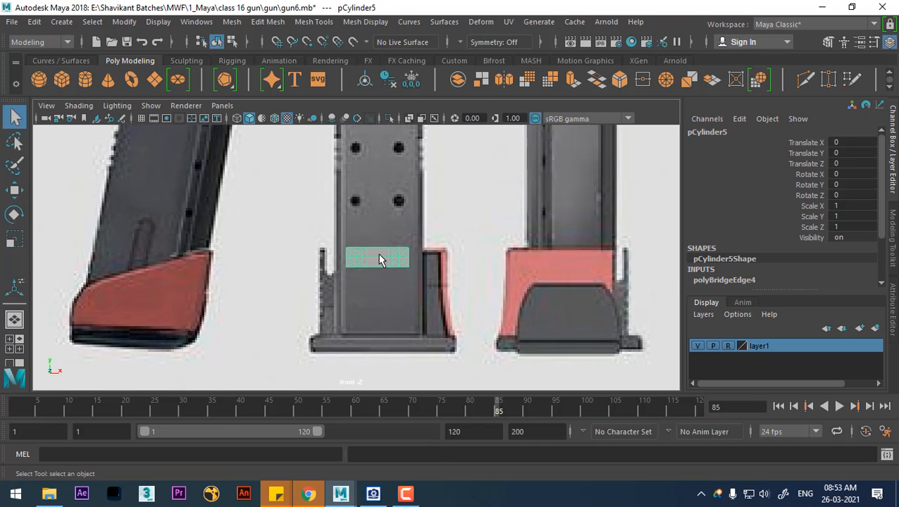
Assign an existing see-through material to the bridged strip so the reference shows behind it
right_click_drag(379, 260, 390, 483)
mouse_move(504, 425)
right_mouse_down()
mouse_move(502, 478)
mouse_move(499, 423)
right_mouse_up()
scroll(419, 352, "up", 2)
scroll(419, 352, "up", 1)
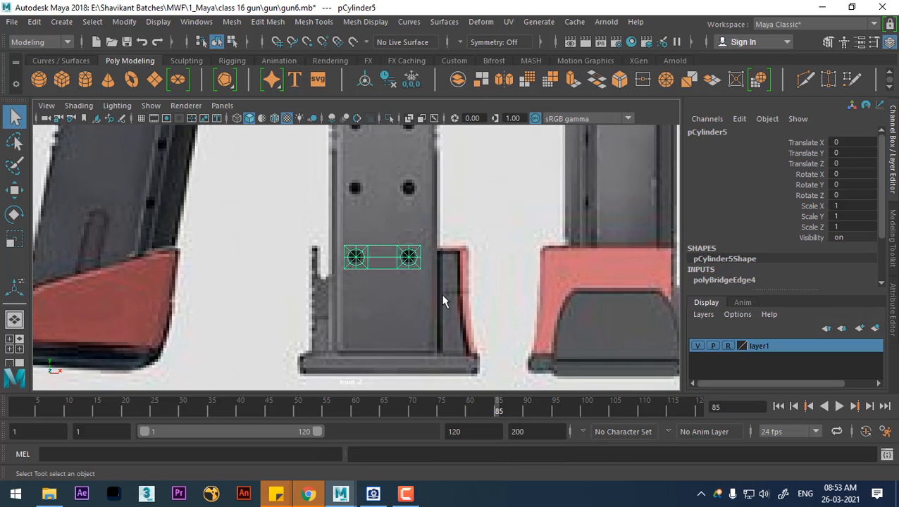
Duplicate the two-hole strip and move the copy up onto the next row of magazine holes at Translate Y 0.246
key("w")
scroll(413, 303, "up", 3)
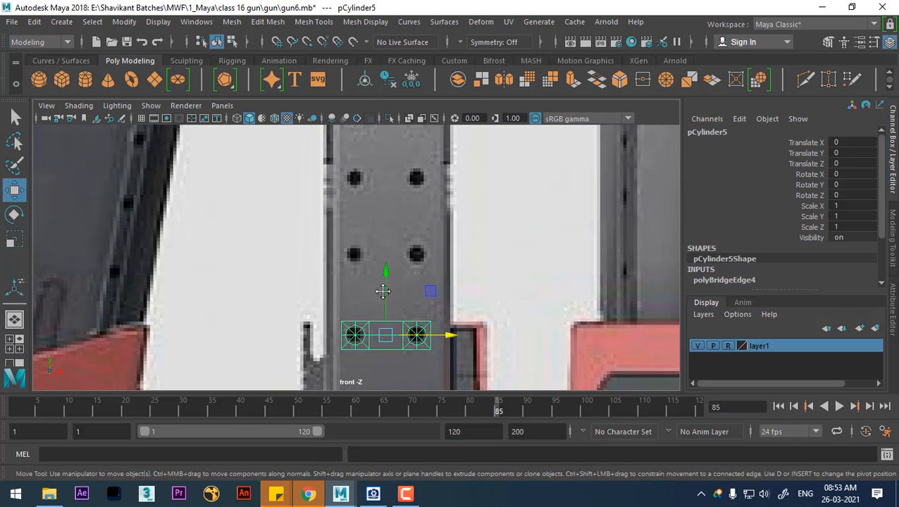
scroll(383, 291, "down", 4)
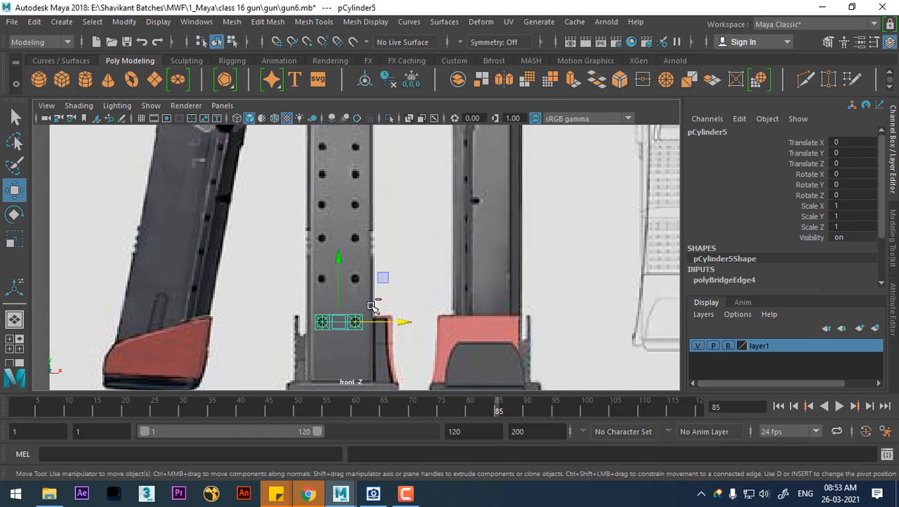
key("ctrl+d")
left_click_drag(339, 257, 343, 216)
scroll(381, 235, "up", 2)
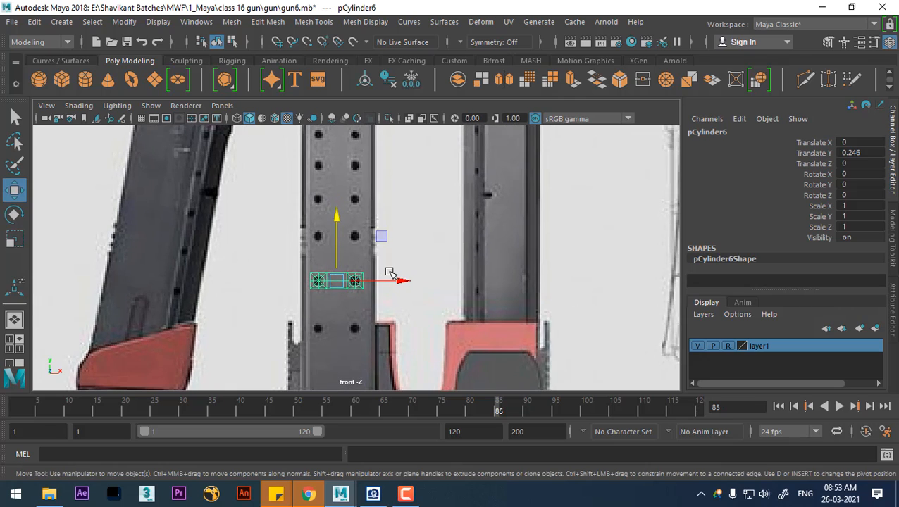
Add two more strip copies with Duplicate with Transform, aligning them to the next hole rows at Translate Y 0.47 and 0.657
key("shift+d")
scroll(387, 293, "up", 2)
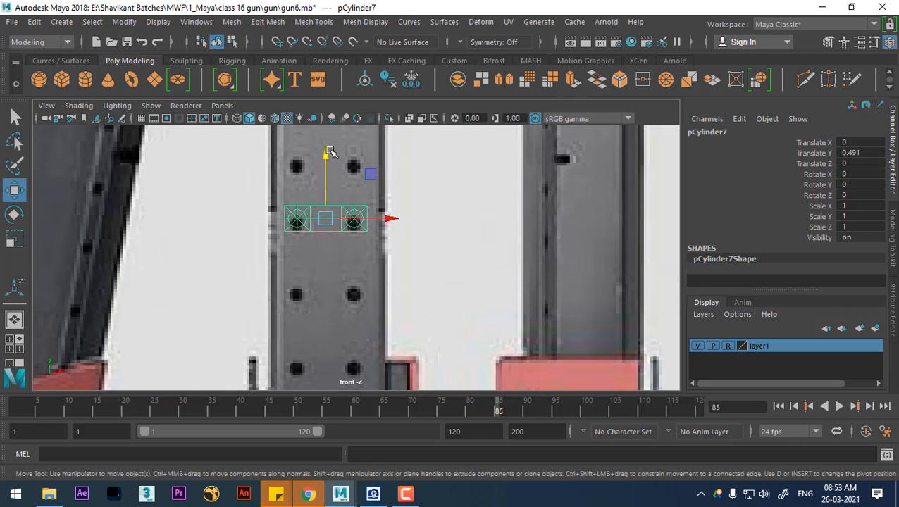
left_click_drag(329, 157, 327, 163)
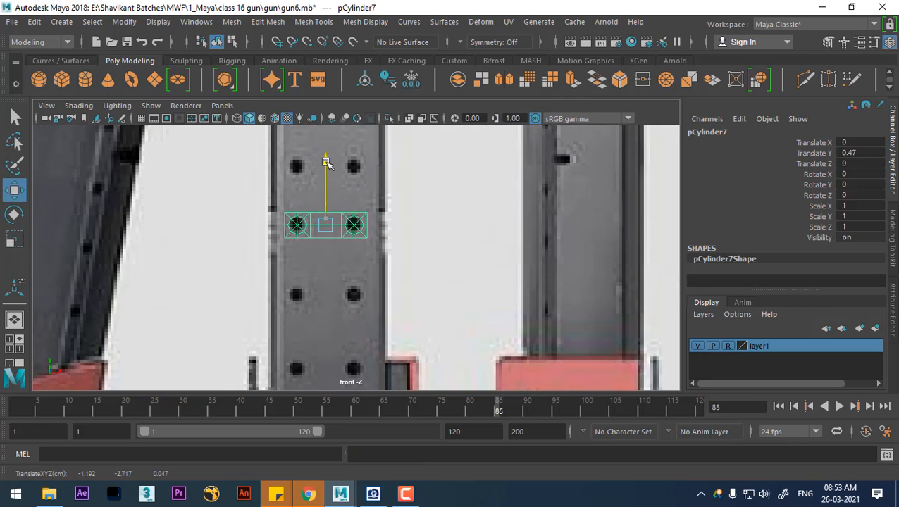
key("shift+d")
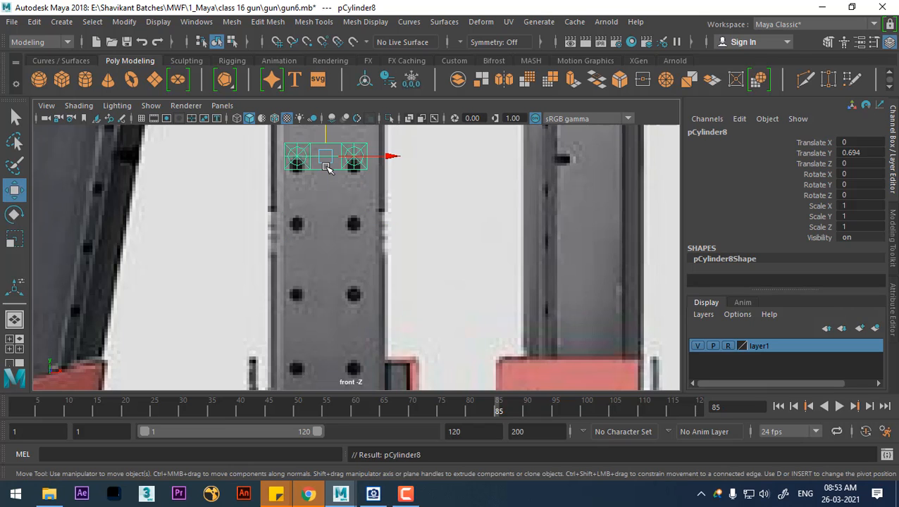
middle_click_drag(336, 190, 349, 238, "alt")
left_click_drag(339, 140, 339, 152)
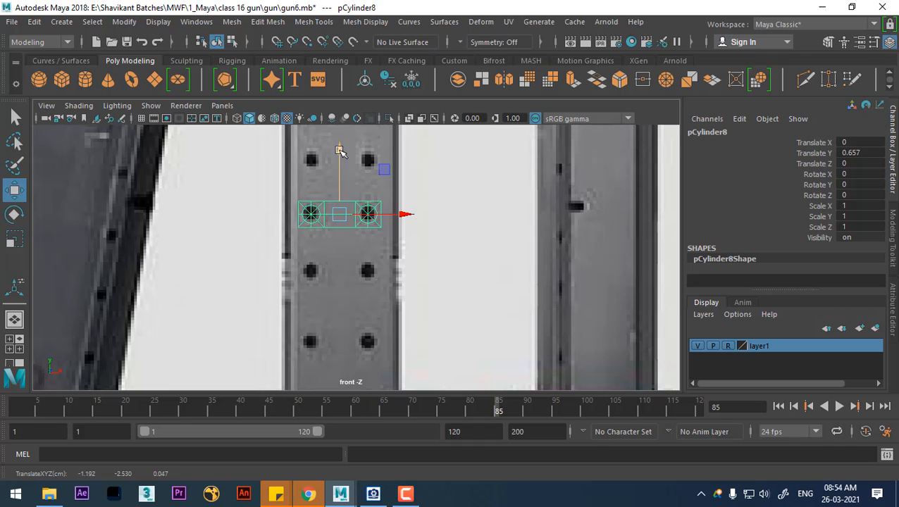
Add three more transformed strip copies over the top hole rows at Translate Y 0.832, 0.989 and 1.132
key("shift+d")
middle_click_drag(354, 172, 363, 249, "alt")
left_click_drag(349, 165, 347, 171)
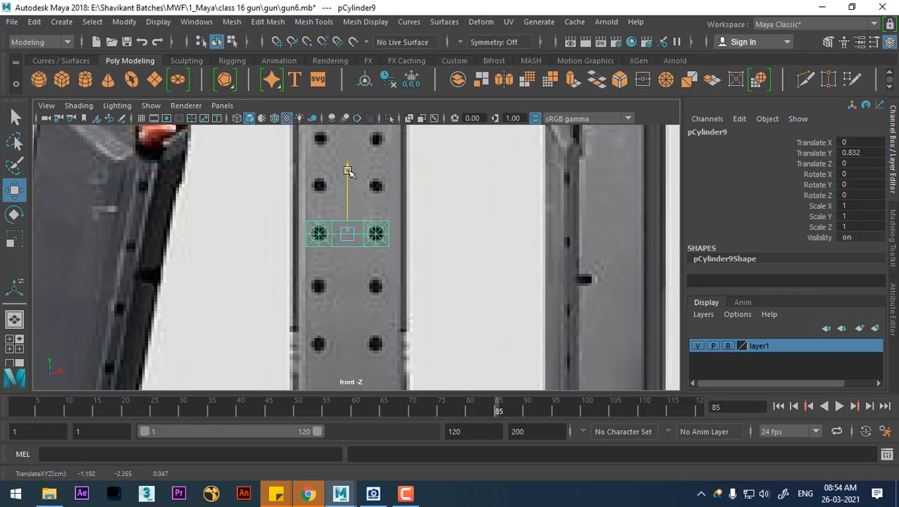
middle_click_drag(348, 192, 356, 269, "alt")
key("shift+d")
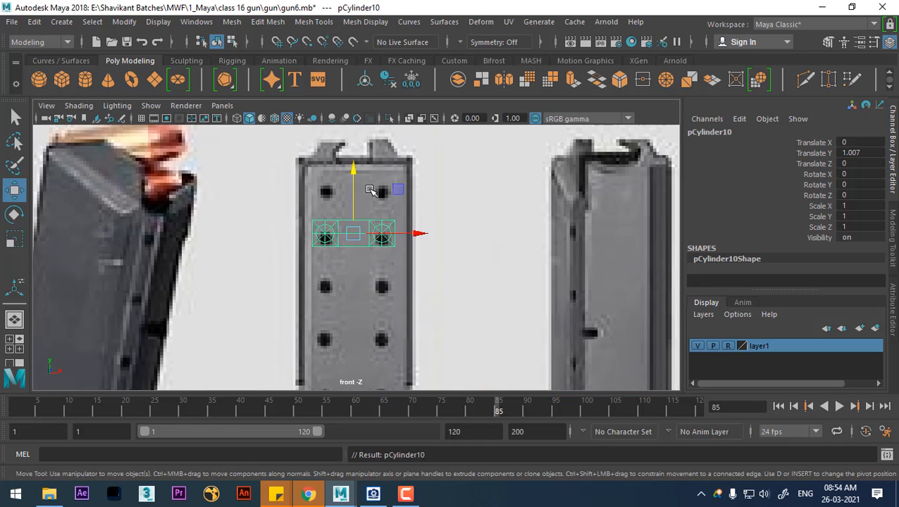
left_click_drag(354, 171, 354, 176)
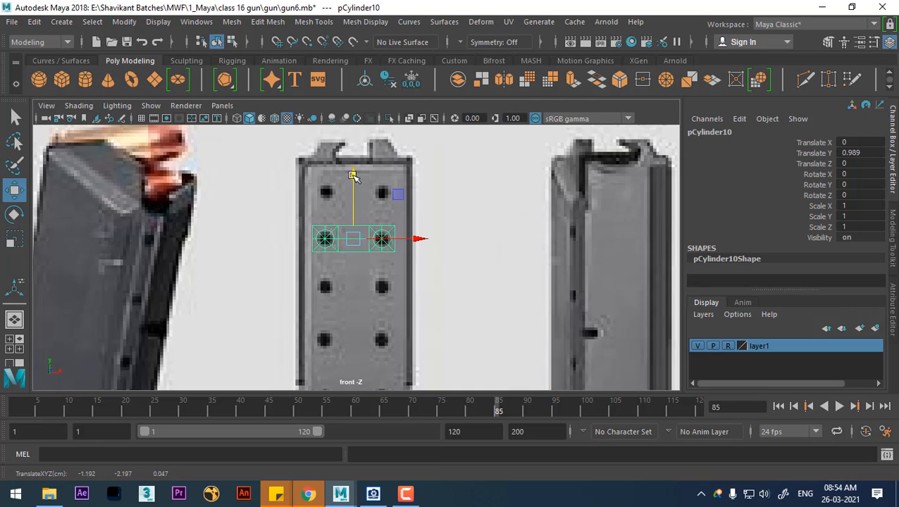
key("shift+d")
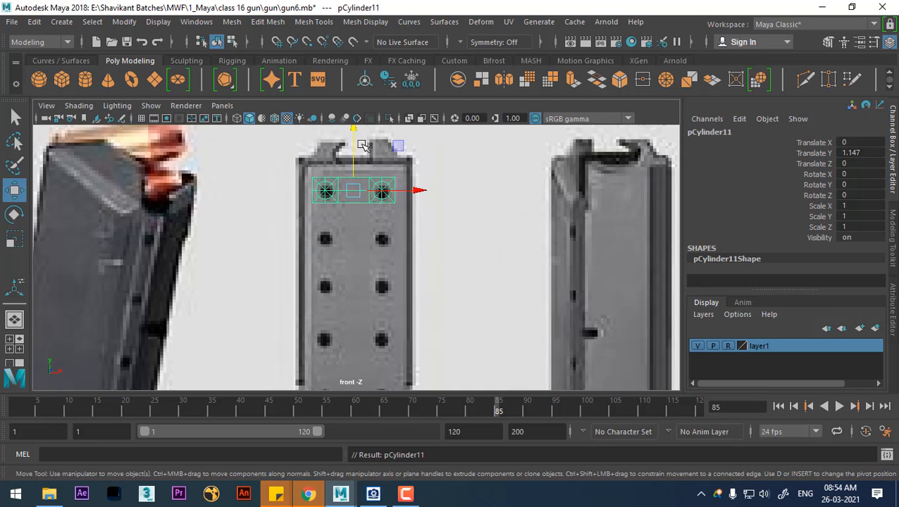
left_click_drag(356, 135, 357, 140)
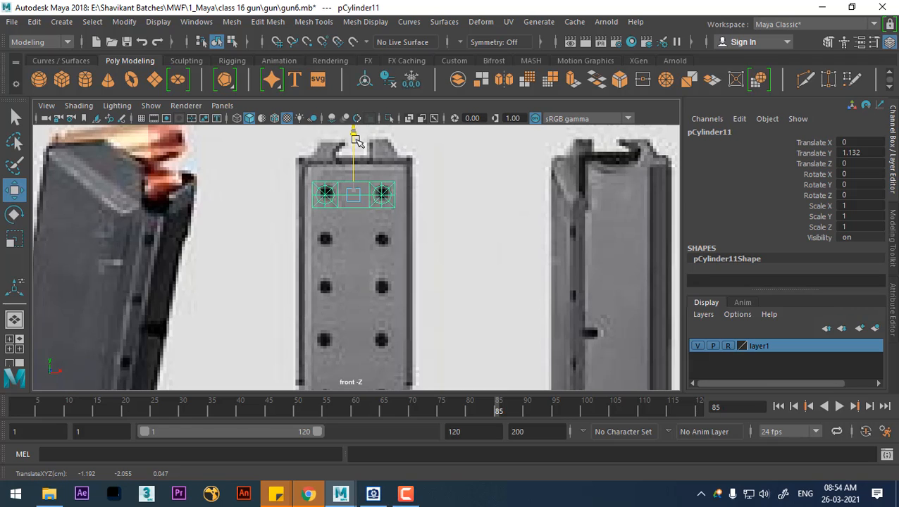
Switch to the perspective view, set the timeline to frame 1, and select all seven two-hole strips
scroll(389, 244, "down", 8)
key("space")
left_click_drag(414, 285, 403, 184)
scroll(376, 173, "down", 6)
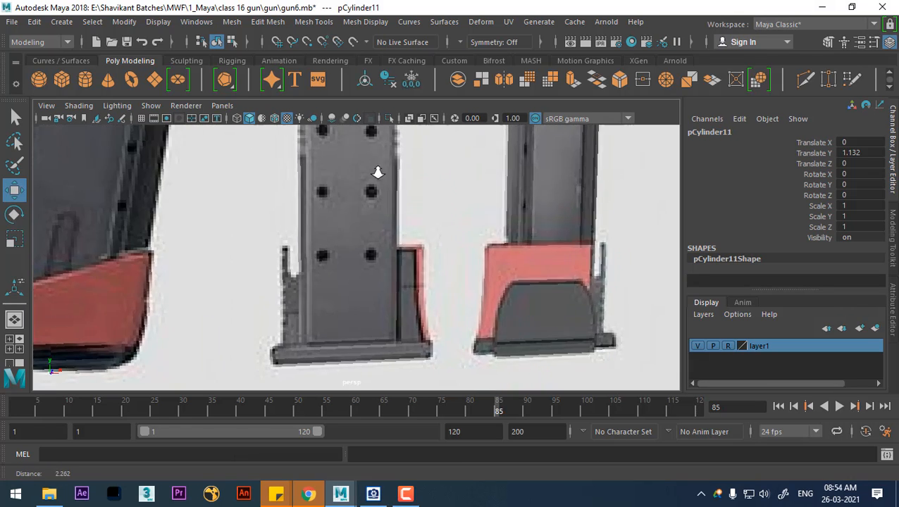
left_click(5, 412)
scroll(423, 261, "down", 3)
left_click_drag(414, 240, 504, 244, "alt")
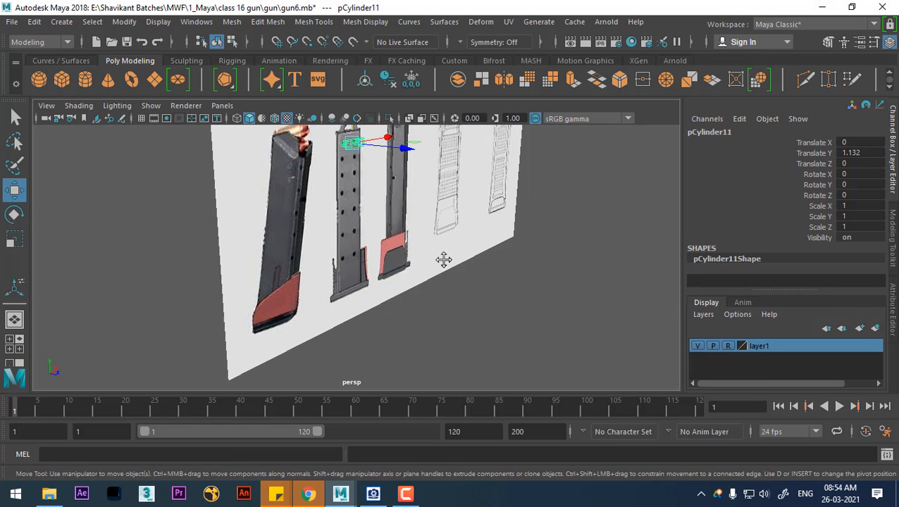
middle_click_drag(443, 261, 445, 342, "alt")
left_click_drag(434, 339, 384, 363, "alt")
left_click_drag(306, 401, 306, 401)
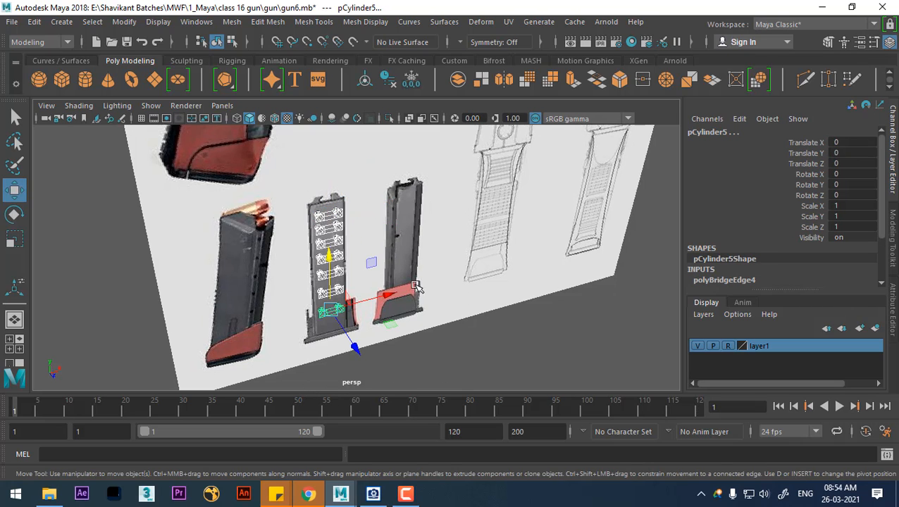
Hide everything except the selected strips and display them shaded with textures, setting the timeline to frame 4
scroll(458, 323, "up", 3)
key("alt+h")
left_click(694, 400)
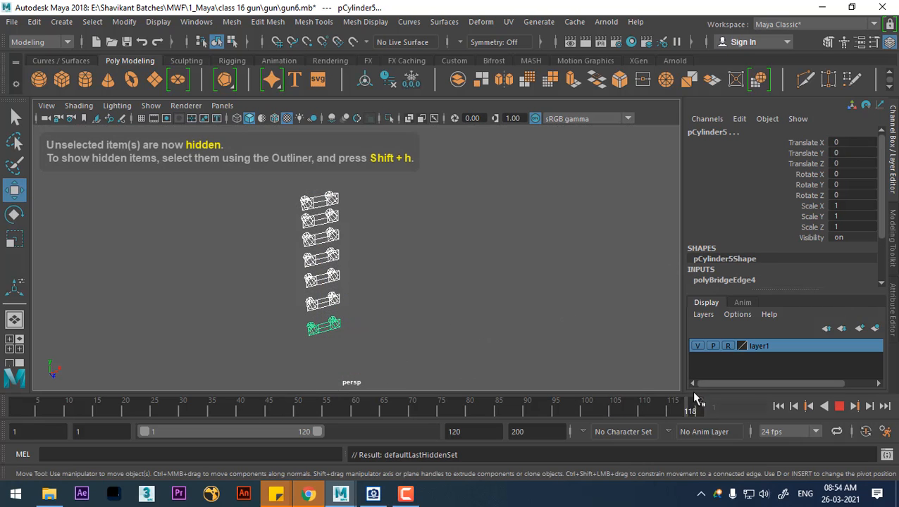
key("6")
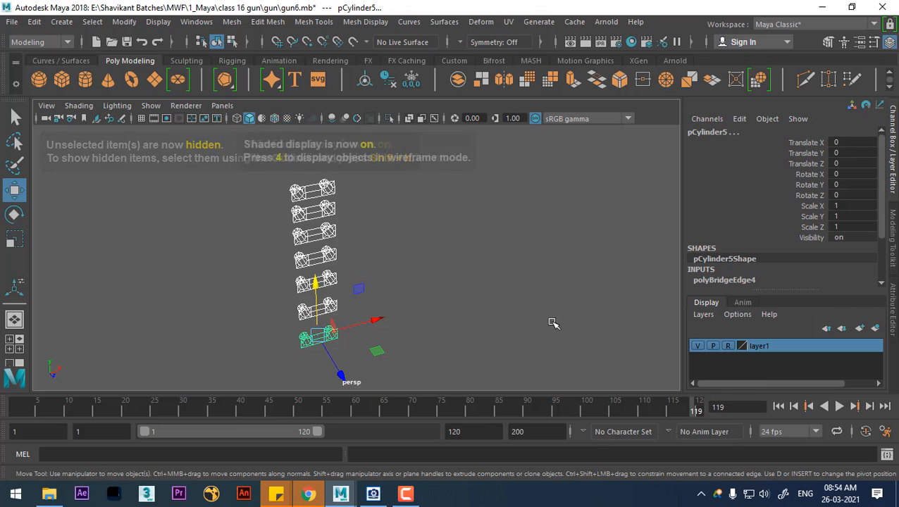
key("alt+v")
key("alt+v")
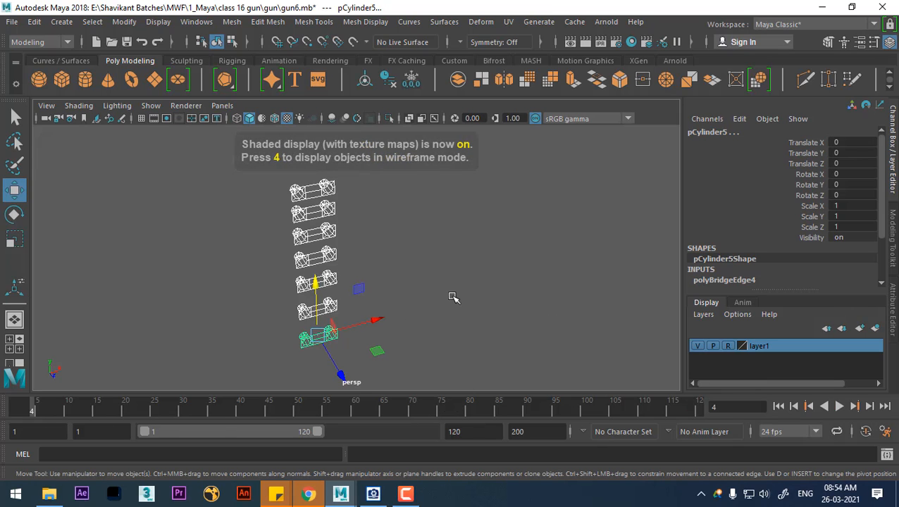
left_click_drag(431, 303, 459, 326, "alt")
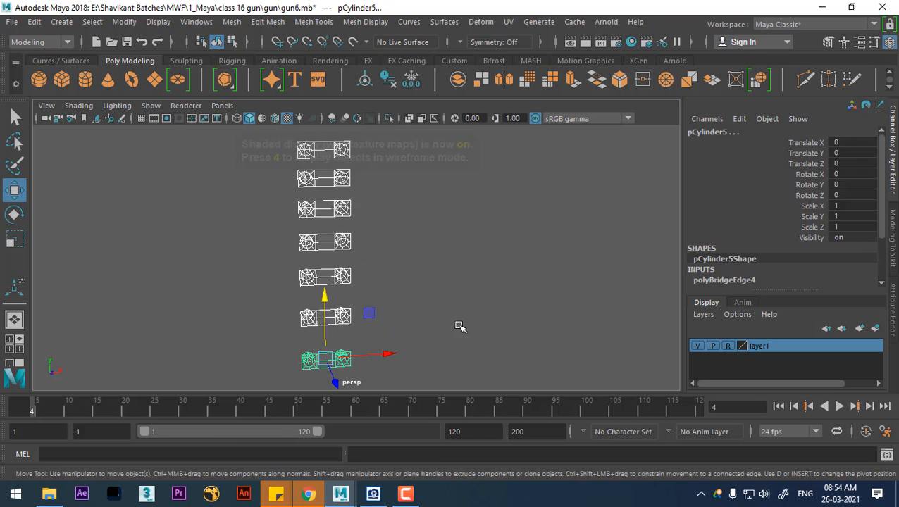
Clear the selection, scrub the timeline to frame 1, and select only the lowest two-hole strip
left_click(423, 340)
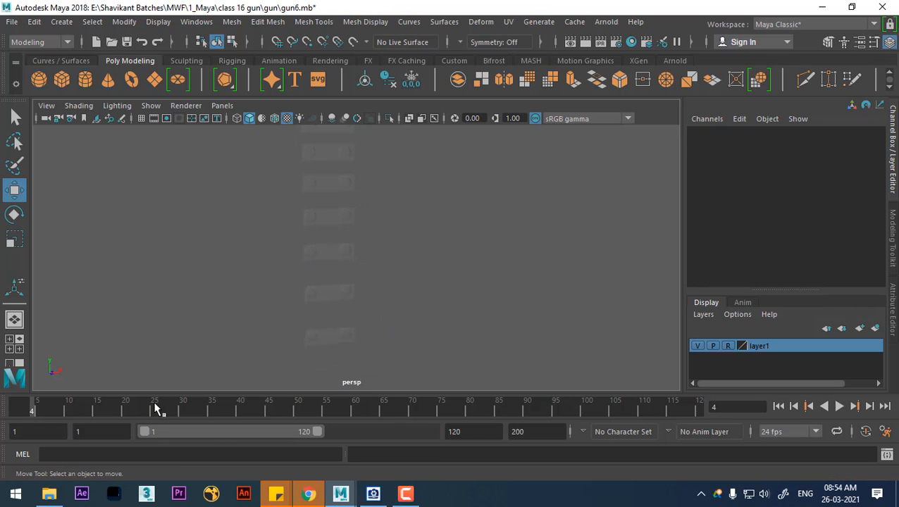
mouse_move(156, 409)
left_mouse_down()
mouse_move(317, 400)
mouse_move(60, 422)
mouse_move(14, 411)
left_mouse_up()
left_click(331, 336)
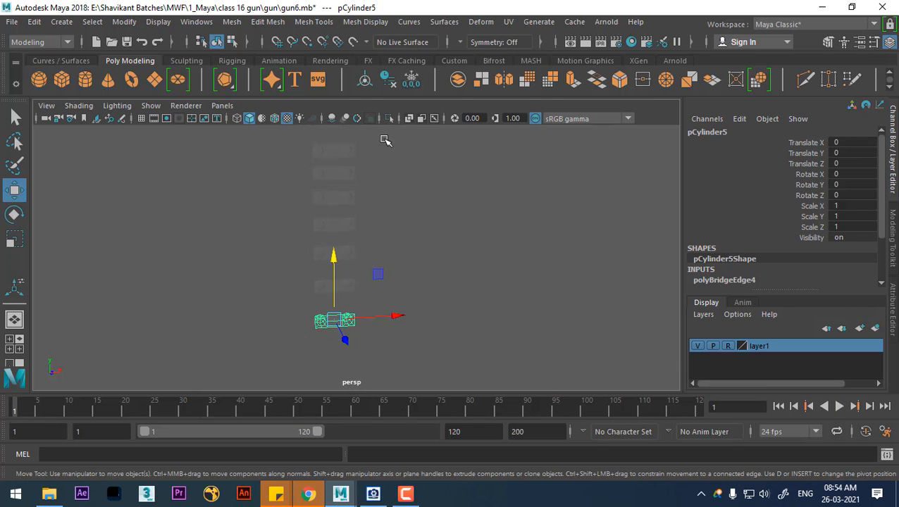
Select all seven two-hole strips in object mode and combine them into a single mesh
right_click_drag(324, 115, 427, 454)
left_click(431, 303)
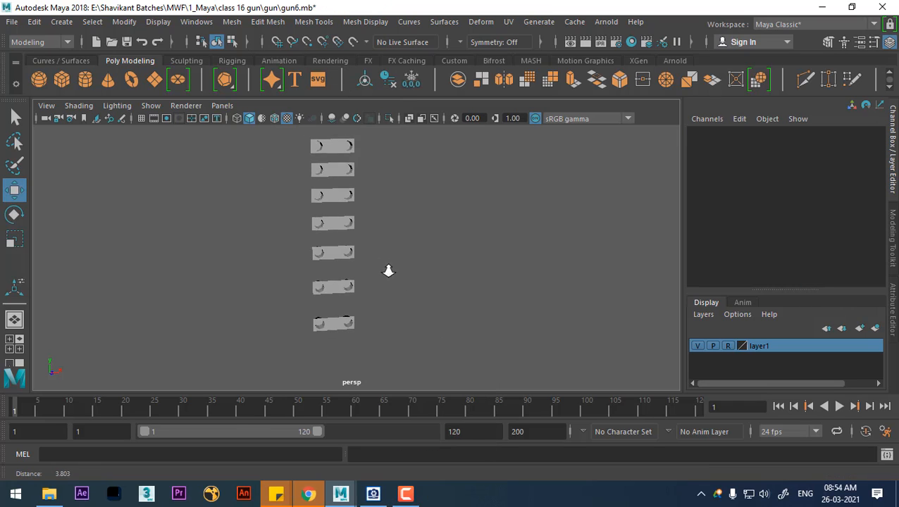
left_click_drag(386, 135, 317, 382)
right_click_drag(415, 169, 411, 413, "shift")
Bridge the facing border edges of the lowest two strips with Divisions set to 1
left_click_drag(415, 315, 377, 311, "alt")
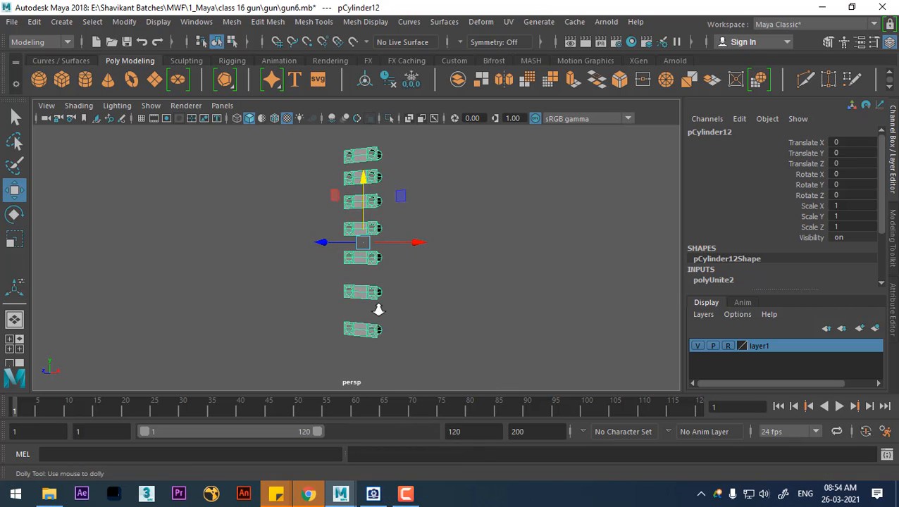
right_click_drag(377, 310, 401, 290, "alt")
left_click_drag(401, 290, 363, 313, "alt")
right_click_drag(364, 313, 485, 362, "alt")
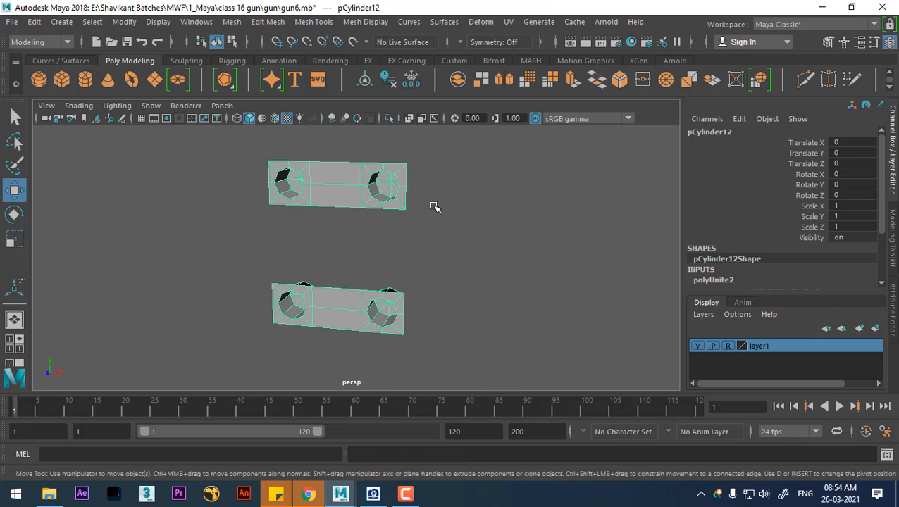
left_click_drag(417, 305, 375, 309, "alt")
middle_click_drag(375, 309, 440, 282, "alt")
right_click_drag(428, 268, 428, 79)
middle_click_drag(434, 171, 448, 243, "alt")
left_click(456, 238)
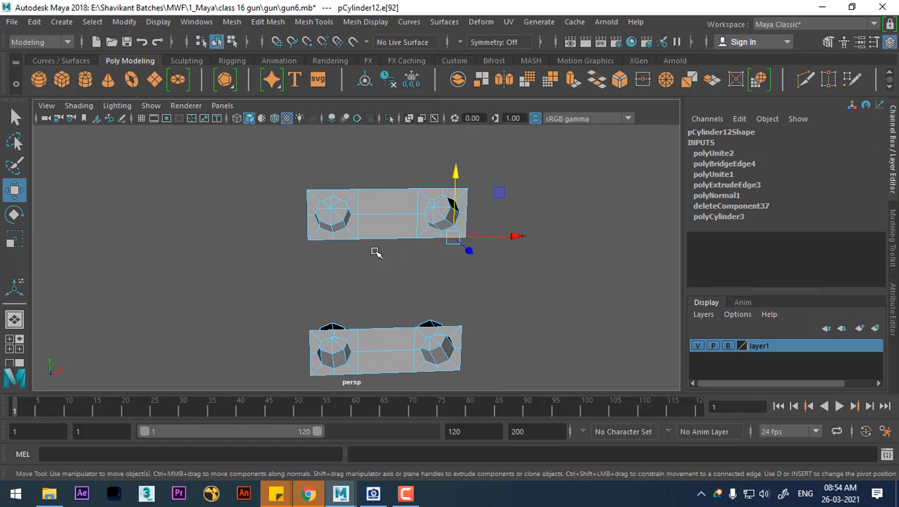
left_click(320, 240)
left_click(323, 328, "shift")
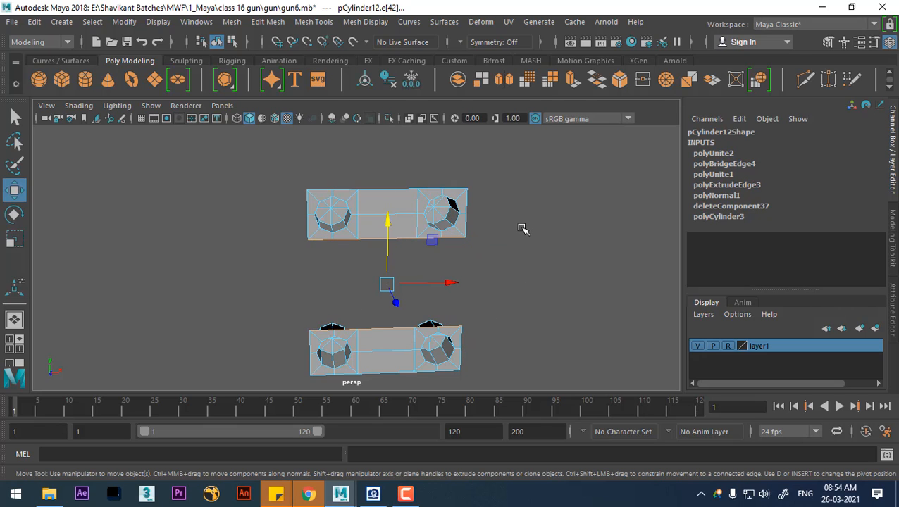
right_click_drag(521, 229, 499, 387, "shift")
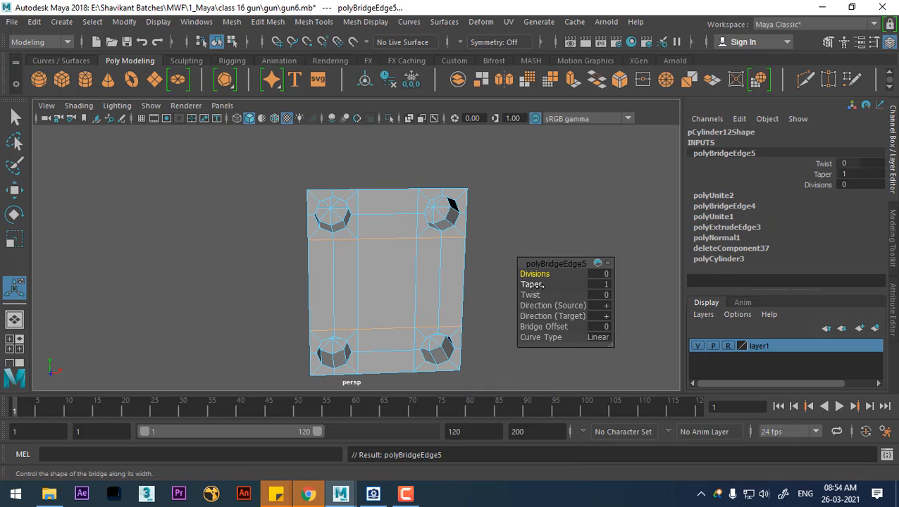
left_click_drag(545, 275, 551, 275)
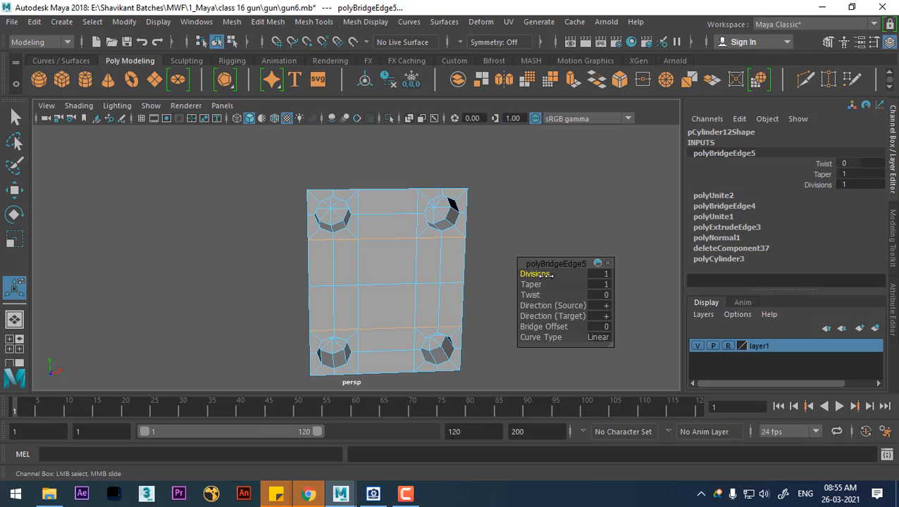
Bridge the gap between the second and third strips from the bottom, using 1 division
left_click_drag(411, 277, 402, 325, "alt")
right_click_drag(397, 295, 378, 221, "alt")
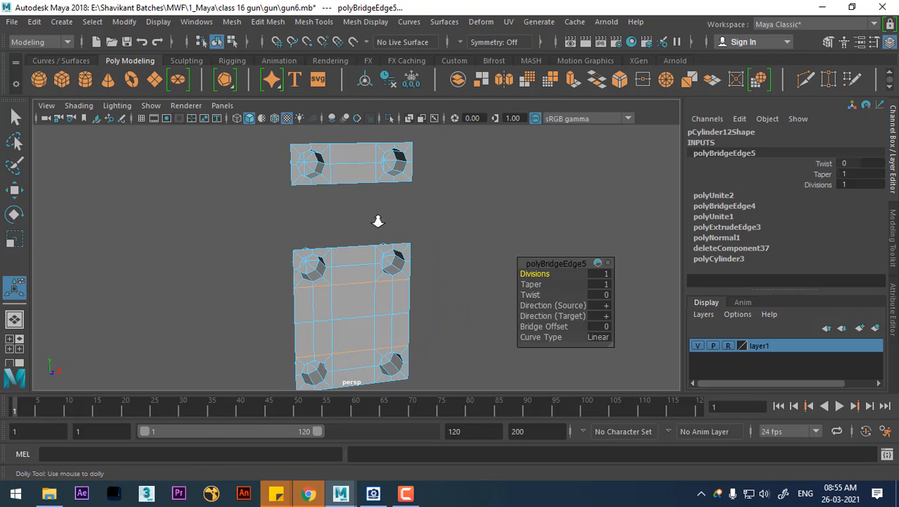
scroll(378, 221, "up", 2)
left_click(291, 175)
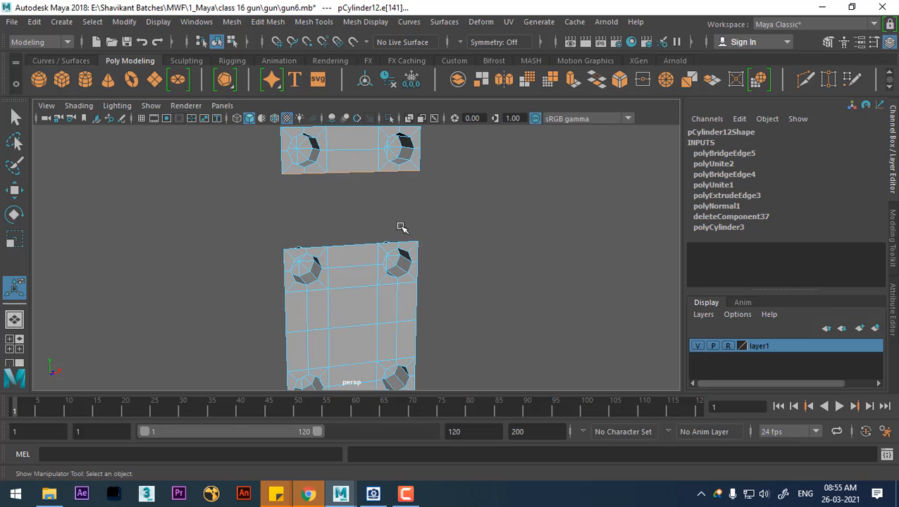
left_click(412, 241)
right_click_drag(485, 191, 484, 349, "shift")
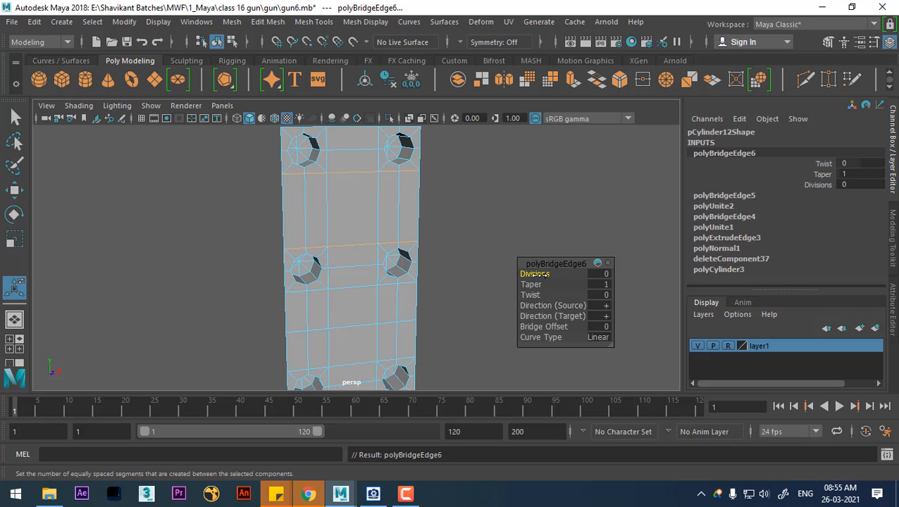
middle_click_drag(381, 224, 422, 315)
Bridge the facing edges of the third and fourth strips from the bottom with 1 division
right_click_drag(371, 114, 440, 97)
middle_click_drag(397, 181, 420, 250, "alt")
right_click_drag(404, 224, 406, 76)
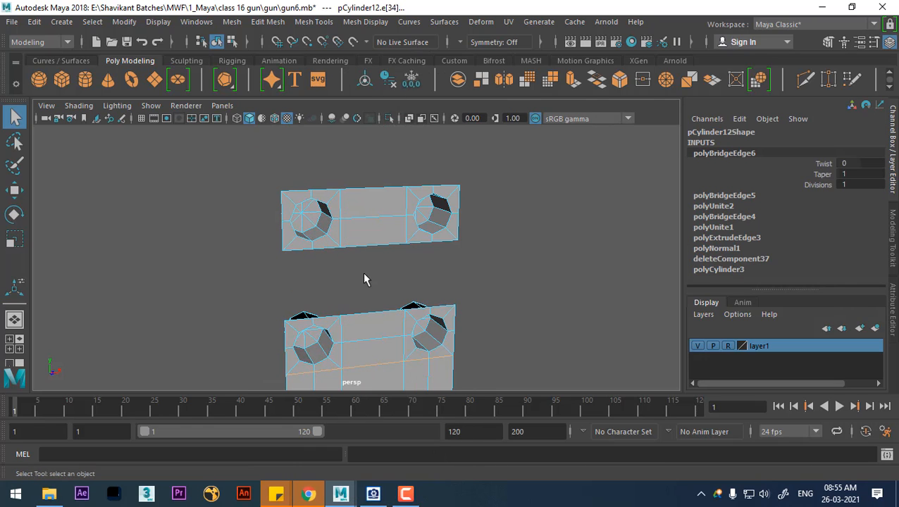
left_click(297, 259)
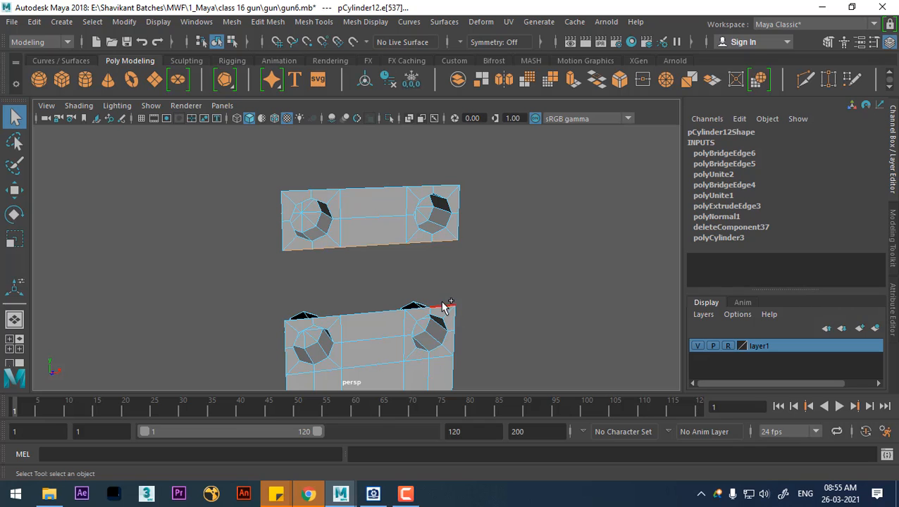
right_click_drag(591, 226, 552, 381, "shift")
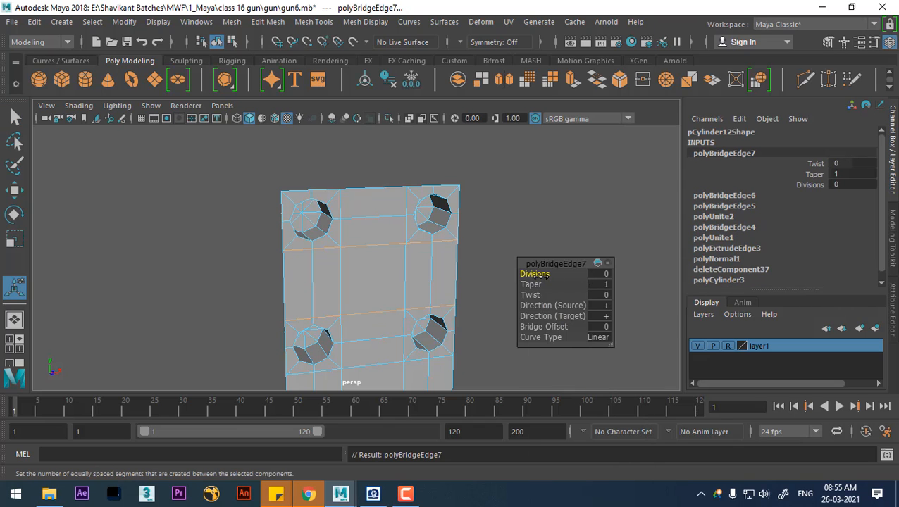
left_click_drag(537, 275, 543, 276)
Bridge the fourth strip from the bottom to the fifth along their facing edges, using 1 division
middle_click_drag(414, 257, 415, 349, "alt")
scroll(427, 251, "down", 2)
scroll(395, 236, "up", 1)
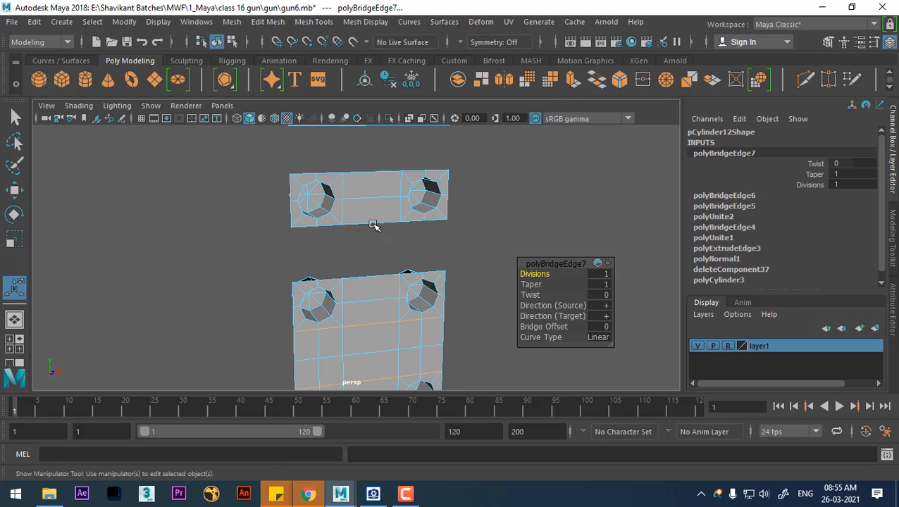
left_click(302, 227)
scroll(458, 223, "up", 2)
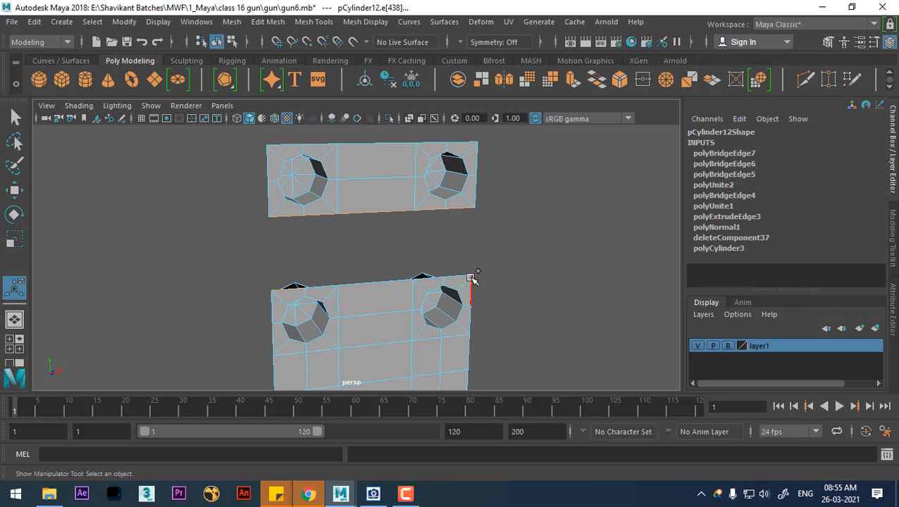
right_click(551, 227, "shift")
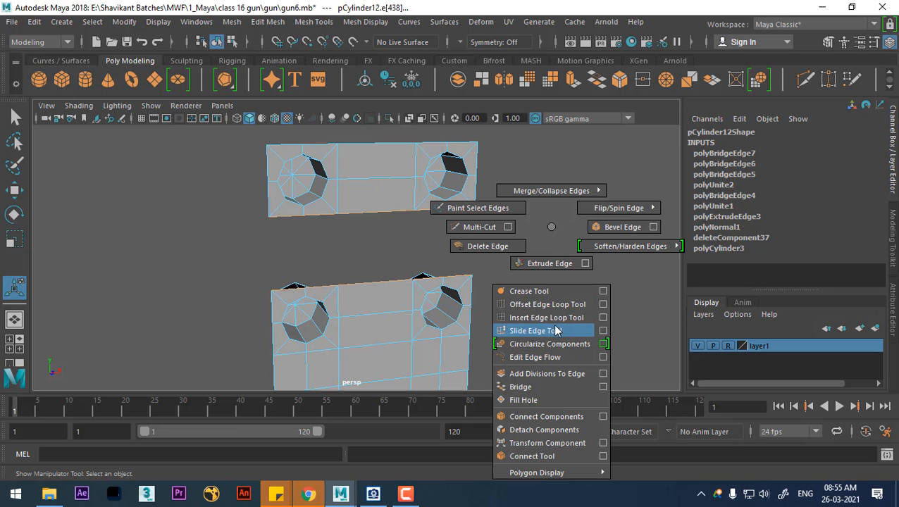
left_click(553, 388)
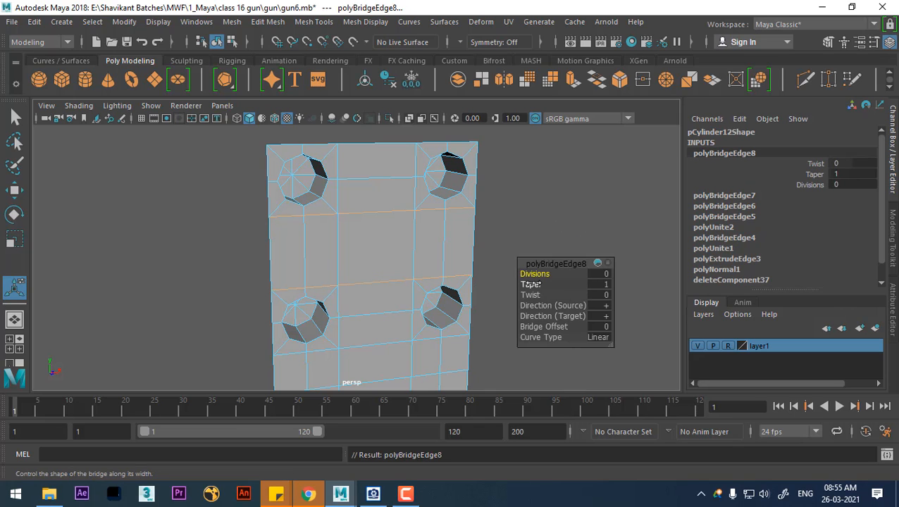
left_click_drag(537, 277, 541, 276)
Bridge the facing edges of the fifth and sixth strips from the bottom with Divisions set to 1
middle_click_drag(453, 224, 438, 309, "alt")
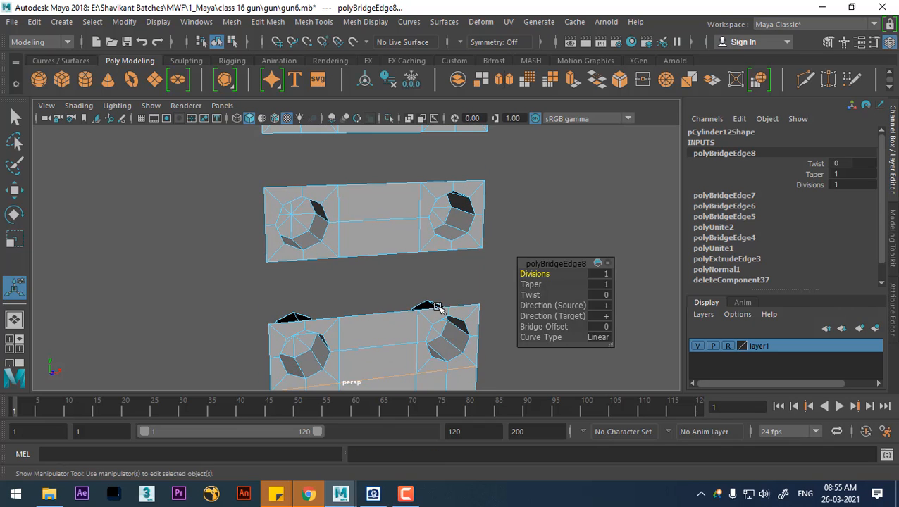
left_click(289, 261)
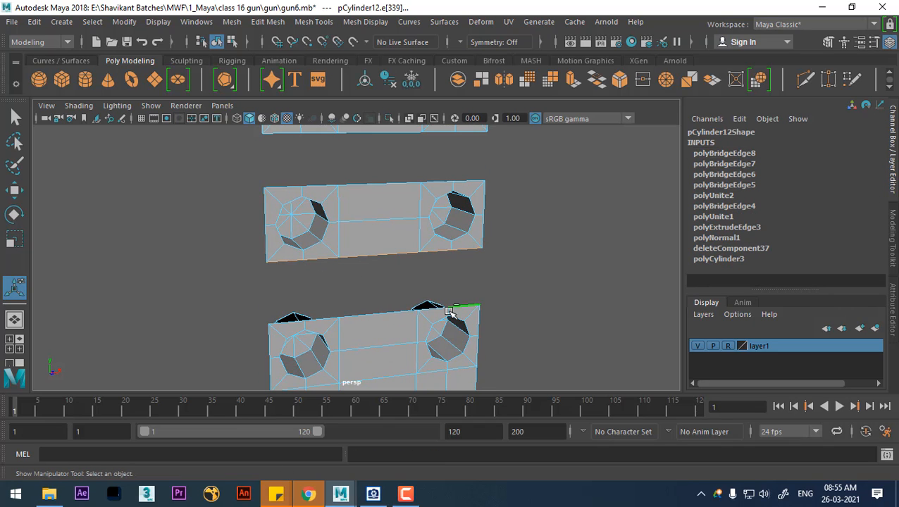
right_click(567, 244, "shift")
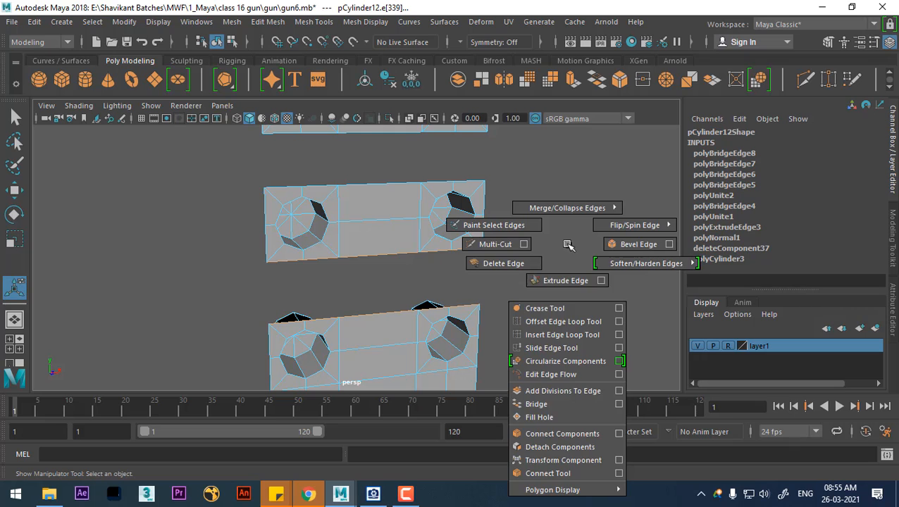
left_click(578, 410)
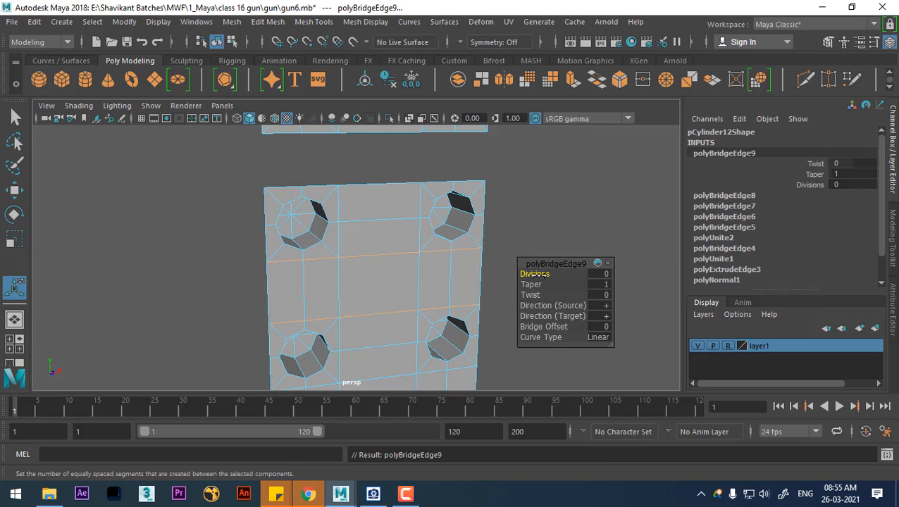
left_click_drag(536, 274, 370, 272)
Bridge the sixth strip to the topmost strip along their facing edges, using 1 division
scroll(371, 273, "up", 2)
left_click(270, 241)
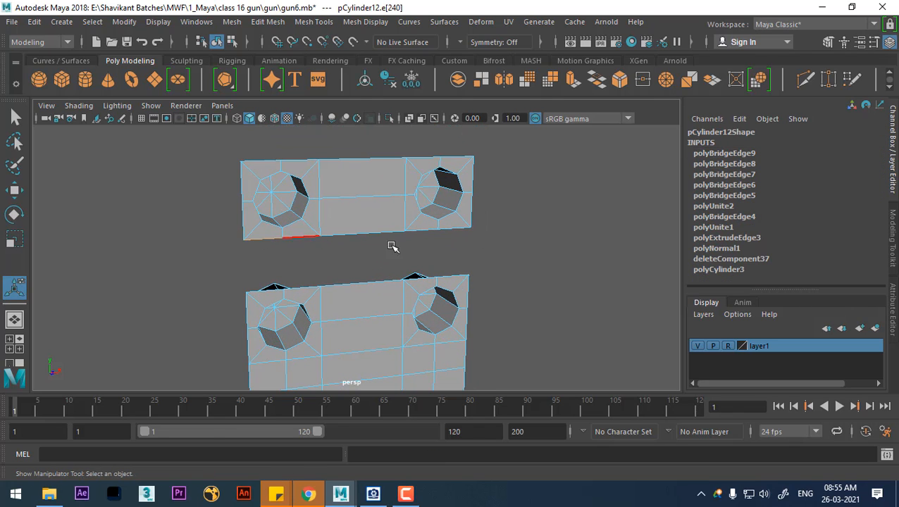
left_click(458, 276, "shift")
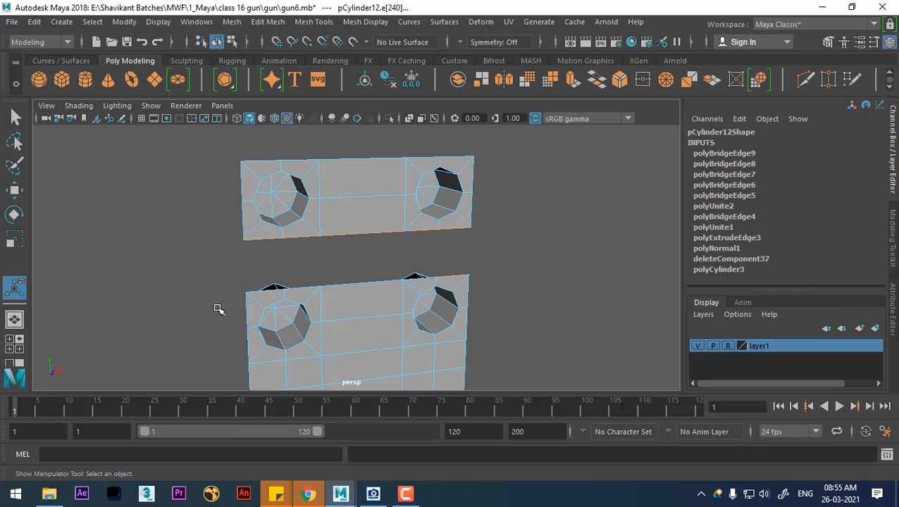
right_click_drag(537, 222, 511, 376, "shift")
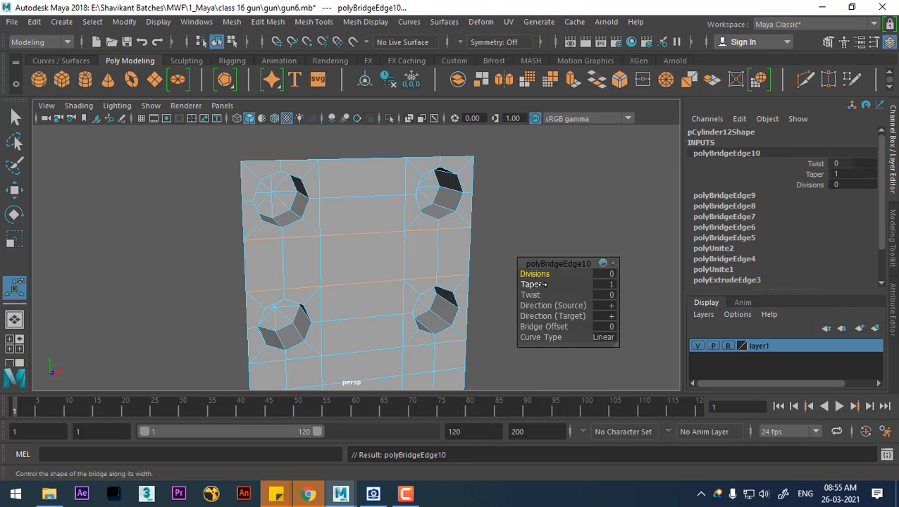
left_click_drag(535, 273, 543, 273)
Return to object mode and select the joined hole plate as a whole object
right_click_drag(392, 296, 270, 146, "alt")
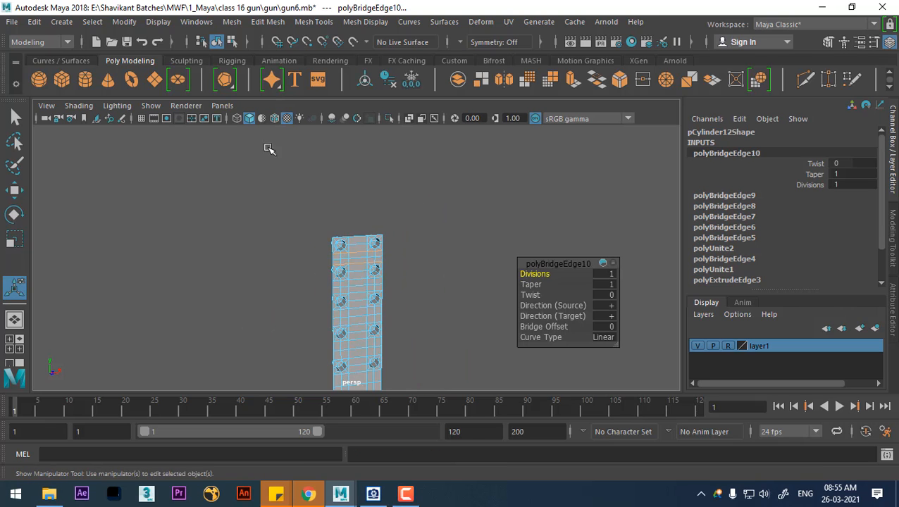
right_click_drag(400, 358, 379, 337, "alt")
left_click_drag(379, 337, 319, 251, "alt")
middle_click_drag(325, 155, 308, 219, "alt")
right_click_drag(308, 219, 398, 310, "alt")
middle_click_drag(363, 292, 405, 385, "alt")
right_click_drag(322, 225, 420, 95)
right_click_drag(334, 209, 391, 95)
left_click(422, 207)
middle_click_drag(421, 208, 311, 229, "alt")
left_click(315, 237)
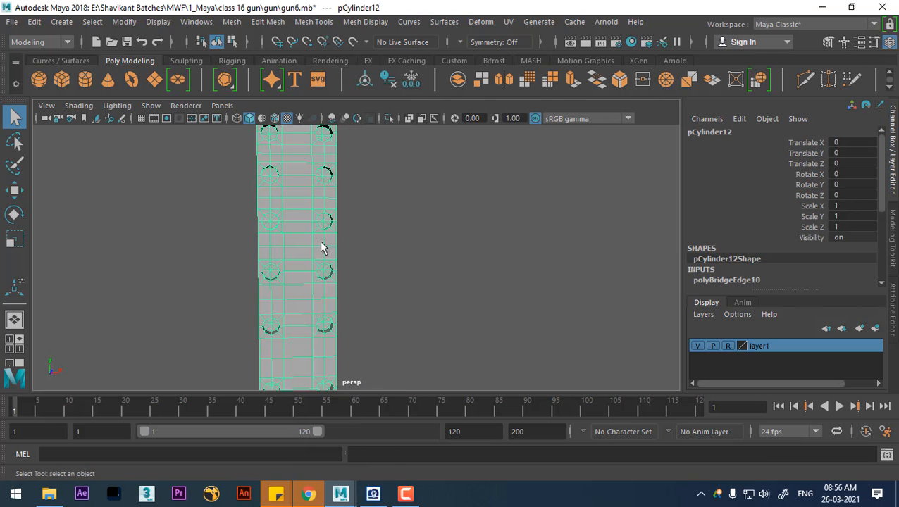
Preview the hole plate smoothed and show the last hidden objects to compare it with the reference image
left_click_drag(376, 279, 371, 268, "alt")
left_click(454, 294)
left_click_drag(454, 293, 492, 331, "alt")
middle_click_drag(492, 331, 485, 268, "alt")
left_click_drag(486, 269, 416, 269, "alt")
mouse_move(416, 269)
middle_mouse_down("alt")
mouse_move(442, 307)
mouse_move(414, 281)
middle_mouse_up("alt")
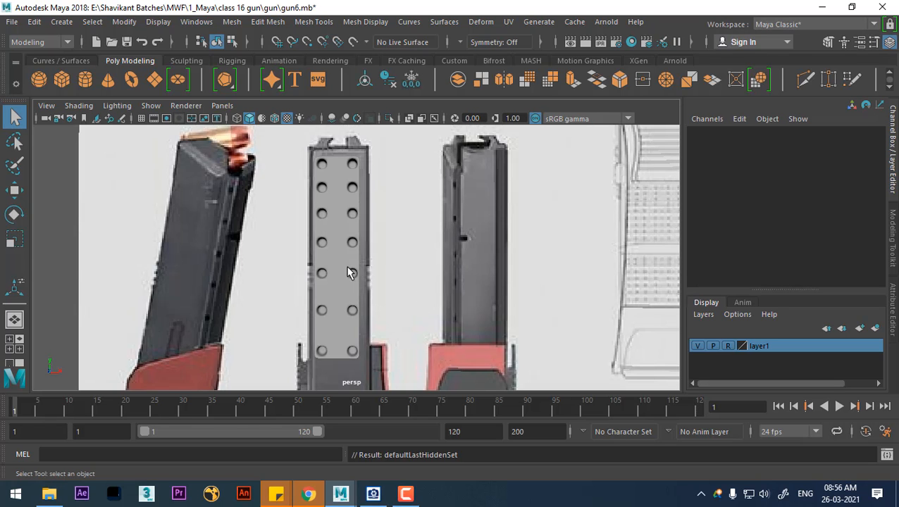
Switch to the front view and unhide all hidden objects in the scene
left_click(346, 274)
key("space")
left_click_drag(421, 253, 425, 285)
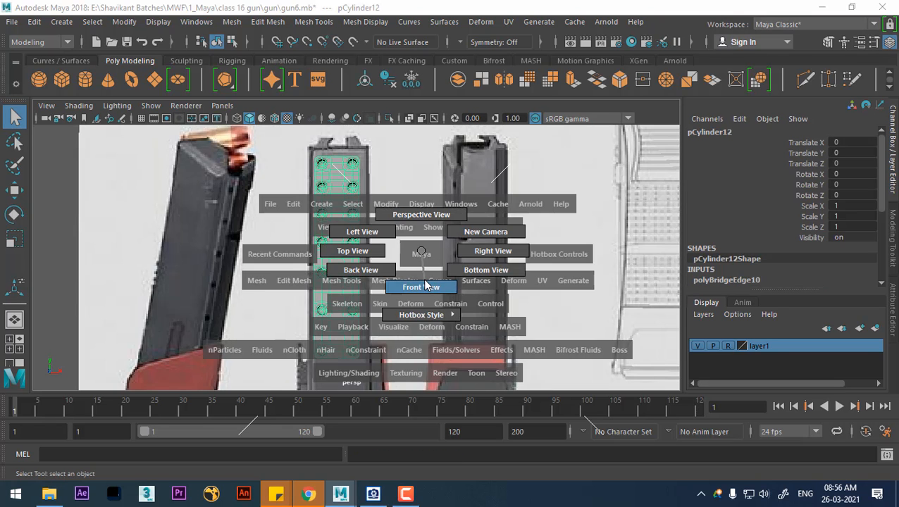
scroll(440, 303, "up", 6)
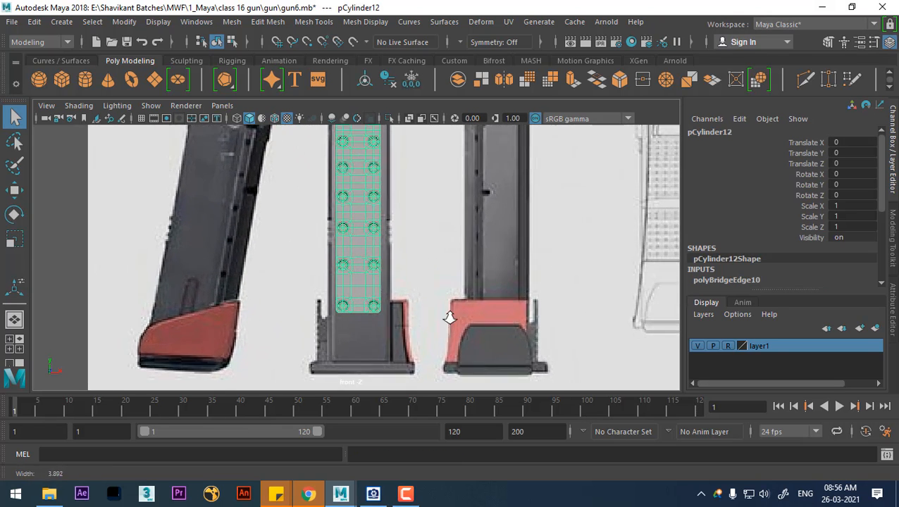
middle_click_drag(449, 318, 415, 251, "alt")
left_click(376, 313)
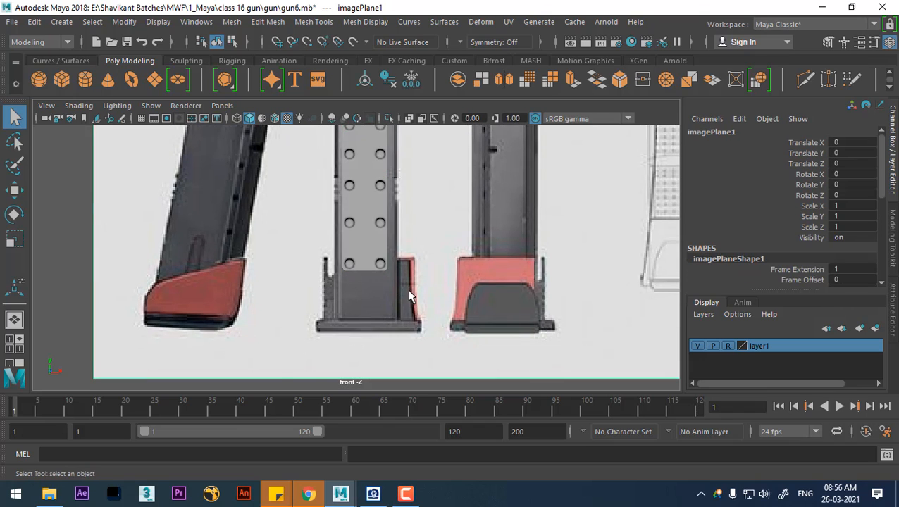
left_click(158, 22)
mouse_move(234, 105)
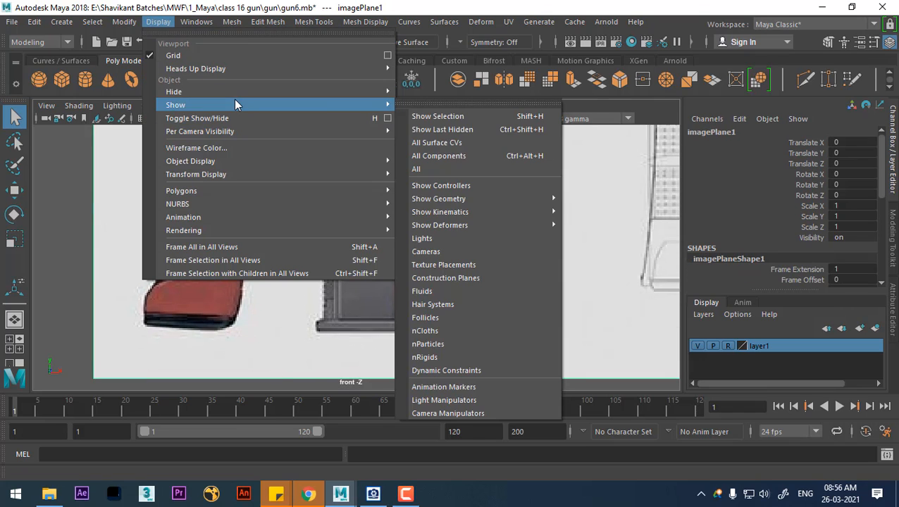
left_click(424, 171)
Select the magazine body box together with the hole plate and turn off their smooth preview
left_click(381, 293)
scroll(377, 295, "up", 4)
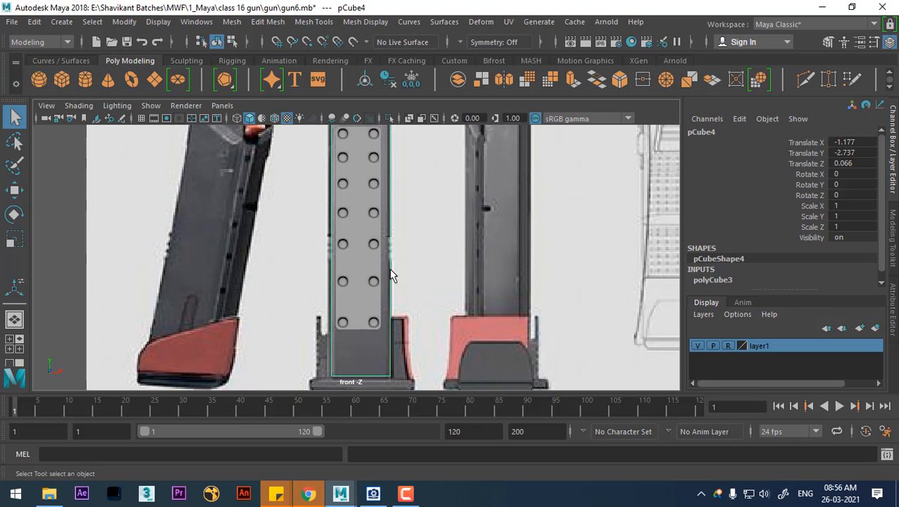
left_click(407, 267)
left_click_drag(336, 303, 349, 325)
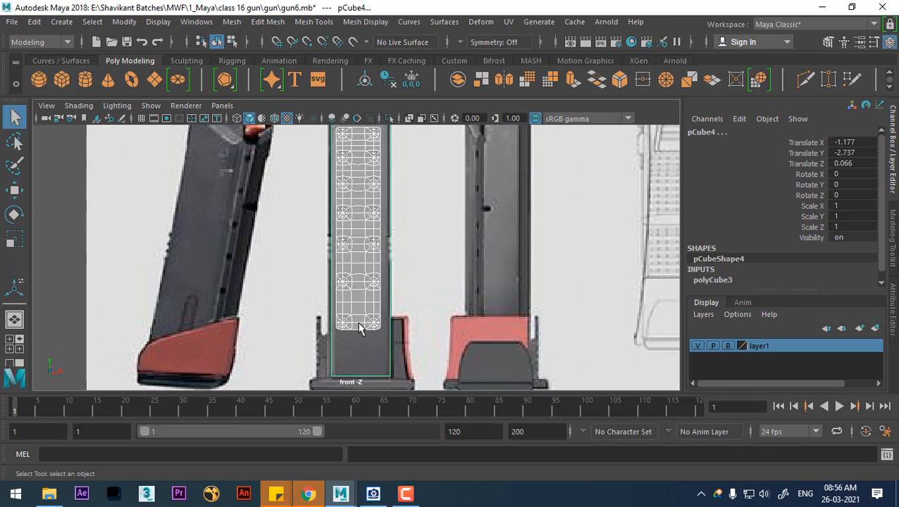
key("1")
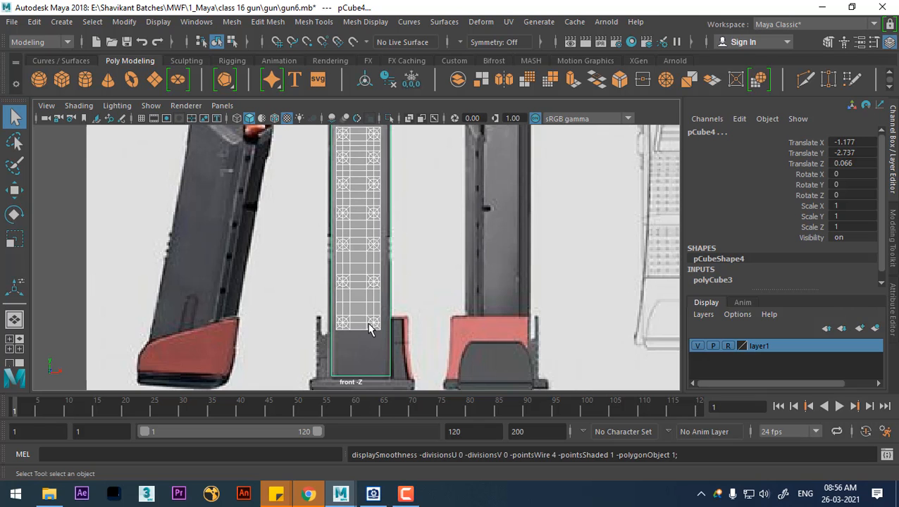
scroll(380, 357, "up", 3)
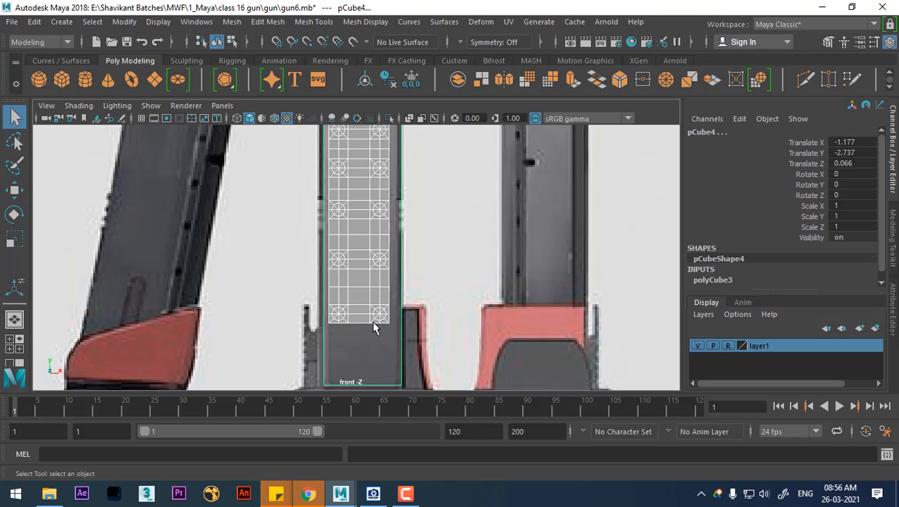
Compare the magazine body box and hole plate with the reference image, and hide everything except these two objects
middle_click_drag(374, 319, 444, 327, "alt")
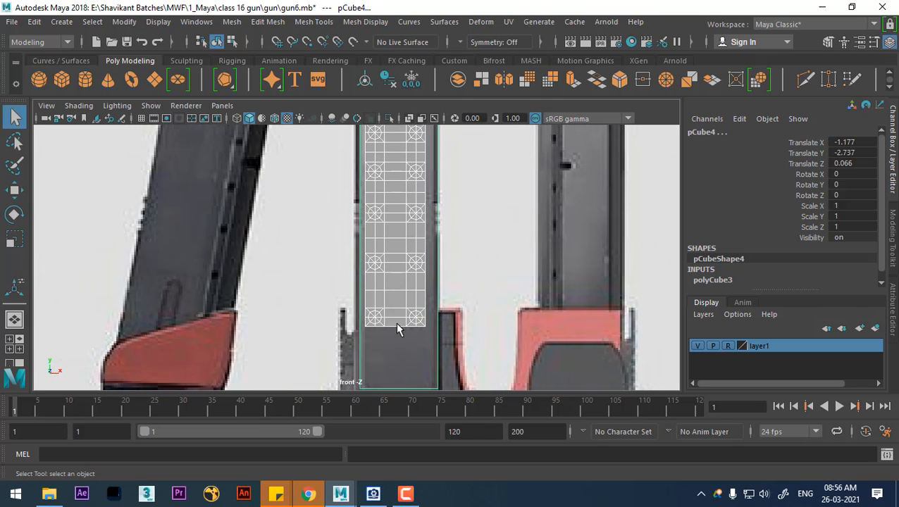
scroll(398, 318, "down", 5)
scroll(415, 334, "up", 1)
middle_click_drag(397, 301, 409, 362, "alt")
middle_click_drag(499, 294, 478, 253, "alt")
middle_click_drag(405, 343, 410, 356, "alt")
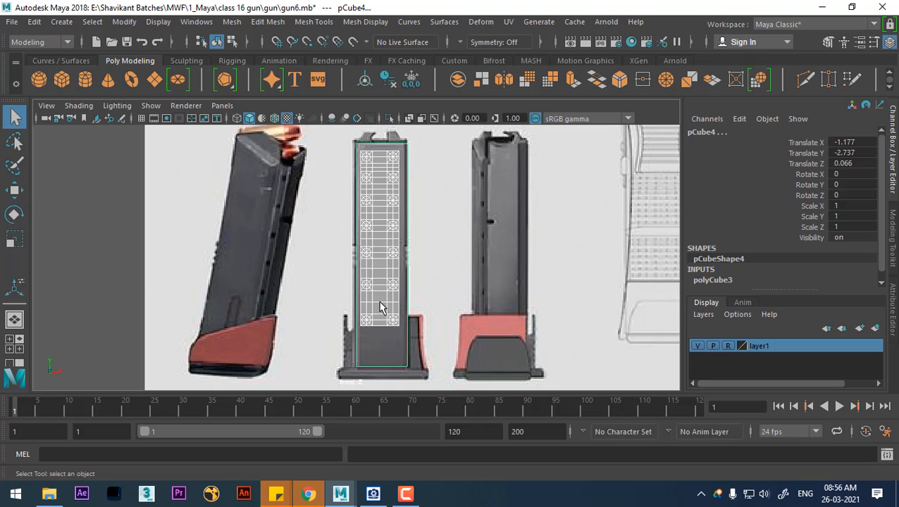
scroll(395, 310, "up", 3)
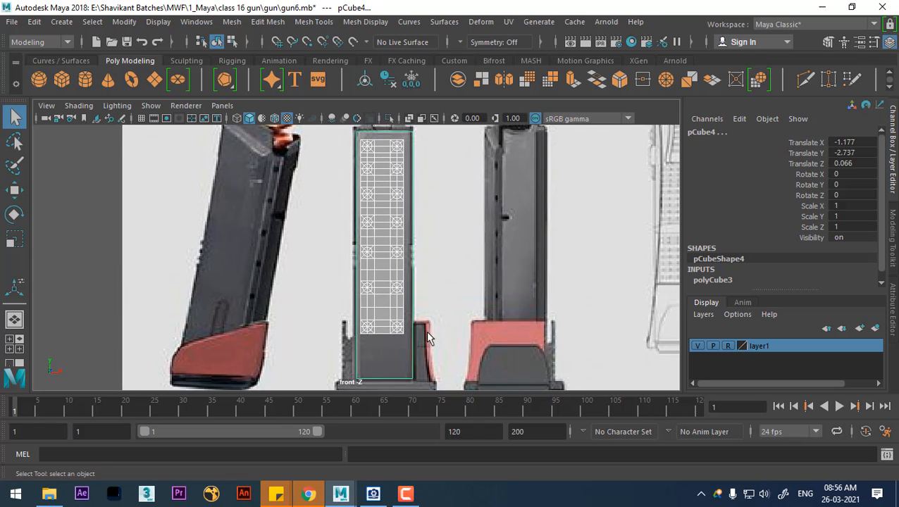
key("alt+h")
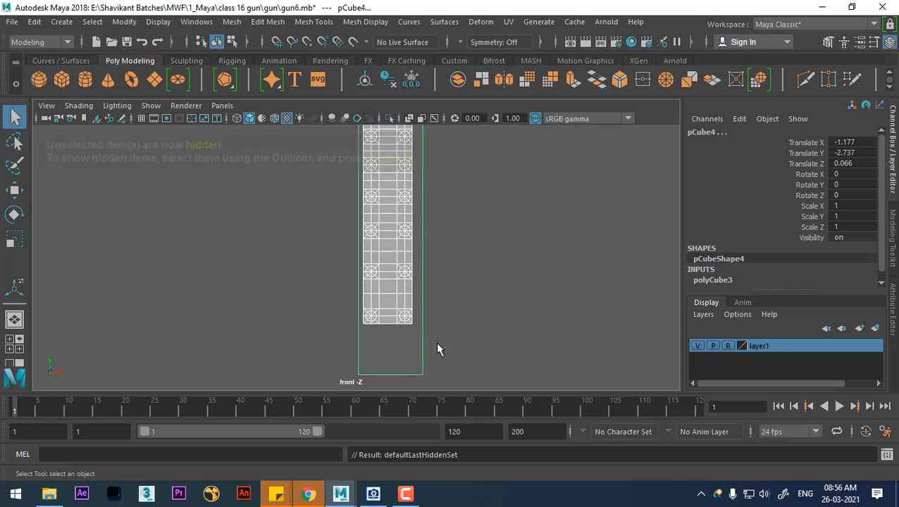
Switch to the top view and frame the magazine body box and hole plate
left_click_drag(437, 344, 471, 307, "alt")
key("space")
left_click_drag(465, 310, 413, 285, "alt")
key("space")
left_click_drag(468, 233, 362, 236)
scroll(415, 316, "up", 1)
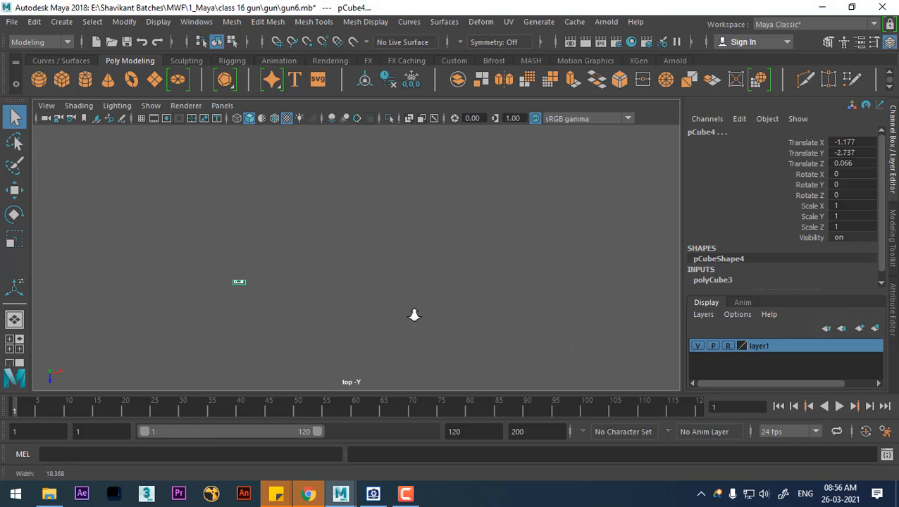
key("f")
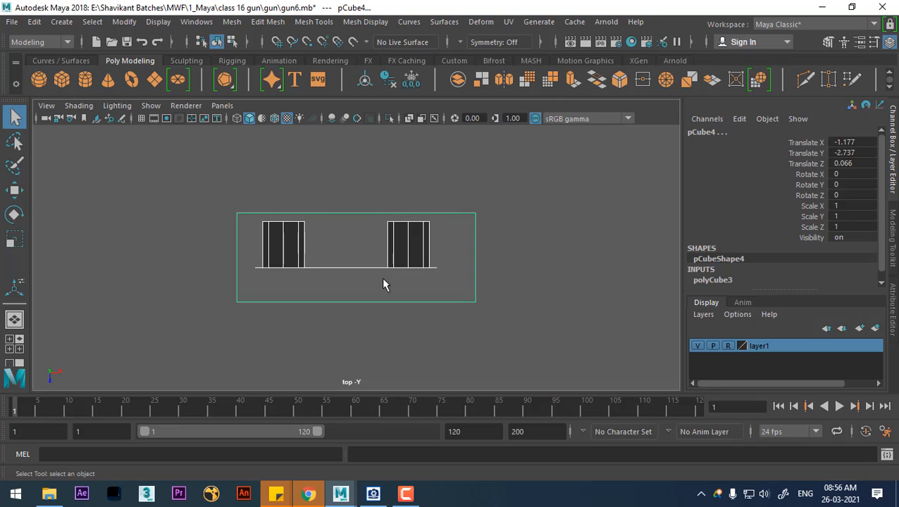
Select only the hole plate and move it forward about 0.05 in Z, flush with the body box's front face
left_click_drag(413, 248, 411, 260)
left_click_drag(490, 189, 454, 266, "ctrl")
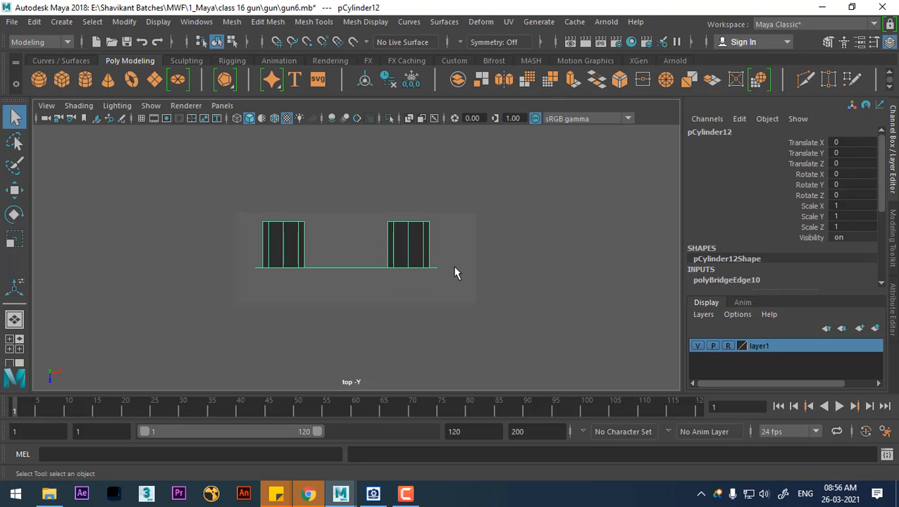
key("w")
left_click_drag(348, 311, 337, 346)
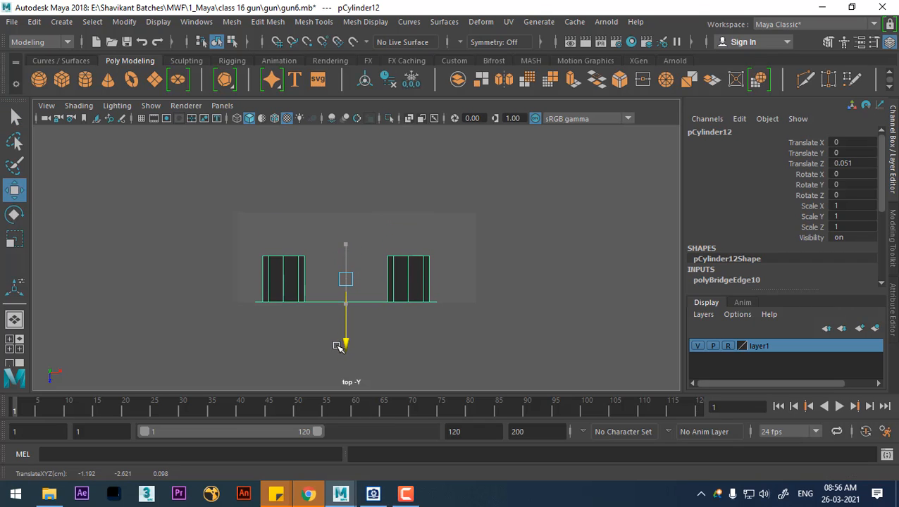
right_click_drag(353, 326, 398, 347, "alt")
middle_click_drag(359, 284, 393, 235, "alt")
right_click_drag(393, 235, 528, 390, "alt")
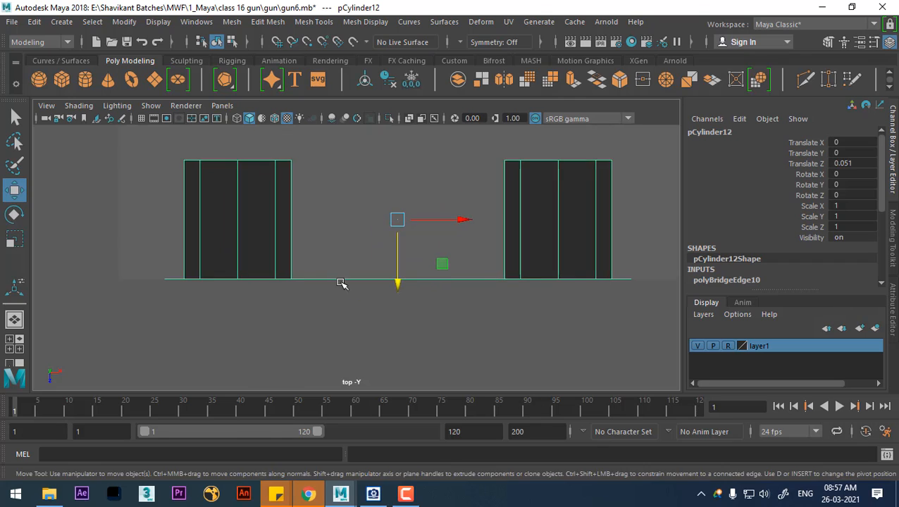
middle_click_drag(341, 283, 382, 318, "alt")
right_click_drag(408, 319, 449, 342, "alt")
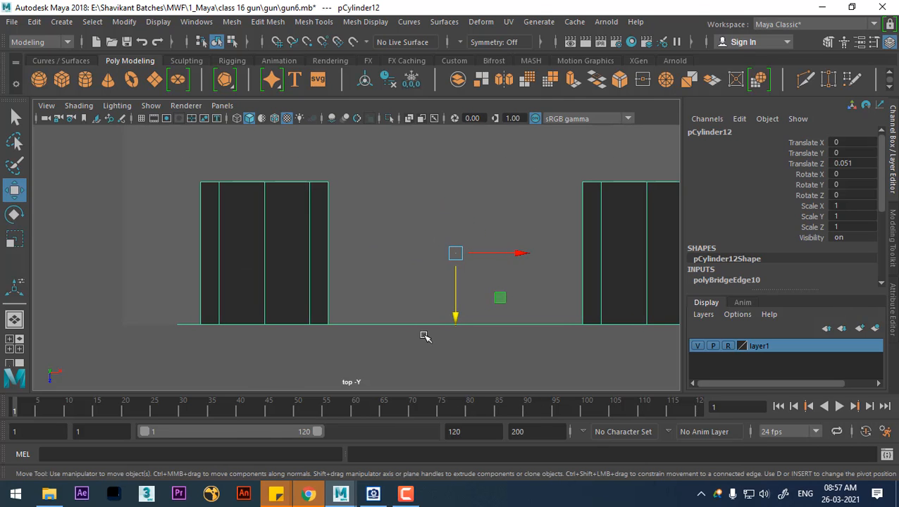
In the front view, select the hole plate's outer border edges and extrude them
key("space")
left_click_drag(446, 336, 451, 372)
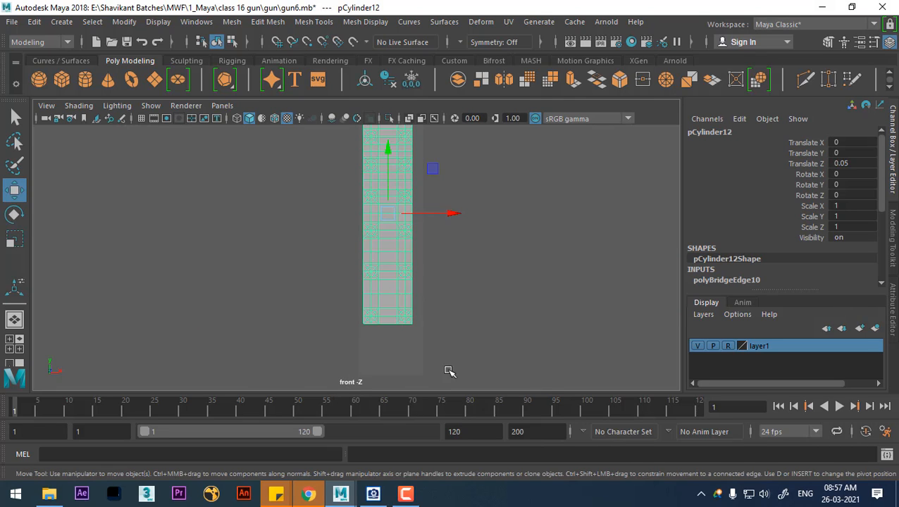
right_click_drag(467, 365, 470, 361, "alt")
middle_click_drag(455, 263, 403, 282, "alt")
right_click_drag(403, 281, 422, 284, "alt")
middle_click_drag(424, 278, 447, 332, "alt")
right_click_drag(503, 203, 503, 79)
left_click(361, 144)
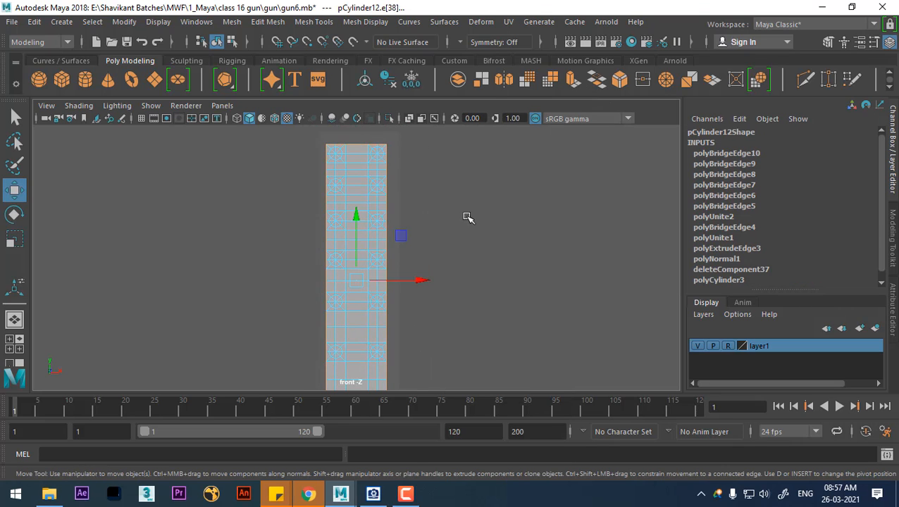
right_click_drag(467, 184, 454, 221, "shift")
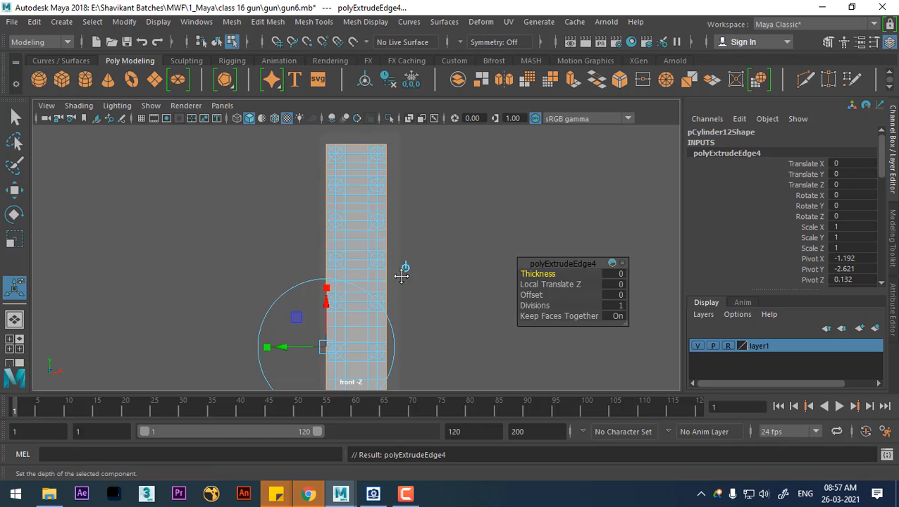
Try offsetting the extruded border with thickness -0.5 and local translate Z 1.35, and undo both values
middle_click_drag(429, 265, 433, 277, "alt")
key("alt+v")
key("alt+v")
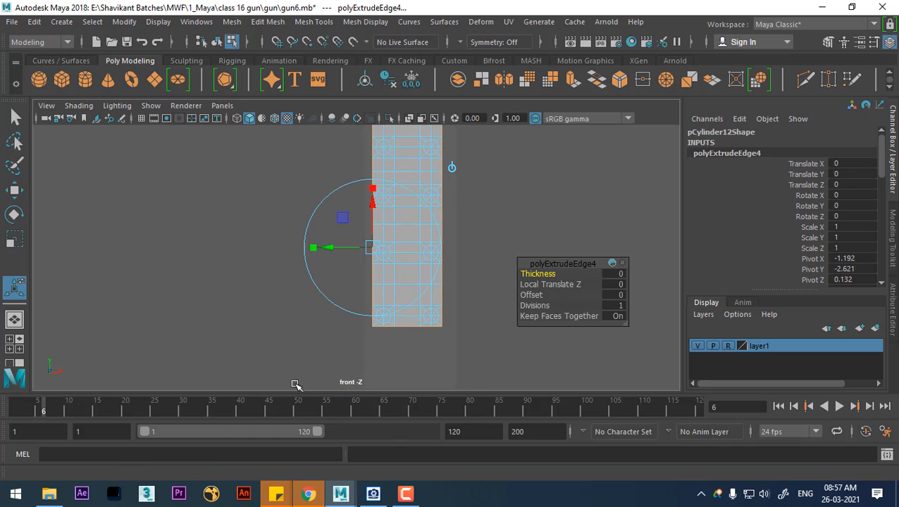
scroll(387, 324, "up", 1)
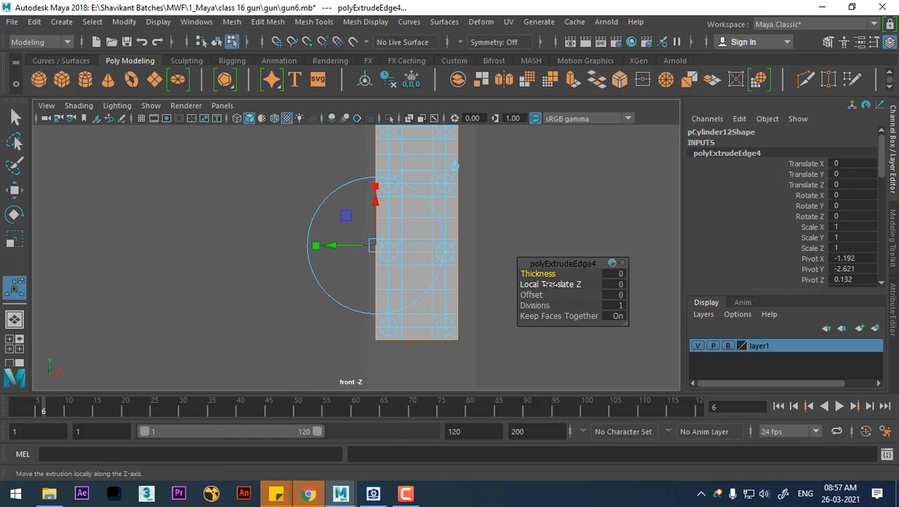
mouse_move(553, 285)
left_mouse_down()
mouse_move(570, 284)
mouse_move(547, 274)
left_mouse_up()
key("space")
left_click_drag(489, 299, 480, 219)
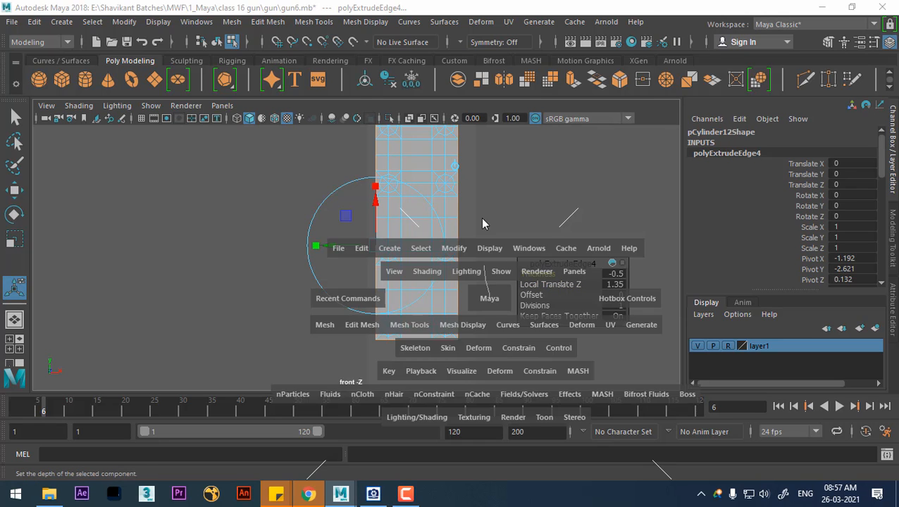
left_click_drag(451, 271, 424, 289, "alt")
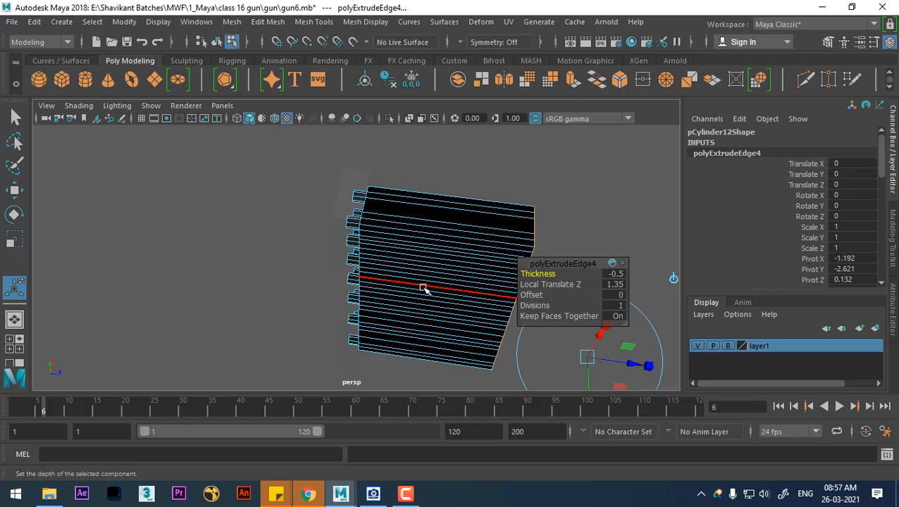
key("ctrl+z")
key("ctrl+z")
key("ctrl+z")
key("ctrl+z")
key("ctrl+z")
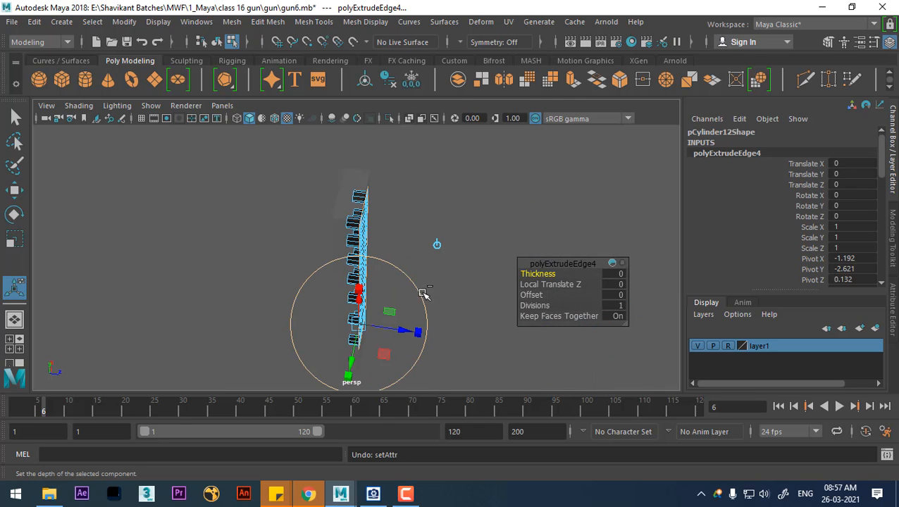
Scale the extruded border edges slightly outward in X in the front view to form side margins beside the holes
left_click_drag(424, 306, 391, 355, "alt")
key("r")
key("space")
scroll(410, 279, "up", 1)
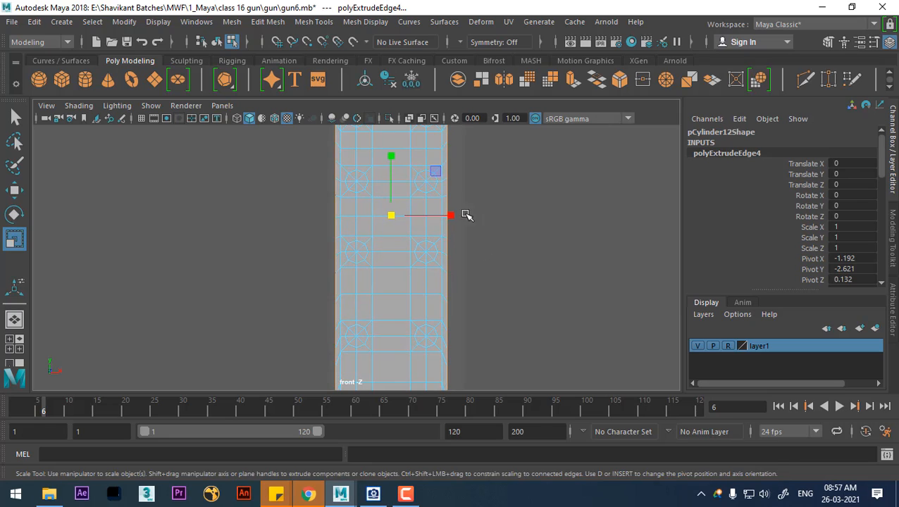
left_click_drag(448, 216, 452, 217)
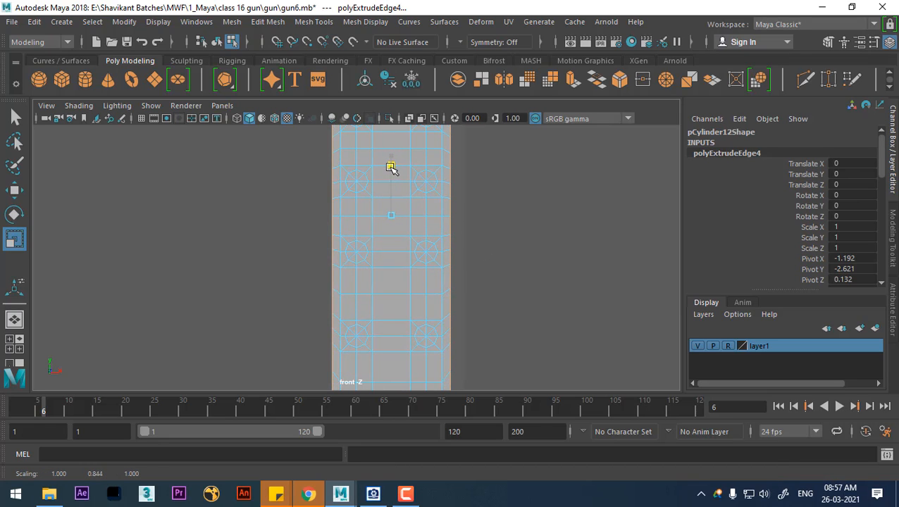
Scale the extruded border edges slightly outward in Y to form narrow margins above and below the holes
left_click_drag(392, 165, 391, 166)
scroll(434, 229, "down", 5)
middle_click_drag(405, 230, 412, 239, "alt")
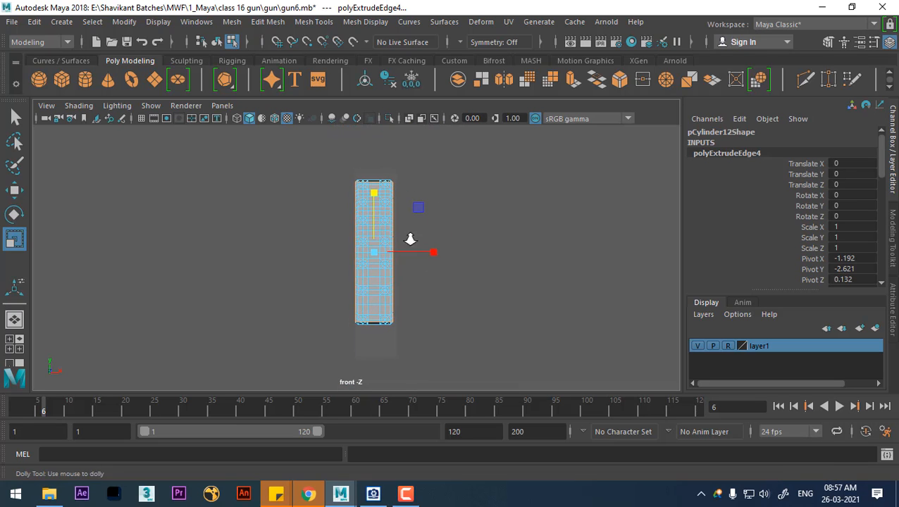
right_click_drag(411, 238, 473, 358, "alt")
right_click_drag(421, 260, 450, 297, "alt")
middle_click_drag(455, 298, 453, 243, "alt")
right_click_drag(452, 243, 458, 262, "alt")
middle_click_drag(433, 261, 459, 411, "alt")
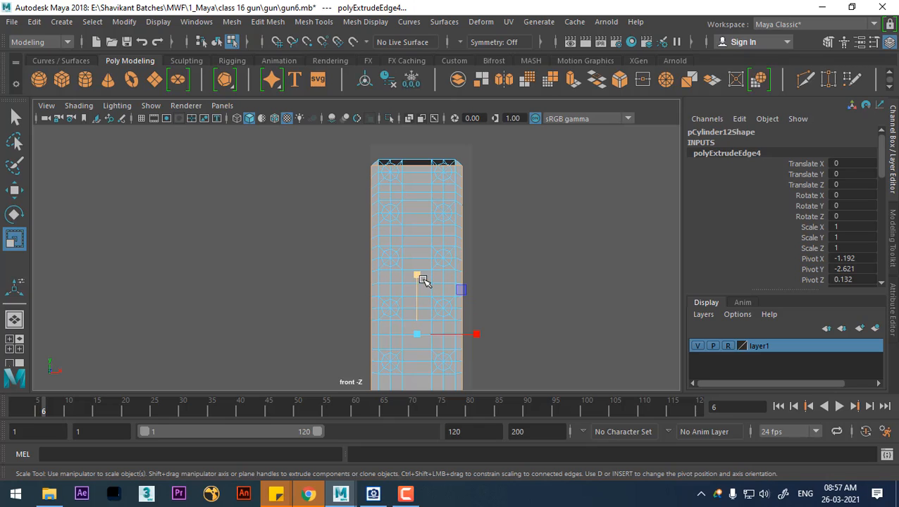
left_click_drag(417, 277, 417, 271)
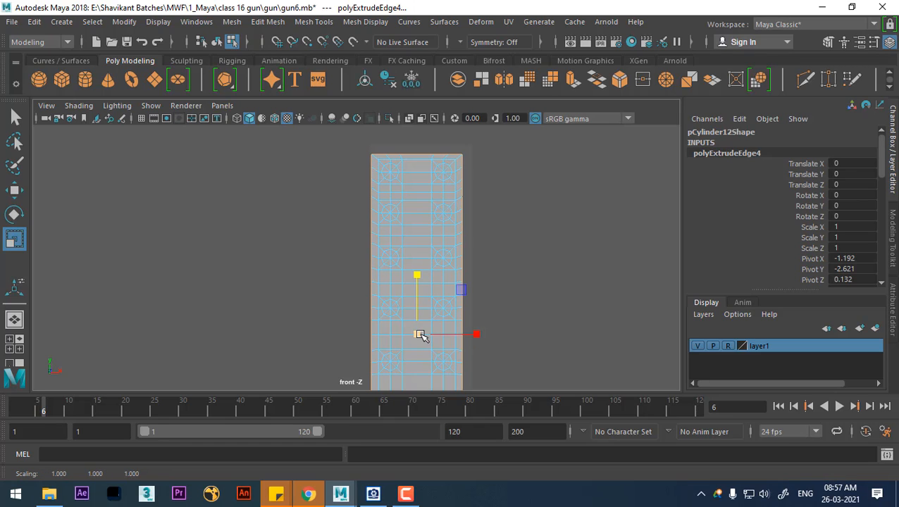
Select the plate's top border edges and extrude them up to the top of the magazine body box
middle_click_drag(488, 335, 502, 268, "alt")
right_click_drag(494, 296, 425, 320, "alt")
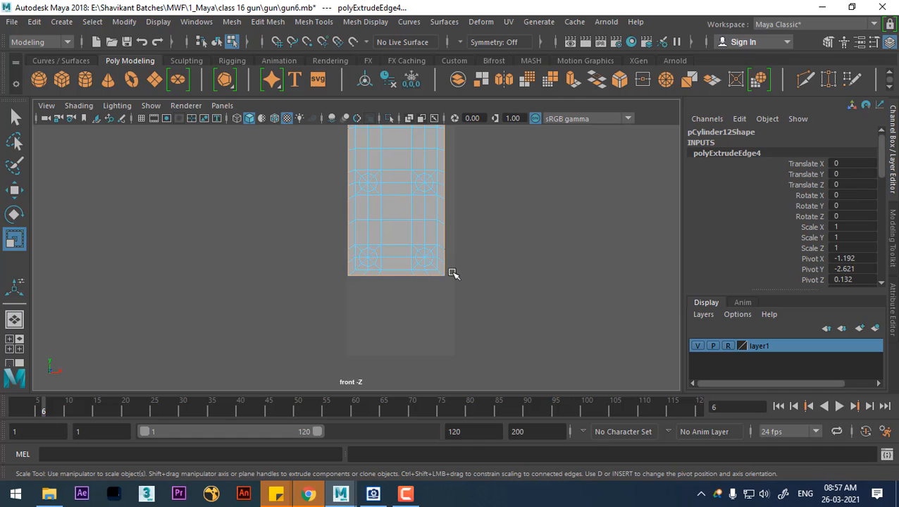
right_click_drag(452, 274, 478, 272, "alt")
right_click_drag(403, 203, 428, 233, "alt")
middle_click_drag(427, 242, 431, 298, "alt")
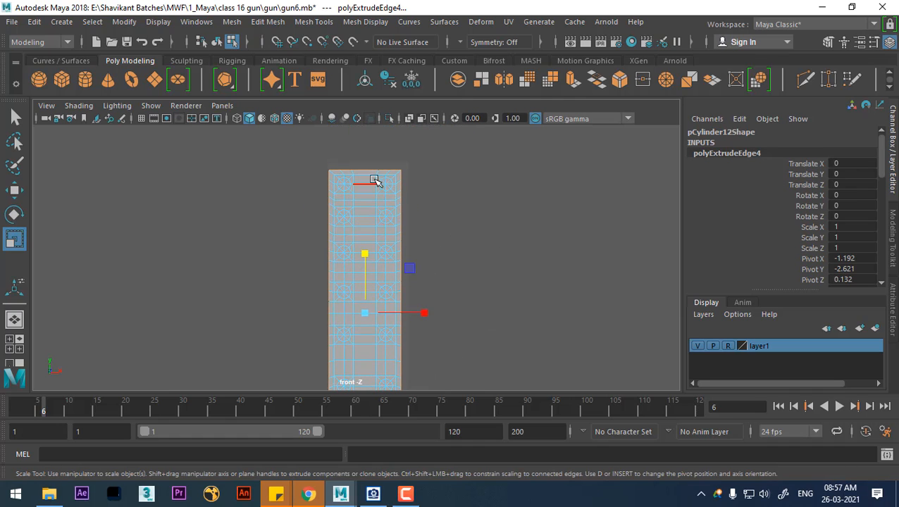
right_click_drag(395, 198, 421, 183, "alt")
left_click(408, 146)
middle_click_drag(405, 143, 412, 263, "alt")
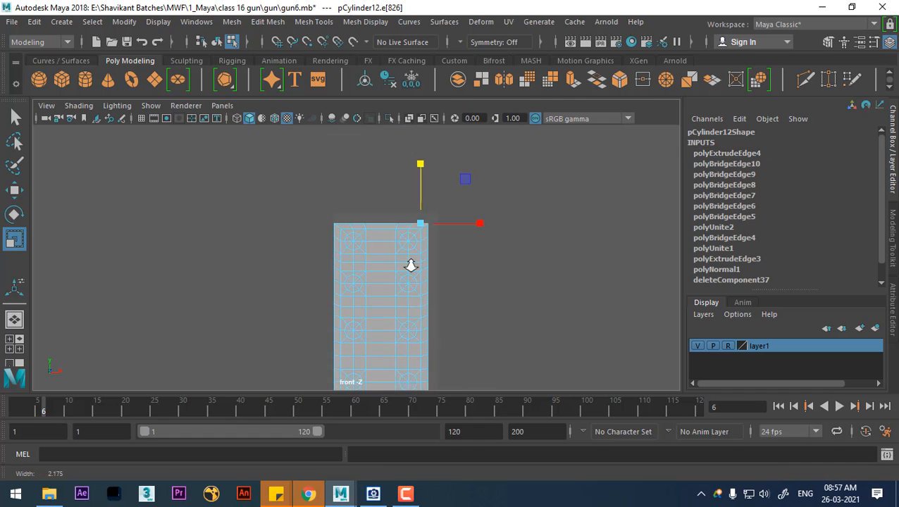
right_click_drag(411, 262, 384, 252, "alt")
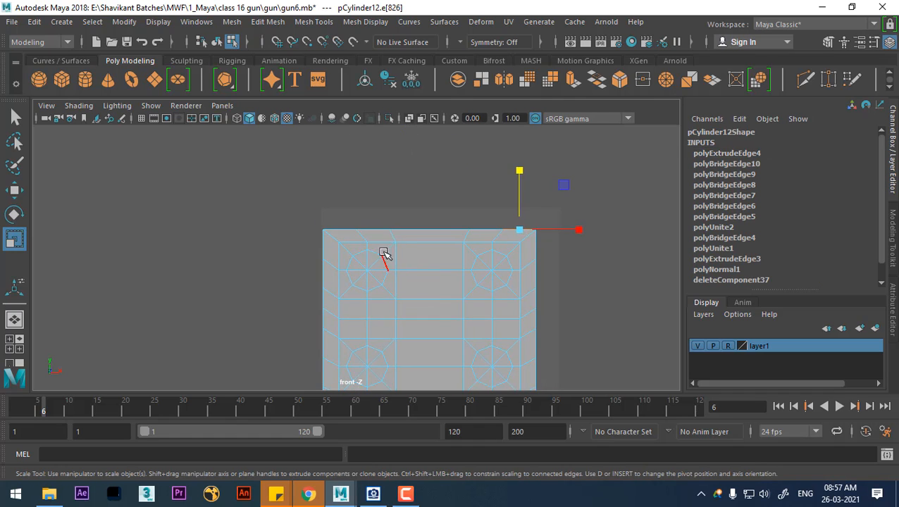
left_click(343, 233)
key("w")
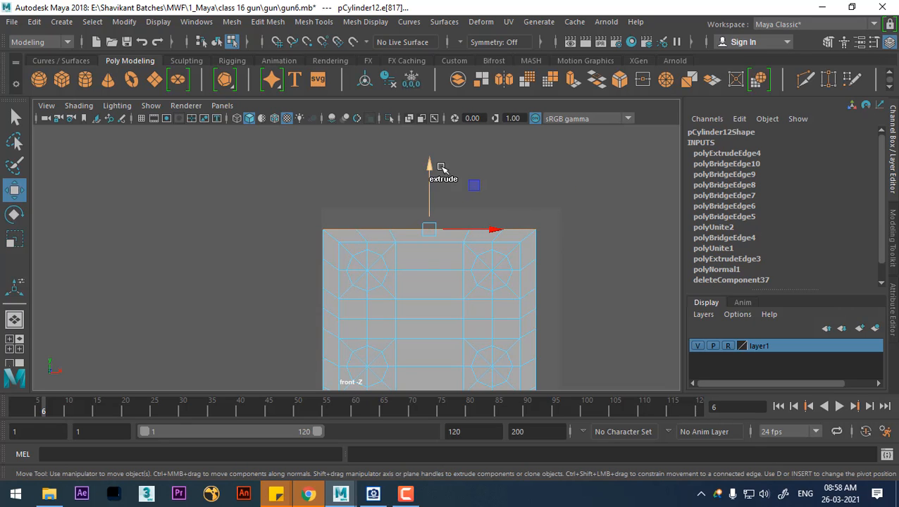
left_click_drag(427, 161, 428, 144, "shift")
Select the plate's right border edges and extrude them outward to the right side of the magazine body box
left_click(537, 223)
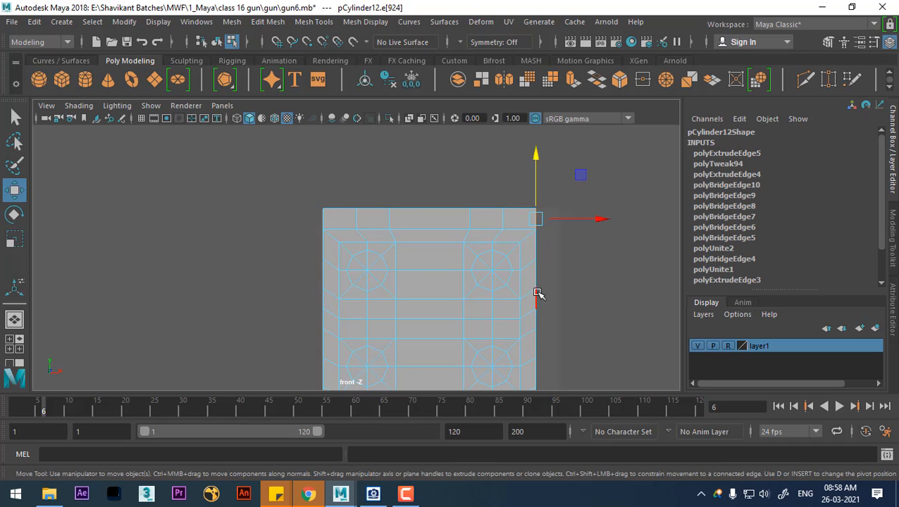
middle_click_drag(554, 377, 494, 306, "alt")
right_click_drag(495, 306, 483, 434, "alt")
middle_click_drag(421, 349, 397, 254, "alt")
right_click_drag(397, 255, 431, 285, "alt")
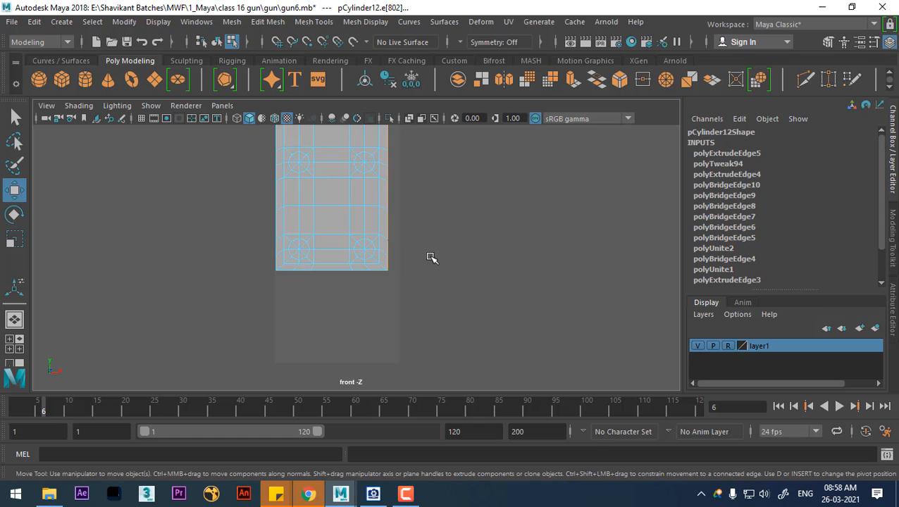
key("ctrl+z")
key("ctrl+z")
left_click_drag(463, 253, 471, 252, "shift")
key("ctrl+z")
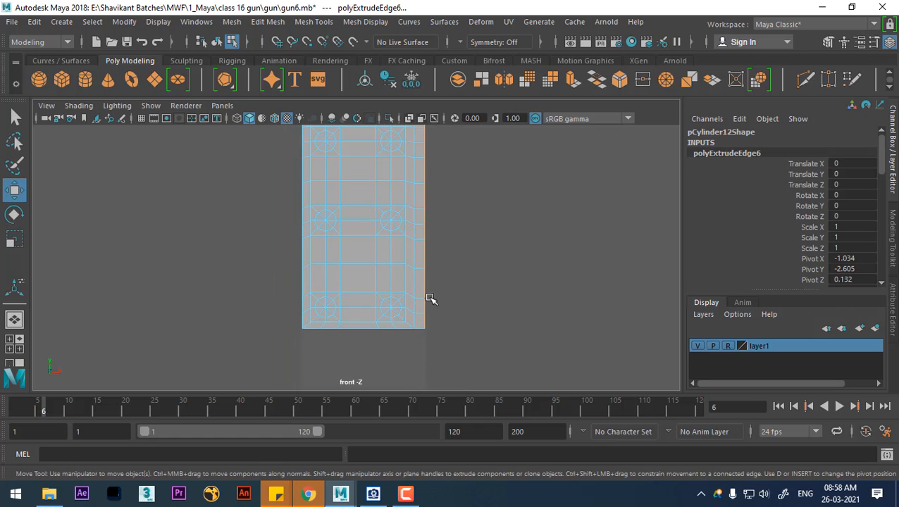
Select the plate's bottom border edges and extrude them down to the bottom of the magazine body box
left_click(452, 280)
middle_click_drag(345, 307, 376, 286, "alt")
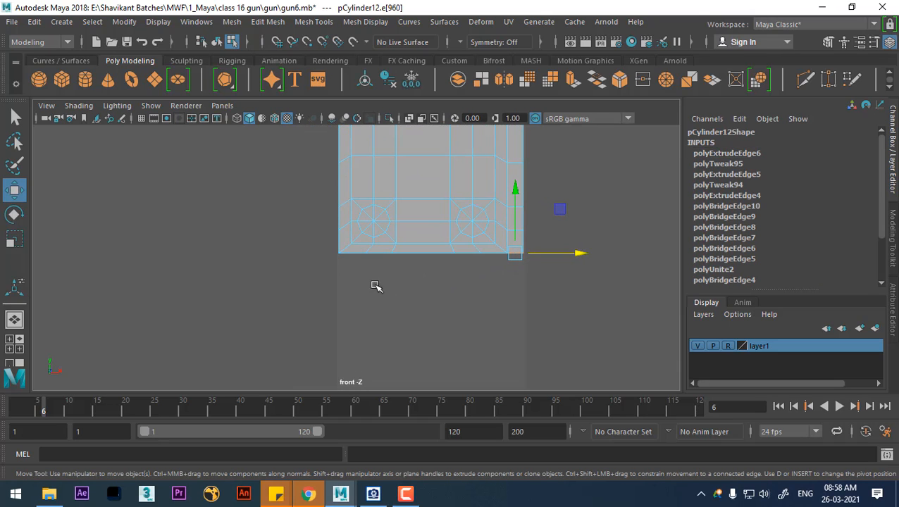
left_click(348, 255)
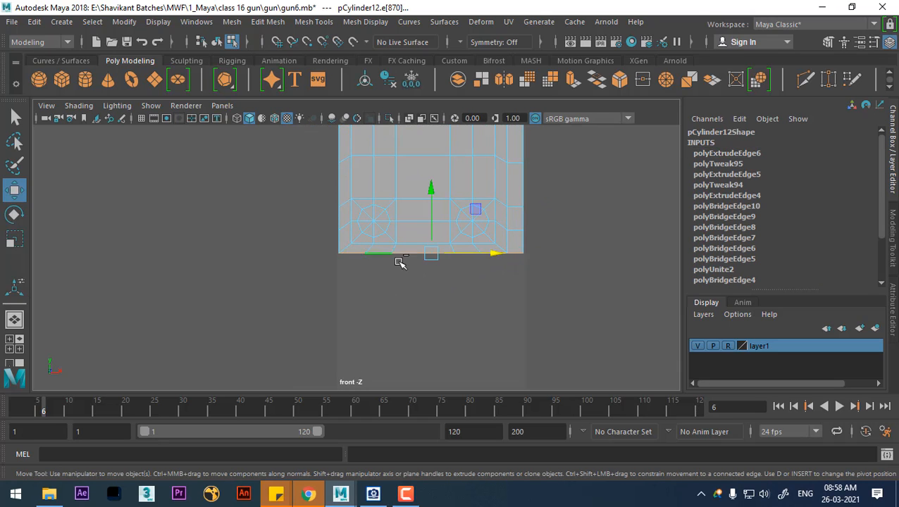
left_click_drag(431, 189, 496, 162, "shift")
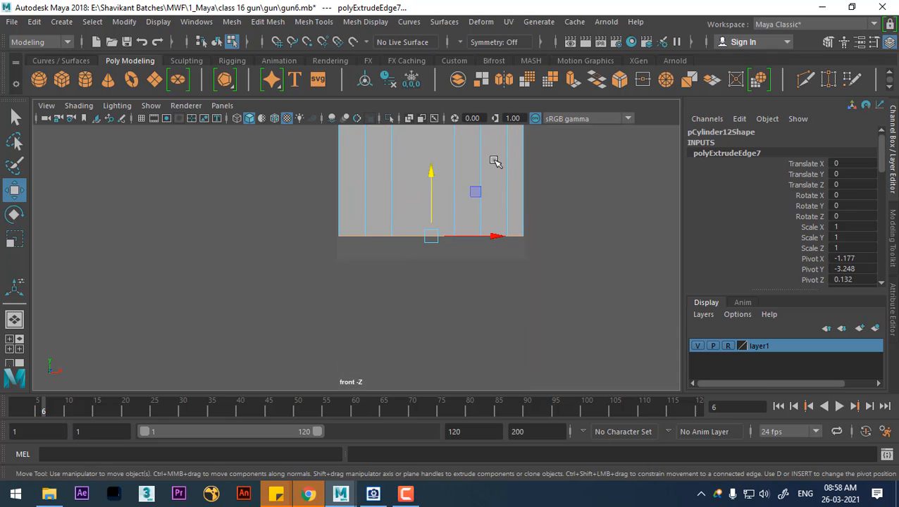
left_click_drag(437, 186, 432, 202)
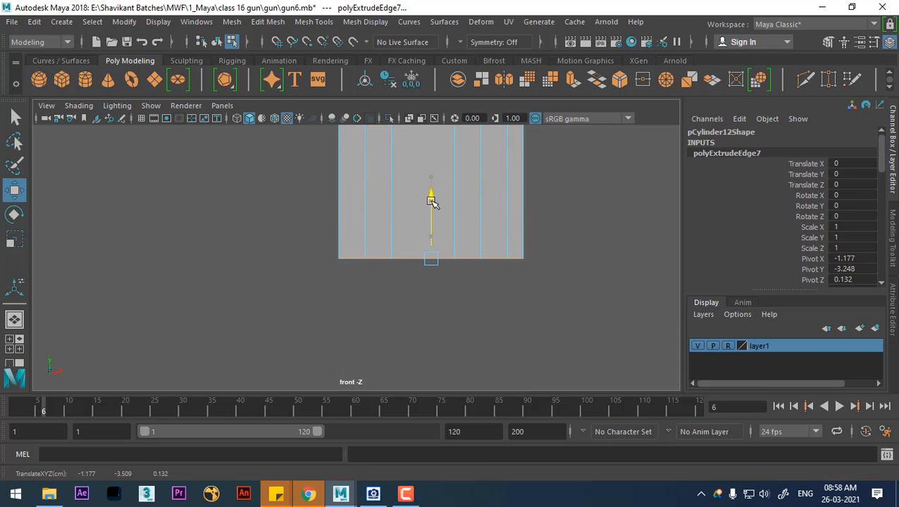
Select the plate's left border edges and extrude them outward to the left side of the magazine body box
middle_click_drag(428, 217, 456, 226, "alt")
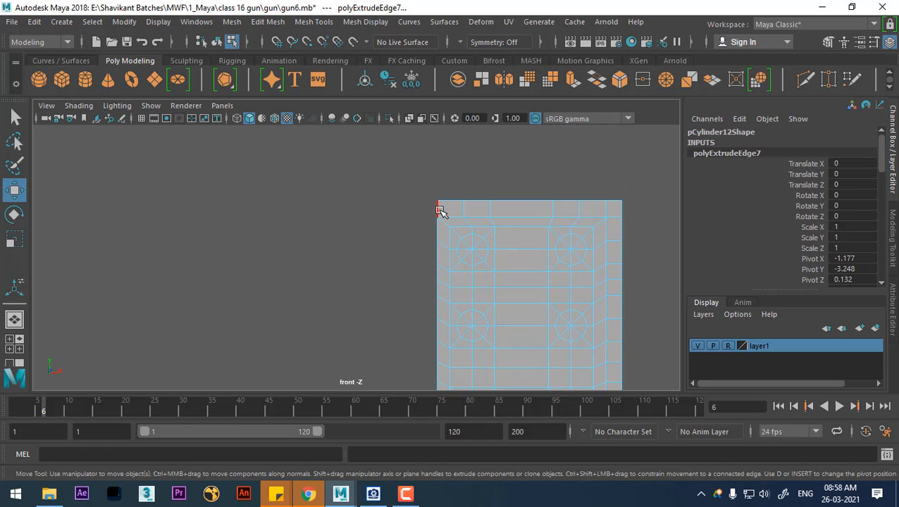
left_click(439, 212)
middle_click_drag(478, 327, 486, 158, "alt")
middle_click_drag(469, 341, 473, 150, "alt")
mouse_move(451, 214)
right_mouse_down("alt")
mouse_move(487, 385)
mouse_move(502, 321)
mouse_move(455, 271)
mouse_move(453, 209)
right_mouse_up("alt")
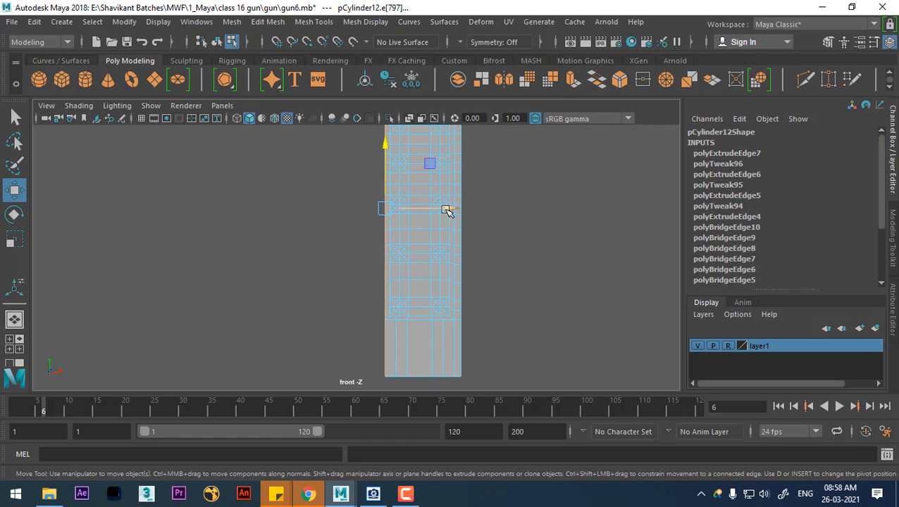
left_click_drag(447, 211, 451, 209)
key("ctrl+z")
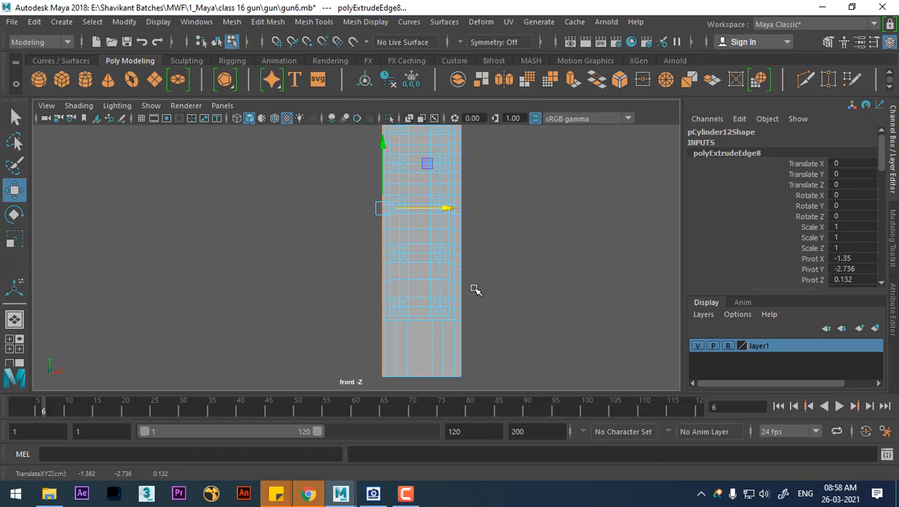
Select the plate's entire outer border loop and extrude it along Z to the depth of the magazine body box
left_click_drag(475, 294, 392, 203, "alt")
left_click(386, 175)
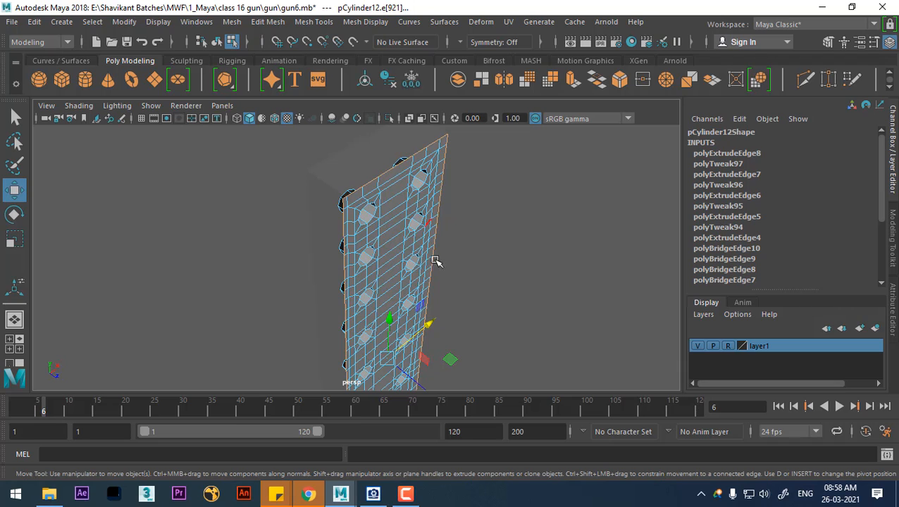
left_click_drag(436, 262, 408, 301, "alt")
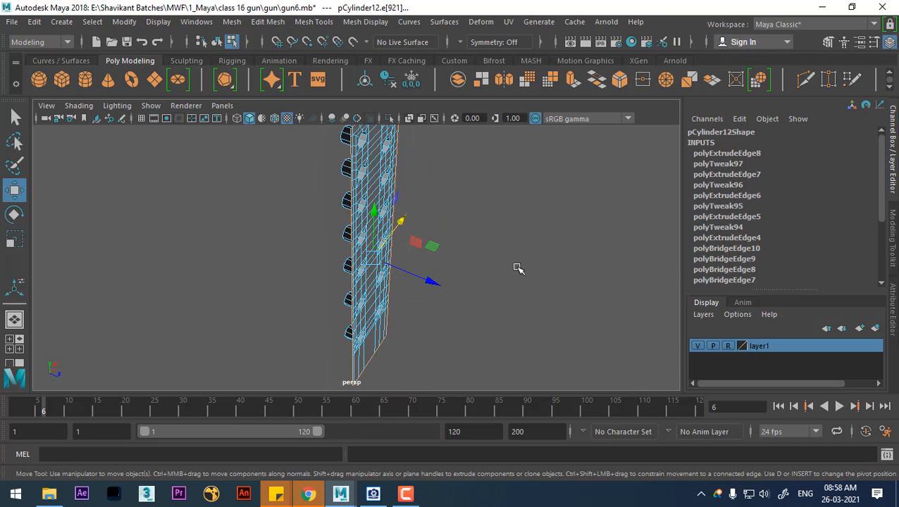
left_click_drag(518, 268, 526, 289)
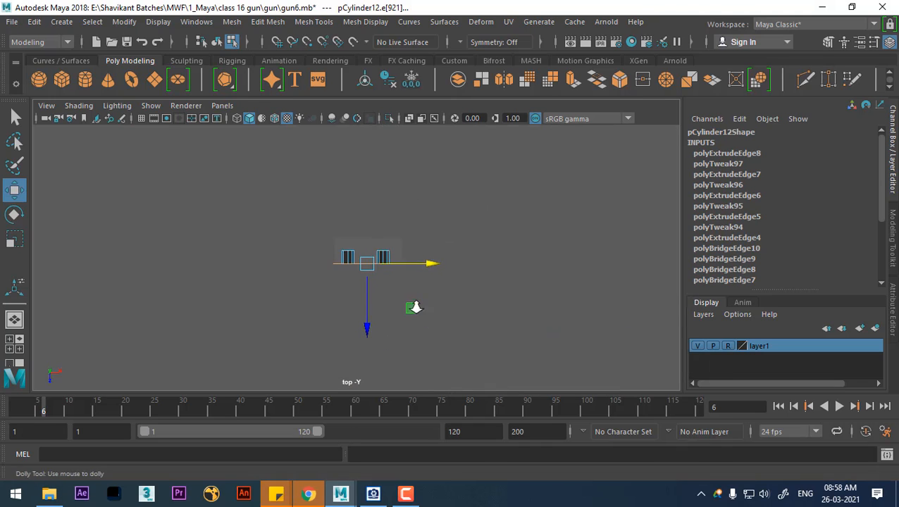
right_click_drag(415, 307, 408, 356, "alt")
left_click_drag(381, 337, 386, 289, "shift")
Return to object mode, select the extruded plate and hide all unselected objects
right_click_drag(348, 203, 402, 95)
left_click(433, 217)
left_click(379, 237)
key("alt+h")
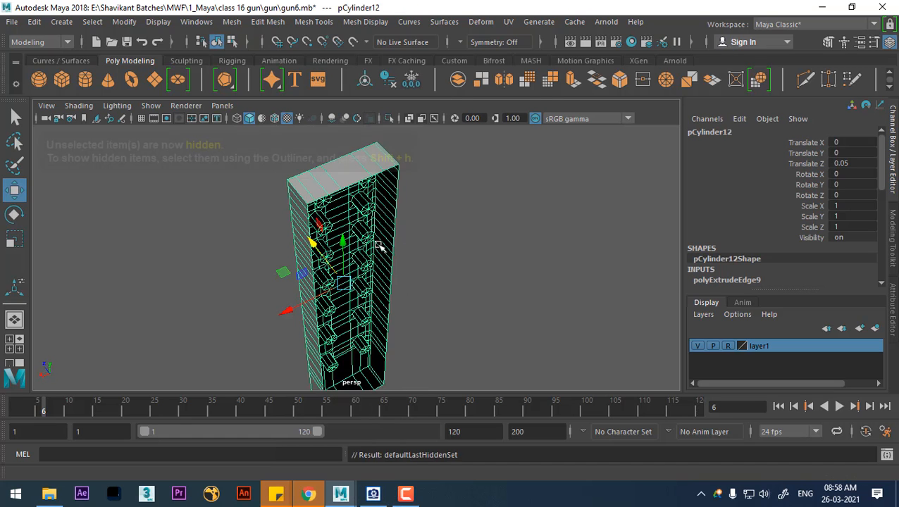
Select the border of the open side opposite the hole plate, leaving out its top and bottom edges so only the two vertical sides remain
mouse_move(384, 240)
left_mouse_down("alt")
mouse_move(522, 248)
mouse_move(357, 270)
mouse_move(381, 243)
left_mouse_up("alt")
middle_click_drag(395, 223, 413, 280, "alt")
right_click_drag(404, 223, 409, 82)
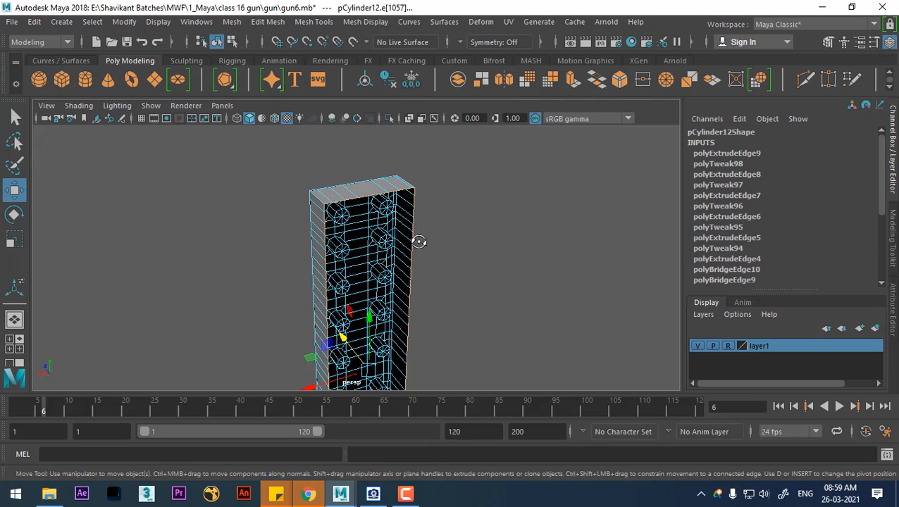
left_click_drag(419, 243, 356, 252, "alt")
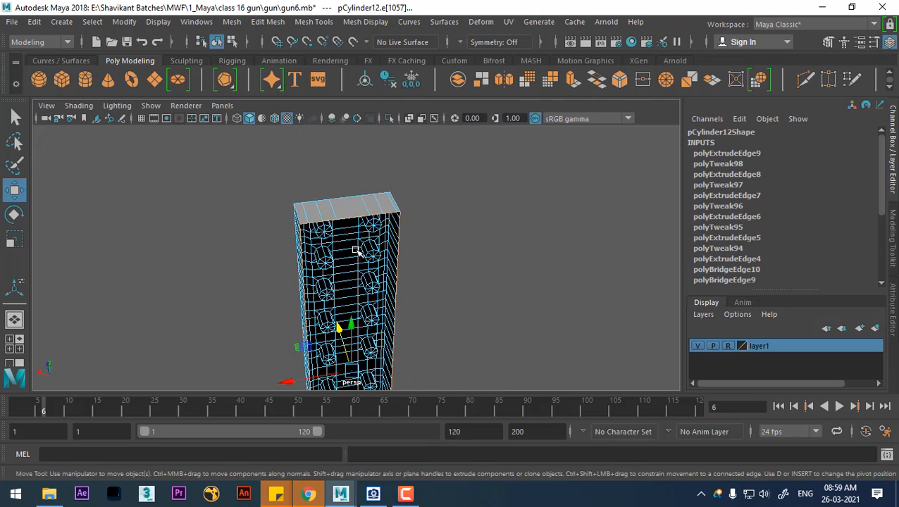
left_click_drag(324, 204, 394, 213, "alt")
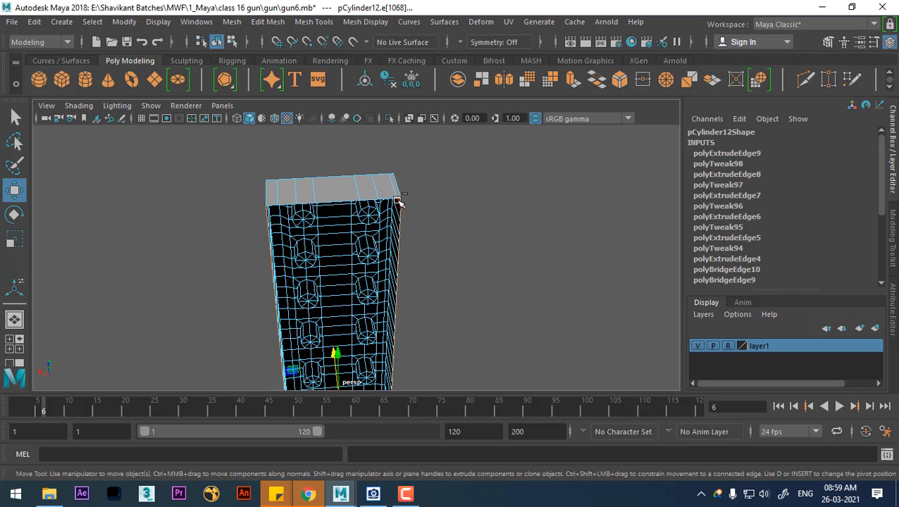
right_click_drag(398, 200, 445, 221, "alt")
middle_click_drag(445, 220, 440, 275, "alt")
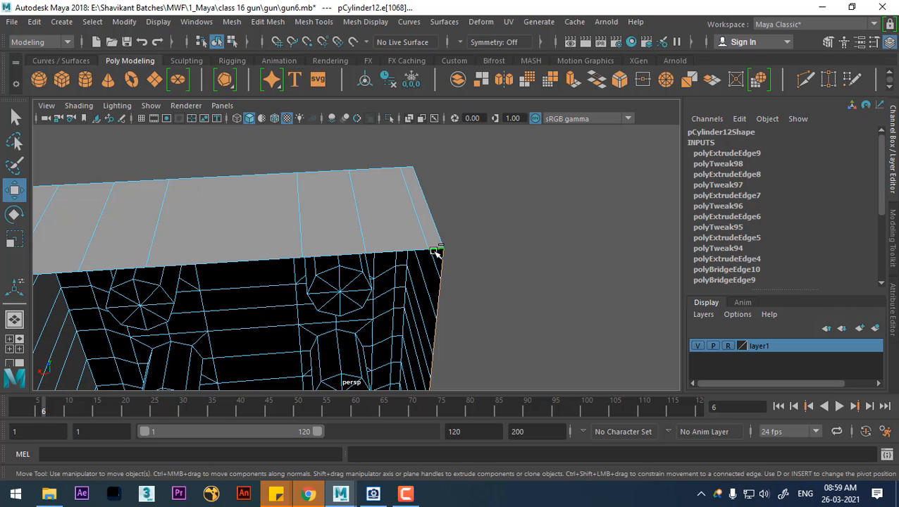
left_click_drag(446, 282, 443, 386, "alt")
left_click_drag(288, 361, 440, 361, "shift")
left_click_drag(363, 310, 425, 345, "shift")
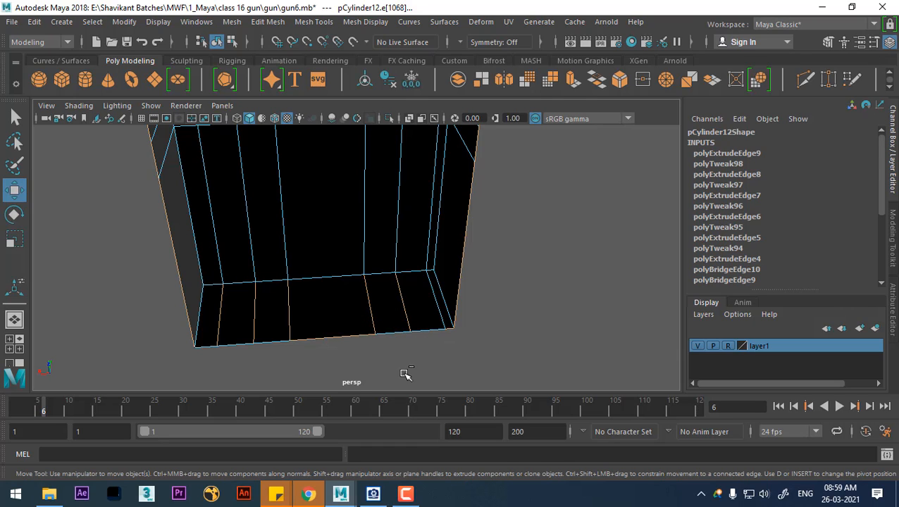
key("ctrl+z")
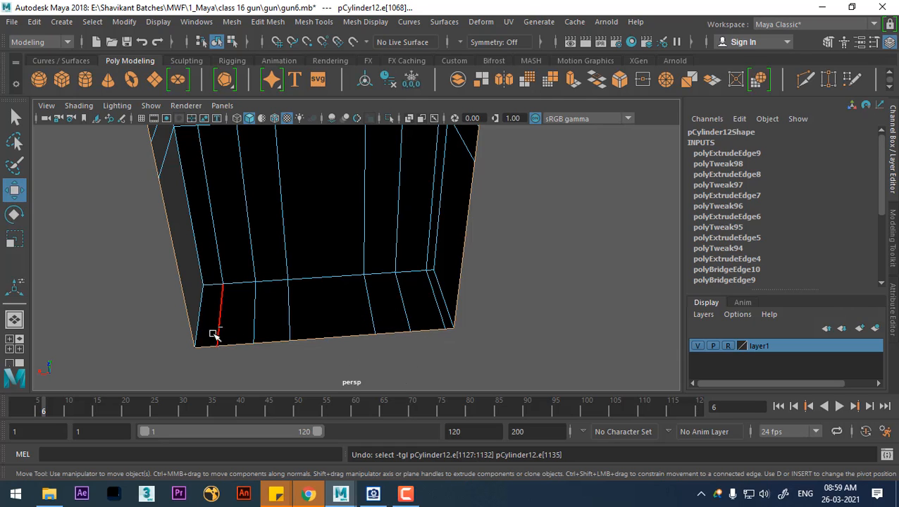
left_click_drag(215, 335, 381, 365, "ctrl")
left_click_drag(368, 293, 451, 343, "ctrl")
Bridge the two vertical border edges to close the open side, setting the bridge divisions to 6
left_click_drag(527, 343, 498, 198, "alt")
right_click_drag(498, 199, 489, 363, "shift")
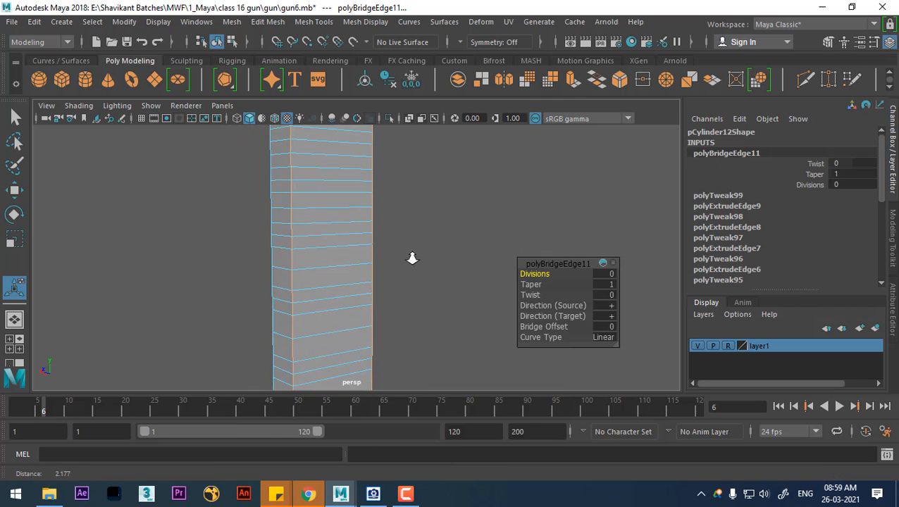
left_click_drag(412, 259, 476, 319, "alt")
left_click_drag(534, 274, 564, 274)
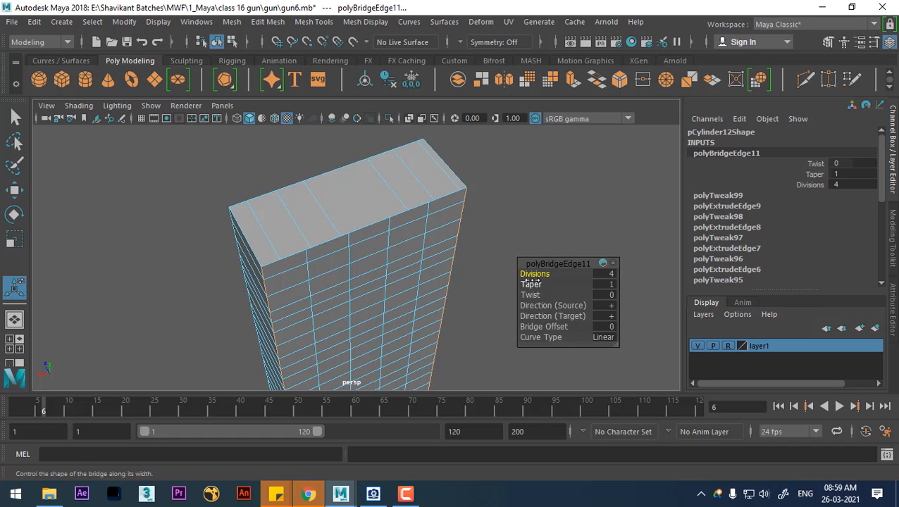
left_click_drag(543, 274, 551, 275)
Merge the first pair of neighbouring vertices at the left end of the bridged face's top edge
left_click_drag(461, 310, 339, 236, "alt")
scroll(336, 218, "up", 1)
middle_click_drag(334, 201, 362, 234, "alt")
scroll(403, 268, "up", 2)
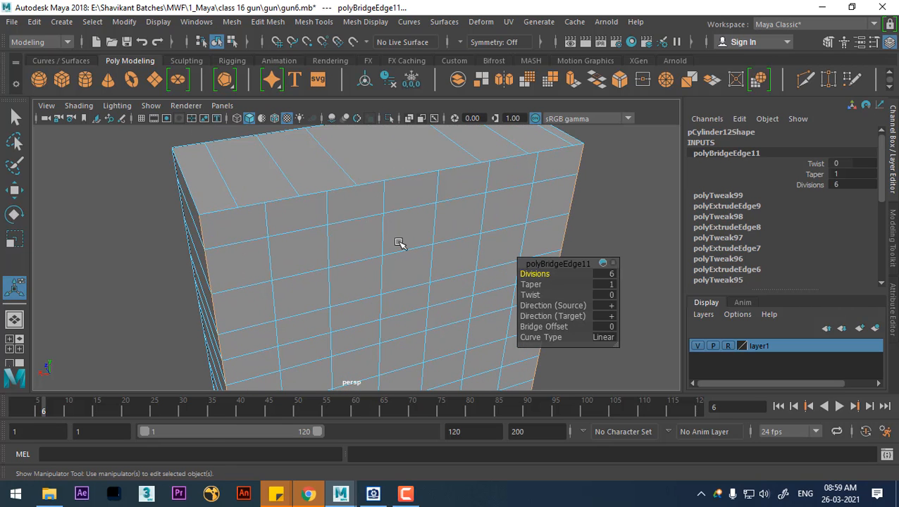
left_click_drag(431, 241, 458, 198, "alt")
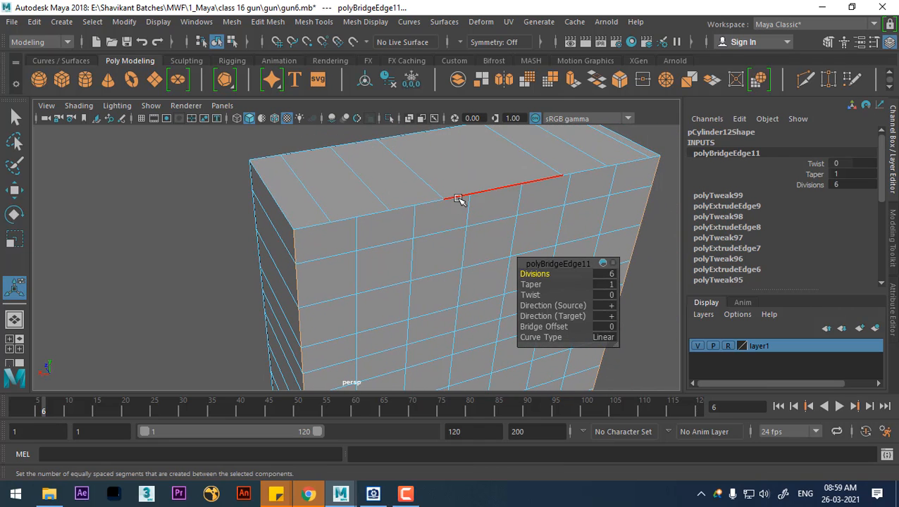
right_click_drag(458, 199, 407, 107)
left_click(357, 219)
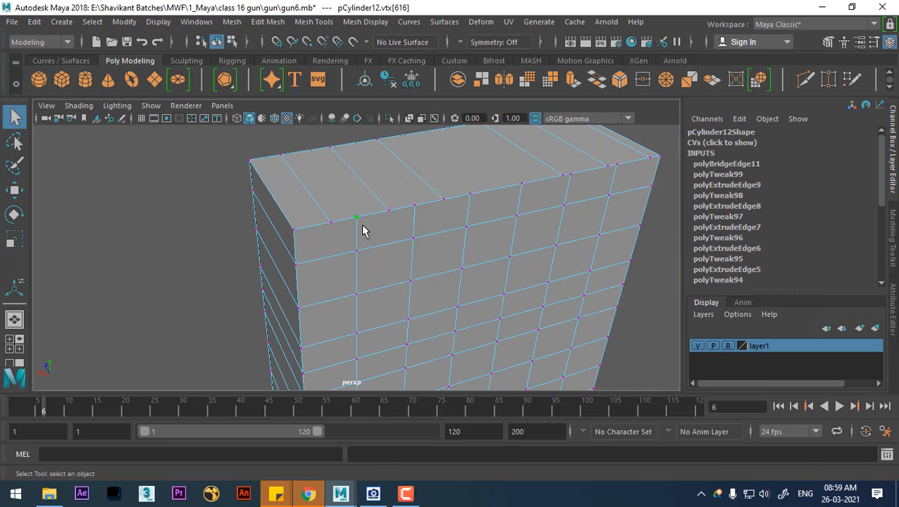
key("w")
scroll(360, 243, "up", 4)
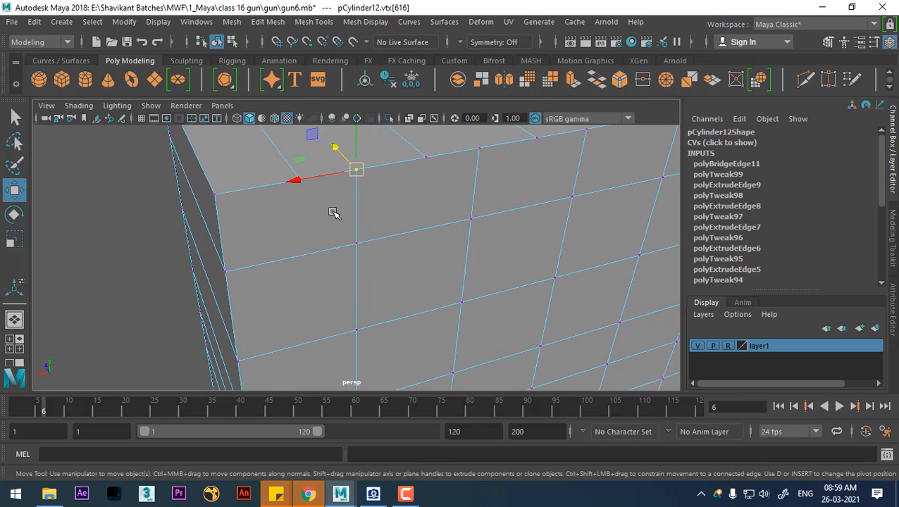
scroll(338, 229, "up", 3)
middle_click_drag(345, 249, 355, 300, "alt")
left_click(330, 299, "shift")
right_click_drag(512, 283, 525, 80, "shift")
Merge the next three pairs of neighbouring vertices along the bridged face's top edge, working toward the right corner
left_click(525, 255)
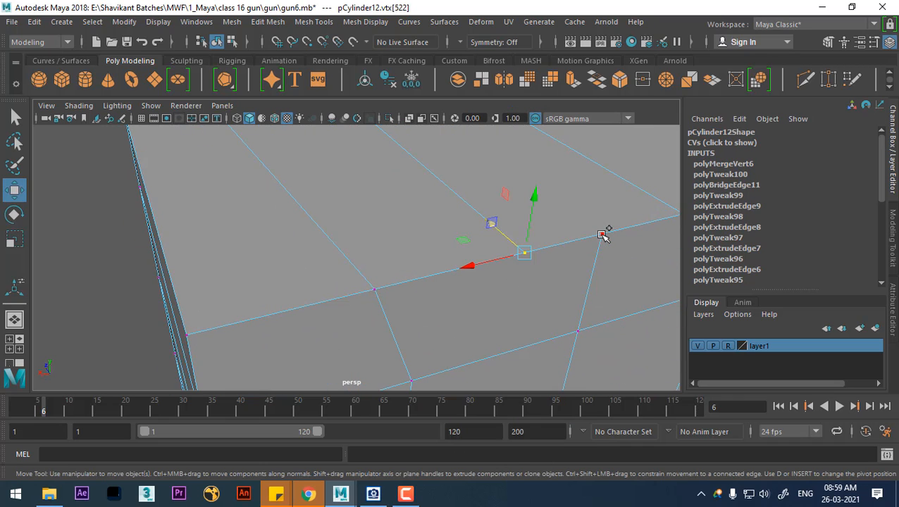
left_click(603, 235, "shift")
key("g")
middle_click_drag(598, 247, 534, 258, "alt")
left_click(466, 249)
left_click_drag(387, 271, 387, 271, "shift")
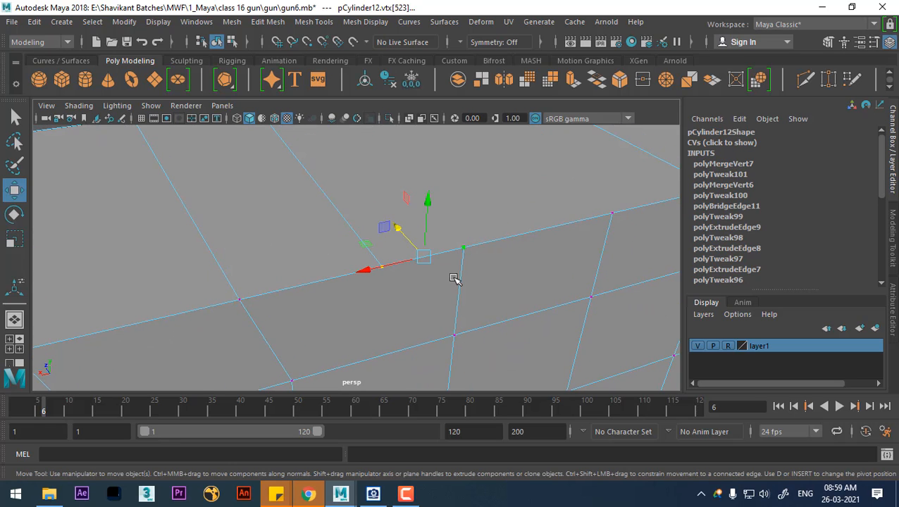
key("g")
middle_click_drag(604, 238, 481, 269, "alt")
left_click(400, 283)
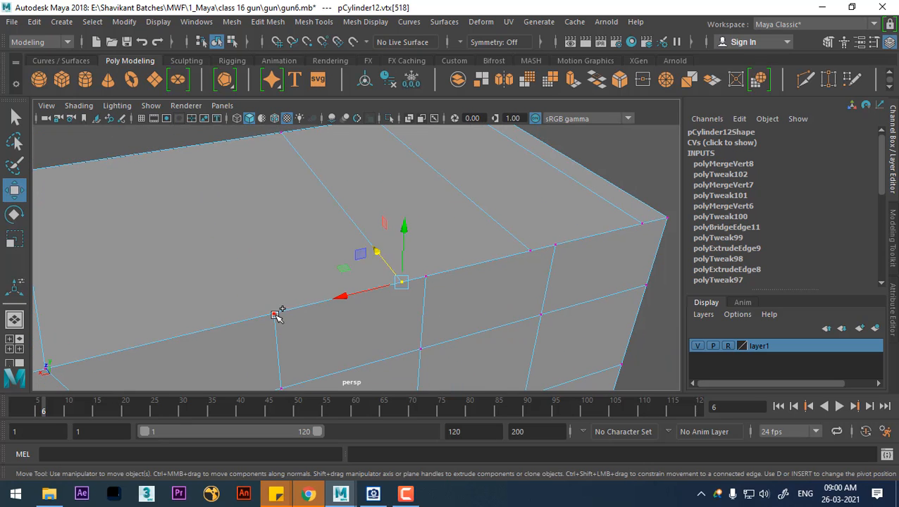
left_click(275, 314, "shift")
key("g")
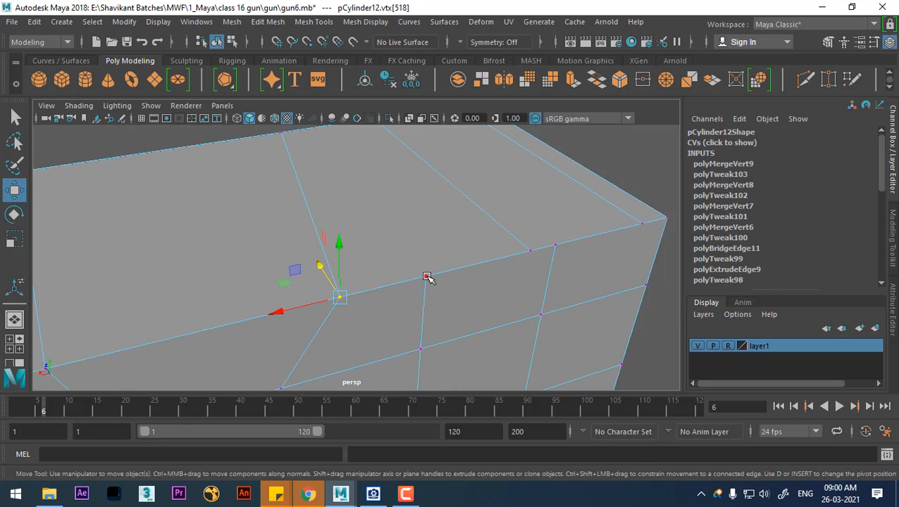
Merge the last two pairs of neighbouring vertices near the right corner of the bridged face's top edge
left_click(427, 277)
left_click(532, 251, "shift")
key("g")
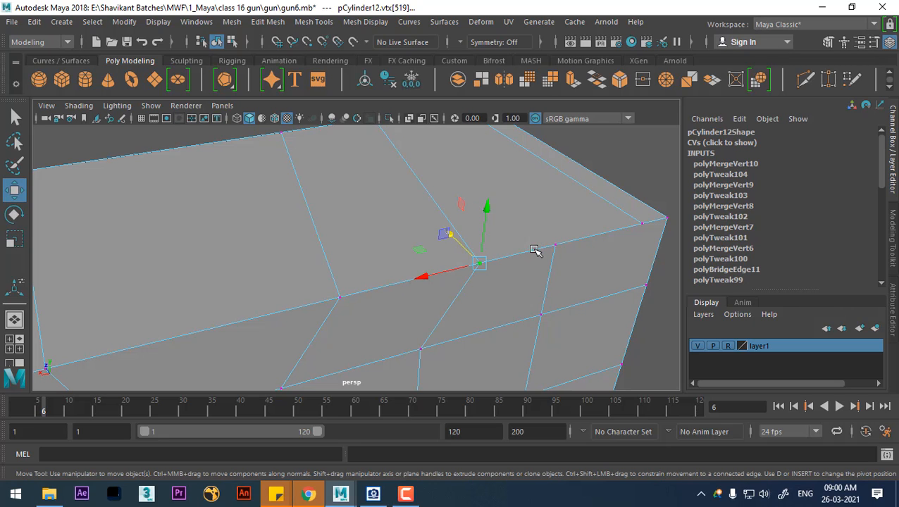
left_click(558, 247)
left_click(644, 224, "shift")
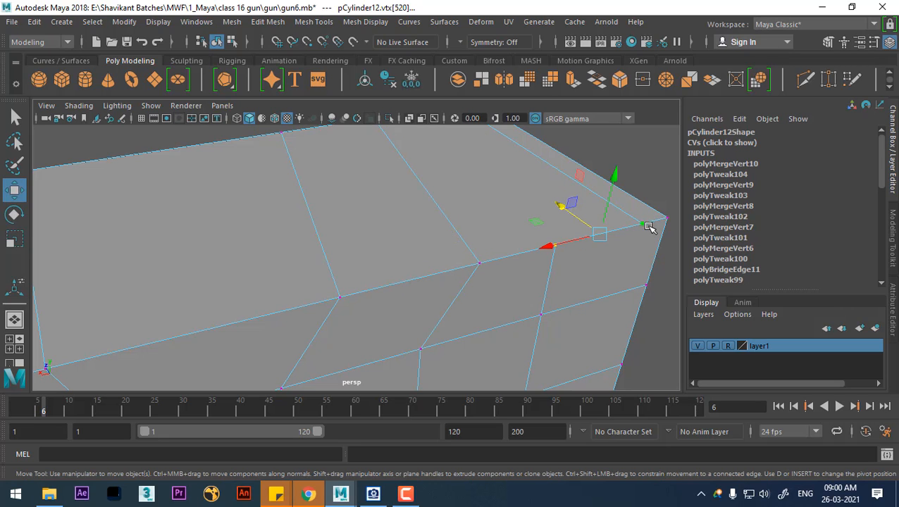
key("g")
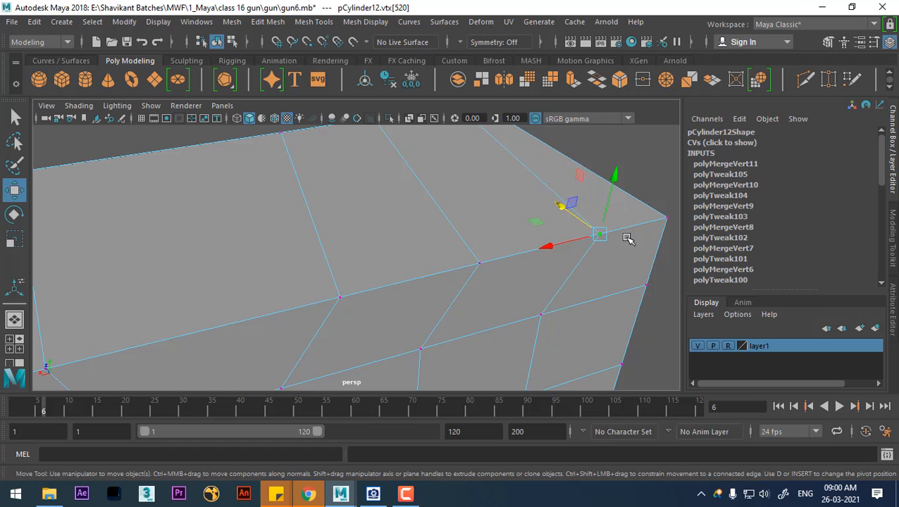
Merge the first pair of neighbouring vertices at one end of the bridged face's bottom edge
right_click_drag(600, 282, 540, 186, "alt")
left_click_drag(540, 187, 493, 295, "alt")
middle_click_drag(493, 295, 472, 116, "alt")
left_click_drag(448, 241, 451, 282, "alt")
right_click_drag(451, 282, 557, 342, "alt")
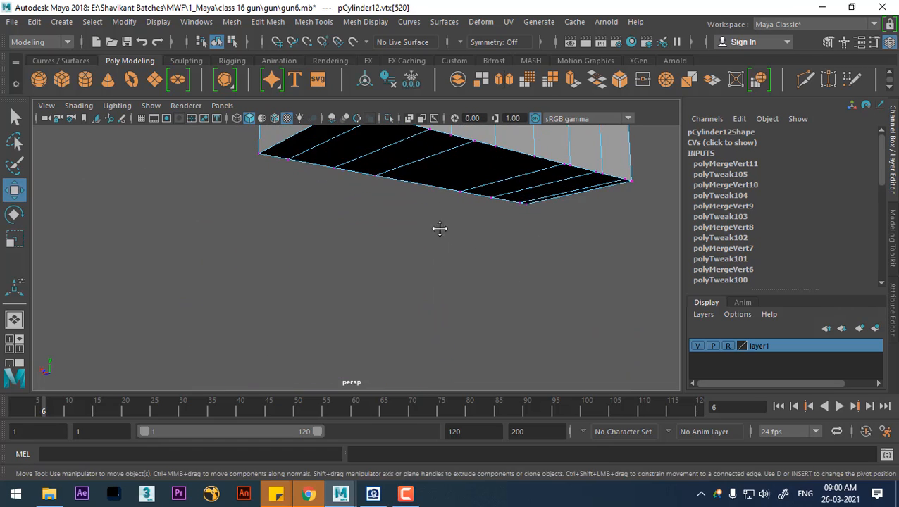
middle_click_drag(440, 229, 440, 283, "alt")
right_click_drag(405, 264, 440, 261, "alt")
left_click_drag(439, 260, 443, 279, "alt")
left_click(471, 250)
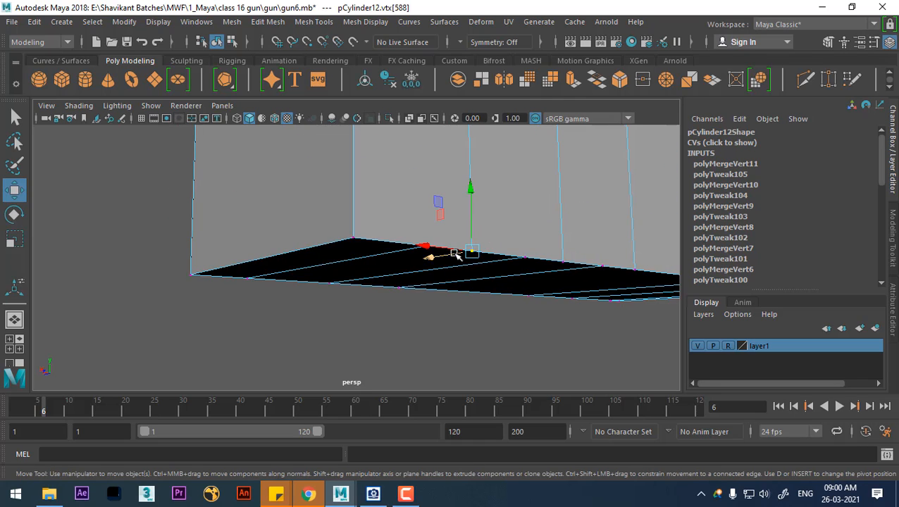
scroll(458, 285, "up", 2)
scroll(487, 340, "down", 1)
left_click(483, 331)
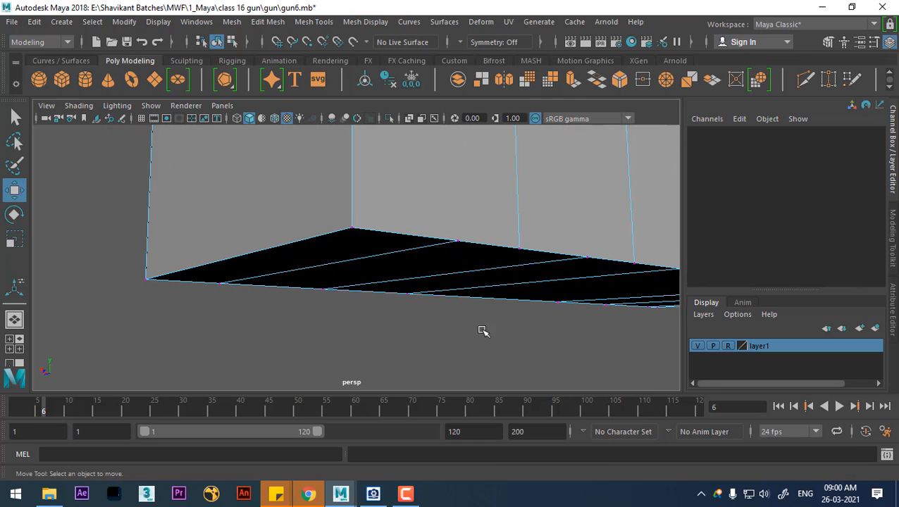
left_click(457, 243)
left_click(521, 251, "shift")
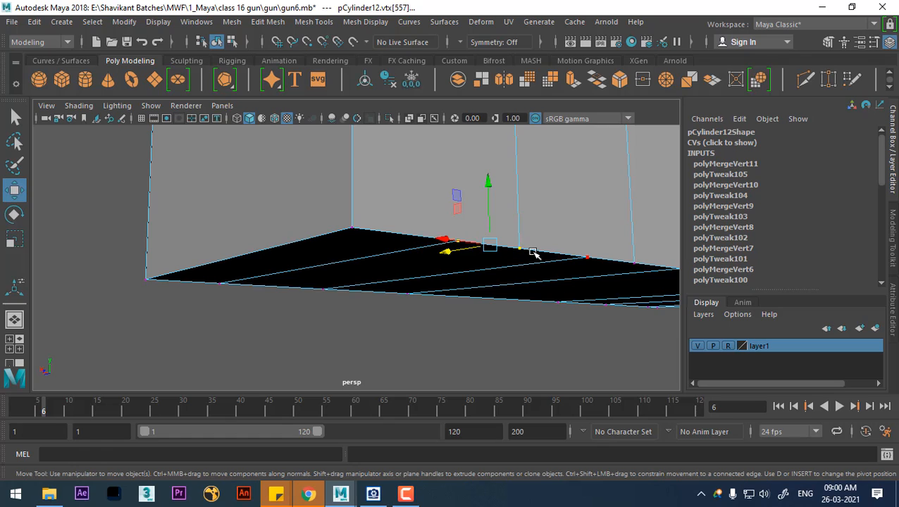
key("g")
Merge the second pair of neighbouring vertices along the bridged face's bottom edge
middle_click_drag(572, 252, 539, 250, "alt")
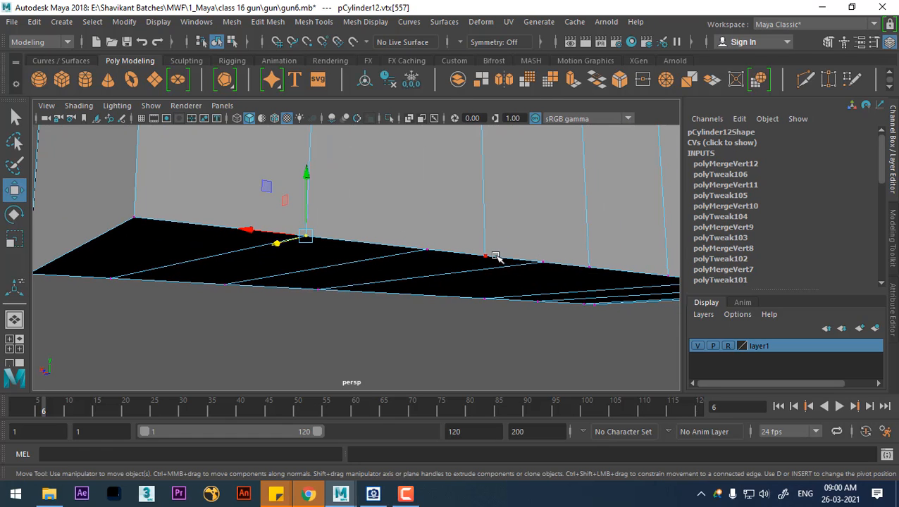
left_click(486, 257)
left_click_drag(423, 274, 417, 260, "alt")
mouse_move(417, 260)
middle_mouse_down("alt")
mouse_move(430, 292)
mouse_move(432, 233)
mouse_move(429, 262)
middle_mouse_up("alt")
left_click_drag(429, 262, 421, 279, "alt")
scroll(422, 279, "down", 8)
scroll(487, 343, "up", 5)
scroll(420, 240, "up", 5)
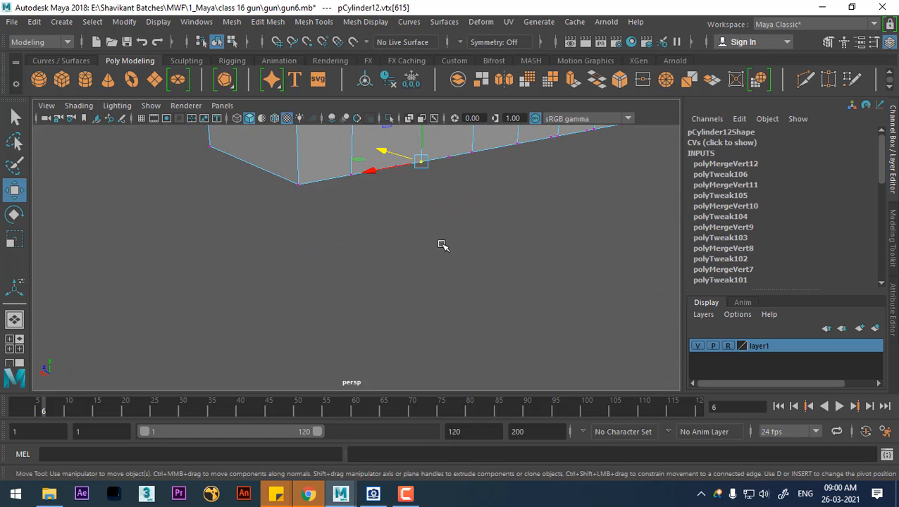
middle_click_drag(441, 244, 426, 278, "alt")
left_click(414, 272)
left_click_drag(377, 244, 376, 243)
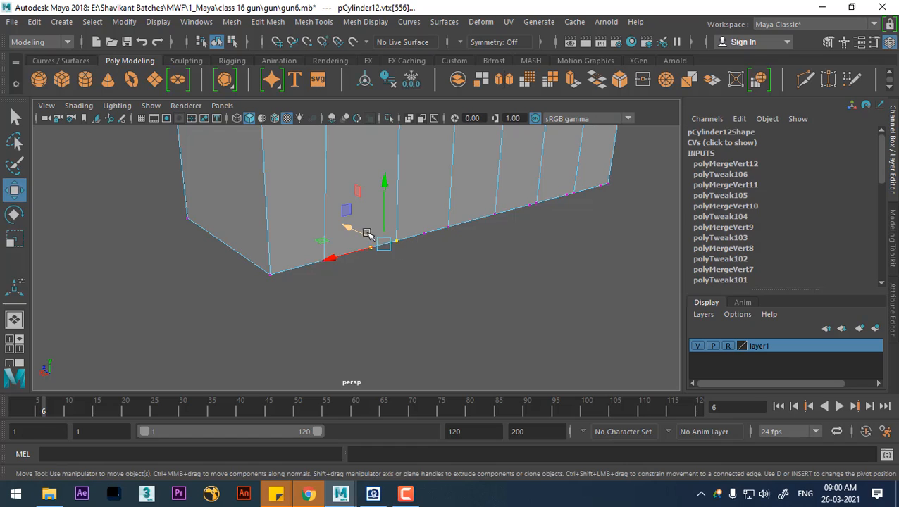
key("g")
Merge the next two pairs of neighbouring vertices along the middle of the bridged face's bottom edge
left_click_drag(434, 233, 419, 217)
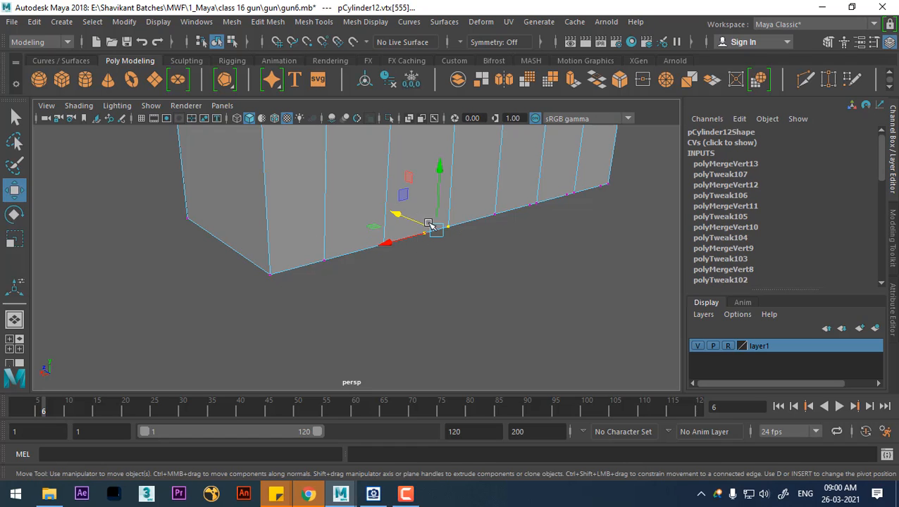
key("g")
left_click(532, 208)
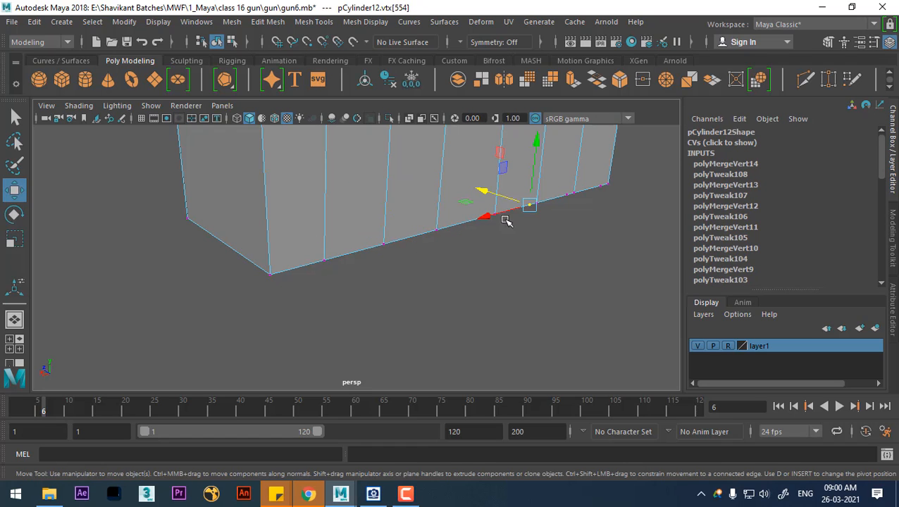
right_click_drag(506, 221, 502, 249, "alt")
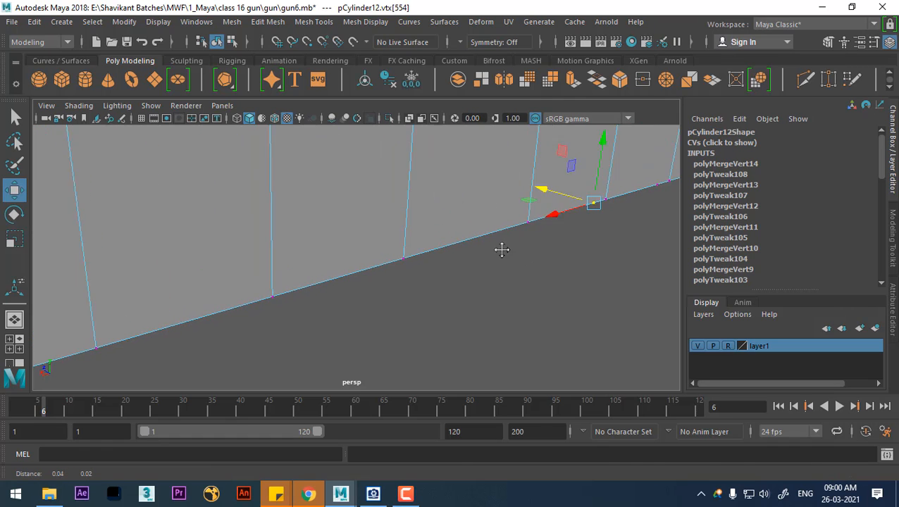
middle_click_drag(502, 250, 490, 254, "alt")
left_click(477, 237, "shift")
key("g")
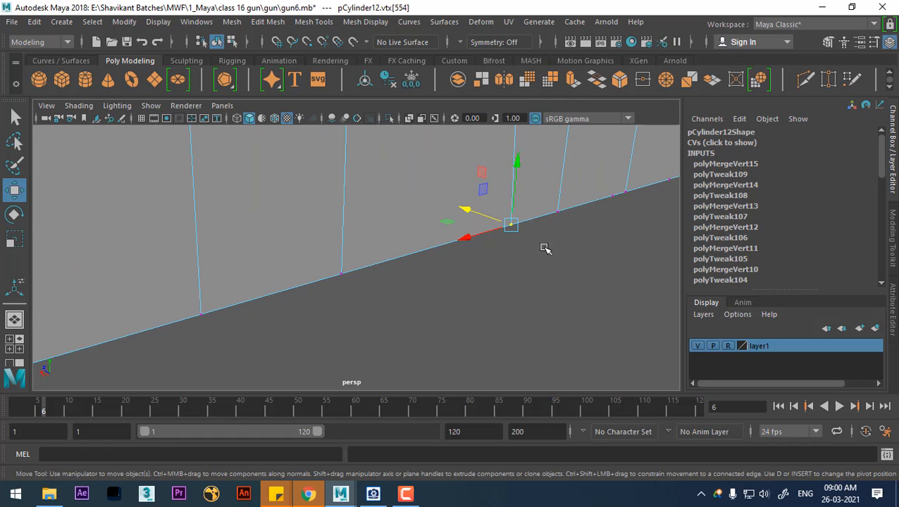
Merge the last two pairs of neighbouring vertices near the right corner of the bridged face's bottom edge
left_click_drag(564, 231, 409, 322, "alt")
left_click(528, 175)
left_click(388, 342, "shift")
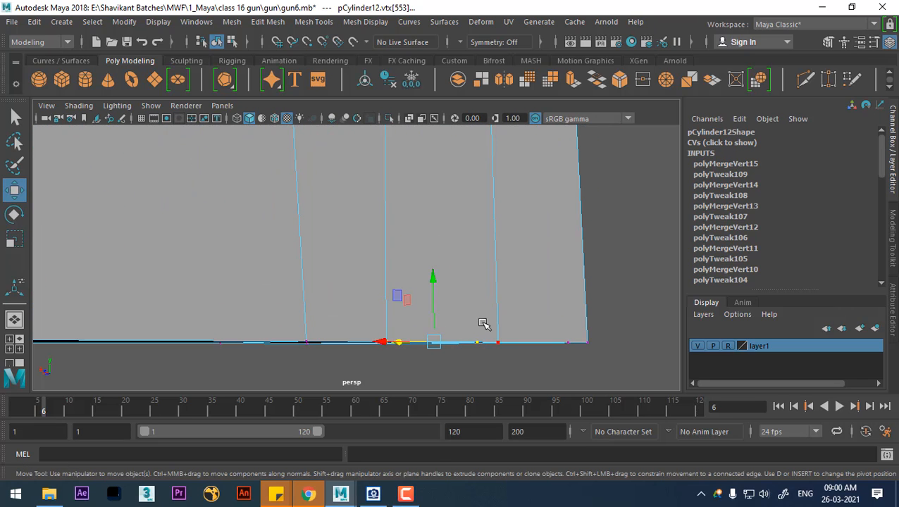
key("g")
left_click(503, 343)
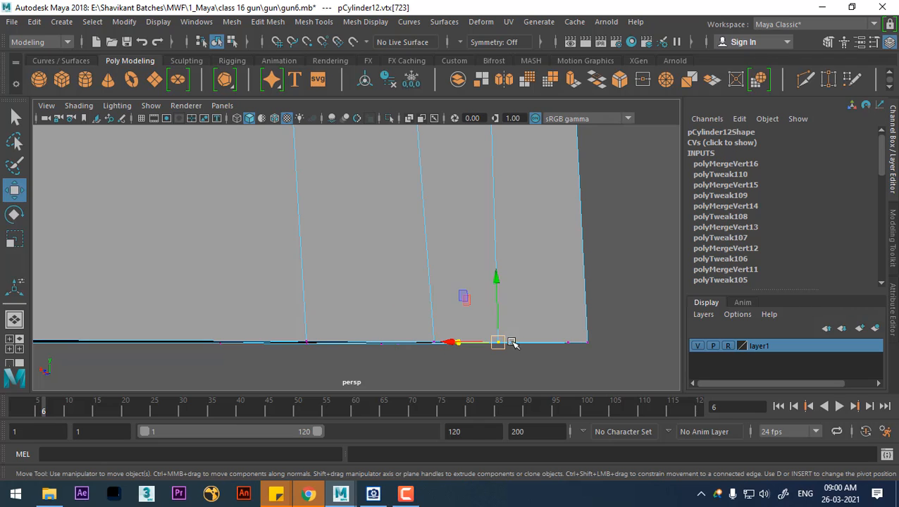
left_click(568, 342, "shift")
key("g")
Return the magazine box to object mode, deselect it, and turn the view to its perforated front
right_click_drag(603, 314, 444, 218, "alt")
left_click_drag(430, 257, 483, 271, "alt")
middle_click_drag(412, 179, 425, 232, "alt")
left_click_drag(426, 233, 488, 235, "alt")
middle_click_drag(400, 129, 424, 213, "alt")
right_click_drag(424, 212, 492, 98)
left_click(502, 219)
right_click_drag(497, 227, 426, 278, "alt")
left_click_drag(426, 277, 442, 277, "alt")
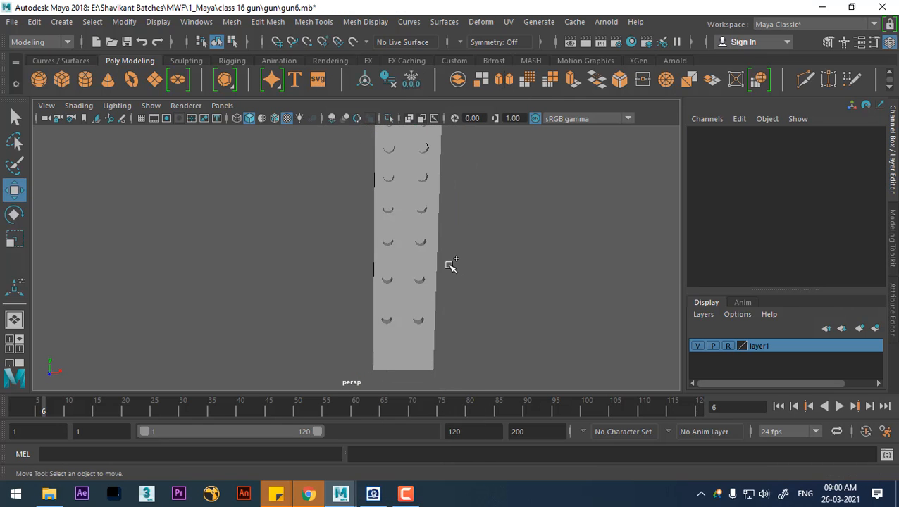
Show all hidden objects to bring back the reference sheet behind the magazine box
key("ctrl+shift+h")
left_click(157, 21)
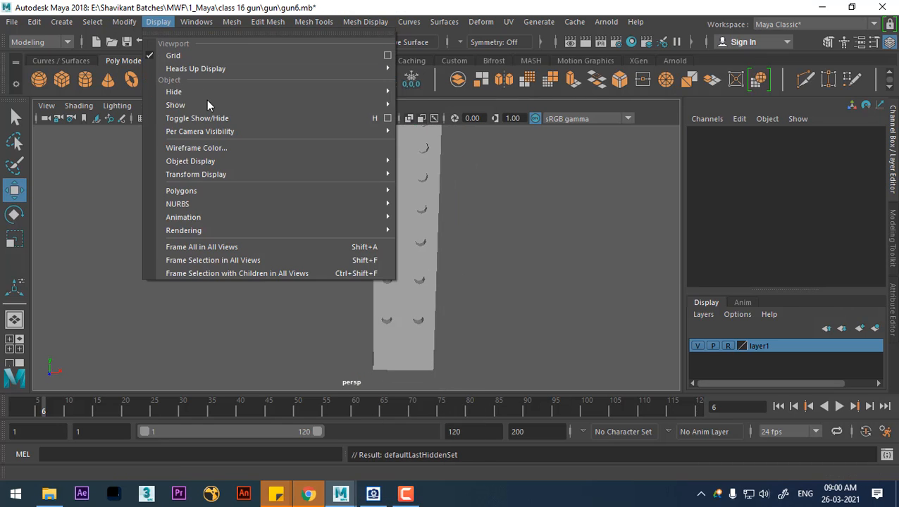
mouse_move(241, 105)
left_click(449, 171)
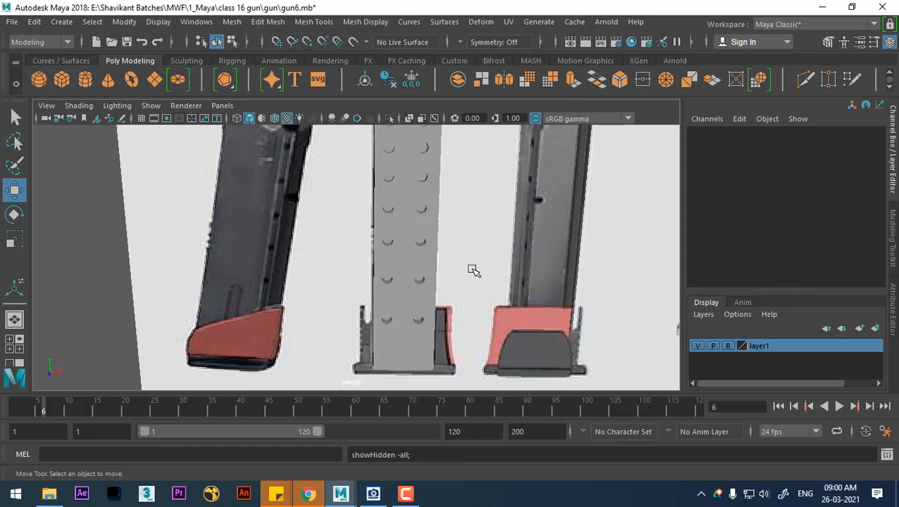
Examine the magazine drawings on the reference sheet, from the red base up to the bullets at the angled magazine's top
middle_click_drag(467, 277, 457, 269, "alt")
scroll(455, 268, "down", 3)
scroll(432, 288, "down", 1)
middle_click_drag(410, 225, 420, 197, "alt")
right_click_drag(422, 201, 459, 243, "alt")
middle_click_drag(438, 232, 434, 254, "alt")
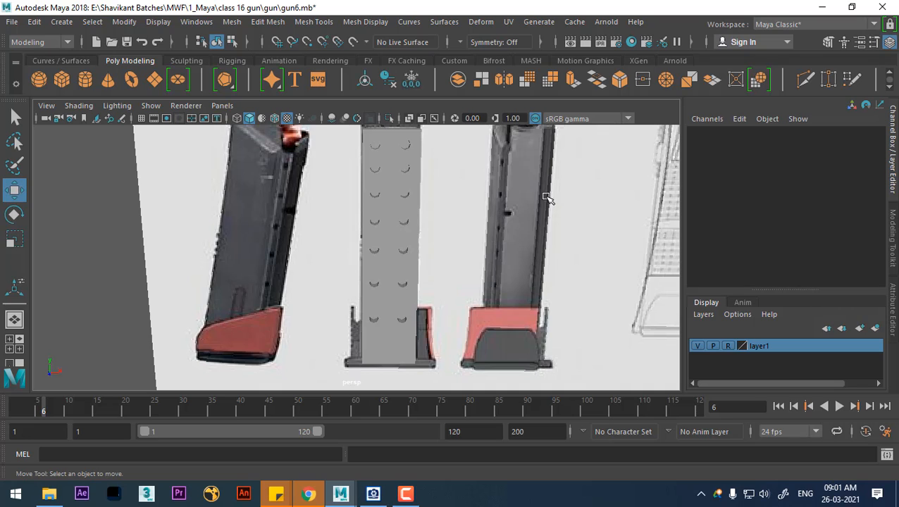
middle_click_drag(548, 198, 532, 226, "alt")
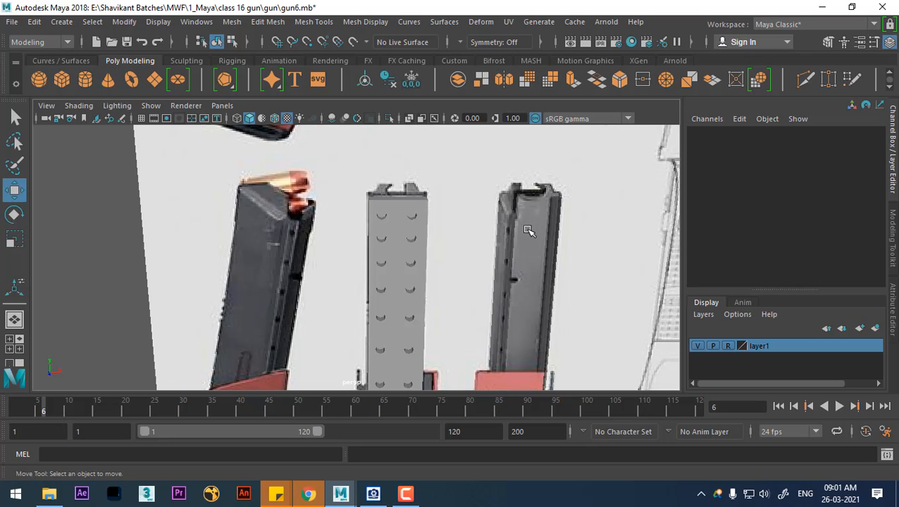
left_click(391, 227)
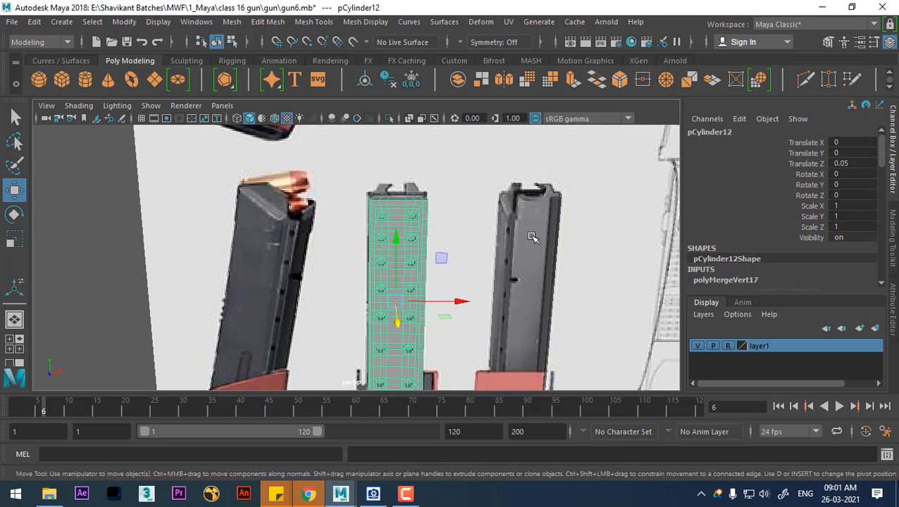
middle_click_drag(353, 217, 438, 238, "alt")
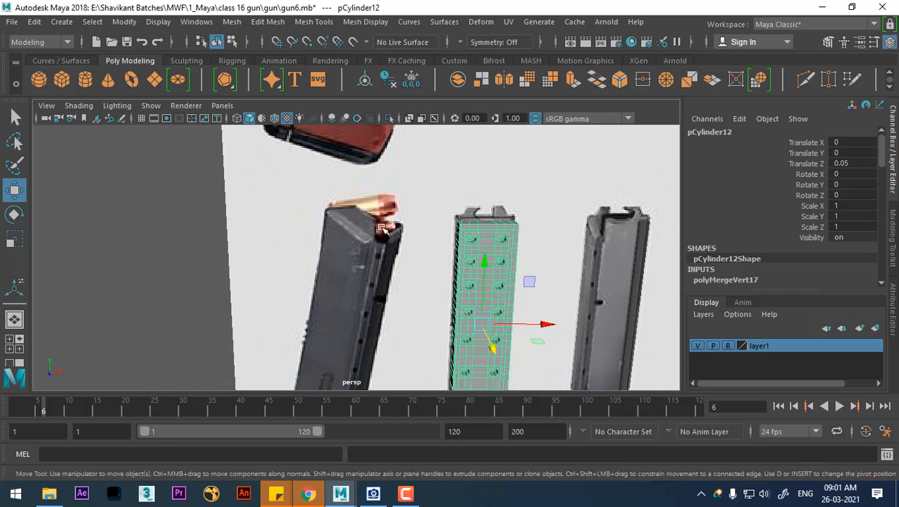
right_click_drag(394, 219, 434, 209, "alt")
middle_click_drag(434, 208, 434, 247, "alt")
right_click_drag(433, 247, 453, 285, "alt")
middle_click_drag(428, 194, 425, 250, "alt")
right_click_drag(426, 251, 482, 256, "alt")
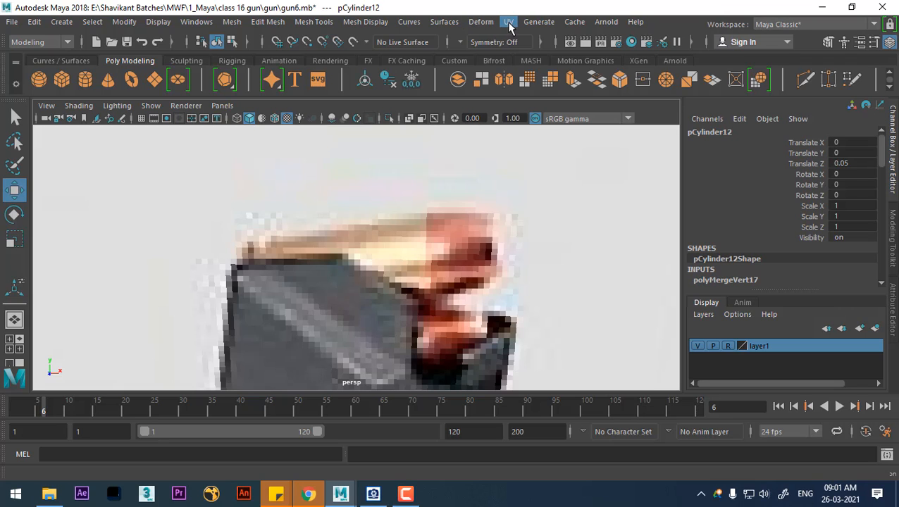
left_click(61, 22)
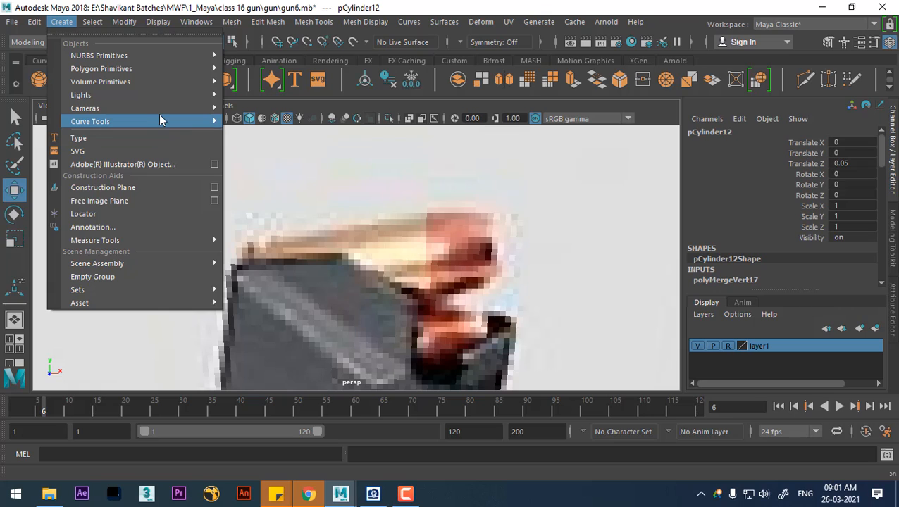
mouse_move(160, 118)
left_click(305, 132)
scroll(535, 248, "up", 2)
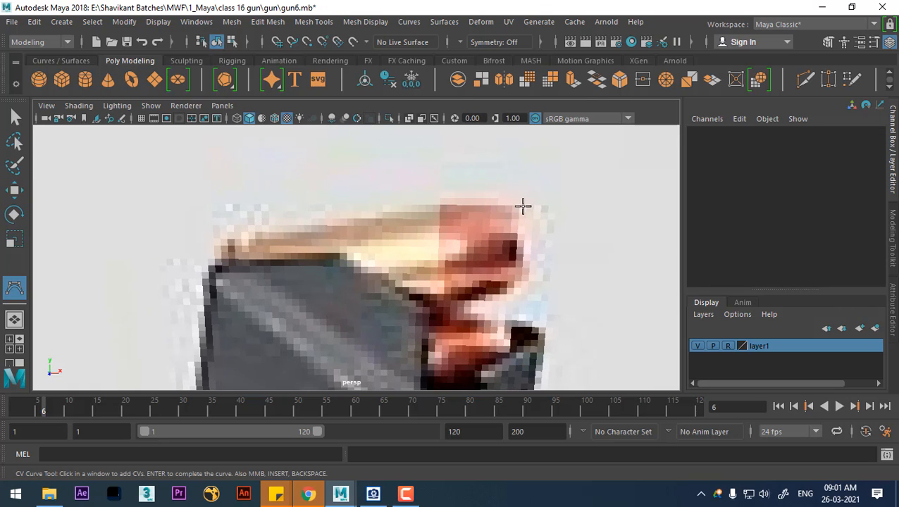
left_click_drag(491, 200, 498, 243, "alt")
Switch to the front view with the Move tool active, framing the top of the angled magazine and its bullets
key("space")
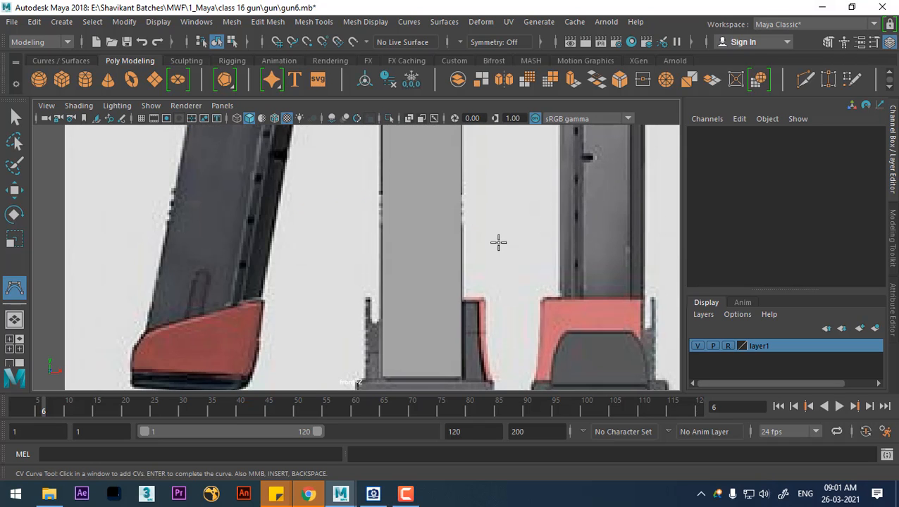
middle_click_drag(306, 237, 332, 318, "alt")
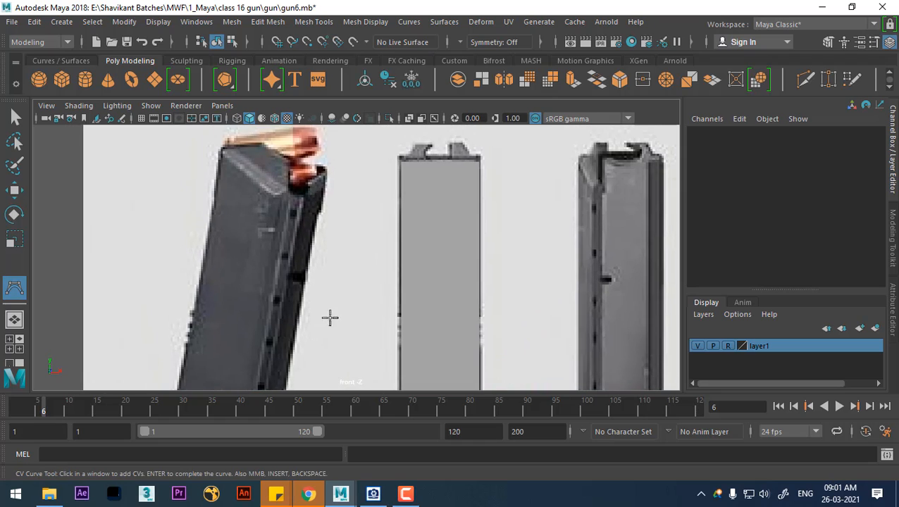
key("w")
right_click_drag(349, 297, 285, 242, "alt")
right_click_drag(296, 274, 425, 263, "alt")
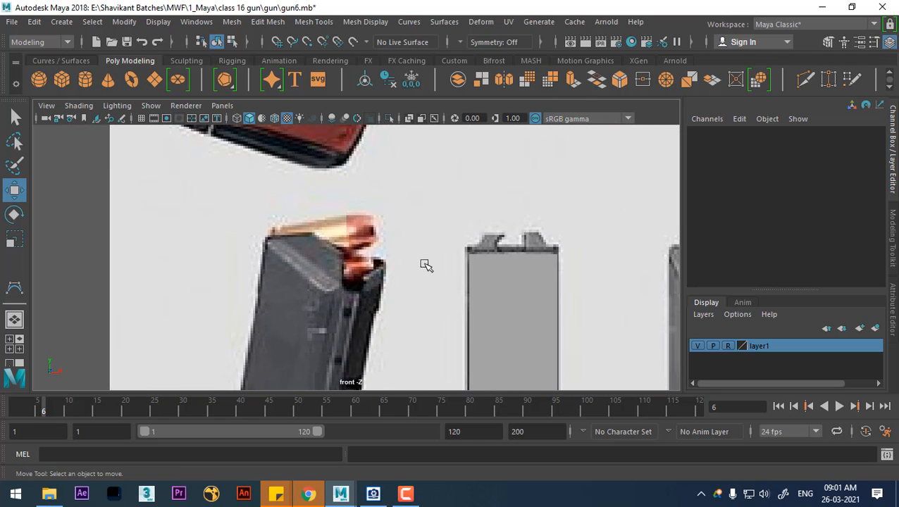
Start a CV curve at the tip of the magazine's uppermost bullet in the reference image and trace over its rounded nose to the casing
right_click_drag(353, 256, 394, 258, "alt")
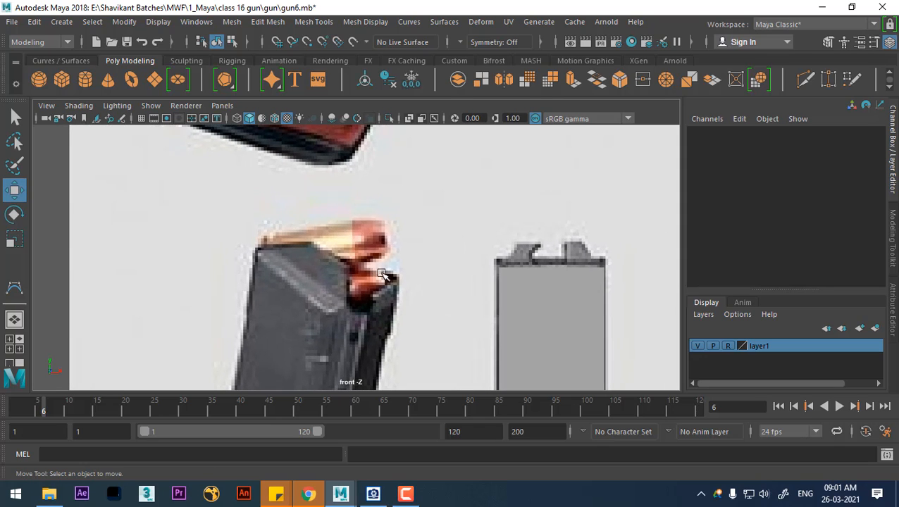
left_click(62, 22)
mouse_move(127, 114)
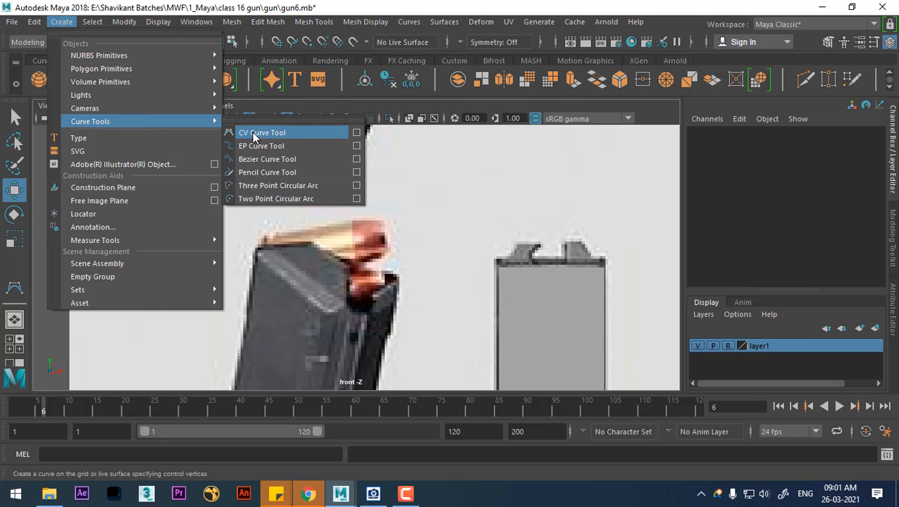
left_click(254, 134)
left_click(389, 237)
scroll(394, 238, "up", 1)
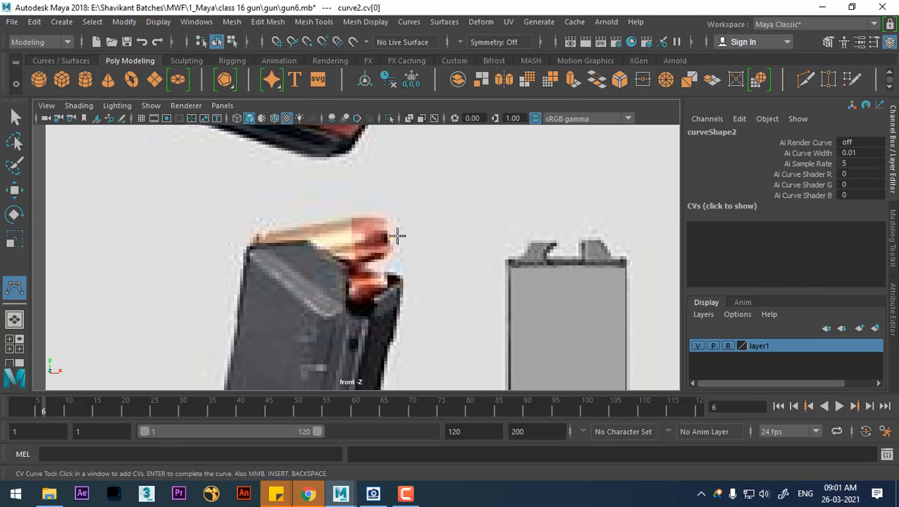
left_click(388, 219)
left_click(372, 216)
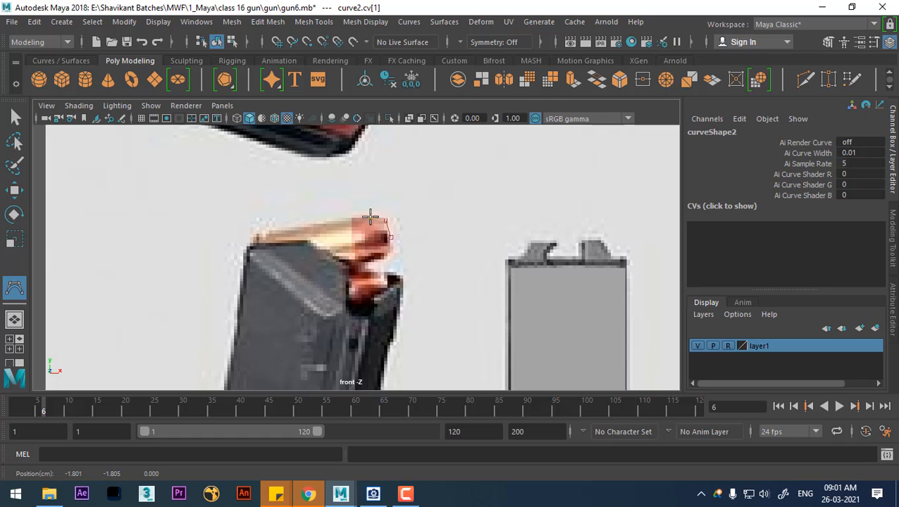
scroll(373, 238, "up", 1)
left_click(352, 213)
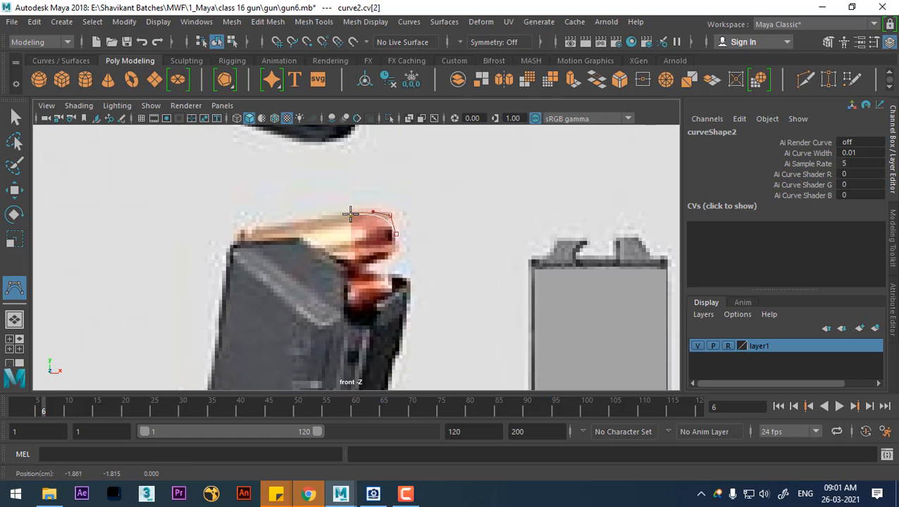
Add closely spaced curve points where the bullet nose meets the casing to form a small raised step
scroll(350, 213, "up", 5)
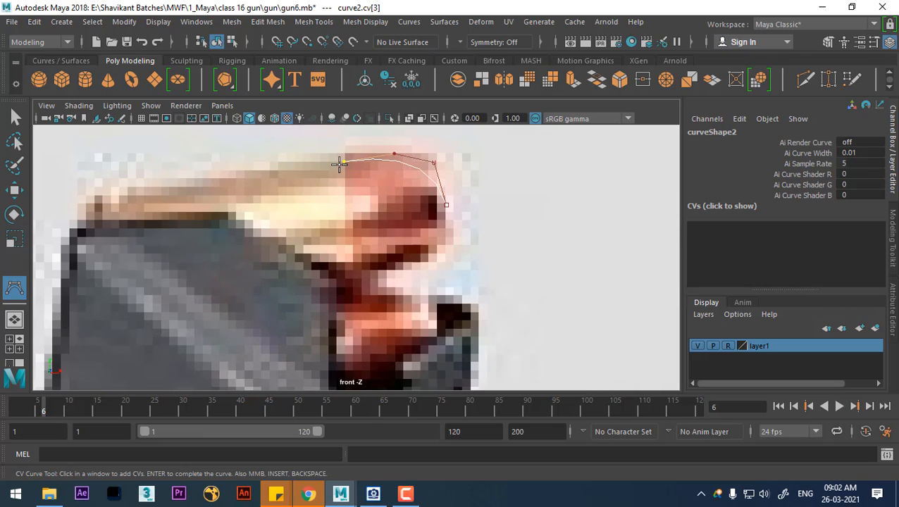
scroll(348, 185, "up", 1)
middle_click_drag(347, 184, 411, 305, "alt")
left_click(386, 275)
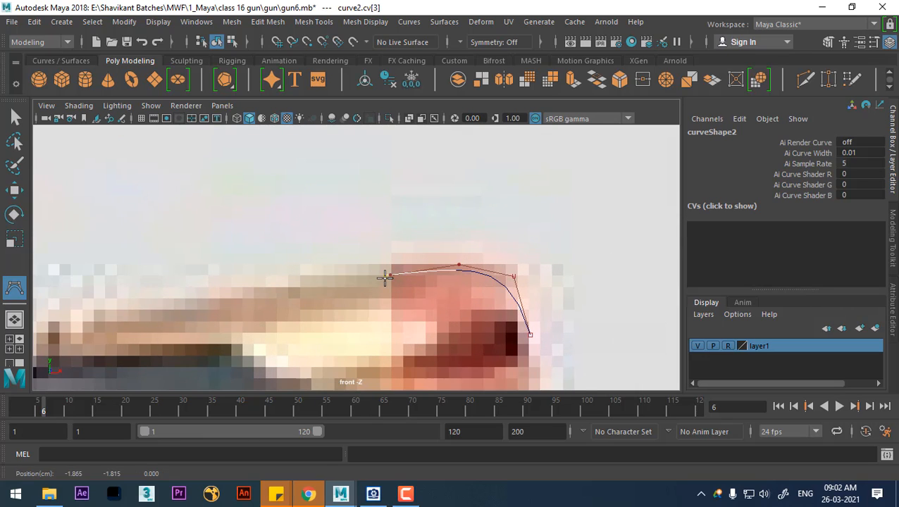
left_click(380, 274)
left_click(377, 267)
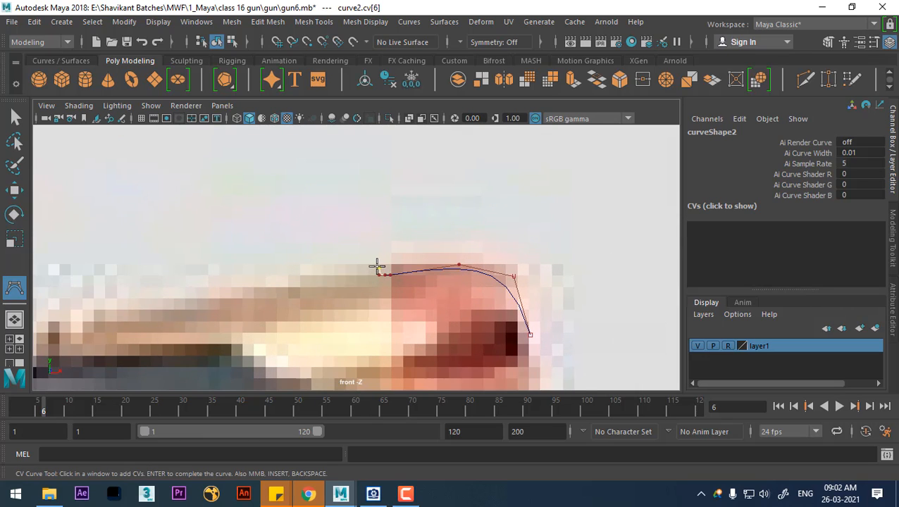
Extend the curve in a straight horizontal line along the casing's top to its rear end and add corner points there
middle_click_drag(296, 269, 346, 247, "alt")
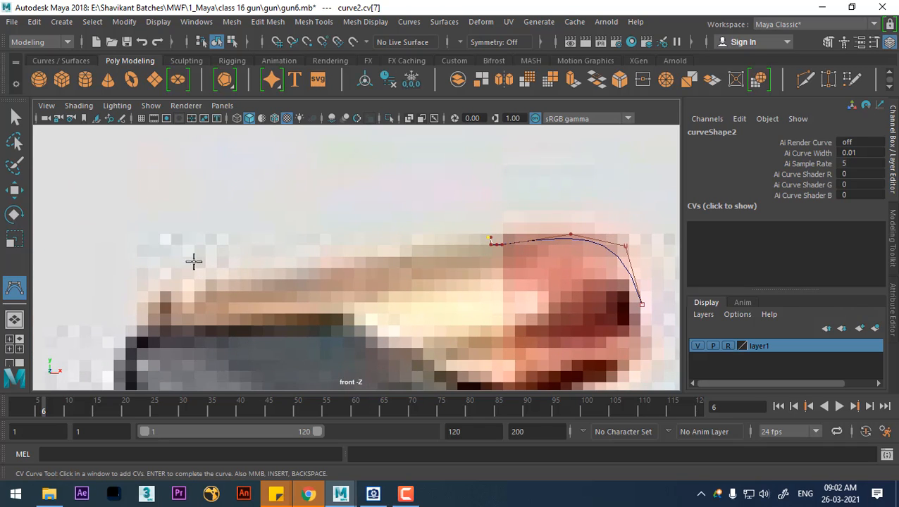
left_click(169, 249)
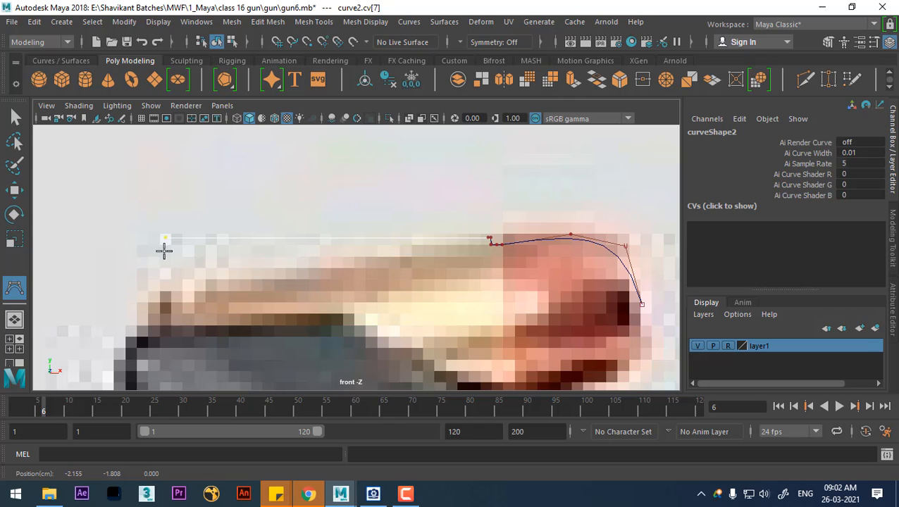
left_click(161, 253)
middle_click_drag(154, 246, 411, 279, "alt")
scroll(228, 284, "up", 5)
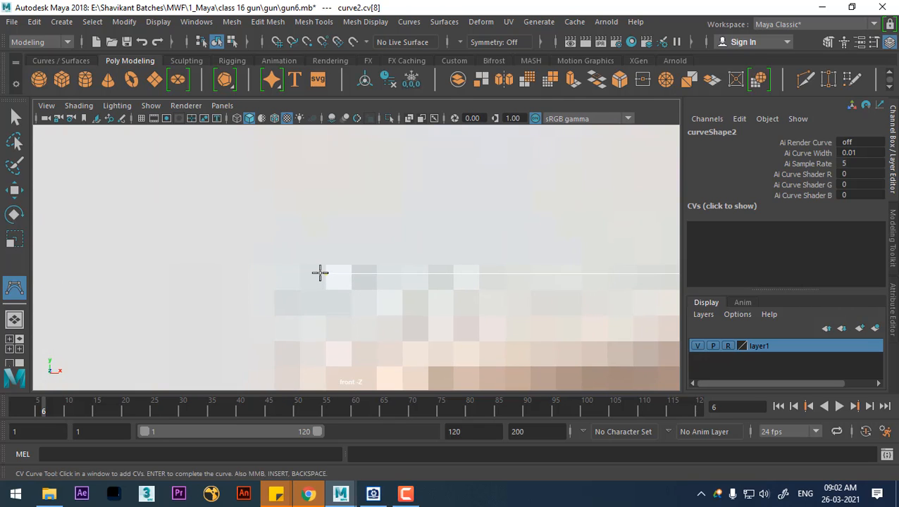
left_click(320, 272)
Shape the small raised rim at the casing's rear end with closely spaced corner points going up, across and back down
left_click(322, 264)
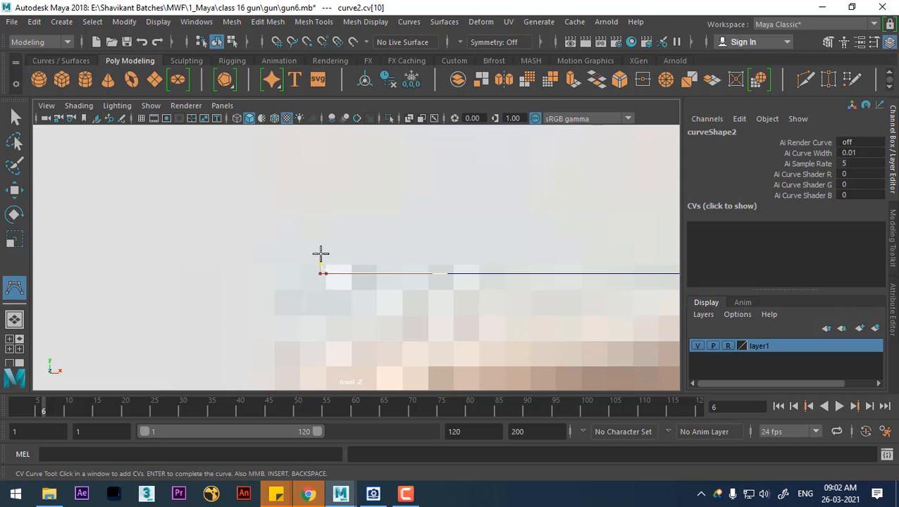
left_click(321, 256)
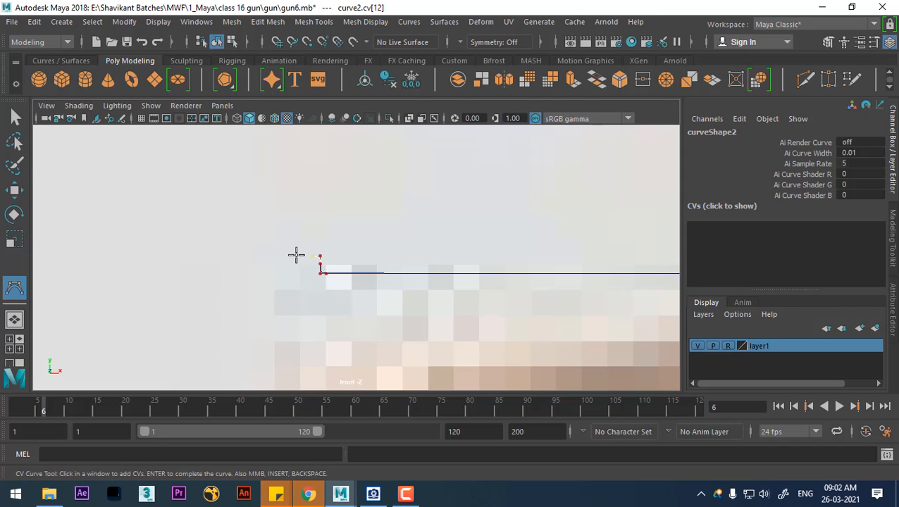
left_click(308, 256)
left_click(310, 256)
left_click(304, 257)
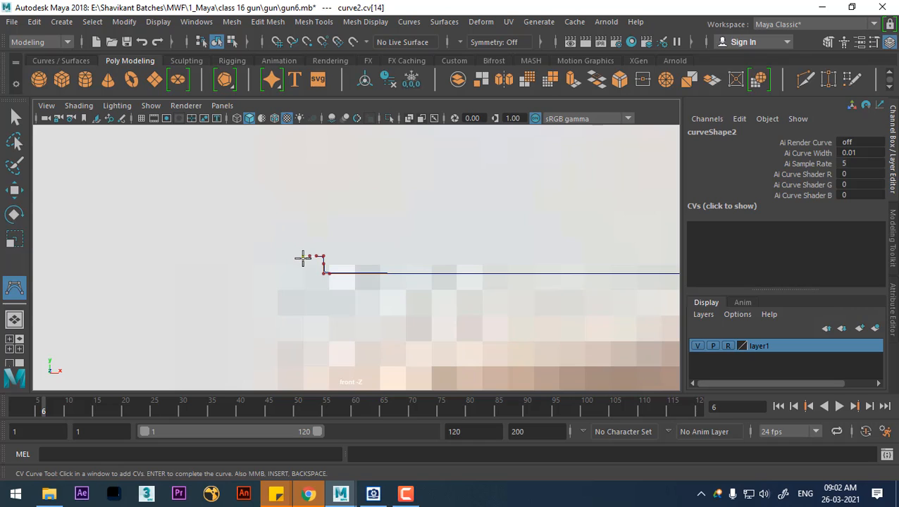
left_click(304, 258)
left_click(303, 264)
Run the curve straight down from the rim to the base of the casing's rear end and finish the profile
right_click_drag(323, 317, 444, 324, "alt")
left_click(350, 280)
middle_click_drag(415, 285, 381, 282, "alt")
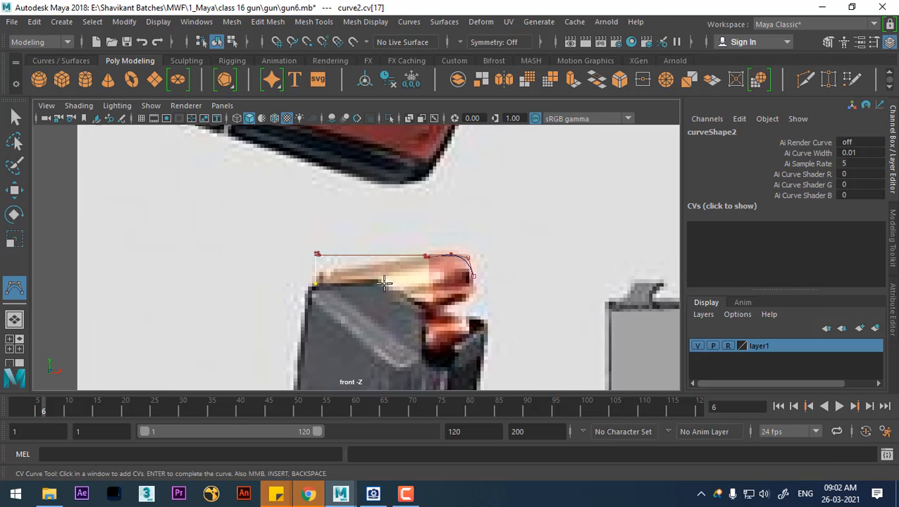
right_click_drag(381, 281, 452, 257, "alt")
middle_click_drag(455, 257, 376, 255, "alt")
right_click_drag(376, 255, 428, 310, "alt")
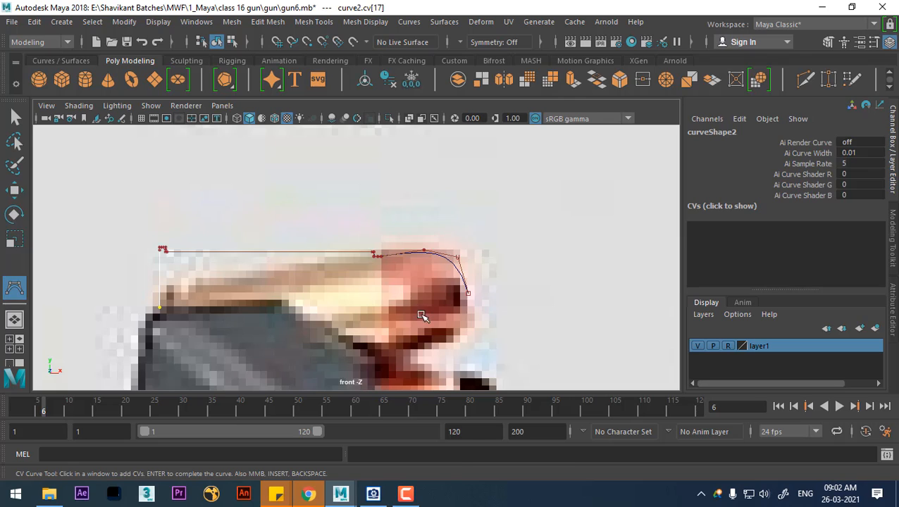
key("Return")
Refine the bullet nose's curvature by moving the two control vertices that follow the tip's starting point
key("w")
scroll(454, 268, "up", 1)
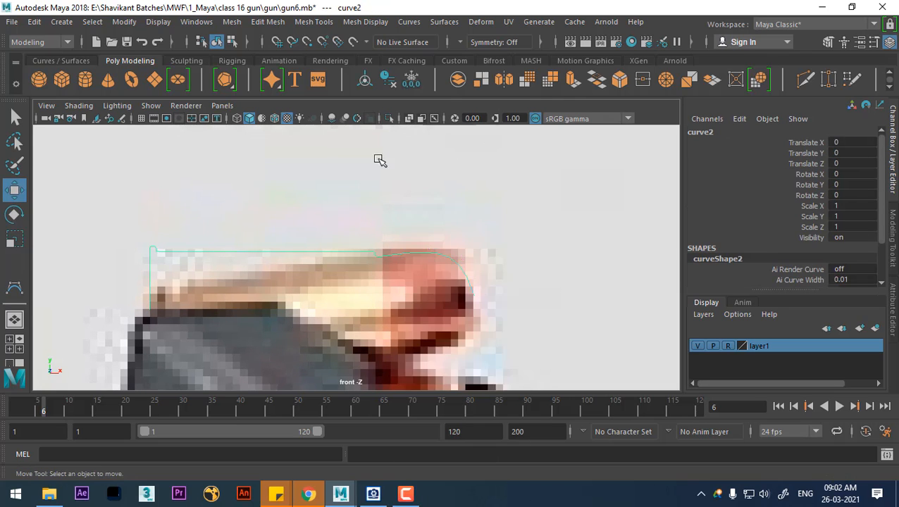
right_click_drag(379, 159, 333, 159)
scroll(468, 260, "up", 2)
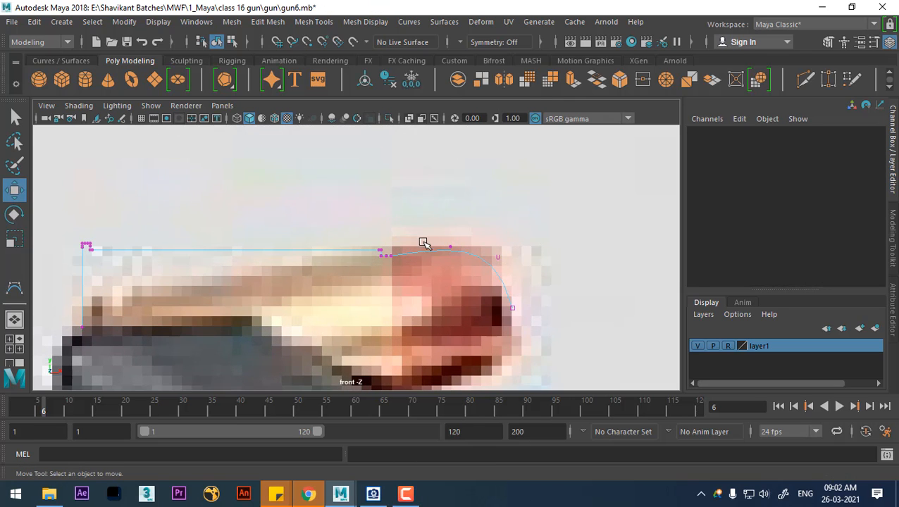
left_click(502, 256)
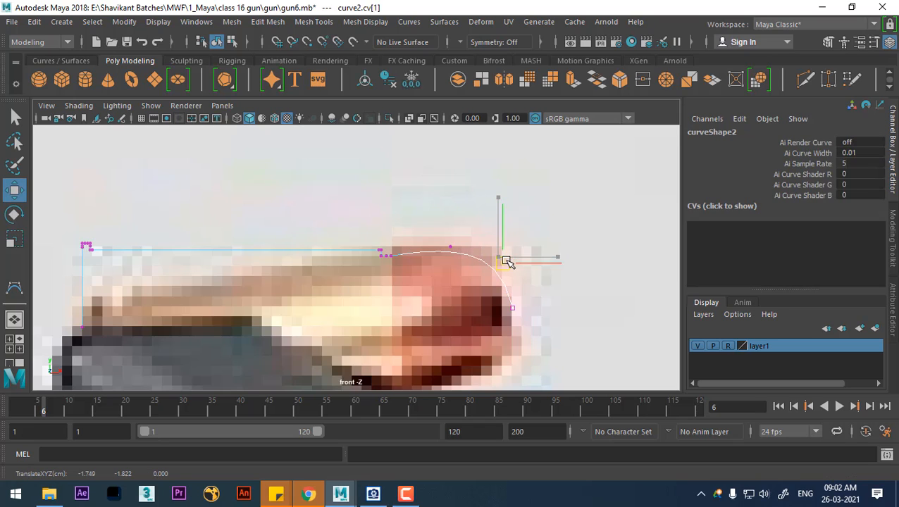
left_click(457, 251)
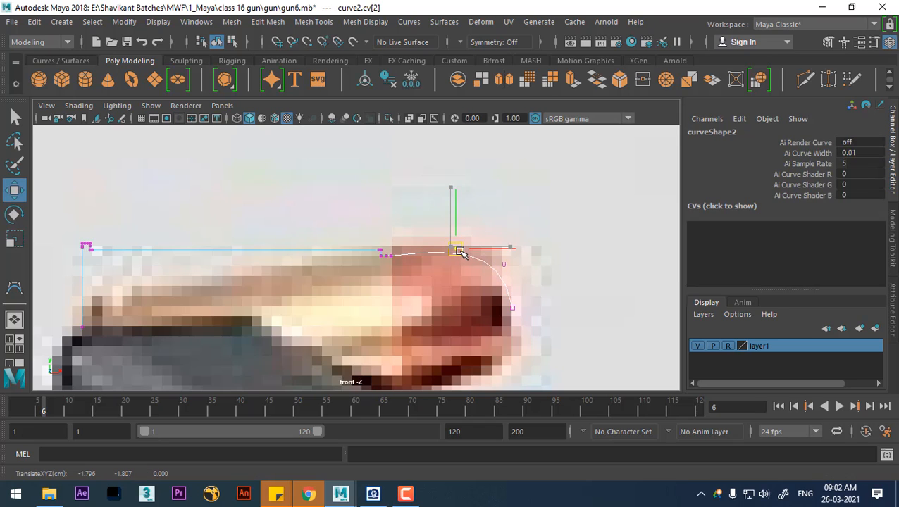
left_click_drag(462, 252, 457, 247)
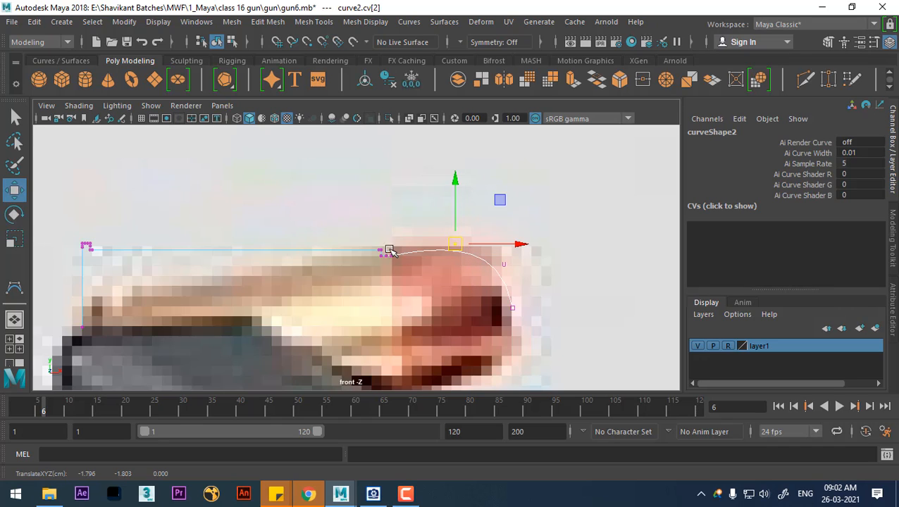
left_click(509, 269)
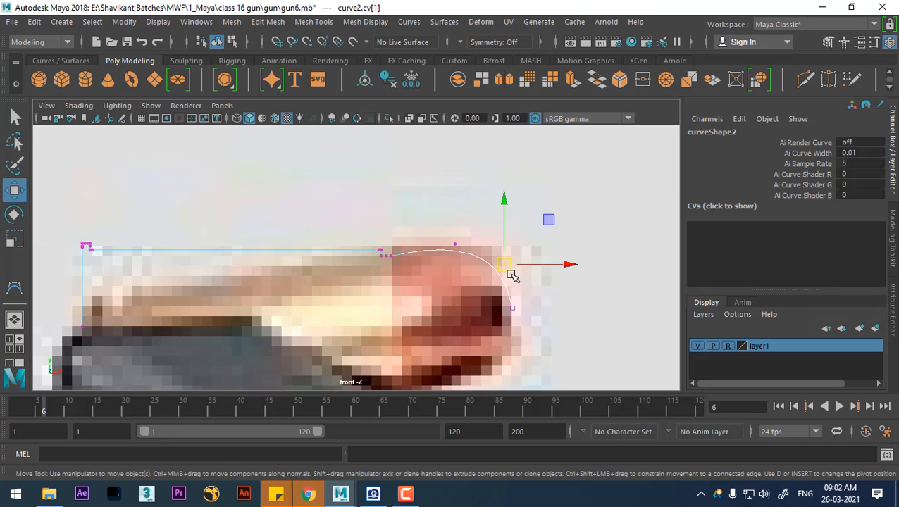
mouse_move(507, 267)
left_mouse_down()
mouse_move(517, 270)
mouse_move(504, 275)
left_mouse_up()
Hide everything except the bullet profile curve and place its pivot at the lower end of the rear vertical segment
right_click_drag(352, 154, 482, 134)
left_click(403, 280)
left_click(403, 254)
scroll(438, 301, "down", 6)
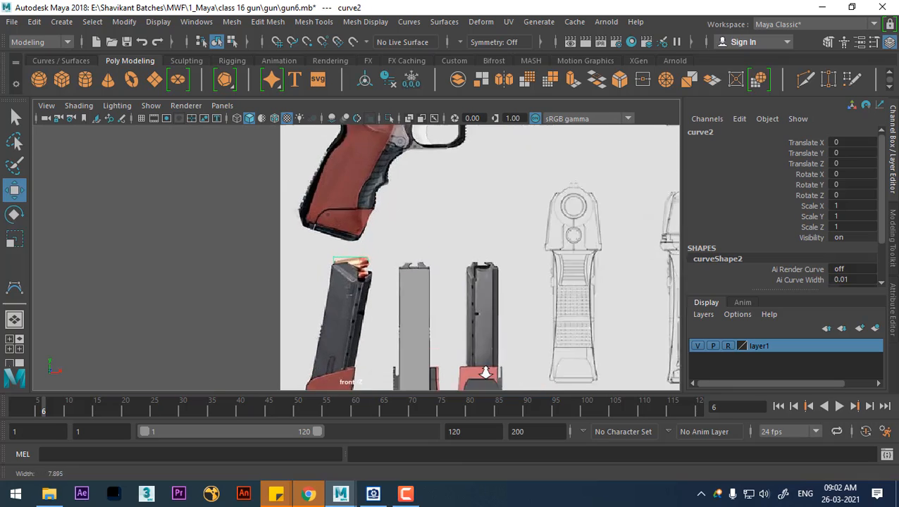
key("alt+h")
scroll(408, 302, "up", 5)
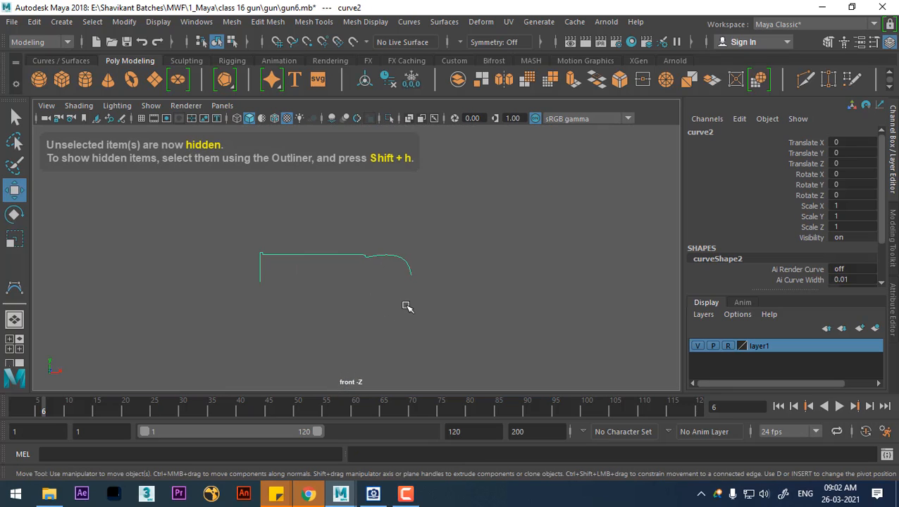
key("d")
left_click(260, 281)
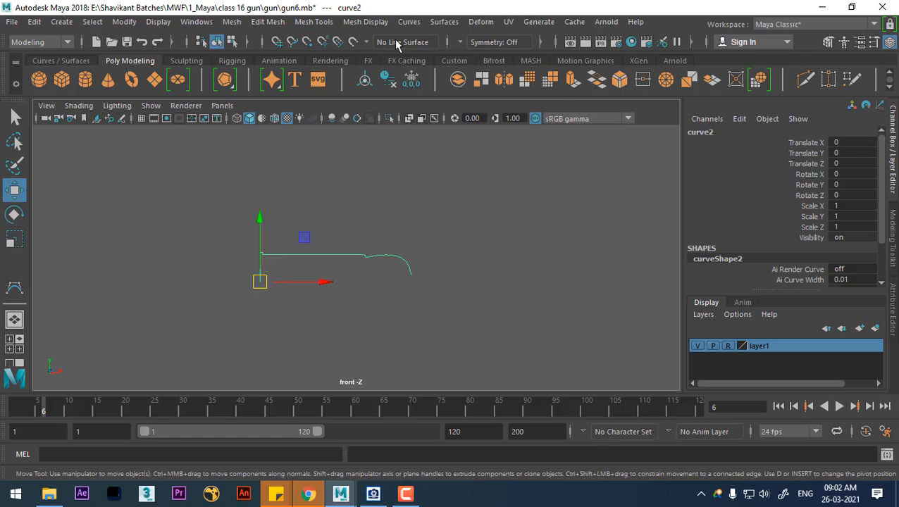
left_click(445, 22)
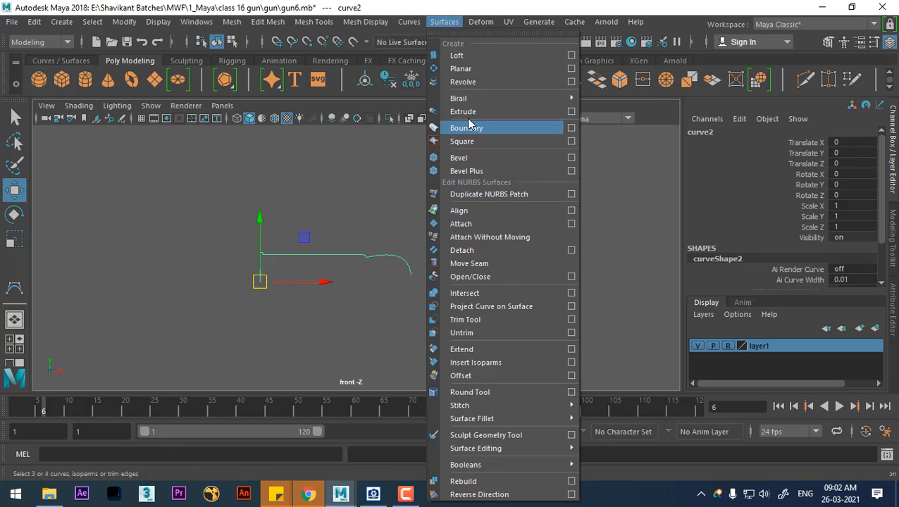
left_click(466, 81)
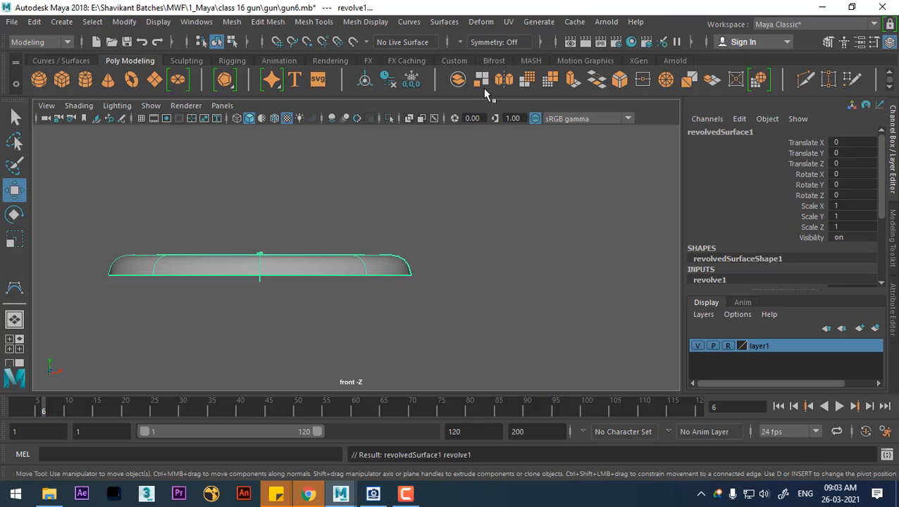
key("ctrl+z")
Revolve the profile curve a full 360 degrees about the X axis as a cubic NURBS surface with 8 segments
left_click(445, 21)
mouse_move(568, 101)
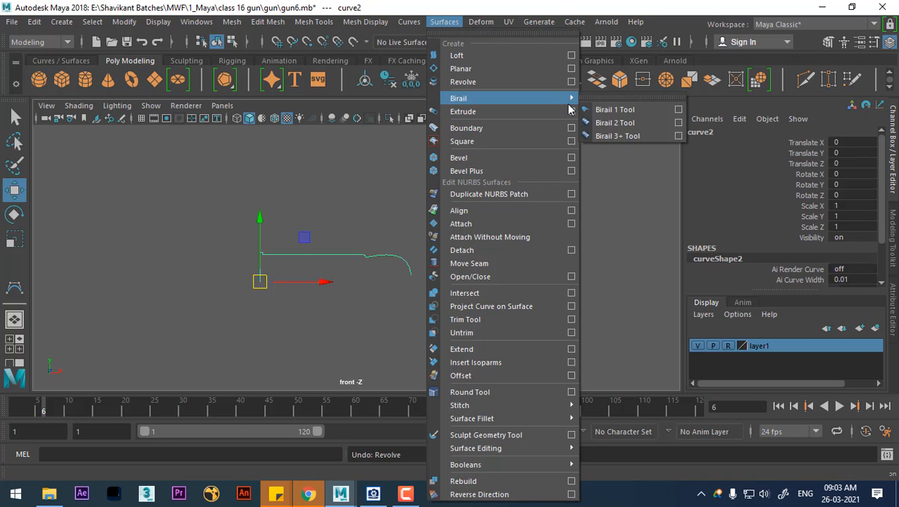
left_click(572, 82)
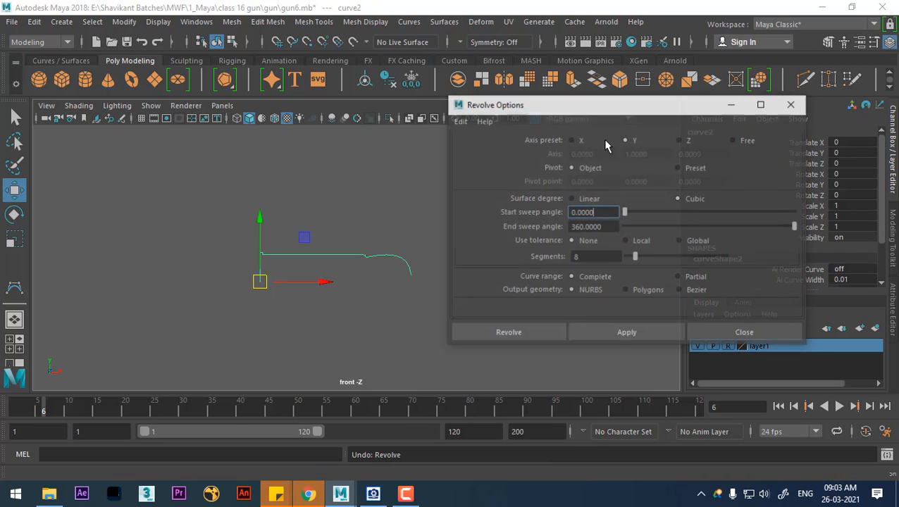
left_click(459, 122)
left_click(479, 147)
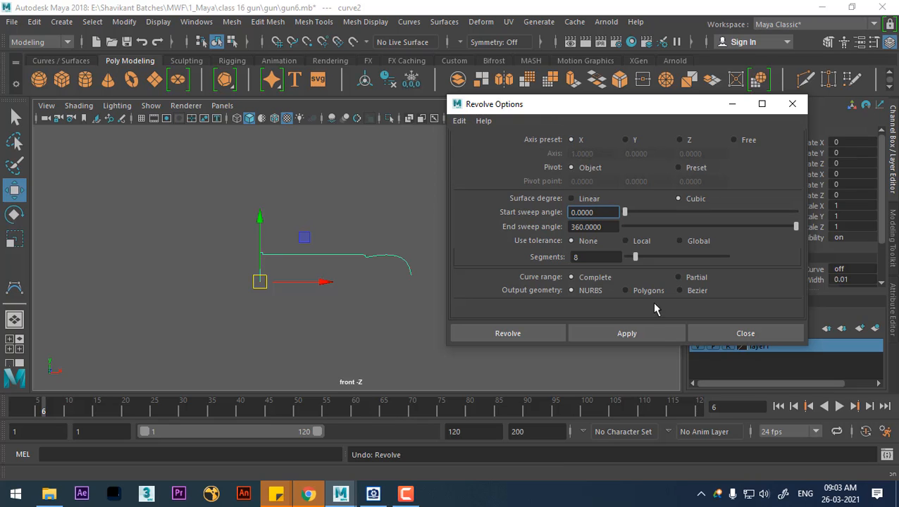
left_click(643, 336)
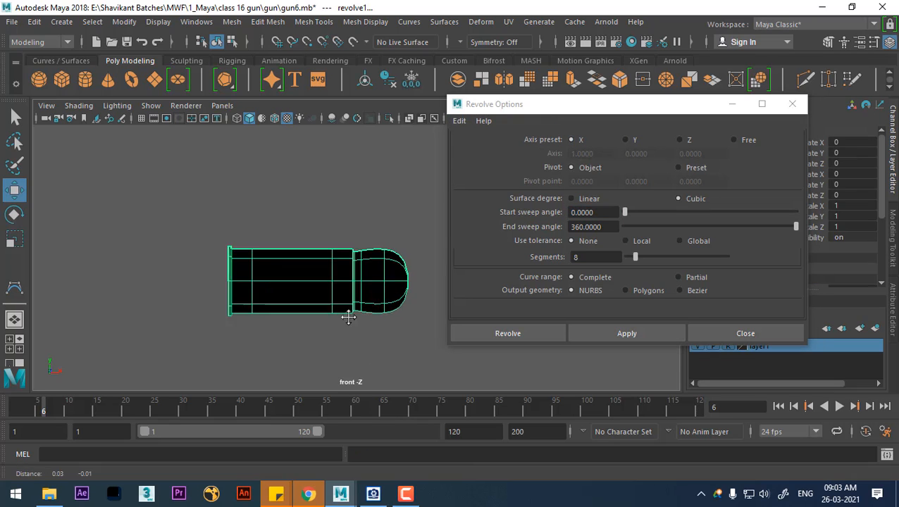
middle_click_drag(348, 317, 321, 291, "alt")
scroll(322, 272, "up", 1)
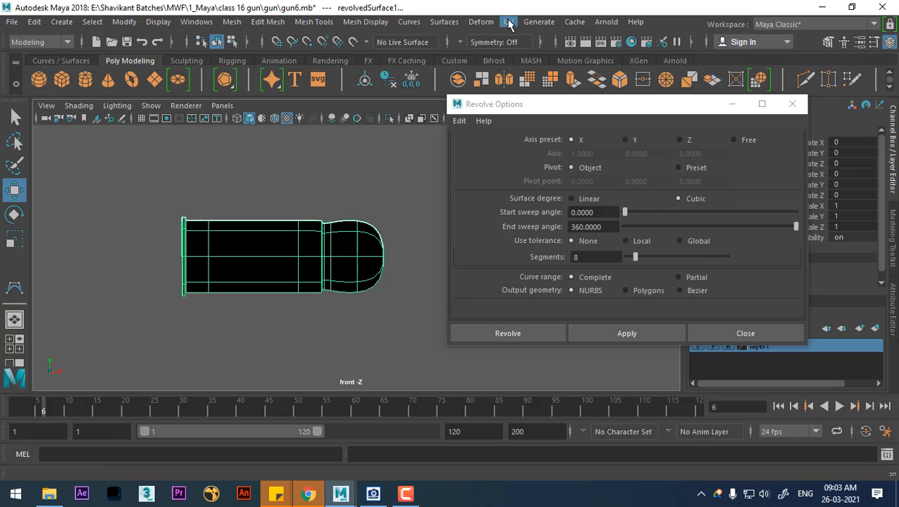
Reverse the direction of the profile curve so that the revolved bullet surface faces outward
left_click(447, 23)
left_click(465, 481)
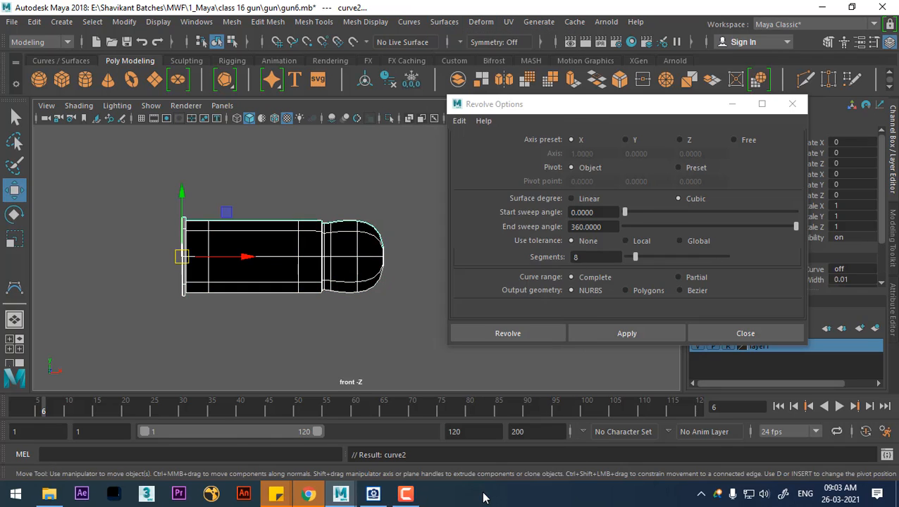
left_click(444, 21)
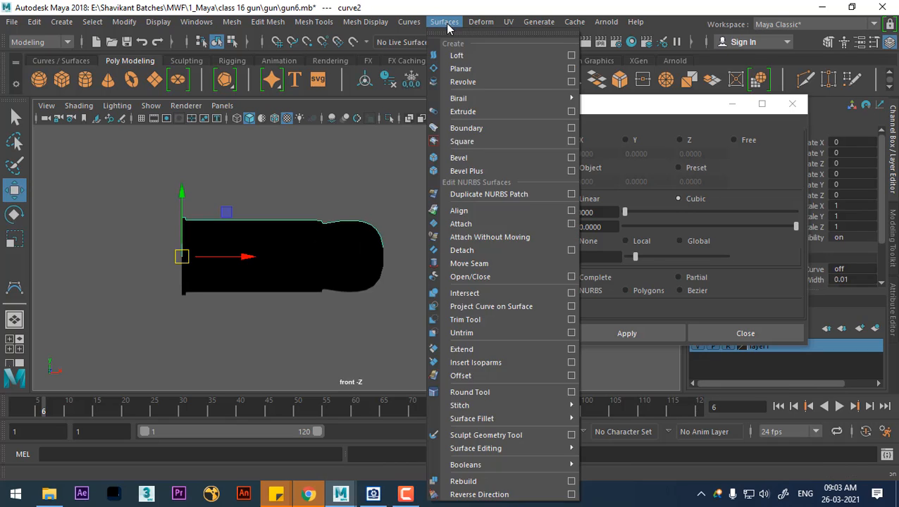
mouse_move(409, 22)
left_click(473, 442)
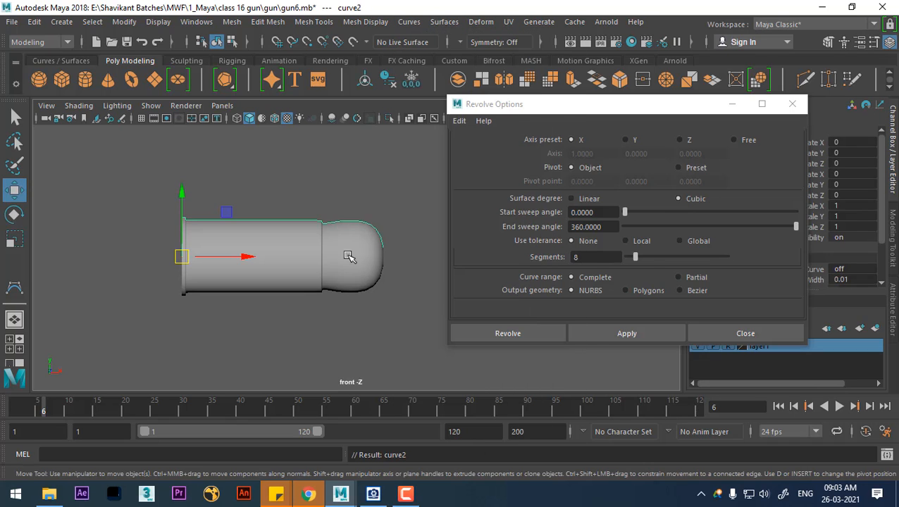
Reshape the bullet nose by lowering the control vertex next to the tip and the following one that forms the upper bulge
scroll(351, 257, "up", 2)
middle_click_drag(374, 300, 348, 310, "alt")
scroll(355, 267, "up", 2)
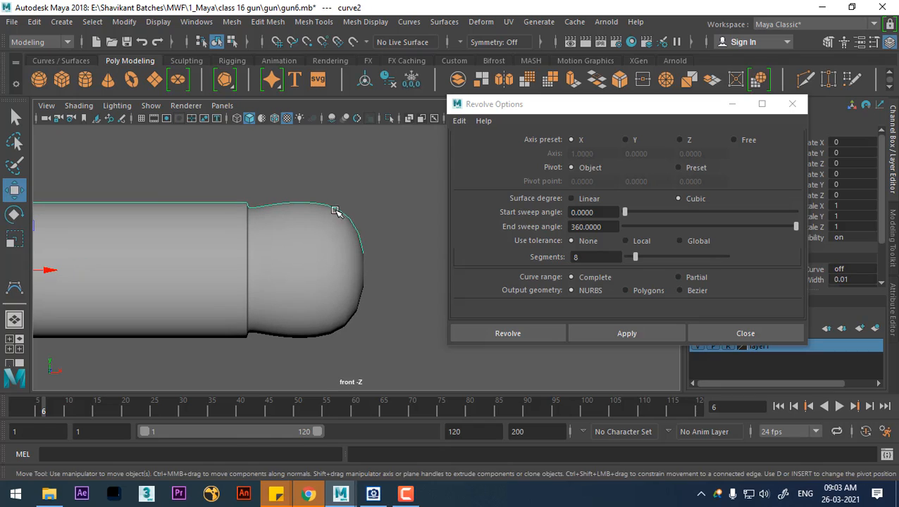
right_click_drag(381, 165, 315, 181)
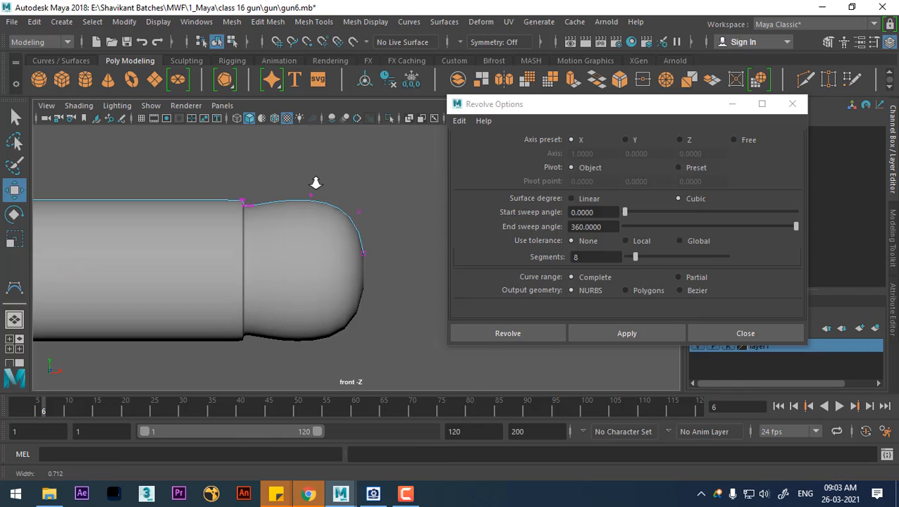
left_click_drag(297, 175, 322, 197)
left_click_drag(308, 139, 308, 140)
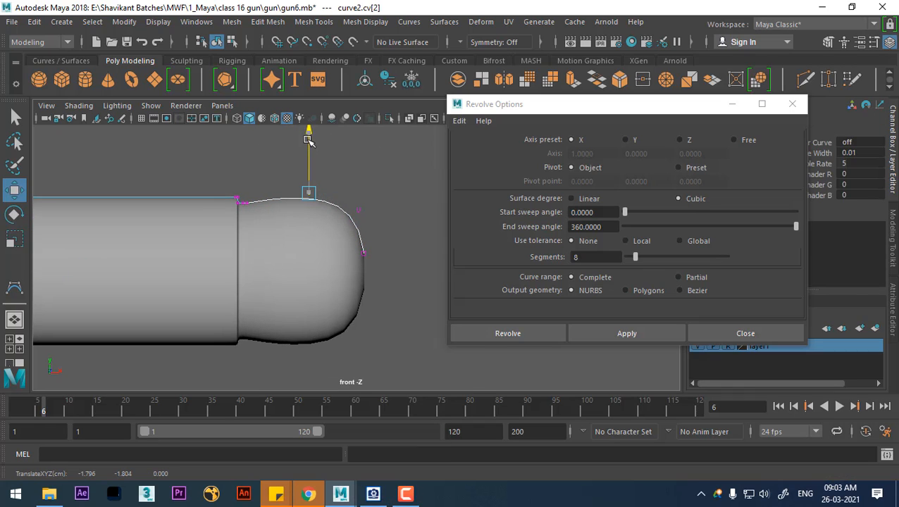
left_click_drag(337, 199, 408, 215)
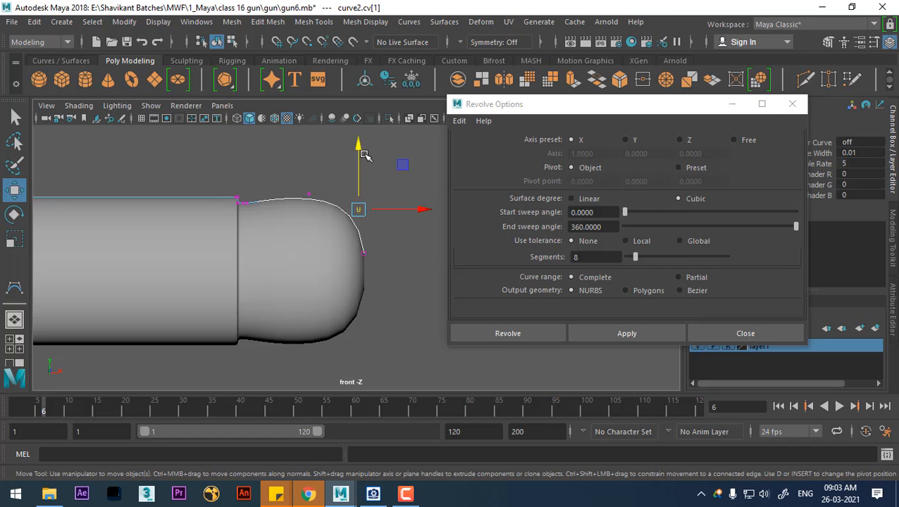
left_click_drag(359, 147, 359, 153)
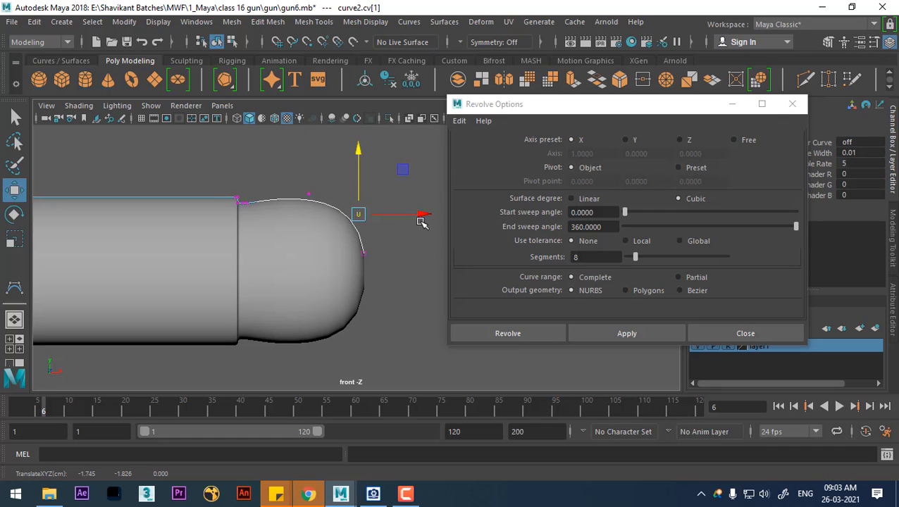
left_click(311, 201)
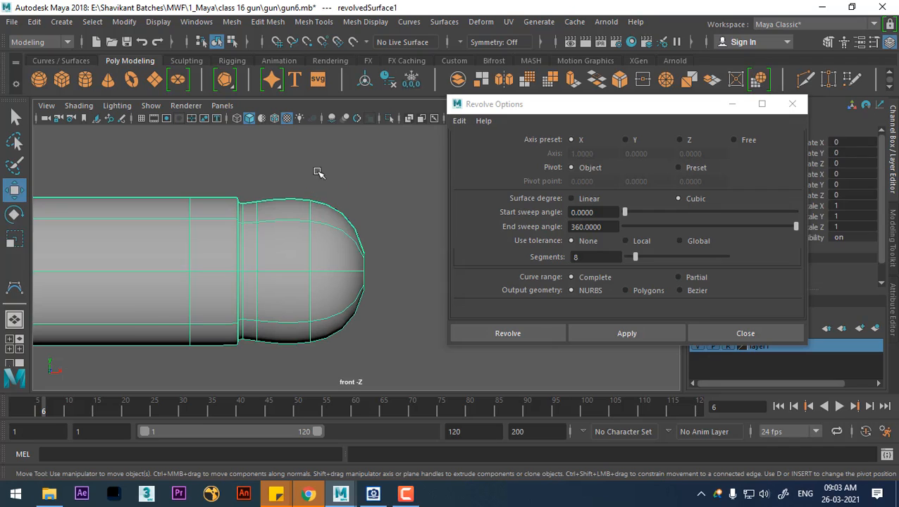
key("ctrl+z")
left_click(311, 188)
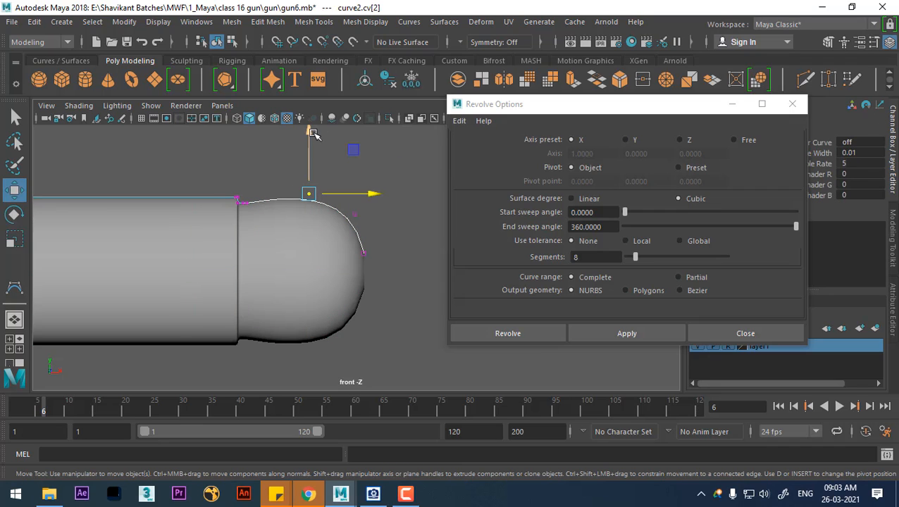
left_click_drag(314, 134, 312, 141)
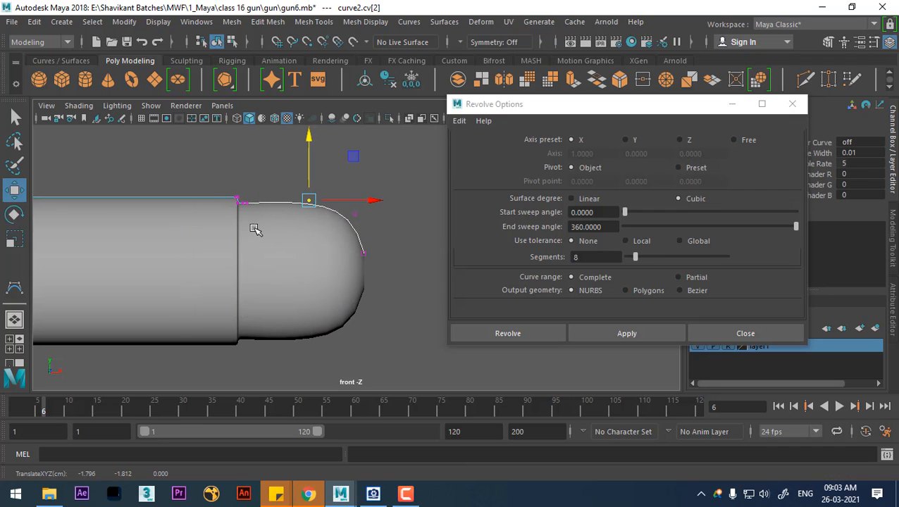
Reduce the step between casing and nose by raising the three control vertices at the neck and fine-tuning the two nearer the nose
scroll(256, 229, "up", 5)
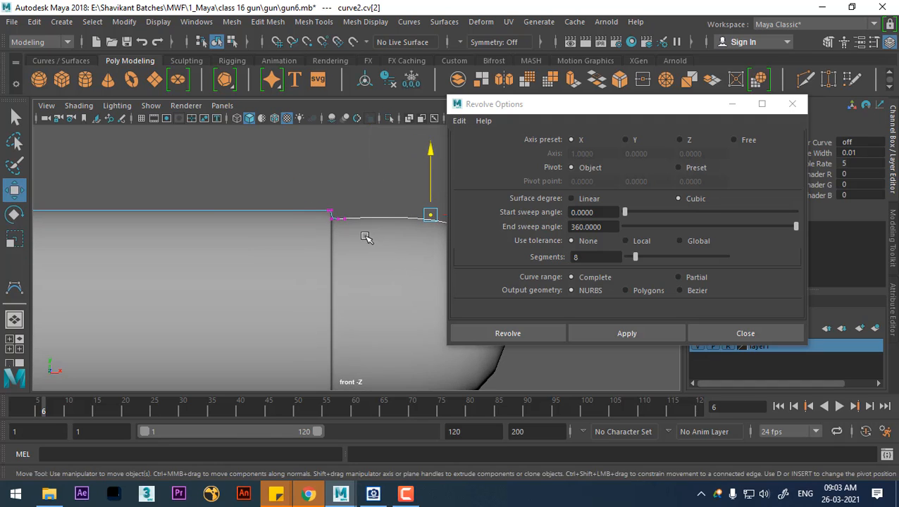
scroll(364, 235, "up", 2)
scroll(386, 299, "up", 3)
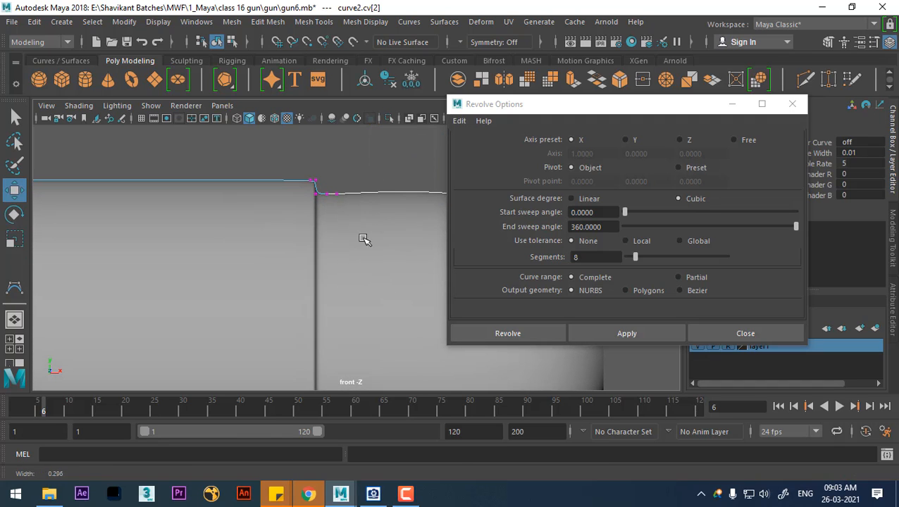
left_click_drag(350, 184, 299, 217)
left_click_drag(324, 148, 326, 139)
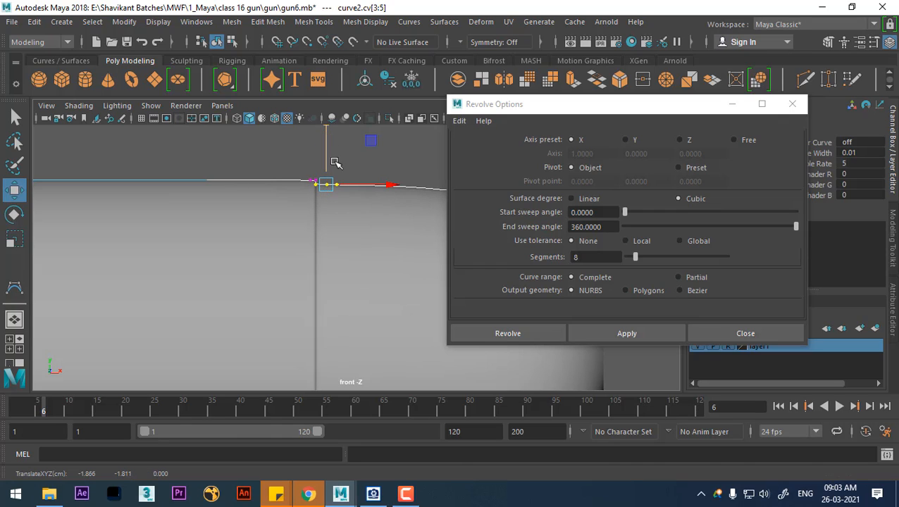
left_click_drag(359, 223, 321, 165)
middle_click_drag(327, 159, 329, 203, "alt")
left_click_drag(331, 179, 335, 170)
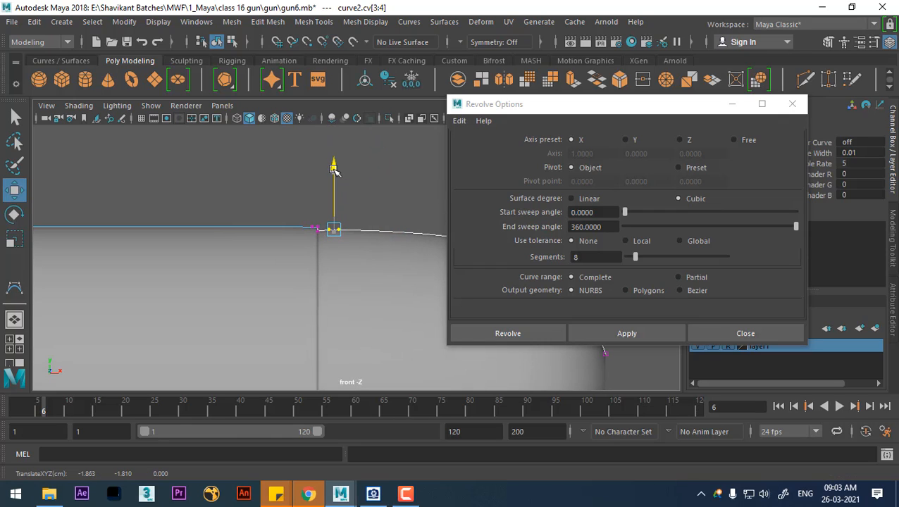
Close the Revolve options and return from control vertex editing to object selection on the bullet
scroll(339, 237, "down", 10)
middle_click_drag(351, 255, 318, 221, "alt")
scroll(309, 246, "up", 4)
middle_click_drag(317, 278, 361, 319, "alt")
scroll(362, 319, "up", 1)
left_click(746, 333)
right_click_drag(243, 227, 303, 116)
left_click(346, 250)
Examine the revolved bullet's tip in the perspective view
scroll(337, 271, "up", 1)
middle_click_drag(336, 284, 361, 301, "alt")
scroll(366, 301, "up", 2)
middle_click_drag(393, 286, 420, 294, "alt")
left_click(462, 301)
left_click(401, 285)
key("space")
left_click_drag(446, 282, 420, 176)
left_click_drag(423, 236, 357, 254, "alt")
scroll(361, 259, "up", 1)
middle_click_drag(368, 268, 407, 224, "alt")
scroll(358, 272, "up", 2)
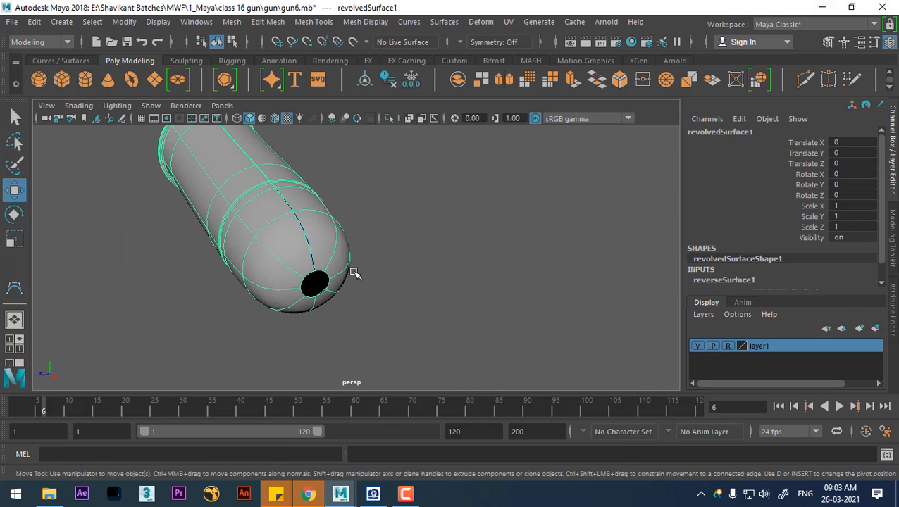
Close the hole in the nose by lowering the curve's tip control vertex to the bullet's centre axis and moving it slightly inward
left_click(310, 258)
right_click_drag(534, 161, 449, 157)
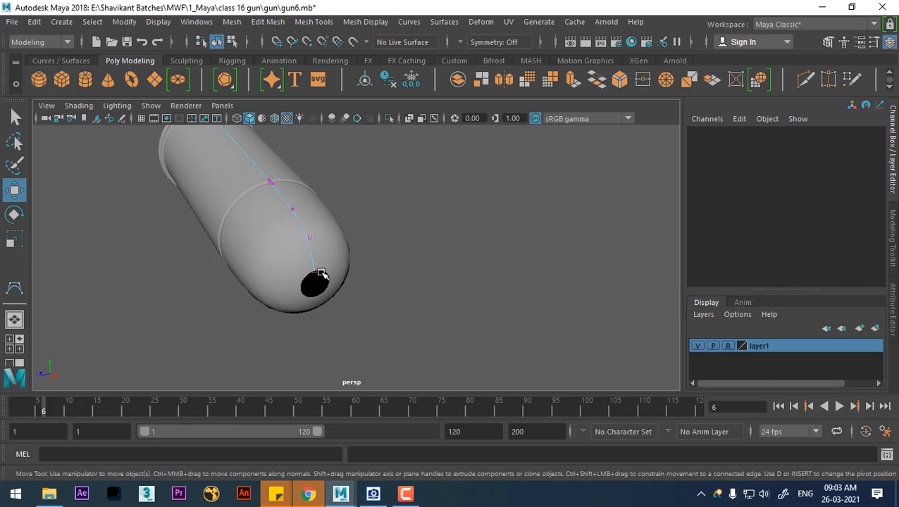
left_click(318, 272)
key("space")
left_click_drag(432, 237, 434, 273)
scroll(461, 280, "up", 2)
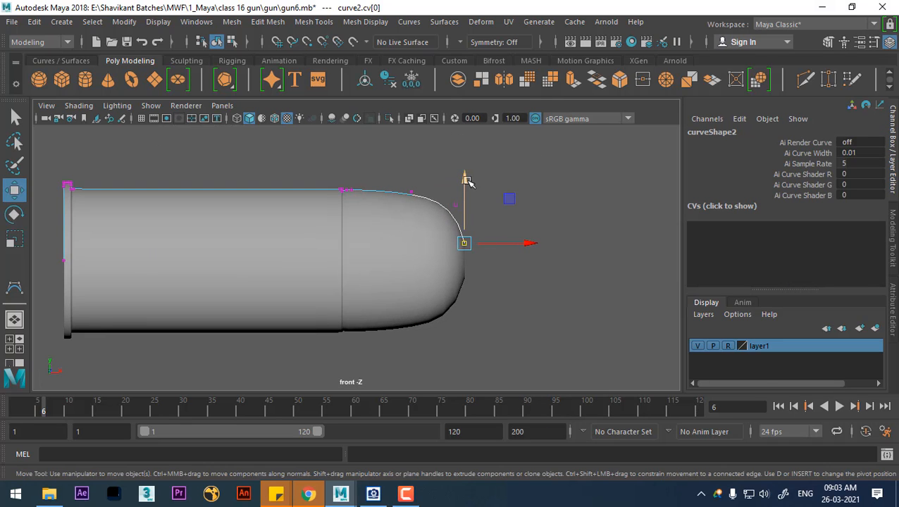
left_click_drag(468, 181, 471, 195)
scroll(468, 198, "up", 5)
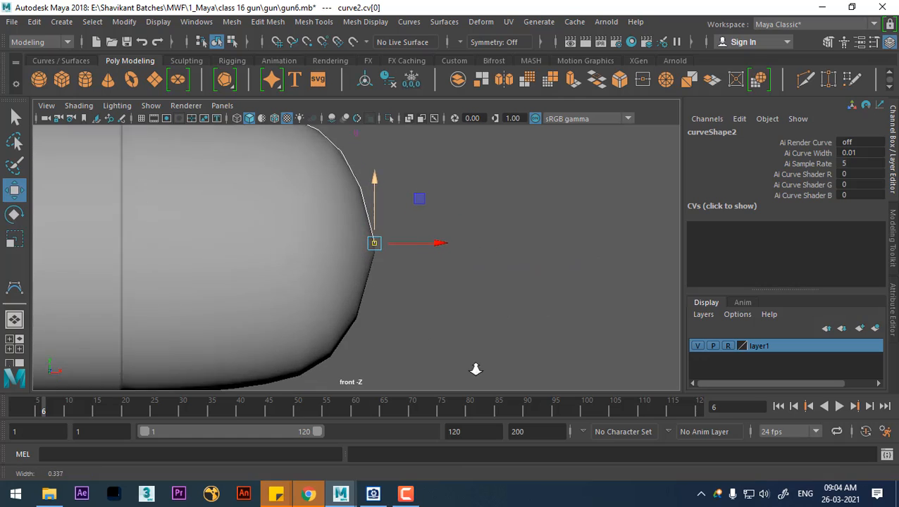
left_click_drag(386, 172, 381, 177)
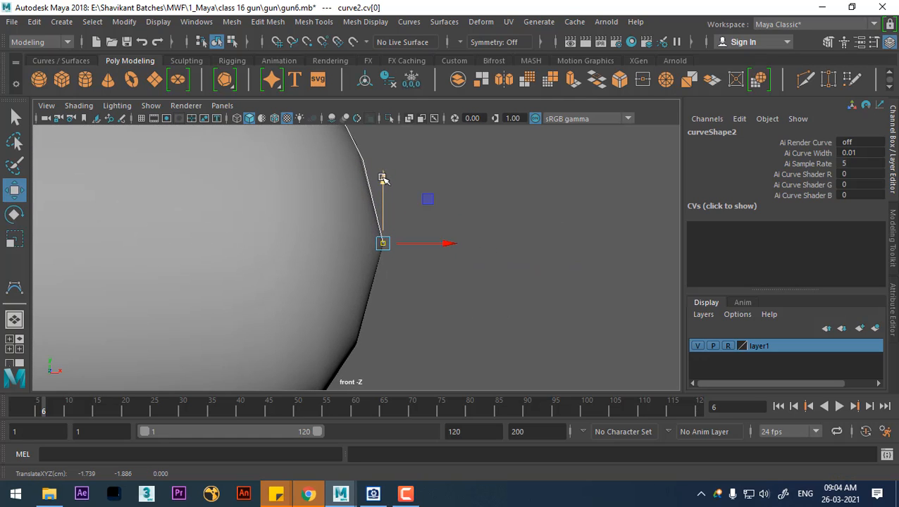
left_click_drag(450, 245, 440, 246)
Delete the construction history of the revolved bullet surface and its profile curve
right_click_drag(461, 310, 389, 104, "alt")
left_click(444, 248)
left_click(321, 257)
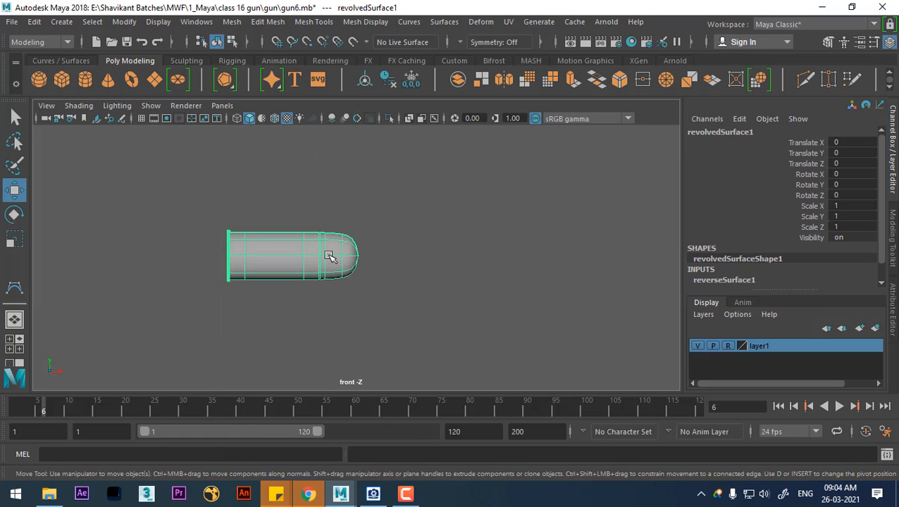
scroll(360, 247, "up", 5)
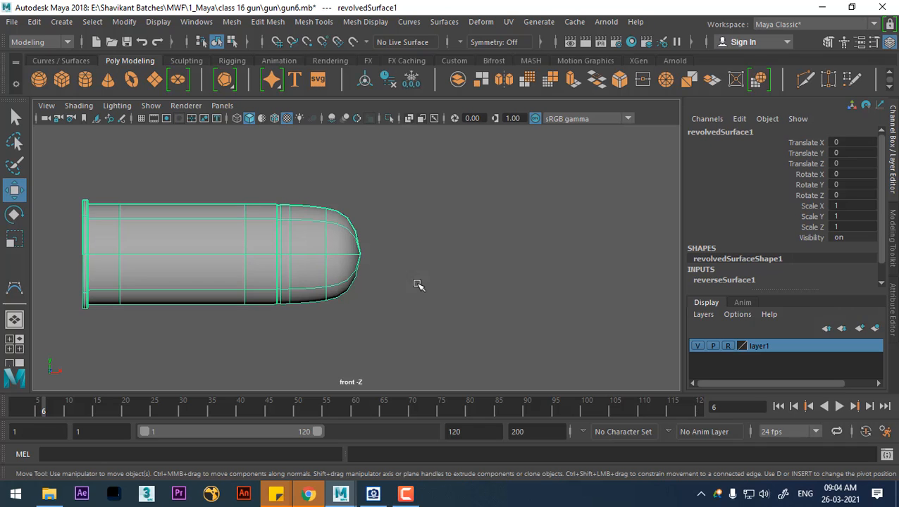
left_click(391, 286)
left_click(285, 260)
left_click_drag(408, 177, 204, 290)
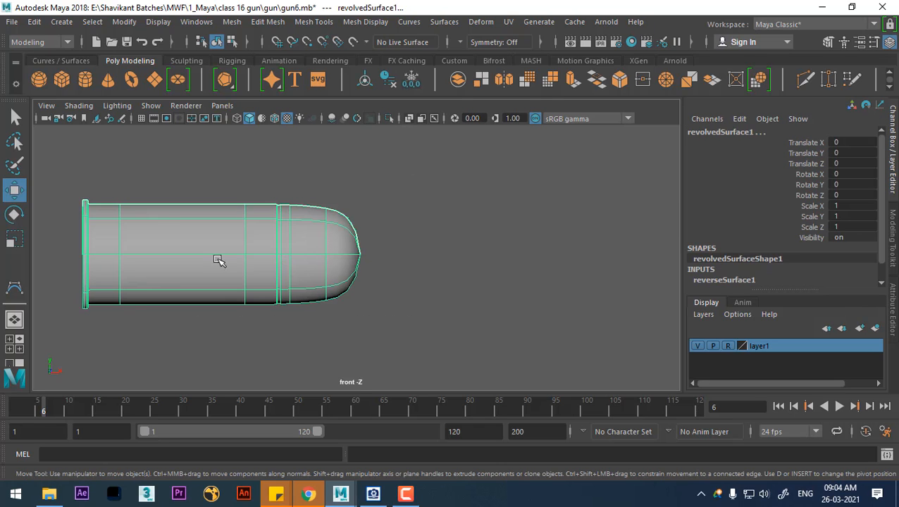
left_click(33, 23)
mouse_move(203, 180)
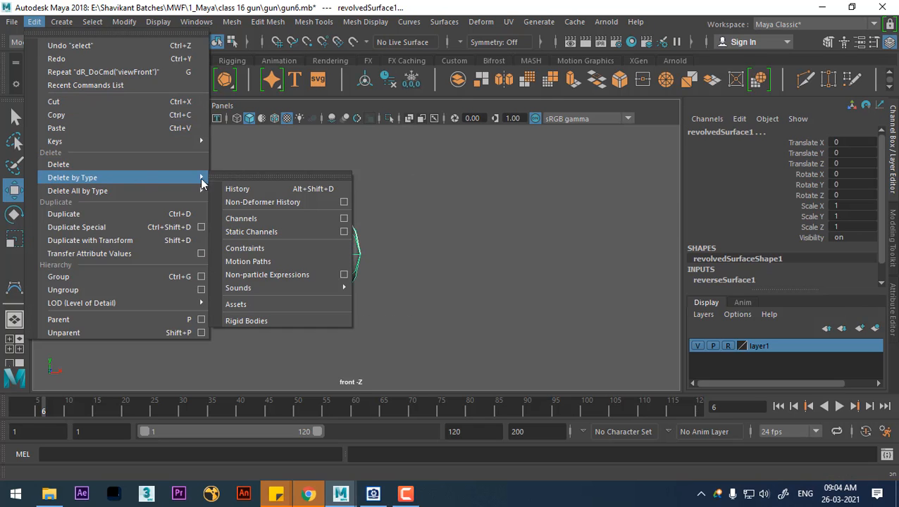
left_click(247, 188)
scroll(446, 249, "down", 5)
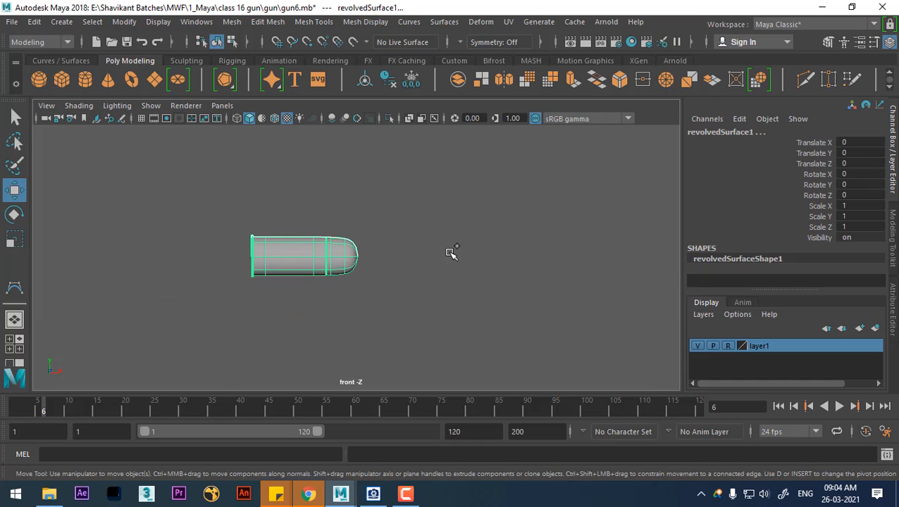
Unhide the magazine model and the reference image around the bullet
key("ctrl+shift+h")
scroll(421, 245, "up", 2)
middle_click_drag(414, 305, 356, 257, "alt")
scroll(363, 255, "down", 8)
scroll(356, 257, "up", 1)
scroll(355, 257, "up", 3)
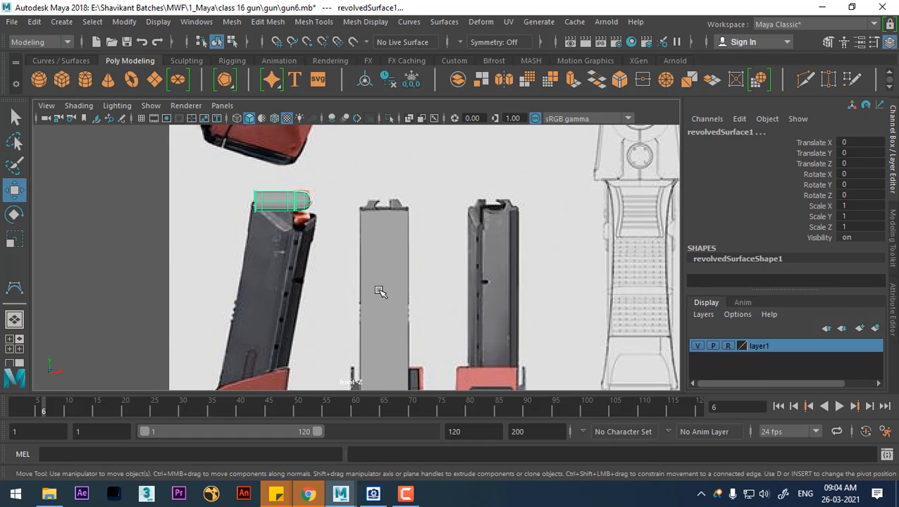
middle_click_drag(477, 300, 402, 255, "alt")
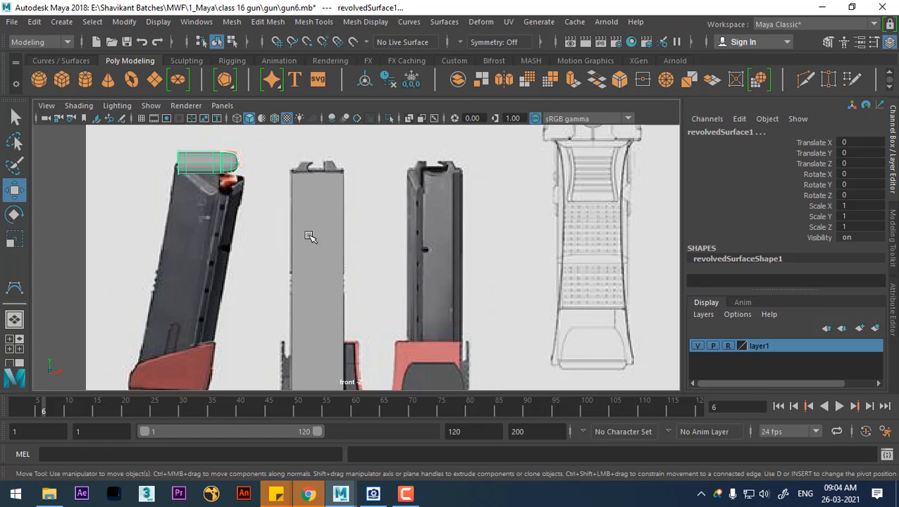
scroll(402, 254, "down", 3)
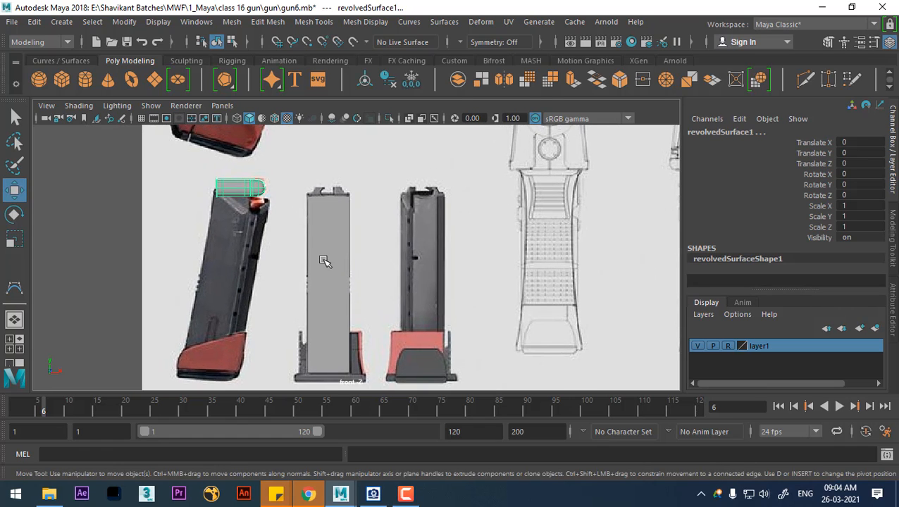
Extrude the magazine body's bottom faces downward by about 0.085 to the lower edge of the reference base plate, and return to object mode
left_click(335, 268)
scroll(353, 320, "up", 1)
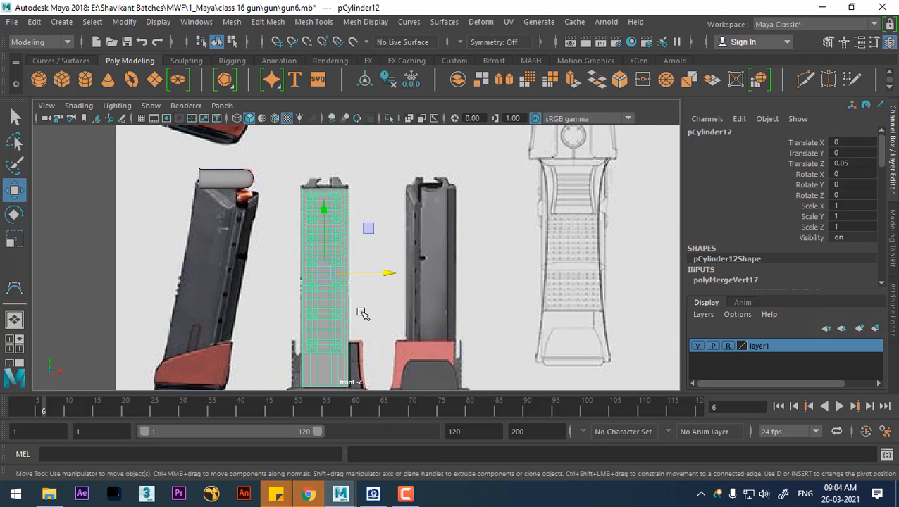
middle_click_drag(342, 347, 366, 226, "alt")
right_click_drag(366, 227, 435, 387, "alt")
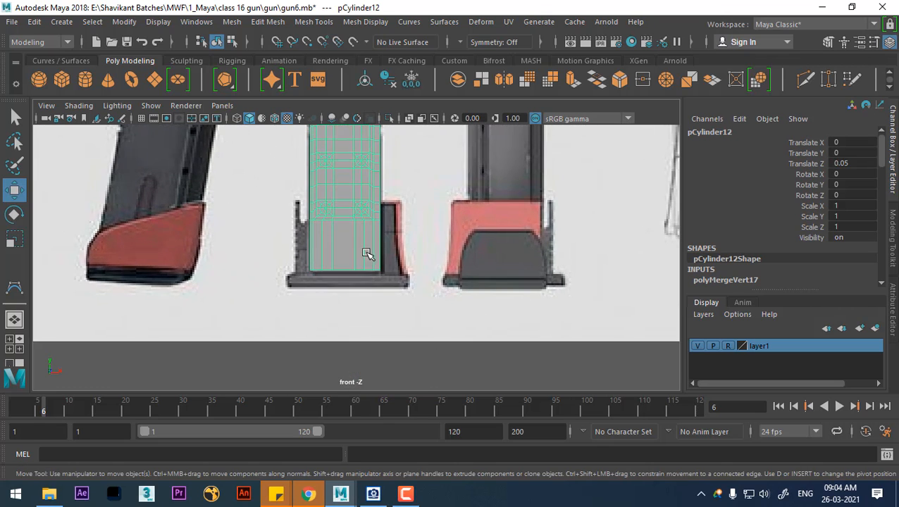
middle_click_drag(369, 255, 369, 294, "alt")
right_click_drag(369, 293, 392, 358, "alt")
middle_click_drag(360, 317, 364, 280, "alt")
right_click_drag(364, 281, 387, 313, "alt")
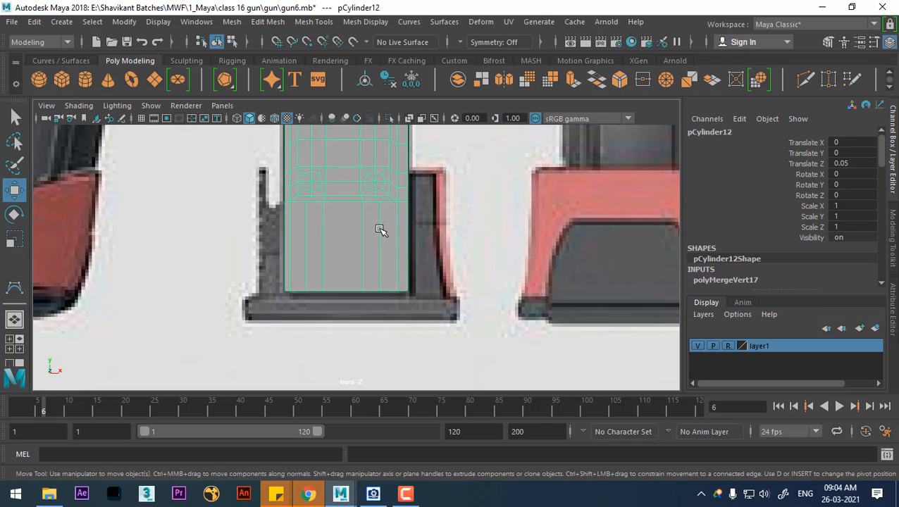
right_click_drag(379, 224, 369, 165)
left_click_drag(471, 274, 81, 363)
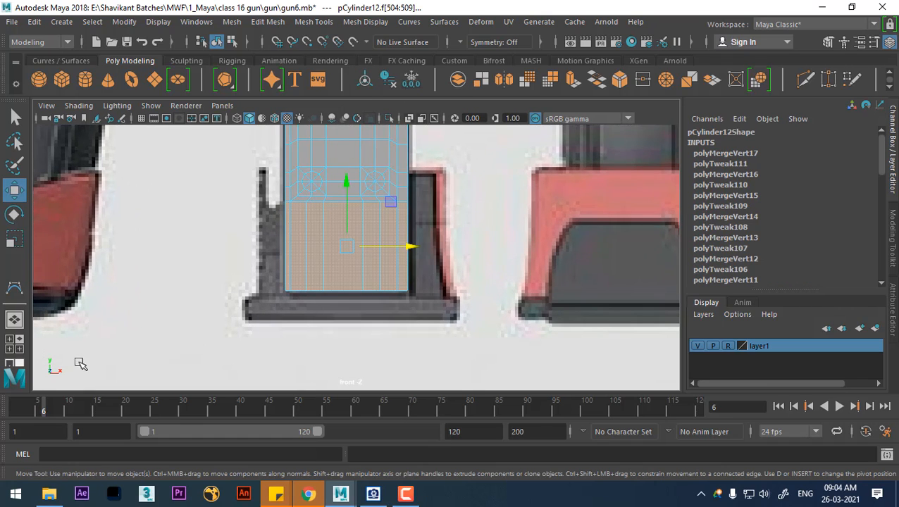
left_click_drag(497, 179, 63, 272, "ctrl")
right_click_drag(436, 168, 423, 209, "shift")
left_click_drag(301, 339, 302, 365)
left_click_drag(303, 361, 305, 362)
scroll(470, 262, "down", 5)
scroll(444, 311, "up", 4)
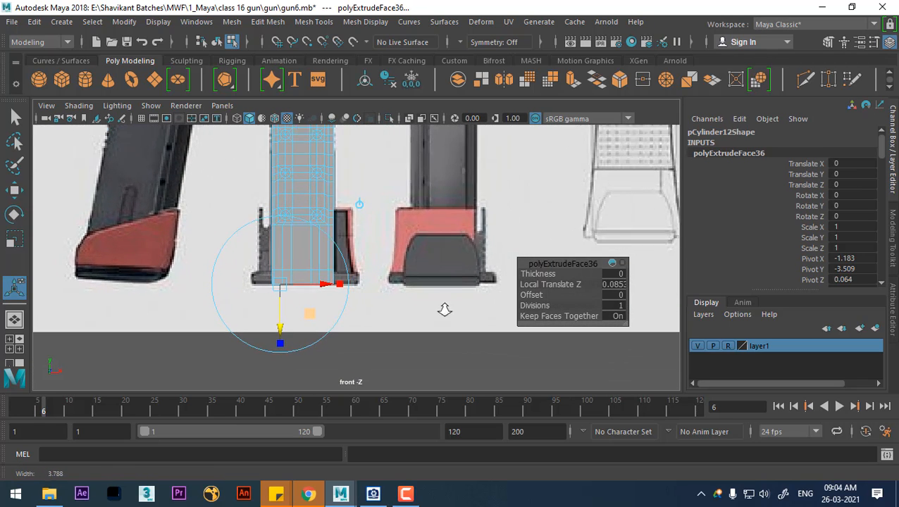
right_click_drag(303, 148, 356, 99)
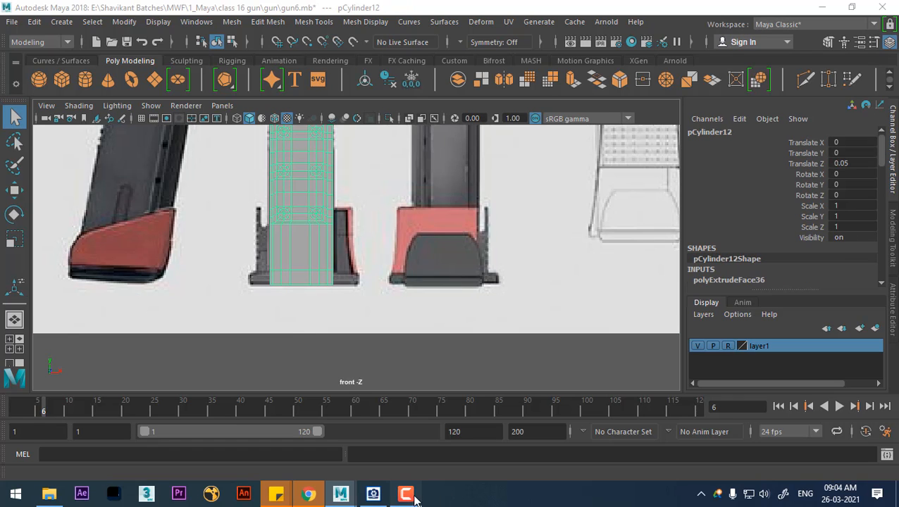
left_click(406, 494)
left_click(848, 426)
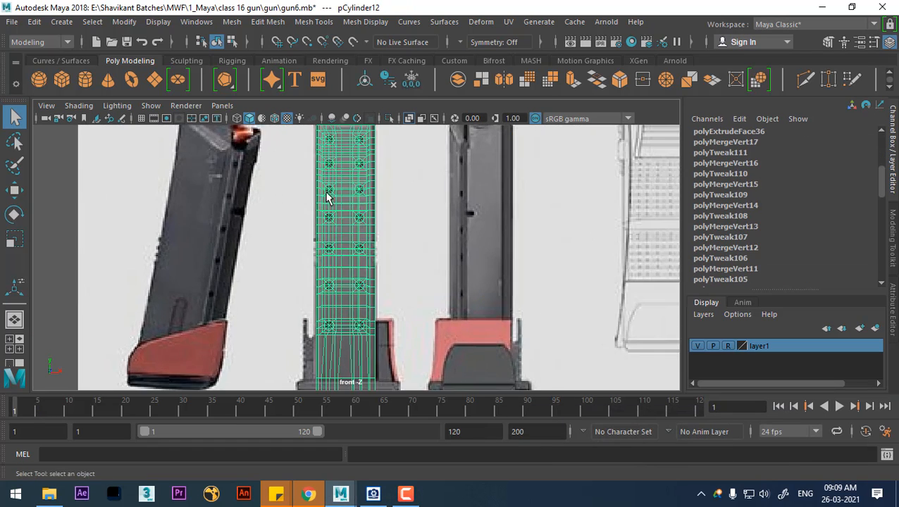
Delete the construction history of the revolved bullet surface
middle_click_drag(326, 197, 360, 285, "alt")
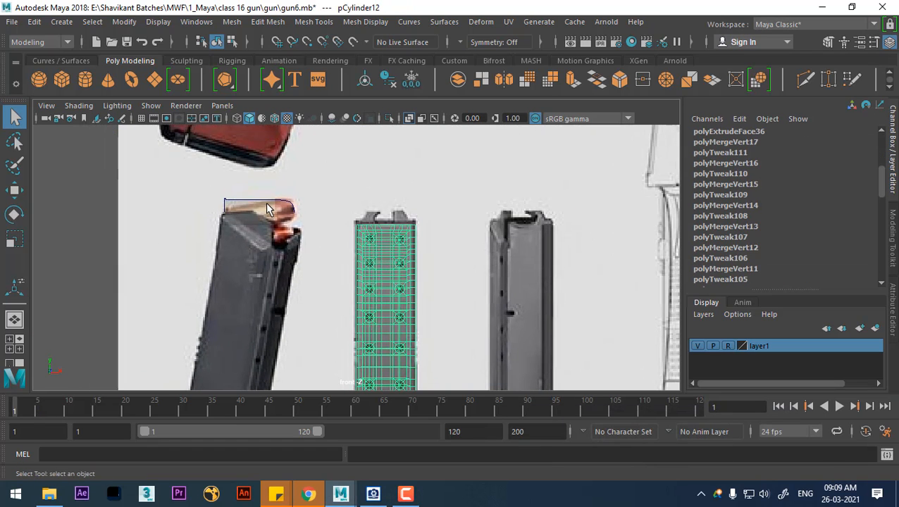
left_click(275, 213)
scroll(332, 301, "up", 2)
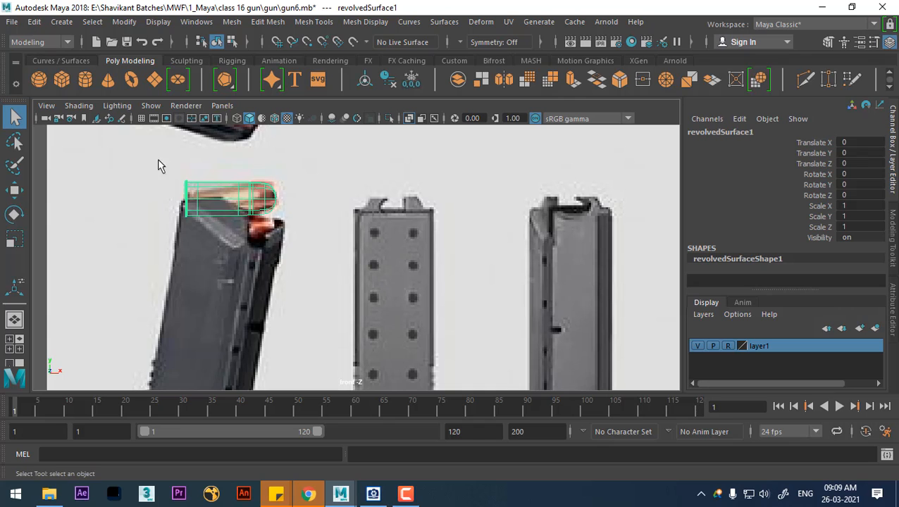
left_click(34, 24)
mouse_move(179, 179)
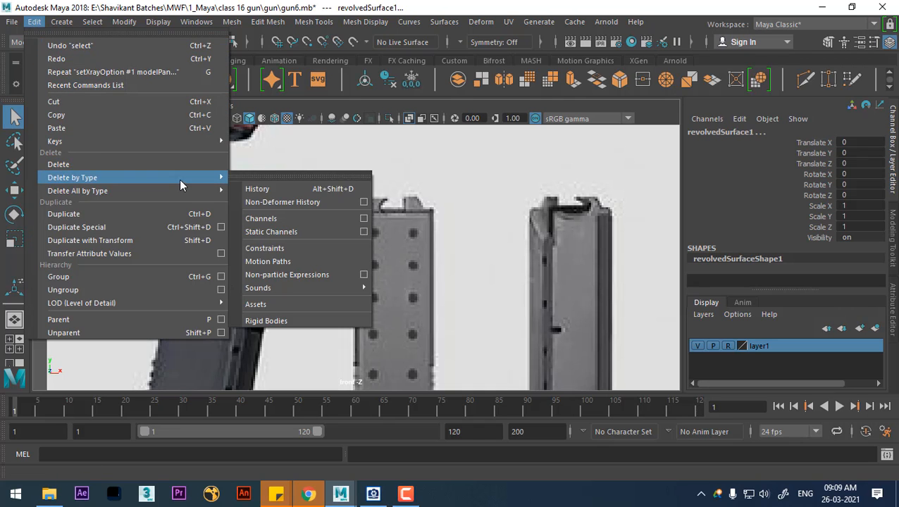
left_click(280, 188)
scroll(327, 257, "up", 2)
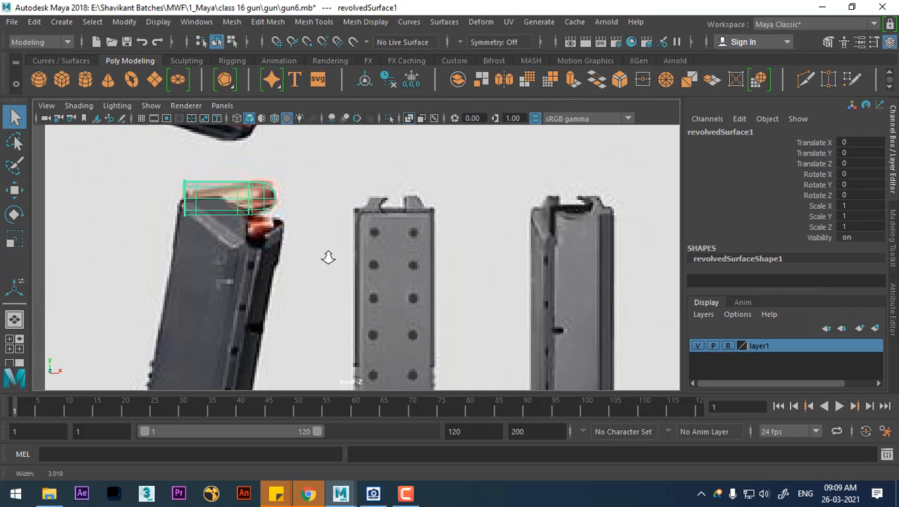
Center the bullet's pivot and move the bullet 0.794 along X onto the top of the middle magazine
key("w")
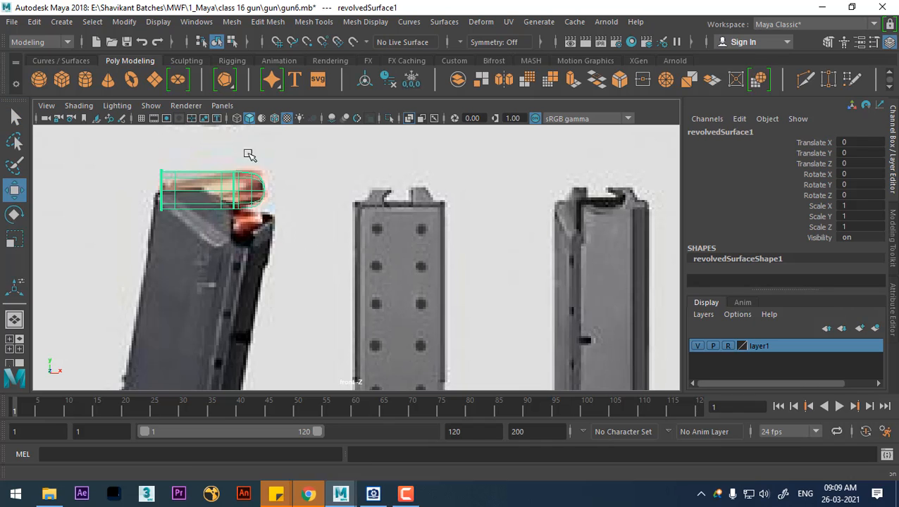
left_click(123, 22)
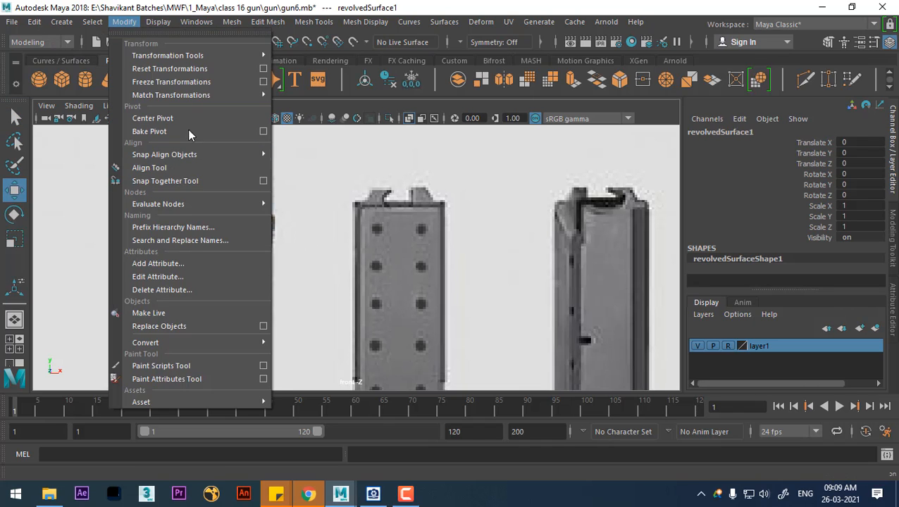
left_click(190, 130)
left_click_drag(275, 192, 465, 192)
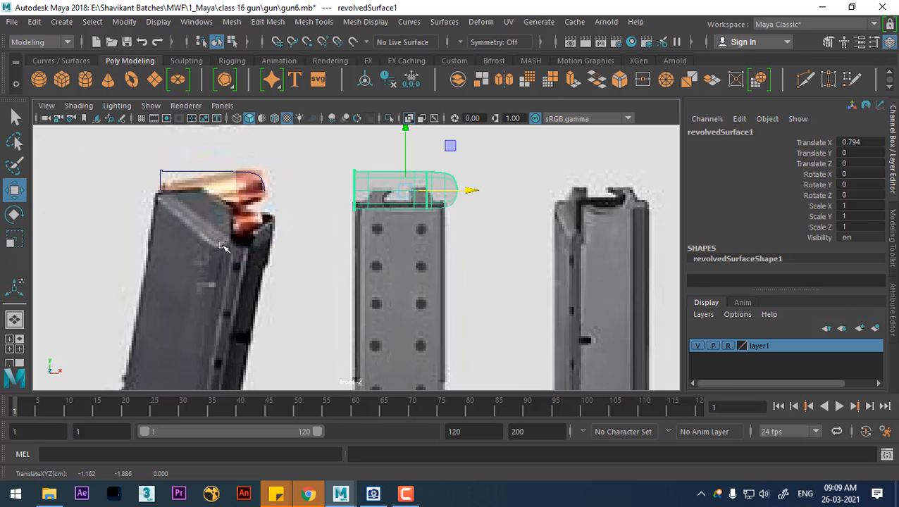
Scale the bullet uniformly to about 0.816 and lower it to Translate Y -0.018 to fit the magazine's width
scroll(399, 223, "up", 5)
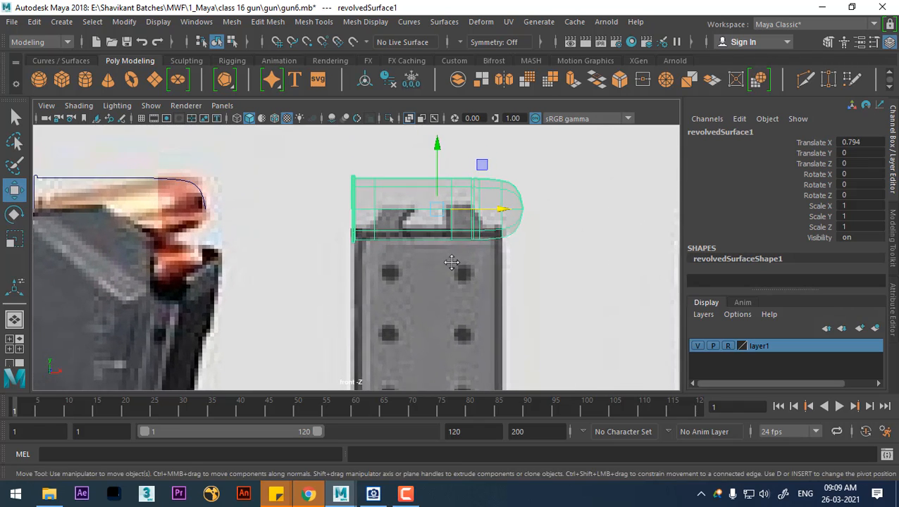
key("r")
left_click_drag(438, 261, 422, 271)
key("w")
left_click_drag(440, 198, 438, 203)
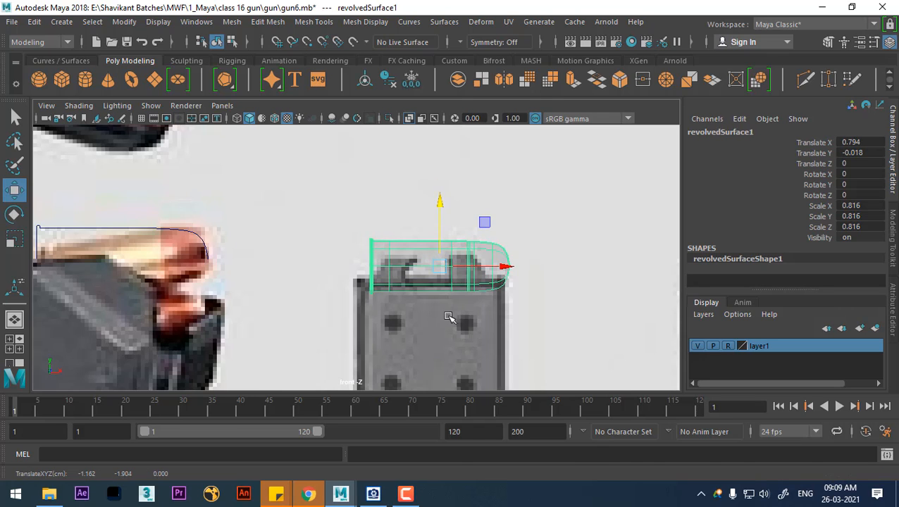
scroll(448, 317, "down", 3)
left_click(413, 313)
left_click(402, 257)
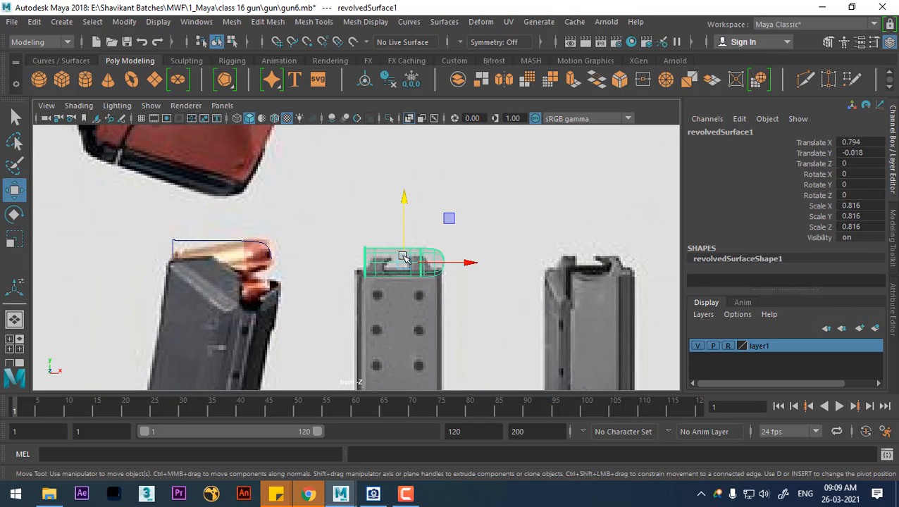
left_click_drag(384, 303, 511, 277, "alt")
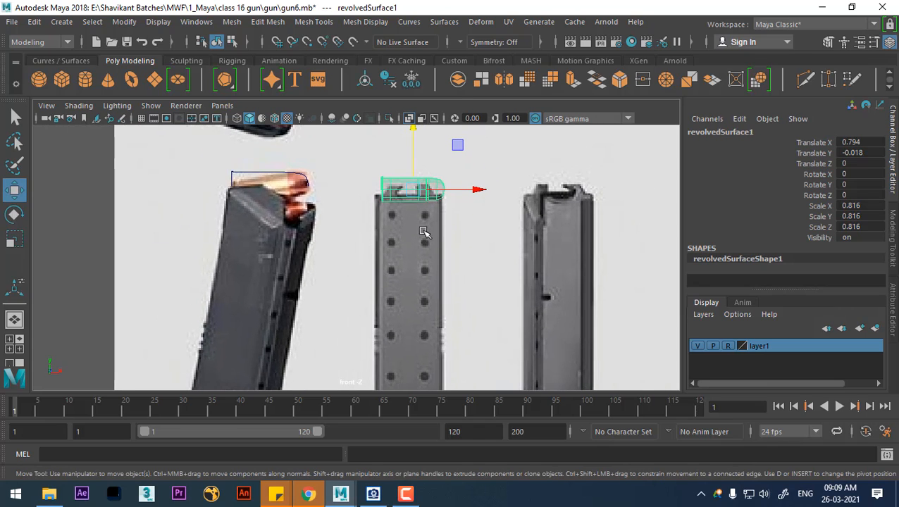
Duplicate the magazine body and set the copy's Rotate Y to 180
left_click(437, 233)
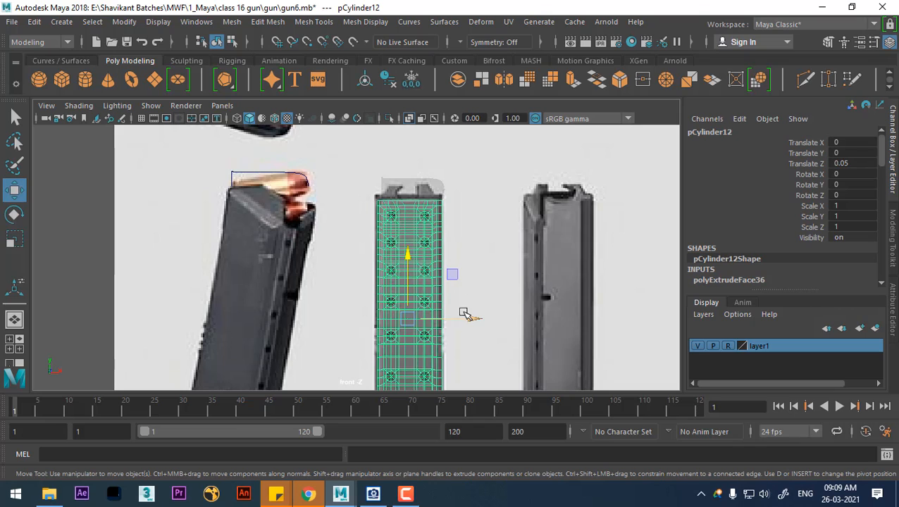
key("ctrl+d")
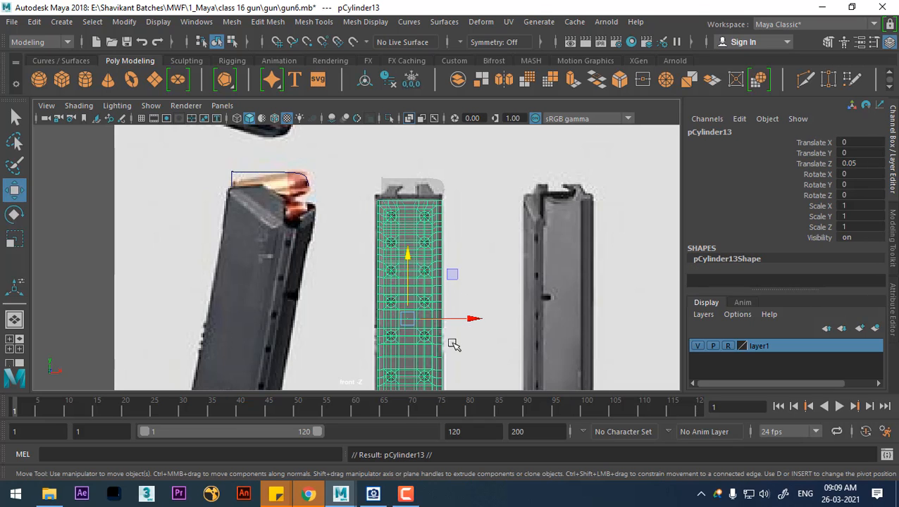
key("e")
left_click_drag(445, 320, 693, 289)
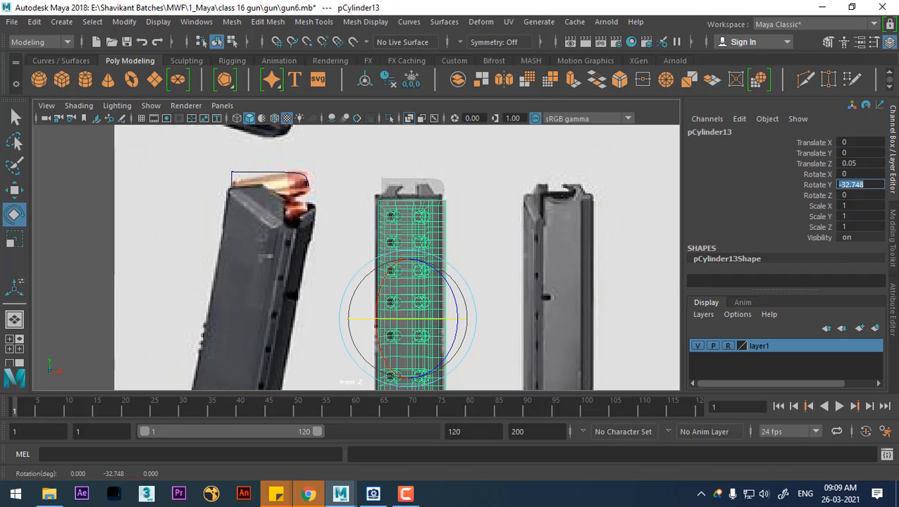
type("180")
key("Return")
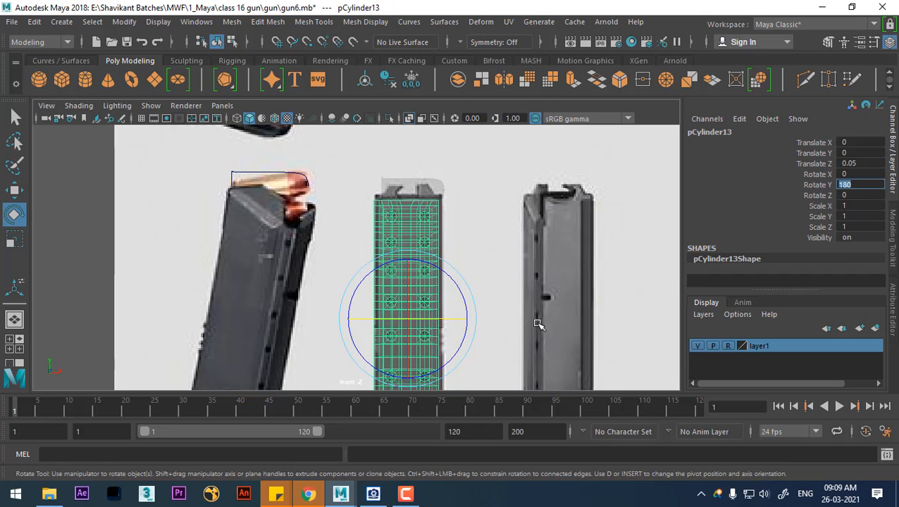
Move the duplicated magazine body about 0.831 along X onto the rightmost magazine in the reference
scroll(532, 316, "up", 1)
key("w")
left_click_drag(489, 328, 640, 320)
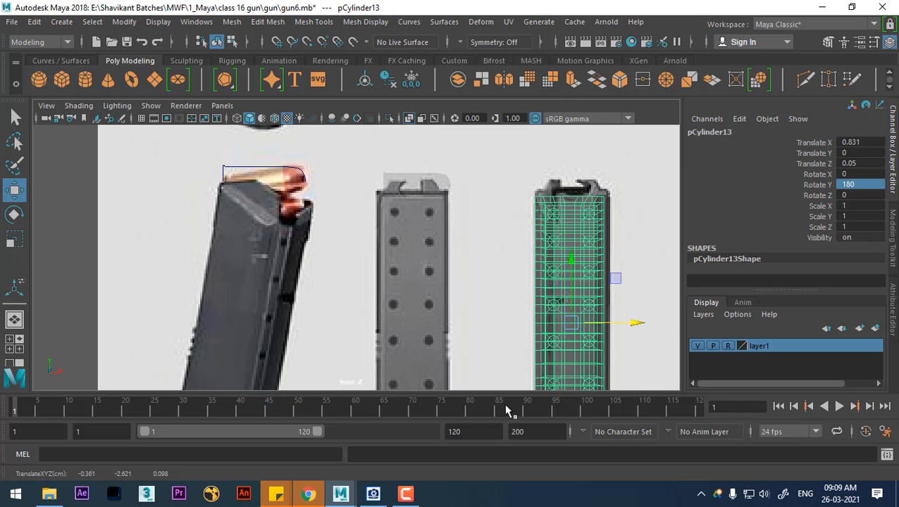
left_click(235, 409)
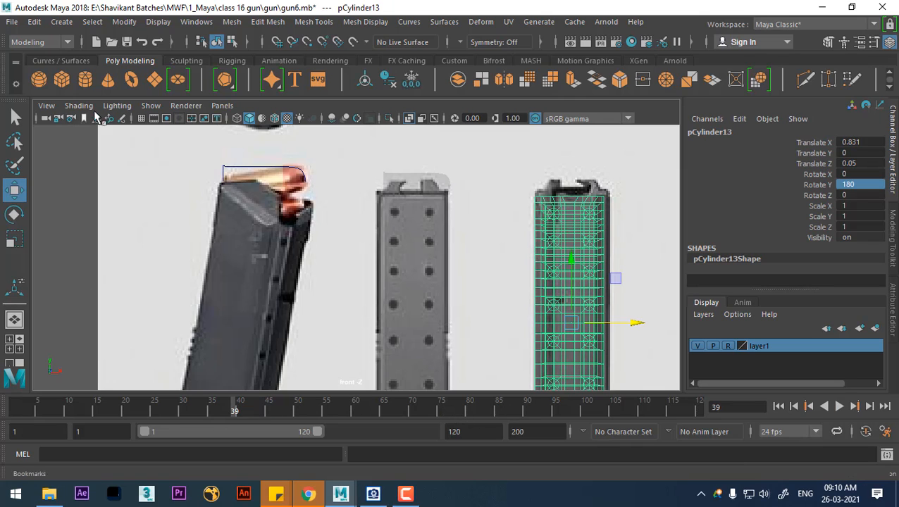
left_click(78, 106)
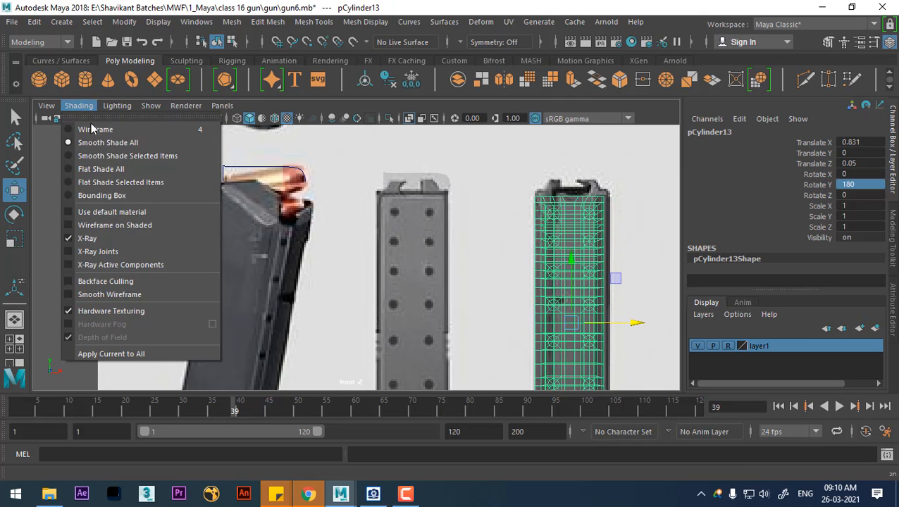
left_click(87, 239)
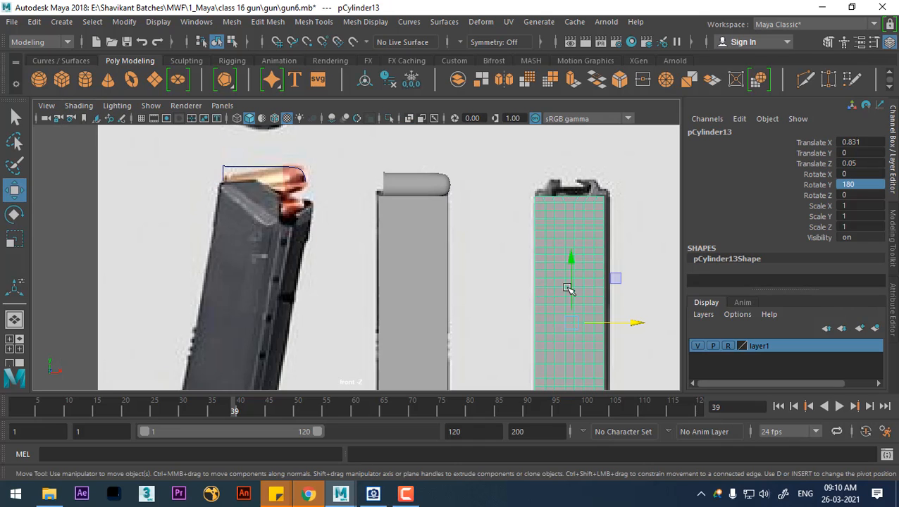
middle_click_drag(568, 281, 489, 243, "alt")
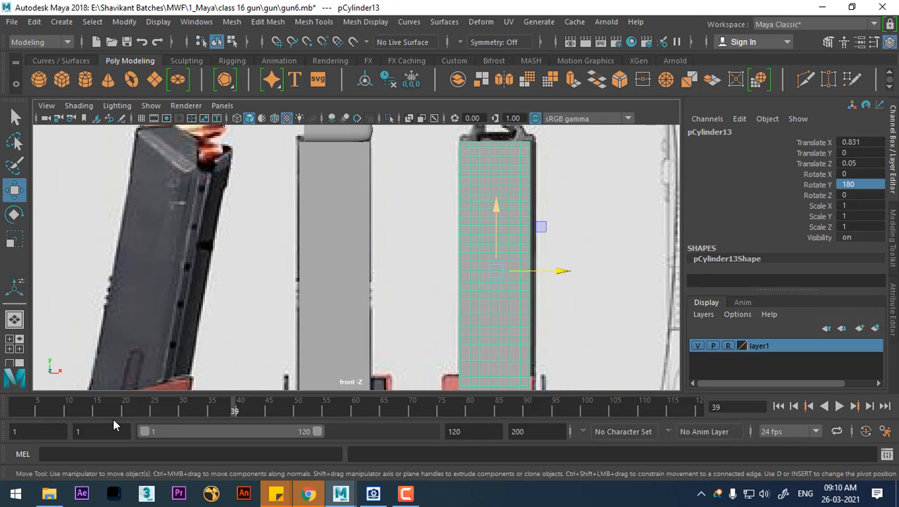
mouse_move(93, 411)
left_mouse_down()
mouse_move(221, 410)
mouse_move(14, 409)
left_mouse_up()
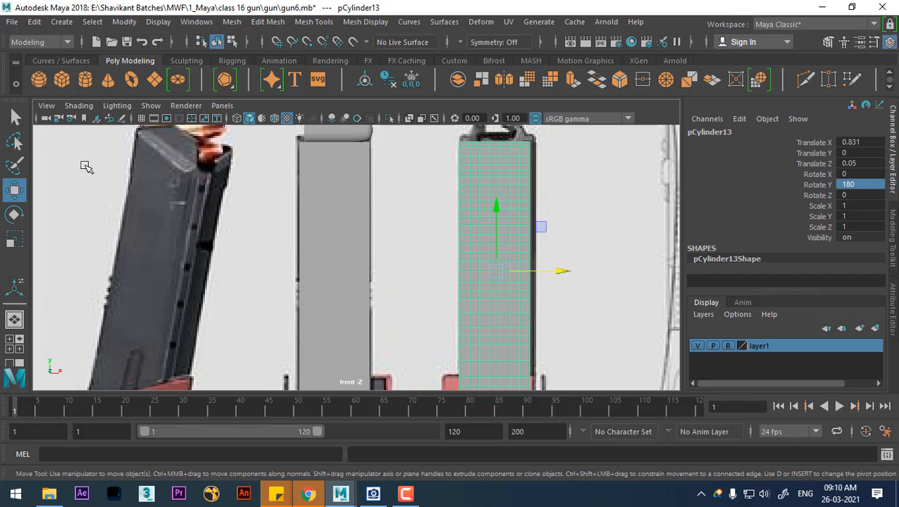
left_click(83, 111)
left_click(87, 237)
Select two separate faces in the uppermost row of the duplicated magazine body, beneath the reference's feed lips
right_click_drag(310, 254, 530, 244, "alt")
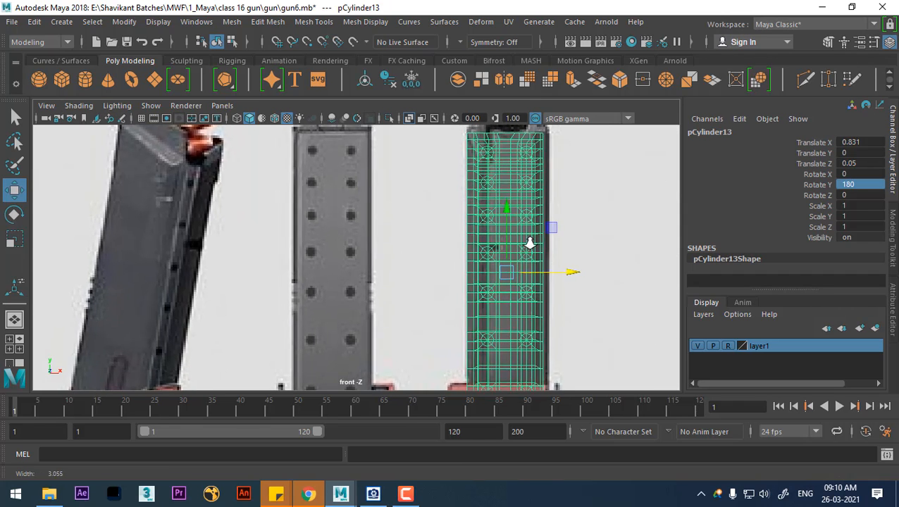
middle_click_drag(530, 243, 482, 304, "alt")
right_click_drag(483, 304, 592, 292, "alt")
middle_click_drag(592, 292, 544, 301, "alt")
right_click_drag(544, 301, 597, 293, "alt")
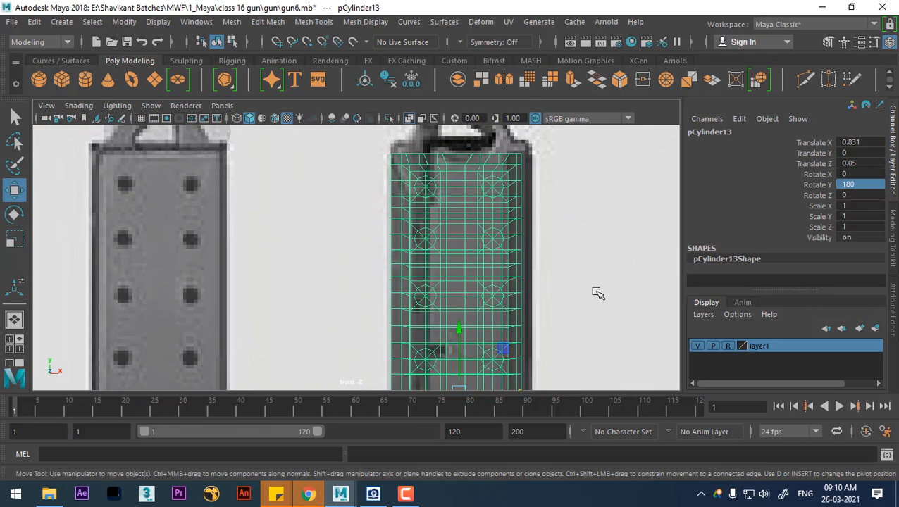
left_click(559, 315)
left_click(473, 243)
right_click_drag(453, 166, 453, 145)
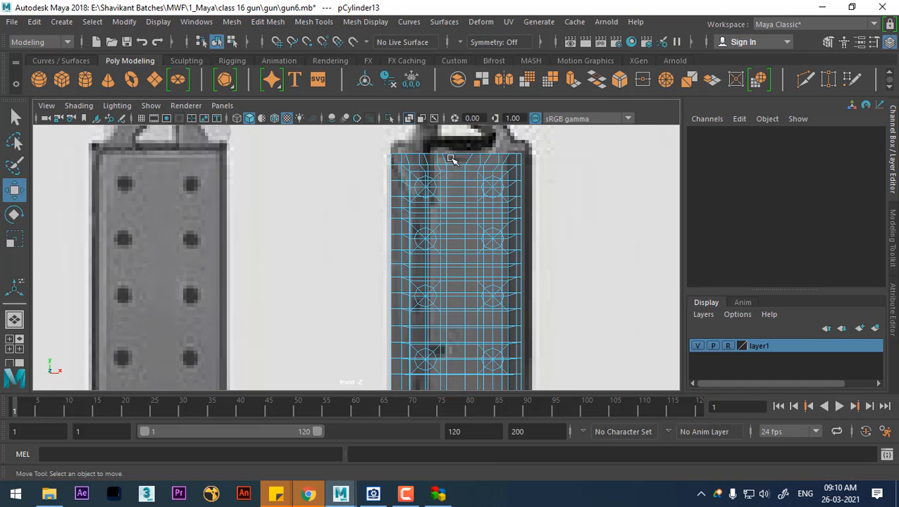
scroll(512, 204, "up", 4)
left_click(431, 228)
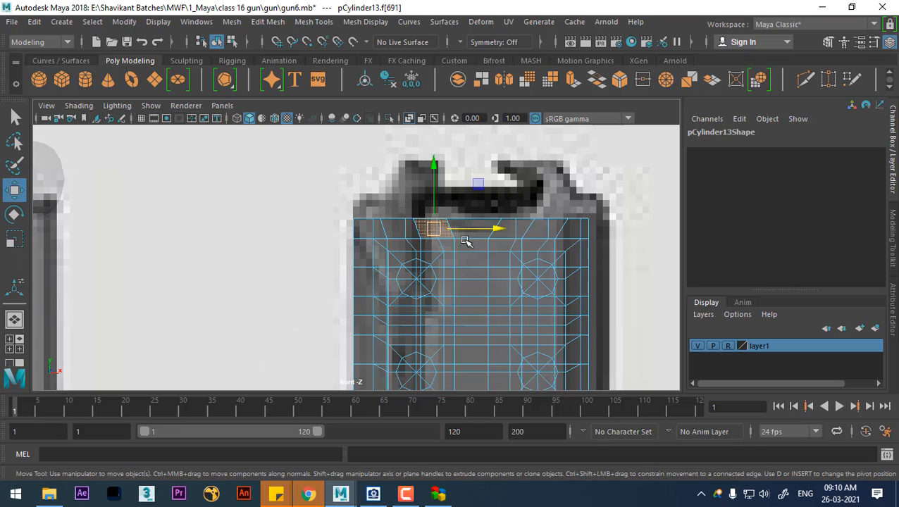
left_click(557, 230, "shift")
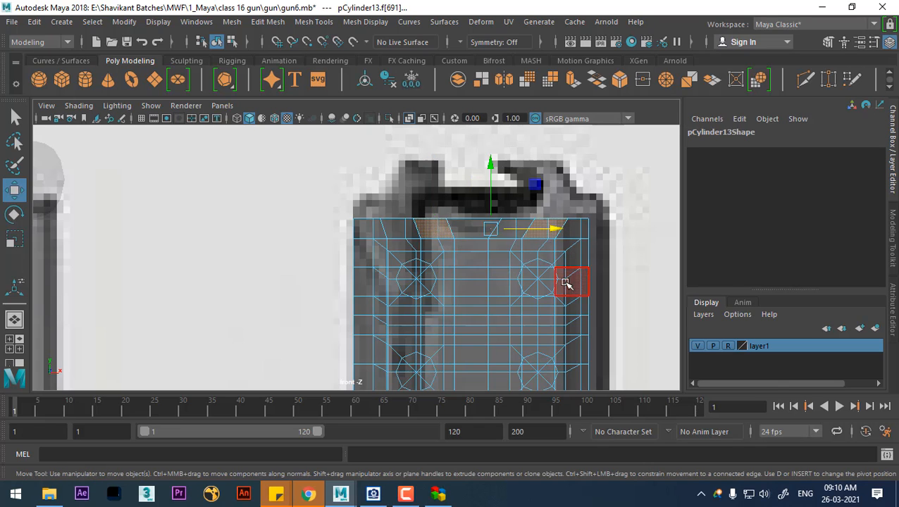
Switch to the perspective view and turn off X-Ray shading to show the duplicated body's upper faces as solid
key("space")
left_click_drag(564, 282, 558, 158)
middle_click_drag(509, 255, 552, 284, "alt")
scroll(552, 285, "up", 3)
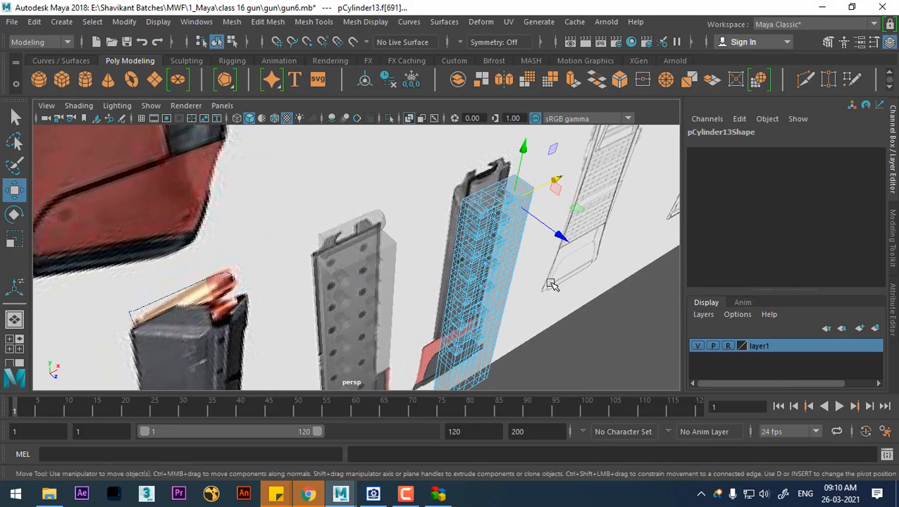
left_click_drag(552, 285, 546, 315, "alt")
middle_click_drag(546, 315, 471, 255, "alt")
scroll(471, 255, "up", 1)
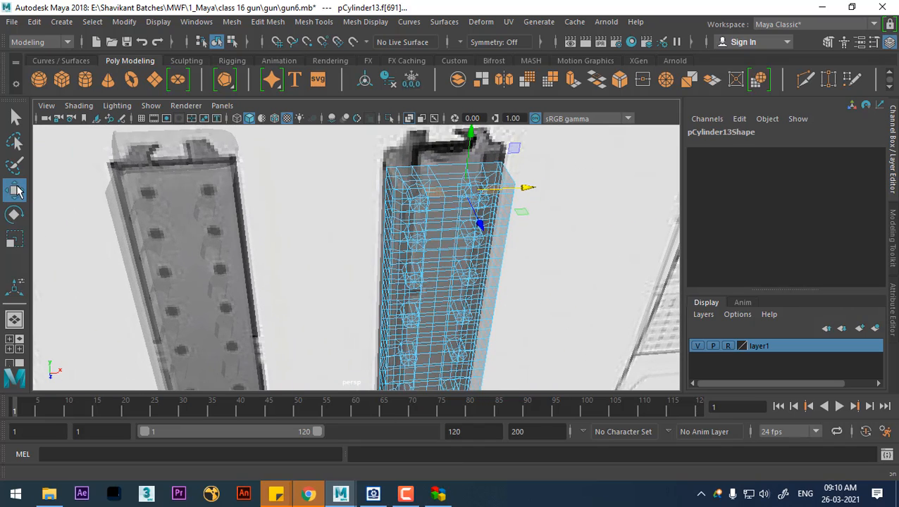
left_click(78, 106)
left_click(107, 240)
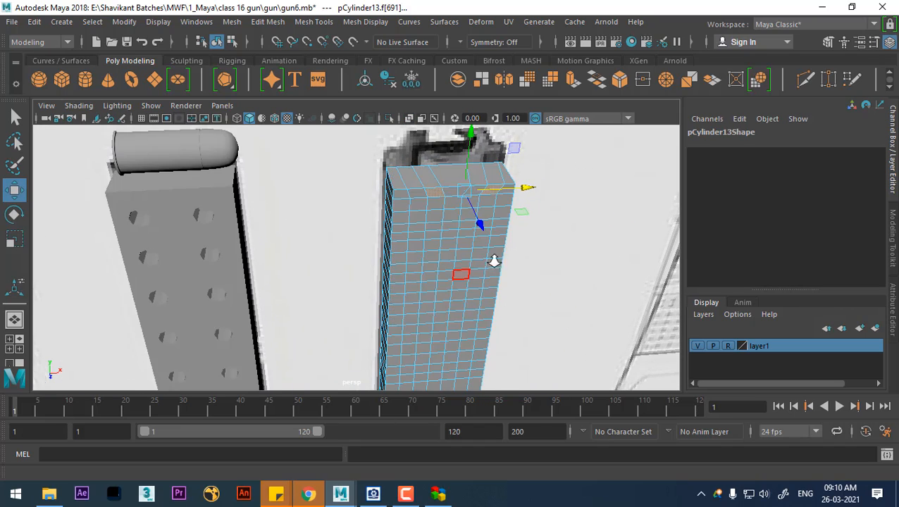
scroll(469, 257, "up", 2)
left_click_drag(470, 258, 474, 231, "alt")
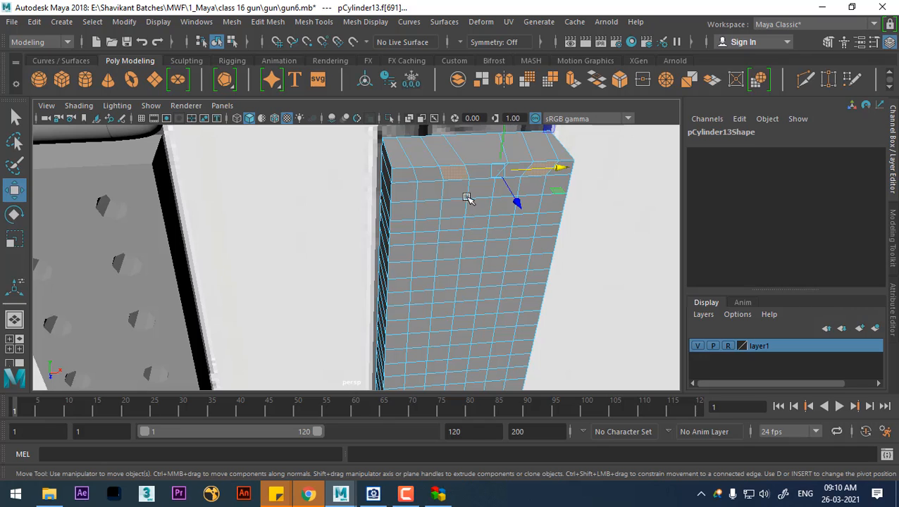
key("space")
left_click_drag(467, 198, 446, 188)
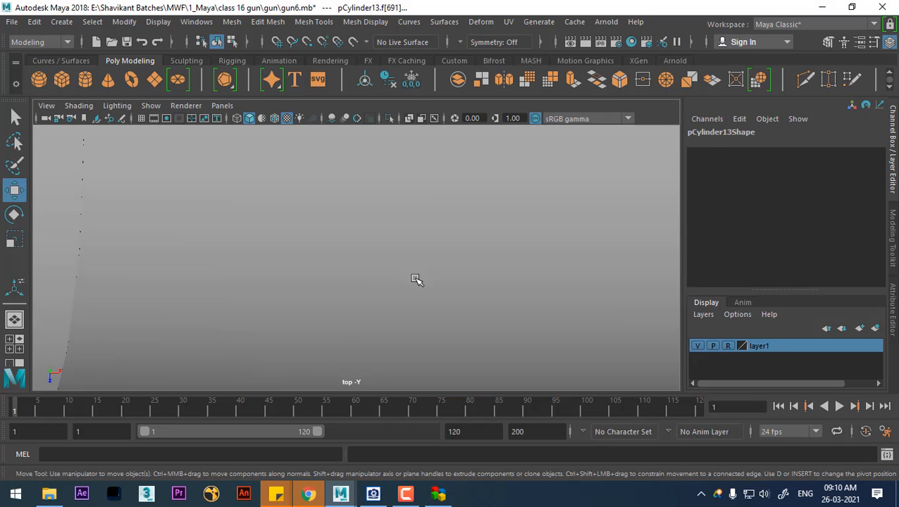
scroll(416, 279, "down", 6)
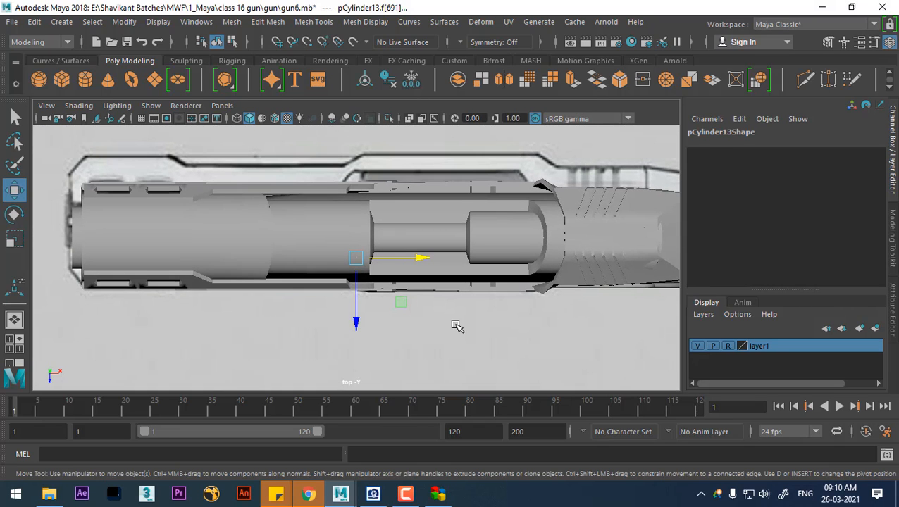
scroll(451, 320, "up", 5)
scroll(445, 322, "down", 3)
key("space")
left_click_drag(440, 278, 430, 169)
left_click_drag(468, 271, 449, 201, "alt")
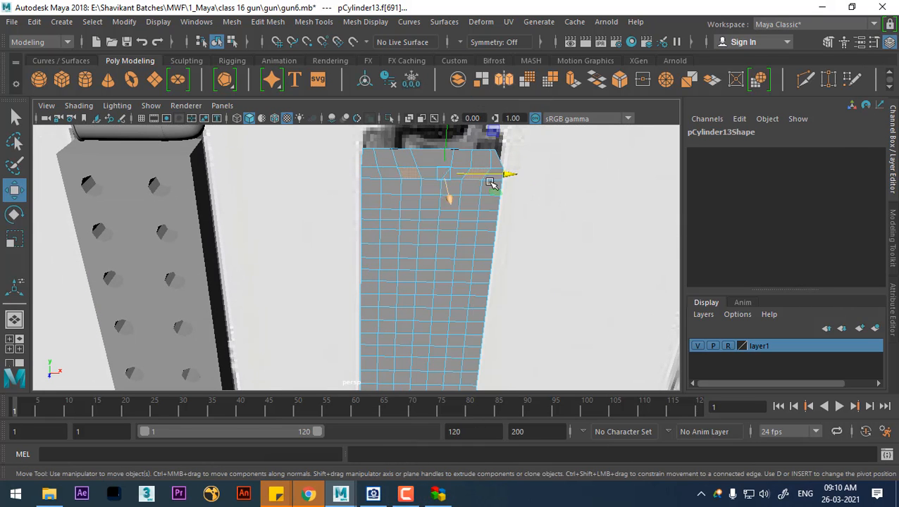
Hide everything except the duplicated magazine body and show its top end in the top view, in face mode
key("F8")
key("alt+h")
right_click_drag(467, 178, 478, 164)
key("space")
left_click_drag(451, 261, 387, 258)
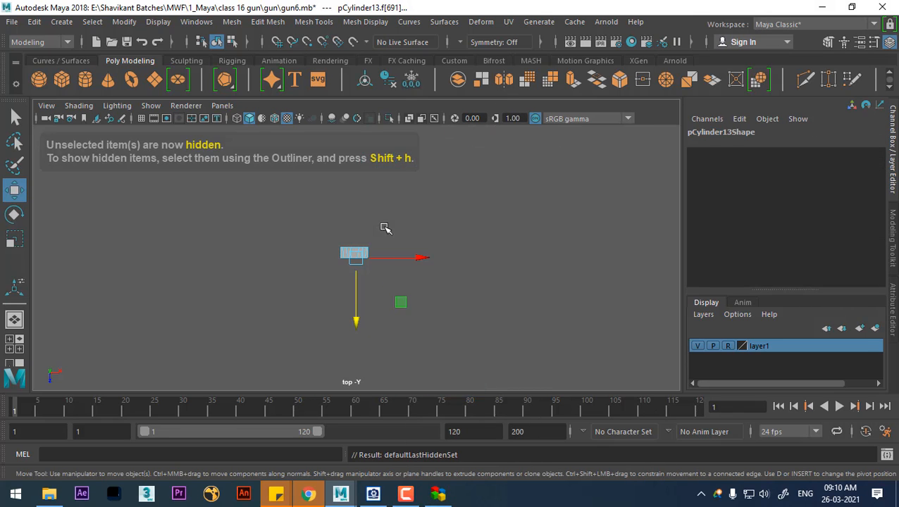
scroll(387, 261, "up", 5)
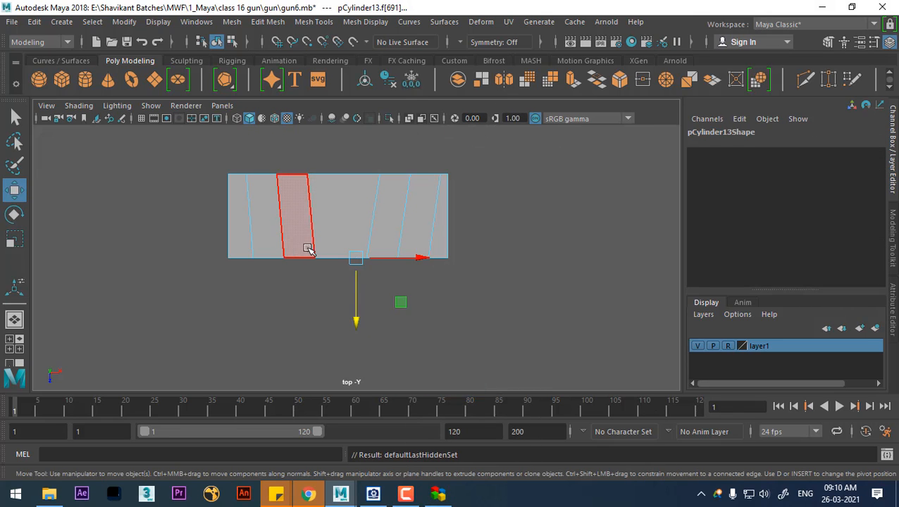
Select the block of faces on the broad front side of the duplicated magazine body, leaving out its outer side columns
left_click_drag(412, 286, 396, 187)
key("space")
left_click_drag(442, 277, 244, 198, "alt")
key("space")
left_click_drag(201, 170, 542, 232)
key("space")
left_click_drag(475, 287, 423, 380)
Switch to the ACDSee reference picture and place it in a small window beside the model, showing the rightmost magazine down to its base
left_click(383, 496)
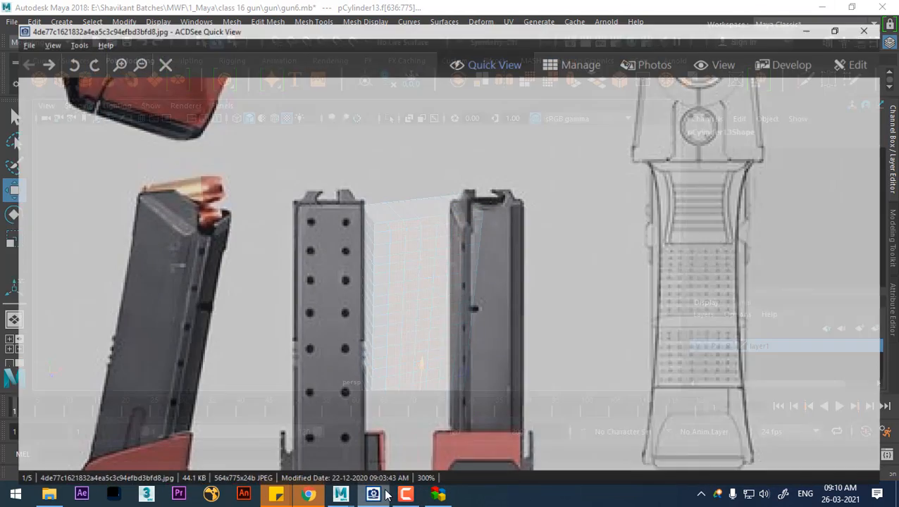
left_click_drag(625, 5, 178, 68)
left_click_drag(227, 284, 70, 196)
left_click_drag(296, 276, 170, 247)
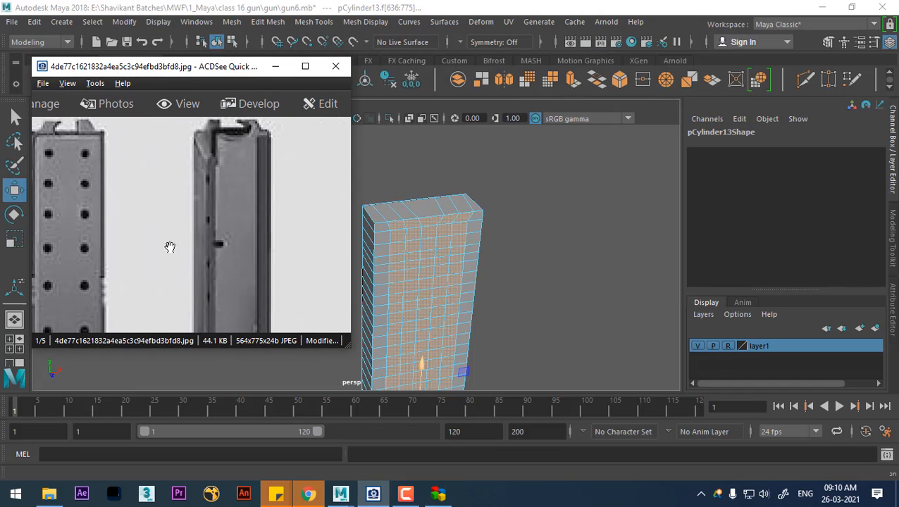
left_click_drag(443, 292, 430, 262, "alt")
scroll(444, 254, "up", 1)
middle_click_drag(429, 262, 458, 159, "alt")
scroll(476, 275, "down", 2)
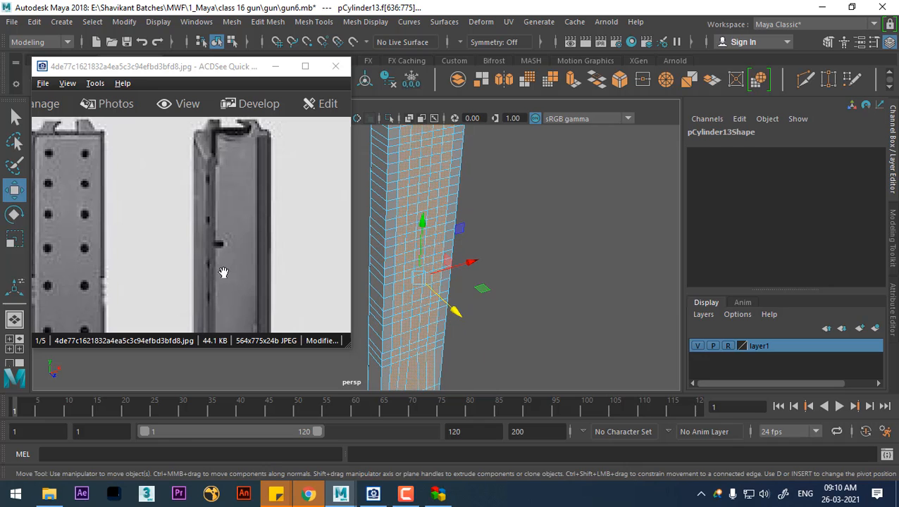
left_click_drag(241, 260, 253, 114)
middle_click_drag(532, 298, 543, 229, "alt")
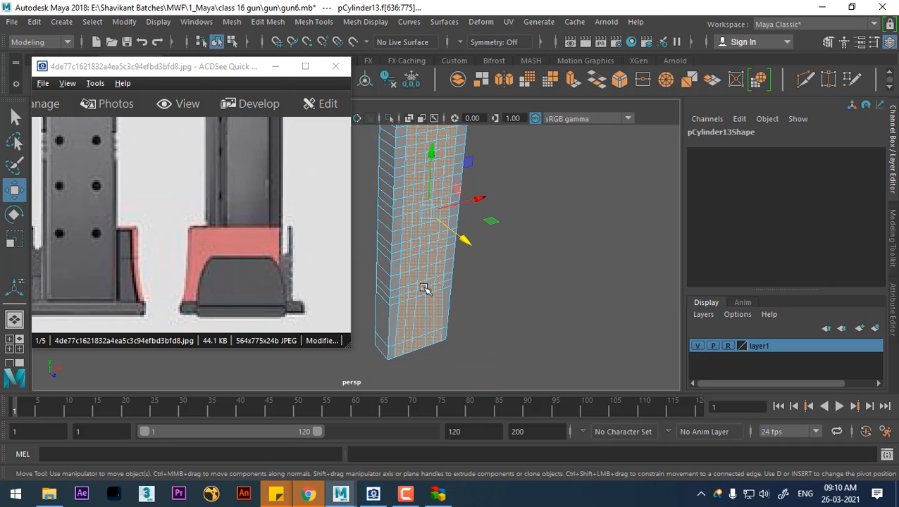
Extrude the selected front faces of the duplicated magazine body outward by about 0.055
right_click_drag(524, 196, 524, 240, "shift")
left_click_drag(428, 346, 456, 284)
middle_click_drag(456, 284, 463, 370, "alt")
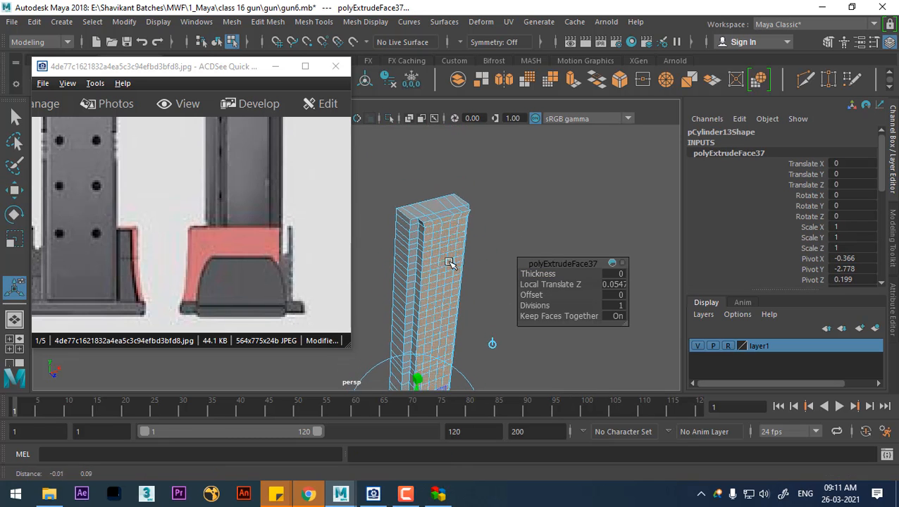
left_click_drag(449, 261, 485, 241, "alt")
key("space")
left_click(509, 199)
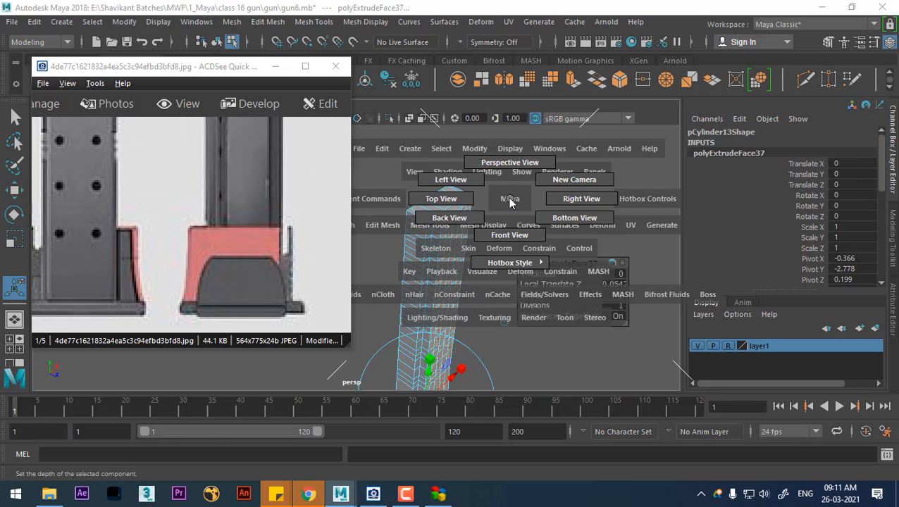
middle_click_drag(492, 310, 482, 234, "alt")
left_click_drag(456, 323, 462, 325)
middle_click_drag(471, 127, 480, 180, "alt")
In the top view, move all vertices except the rear row slightly toward the back to reduce the body's depth
right_click_drag(480, 113, 394, 150)
key("space")
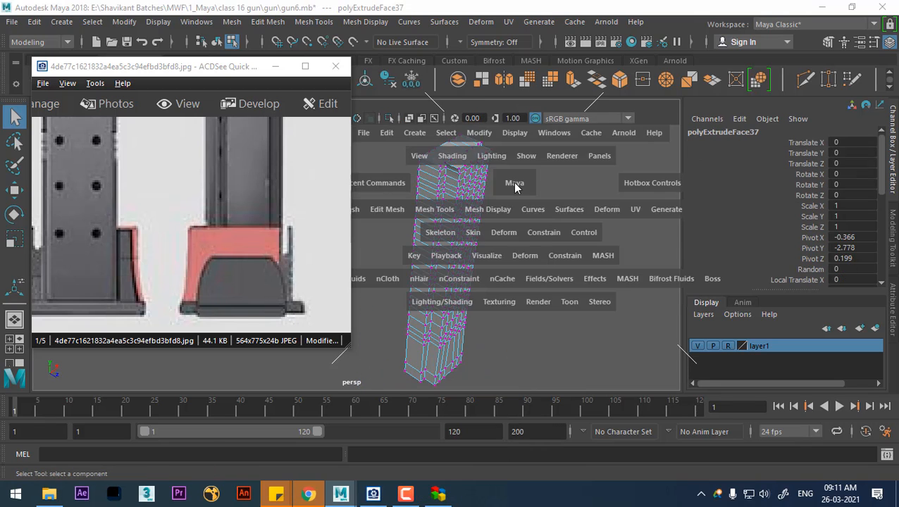
left_click_drag(512, 185, 450, 184)
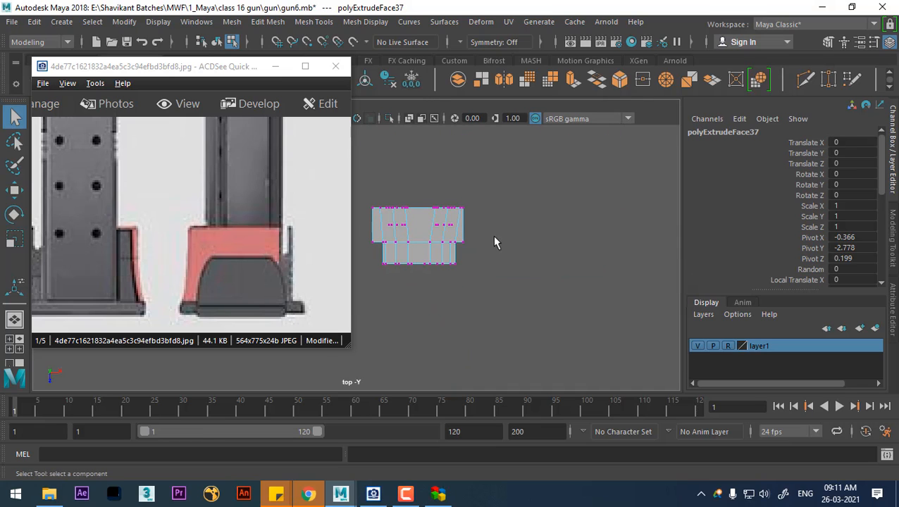
left_click_drag(372, 264, 351, 278)
middle_click_drag(430, 262, 507, 289, "alt")
right_click_drag(507, 289, 543, 326, "alt")
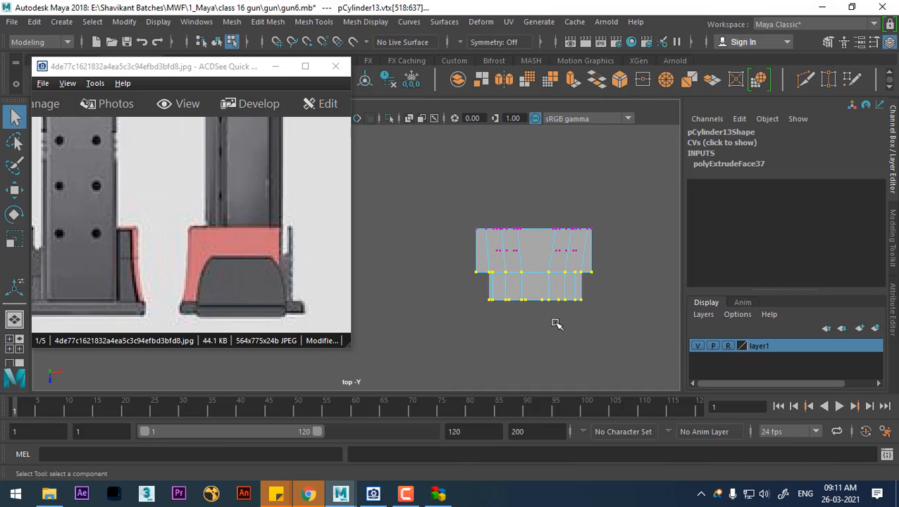
key("w")
left_click_drag(454, 335, 459, 331)
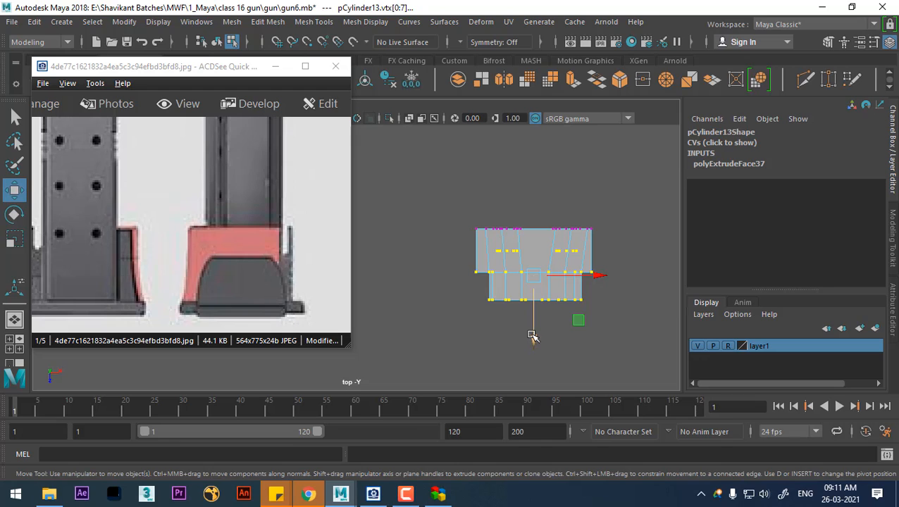
left_click_drag(532, 336, 531, 326)
Move the row of vertices at the step and the frontmost row backward to thin both sections of the magazine body
left_click_drag(611, 258, 465, 264)
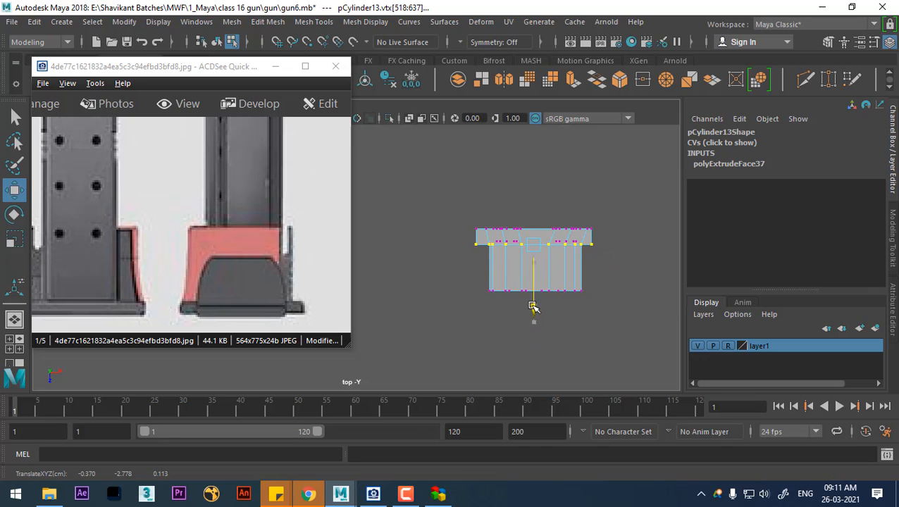
left_click_drag(605, 269, 458, 333)
left_click_drag(532, 353, 509, 310)
Redisplay the hidden objects in the perspective view and move the bullet along X to 1.611, above the duplicated magazine body
key("space")
right_click_drag(477, 197, 532, 97)
left_click_drag(495, 180, 548, 273, "alt")
key("ctrl+shift+h")
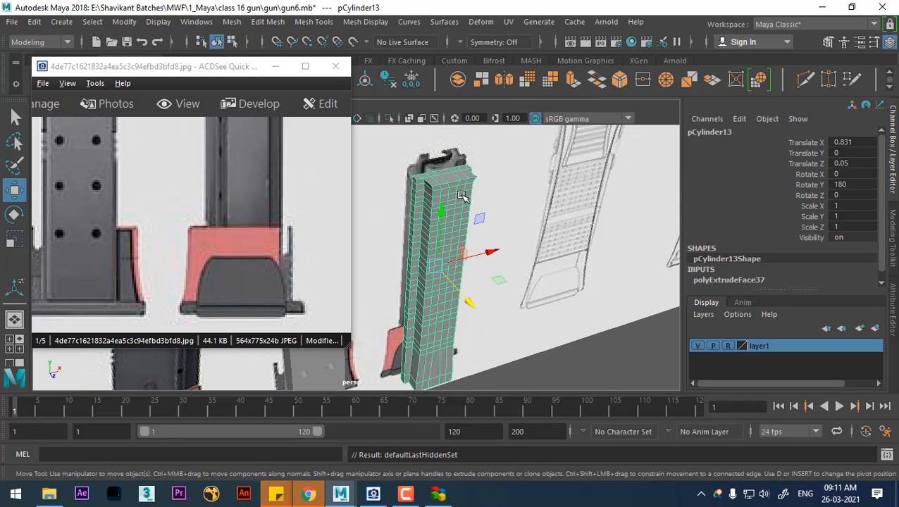
left_click_drag(462, 196, 421, 179, "alt")
middle_click_drag(422, 178, 520, 244, "alt")
scroll(520, 245, "down", 1)
left_click(401, 205)
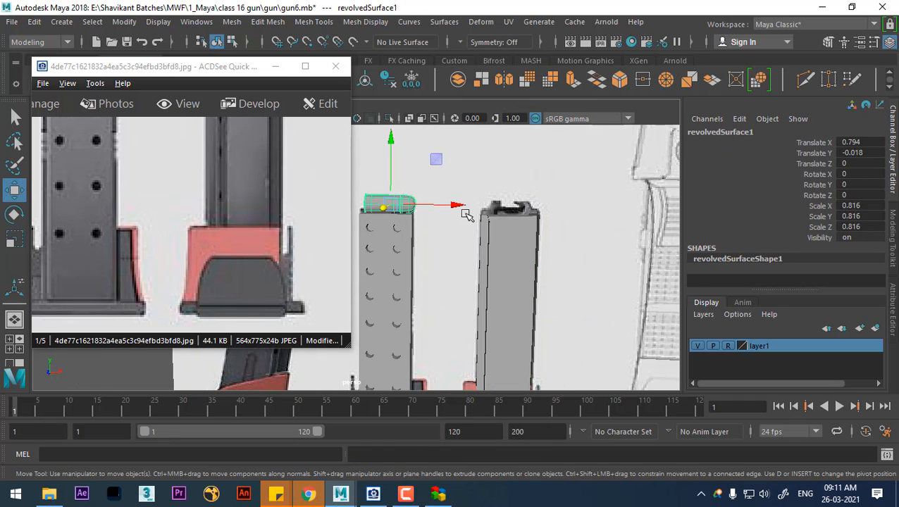
left_click_drag(457, 208, 581, 204)
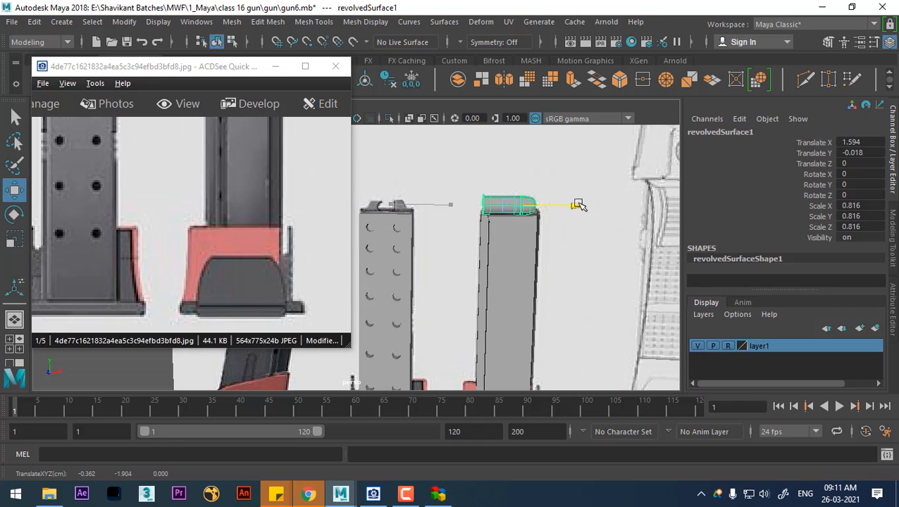
left_click_drag(562, 283, 588, 285, "alt")
Hide everything except the bullet and the duplicated magazine body and show them in the top view
key("space")
left_click_drag(592, 246, 486, 243)
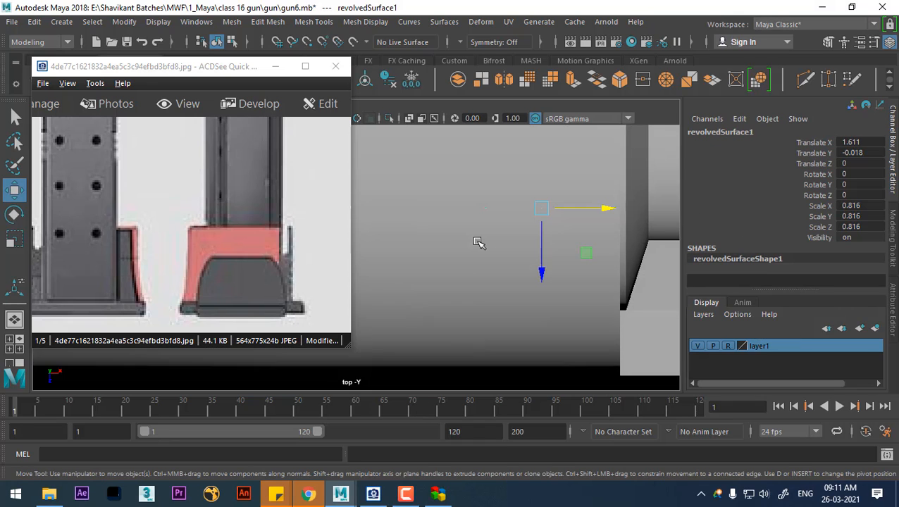
scroll(494, 235, "down", 6)
scroll(493, 235, "down", 3)
key("space")
left_click_drag(505, 287, 507, 259)
left_click_drag(507, 276, 480, 256, "alt")
left_click(538, 243, "shift")
key("alt+h")
key("space")
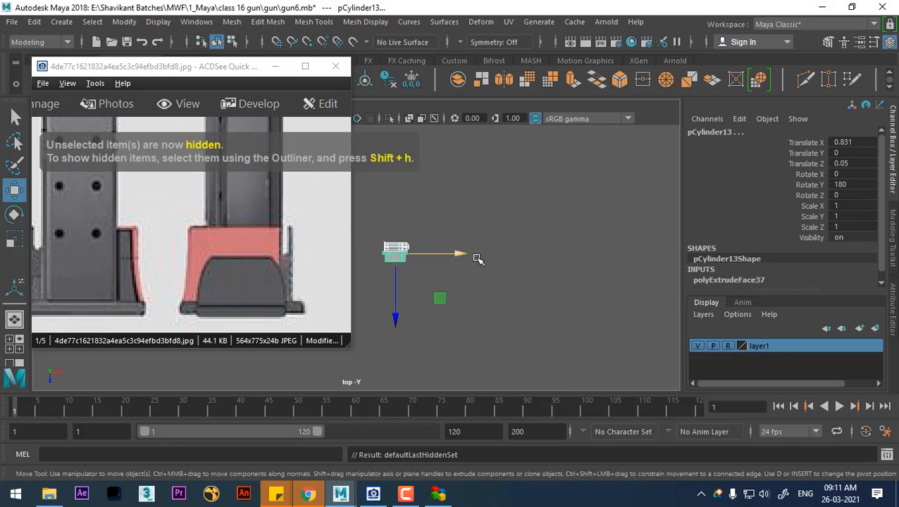
Move the bullet along Z to 0.135 so it sits over the magazine body's depth
right_click_drag(478, 259, 543, 277, "alt")
right_click_drag(377, 220, 596, 326, "alt")
left_click(589, 219)
left_click(510, 215)
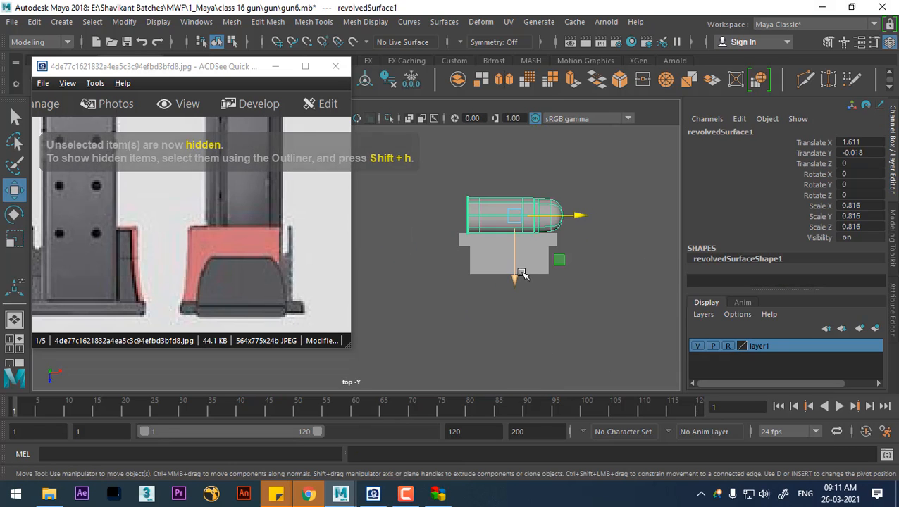
left_click_drag(514, 282, 515, 318)
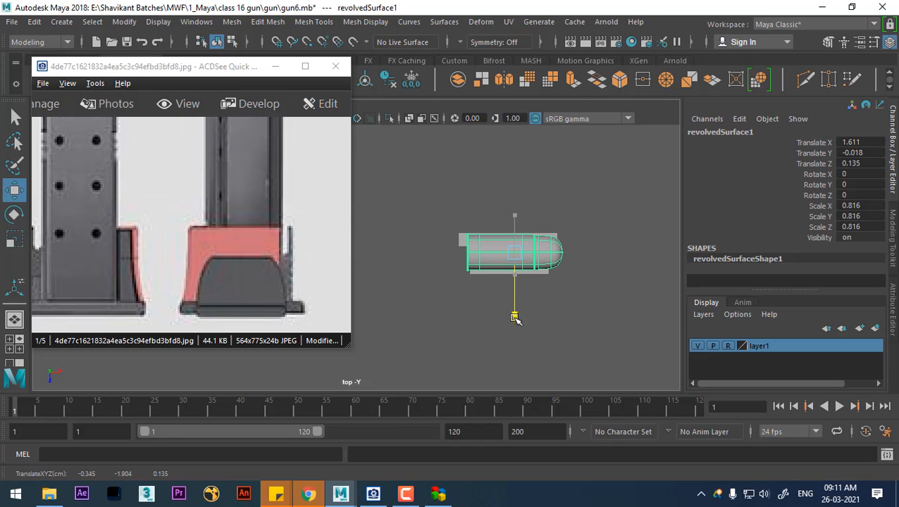
Examine the magazine views in the reference picture and compare them with the bullet's placement on the body
scroll(525, 294, "up", 2)
left_click_drag(269, 195, 208, 273)
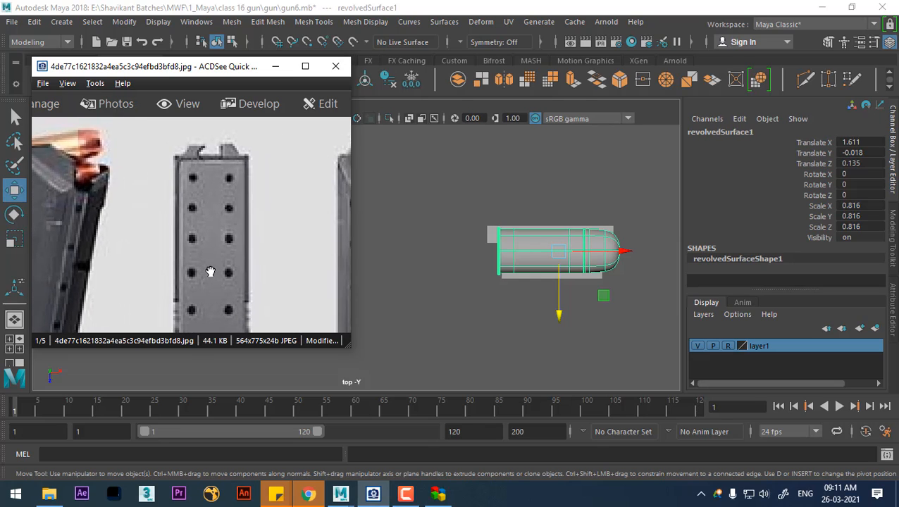
scroll(448, 258, "down", 1)
right_click(447, 258)
scroll(414, 262, "up", 1)
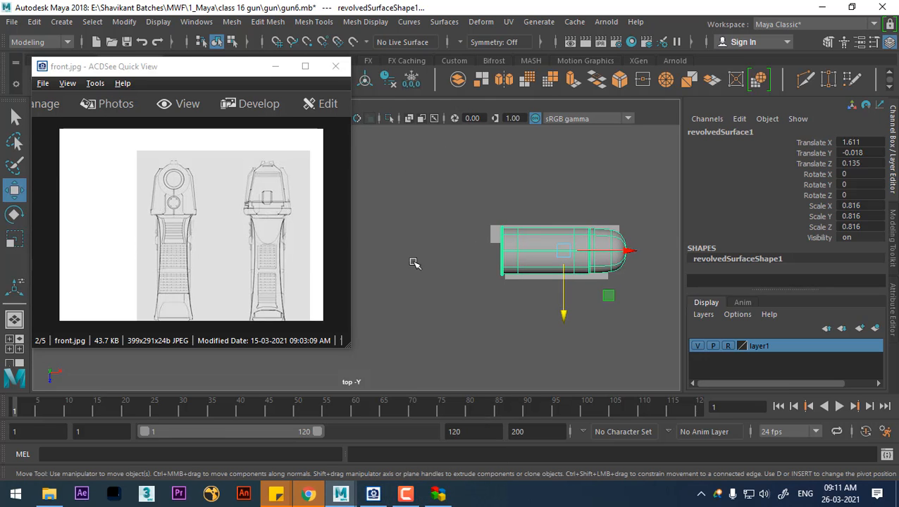
scroll(243, 247, "up", 1)
scroll(243, 247, "down", 4)
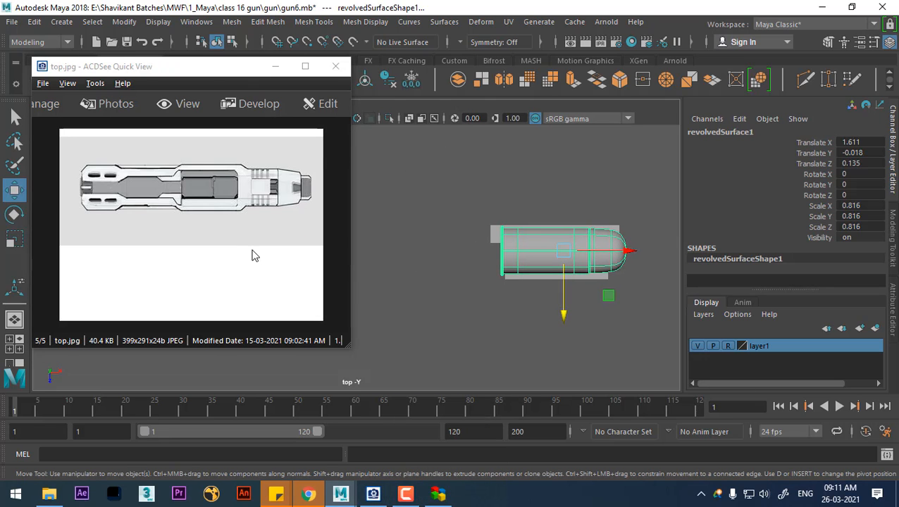
scroll(258, 264, "down", 1)
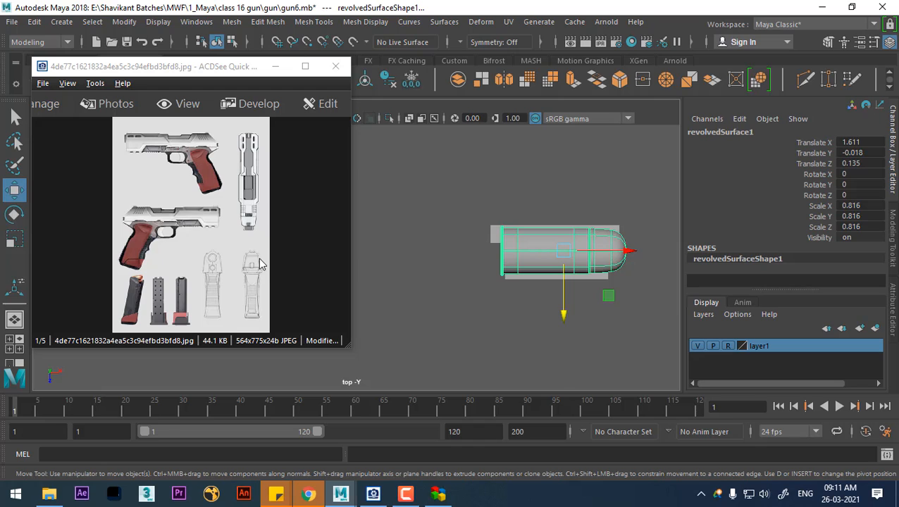
scroll(203, 272, "up", 4, "ctrl")
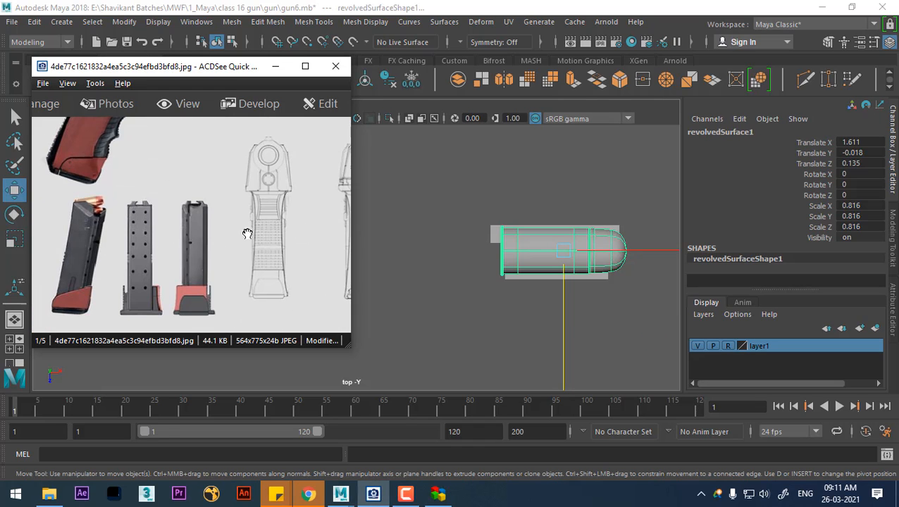
left_click(512, 293)
left_click(537, 256)
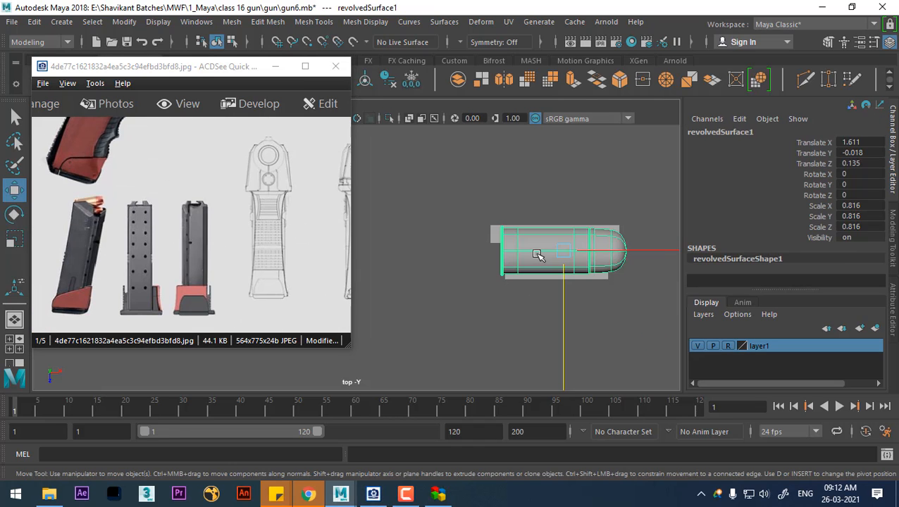
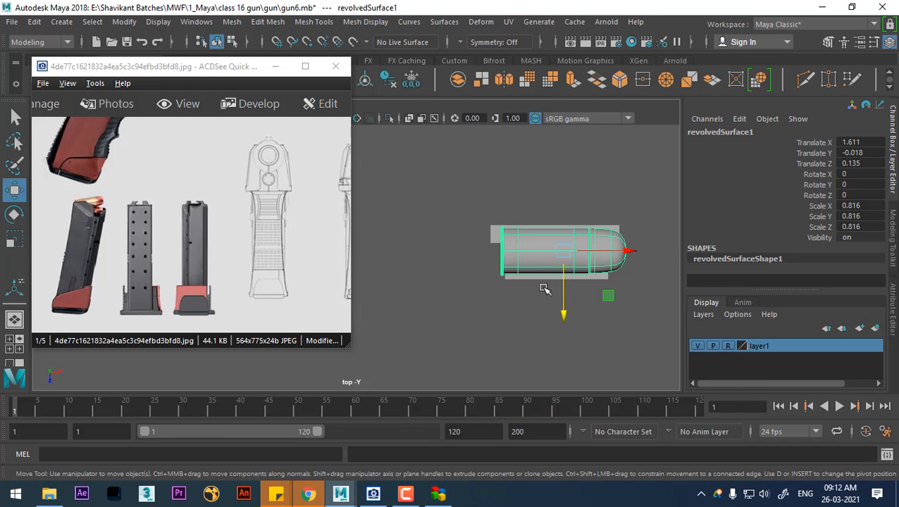
In the front view, lower the bullet into the top of the magazine body, to Translate Y -0.138
key("space")
left_click_drag(544, 287, 545, 314)
right_click_drag(545, 314, 529, 311, "alt")
middle_click_drag(478, 315, 520, 256, "alt")
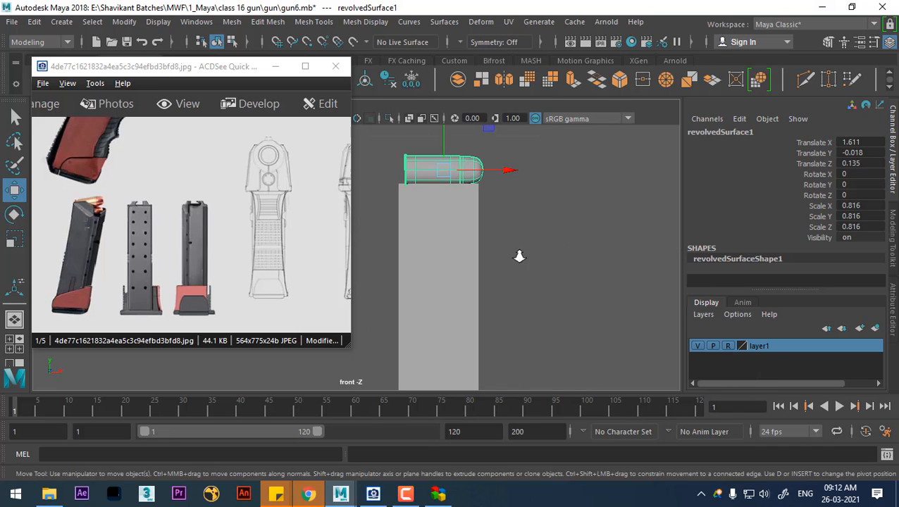
scroll(520, 256, "up", 4)
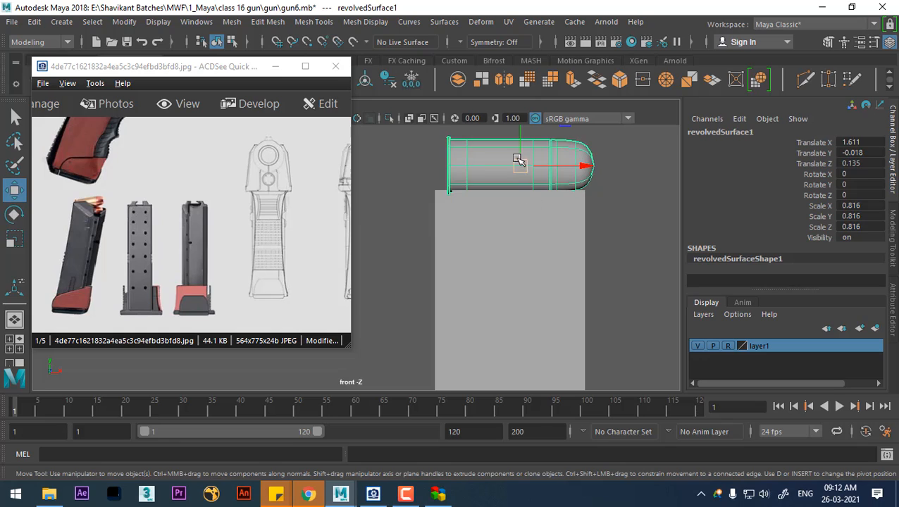
middle_click_drag(518, 161, 503, 240, "alt")
left_click_drag(504, 185, 499, 232)
In the top view, scale the bullet uniformly to 0.702 and move it along X to 1.601
key("space")
left_click_drag(546, 283, 473, 281)
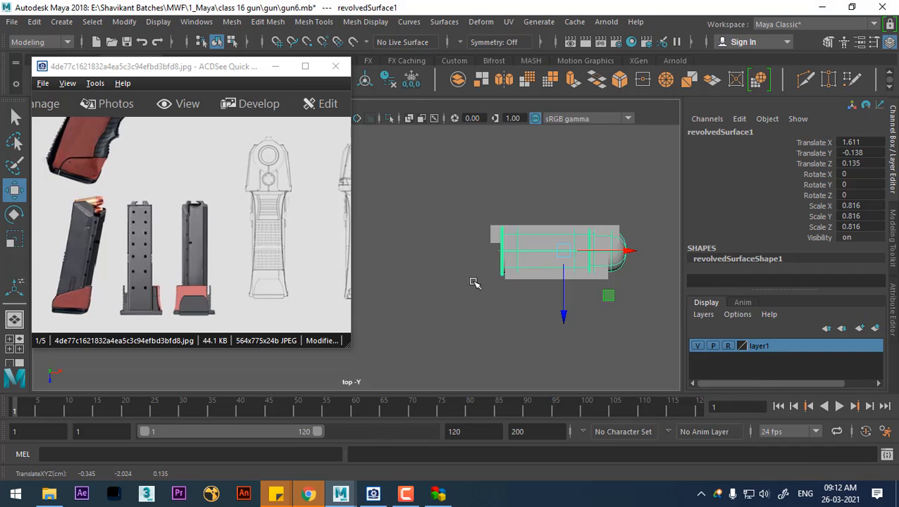
right_click_drag(527, 336, 537, 334, "alt")
left_click(530, 284)
middle_click_drag(539, 294, 458, 289, "alt")
right_click_drag(462, 289, 525, 293, "alt")
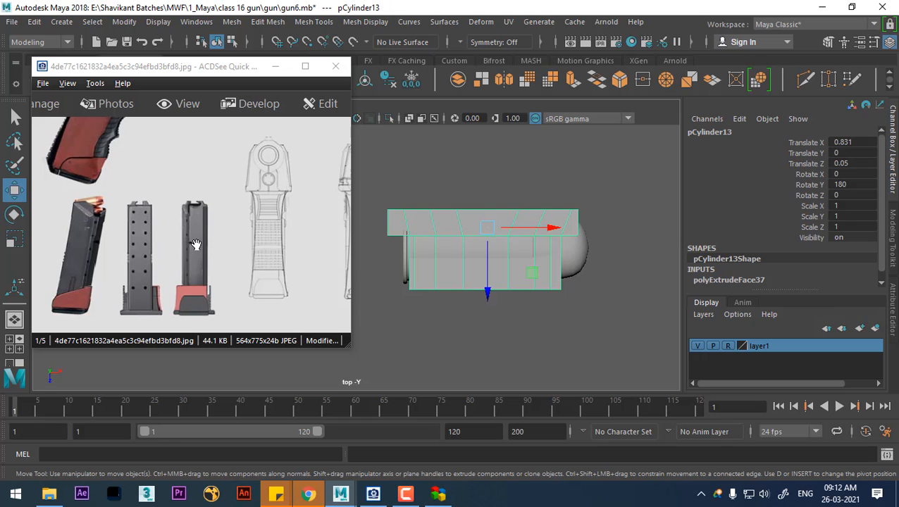
left_click(576, 259)
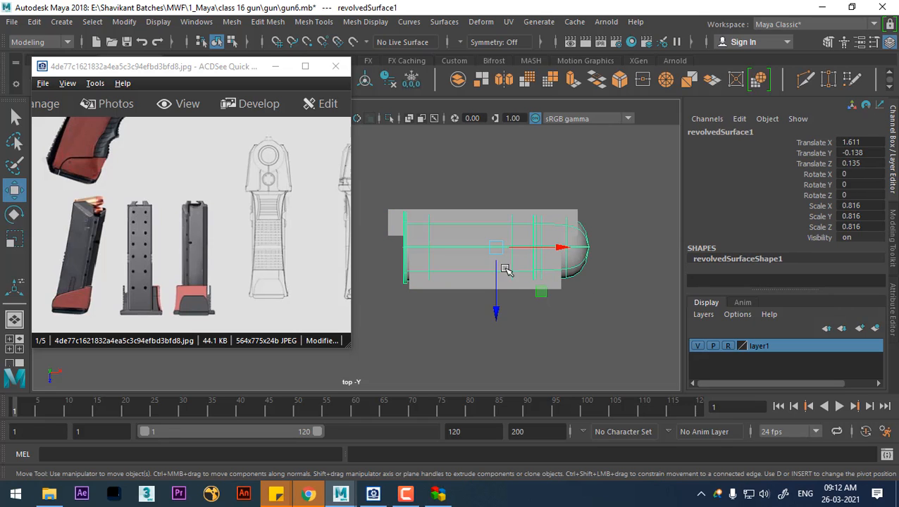
key("r")
left_click_drag(500, 248, 489, 252)
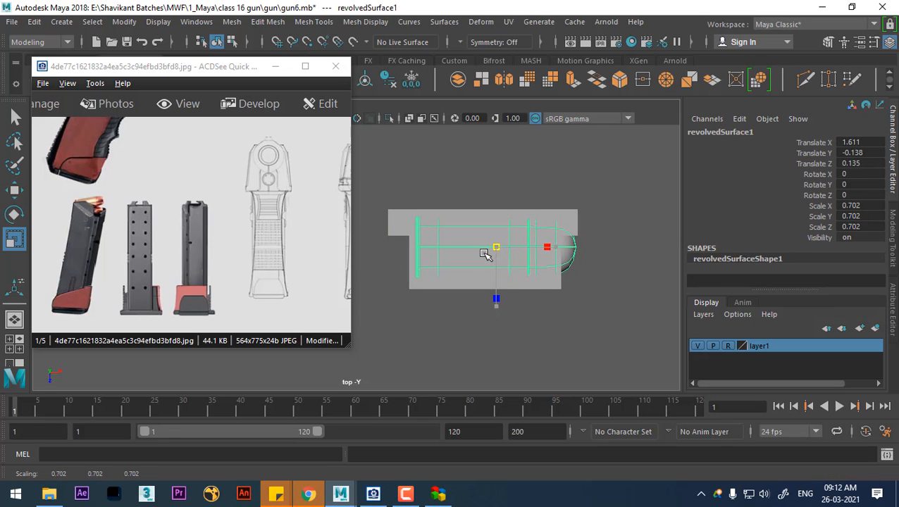
key("w")
left_click_drag(560, 247, 555, 248)
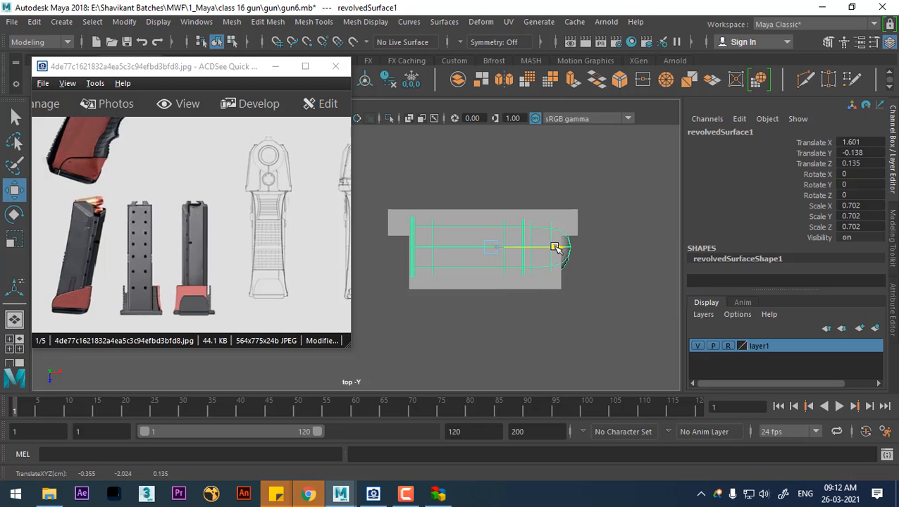
Scale the bullet uniformly to 0.608 and reposition it at Translate X 1.585 and Translate Y -0.112
key("r")
left_click_drag(491, 249, 479, 253)
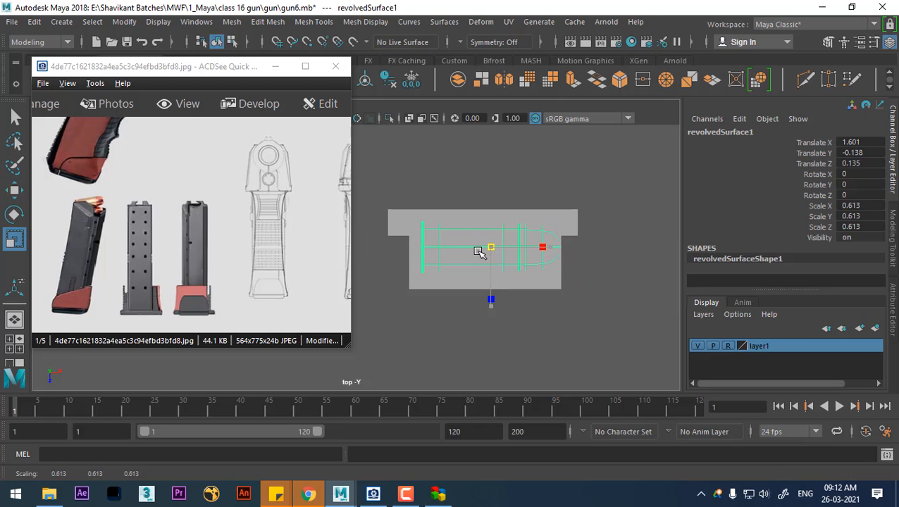
key("w")
left_click_drag(554, 250, 527, 229)
key("space")
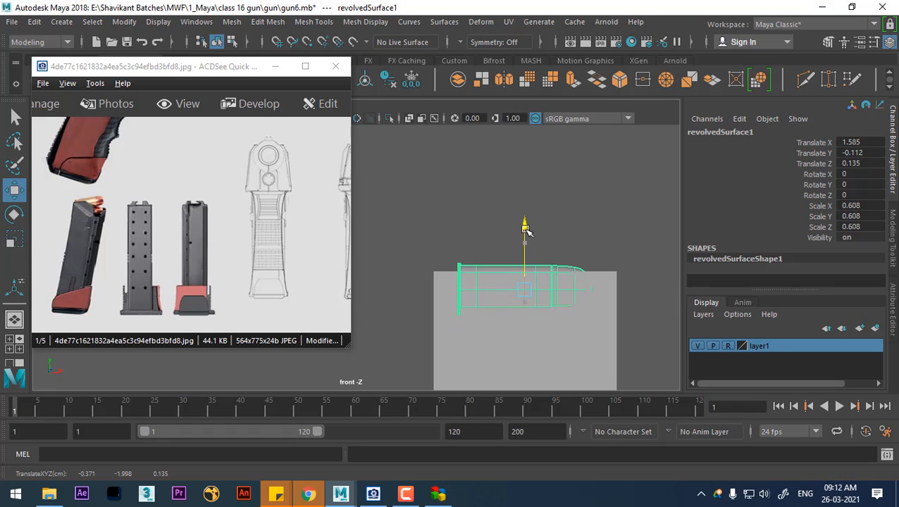
left_click(216, 272)
scroll(217, 278, "up", 4)
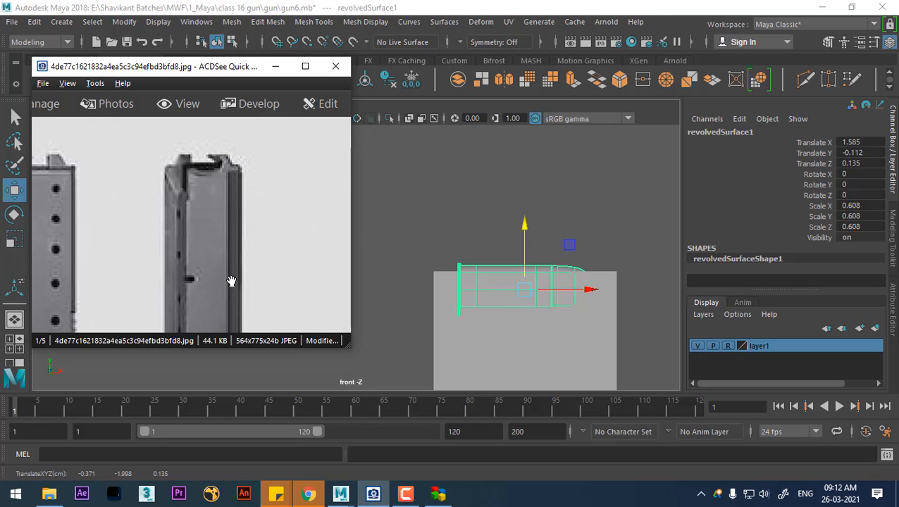
Examine the rear and base of the magazine in the reference picture and compare them with the modeled body
left_click_drag(234, 284, 194, 295)
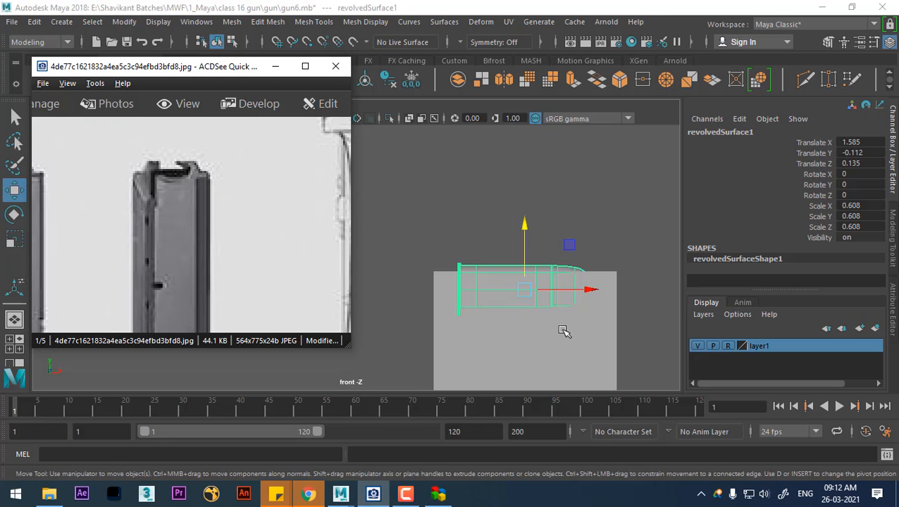
scroll(557, 327, "down", 4)
key("space")
left_click_drag(550, 324, 518, 245)
scroll(492, 223, "up", 5)
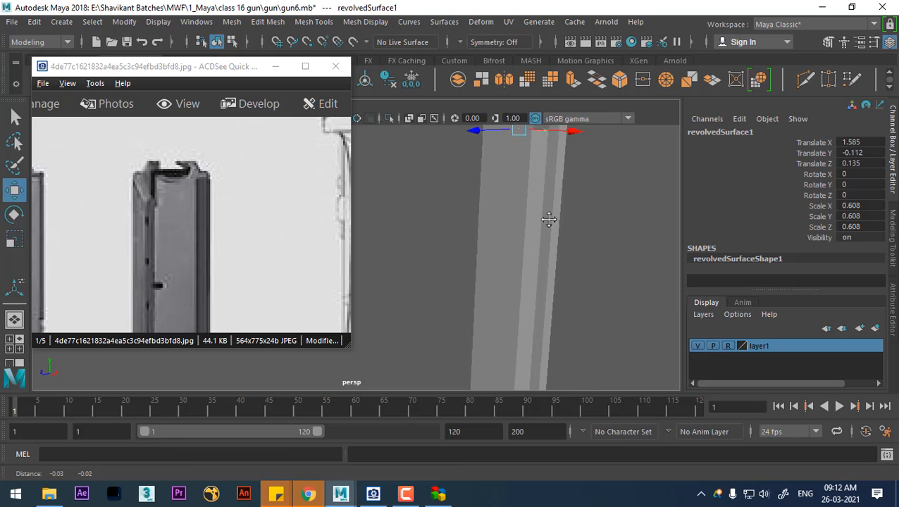
left_click_drag(211, 303, 216, 120)
Select an edge at the top of the magazine body's narrow side and split its edge ring to add an edge loop
left_click(552, 277)
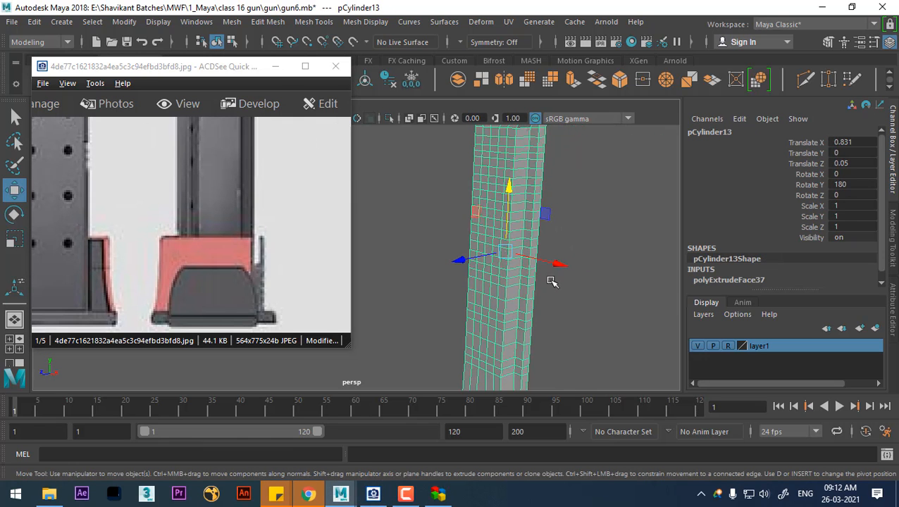
left_click_drag(289, 237, 295, 296)
left_click_drag(369, 295, 461, 272, "alt")
right_click_drag(455, 114, 454, 80)
left_click(451, 236)
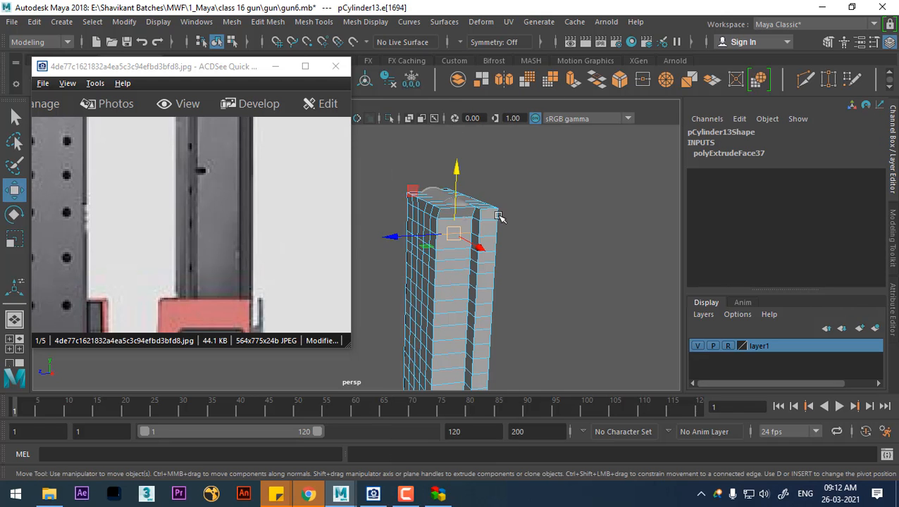
right_click_drag(538, 187, 558, 256, "ctrl")
left_click_drag(558, 256, 498, 301, "alt")
Return to object mode, select the magazine body and hide all unselected objects
right_click_drag(536, 130, 587, 115)
left_click(582, 251)
left_click(523, 301)
key("alt+h")
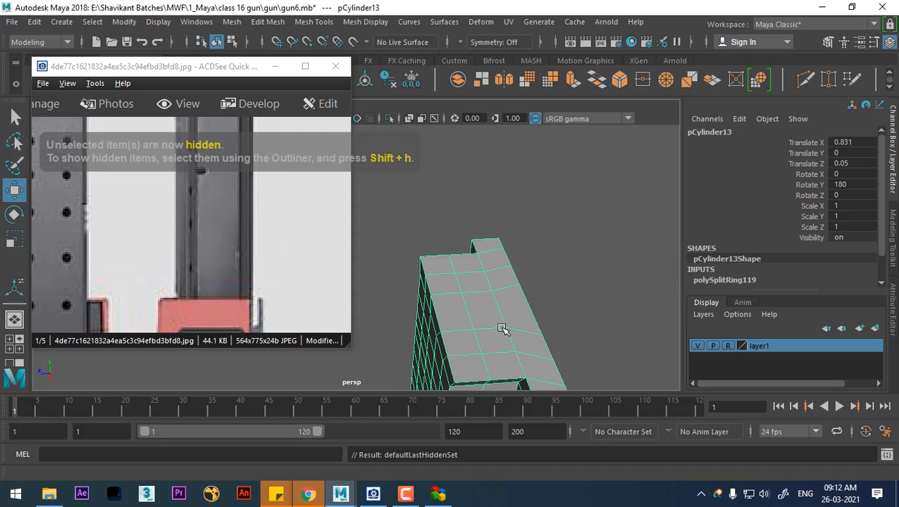
Select the top faces of the magazine body's main section and scale them along X to about 0.92
right_click_drag(486, 127, 485, 146)
left_click(437, 268)
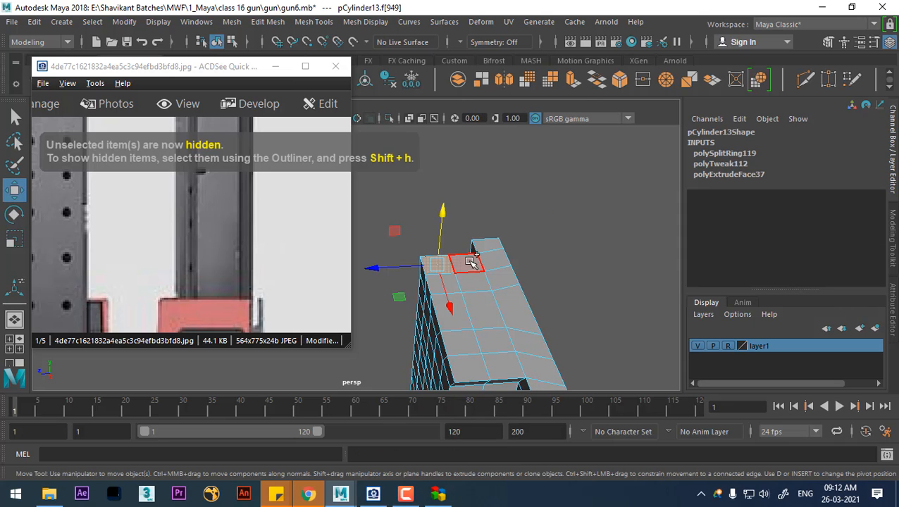
left_click(466, 262, "shift")
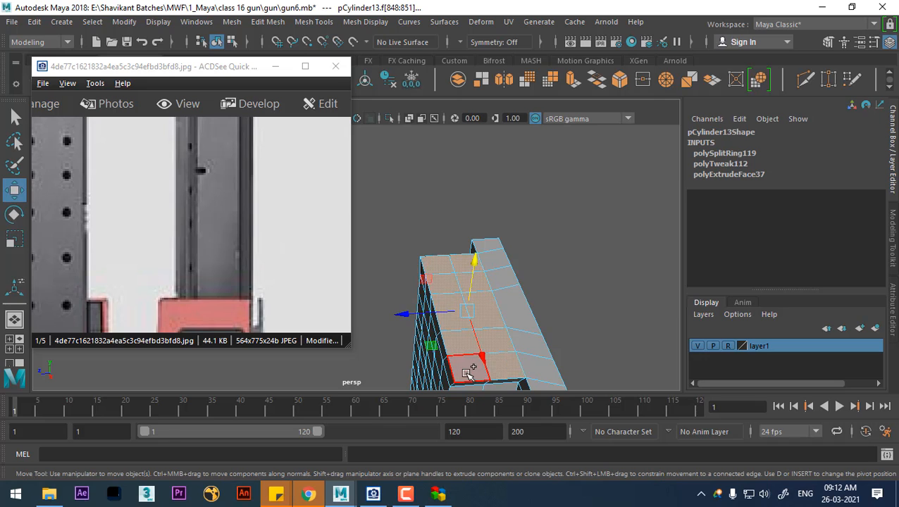
left_click_drag(468, 372, 486, 287, "alt")
key("r")
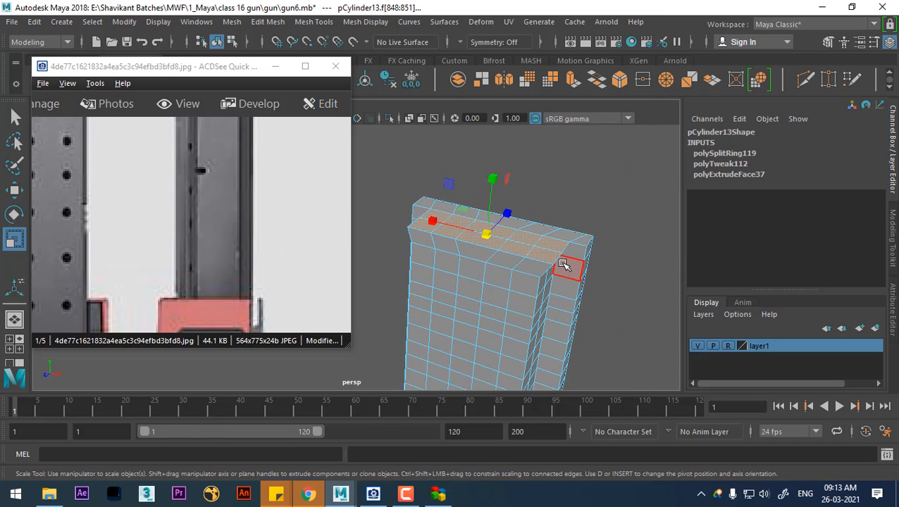
left_click_drag(437, 224, 438, 223)
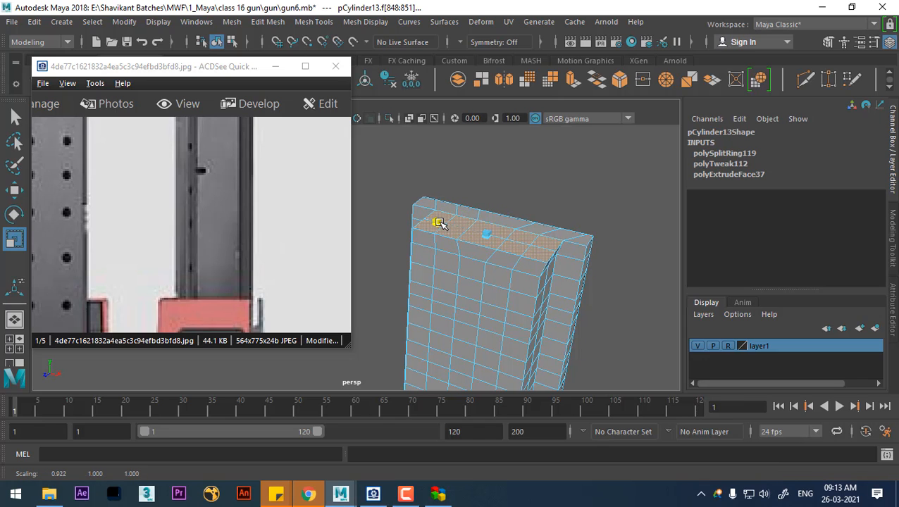
left_click_drag(524, 276, 527, 223, "alt")
left_click_drag(512, 255, 504, 294, "alt")
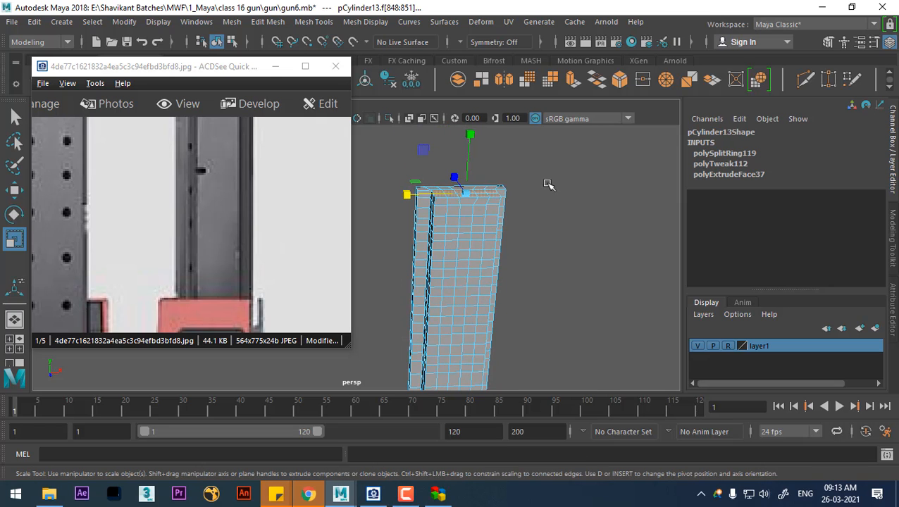
Extrude the selected top faces with an offset of 0.01, and extrude them again down into the body to Local Translate Z -1.511
right_click_drag(547, 184, 543, 224, "shift")
left_click_drag(532, 231, 532, 295, "alt")
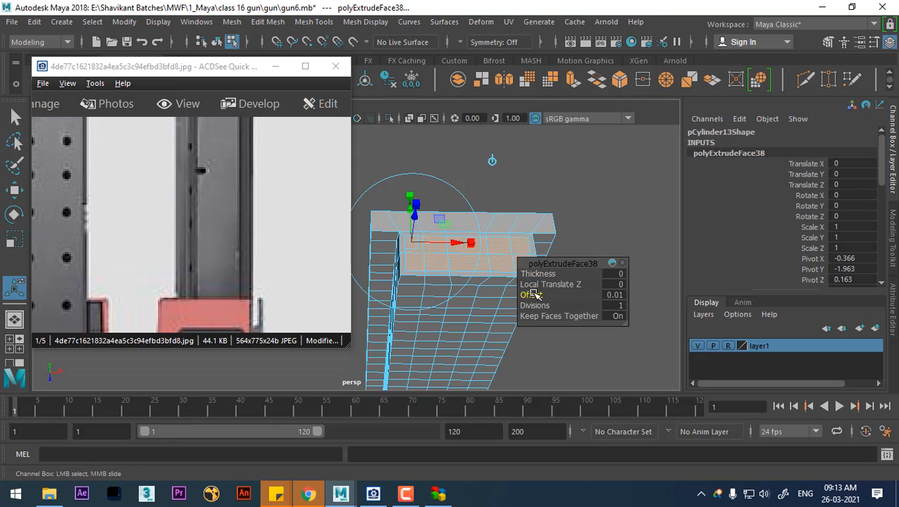
right_click_drag(586, 162, 582, 196, "shift")
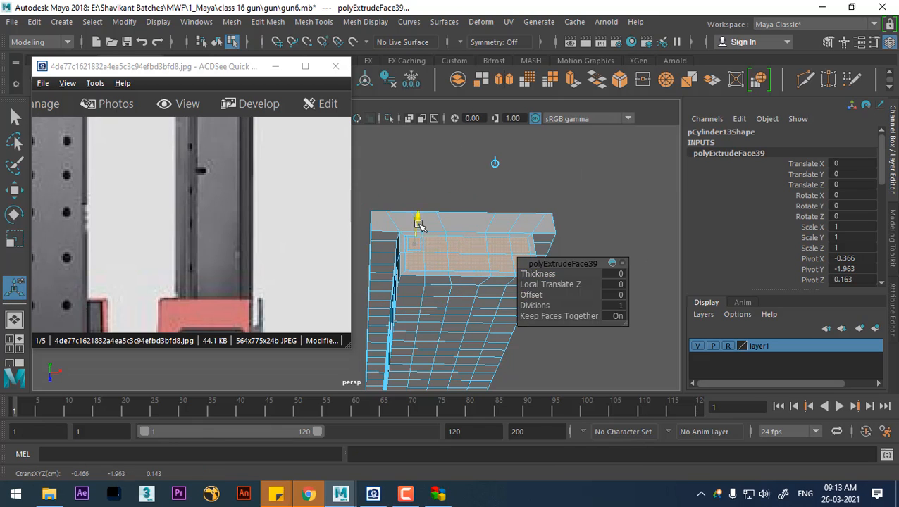
left_click_drag(420, 222, 409, 320)
middle_click_drag(466, 278, 486, 140, "alt")
left_click_drag(485, 141, 412, 194, "alt")
middle_click_drag(430, 330, 435, 237, "alt")
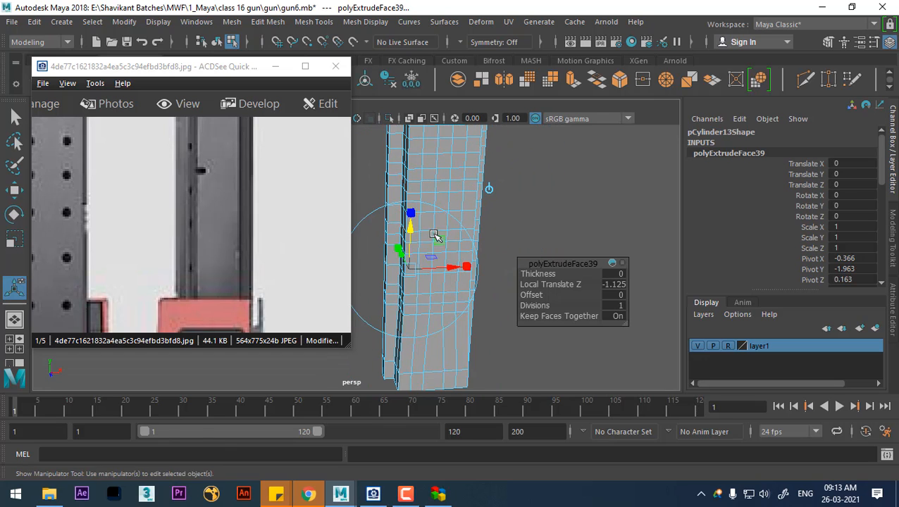
left_click_drag(413, 231, 416, 322)
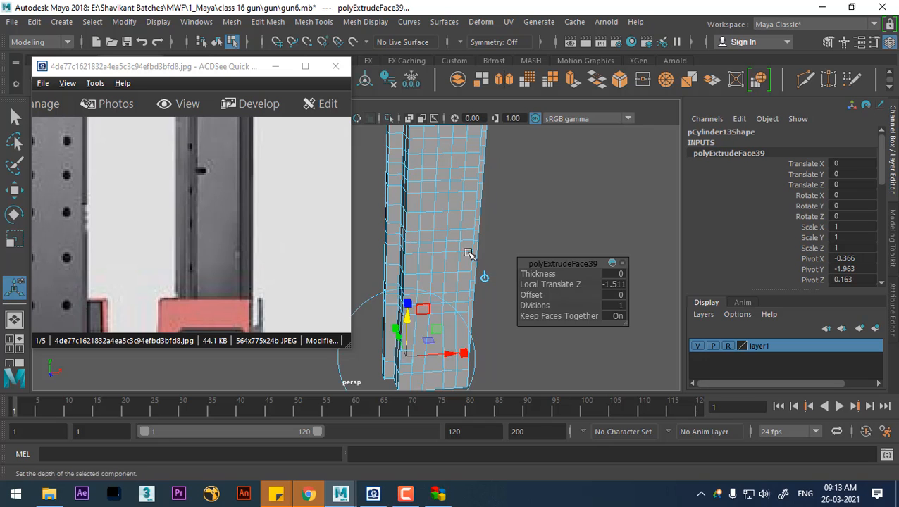
Show the hidden bullet again and move it within the magazine opening to Translate Z 0.158
middle_click_drag(486, 144, 487, 208, "alt")
left_click_drag(488, 209, 394, 275, "alt")
right_click_drag(476, 204, 534, 94)
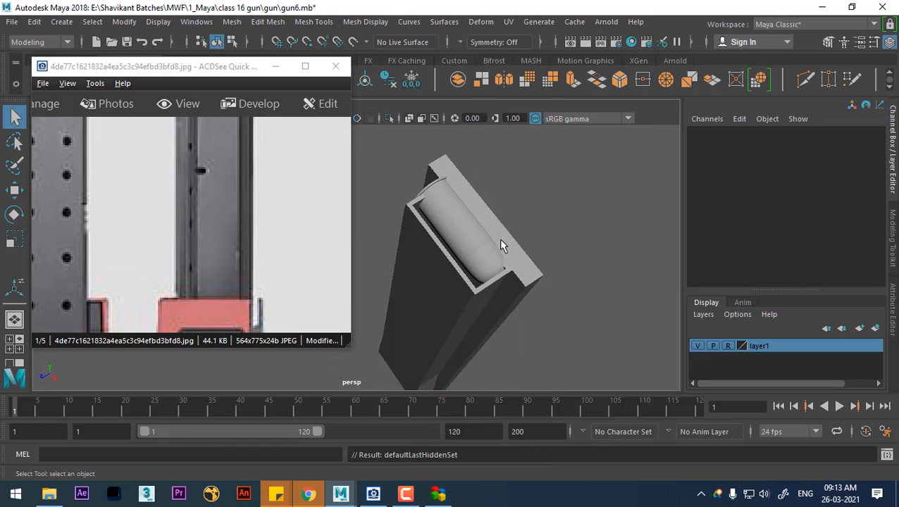
left_click(518, 245)
left_click_drag(518, 245, 500, 267, "alt")
key("w")
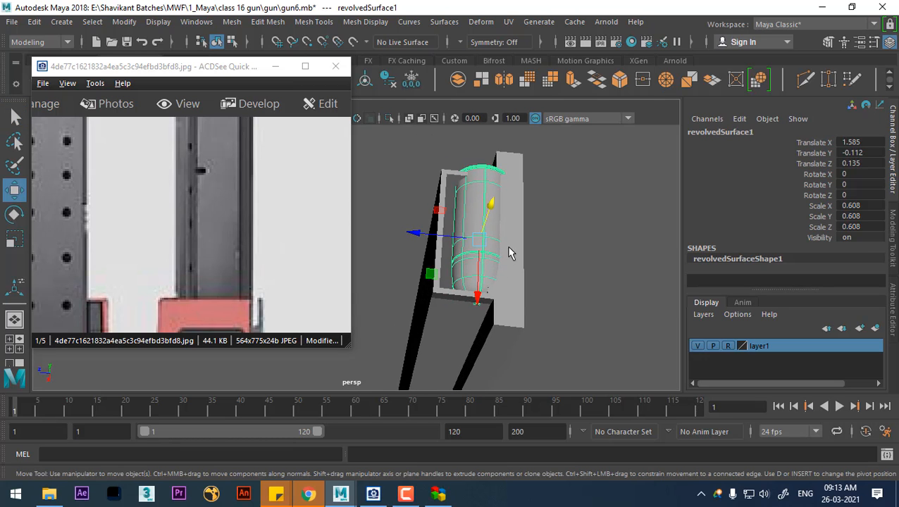
left_click_drag(437, 245, 531, 260)
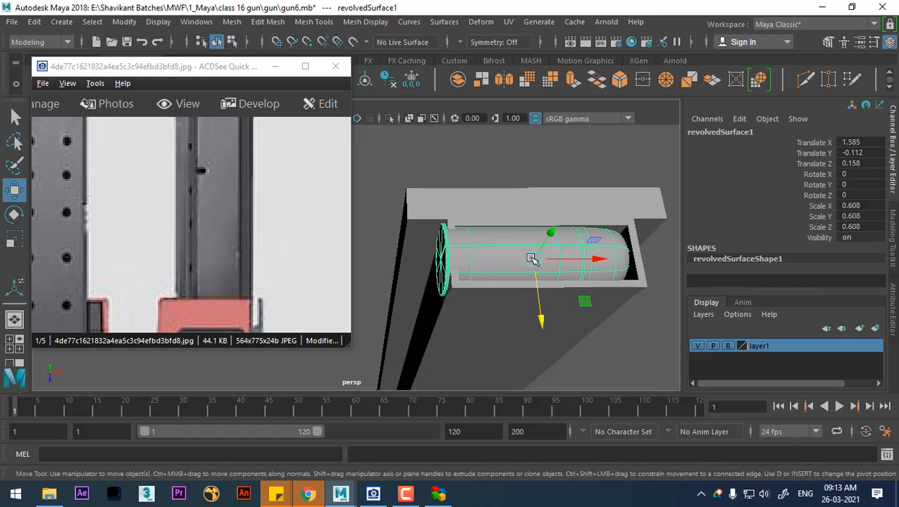
In the top view, scale the bullet uniformly to 0.521 and shift it along X to 1.596
left_click_drag(613, 229, 542, 227)
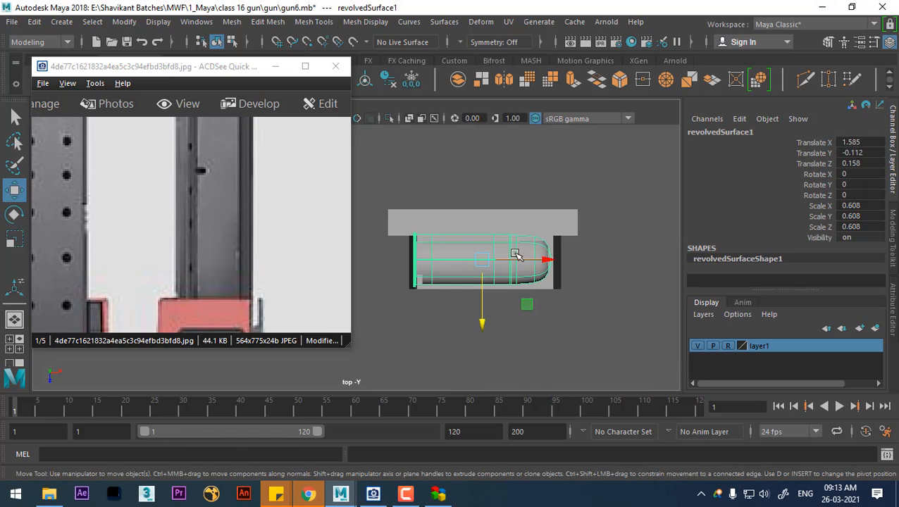
left_click(569, 212)
left_click(551, 266)
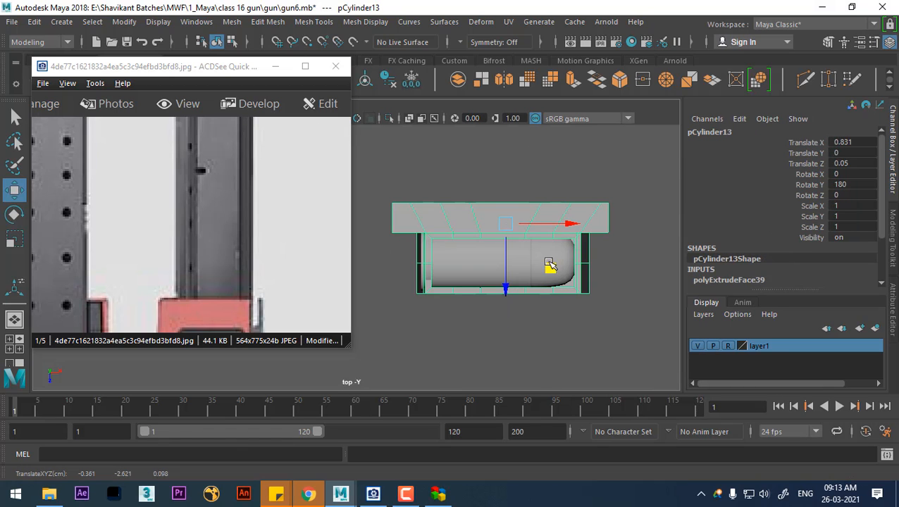
left_click(564, 254)
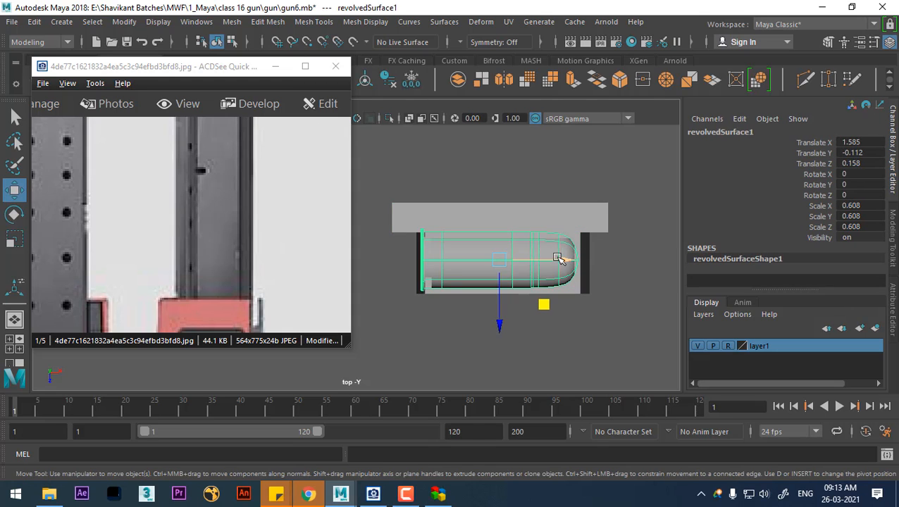
key("r")
left_click_drag(499, 263, 538, 227)
key("w")
key("space")
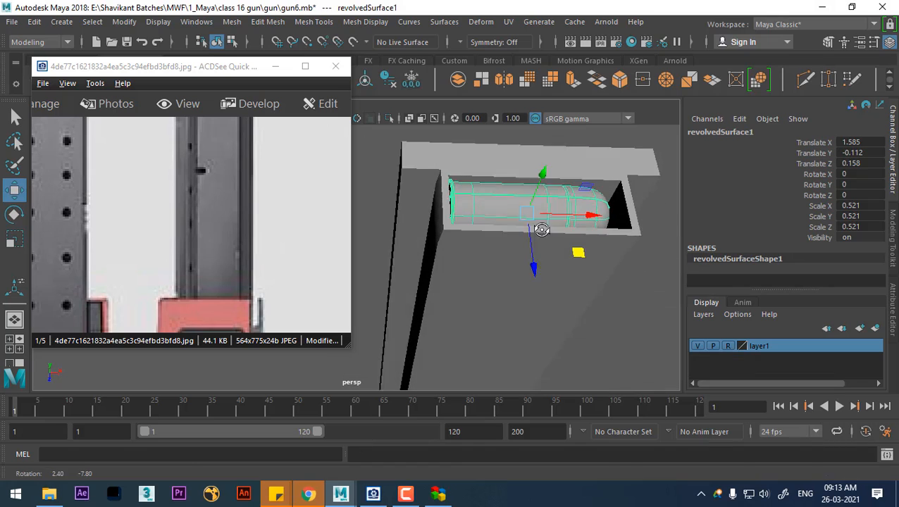
left_click_drag(602, 195, 482, 281)
Examine the magazine's base in the reference picture and compare it with the lower end of the modeled body
scroll(226, 213, "down", 3)
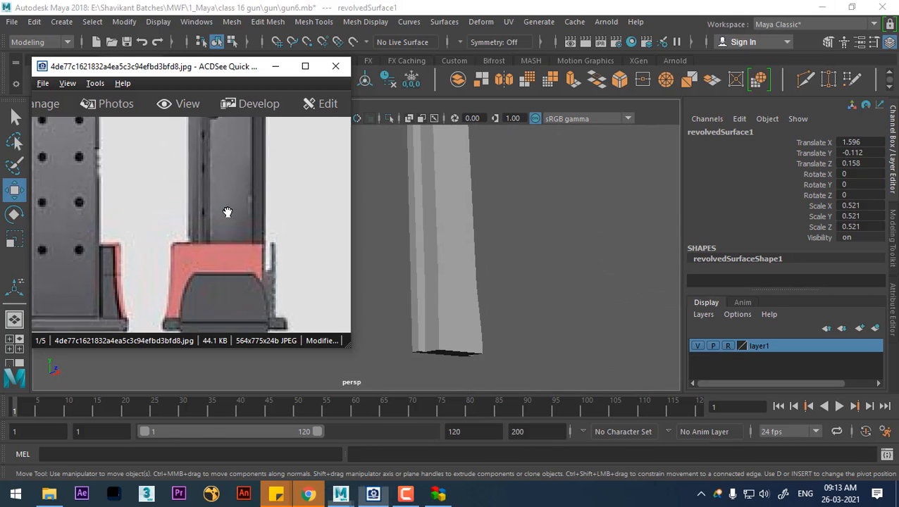
scroll(230, 232, "down", 2)
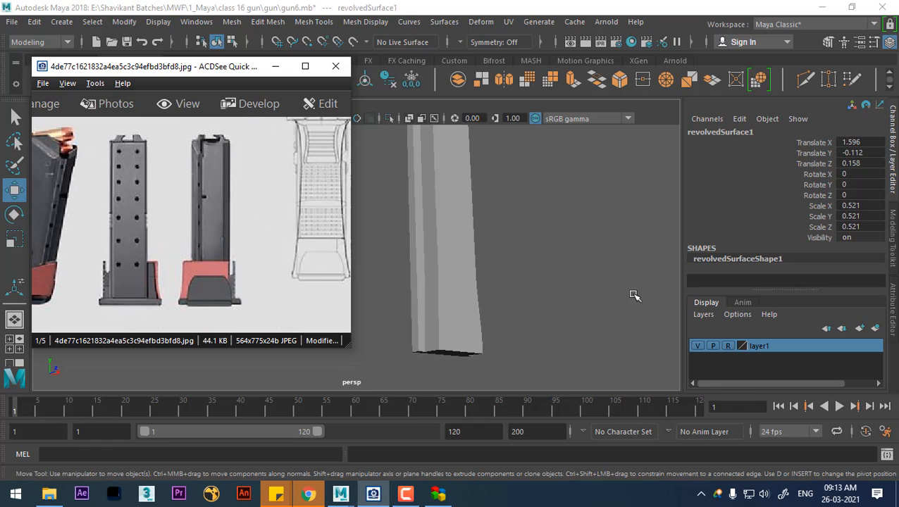
left_click_drag(575, 282, 482, 299, "alt")
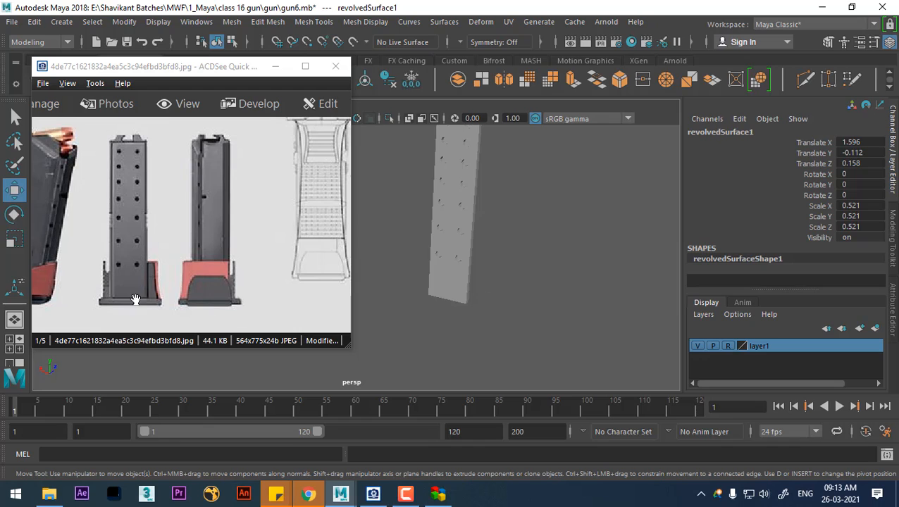
left_click_drag(156, 271, 241, 253)
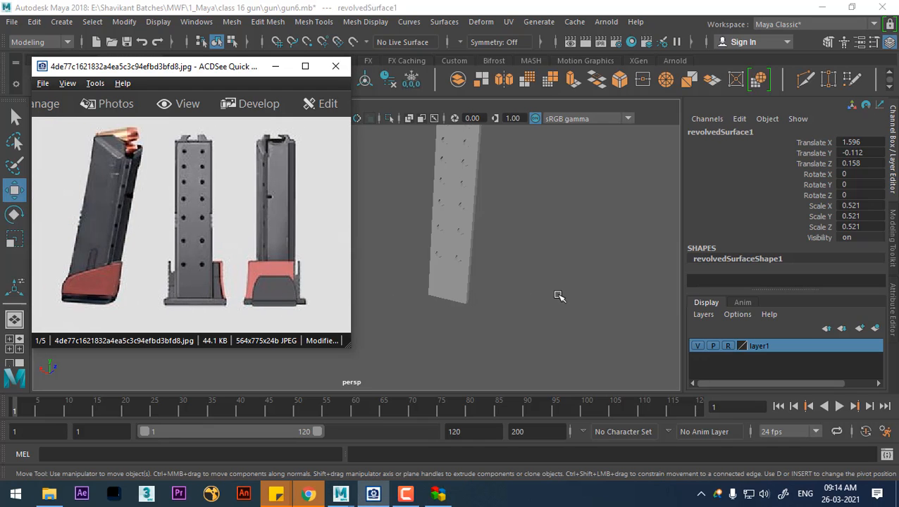
left_click_drag(559, 296, 541, 273, "alt")
key("space")
left_click_drag(493, 256, 491, 281)
middle_click_drag(455, 304, 548, 134, "alt")
right_click_drag(486, 278, 503, 284, "alt")
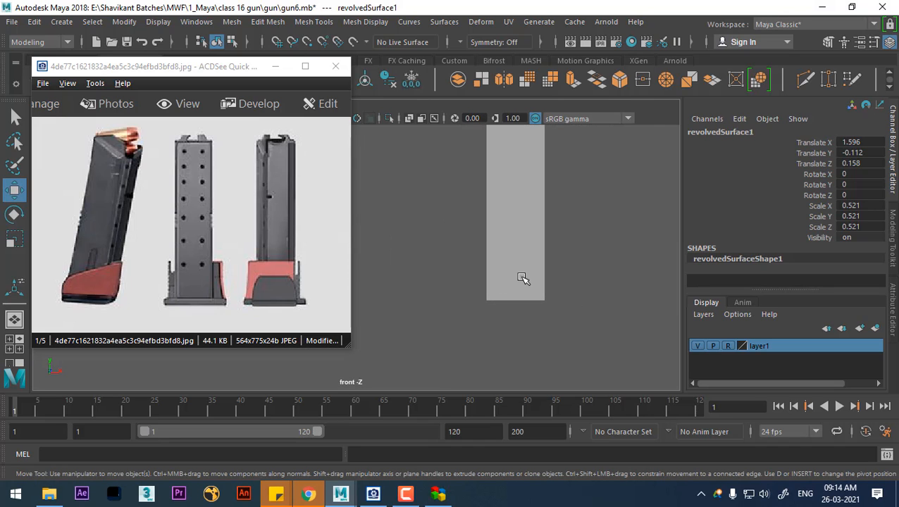
Minimize the reference picture and show all hidden objects in the front view
key("ctrl+shift+h")
left_click(273, 66)
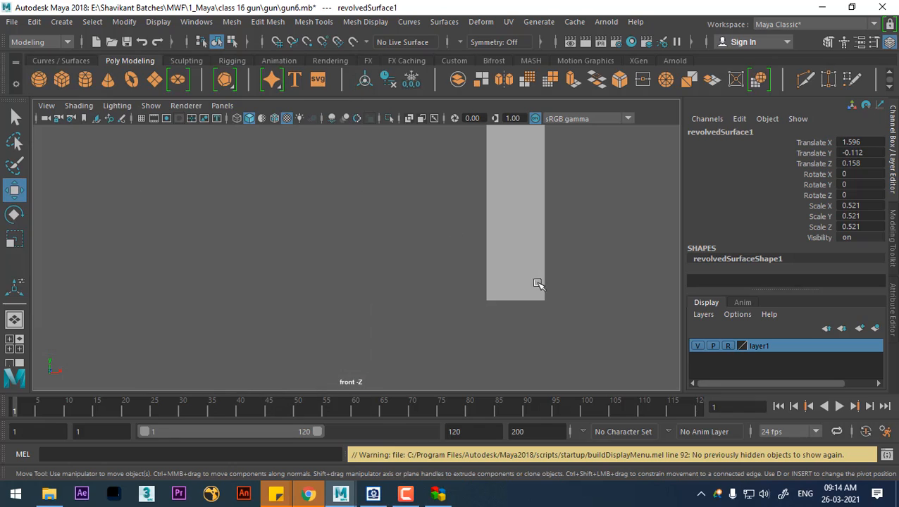
left_click(539, 285)
right_click_drag(546, 287, 467, 269, "alt")
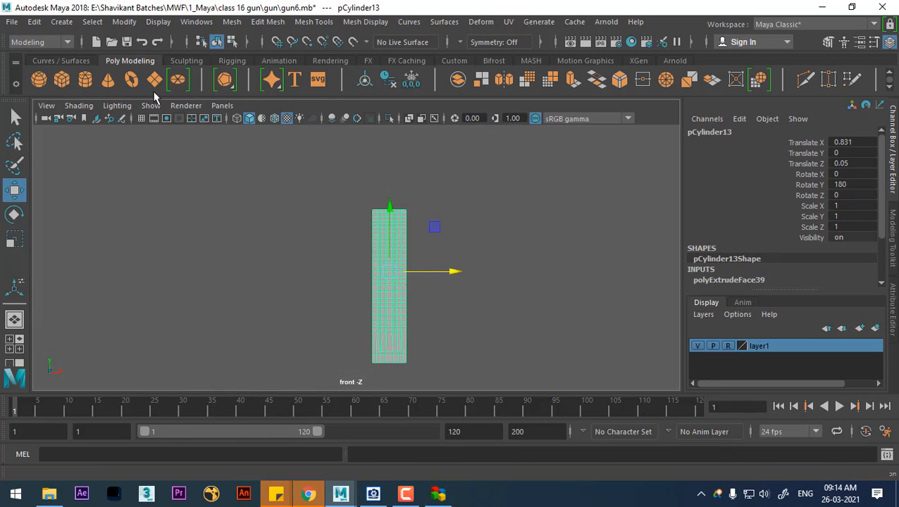
left_click(378, 170)
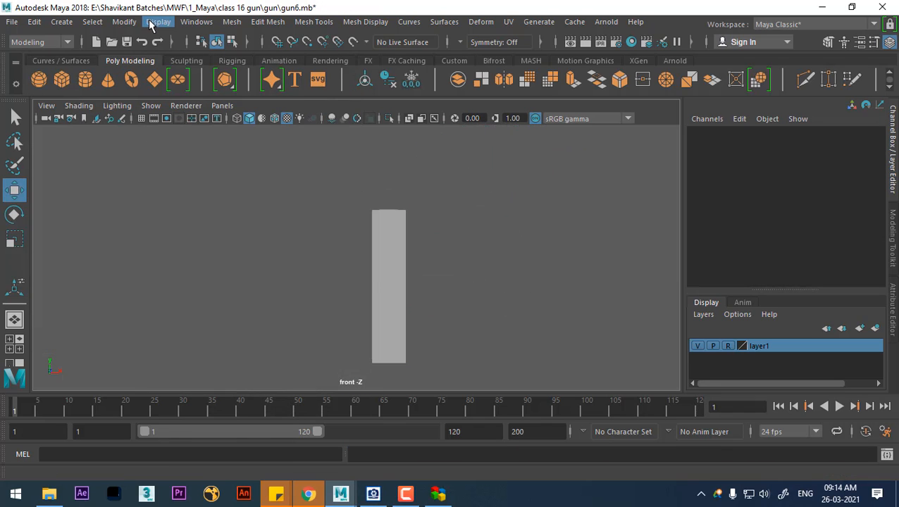
left_click(150, 23)
mouse_move(197, 104)
left_click(470, 166)
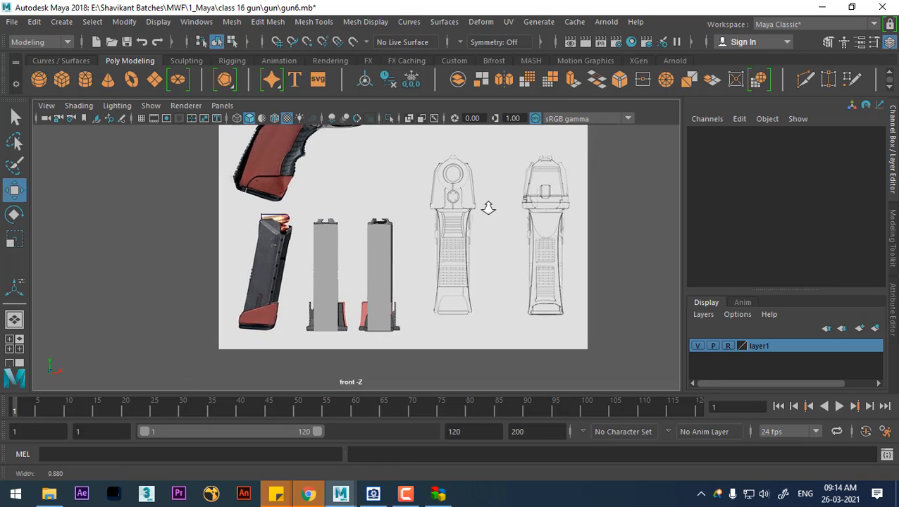
Inspect the lower end of the gun's grip in the front view, selecting its surfaces and comparing their outline with the reference image
right_click_drag(488, 208, 444, 212, "alt")
middle_click_drag(436, 214, 433, 239, "alt")
right_click_drag(434, 239, 440, 225, "alt")
middle_click_drag(440, 225, 461, 276, "alt")
left_click(292, 221)
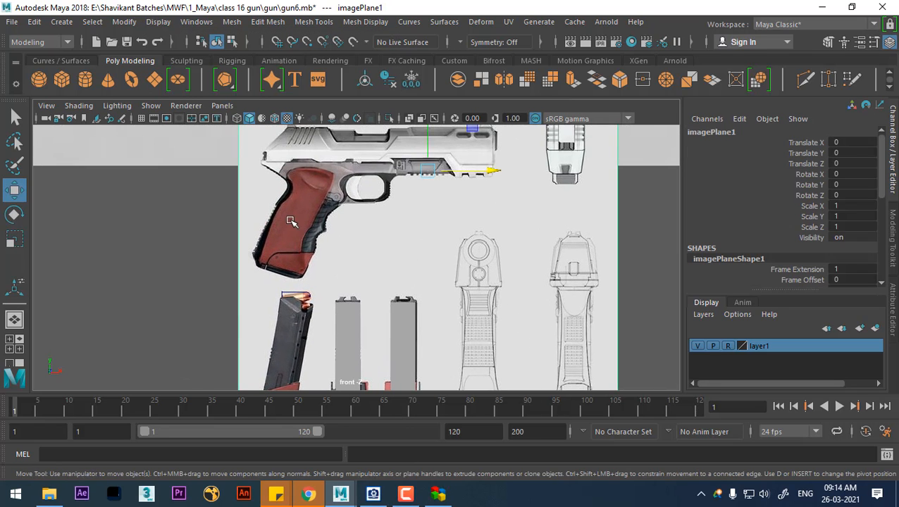
middle_click_drag(436, 209, 415, 287, "alt")
right_click_drag(416, 288, 395, 240, "alt")
middle_click_drag(614, 209, 459, 253, "alt")
left_click(462, 252)
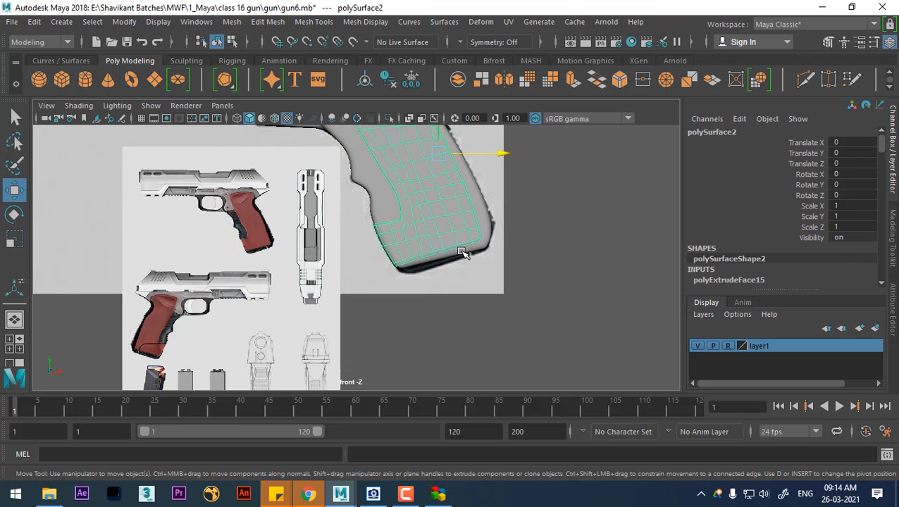
left_click(462, 252)
right_click_drag(461, 252, 562, 305, "alt")
middle_click_drag(562, 305, 510, 222, "alt")
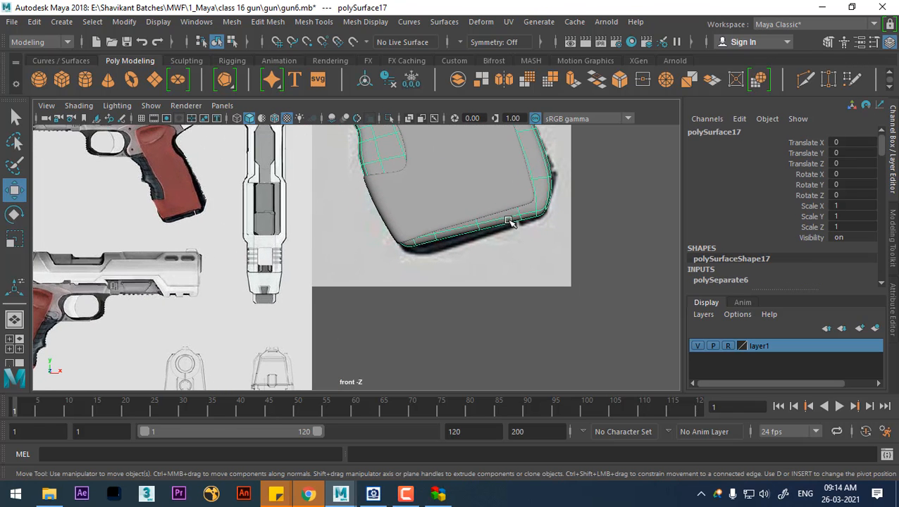
right_click_drag(510, 222, 525, 254, "alt")
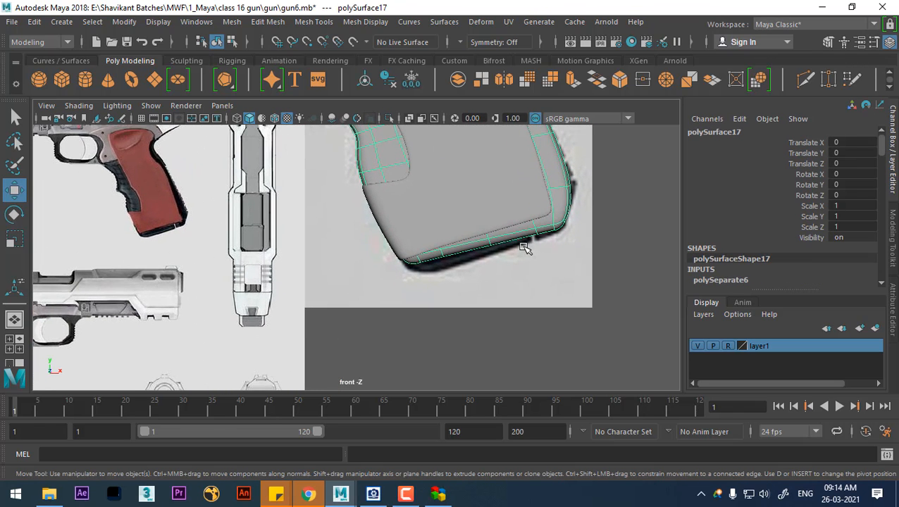
middle_click_drag(531, 243, 557, 281, "alt")
right_click_drag(557, 281, 536, 271, "alt")
middle_click_drag(492, 242, 485, 325, "alt")
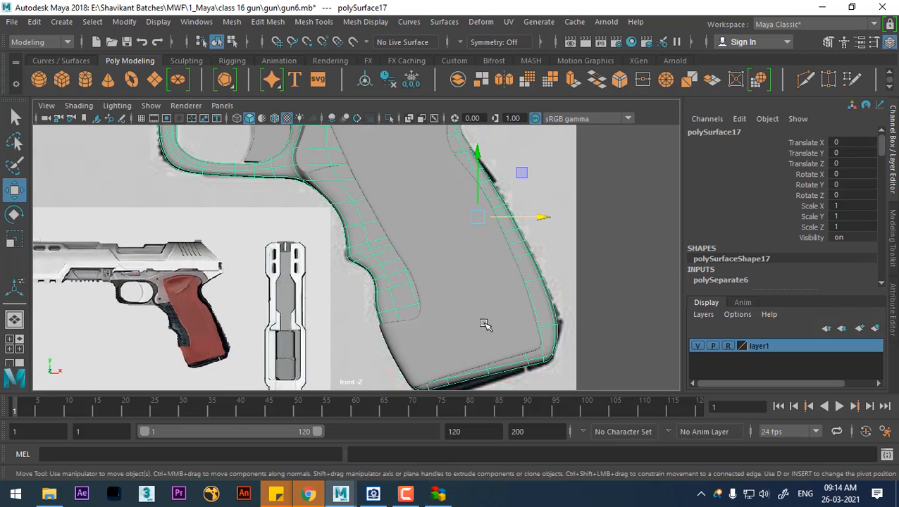
Hide the combined reference image plane in the front view and show the gun with textured shading
right_click_drag(485, 325, 377, 274, "alt")
middle_click_drag(377, 274, 396, 161, "alt")
right_click_drag(414, 263, 339, 270, "alt")
left_click(321, 303)
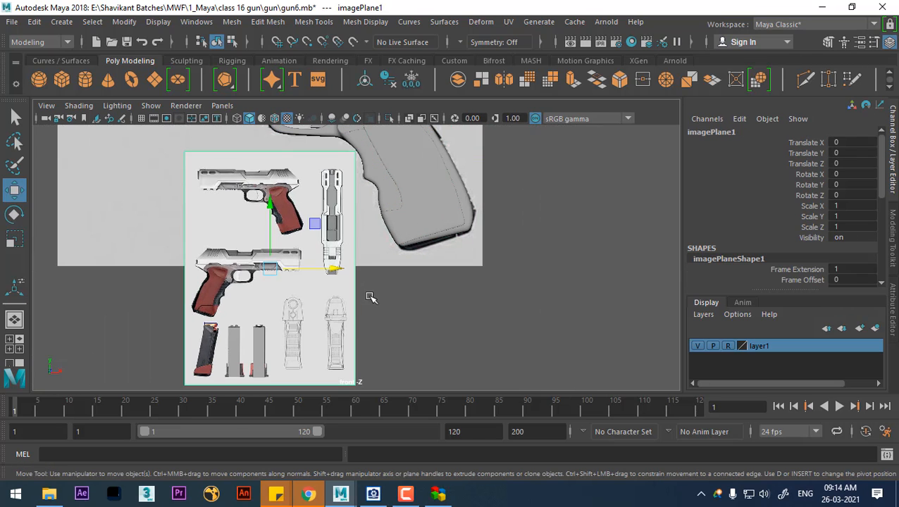
key("ctrl+h")
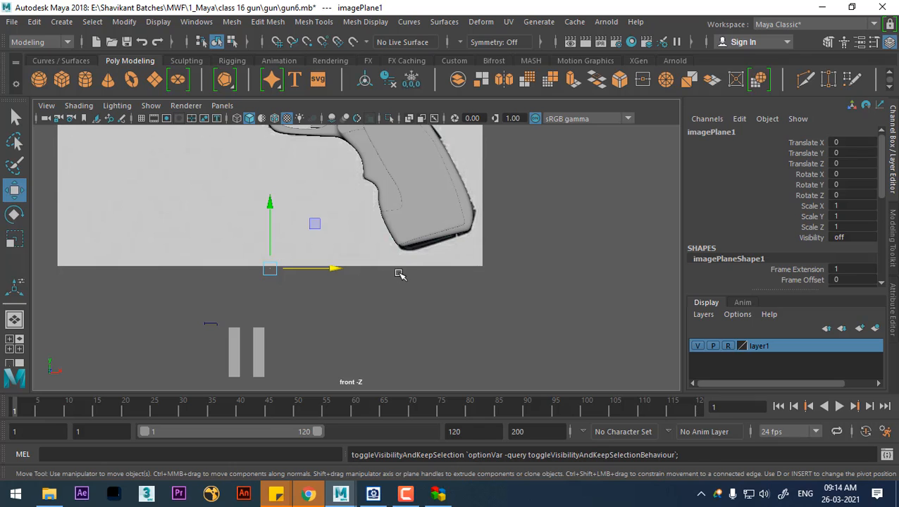
key("6")
middle_click_drag(391, 218, 423, 363, "alt")
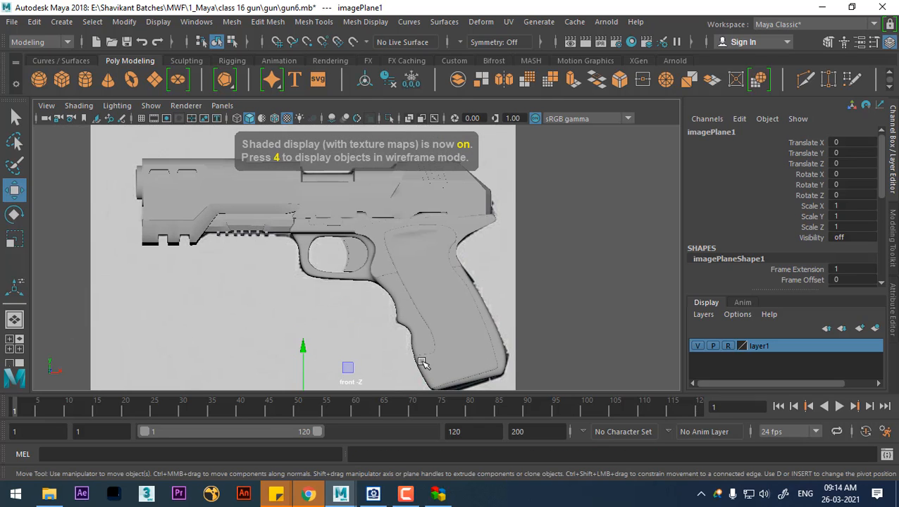
left_click(400, 488)
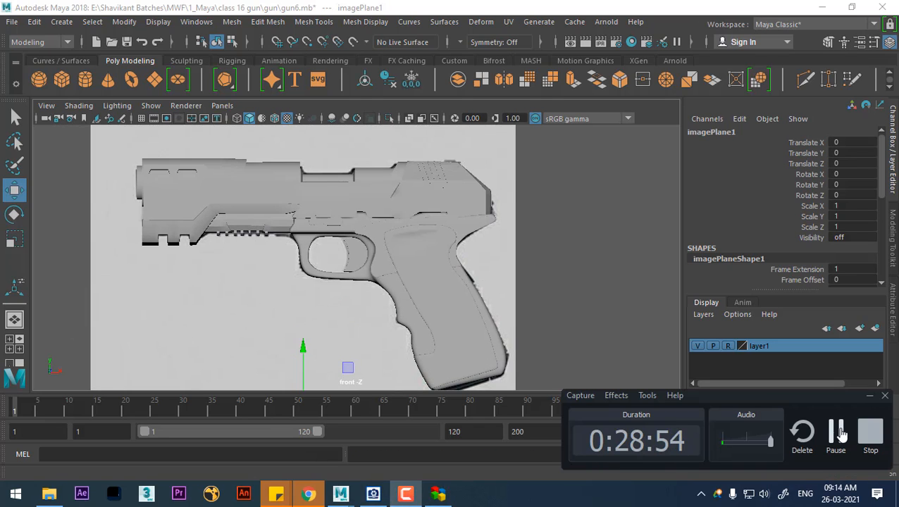
left_click(837, 434)
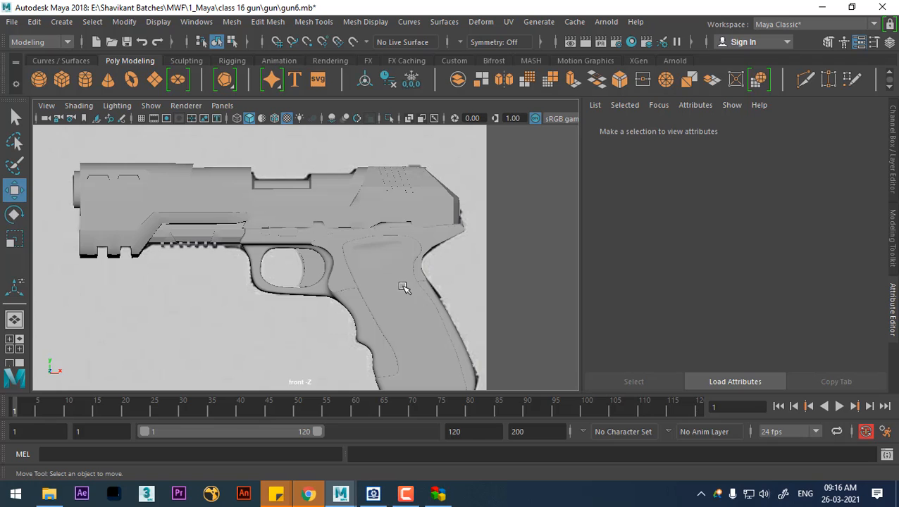
Select the grip panel and go to frame 100 with textured shading to reveal the gun reference behind it
left_click(403, 287)
scroll(438, 296, "up", 2)
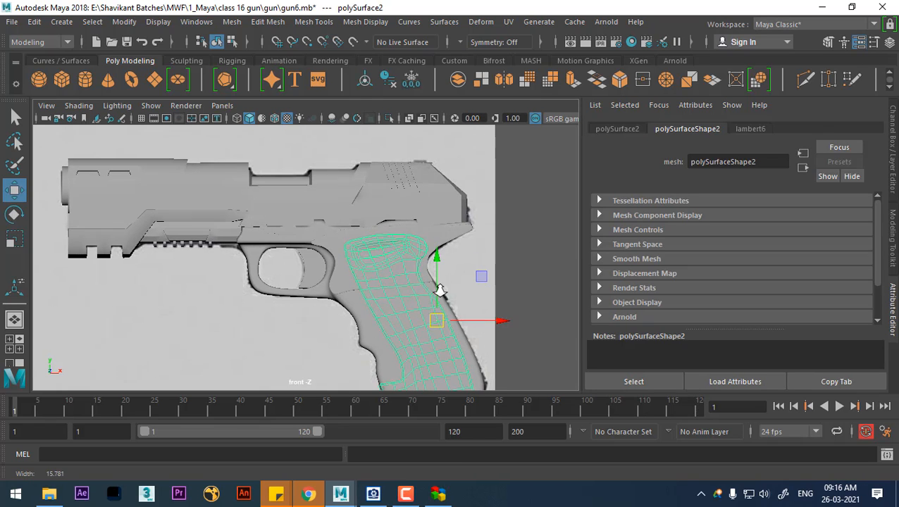
key("6")
left_click_drag(405, 411, 587, 407)
middle_click_drag(450, 283, 459, 326, "alt")
right_click_drag(478, 310, 397, 295, "alt")
middle_click_drag(423, 277, 463, 335, "alt")
key("space")
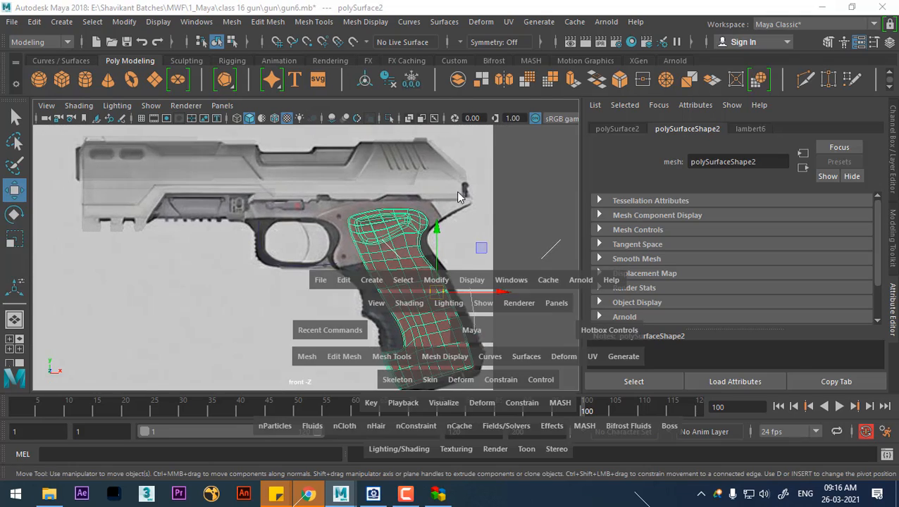
Compare the lower end of the grip panel with the grip base in the reference picture
left_click_drag(471, 331, 461, 303)
middle_click_drag(440, 301, 407, 205, "alt")
right_click_drag(407, 204, 427, 249, "alt")
key("space")
left_click_drag(427, 249, 427, 294)
right_click_drag(445, 321, 383, 244, "alt")
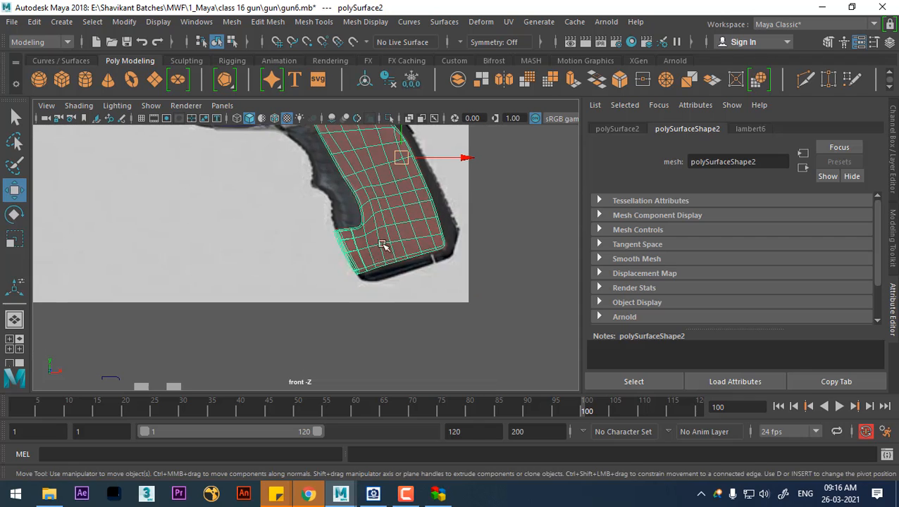
left_click(373, 494)
scroll(259, 223, "up", 3)
scroll(260, 223, "up", 2)
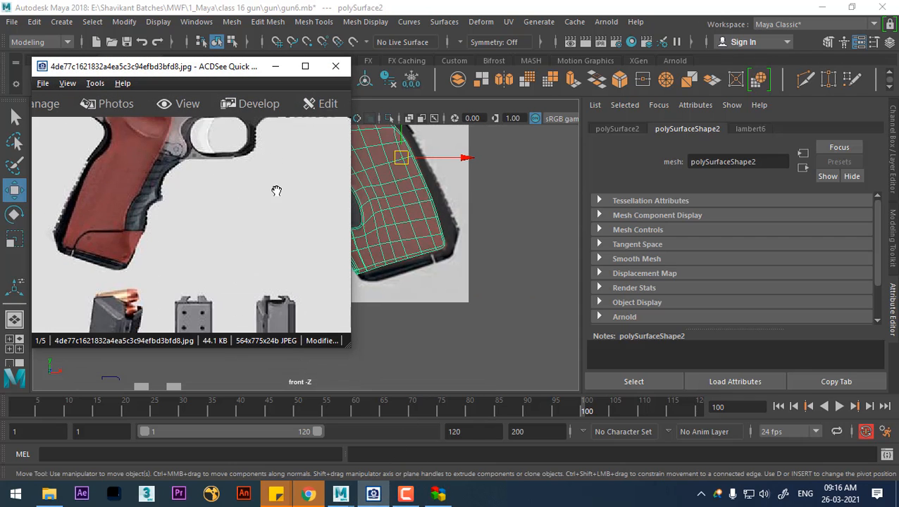
left_click(275, 67)
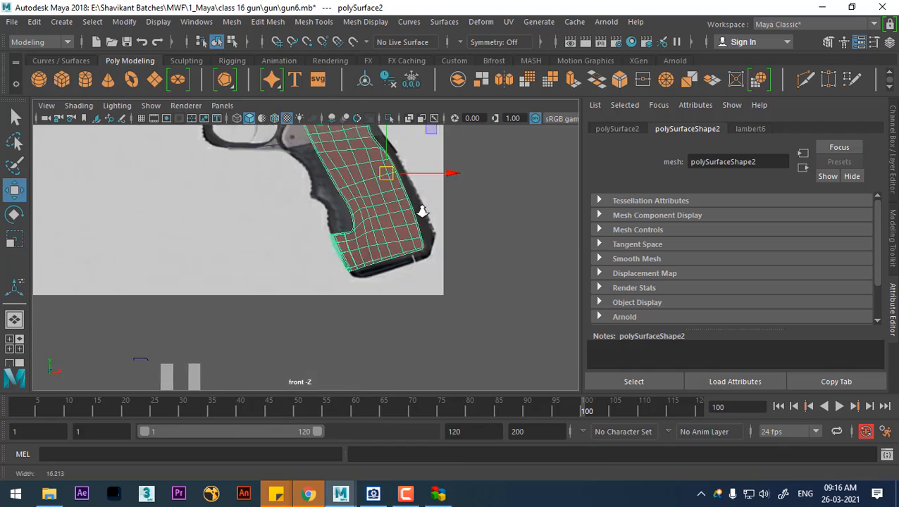
In the perspective view, make layer1's objects selectable by turning off its reference mode, and select the side gun reference plane
right_click_drag(419, 208, 437, 299, "alt")
key("space")
left_click(423, 175)
left_click_drag(564, 296, 334, 292, "alt")
key("Delete")
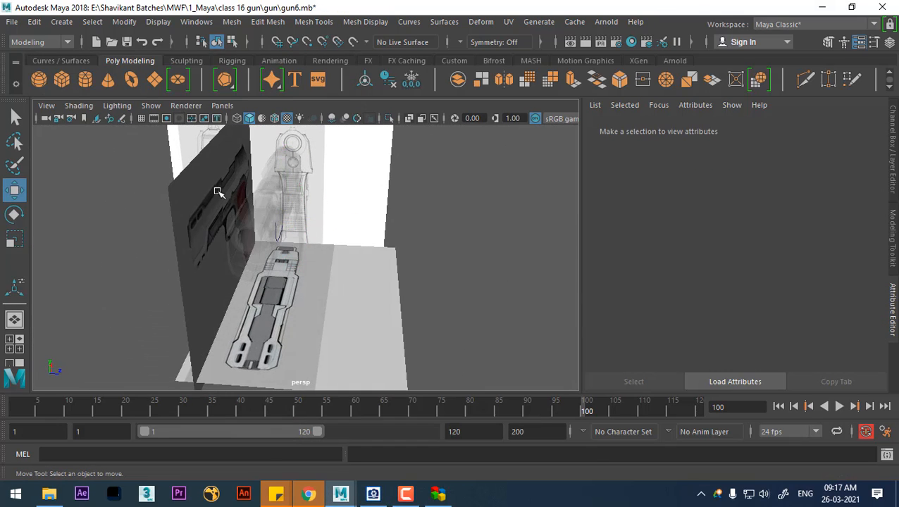
left_click(889, 43)
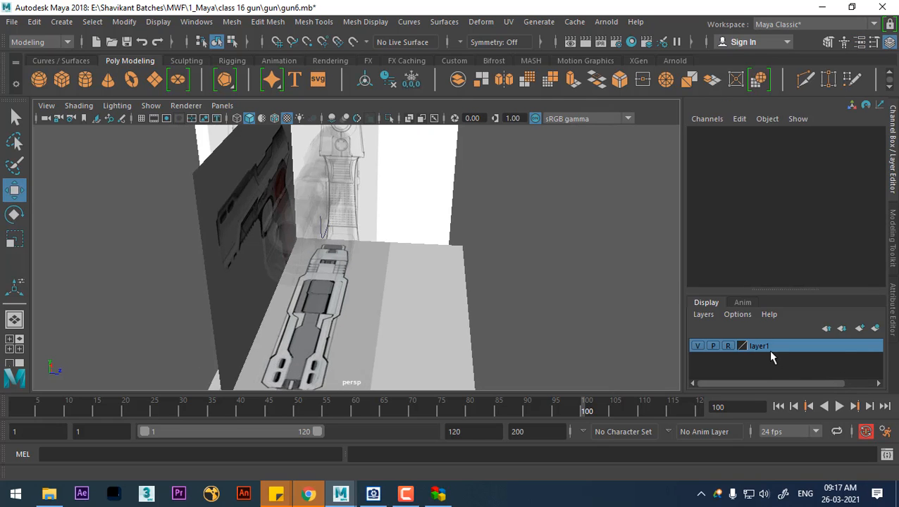
left_click_drag(453, 297, 642, 350, "alt")
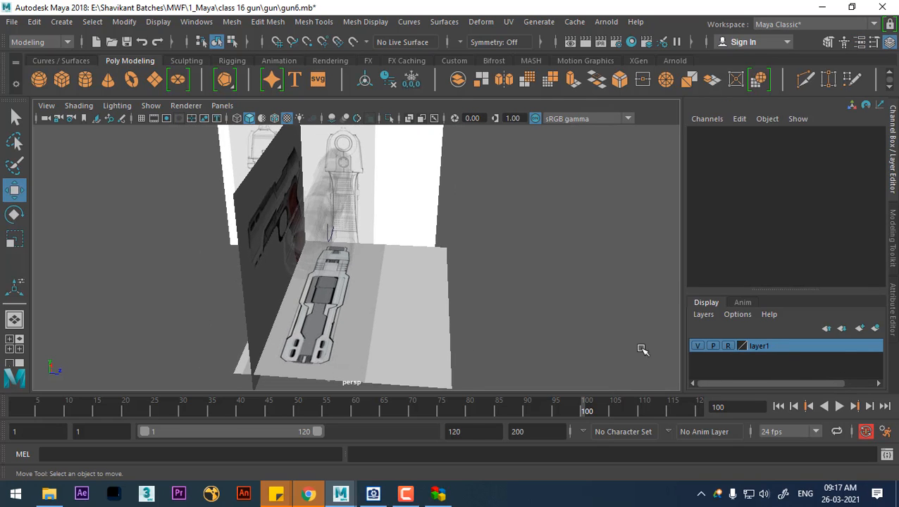
left_click(239, 201)
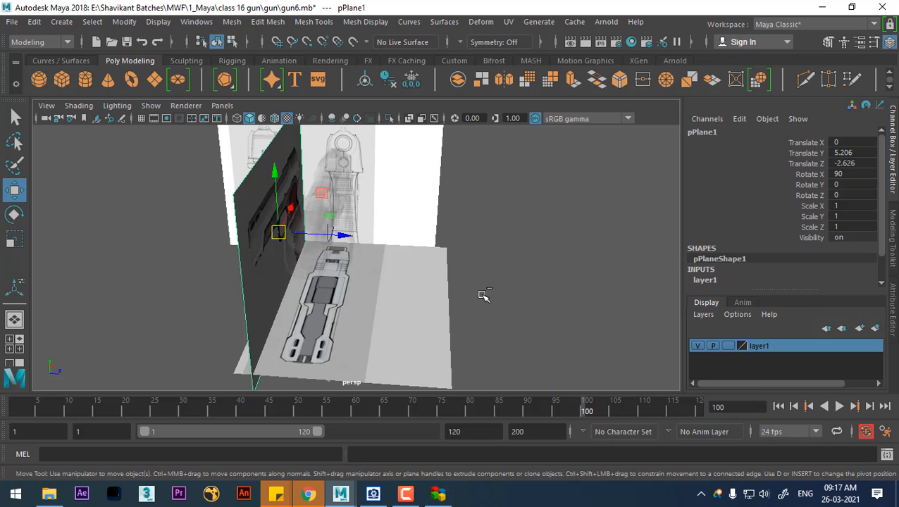
Duplicate the side reference plane, offset it along Z, and assign the copy a new Lambert material named back
left_click_drag(345, 236, 465, 212)
right_click_drag(465, 213, 553, 399)
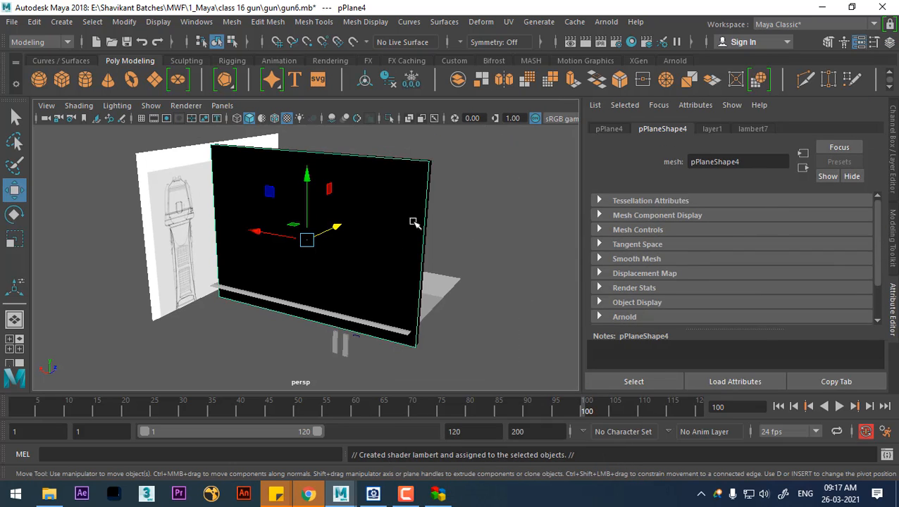
right_click_drag(383, 207, 393, 435)
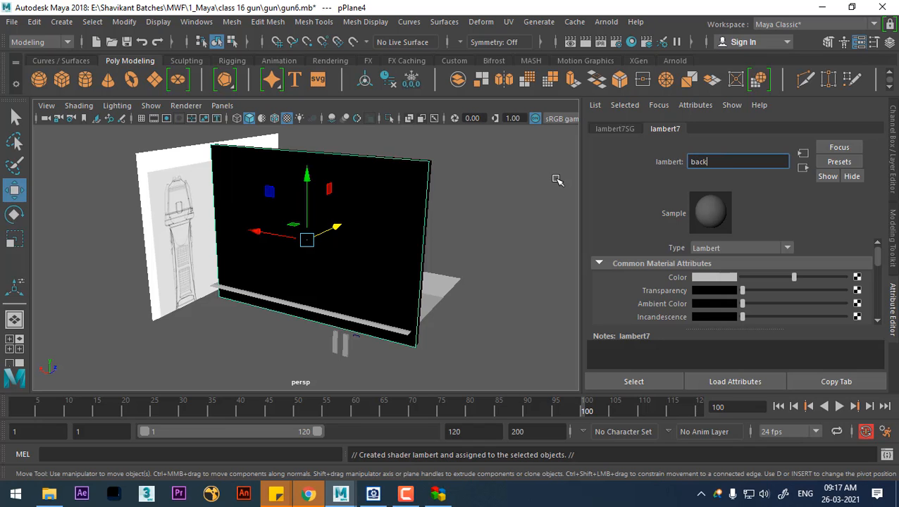
type("back")
key("Return")
Connect a file texture to the back material's color and browse to the folder holding the gun reference images
left_click(857, 276)
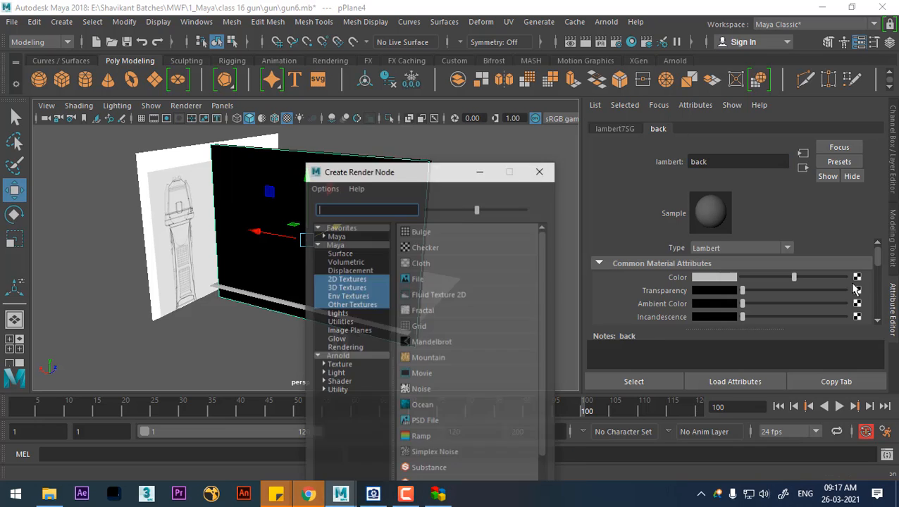
left_click(479, 277)
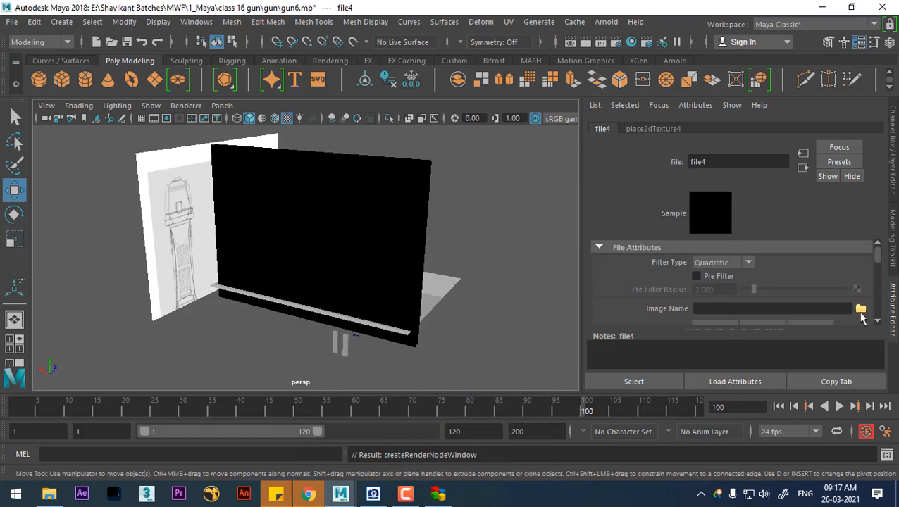
left_click(861, 310)
left_click(49, 494)
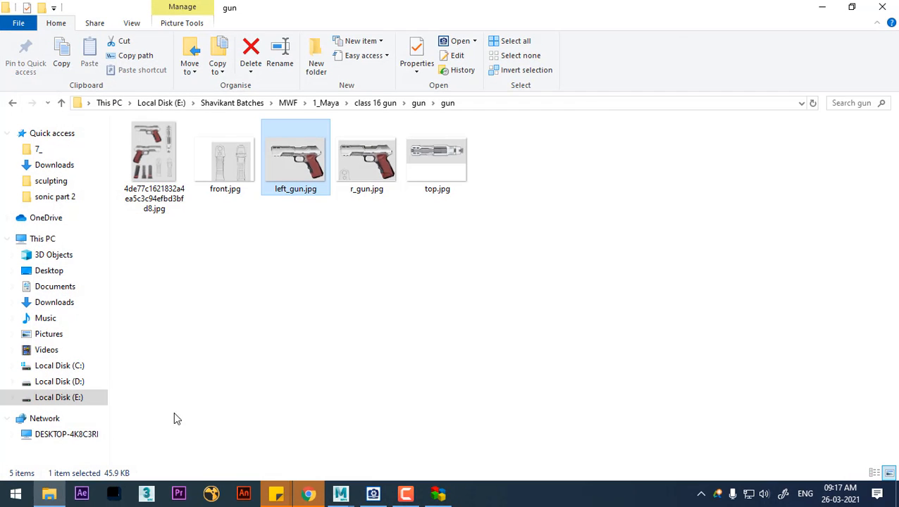
left_click(594, 103)
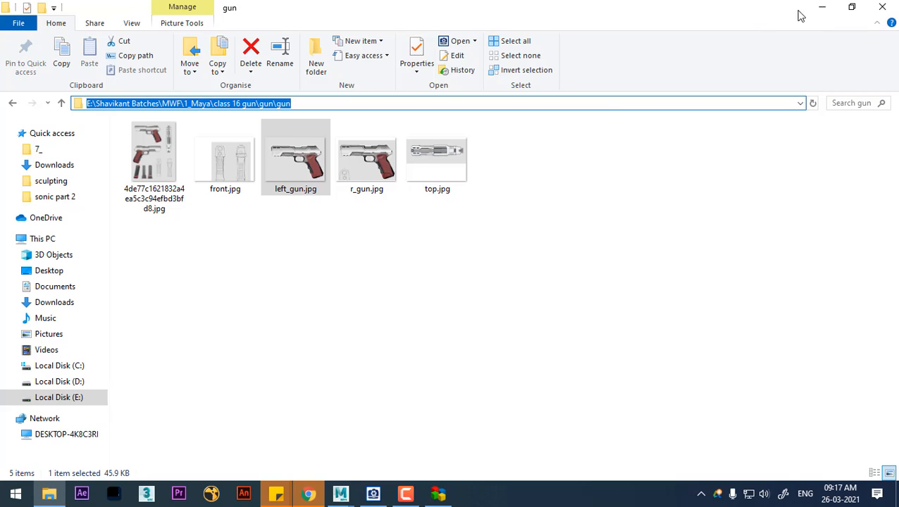
key("ctrl+c")
left_click(822, 7)
key("ctrl+v")
key("Return")
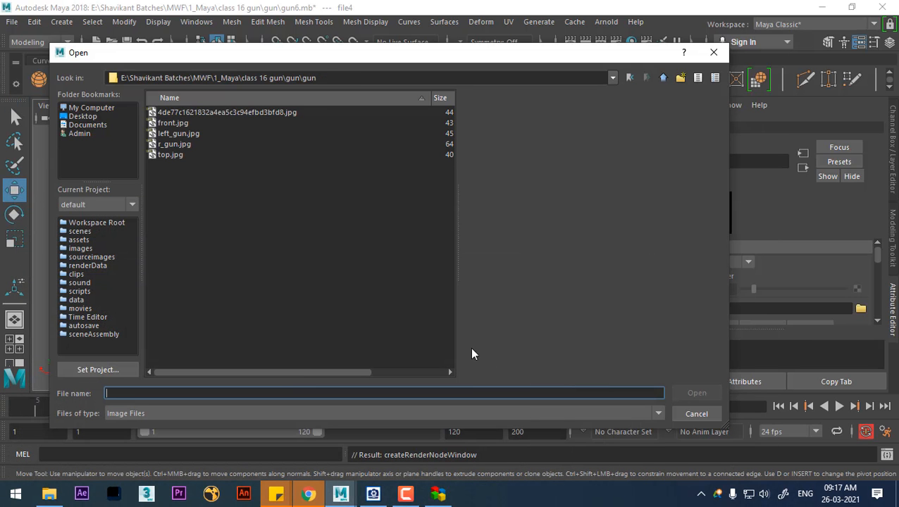
Load r_gun.jpg into the file texture and raise the back material's ambient color to white
left_click(168, 122)
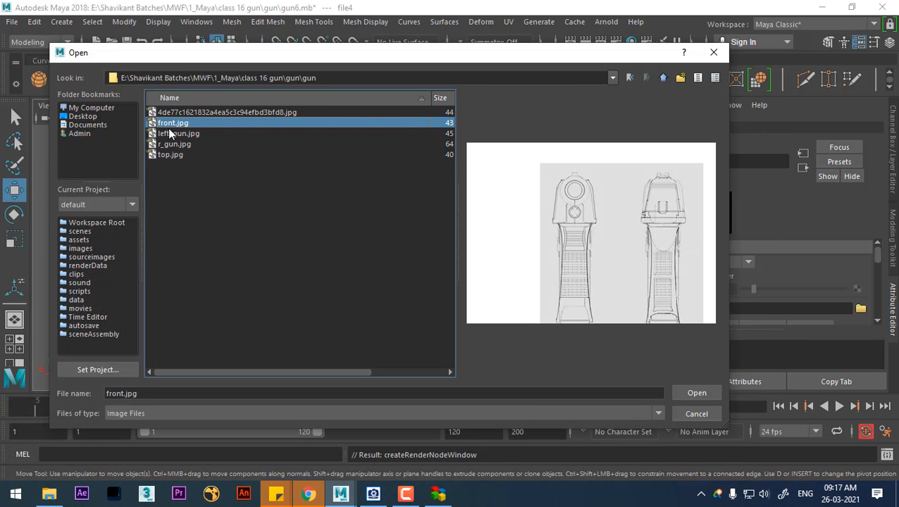
left_click(169, 133)
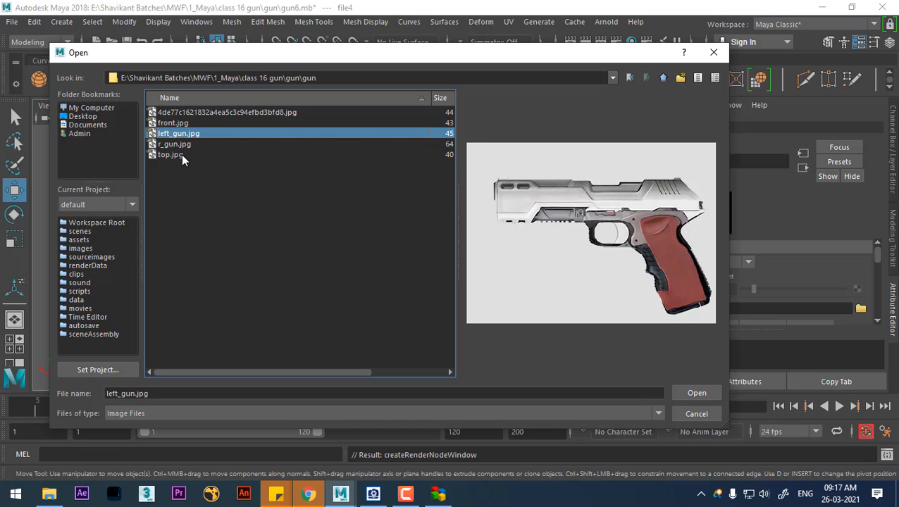
left_click(177, 145)
double_click(176, 144)
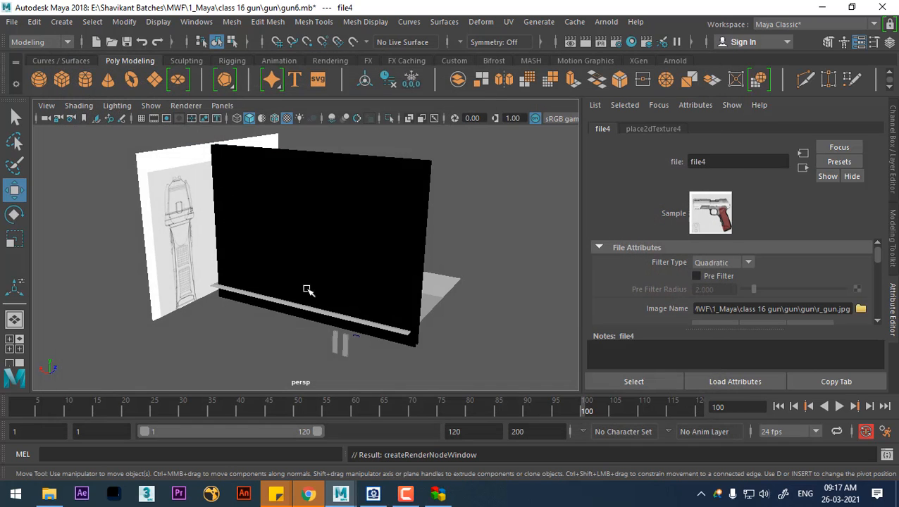
left_click(802, 169)
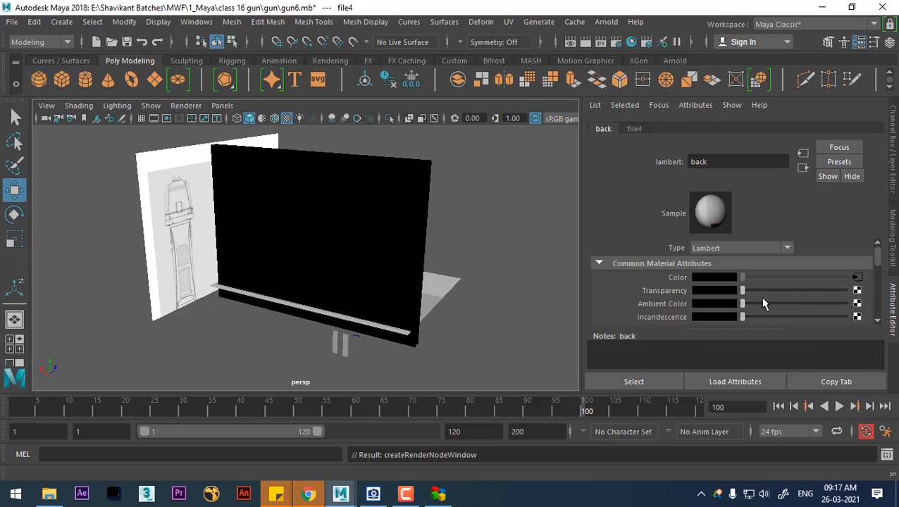
left_click_drag(754, 305, 846, 303)
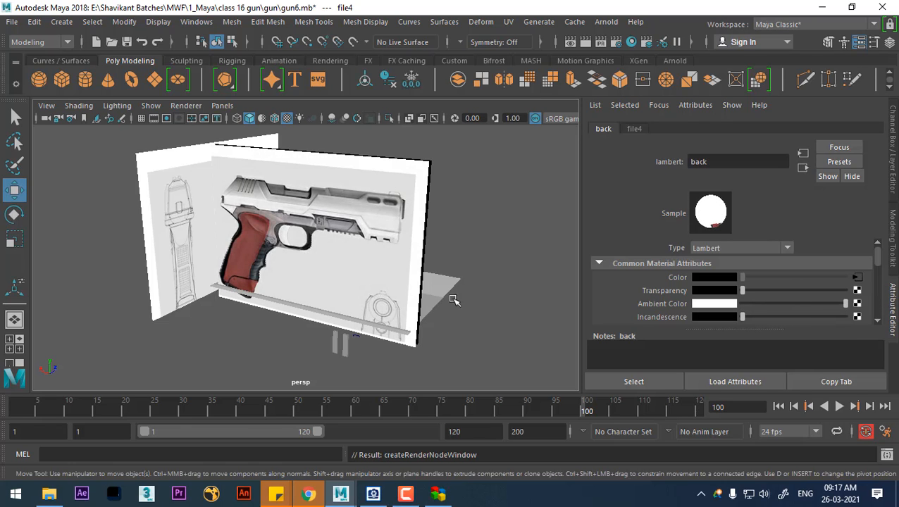
Select the duplicated reference plane from the perspective view and shift it slightly along Z
left_click_drag(455, 301, 470, 318, "alt")
left_click_drag(321, 321, 346, 296, "alt")
right_click_drag(310, 285, 337, 282, "alt")
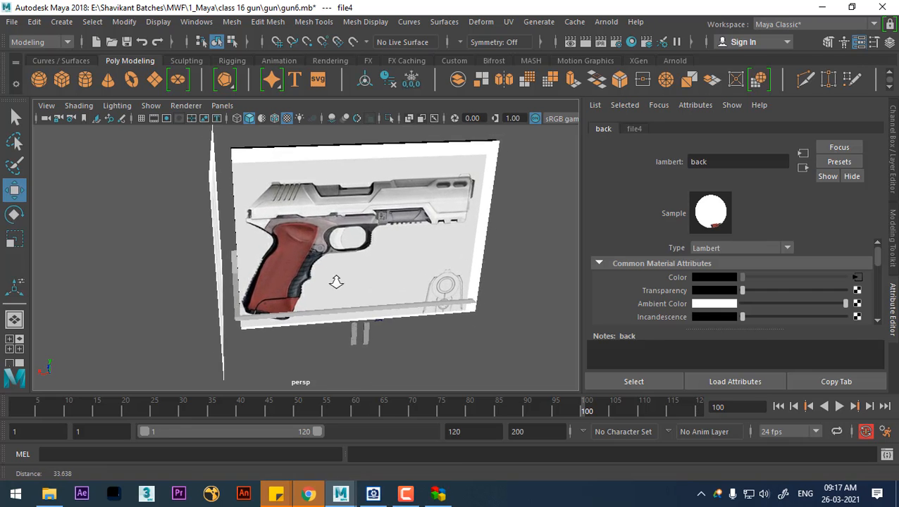
left_click_drag(336, 282, 240, 274, "alt")
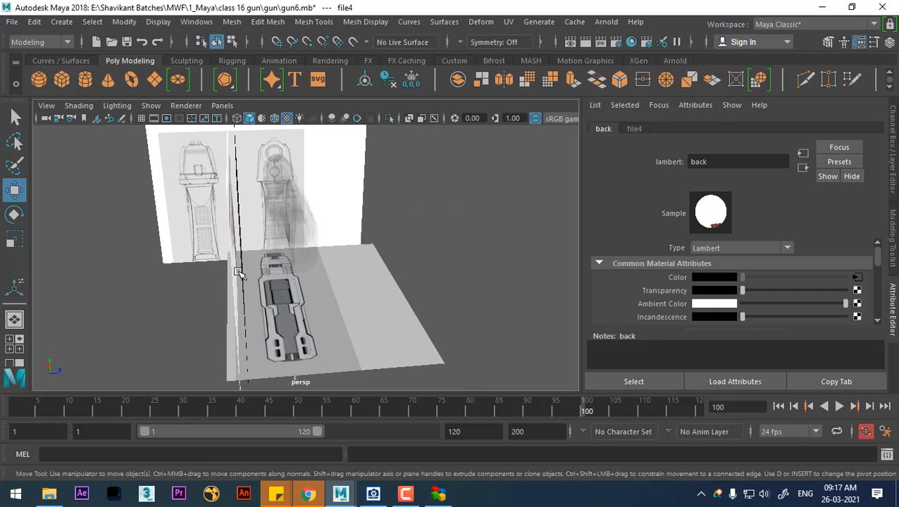
left_click(230, 268)
left_click(232, 262)
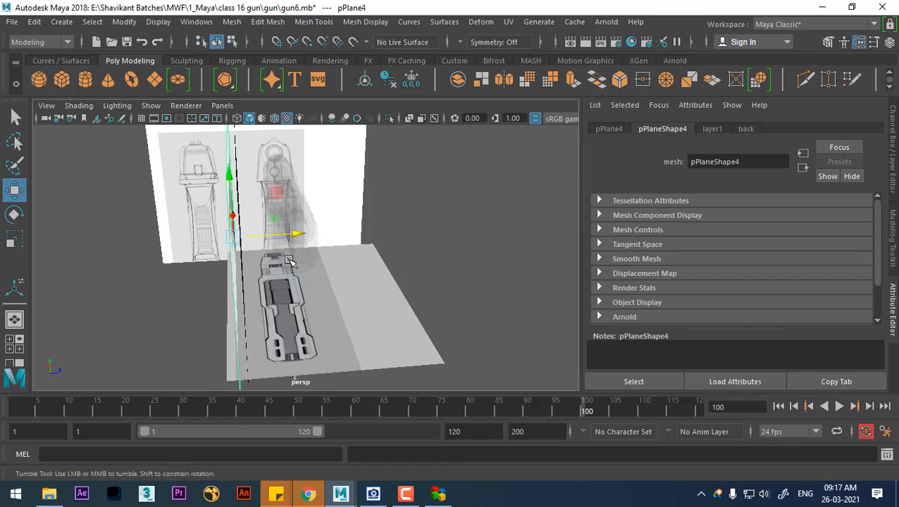
left_click_drag(296, 238, 306, 241)
left_click_drag(305, 243, 422, 276, "alt")
In the front view, select the grip panel and compare its lower end with the base outline in the new reference
key("space")
left_click_drag(374, 225, 383, 262)
scroll(442, 331, "up", 1)
left_click(426, 316)
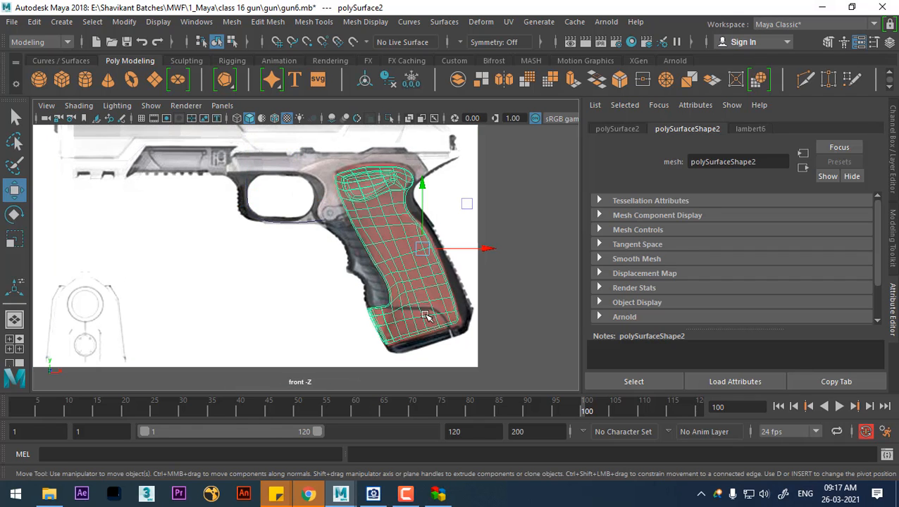
scroll(436, 302, "up", 2)
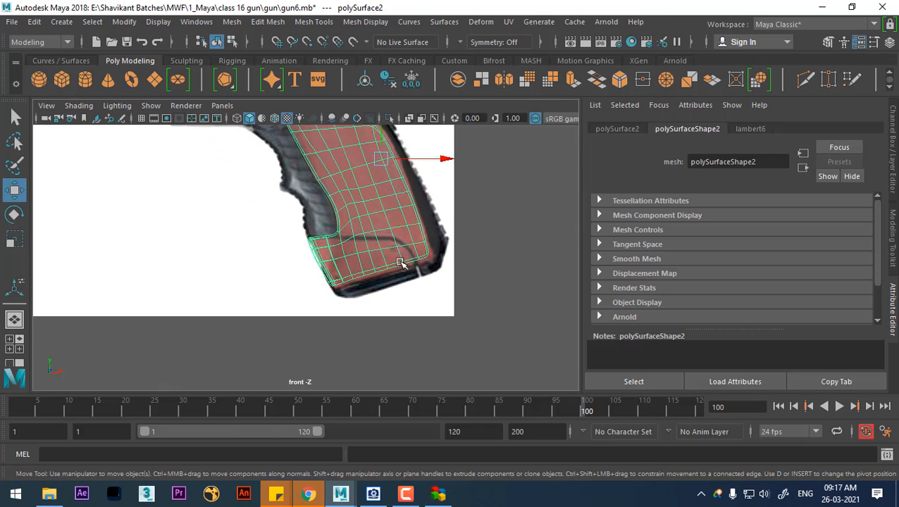
scroll(375, 243, "up", 3)
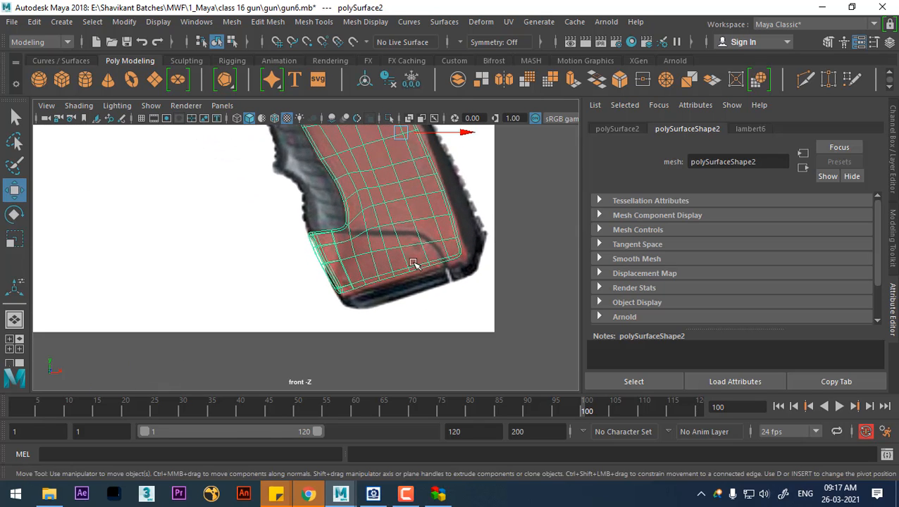
middle_click_drag(300, 253, 329, 283, "alt")
scroll(399, 312, "down", 5)
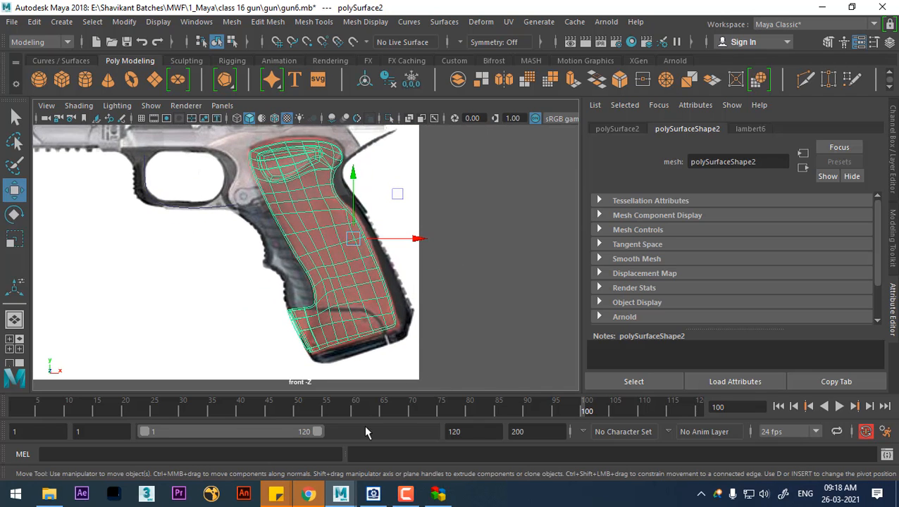
Return to frame 1 and hide all unselected objects in the perspective view to isolate the selected gun part
left_click_drag(356, 408, 16, 407)
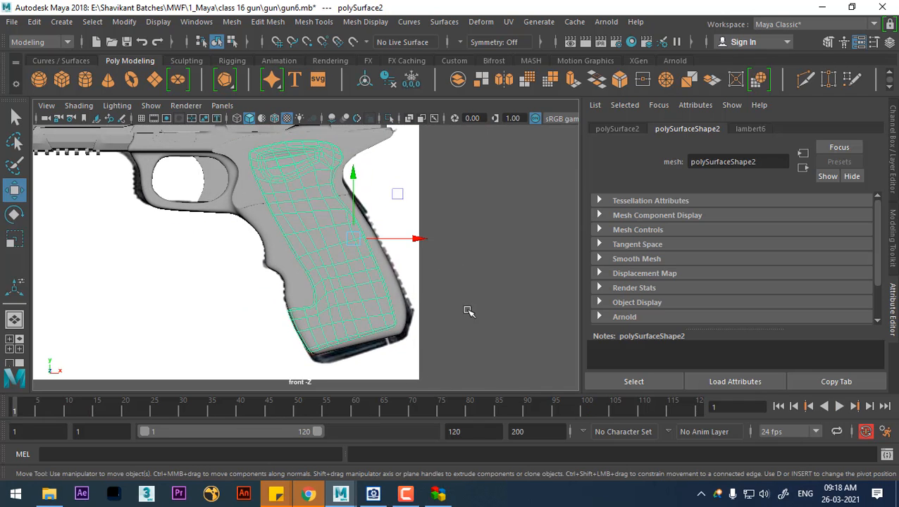
key("space")
left_click_drag(460, 303, 301, 271)
left_click(300, 272)
key("alt+h")
left_click(337, 283)
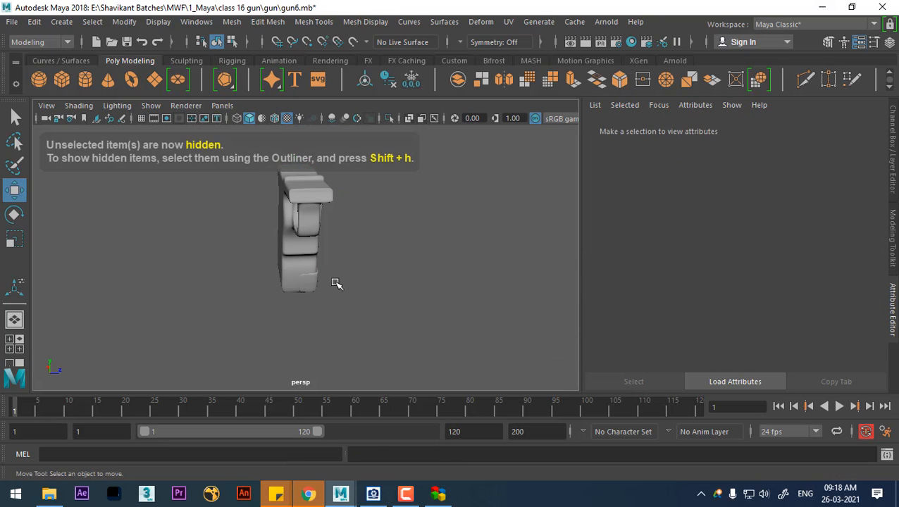
Select the isolated gun frame and move its pivot onto the centre line of its upper surface
left_click(321, 282)
key("ctrl+z")
left_click_drag(415, 315, 402, 279, "alt")
key("alt+h")
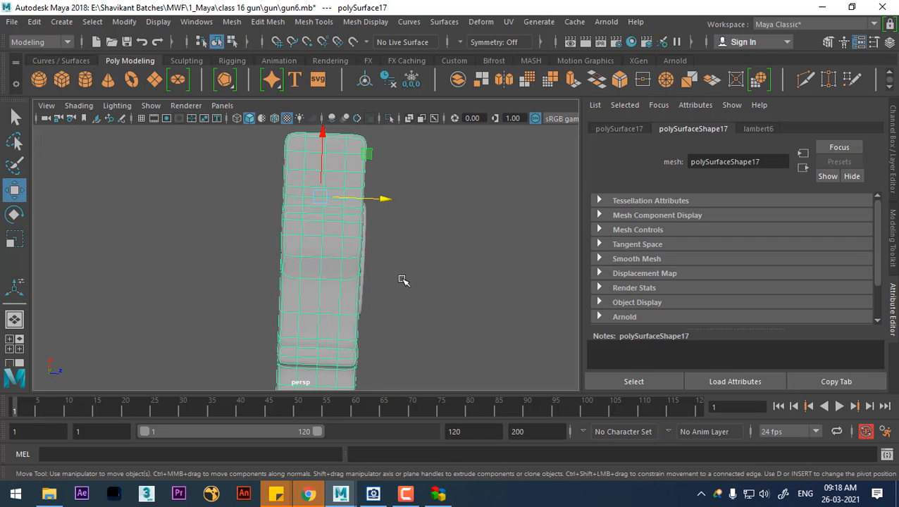
key("d")
left_click(324, 281)
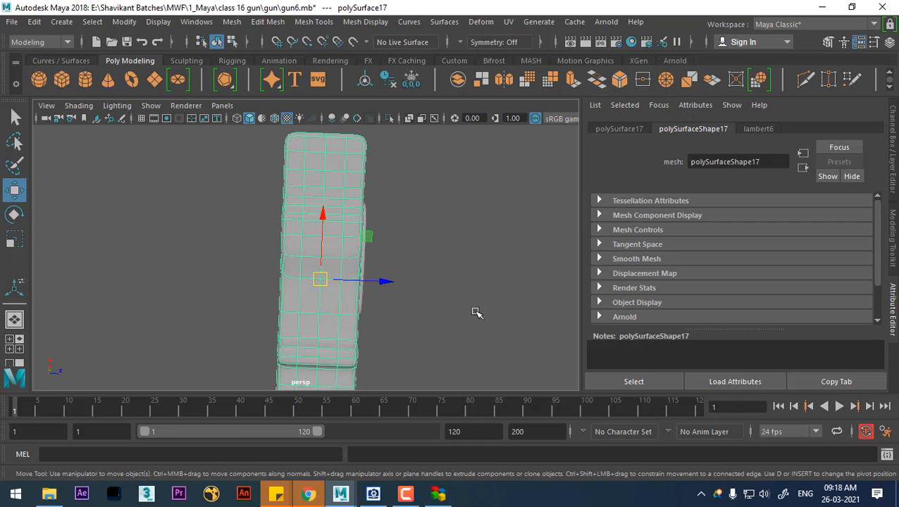
Reset the Duplicate Special options and set the Z scale to -1 for a mirrored copy
left_click(34, 22)
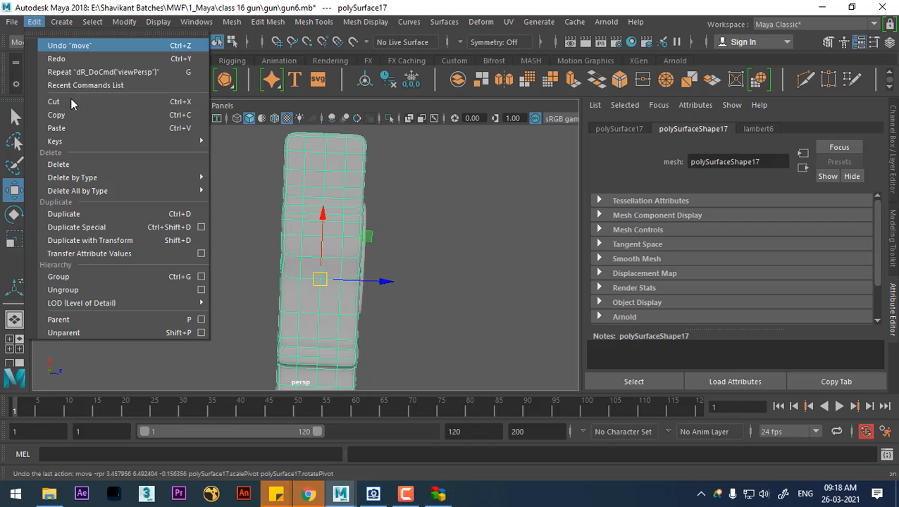
left_click(202, 227)
left_click(459, 120)
left_click(477, 146)
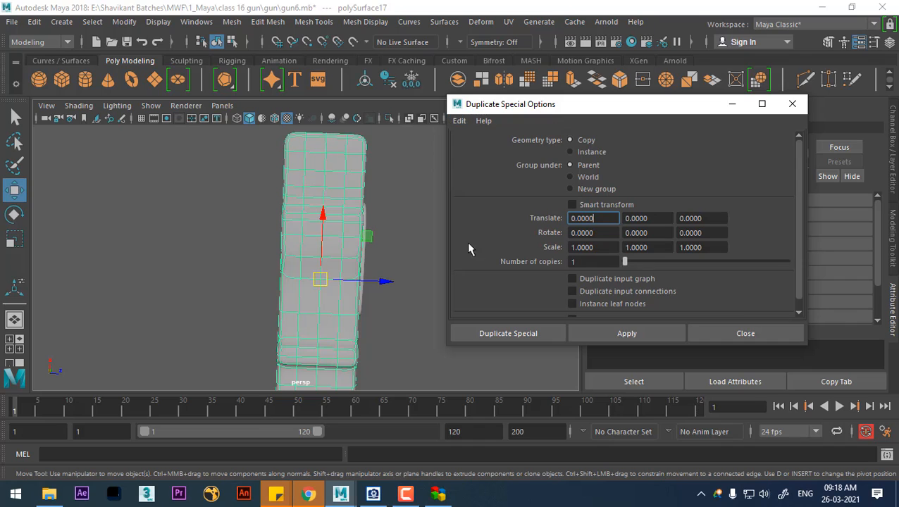
left_click_drag(305, 282, 301, 224, "alt")
left_click(682, 248)
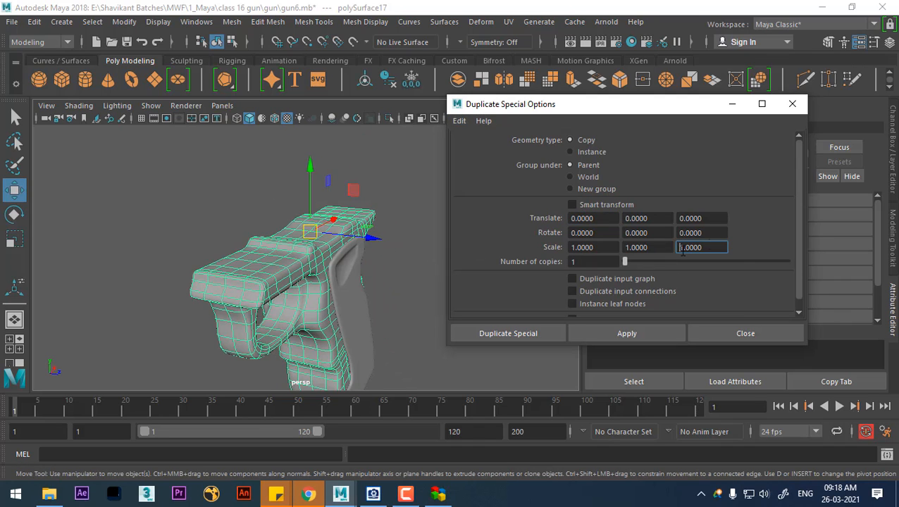
type("-")
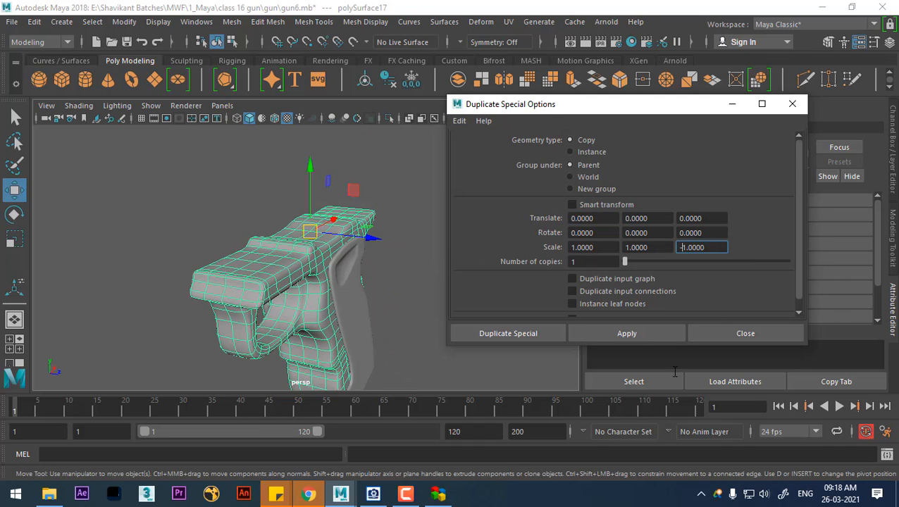
Try a mirrored duplicate of the gun frame along Z, and undo it
left_click(631, 333)
left_click_drag(411, 301, 430, 295, "alt")
key("ctrl+z")
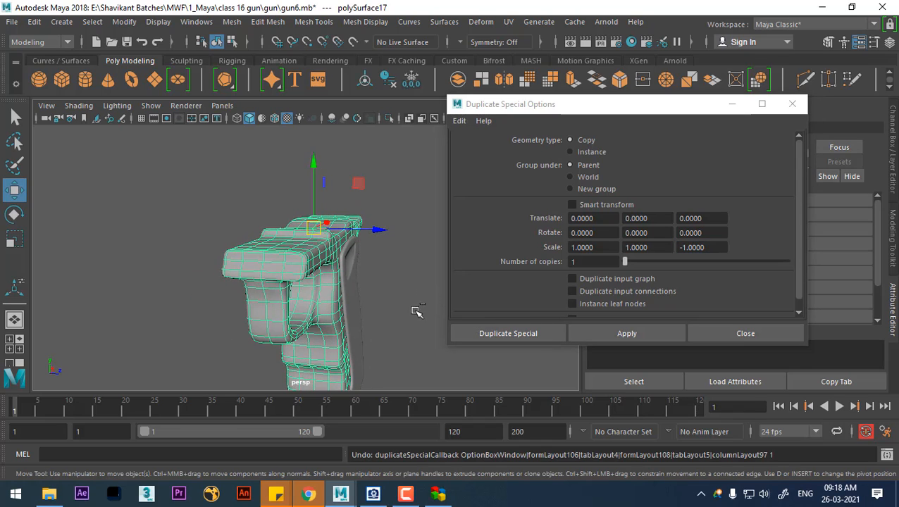
Show the grip panel and gun frame in top view with wireframe on shaded, and turn off the frame's smooth preview
left_click(417, 311)
left_click(366, 301)
left_click_drag(296, 259, 303, 324, "alt")
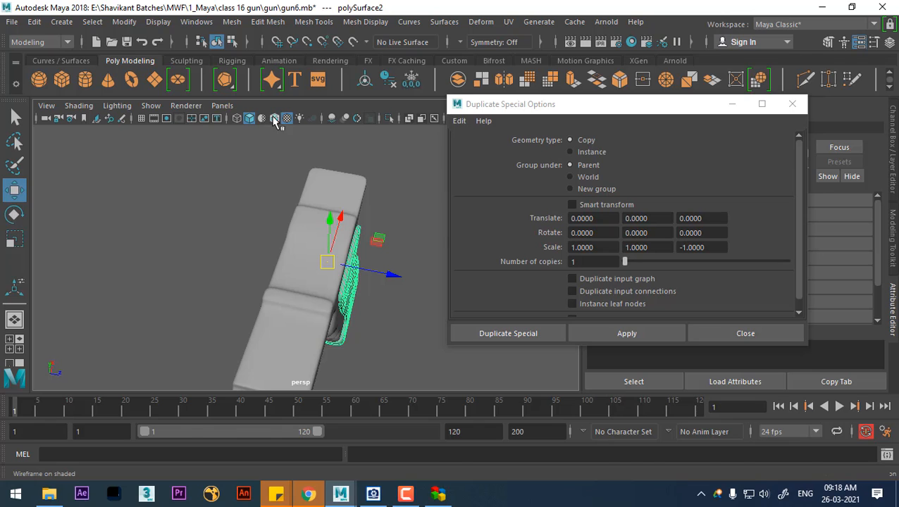
key("space")
left_click_drag(380, 253, 259, 264)
key("a")
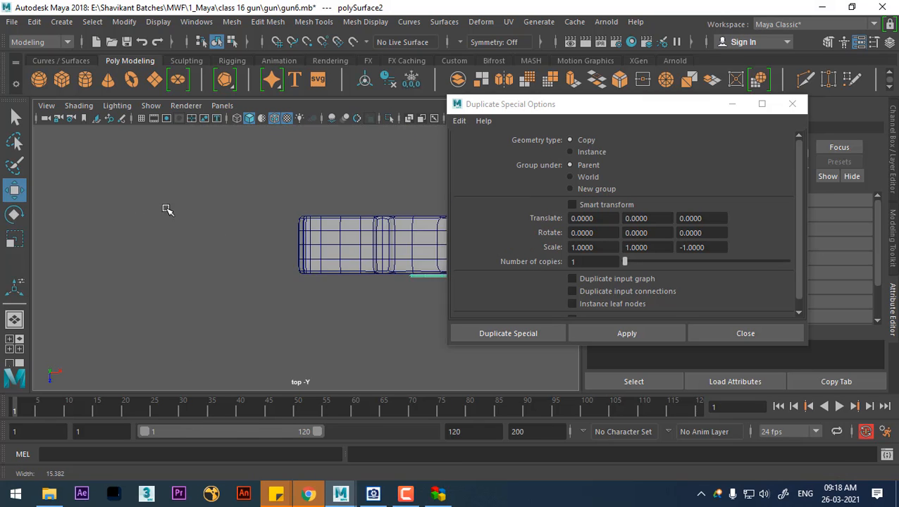
scroll(164, 239, "up", 5)
scroll(226, 271, "up", 3)
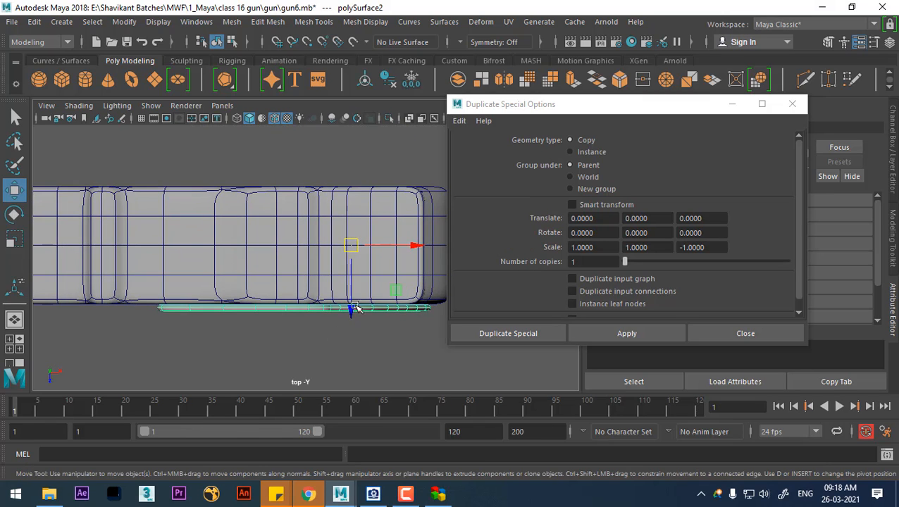
left_click(235, 236)
key("1")
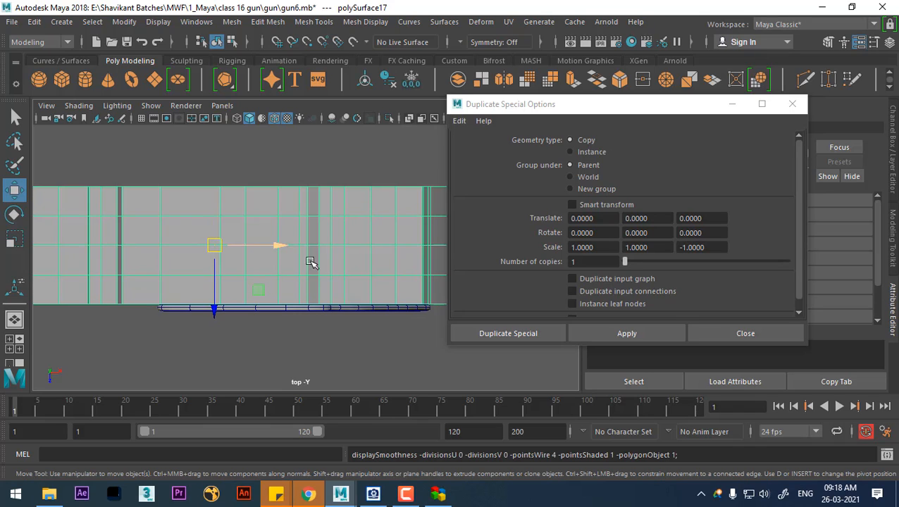
Snap the grip panel's pivot to the gun frame's centre line and duplicate the panel with Z scale -1
left_click(357, 310)
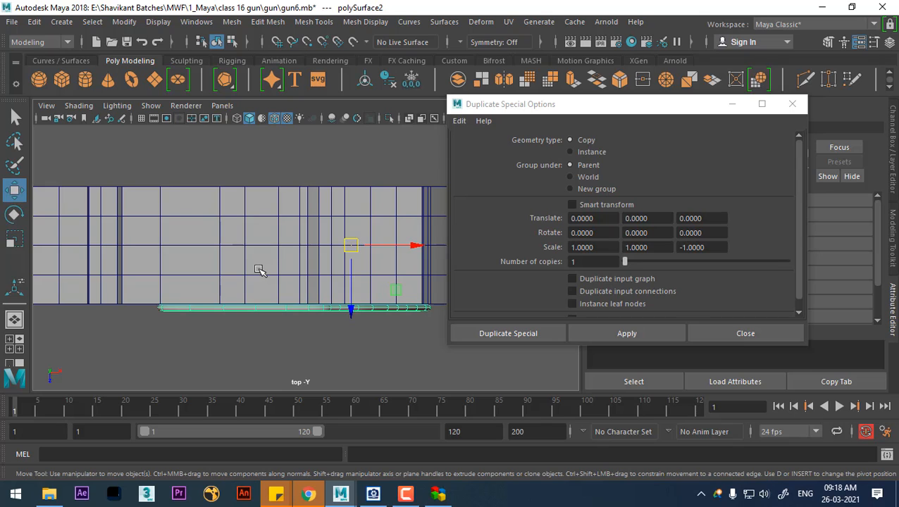
key("e")
key("w")
key("d")
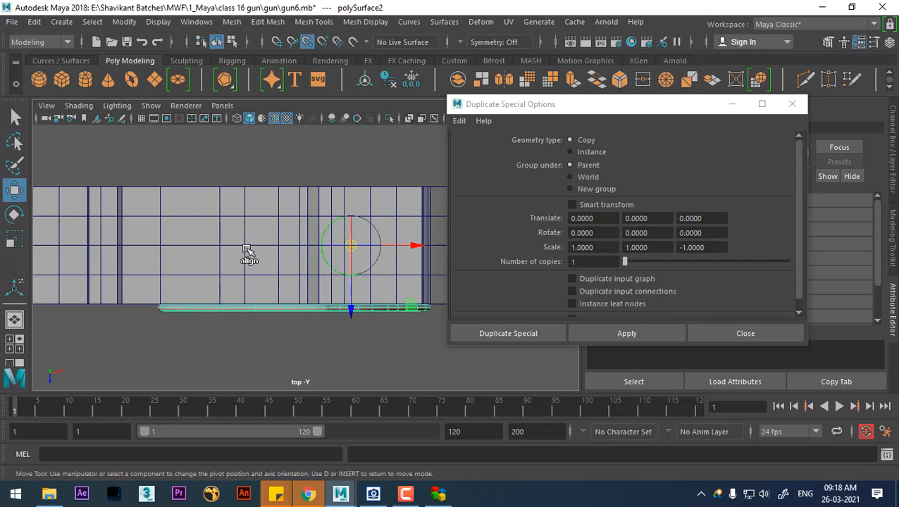
left_click(246, 246)
key("d")
left_click(652, 339)
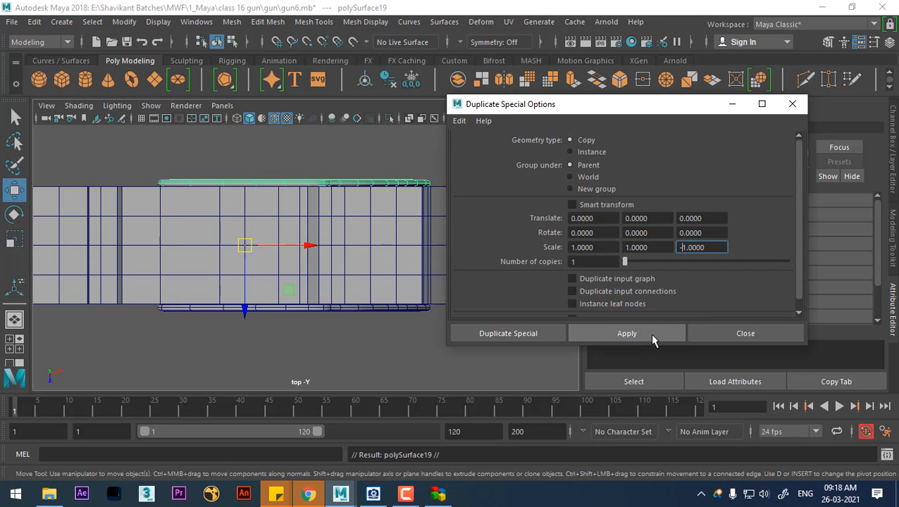
Show the last hidden objects in the front view, go to frame 93 and turn off wireframe on shaded
left_click(324, 162)
key("space")
left_click(315, 244)
left_click_drag(315, 243, 298, 300, "alt")
middle_click_drag(298, 301, 334, 265, "alt")
left_click_drag(333, 265, 347, 287, "alt")
key("space")
middle_click_drag(348, 290, 366, 324, "alt")
scroll(369, 331, "up", 1)
key("ctrl+shift+h")
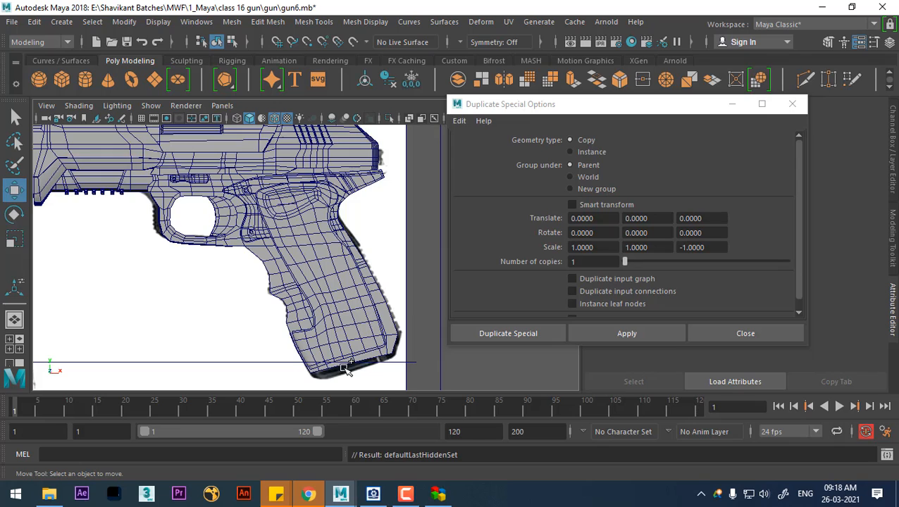
left_click_drag(236, 415, 544, 410)
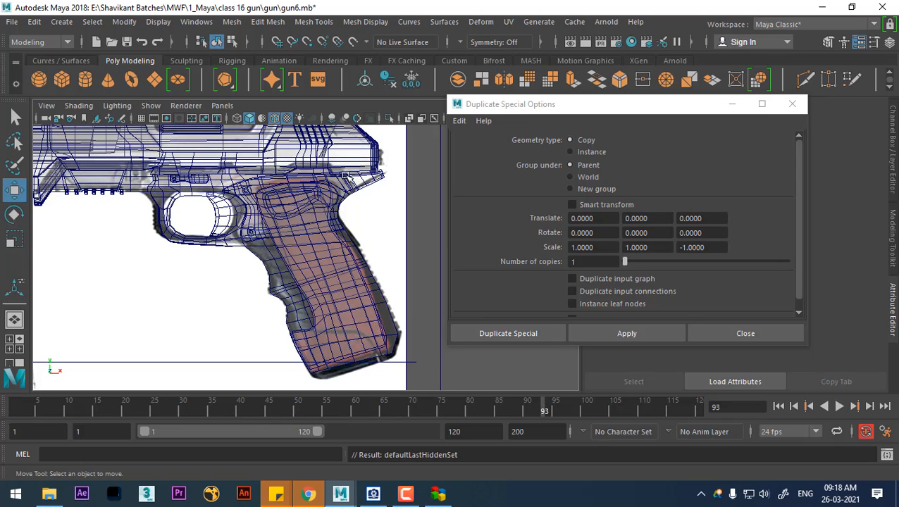
left_click(275, 118)
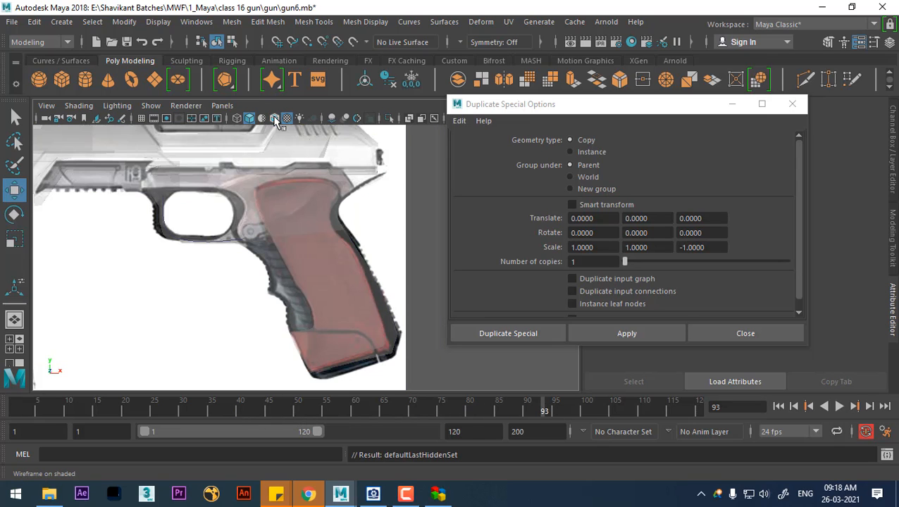
Select the grip panel in the front view and close the Duplicate Special options
scroll(337, 308, "up", 3)
left_click(357, 364)
middle_click_drag(358, 364, 286, 279, "alt")
scroll(308, 291, "up", 4)
scroll(310, 296, "up", 3)
left_click(763, 334)
scroll(321, 299, "up", 3)
scroll(329, 310, "up", 2)
scroll(344, 292, "up", 3)
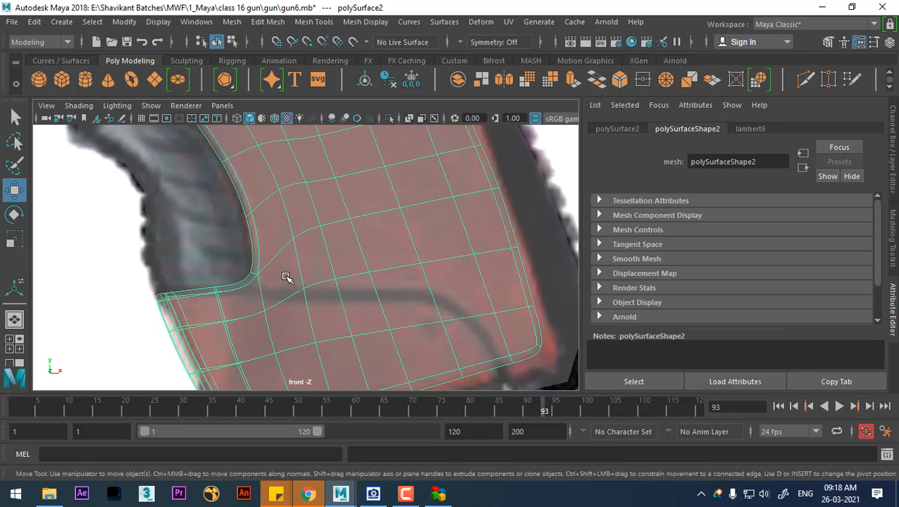
middle_click_drag(369, 326, 322, 260, "alt")
scroll(322, 260, "up", 1)
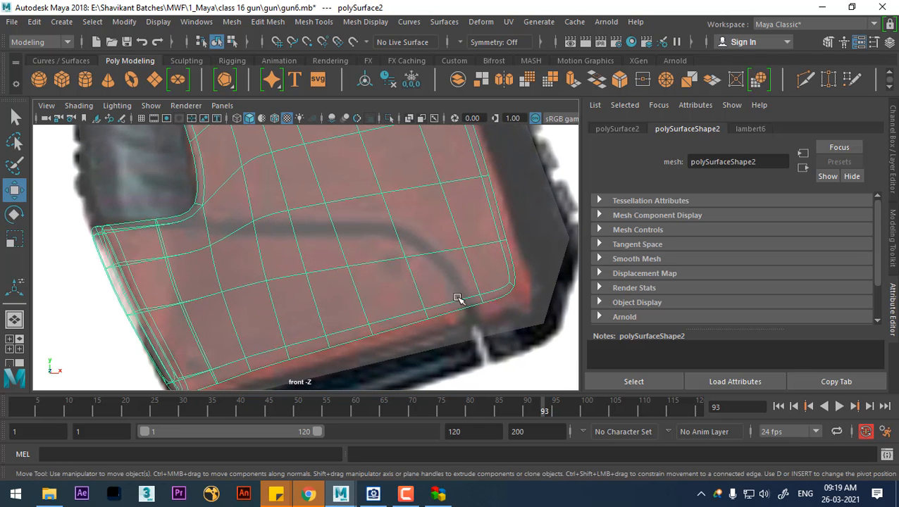
right_click_drag(437, 218, 363, 169, "shift")
left_click(428, 319)
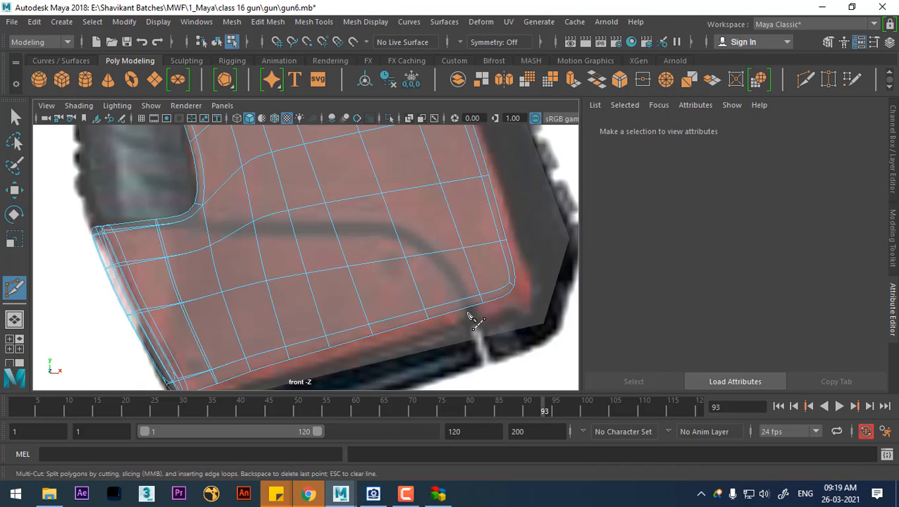
key("w")
right_click_drag(401, 293, 477, 97)
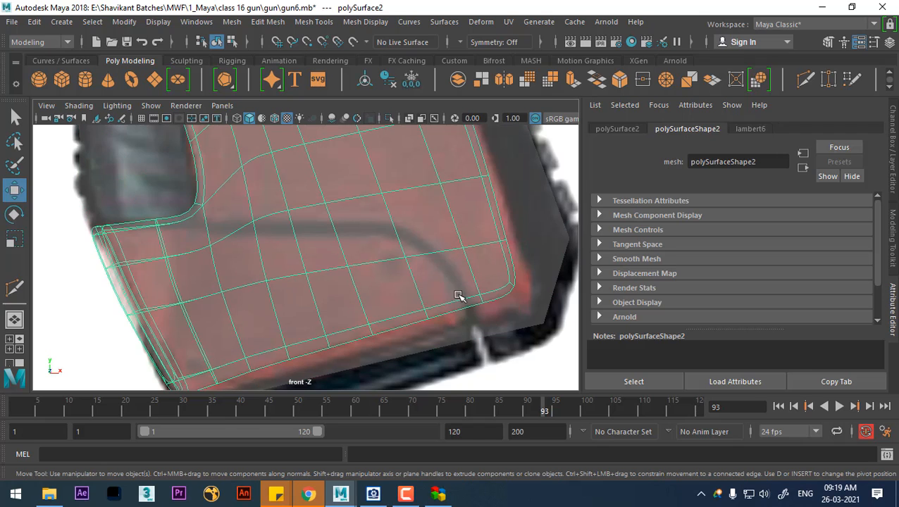
Hide the gun frame behind the grip's lower end and select the grip panel again
left_click(500, 323)
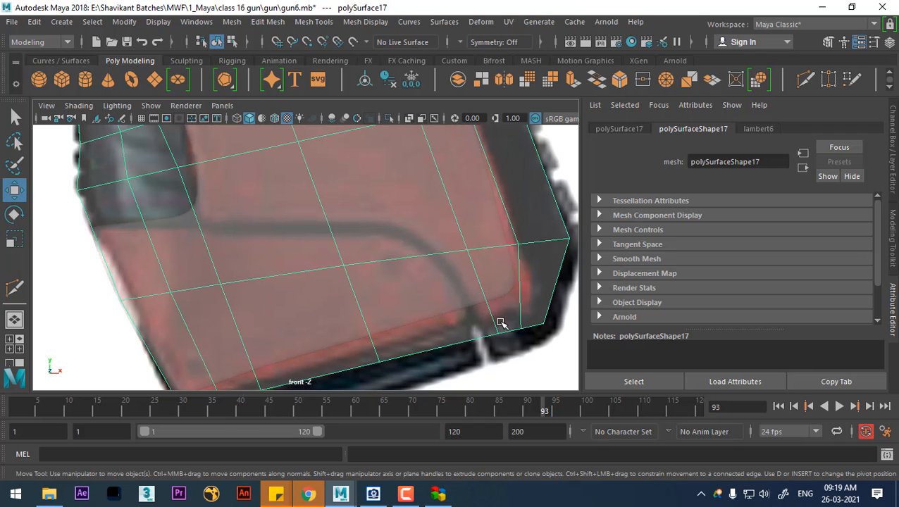
key("h")
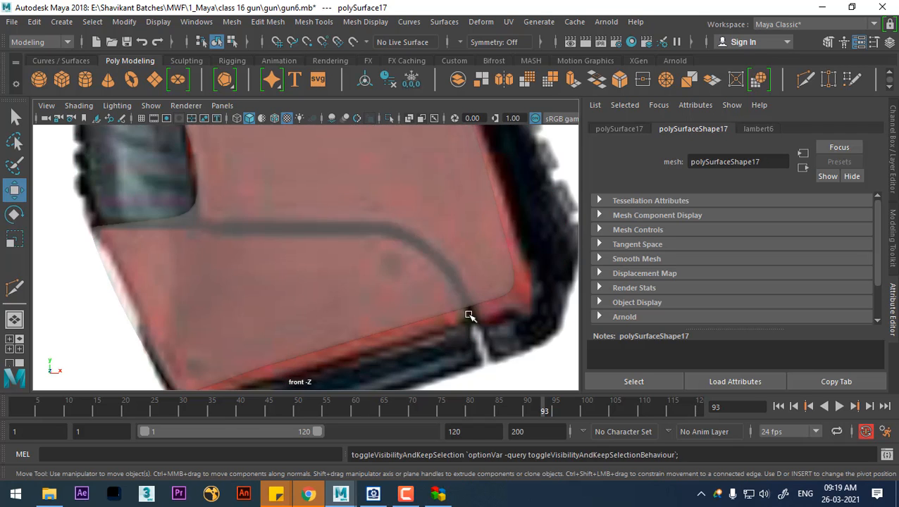
left_click(467, 302)
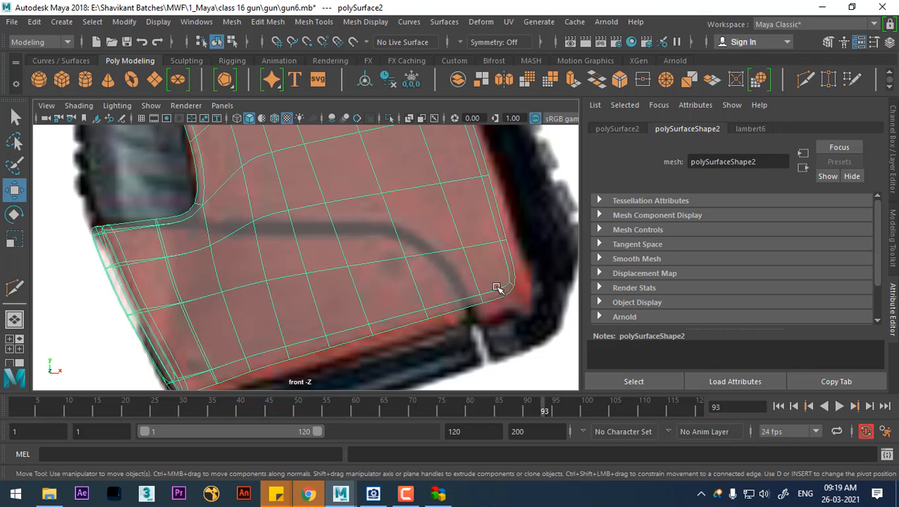
right_click_drag(499, 231, 420, 178, "shift")
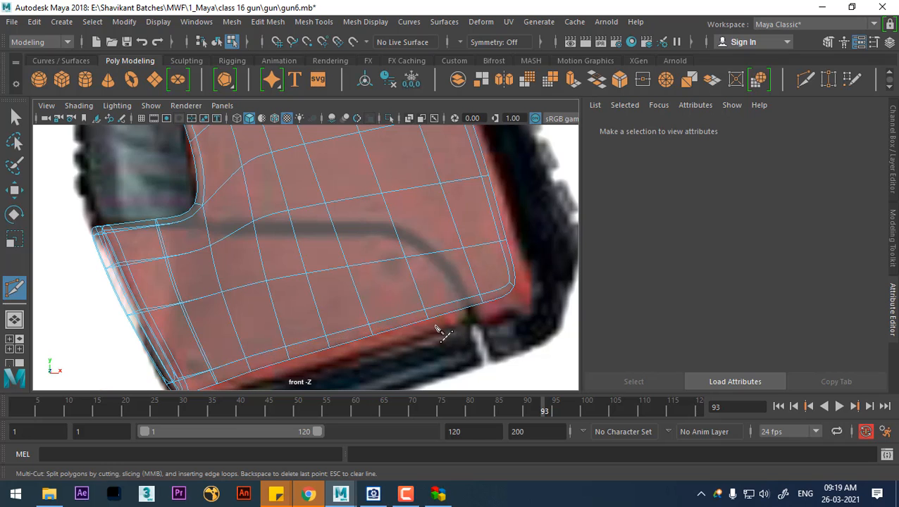
key("w")
right_click_drag(440, 133, 494, 99)
Turn off the smooth preview on the grip panel
key("1")
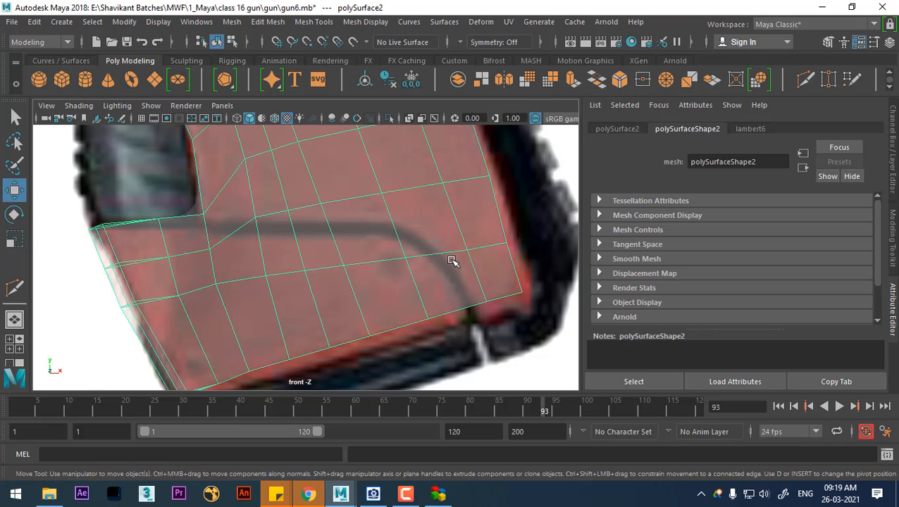
right_click_drag(451, 259, 392, 250, "alt")
Try to cut the grip panel with Multi-Cut along the curved seam in the reference, from the lower edge to the front notch
right_click_drag(453, 177, 386, 168, "shift")
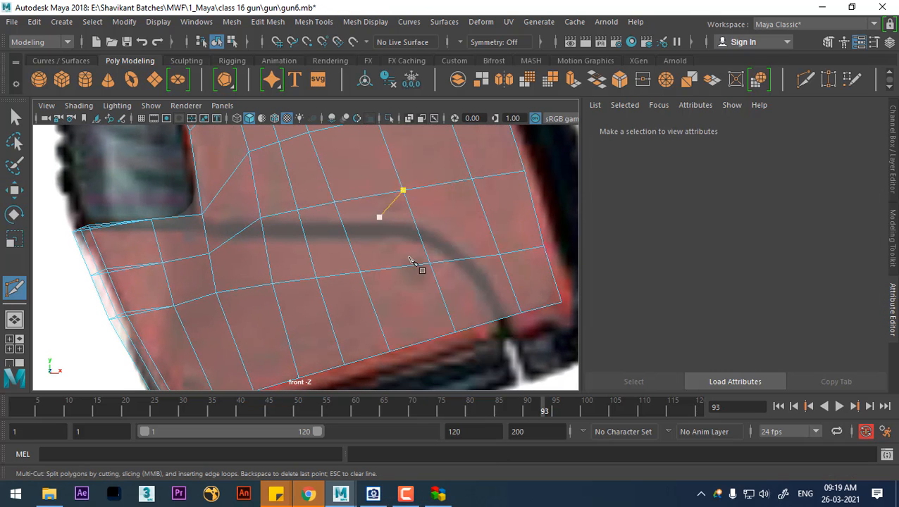
left_click(498, 306)
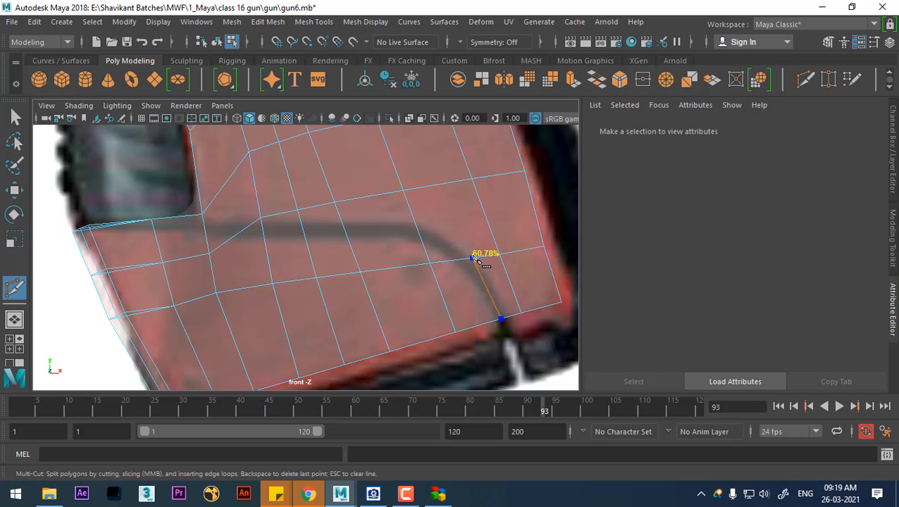
left_click(471, 259)
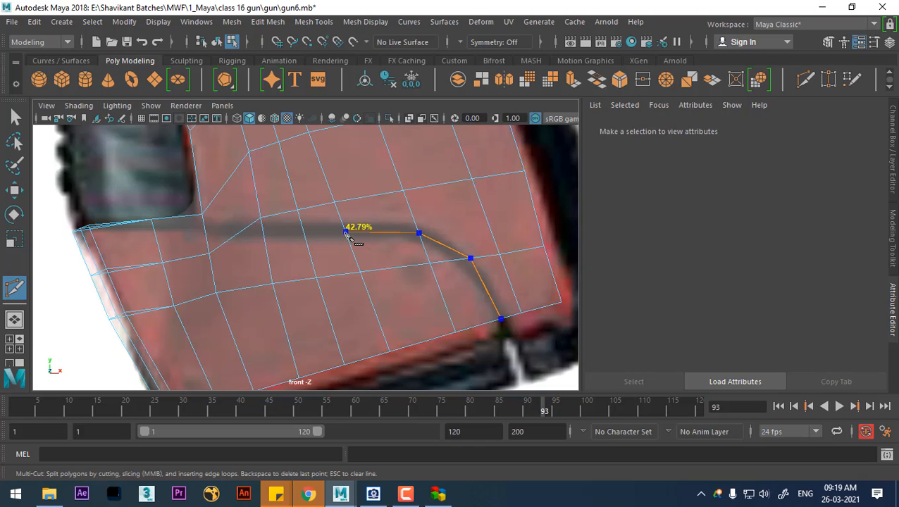
left_click(303, 234)
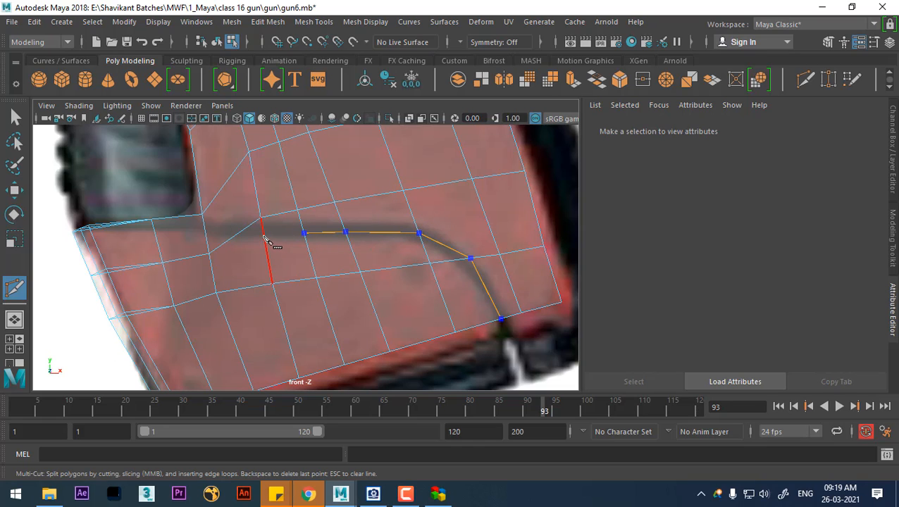
left_click(263, 235)
left_click(239, 234)
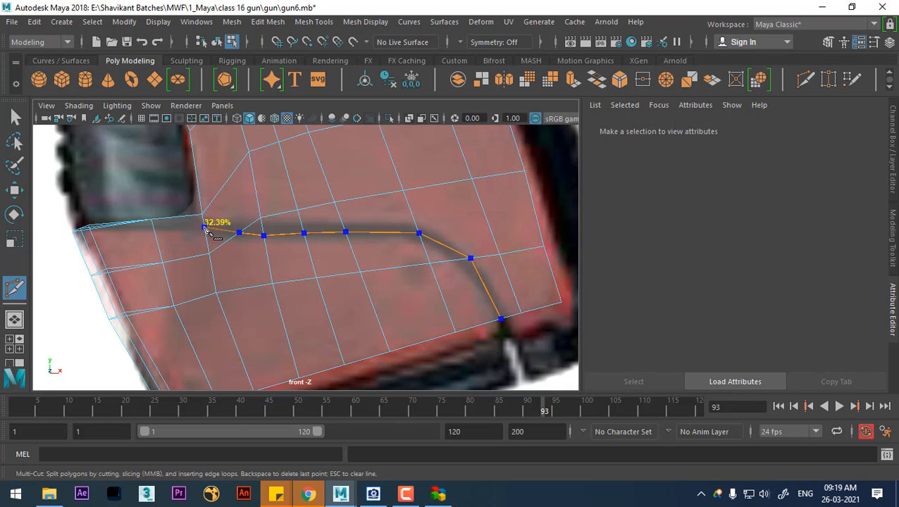
left_click(204, 227)
left_click(180, 218)
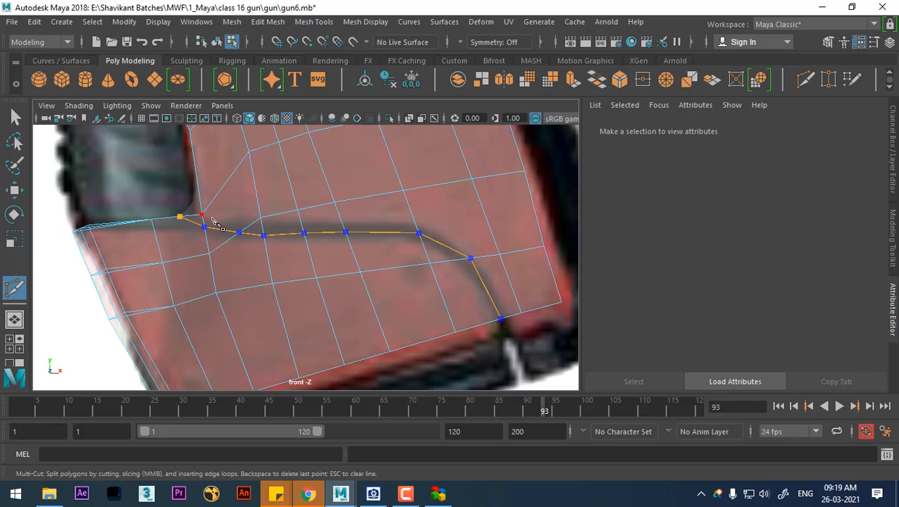
left_click(272, 247)
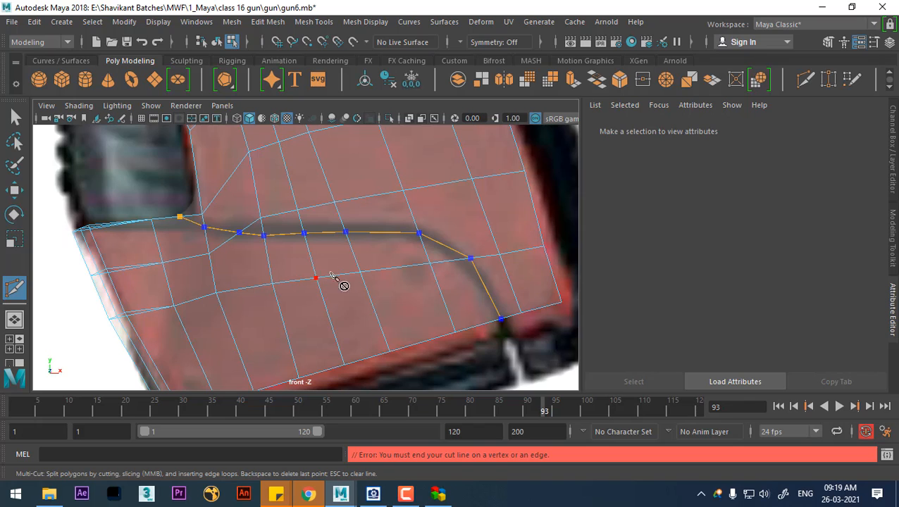
key("q")
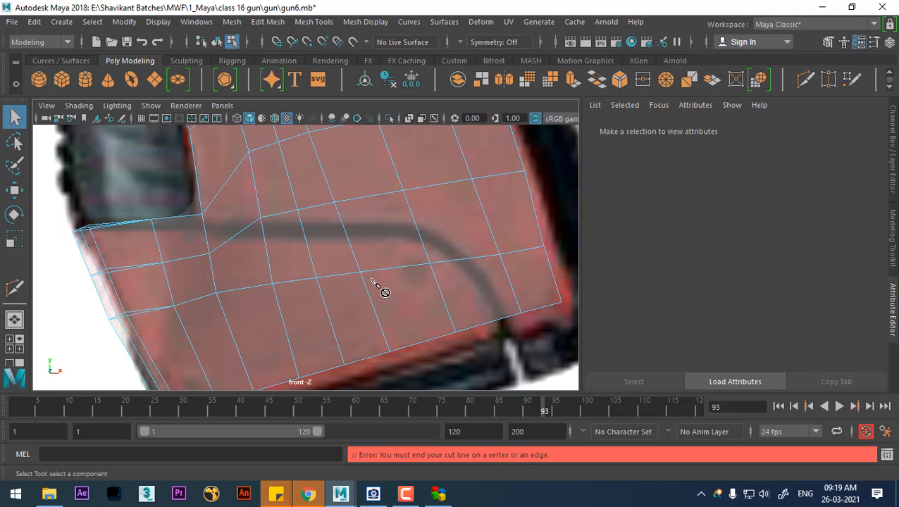
Slice the grip panel with Multi-Cut along a straight diagonal from inside the front notch to just past the lower edge
left_click(168, 183)
key("F8")
right_click_drag(293, 214, 298, 172)
left_click(341, 286)
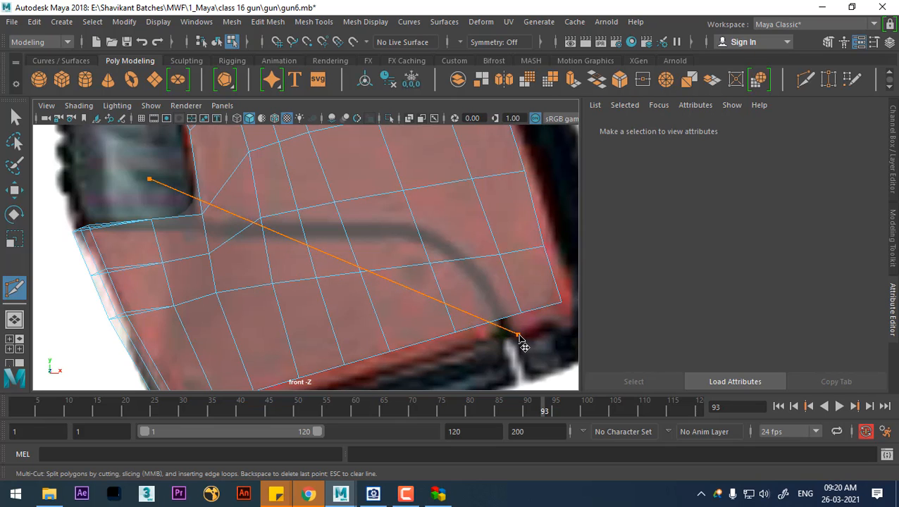
left_click(518, 336)
key("Return")
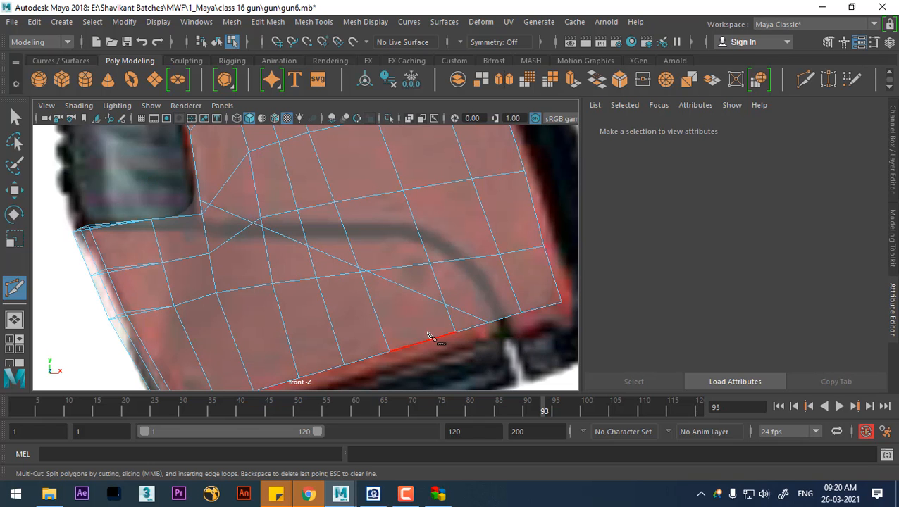
Move the cut's vertices behind the front notch onto the straight part of the reference seam
scroll(392, 308, "up", 1)
key("w")
right_click_drag(295, 191, 250, 191)
scroll(250, 191, "up", 2)
middle_click_drag(280, 232, 283, 255, "alt")
scroll(310, 263, "up", 1)
left_click_drag(335, 245, 310, 245)
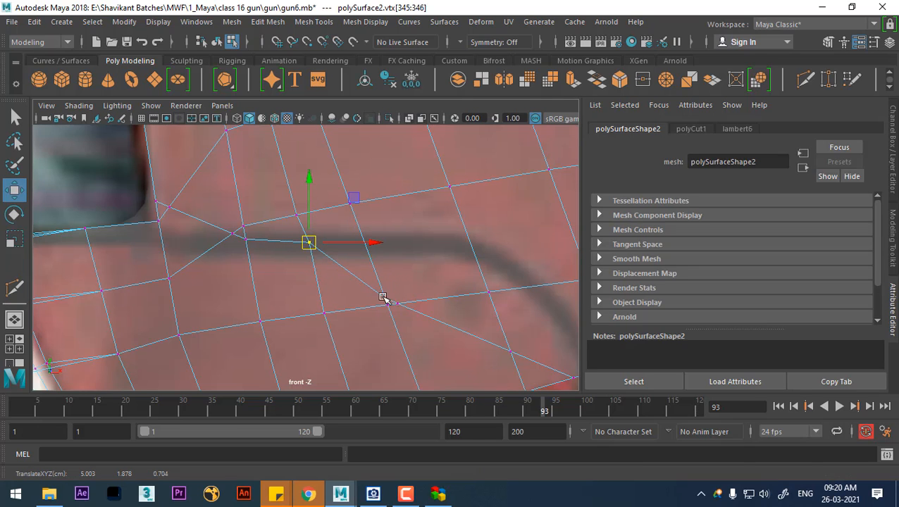
Move the middle vertices of the cut up onto the reference seam as far as its bend
scroll(405, 305, "up", 2)
left_click_drag(403, 312, 392, 242)
left_click_drag(446, 308, 423, 332)
left_click_drag(429, 319, 455, 315)
middle_click_drag(483, 283, 407, 282, "alt")
left_click_drag(498, 275, 449, 333)
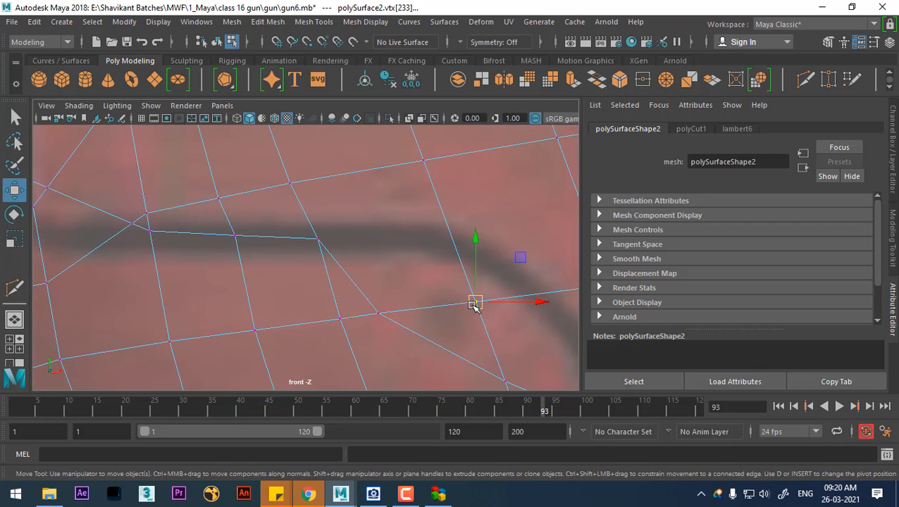
left_click_drag(476, 303, 481, 262)
middle_click_drag(478, 300, 353, 252, "alt")
scroll(379, 277, "down", 7)
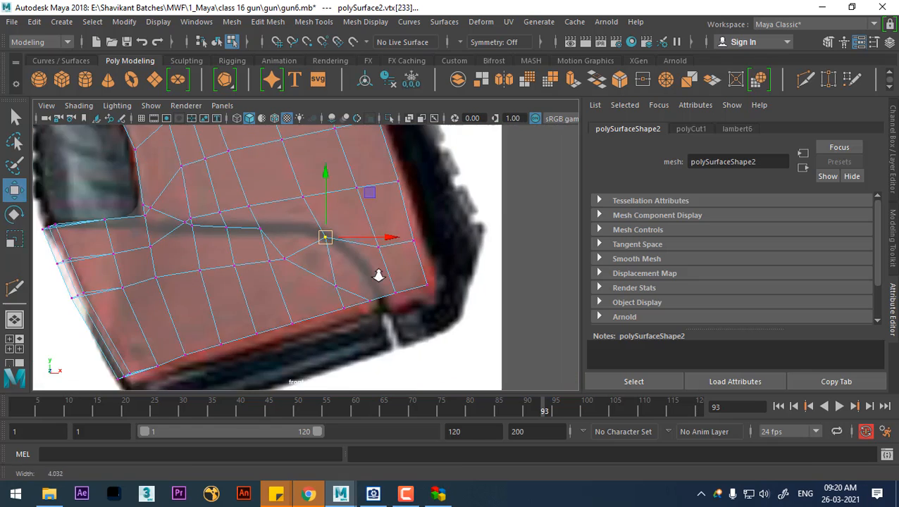
Move the cut's vertices near the grip's lower edge onto the descending curve of the seam
scroll(381, 277, "up", 6)
left_click_drag(382, 276, 341, 338)
left_click_drag(361, 311, 416, 355)
left_click_drag(426, 338, 442, 331)
key("ctrl+z")
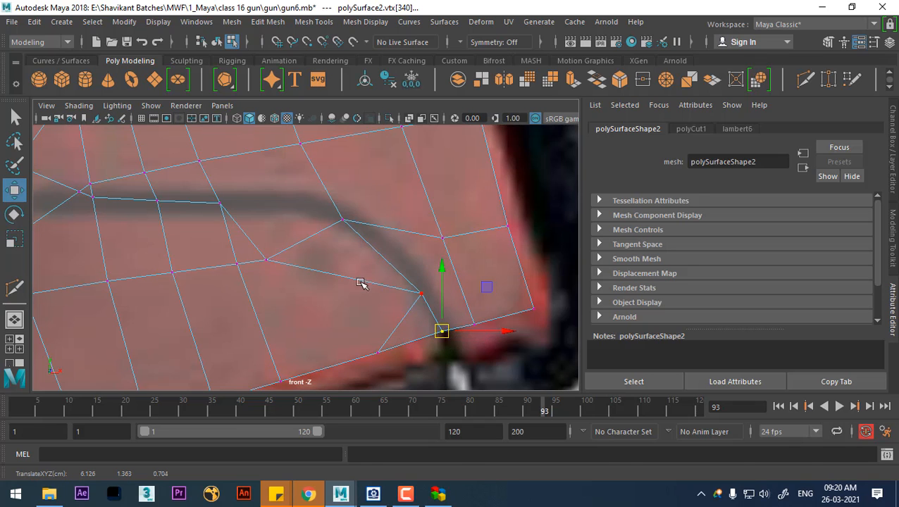
middle_click_drag(299, 260, 328, 301, "alt")
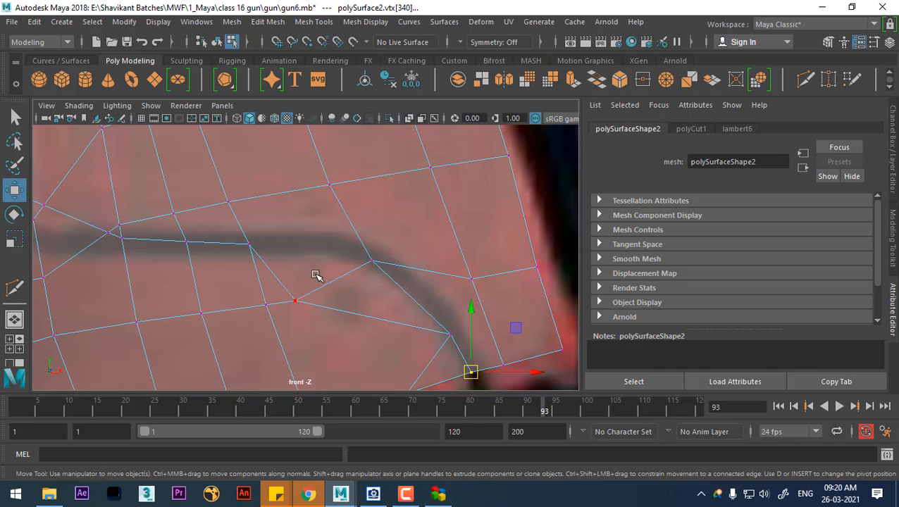
Isolate the grip panel by hiding all other objects and view it in perspective with all lights on
right_click_drag(319, 215, 381, 92)
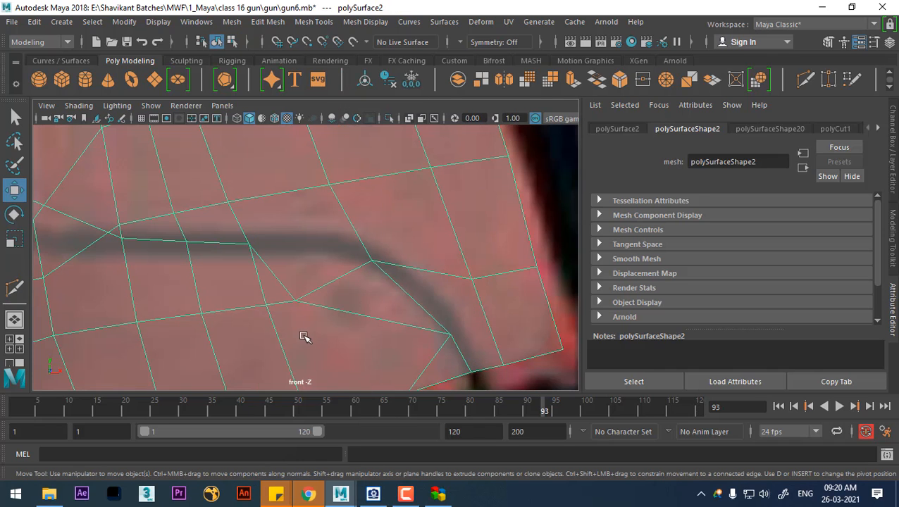
scroll(341, 253, "down", 2)
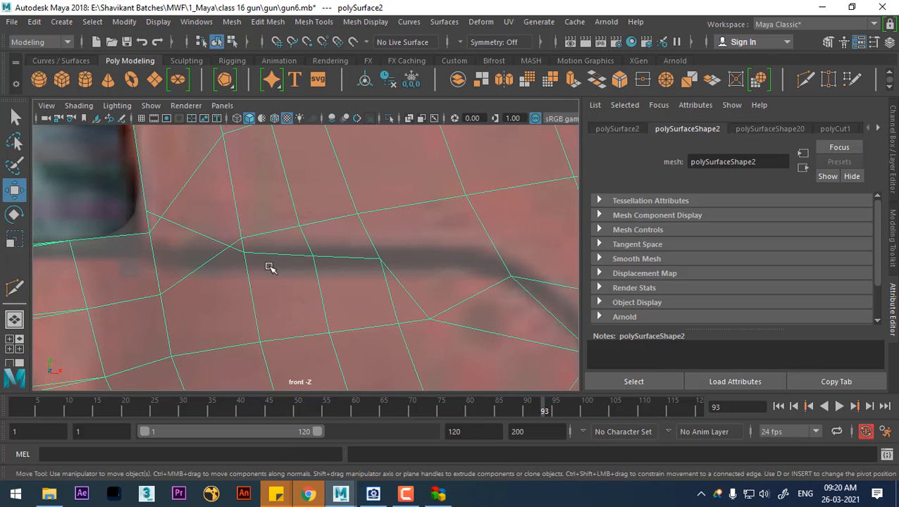
scroll(371, 253, "down", 5)
right_click_drag(355, 295, 386, 293, "alt")
key("alt+h")
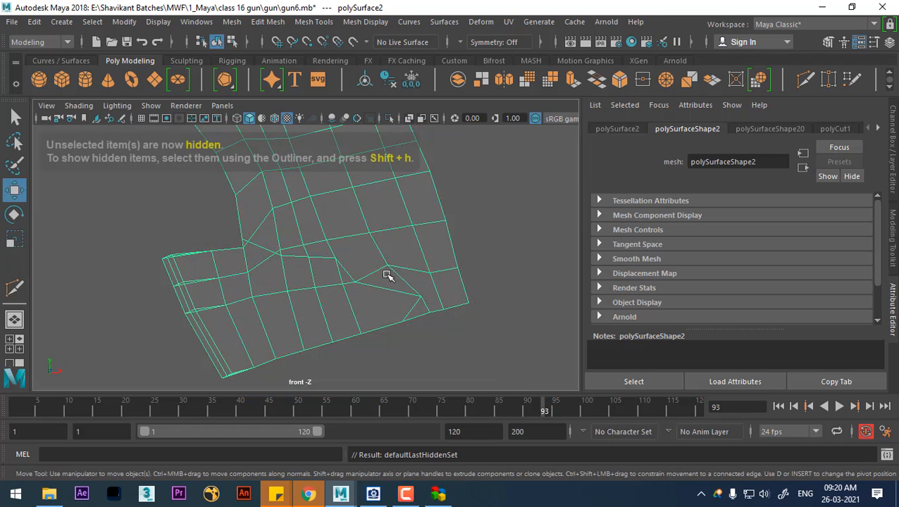
left_click_drag(388, 273, 392, 139, "alt")
key("space")
left_click_drag(403, 255, 426, 265, "alt")
right_click_drag(425, 265, 440, 257, "alt")
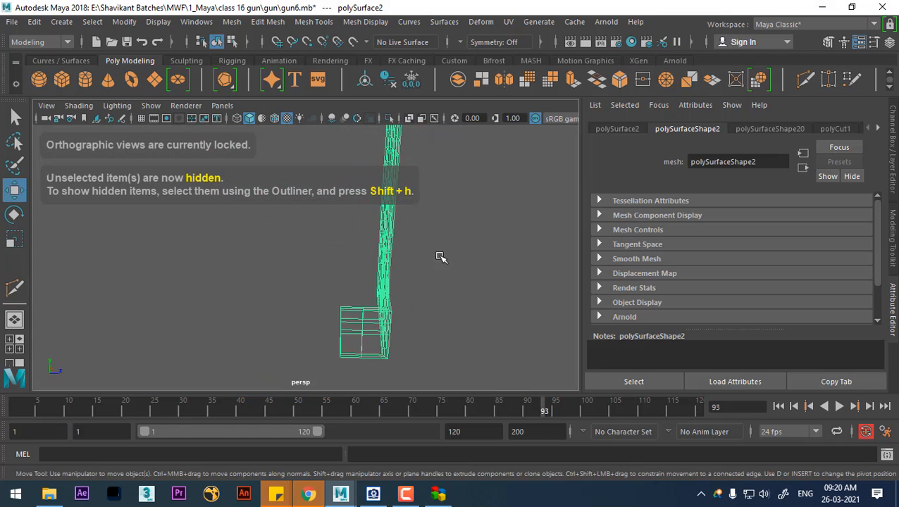
middle_click_drag(438, 258, 441, 295, "alt")
key("6")
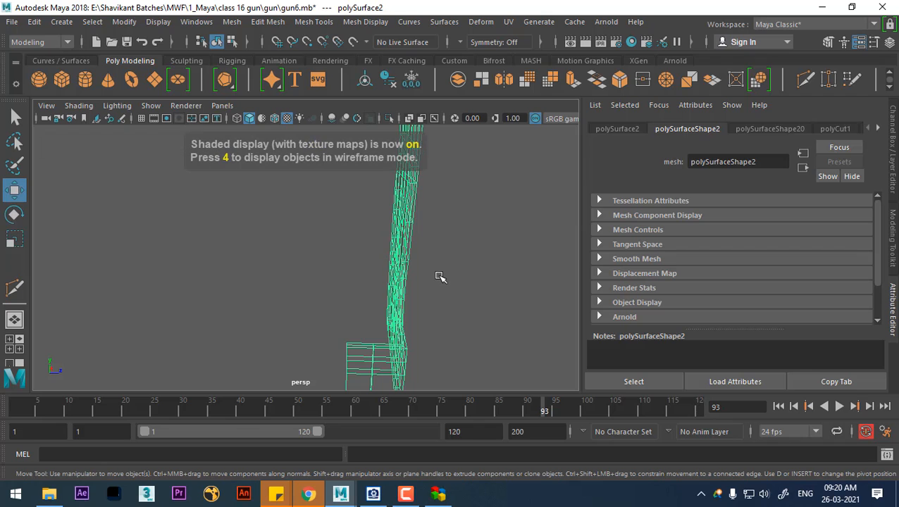
key("7")
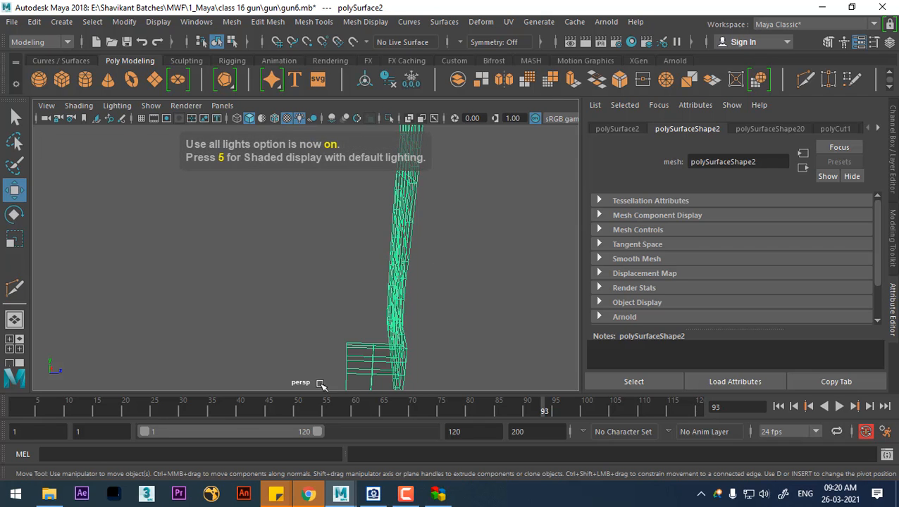
Examine the grip panel at frame 1 from several angles, view its lambert6 material attributes, and use default shaded display
left_click(14, 407)
left_click_drag(332, 329, 416, 334, "alt")
middle_click_drag(416, 333, 391, 271, "alt")
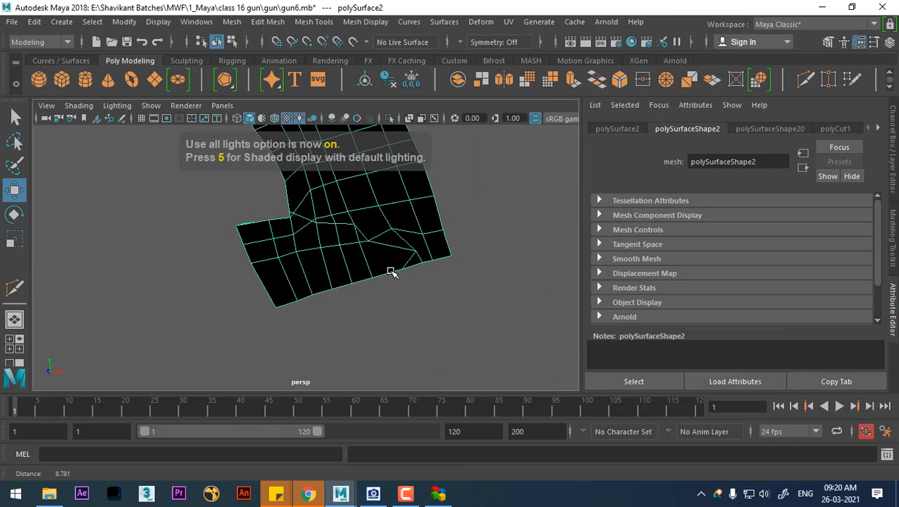
mouse_move(391, 272)
left_mouse_down("alt")
mouse_move(404, 278)
mouse_move(381, 307)
mouse_move(369, 306)
left_mouse_up("alt")
middle_click_drag(405, 263, 406, 285, "alt")
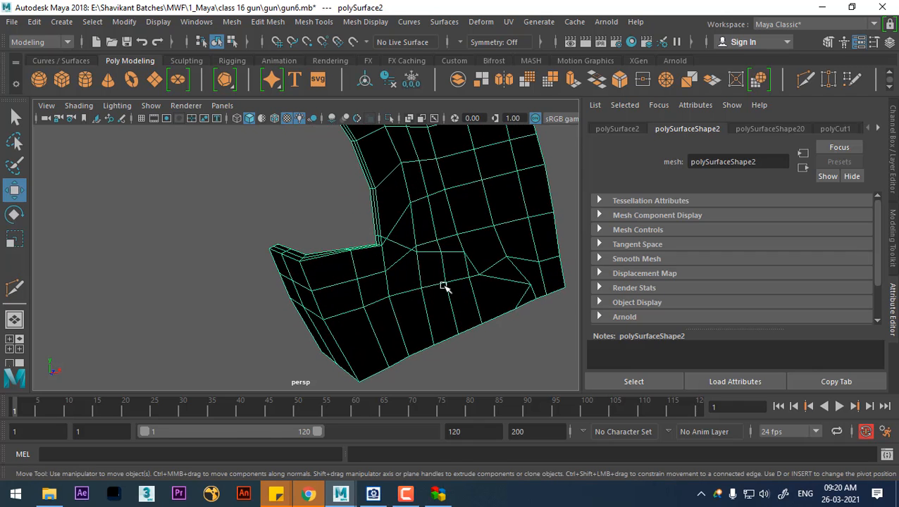
right_click(427, 240)
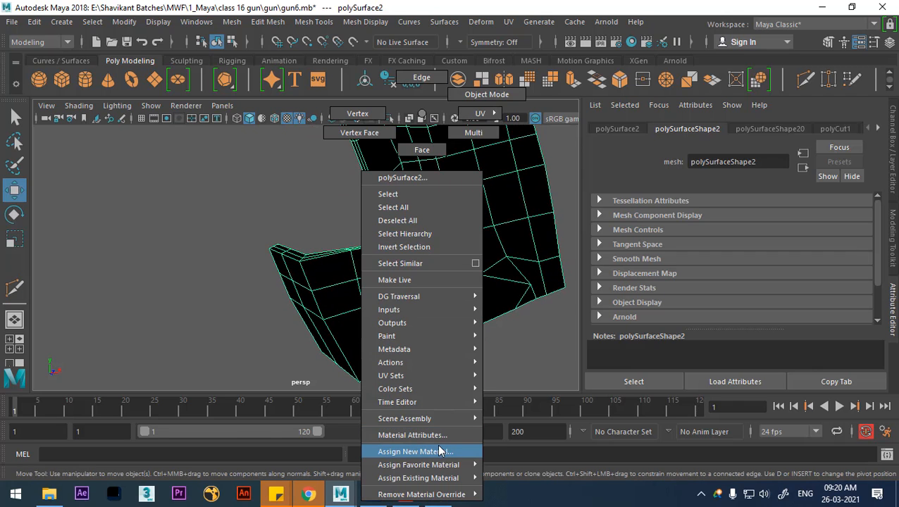
left_click(417, 435)
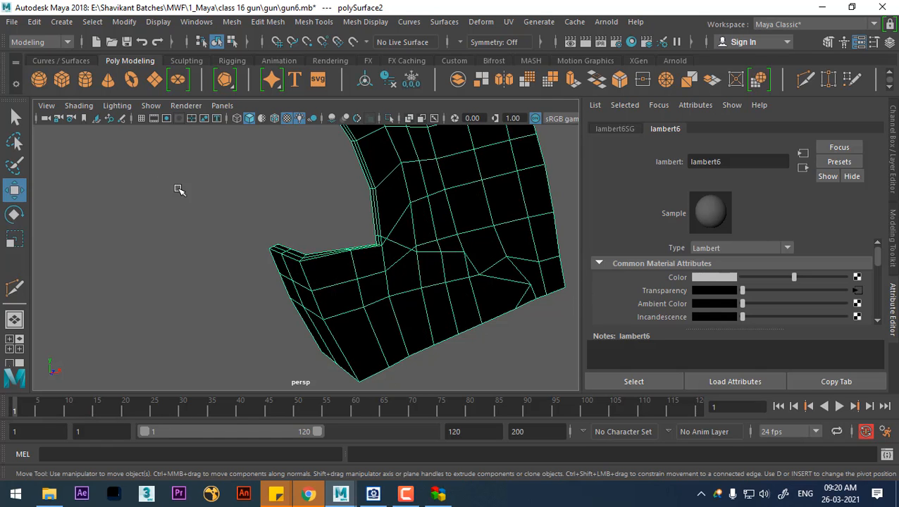
scroll(349, 221, "down", 3)
middle_click_drag(350, 221, 357, 244, "alt")
key("5")
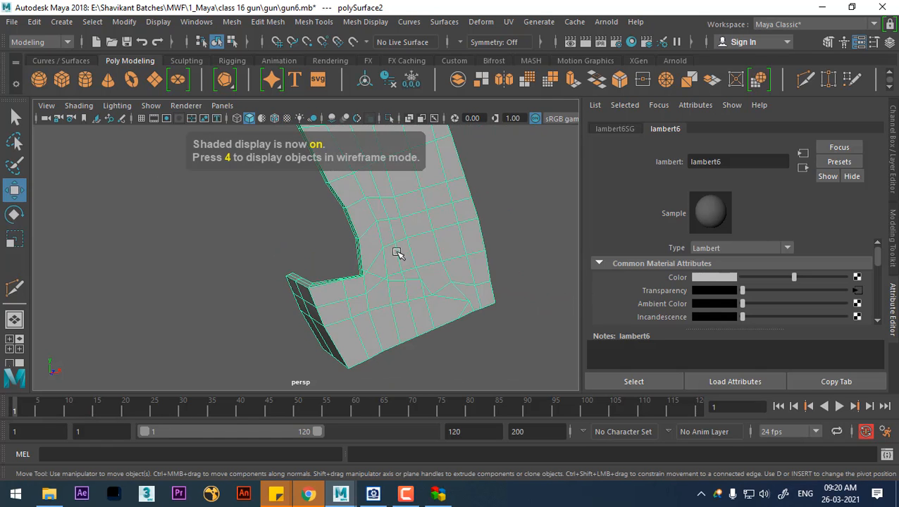
Return to the front view, show the hidden reference again, go to frame 87 and turn on textured display
right_click_drag(396, 253, 416, 256, "alt")
key("space")
left_click_drag(417, 258, 416, 296)
right_click_drag(392, 321, 406, 319, "alt")
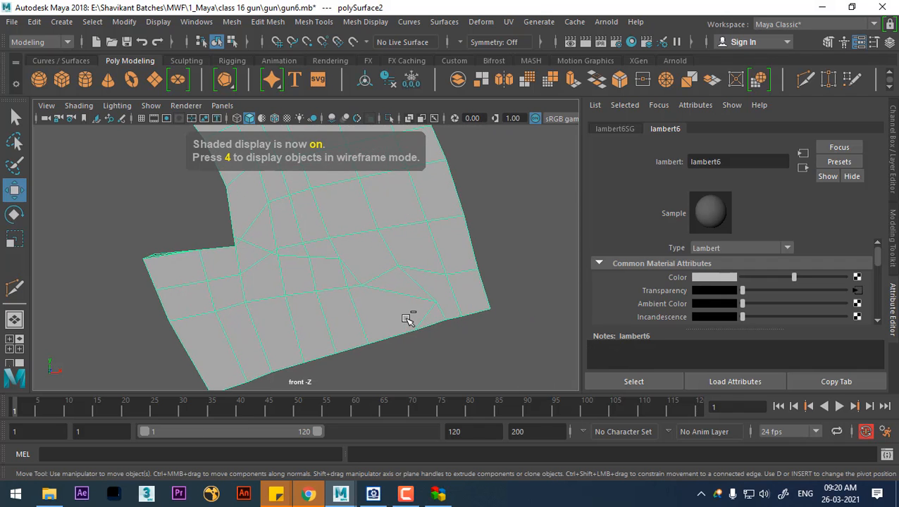
key("ctrl+shift+h")
left_click_drag(122, 413, 512, 376)
key("6")
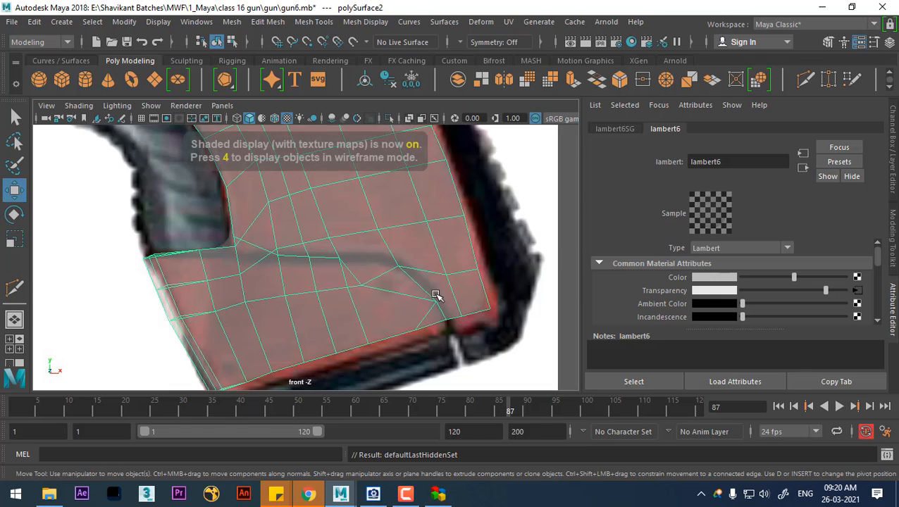
Move the cut vertices just behind the front notch onto the centre of the reference seam
middle_click_drag(364, 282, 338, 284, "alt")
right_click_drag(339, 285, 338, 318, "alt")
scroll(338, 318, "up", 2)
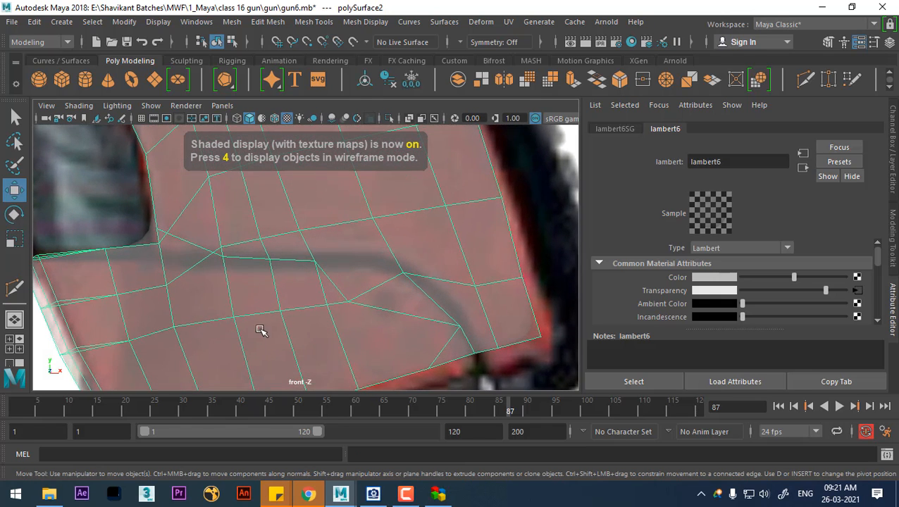
middle_click_drag(201, 311, 222, 341, "alt")
scroll(229, 348, "up", 3)
middle_click_drag(259, 303, 253, 286, "alt")
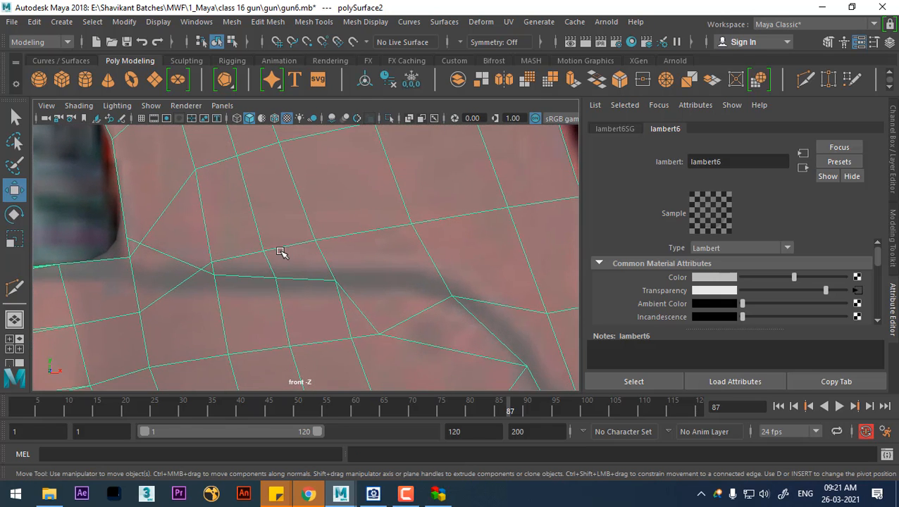
right_click_drag(280, 250, 210, 109)
left_click(218, 287)
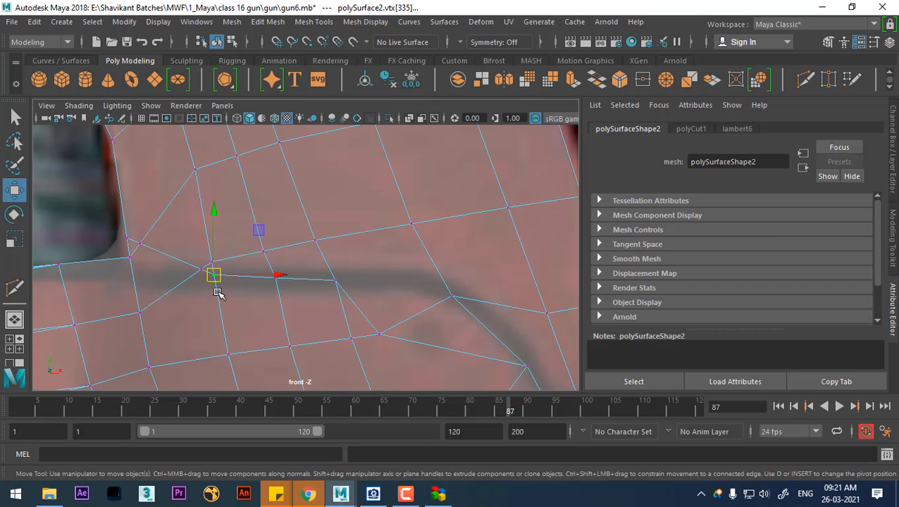
left_click_drag(219, 284, 171, 280)
left_click(191, 263)
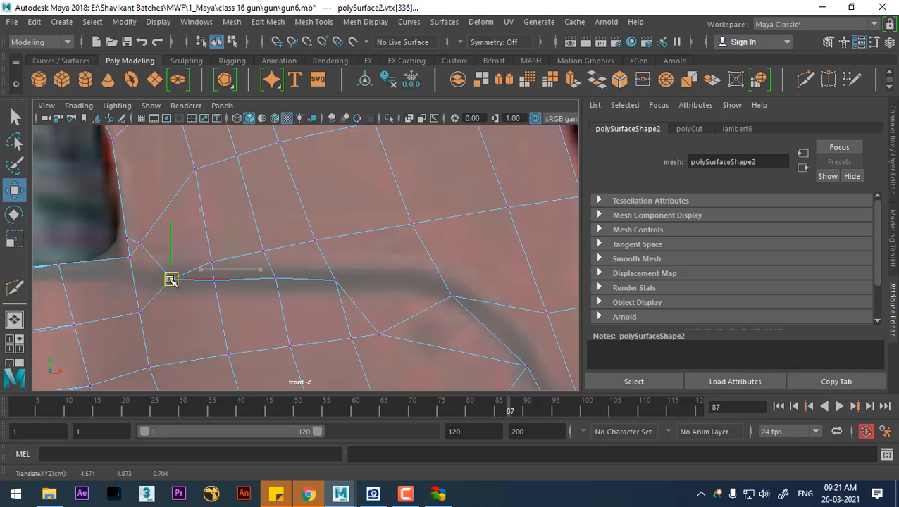
Align the cut's middle vertices along the seam and raise the low vertex to the start of the bend
left_click(275, 279)
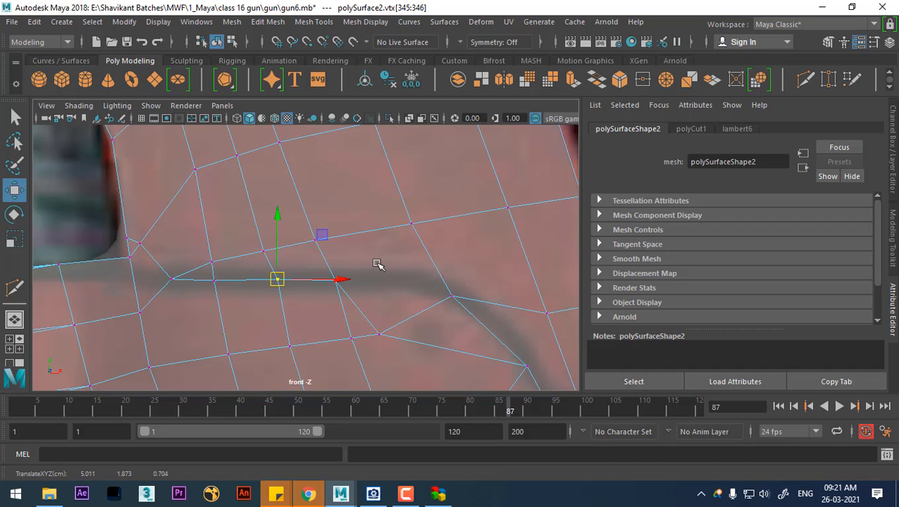
left_click(336, 281)
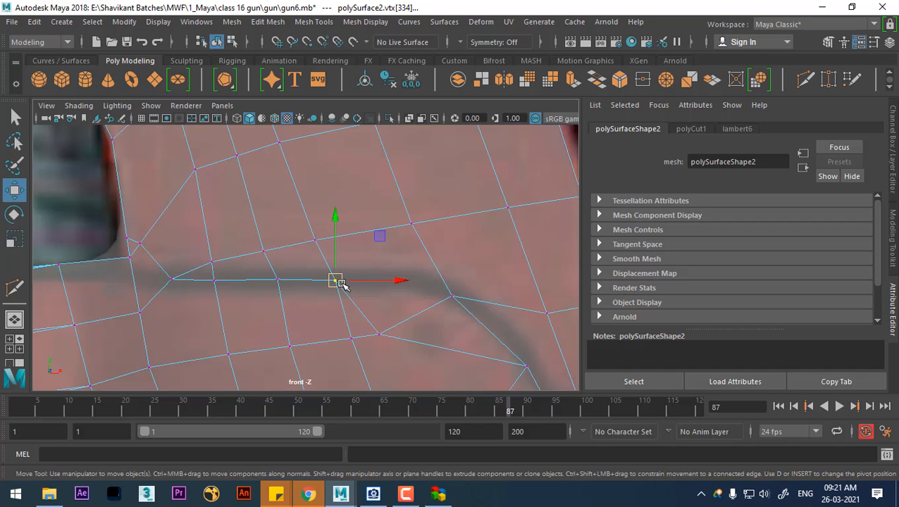
left_click(378, 335)
left_click_drag(379, 335, 402, 284)
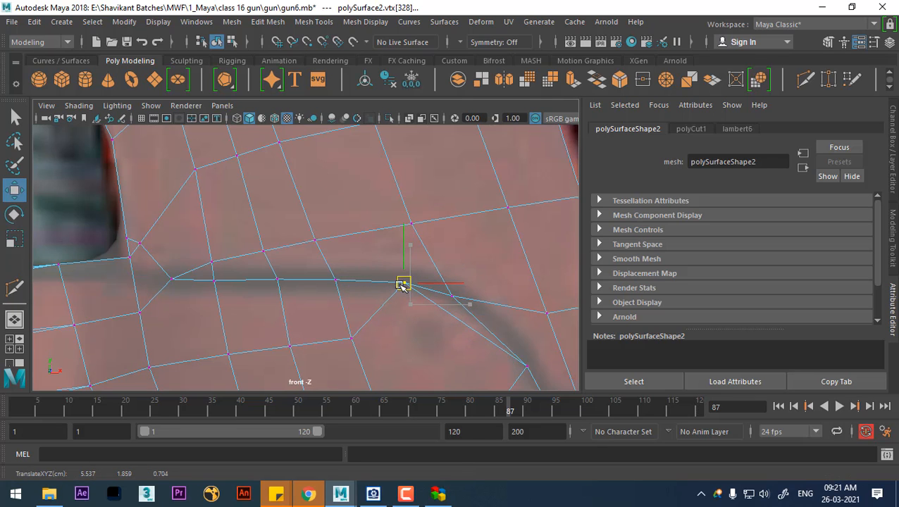
Adjust the vertices around the seam's bend and above the grip's lower edge to smooth the curved cut
middle_click_drag(432, 299, 387, 275, "alt")
scroll(429, 297, "up", 1)
left_click_drag(405, 287, 438, 282)
middle_click_drag(443, 307, 432, 334, "alt")
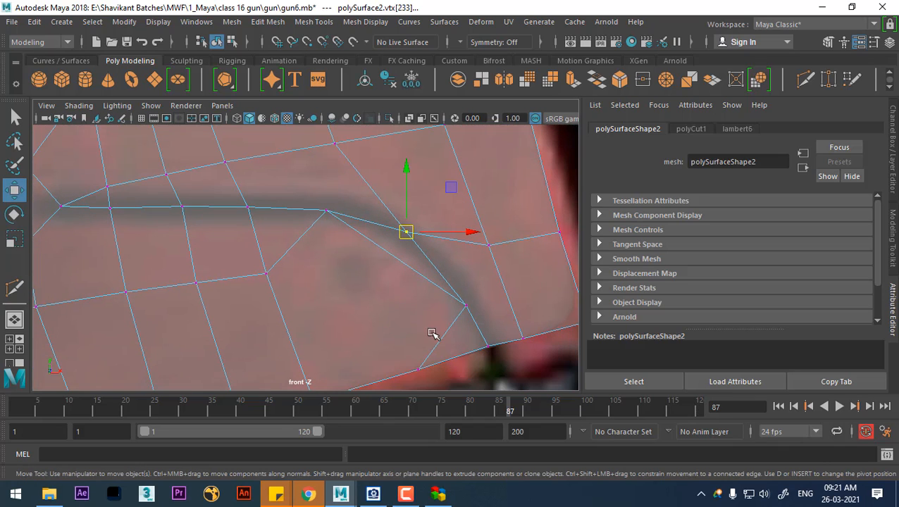
left_click(466, 305)
mouse_move(465, 305)
left_mouse_down()
mouse_move(412, 316)
mouse_move(450, 300)
left_mouse_up()
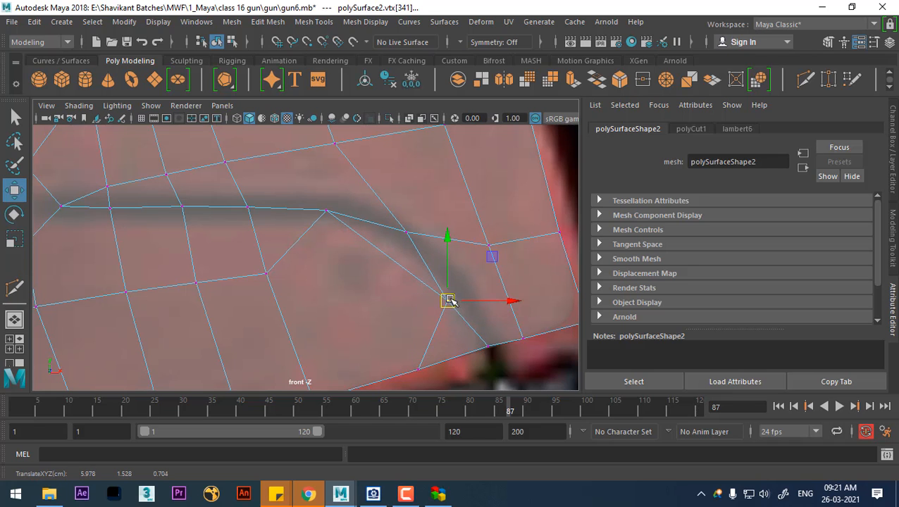
Insert two edge loops across the lower strip of the grip panel, one at the rear corner and one in front of the seam's bend
scroll(450, 301, "down", 5)
scroll(391, 303, "up", 3)
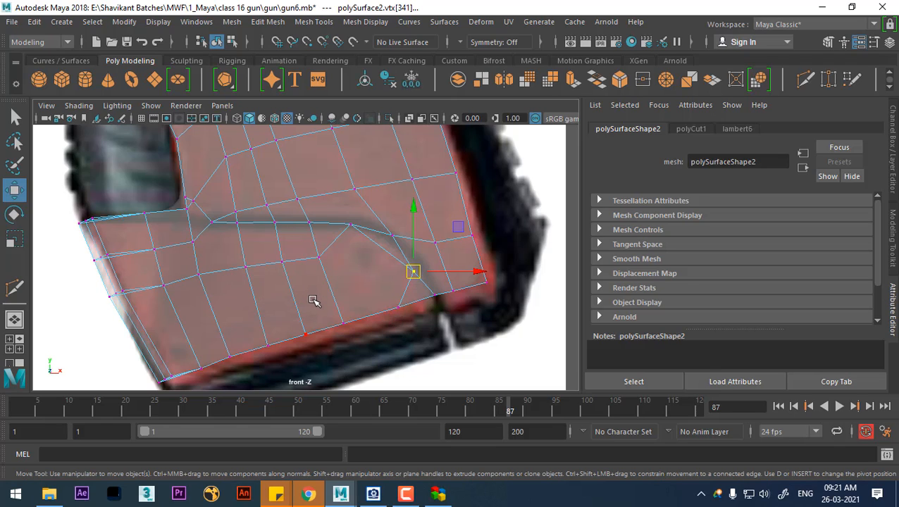
scroll(201, 225, "up", 4)
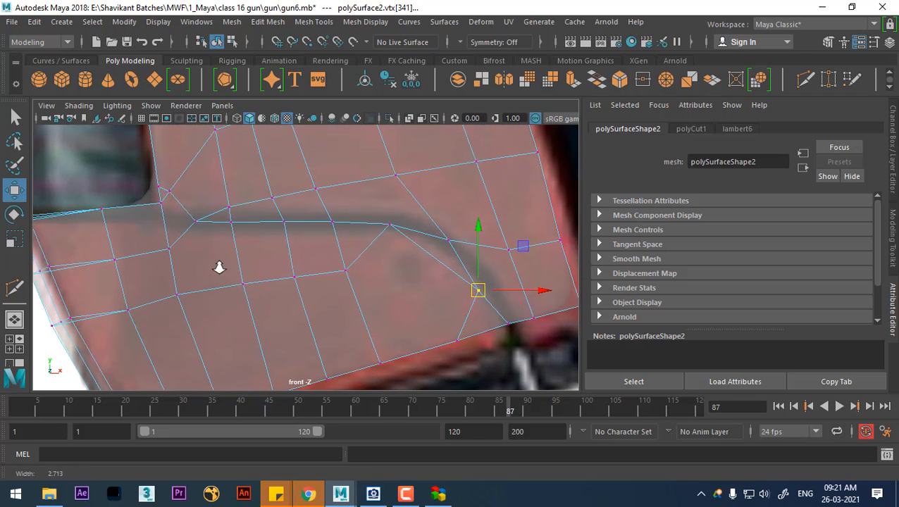
scroll(219, 267, "up", 3)
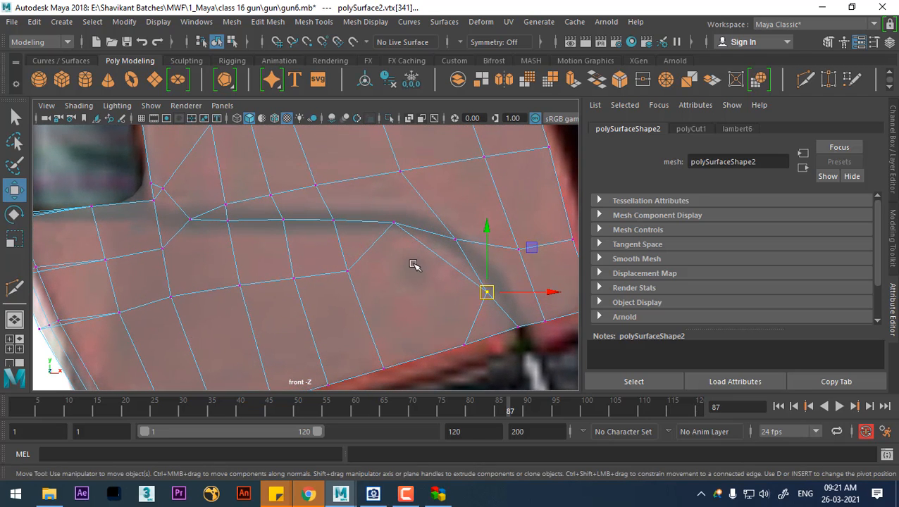
middle_click_drag(386, 269, 354, 274, "alt")
middle_click_drag(498, 272, 427, 258, "alt")
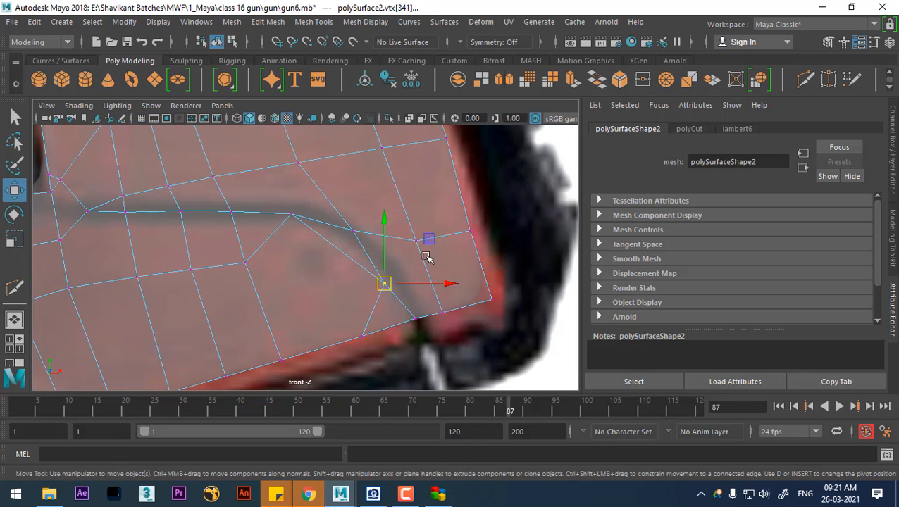
right_click_drag(456, 262, 678, 259)
left_click(473, 255)
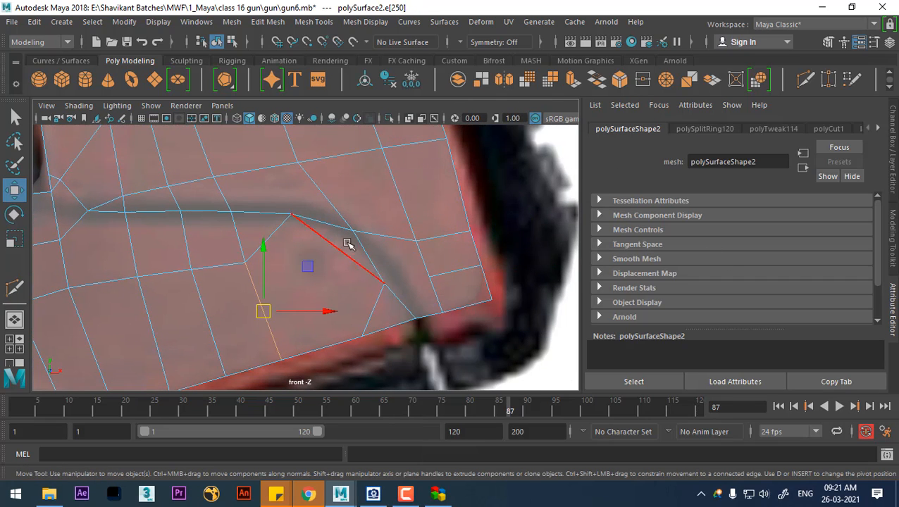
left_click(384, 236)
right_click_drag(385, 236, 565, 263, "shift")
scroll(374, 293, "up", 1)
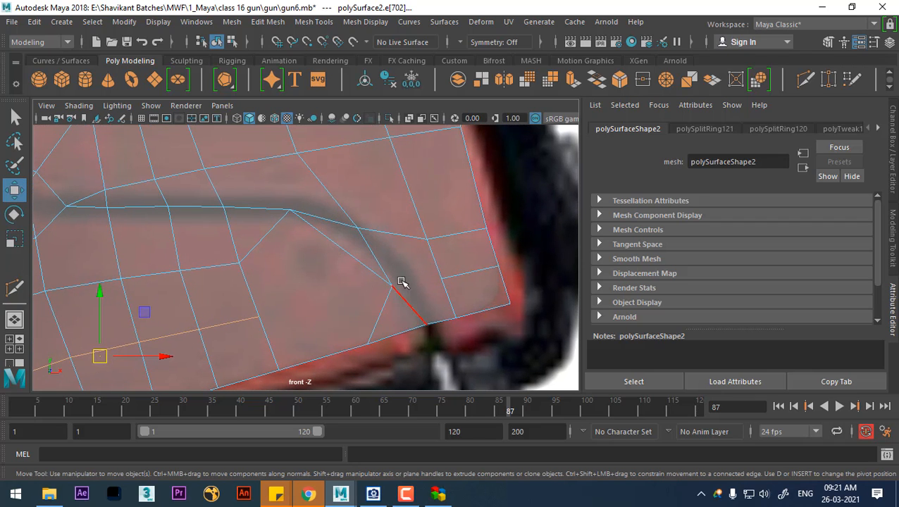
Connect the front edge loop's loose end to the rear corner loop with a Multi-Cut across the seam's bend
right_click_drag(384, 274, 496, 65)
right_click_drag(447, 224, 356, 178, "shift")
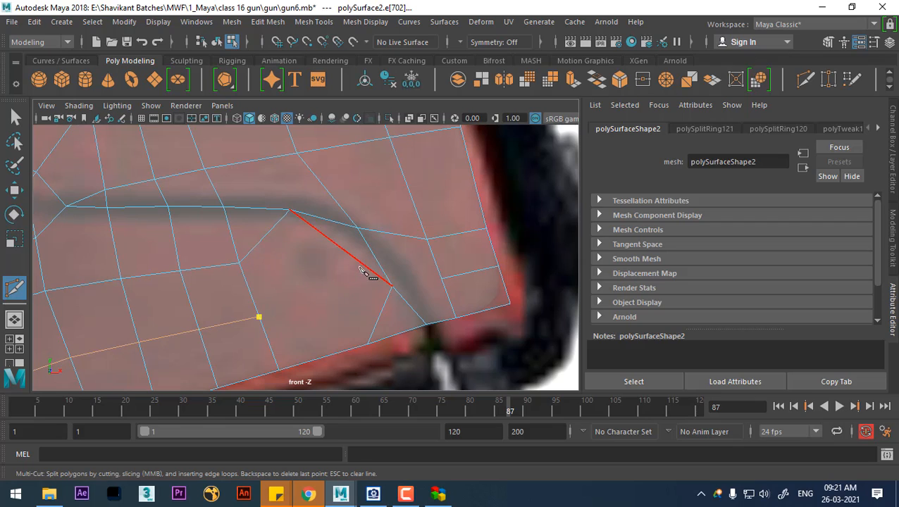
right_click(453, 292)
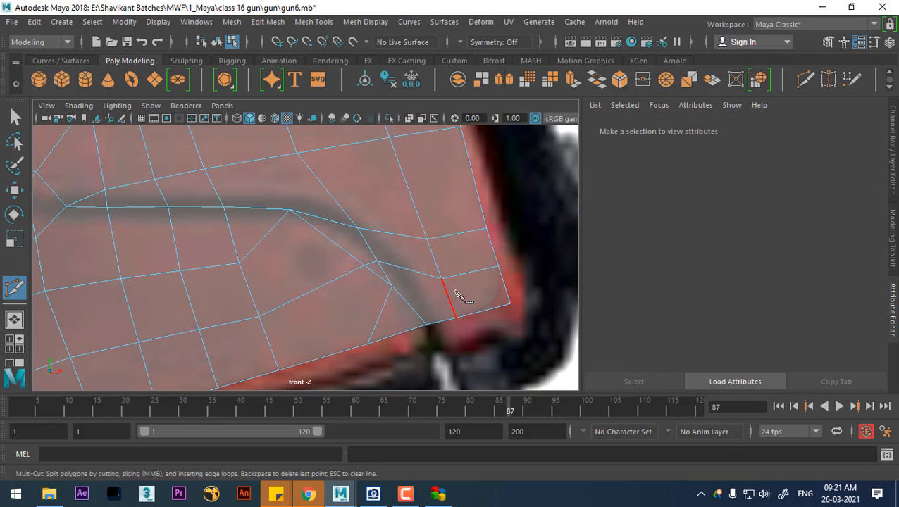
Try repositioning the two new cut vertices around the seam's bend, and undo those moves
key("e")
right_click_drag(417, 215, 333, 255)
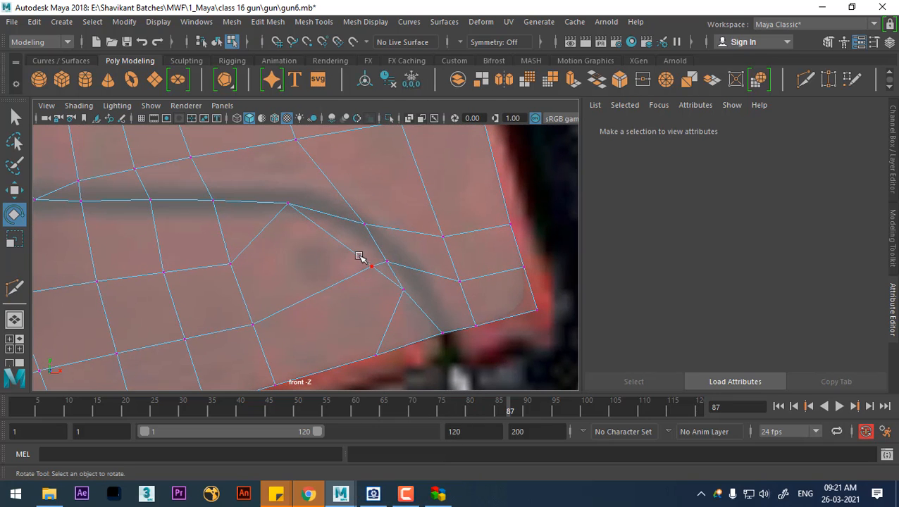
left_click(370, 265)
key("w")
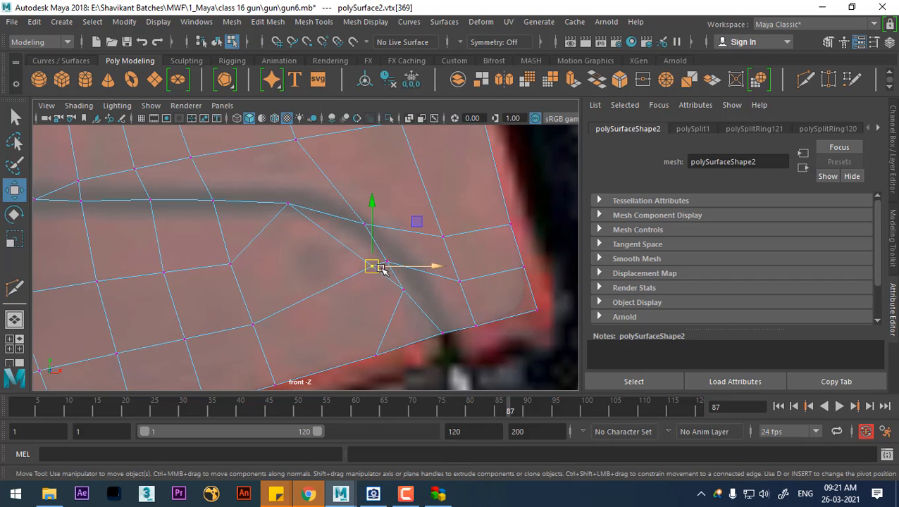
left_click_drag(376, 266, 348, 295)
key("ctrl+z")
left_click_drag(374, 268, 356, 293)
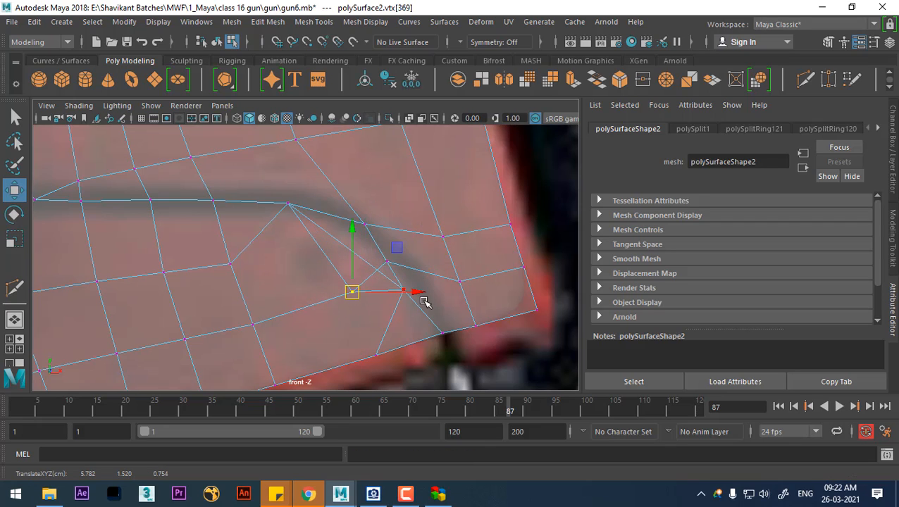
mouse_move(414, 258)
left_mouse_down()
mouse_move(368, 268)
mouse_move(399, 267)
left_mouse_up()
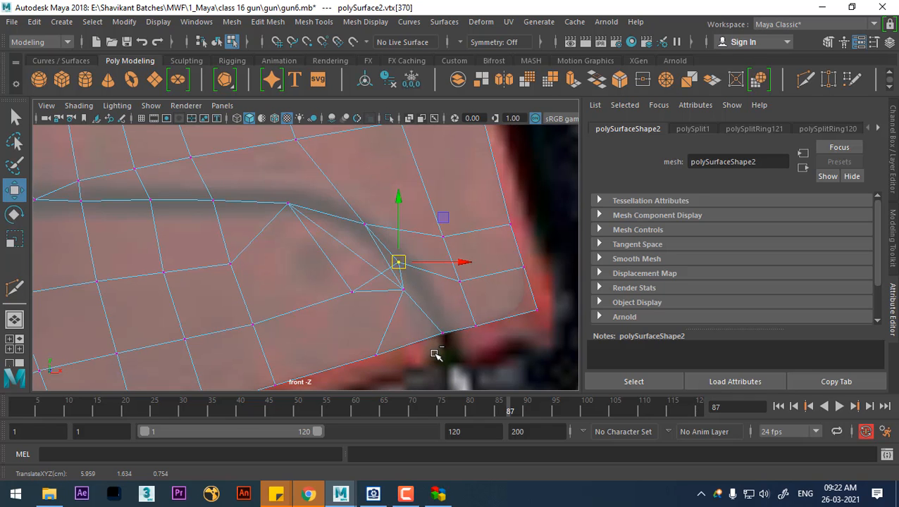
key("ctrl+z")
key("ctrl+z")
key("ctrl+z")
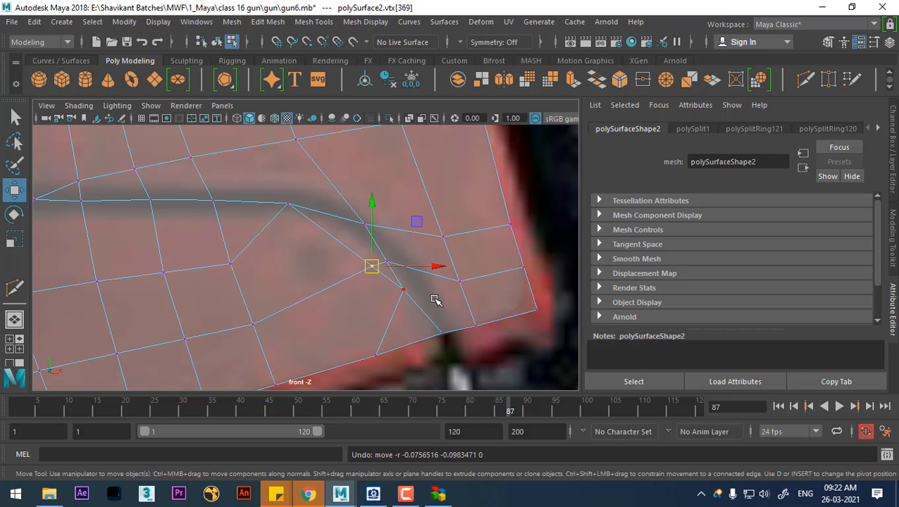
Isolate the grip panel in the perspective view at frame 1 and examine the topology around the curved cut
mouse_move(435, 299)
left_mouse_down("alt")
mouse_move(514, 275)
mouse_move(434, 283)
mouse_move(421, 296)
mouse_move(448, 299)
left_mouse_up("alt")
right_click_drag(449, 299, 455, 306)
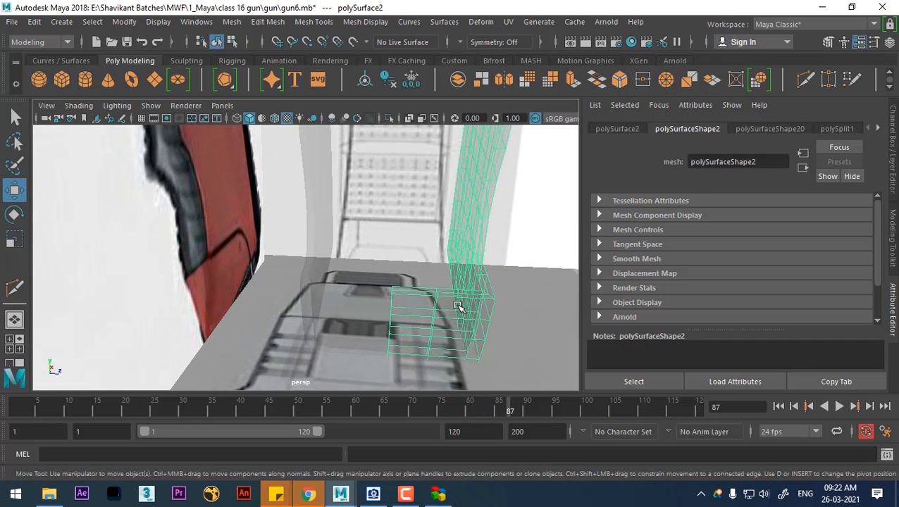
key("alt+h")
left_click_drag(500, 382, 482, 364, "alt")
left_click_drag(291, 409, 1, 411)
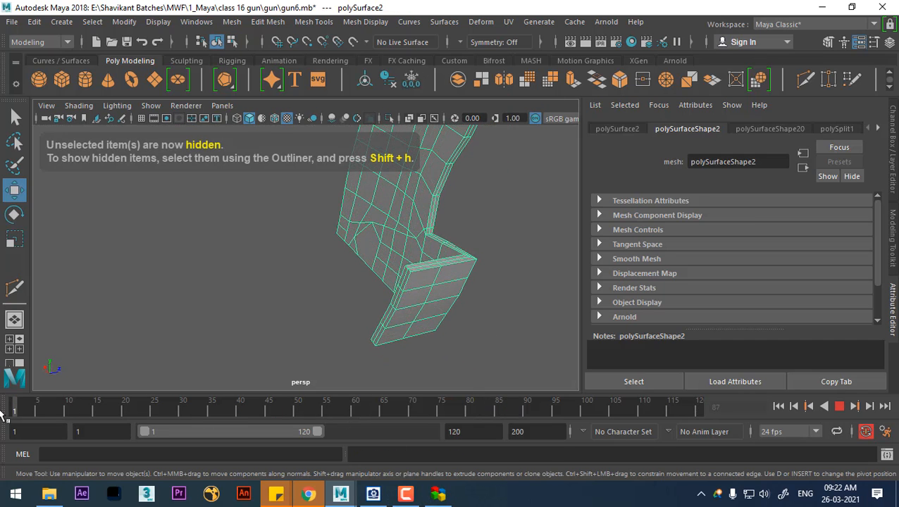
scroll(416, 283, "up", 5)
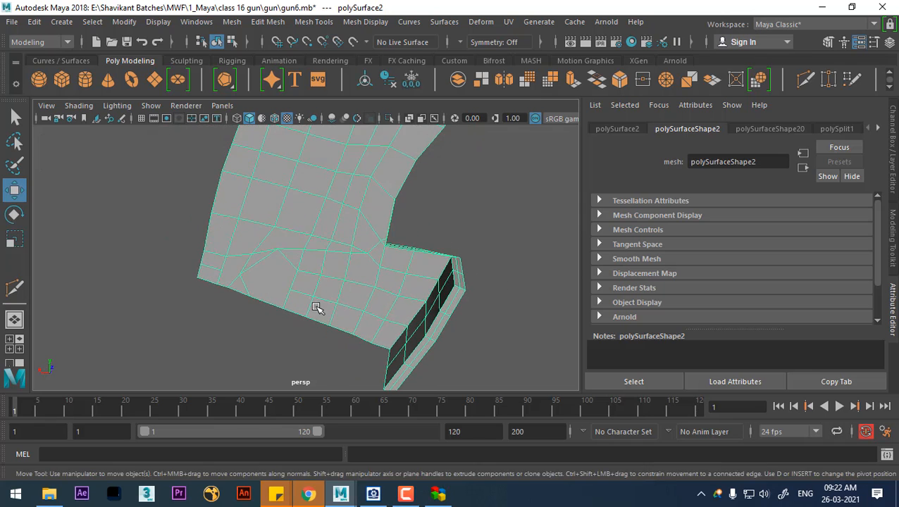
left_click_drag(317, 308, 279, 309, "alt")
scroll(258, 333, "up", 3)
middle_click_drag(190, 317, 345, 307, "alt")
scroll(344, 303, "up", 2)
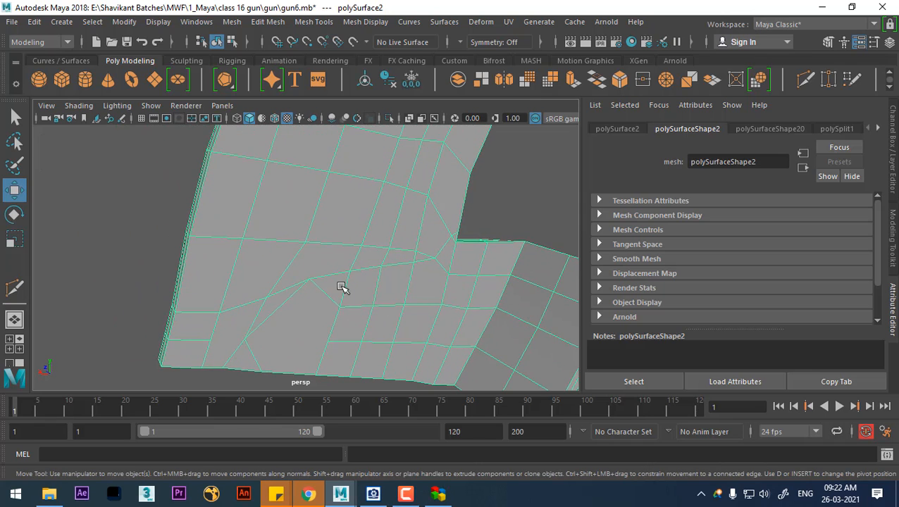
left_click_drag(341, 331, 386, 280, "alt")
middle_click_drag(386, 280, 431, 258, "alt")
right_click_drag(431, 259, 485, 281, "alt")
left_click_drag(486, 281, 465, 317, "alt")
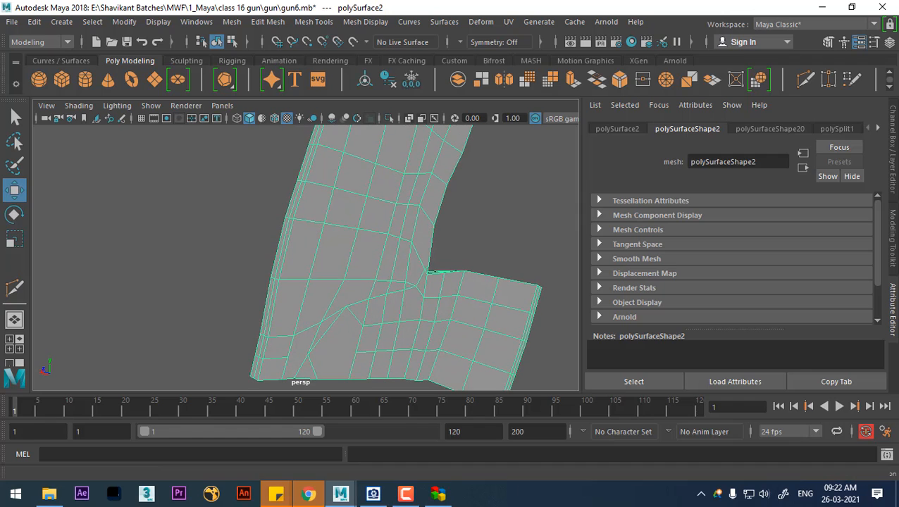
left_click(406, 493)
left_click(836, 435)
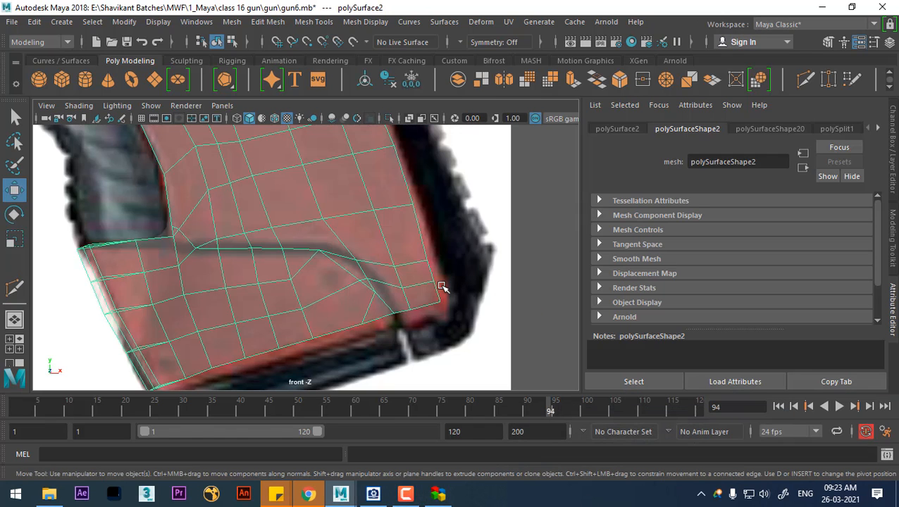
left_click(444, 291)
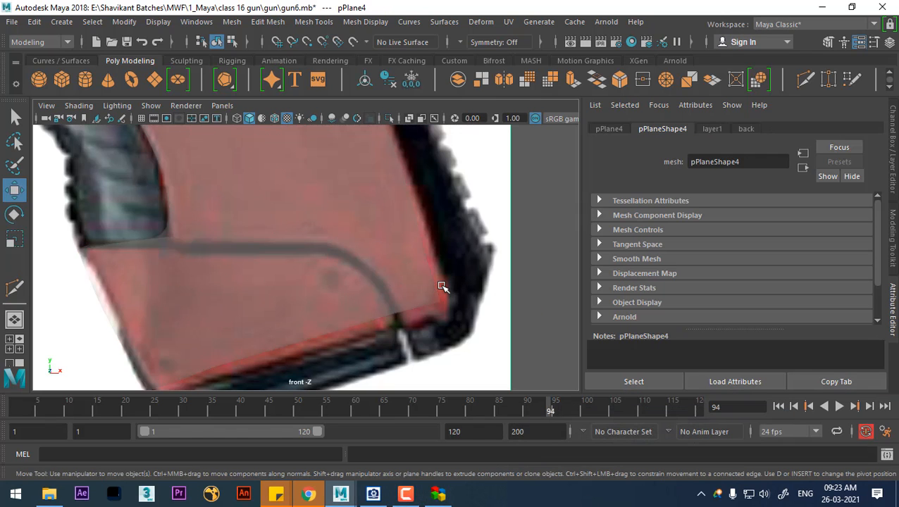
left_click(441, 287)
Undo the edge loops, connecting cut and vertex adjustments back to the rough seam cut in the grip panel
key("ctrl+z")
key("ctrl+z")
key("ctrl+z")
key("ctrl+z")
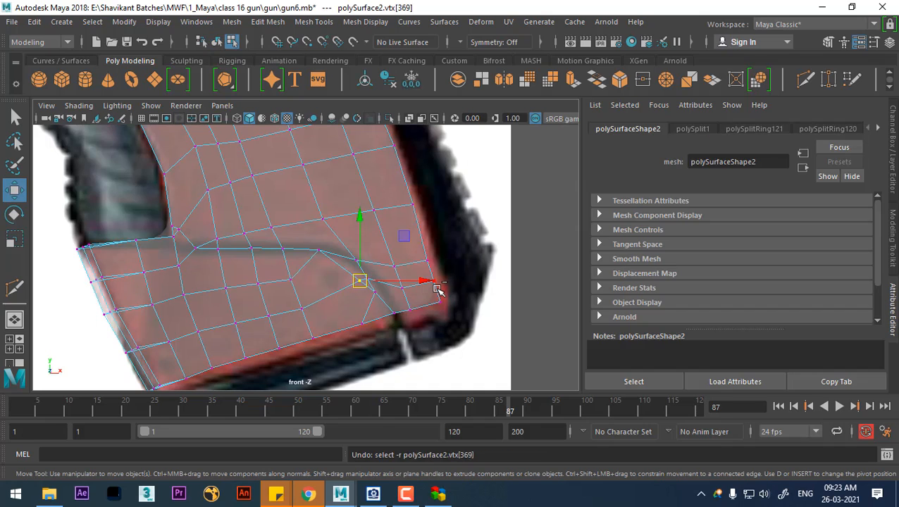
key("ctrl+z")
key("ctrl+z")
key("ctrl+z")
key("ctrl+z")
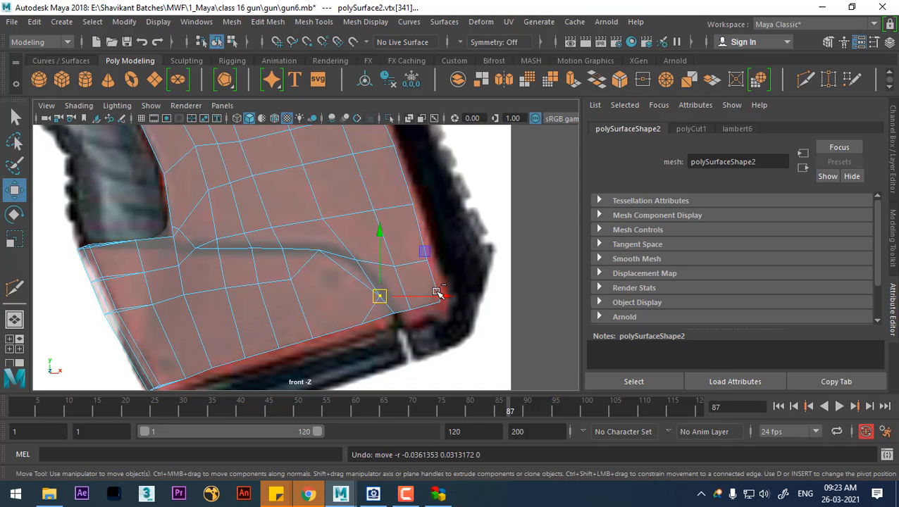
key("ctrl+z")
key("ctrl+z")
key("ctrl+z")
key("ctrl+z")
key("ctrl+z")
key("ctrl+z")
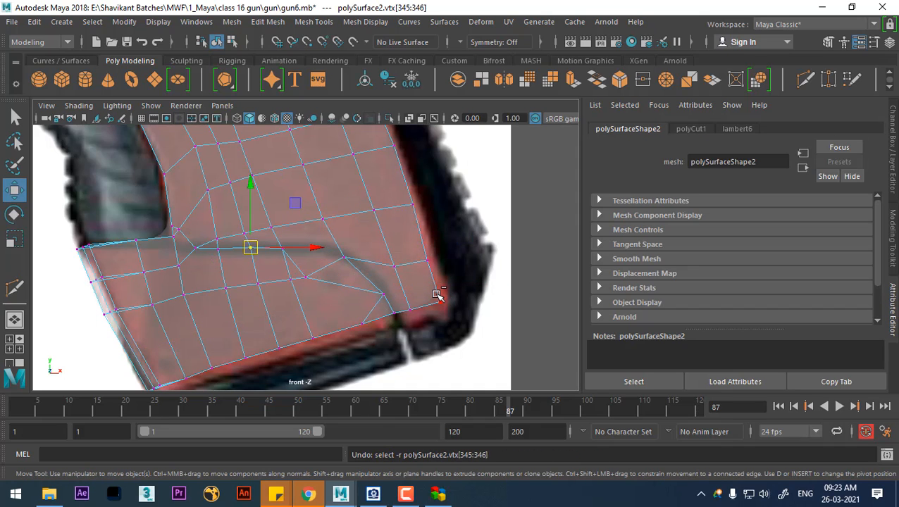
key("ctrl+z")
key("ctrl+z")
key("ctrl+z")
key("ctrl+z")
key("ctrl+z")
key("ctrl+z")
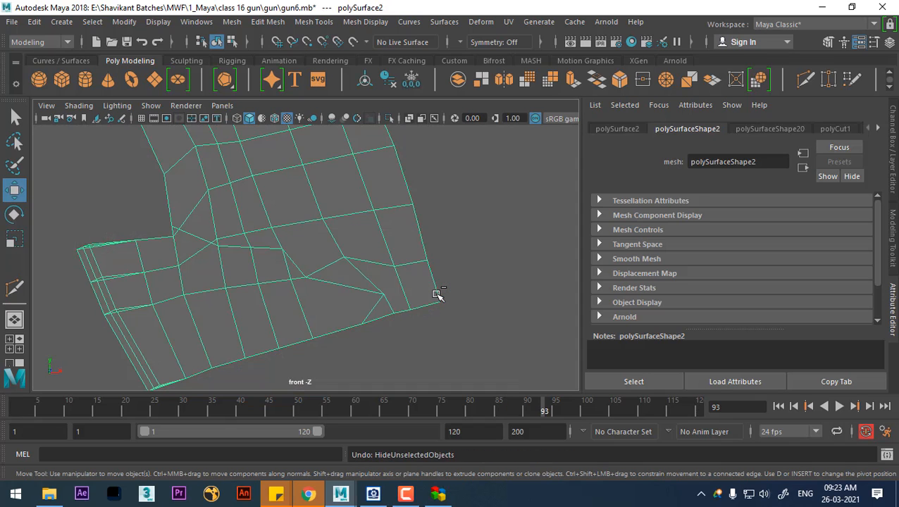
key("ctrl+z")
key("ctrl+z")
key("ctrl+z")
key("ctrl+z")
key("ctrl+z")
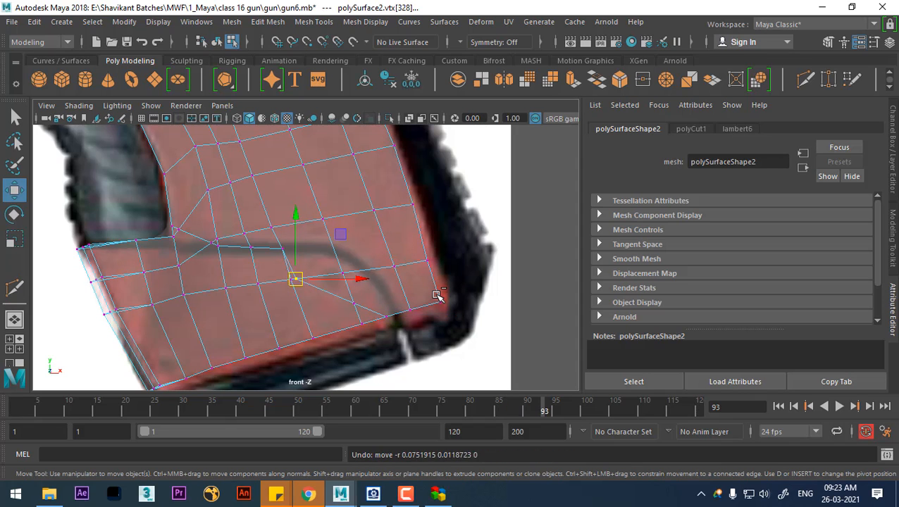
Delete the edges of the rough seam cut running from the front notch to the grip panel's lower edge
right_click_drag(331, 304, 330, 280)
double_click(330, 296)
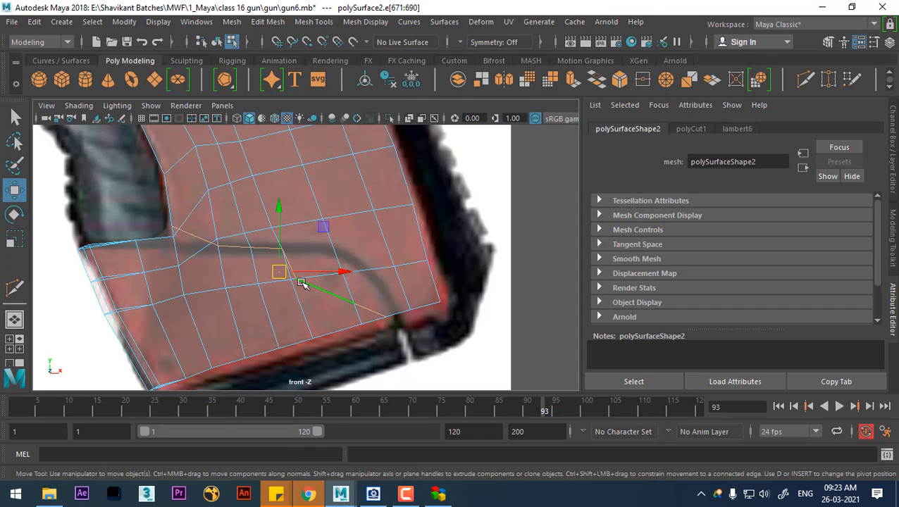
right_click_drag(362, 242, 297, 259, "shift")
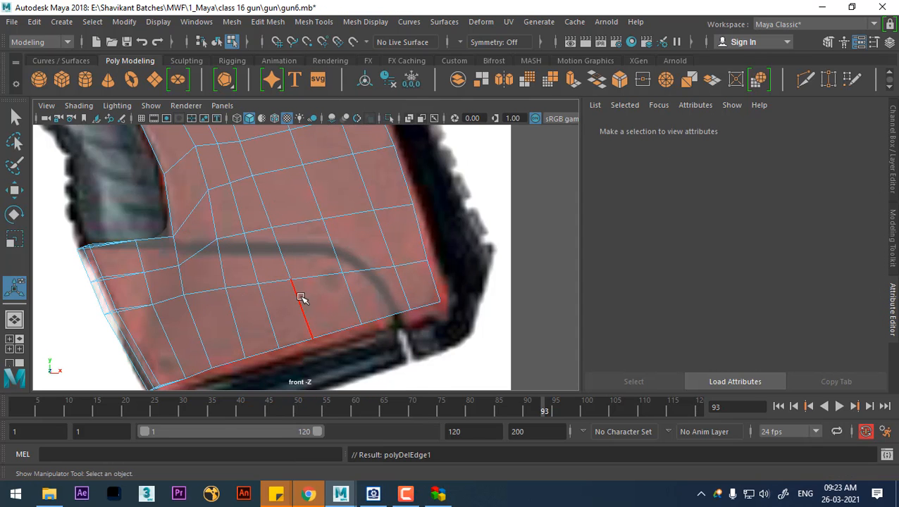
Select the faces of the grip panel's lower end, leaving out the rearmost column, and extract them as a separate piece
scroll(293, 253, "up", 1)
right_click_drag(275, 185, 274, 211)
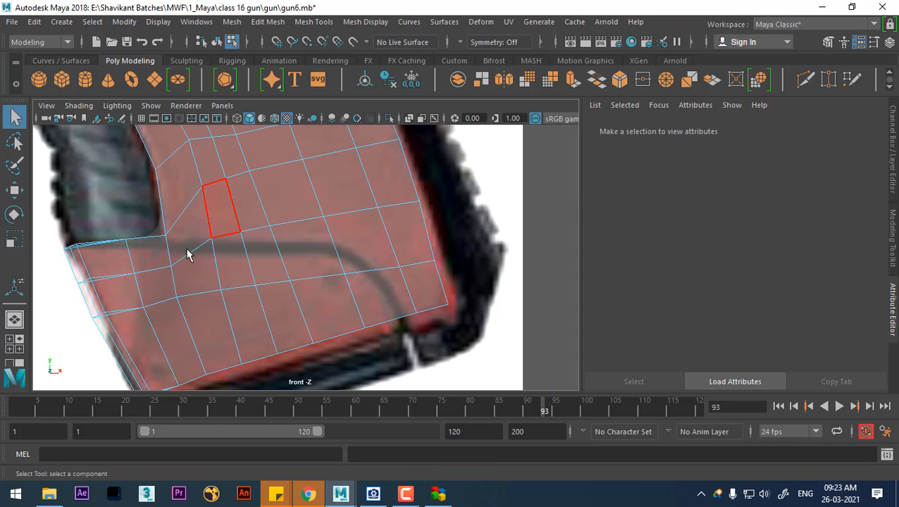
middle_click_drag(186, 251, 251, 233, "alt")
left_click_drag(98, 192, 241, 363)
left_click_drag(272, 422, 280, 389)
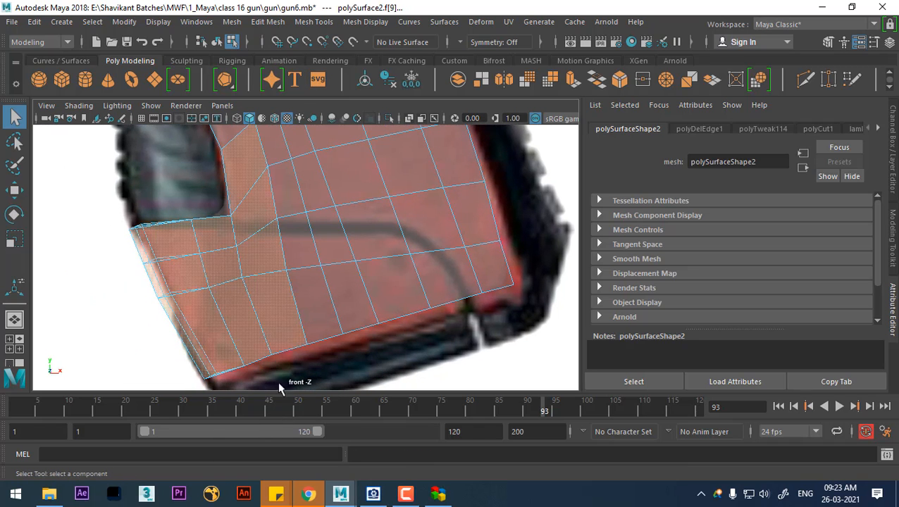
scroll(282, 278, "up", 2)
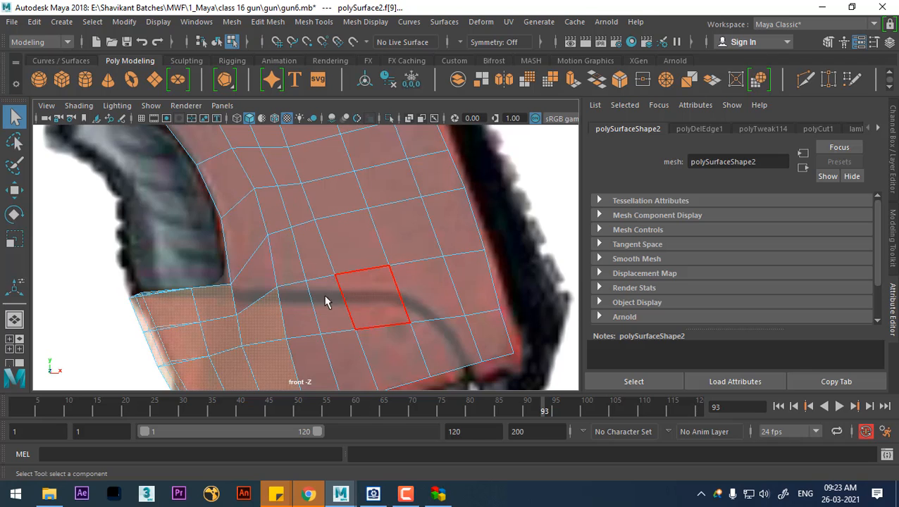
scroll(331, 274, "down", 2)
left_click_drag(396, 221, 201, 345, "ctrl+shift")
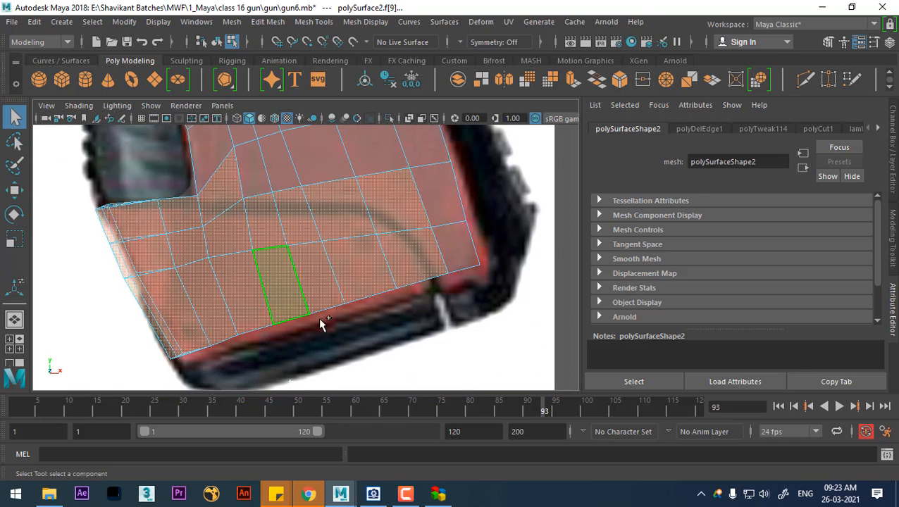
middle_click_drag(395, 299, 344, 331, "alt")
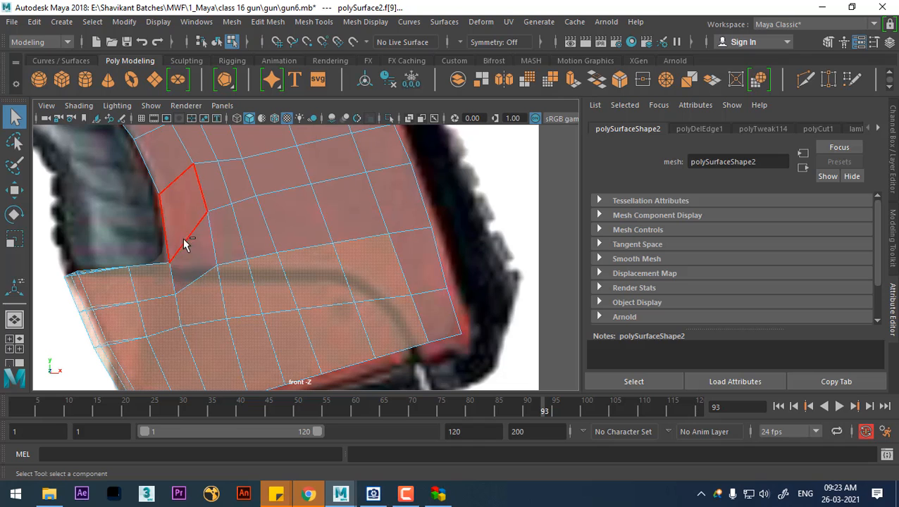
right_click_drag(353, 322, 255, 311, "alt")
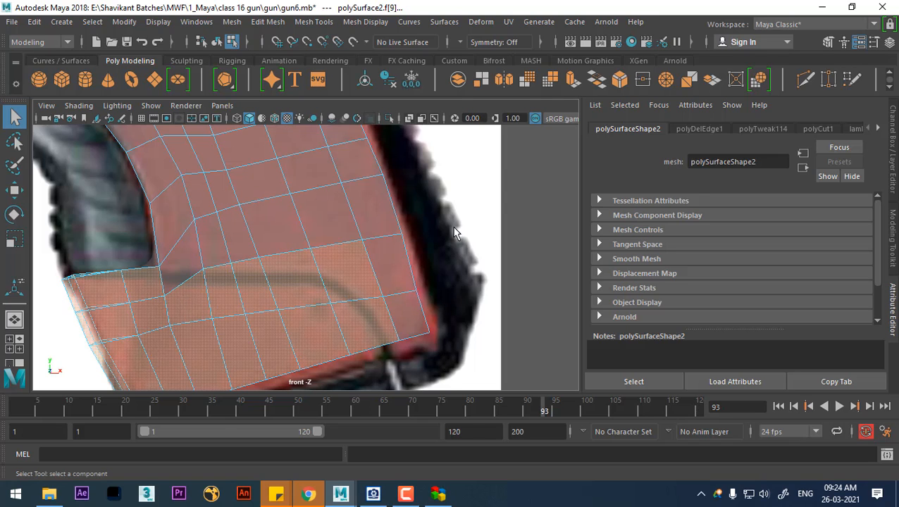
right_click_drag(454, 232, 433, 420, "shift")
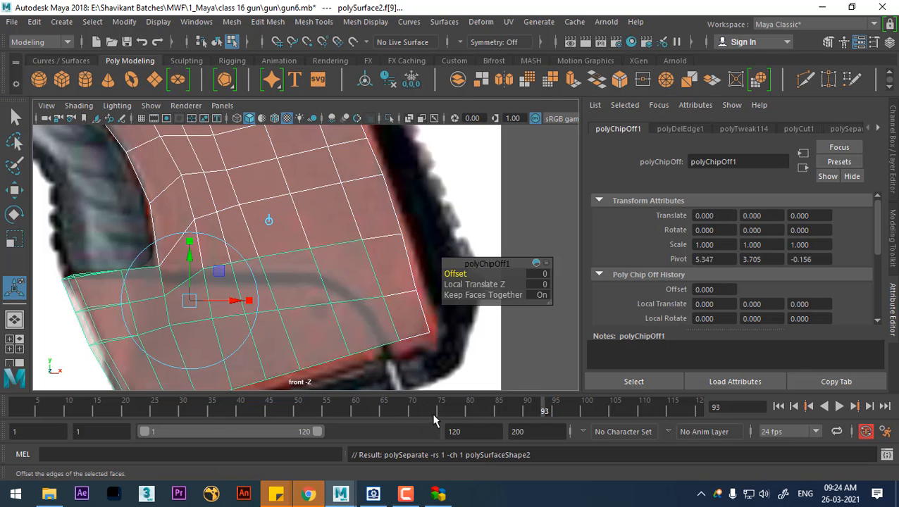
Return to object selection and try hiding the selected grip panel piece
right_click_drag(293, 202, 350, 90)
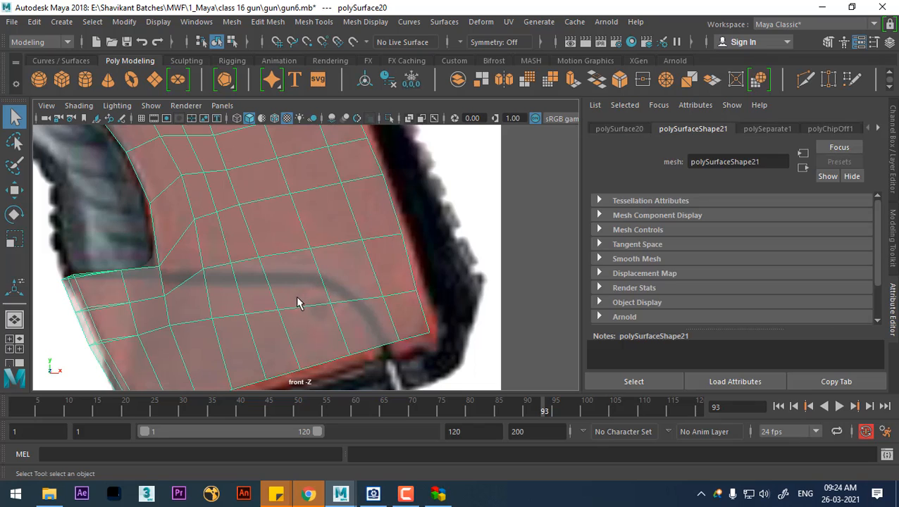
key("h")
left_click(281, 225)
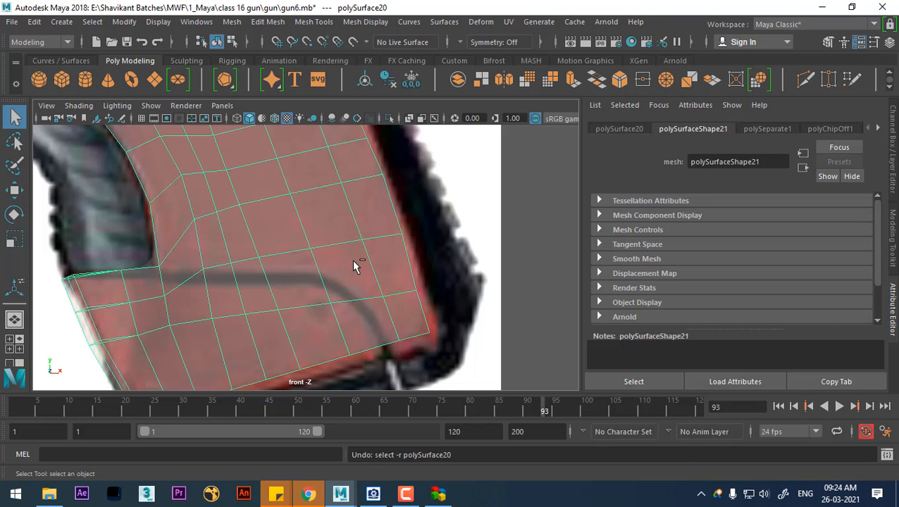
Set the timeline to frame 1 and examine the separated grip pieces from several angles in the perspective view
key("space")
left_click_drag(361, 297, 363, 259)
left_click_drag(370, 268, 403, 284, "alt")
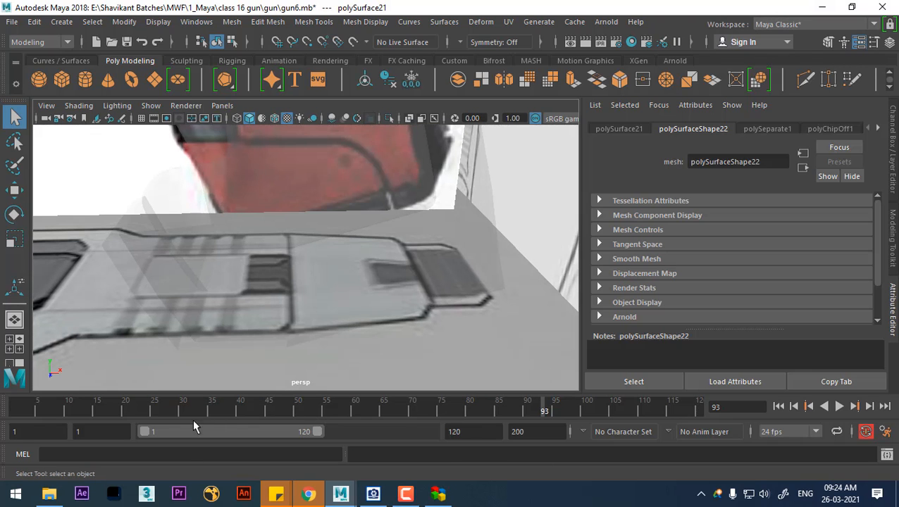
left_click_drag(141, 410, 2, 406)
left_click(336, 248)
left_click_drag(306, 261, 395, 243, "alt")
right_click_drag(394, 243, 305, 214, "alt")
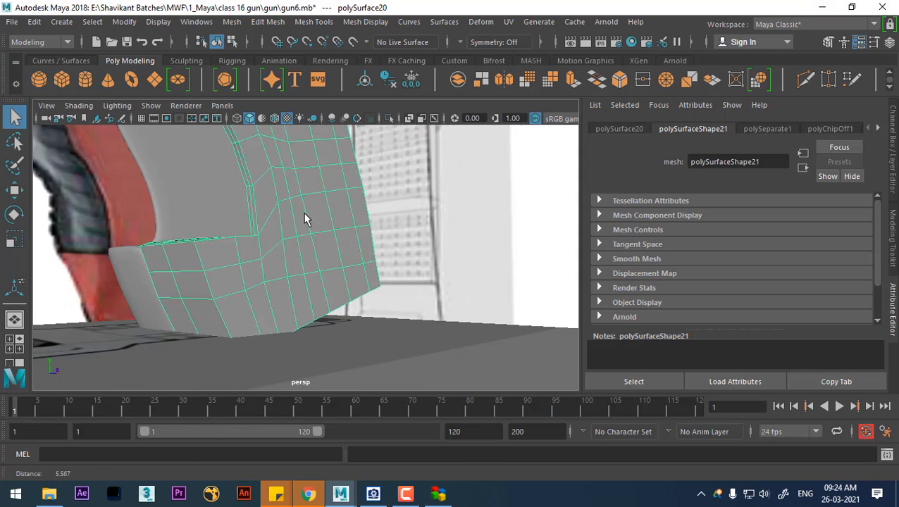
middle_click_drag(305, 214, 331, 287, "alt")
left_click_drag(331, 287, 403, 289, "alt")
left_click(248, 326)
left_click_drag(251, 324, 186, 333, "alt")
left_click(312, 310)
left_click_drag(314, 312, 290, 300, "alt")
right_click_drag(290, 300, 364, 314, "alt")
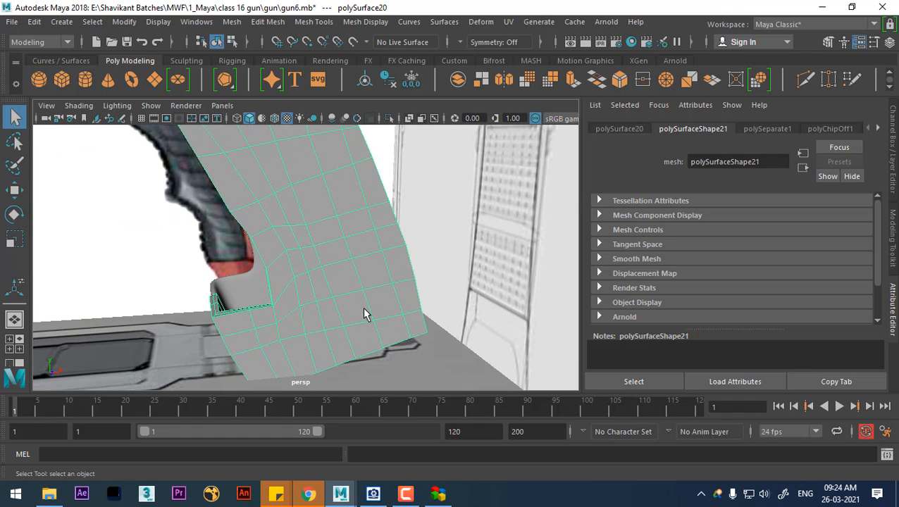
Hide a separated grip piece, show all hidden objects, and examine the extracted lower end by hiding the piece in front of it
key("h")
left_click(326, 310)
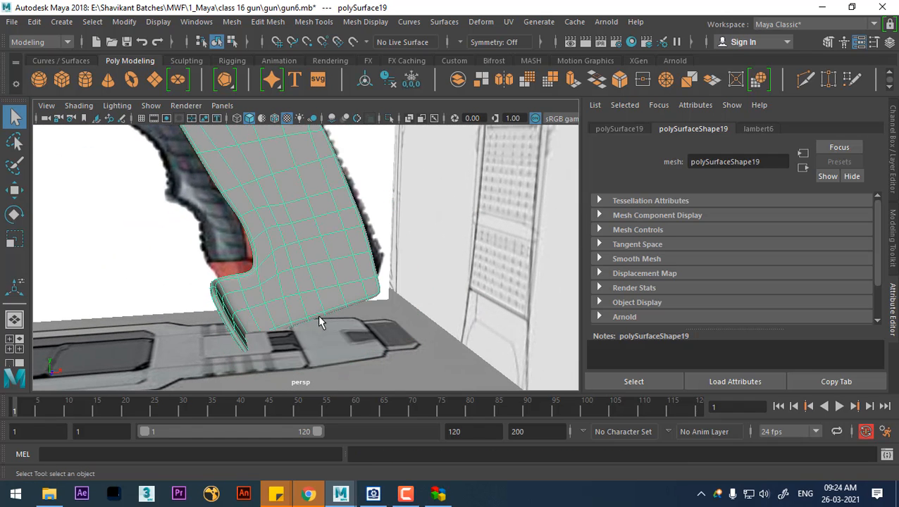
left_click(155, 22)
mouse_move(286, 107)
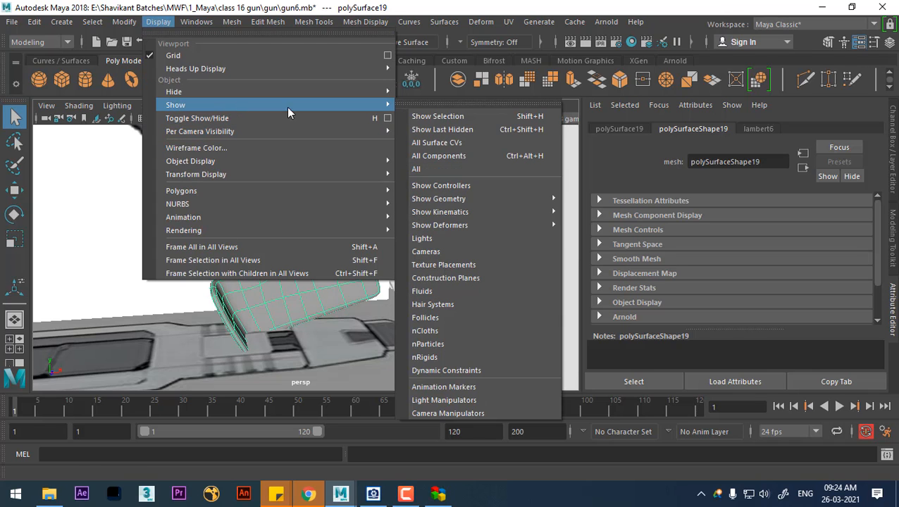
left_click(426, 172)
left_click(344, 322)
left_click_drag(344, 322, 409, 322, "alt")
key("h")
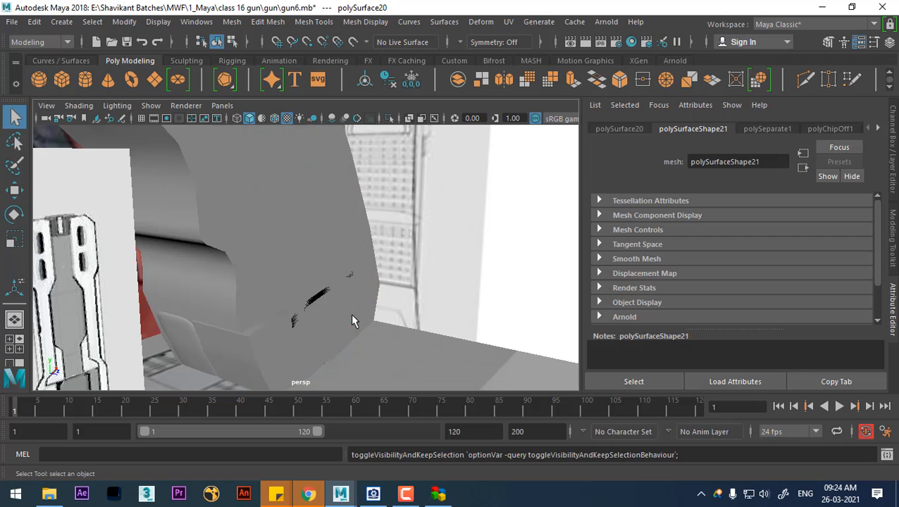
left_click(312, 333)
left_click_drag(329, 325, 352, 274, "alt")
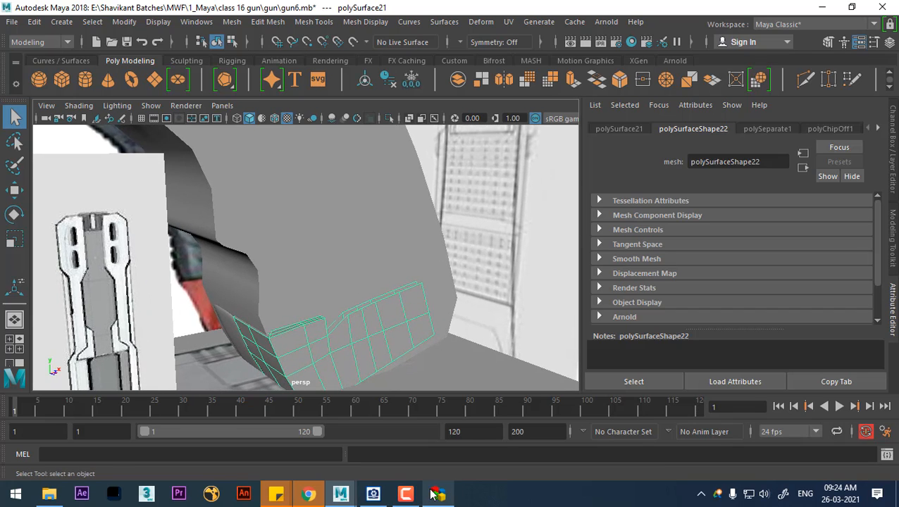
left_click(408, 496)
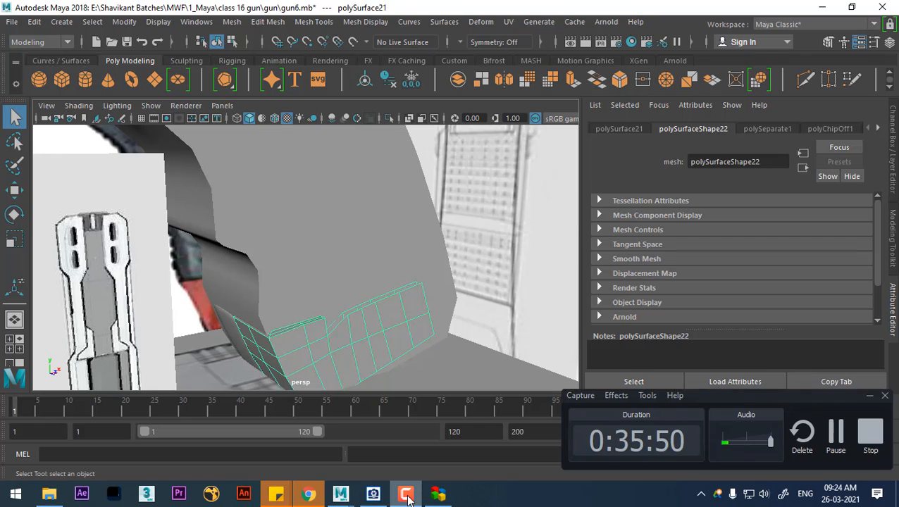
left_click(408, 496)
Undo the visibility changes and the extraction, returning to the face selection on the grip panel's lower end
left_click_drag(398, 321, 411, 349, "alt")
key("ctrl+z")
key("ctrl+z")
key("ctrl+z")
key("ctrl+z")
key("ctrl+z")
key("ctrl+z")
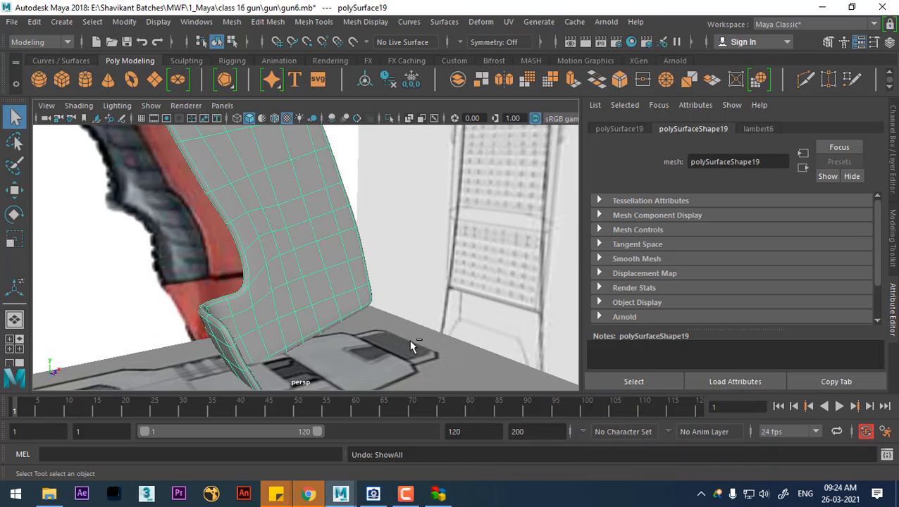
key("ctrl+z")
key("ctrl+z")
key("ctrl+z")
key("ctrl+z")
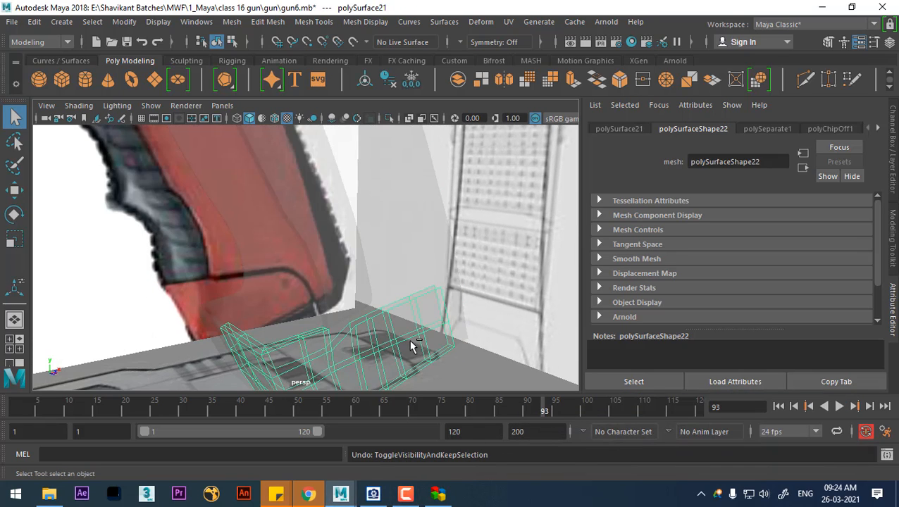
key("ctrl+z")
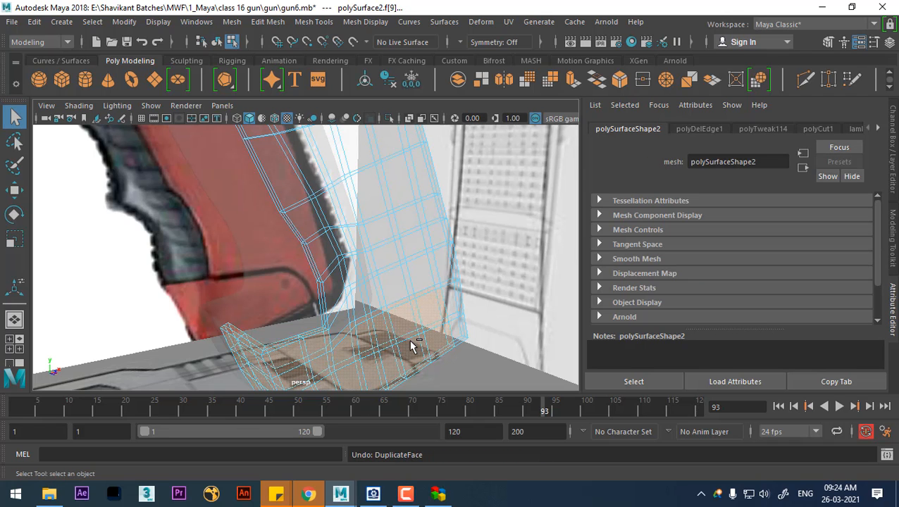
In the front view, extract the selected lower-end faces of the grip panel and check both resulting pieces as objects
key("space")
left_click_drag(397, 287, 396, 323)
left_click(325, 226)
right_click_drag(326, 196, 328, 408, "shift")
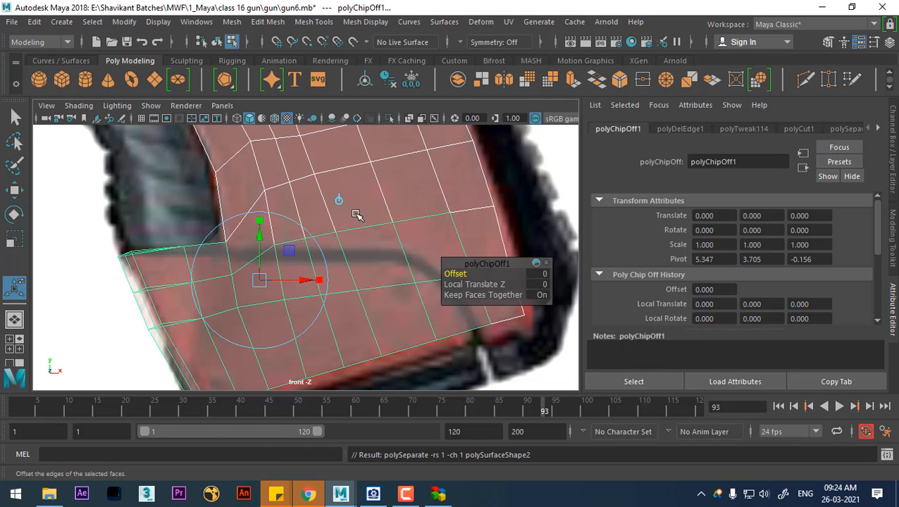
right_click_drag(362, 204, 427, 96)
left_click(424, 208)
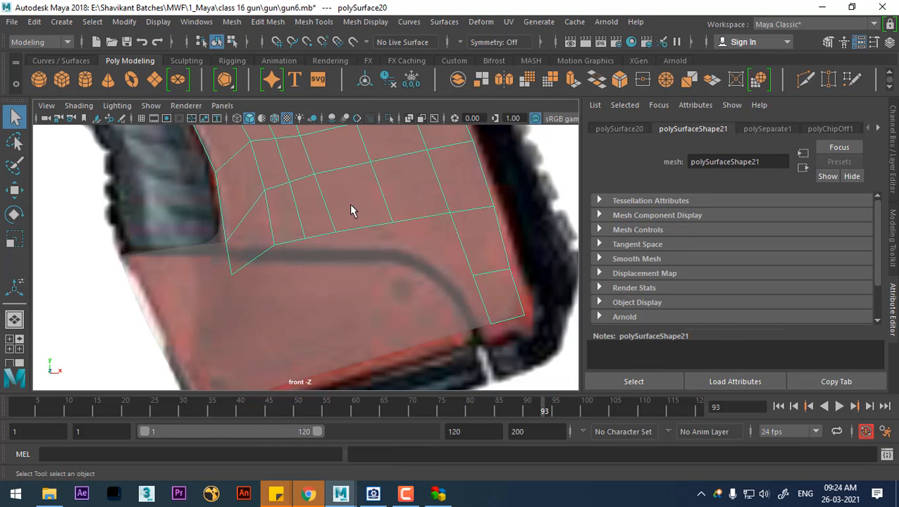
left_click(232, 305)
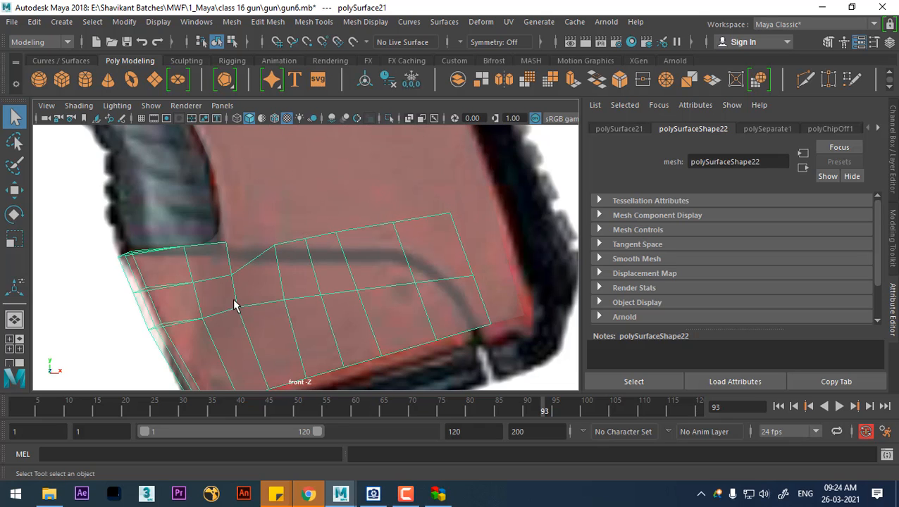
Move the upper grip piece's front bottom-border vertices onto the straight part of the reference seam line
right_click_drag(327, 189, 271, 124)
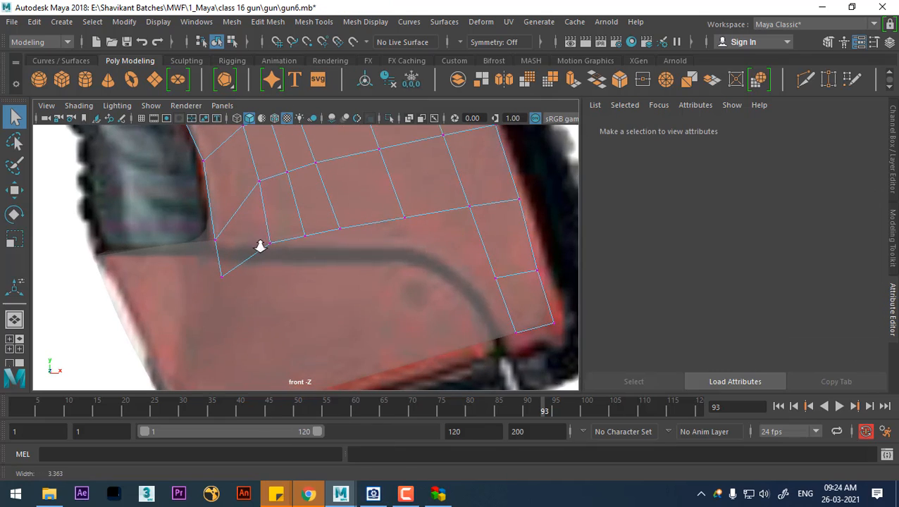
left_click(212, 240)
key("w")
left_click_drag(212, 240, 215, 218)
left_click_drag(232, 254, 269, 257)
left_click(268, 242)
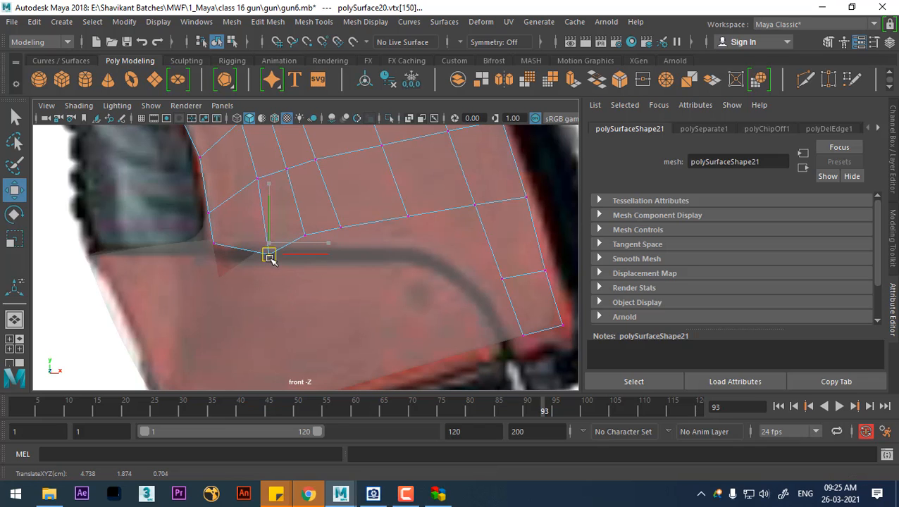
mouse_move(319, 275)
left_mouse_down()
mouse_move(301, 224)
mouse_move(312, 259)
left_mouse_up()
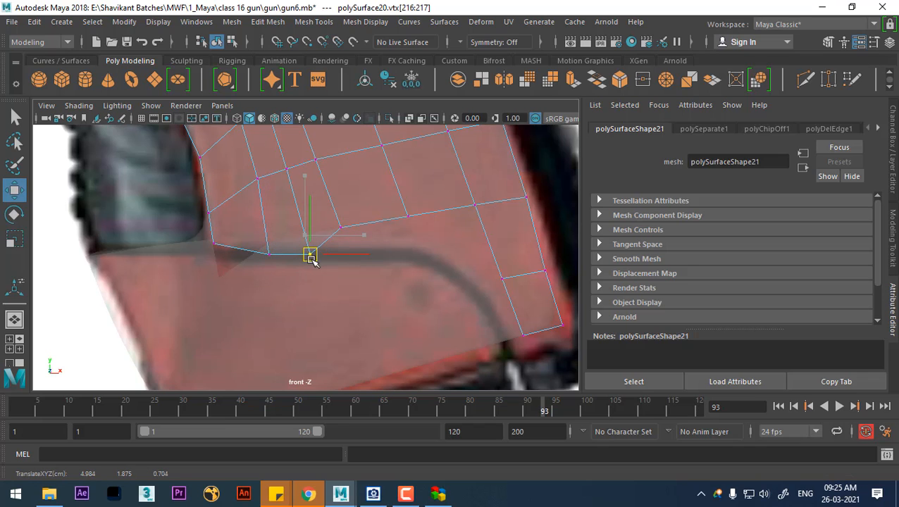
left_click_drag(373, 274, 349, 255)
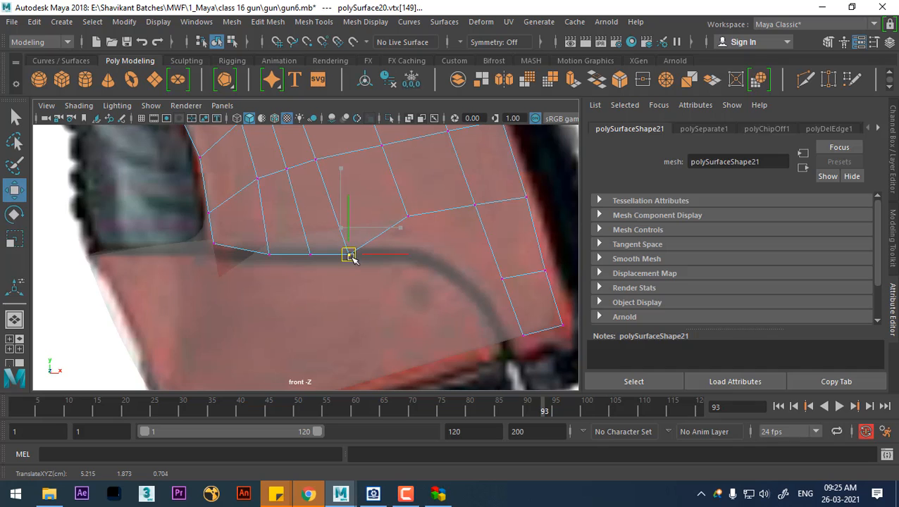
Move the upper grip piece's remaining bottom-border vertices along the curved seam down to the panel's lower edge
left_click_drag(432, 244, 406, 252)
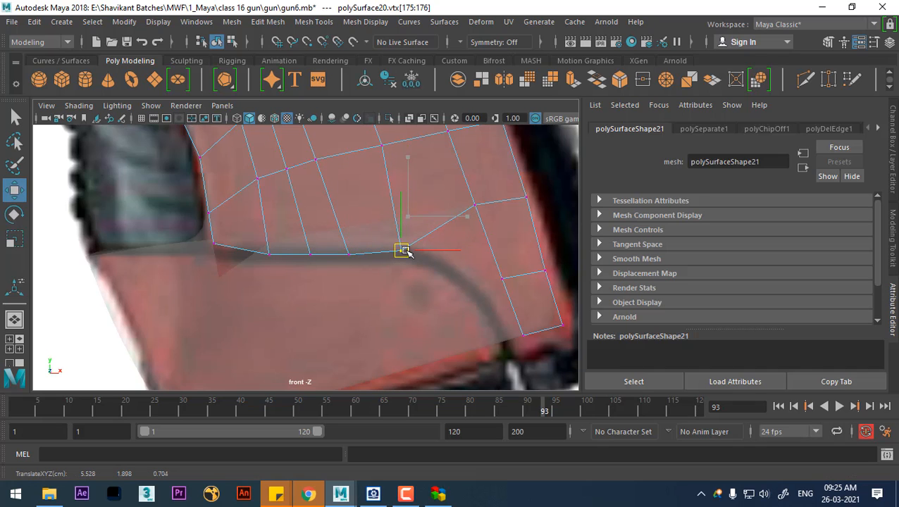
left_click_drag(488, 197, 442, 258)
left_click_drag(510, 264, 470, 286)
left_click_drag(544, 320, 502, 341)
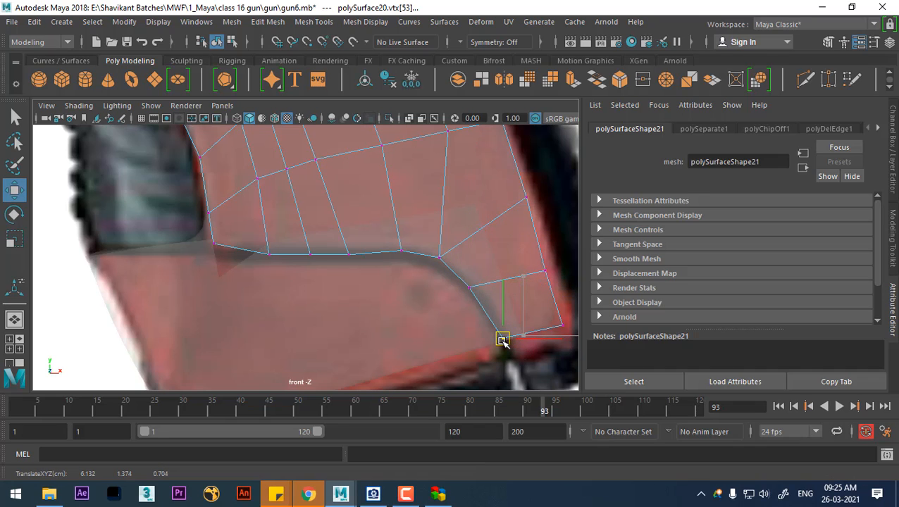
Move the lower grip piece's rear and upper-rear border vertices onto the curved part of the reference seam
left_click(384, 294)
right_click_drag(356, 247, 308, 203)
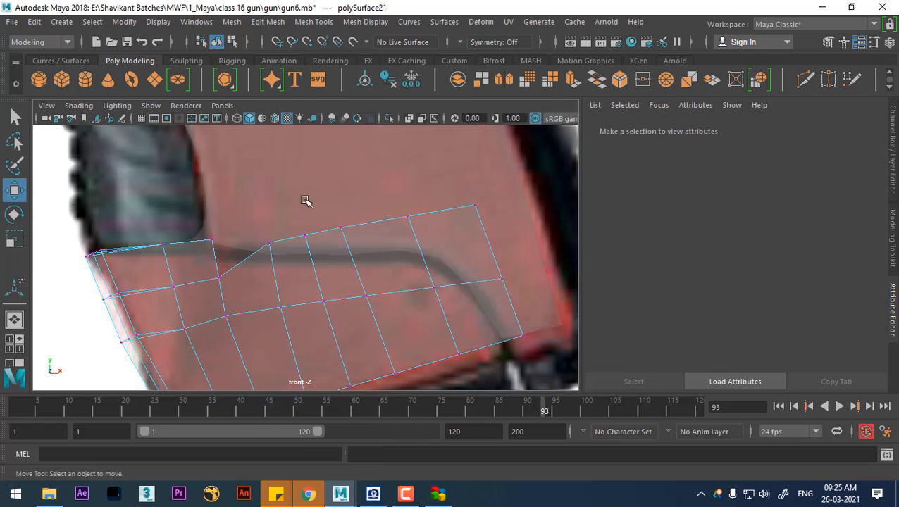
scroll(310, 205, "up", 1)
middle_click_drag(337, 239, 224, 232, "alt")
middle_click_drag(431, 319, 434, 268, "alt")
left_click_drag(434, 269, 414, 297)
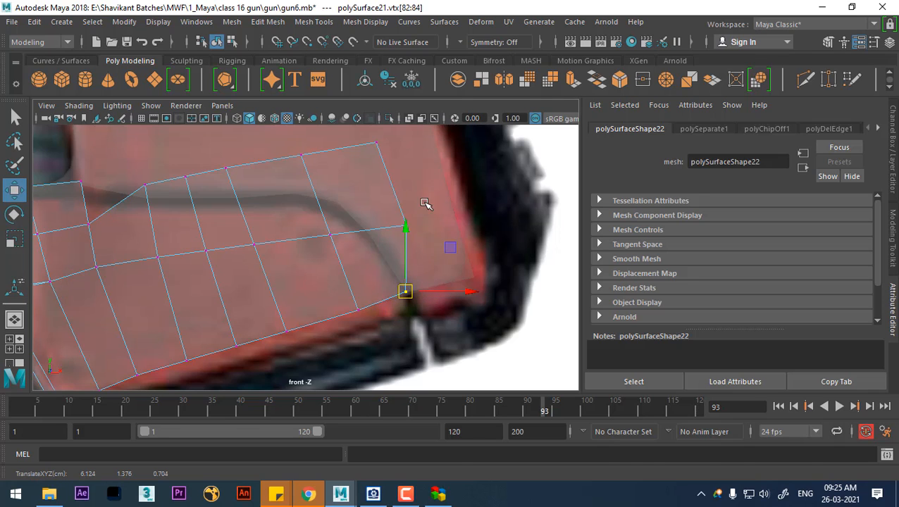
left_click(406, 225)
middle_click_drag(407, 224, 420, 247, "alt")
left_click_drag(419, 247, 379, 251)
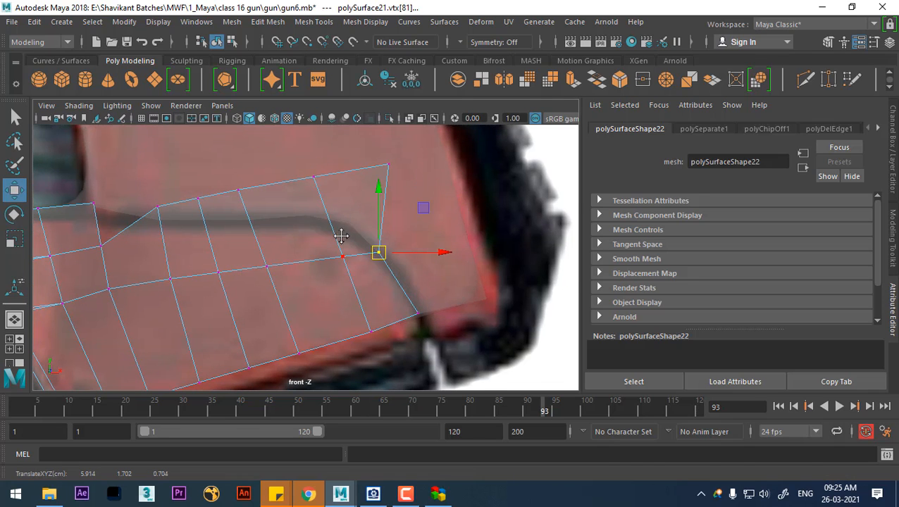
middle_click_drag(341, 236, 362, 238, "alt")
left_click(336, 180)
left_click_drag(337, 181, 339, 223)
left_click(412, 167)
left_click_drag(409, 169, 361, 228)
Move the lower grip piece's remaining upper-border vertices onto the straight part of the seam, up to the front notch
middle_click_drag(275, 182, 365, 206, "alt")
scroll(366, 204, "up", 1)
left_click_drag(375, 191, 374, 252)
left_click_drag(331, 198, 315, 251)
left_click(263, 231)
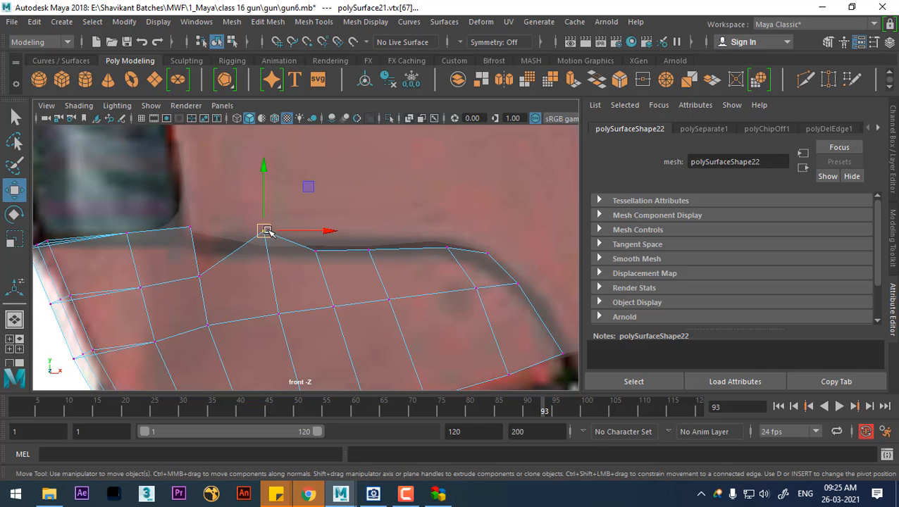
left_click_drag(264, 232, 265, 247)
left_click_drag(198, 277, 184, 244)
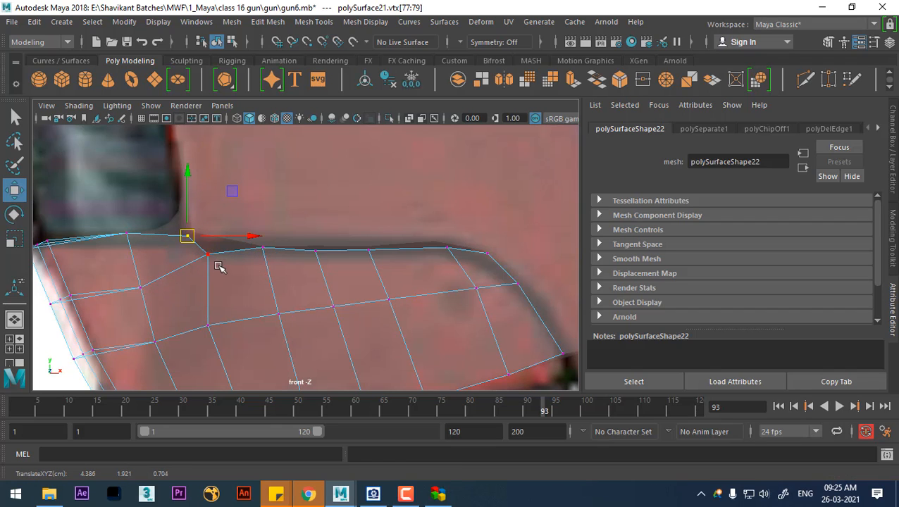
left_click(209, 254)
left_click_drag(209, 254, 208, 245)
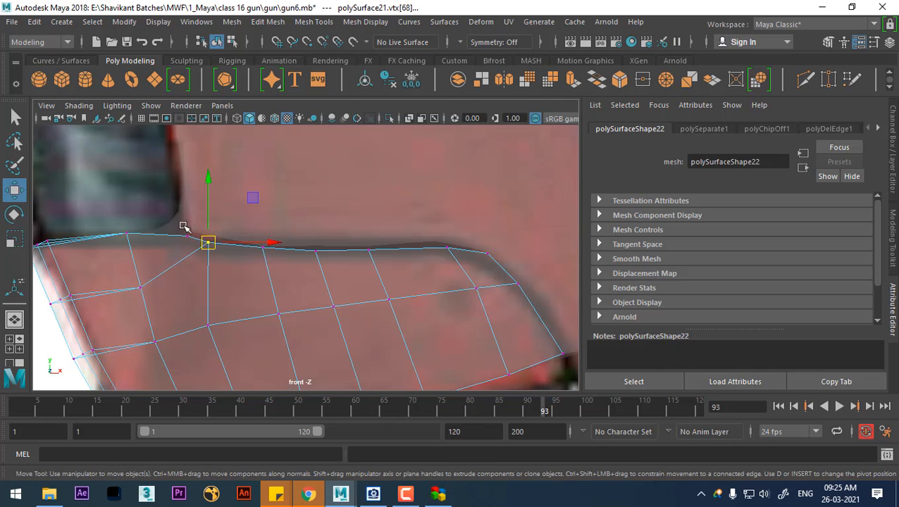
scroll(345, 260, "down", 2)
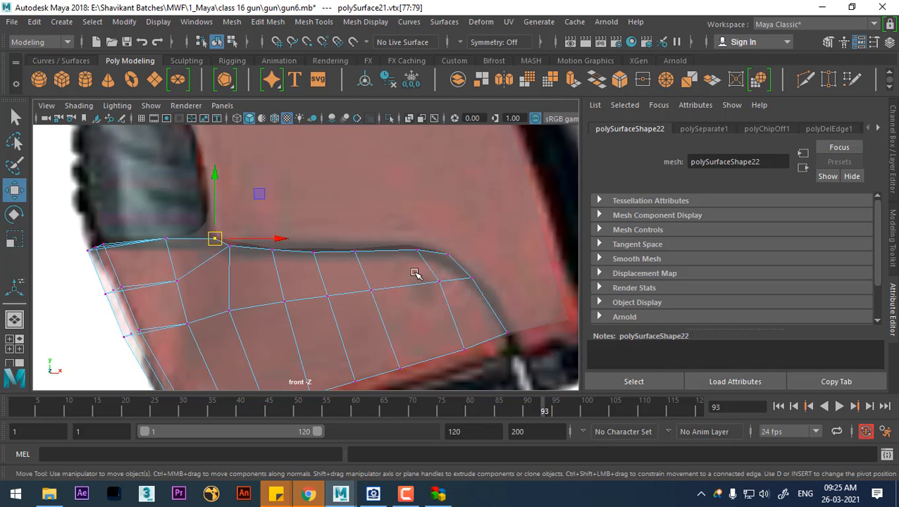
Return to object selection and isolate the lower grip piece as a shaded mesh in the perspective view
key("F8")
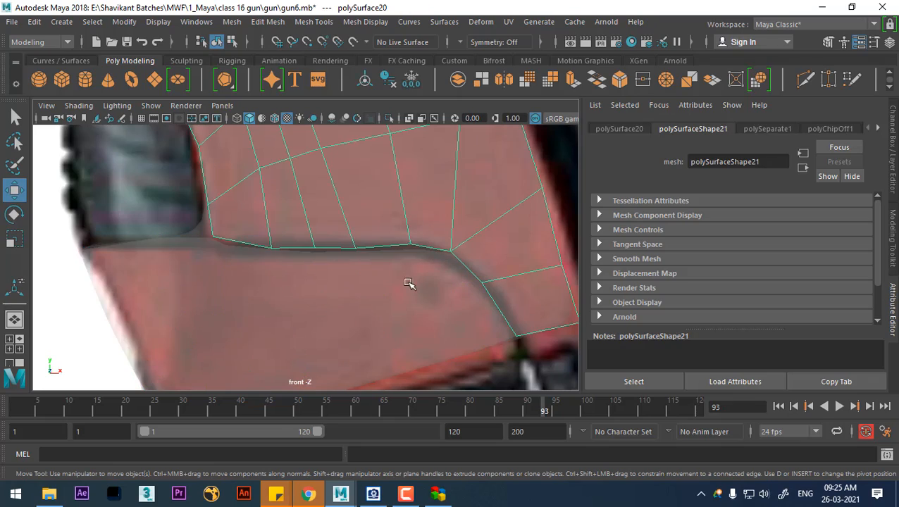
key("alt+h")
left_click_drag(424, 300, 352, 287, "alt")
key("5")
mouse_move(212, 384)
left_mouse_down("alt")
mouse_move(126, 375)
mouse_move(398, 285)
mouse_move(377, 257)
mouse_move(375, 265)
mouse_move(394, 256)
left_mouse_up("alt")
key("alt+h")
Select the lower grip piece's open border edges along the seam, leaving out the end edges, and bridge them
right_click_drag(395, 112, 393, 78)
left_click_drag(403, 296, 424, 256, "alt")
left_click(424, 255)
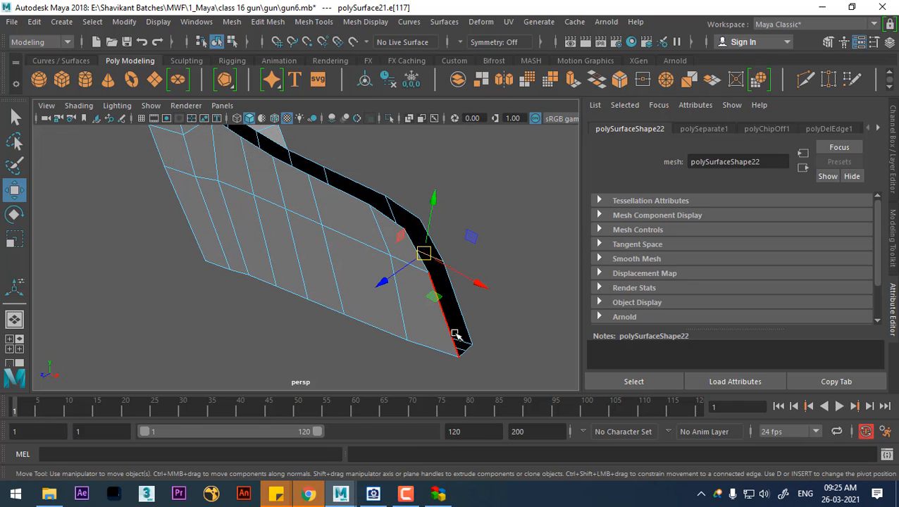
left_click_drag(455, 281, 371, 314, "alt")
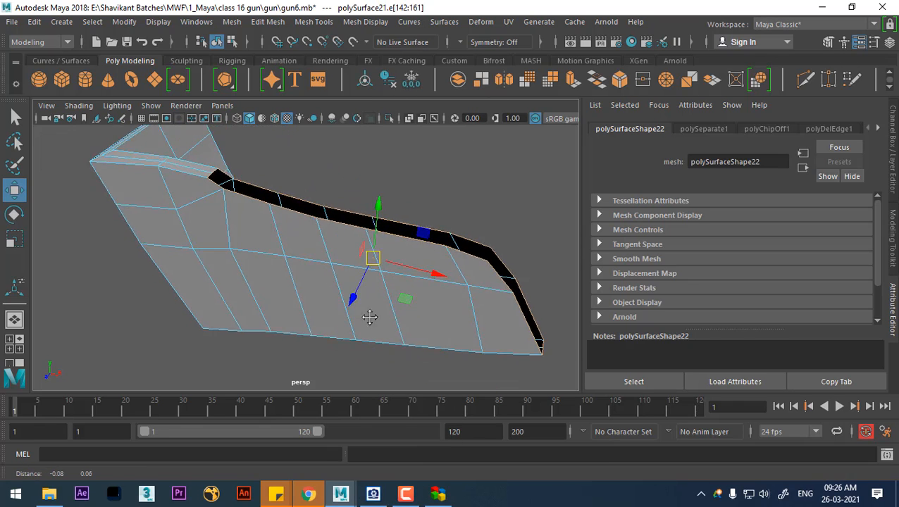
scroll(323, 287, "up", 5)
left_click_drag(323, 287, 279, 259, "alt")
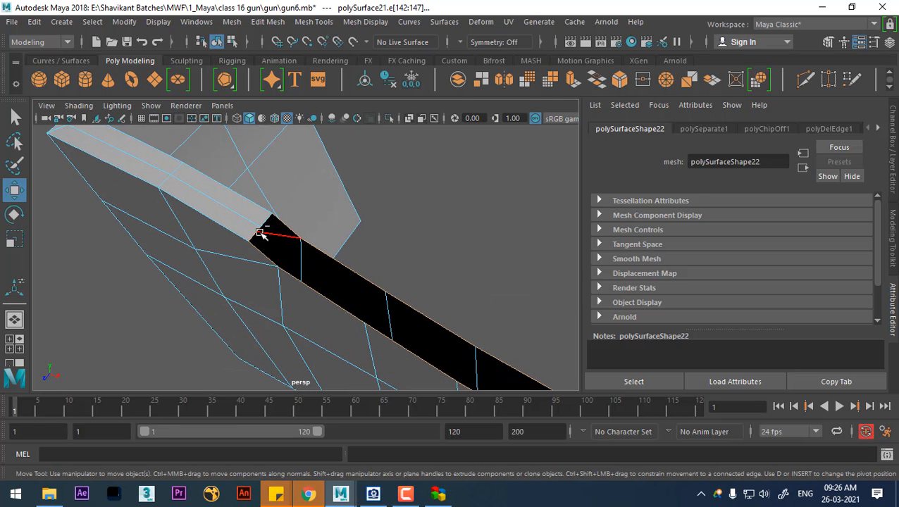
left_click_drag(366, 264, 428, 294, "alt")
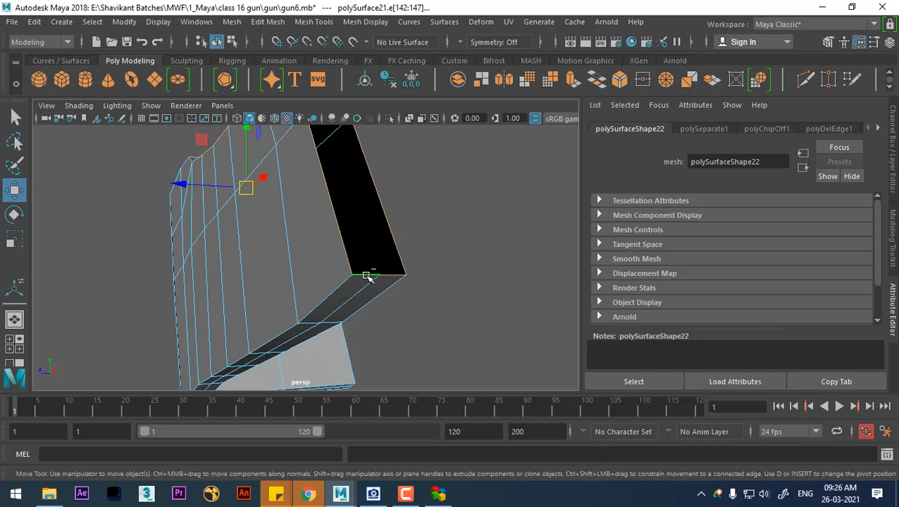
right_click_drag(471, 216, 470, 375, "shift")
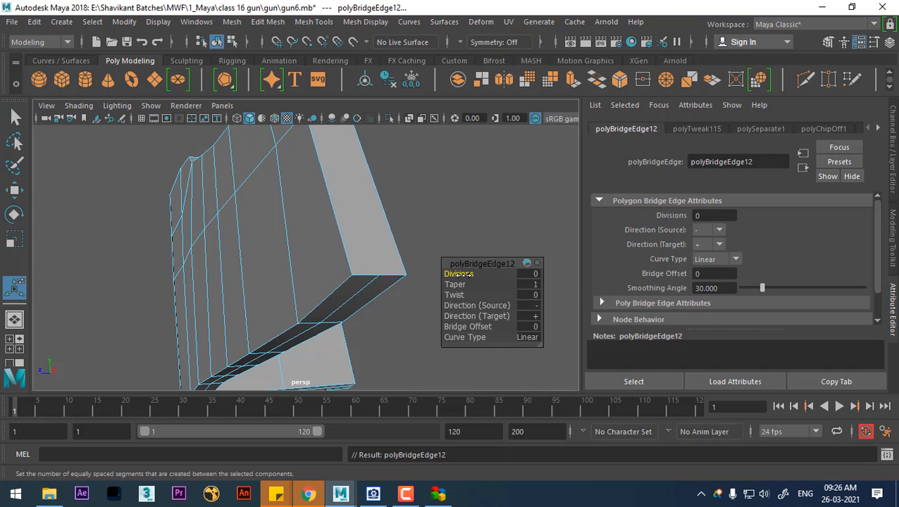
Merge the overlapping vertices at both ends of the lower grip piece's bridged seam strip
left_click_drag(355, 262, 497, 246, "alt")
key("F9")
key("q")
left_click_drag(555, 204, 489, 241)
right_click_drag(467, 250, 503, 126, "shift")
left_click_drag(361, 269, 296, 212, "alt")
left_click_drag(267, 176, 363, 246)
right_click_drag(362, 285, 434, 121, "shift")
Return to object selection, show the last hidden objects, and isolate the upper grip piece
right_click_drag(401, 220, 477, 159)
key("q")
left_click(444, 201)
left_click_drag(358, 271, 255, 297, "alt")
left_click(353, 325)
key("ctrl+shift+h")
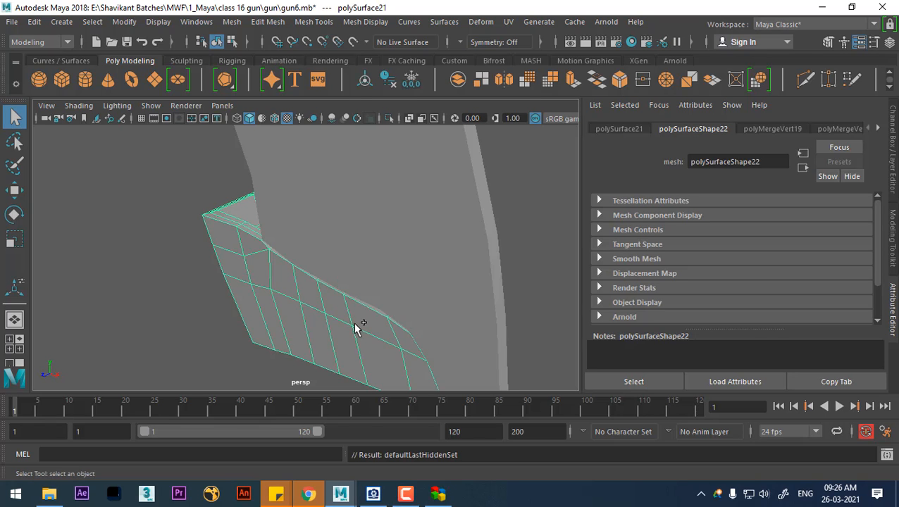
left_click(437, 270)
left_click_drag(440, 272, 508, 320, "alt")
key("alt+h")
Select the upper grip piece's open border edges along the seam, leaving out the end edges, and bridge them
left_click_drag(454, 337, 364, 221, "alt")
right_click_drag(364, 215, 355, 56)
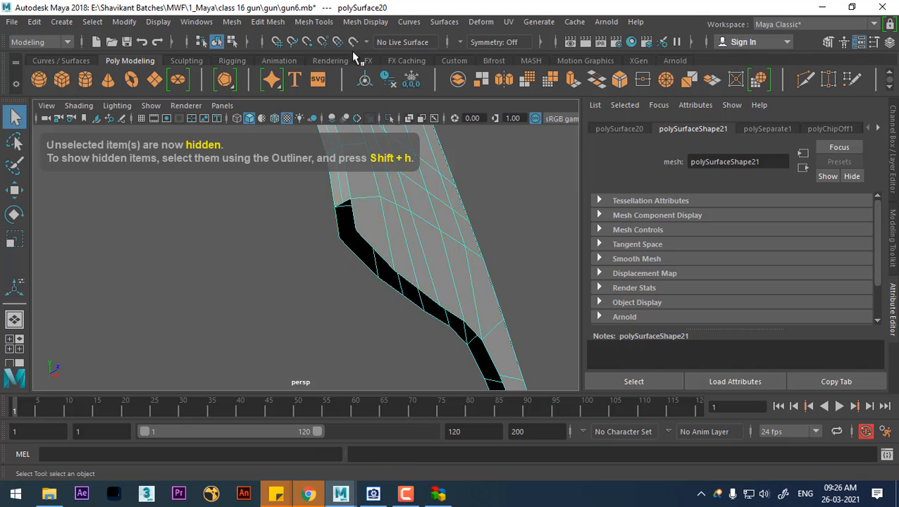
double_click(353, 220)
left_click_drag(370, 239, 424, 205, "alt")
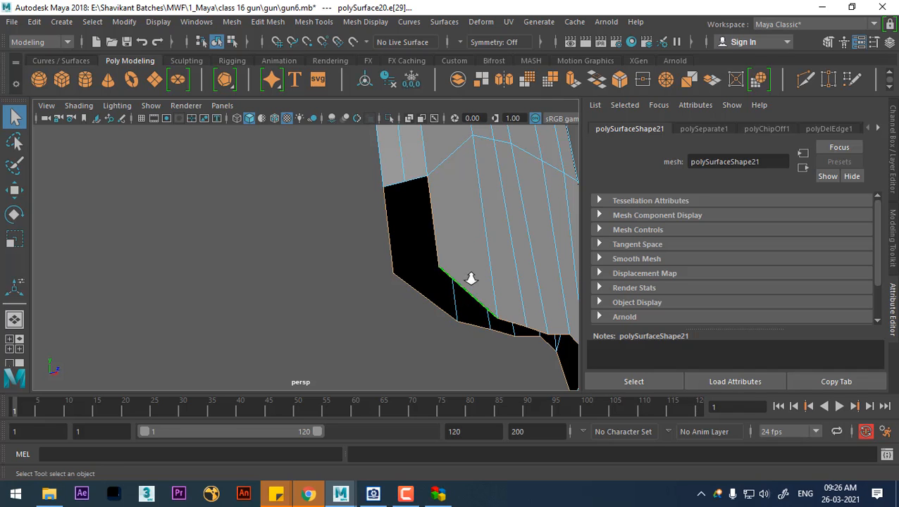
left_click_drag(471, 279, 412, 241, "alt")
right_click_drag(426, 201, 408, 356, "shift")
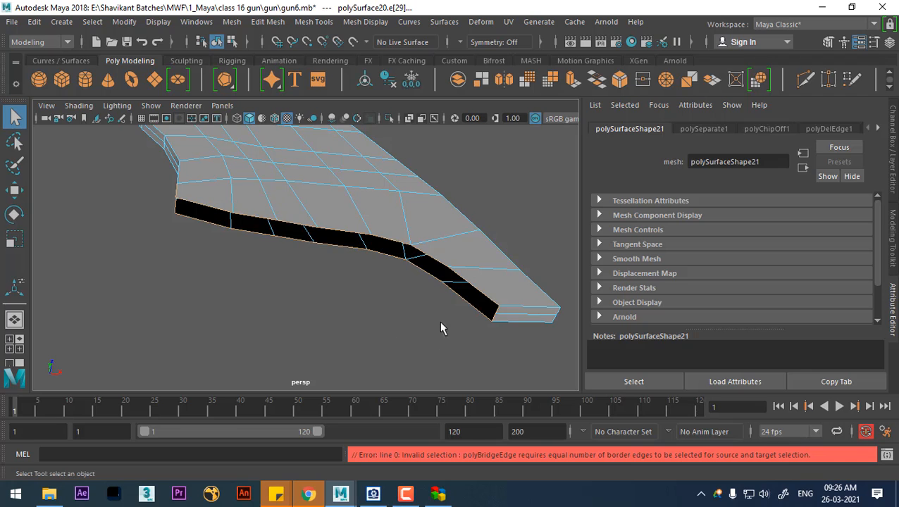
left_click_drag(441, 328, 315, 321, "alt")
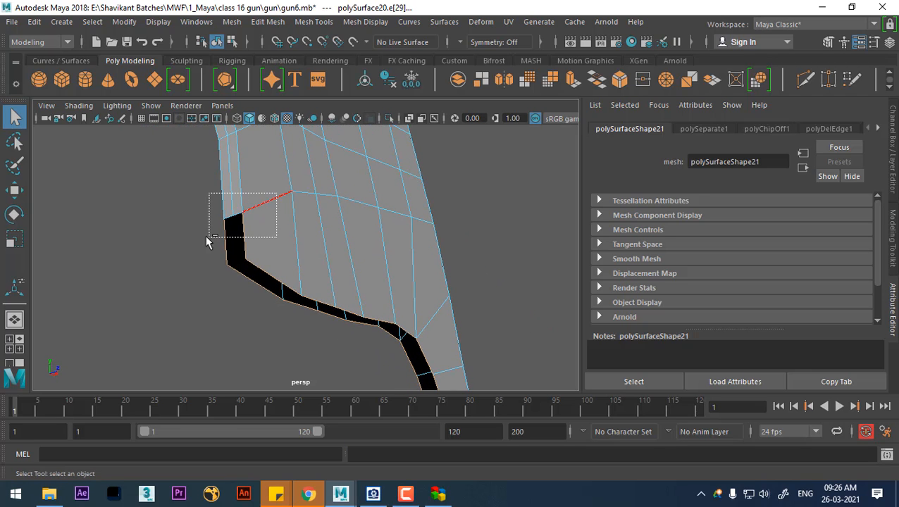
left_click_drag(451, 288, 352, 244, "alt")
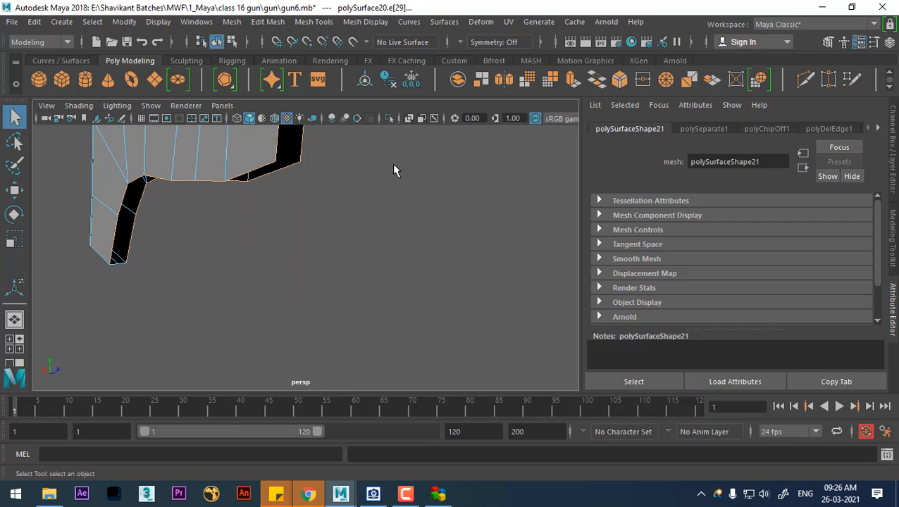
right_click_drag(394, 171, 396, 336, "shift")
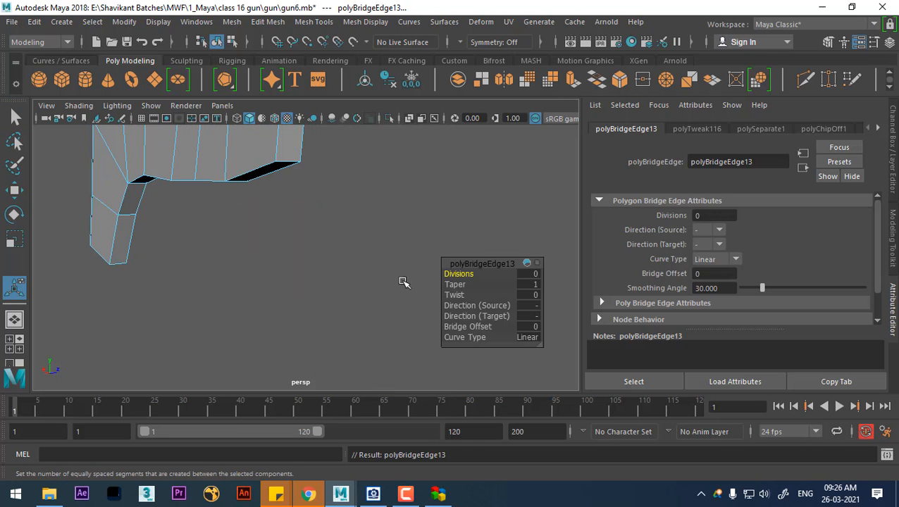
Merge the overlapping vertices at both ends of the upper grip piece's bridged seam strip
left_click_drag(331, 255, 279, 166, "alt")
right_click_drag(275, 114, 185, 101)
left_click_drag(368, 186, 245, 334)
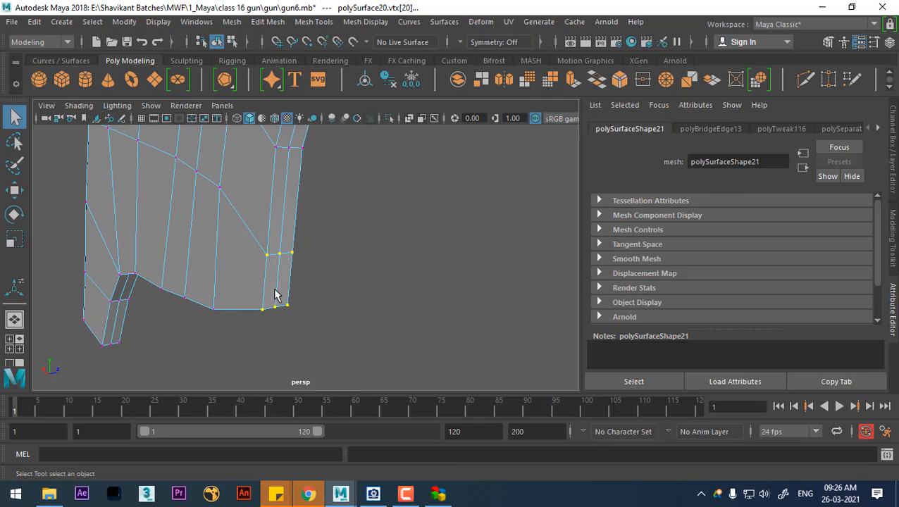
right_click_drag(291, 259, 374, 107, "shift")
left_click_drag(331, 284, 263, 315, "alt")
right_click_drag(263, 315, 352, 188, "shift")
Return to object selection, show the last hidden objects, and clear the selection
right_click_drag(334, 244, 451, 83)
scroll(287, 225, "down", 3)
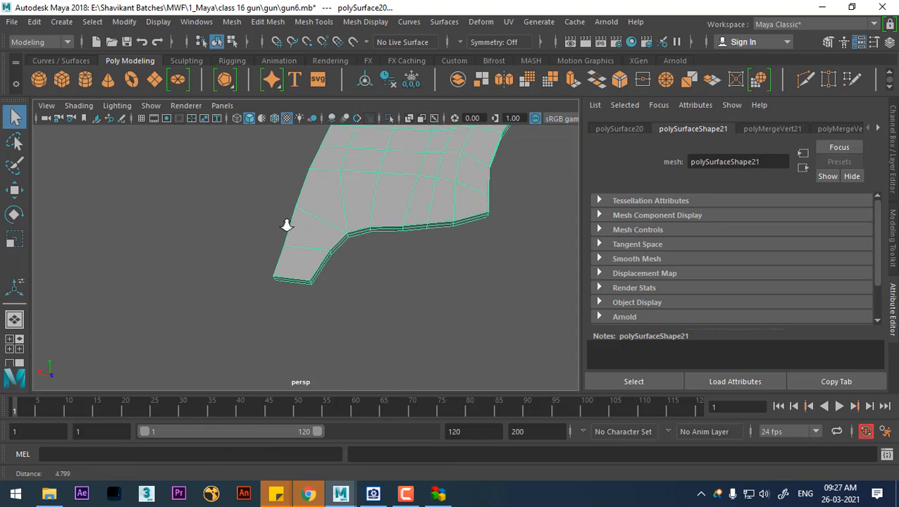
left_click_drag(286, 224, 298, 284, "alt")
key("ctrl+shift+h")
left_click(323, 269)
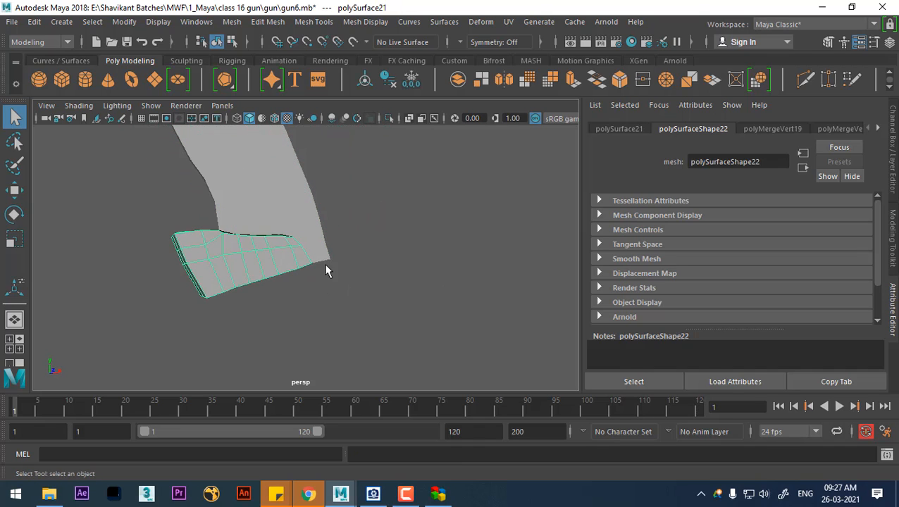
left_click(419, 283)
left_click_drag(367, 337, 374, 316, "alt")
key("ctrl+shift+h")
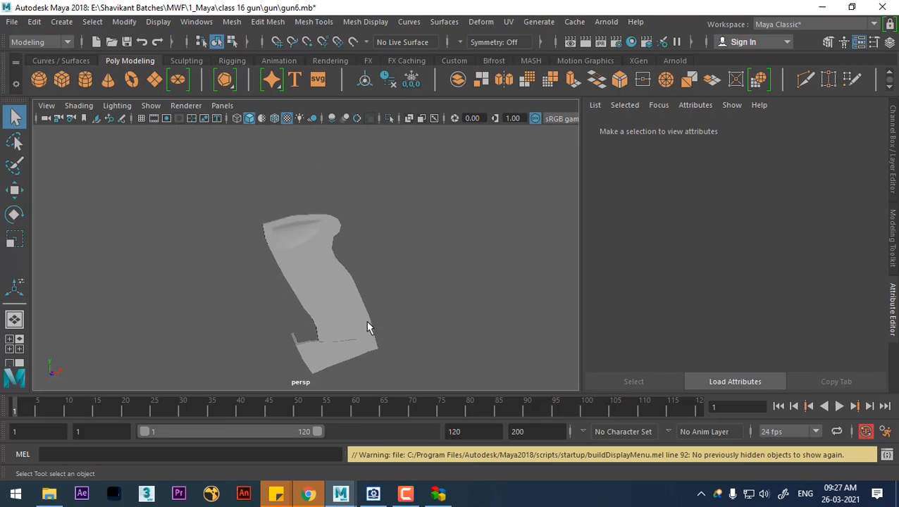
Show all hidden objects in the scene
left_click(192, 21)
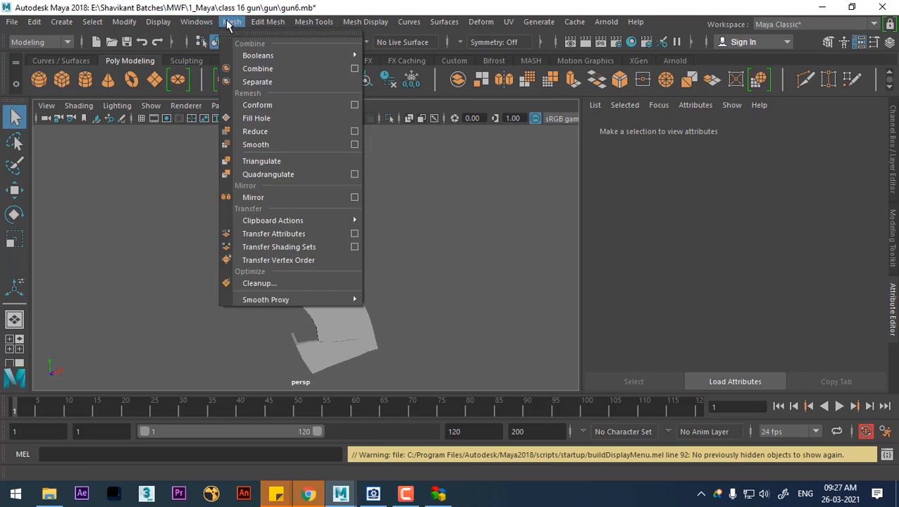
mouse_move(158, 22)
mouse_move(211, 105)
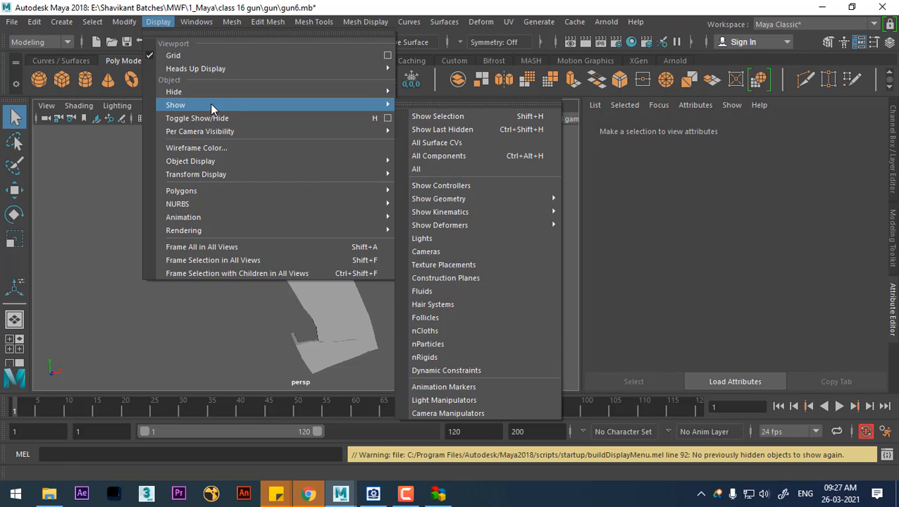
left_click(450, 171)
right_click_drag(449, 299, 422, 299, "alt")
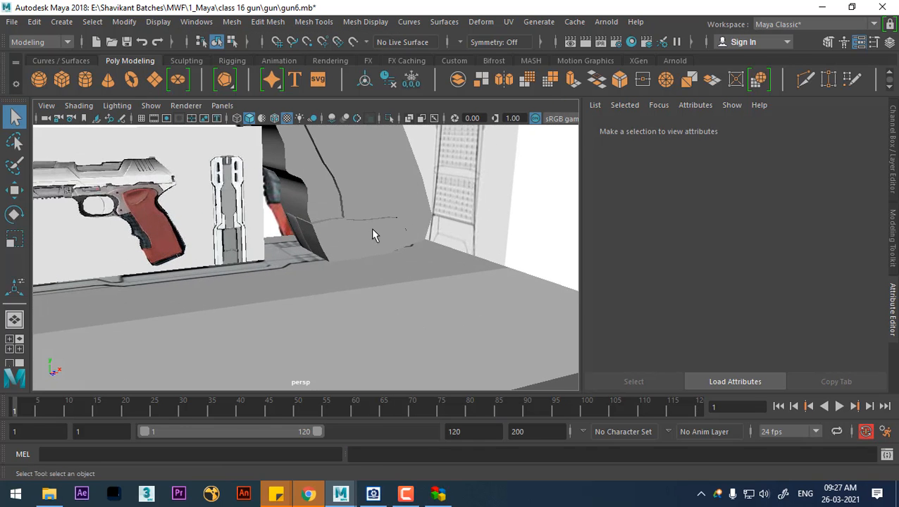
left_click(372, 218)
left_click_drag(378, 264, 350, 259, "alt")
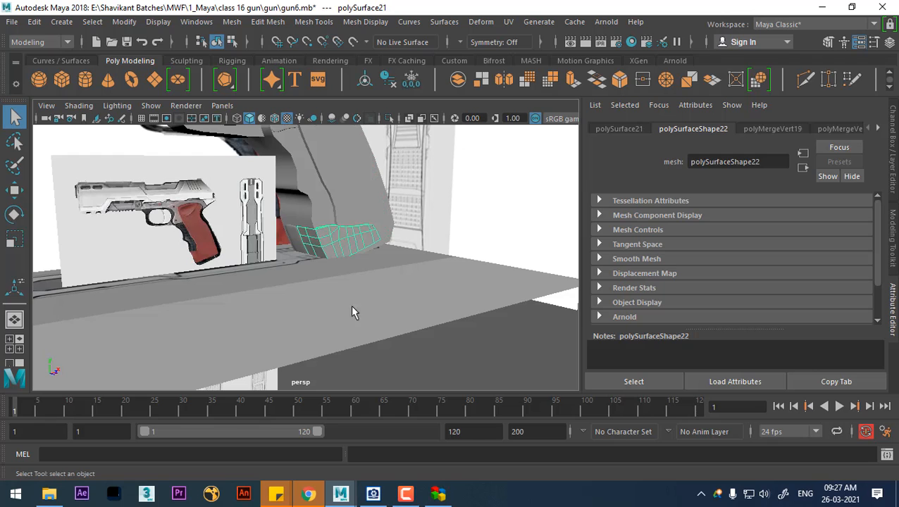
mouse_move(352, 313)
left_mouse_down("alt")
mouse_move(332, 260)
mouse_move(296, 249)
mouse_move(223, 277)
mouse_move(363, 275)
left_mouse_up("alt")
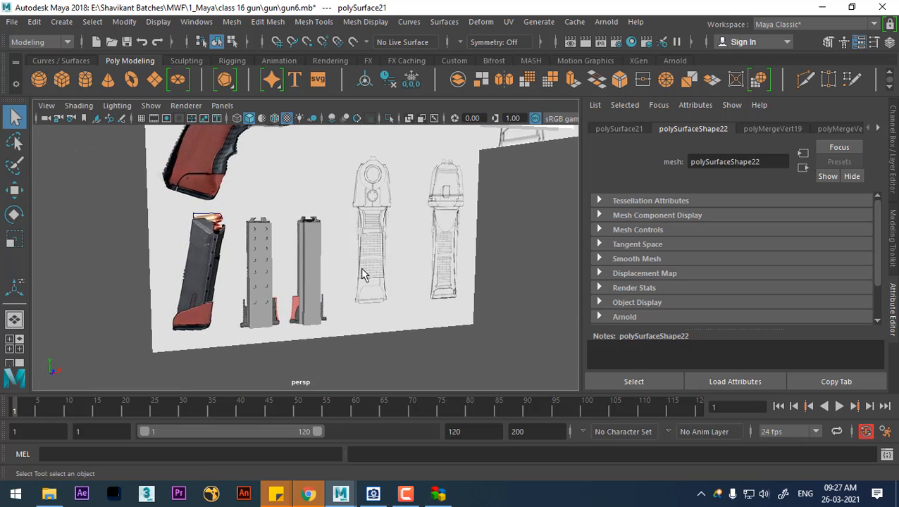
Select the complete front-facing magazine model over the reference sheet and isolate it by hiding all unselected objects
right_click_drag(335, 243, 362, 262, "alt")
left_click_drag(311, 341, 310, 380)
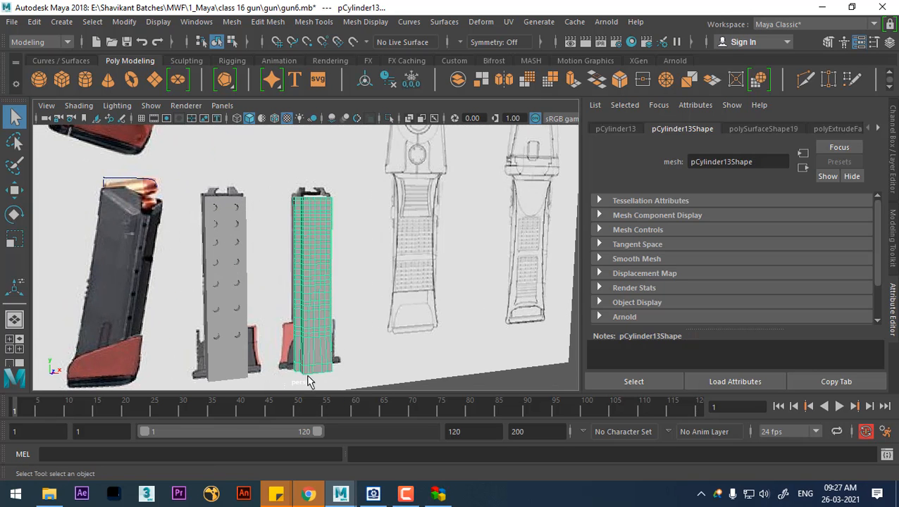
right_click_drag(349, 337, 332, 266, "alt")
mouse_move(331, 266)
left_mouse_down("alt")
mouse_move(312, 274)
mouse_move(363, 322)
mouse_move(363, 283)
mouse_move(329, 251)
left_mouse_up("alt")
right_click_drag(329, 251, 379, 290, "alt")
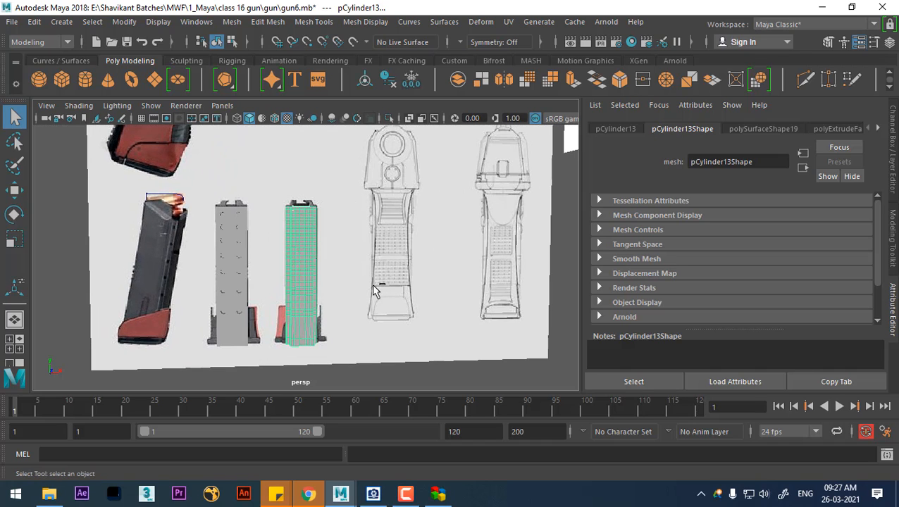
key("w")
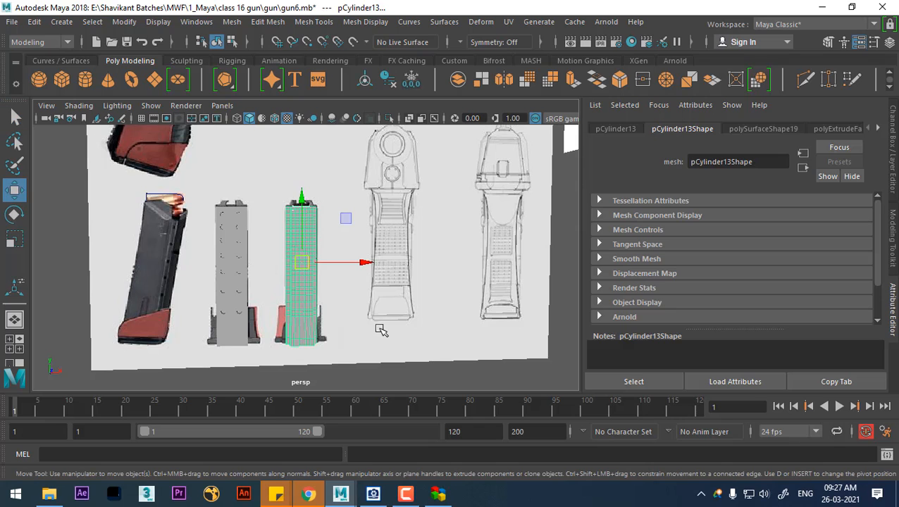
key("ctrl+h")
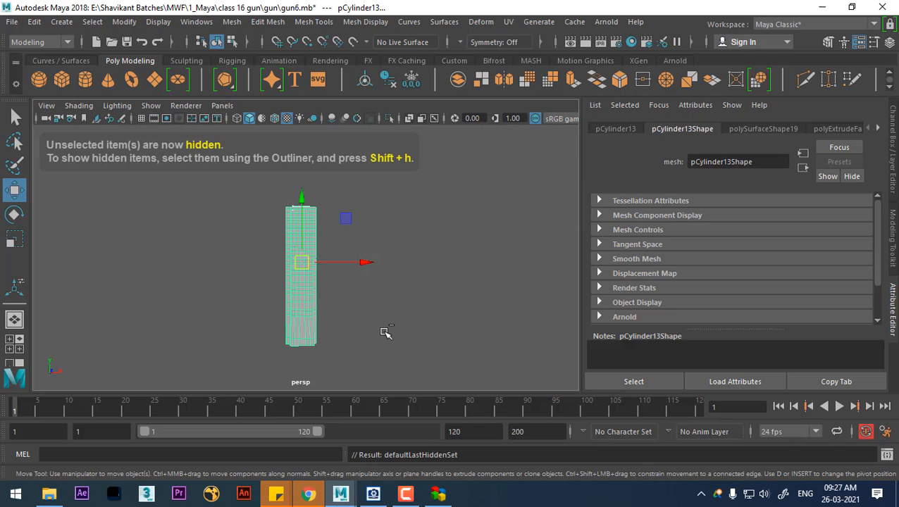
Group the isolated magazine parts and select the whole group
key("ctrl+g")
left_click(382, 313)
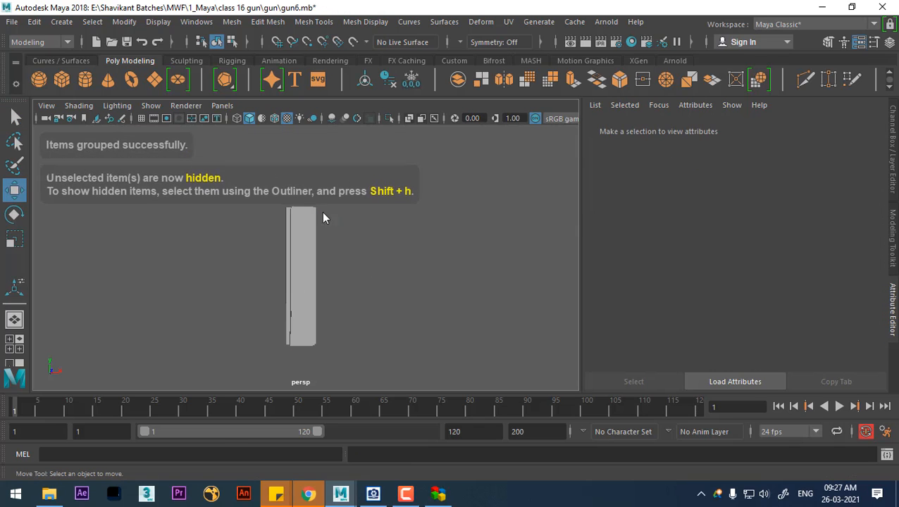
left_click(308, 317)
left_click_drag(329, 280, 377, 358, "alt")
key("Right")
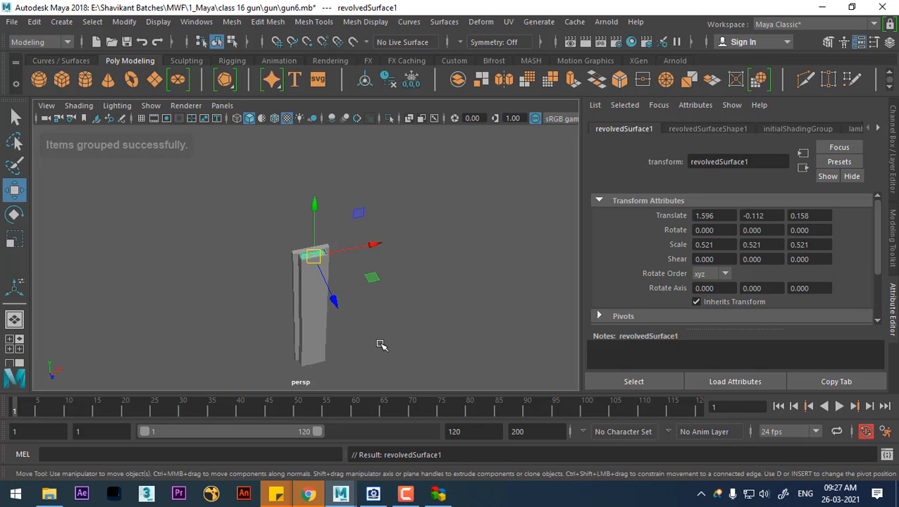
key("ctrl+g")
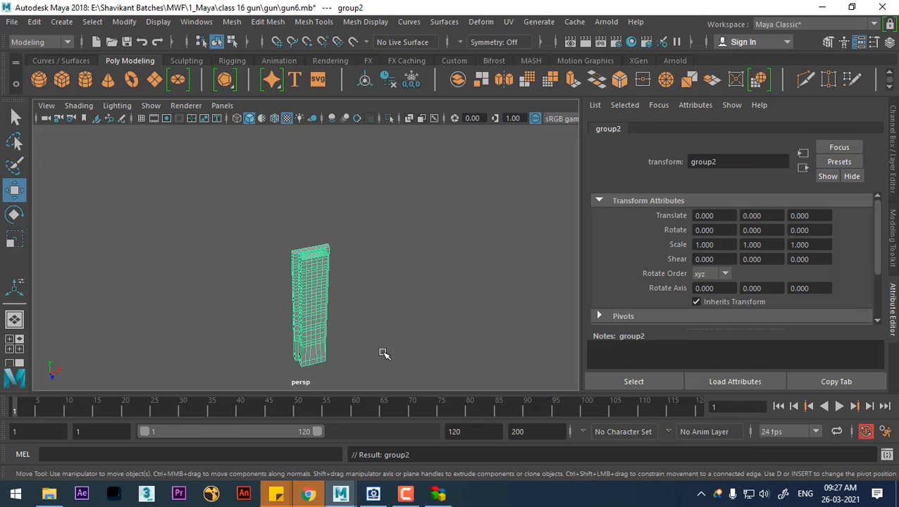
Center the magazine group's pivot on its geometry
left_click(153, 22)
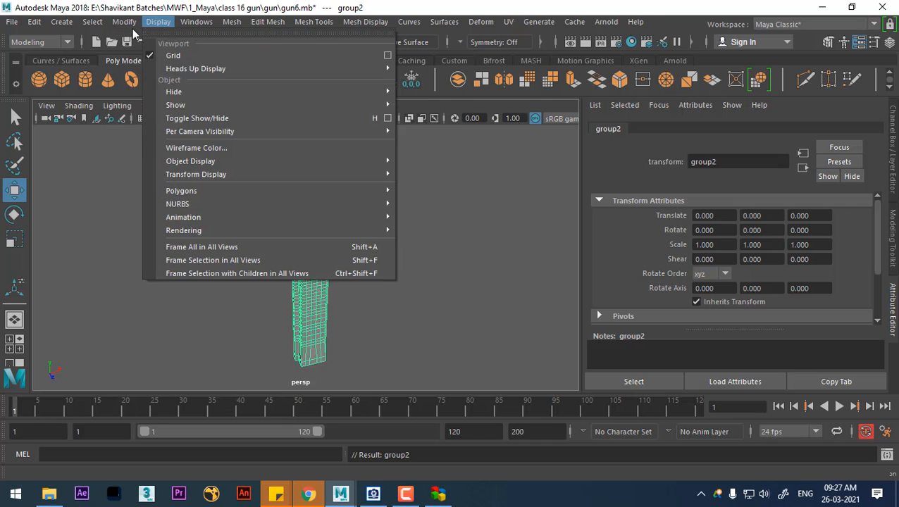
left_click(163, 120)
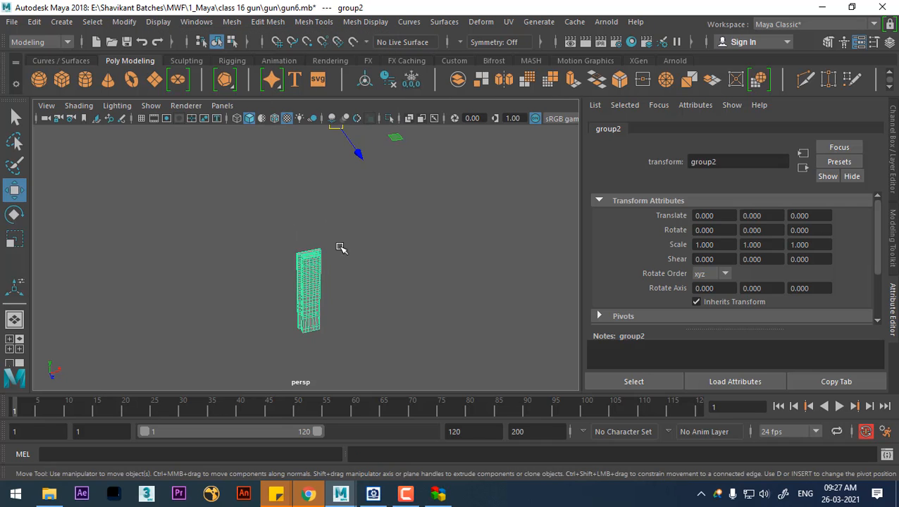
mouse_move(340, 248)
left_mouse_down("alt")
mouse_move(355, 245)
mouse_move(354, 252)
left_mouse_up("alt")
left_click(127, 23)
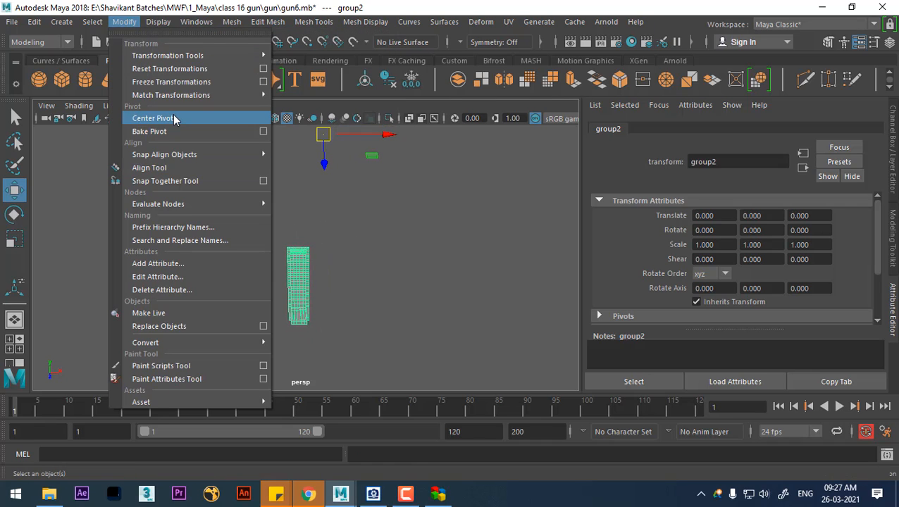
left_click(175, 119)
scroll(361, 317, "up", 2)
left_click_drag(361, 317, 393, 288, "alt")
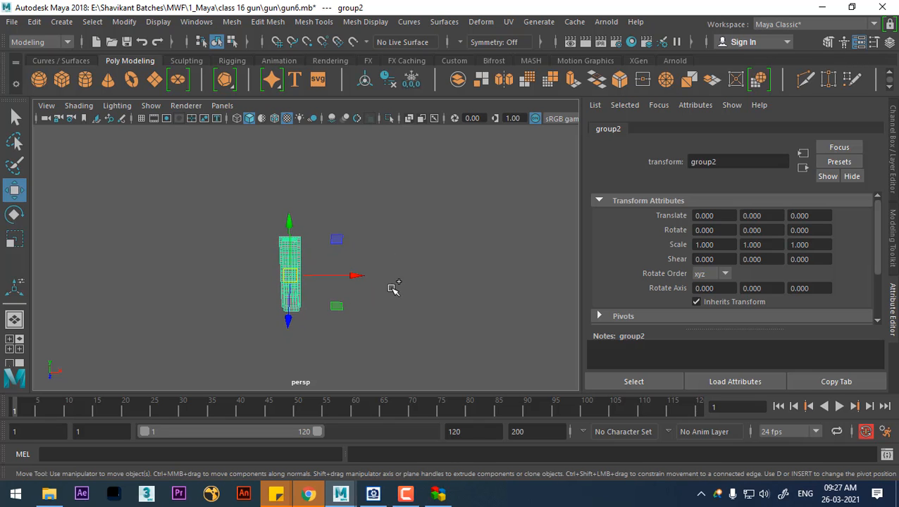
Show the hidden gun and reference objects again and switch to the front view
key("ctrl+h")
right_click_drag(430, 318, 369, 224, "alt")
left_click_drag(369, 225, 388, 276, "alt")
key("space")
right_click_drag(388, 275, 289, 310, "alt")
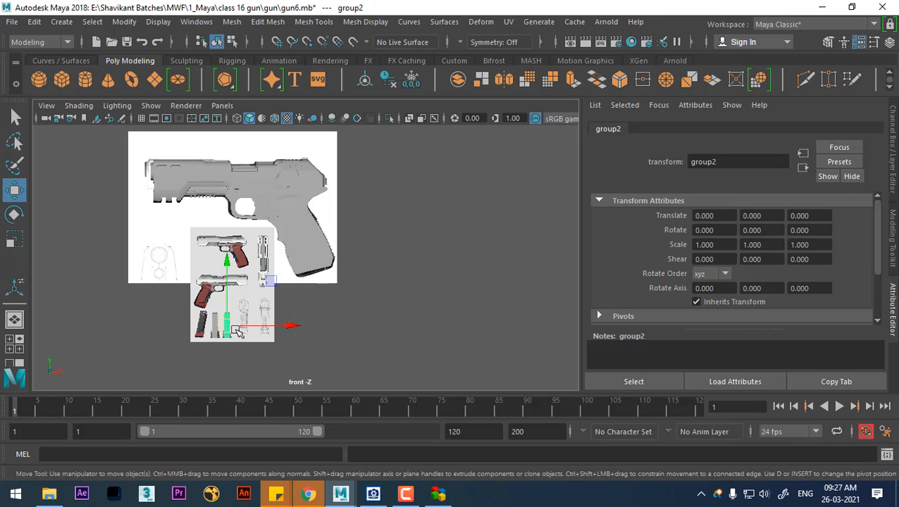
Move the magazine group off the reference sheet into the empty space behind the gun, to about X 9.667, Y 7.440
left_click_drag(232, 327, 376, 220)
right_click_drag(381, 224, 474, 340, "alt")
middle_click_drag(437, 209, 439, 269, "alt")
right_click_drag(440, 269, 427, 297, "alt")
middle_click_drag(427, 296, 243, 293, "alt")
right_click_drag(243, 294, 431, 305, "alt")
Move the magazine group's pivot to its lower end and scale the group uniformly to about 2.86
key("d")
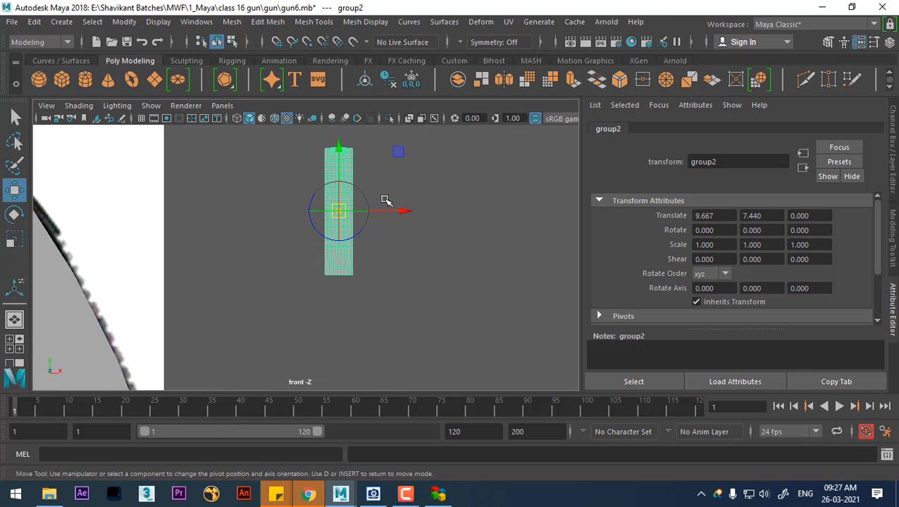
left_click_drag(341, 151, 344, 226)
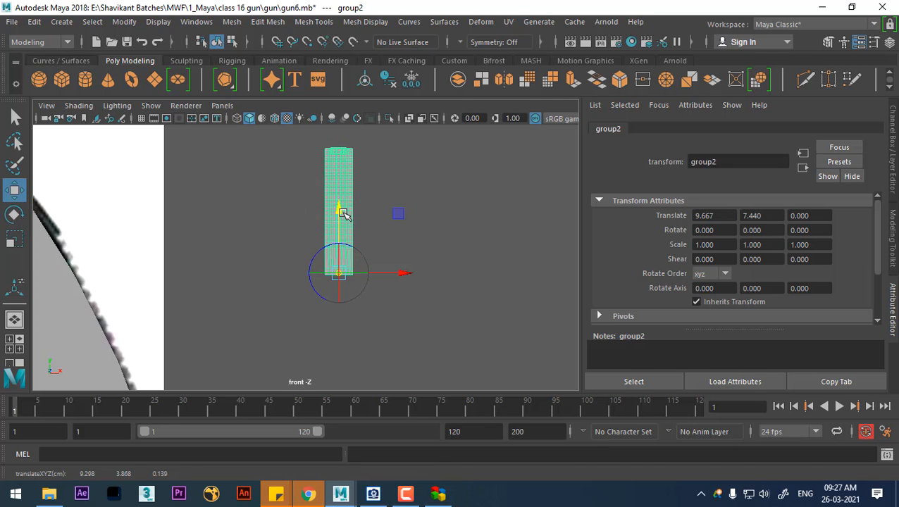
key("d")
key("r")
left_click_drag(339, 273, 557, 211)
right_click_drag(387, 348, 313, 233, "alt")
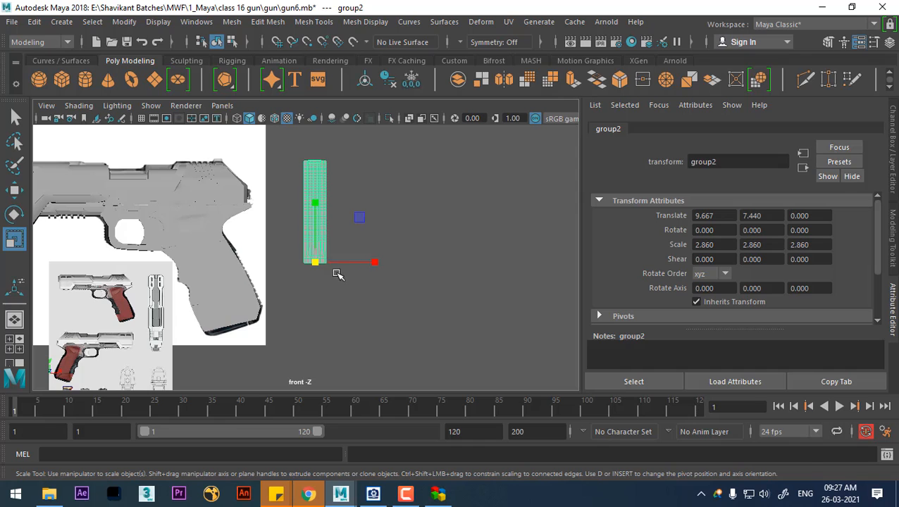
Move the magazine group over the gun's grip, to about X 5.755, Y 4.581, and set the current frame to 84
key("w")
left_click_drag(316, 263, 229, 326)
right_click_drag(264, 324, 299, 315, "alt")
middle_click_drag(299, 315, 408, 315, "alt")
left_click_drag(224, 407, 492, 403)
Scale the magazine group uniformly to about 3.62, then widen it along X to about 5.27 to suit the grip
key("r")
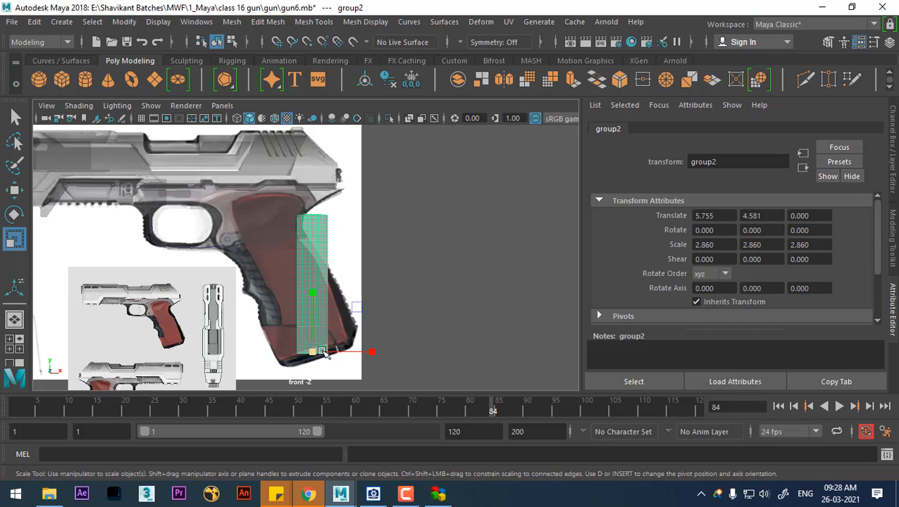
left_click_drag(324, 352, 375, 337)
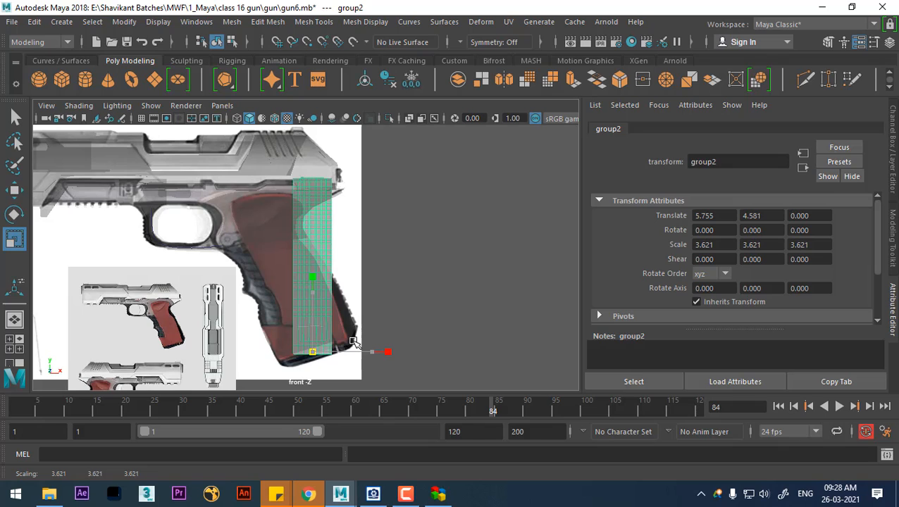
right_click_drag(301, 291, 318, 310, "alt")
middle_click_drag(318, 310, 332, 318, "alt")
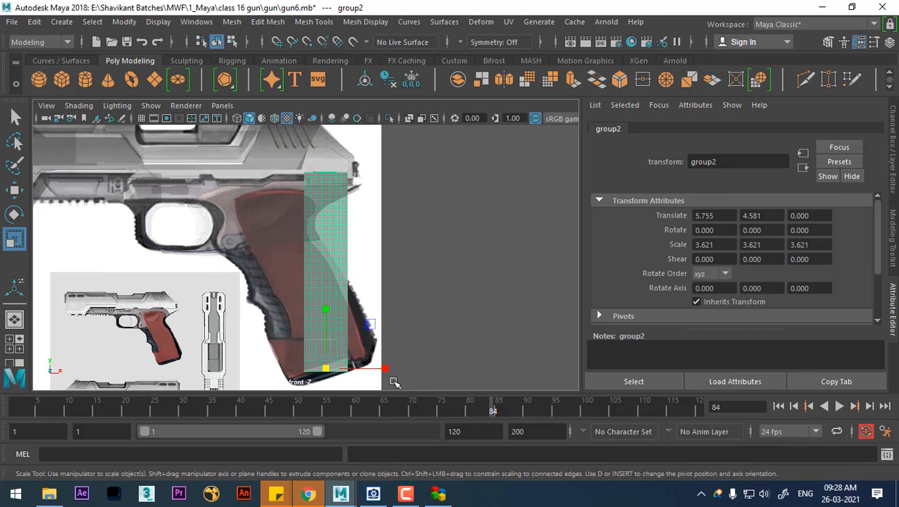
left_click_drag(384, 371, 390, 372)
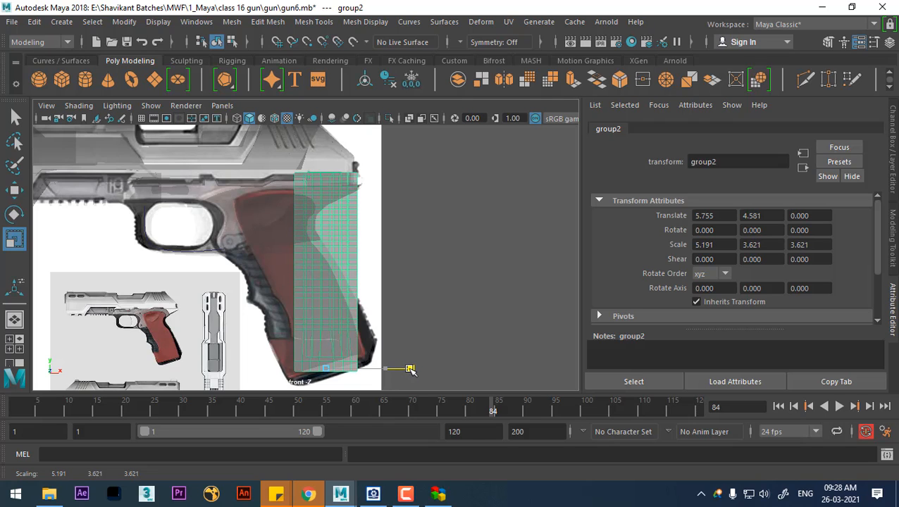
middle_click_drag(333, 321, 351, 290, "alt")
right_click_drag(353, 309, 362, 326, "alt")
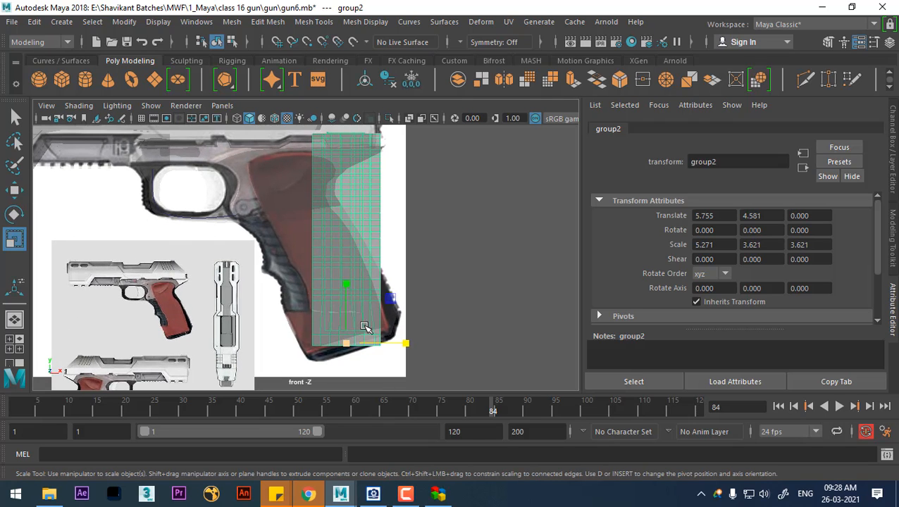
Rotate the magazine group about 24.3 degrees around Z to follow the slant of the gun's grip
key("e")
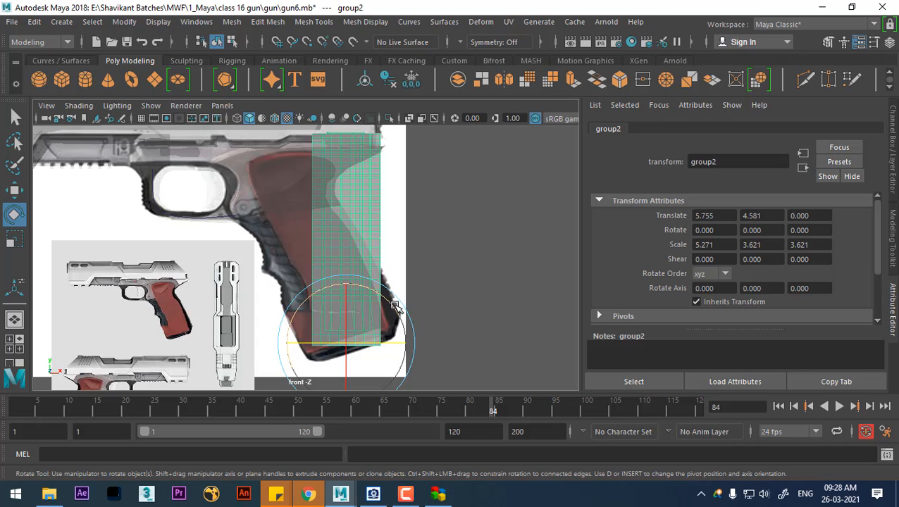
left_click_drag(393, 311, 371, 293)
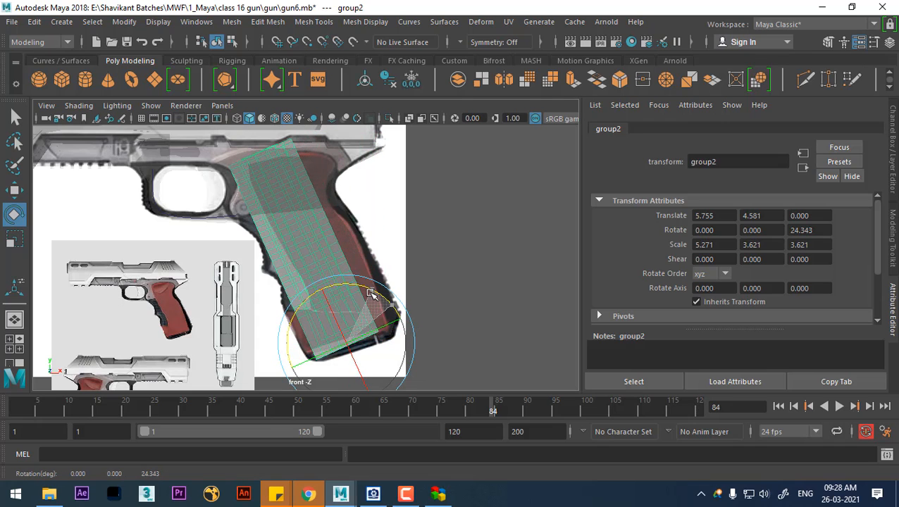
key("w")
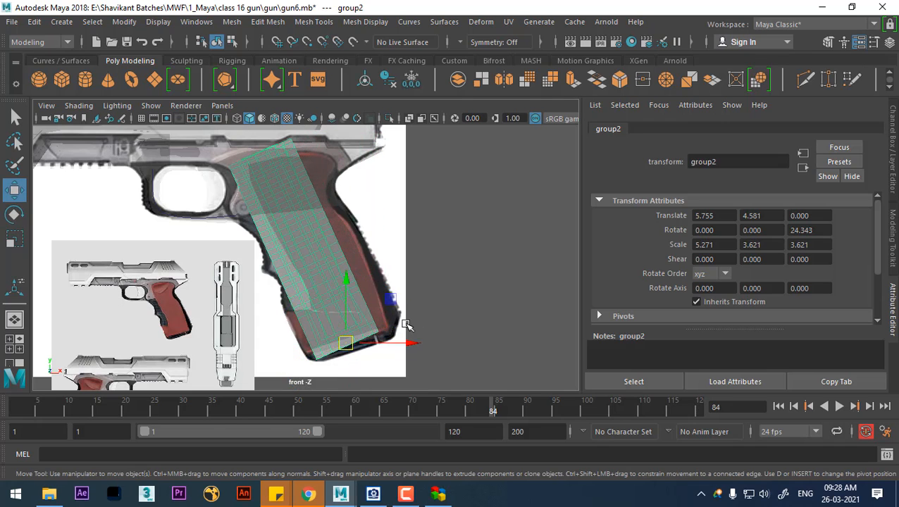
Set the current frame to 1 and check the magazine's placement against the whole gun in the perspective view
key("space")
key("space")
left_click_drag(416, 207, 459, 311, "alt")
middle_click_drag(459, 310, 451, 331, "alt")
right_click_drag(451, 331, 461, 366, "alt")
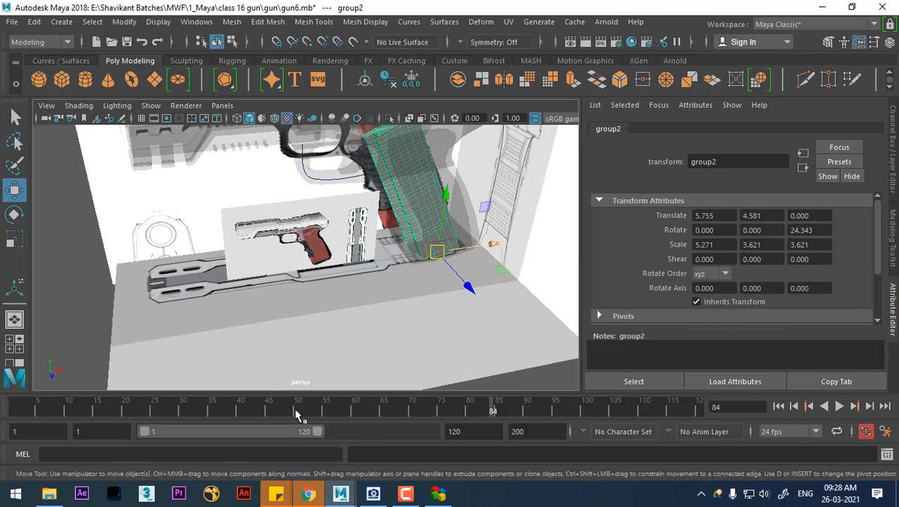
left_click_drag(295, 403, 13, 396)
mouse_move(454, 293)
left_mouse_down("alt")
mouse_move(481, 217)
mouse_move(391, 199)
mouse_move(382, 253)
mouse_move(396, 241)
mouse_move(448, 286)
left_mouse_up("alt")
middle_click_drag(449, 286, 451, 301, "alt")
right_click_drag(451, 302, 471, 308, "alt")
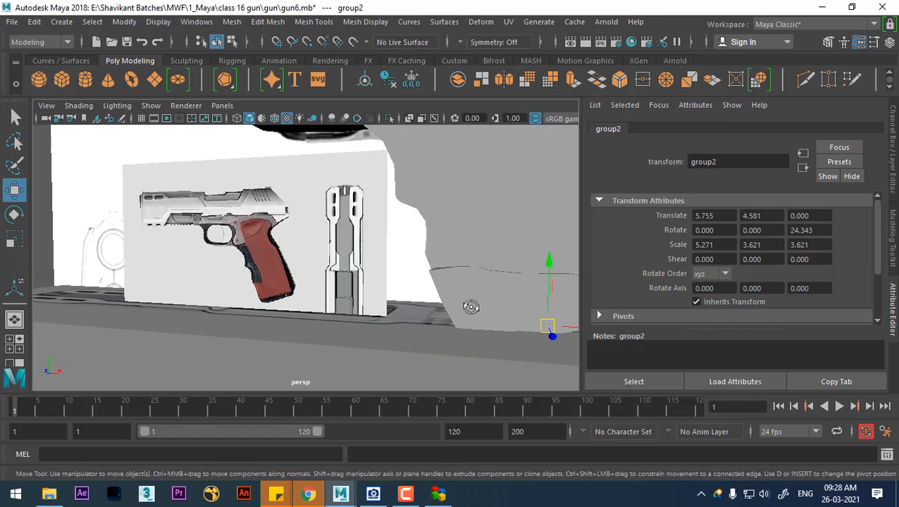
left_click_drag(472, 308, 535, 317, "alt")
middle_click_drag(536, 317, 433, 293, "alt")
right_click_drag(434, 293, 448, 304, "alt")
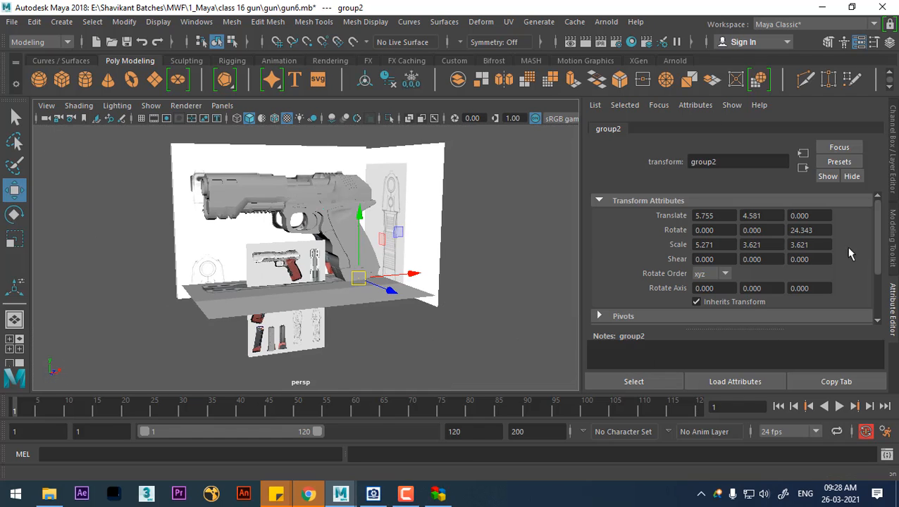
Hide layer1 with the reference planes, and hide the remaining reference image plane in front of the gun
left_click(890, 43)
left_click(698, 346)
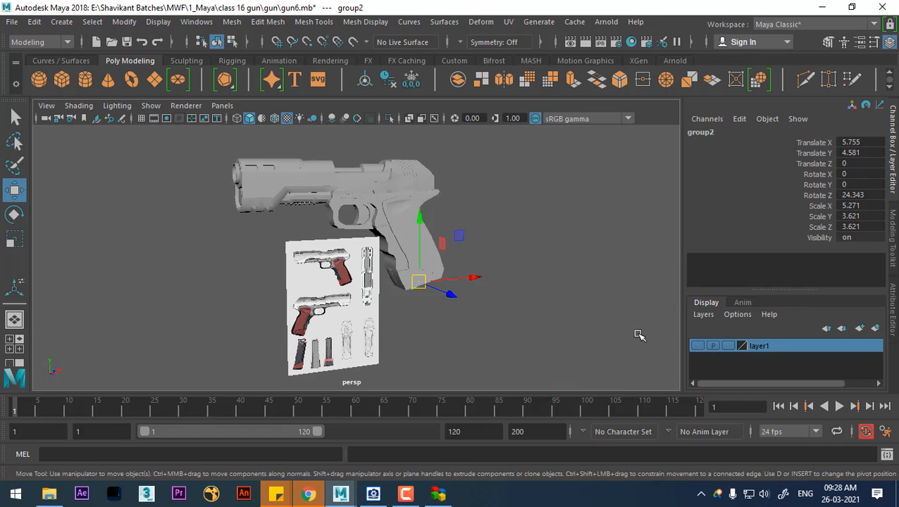
left_click(374, 292)
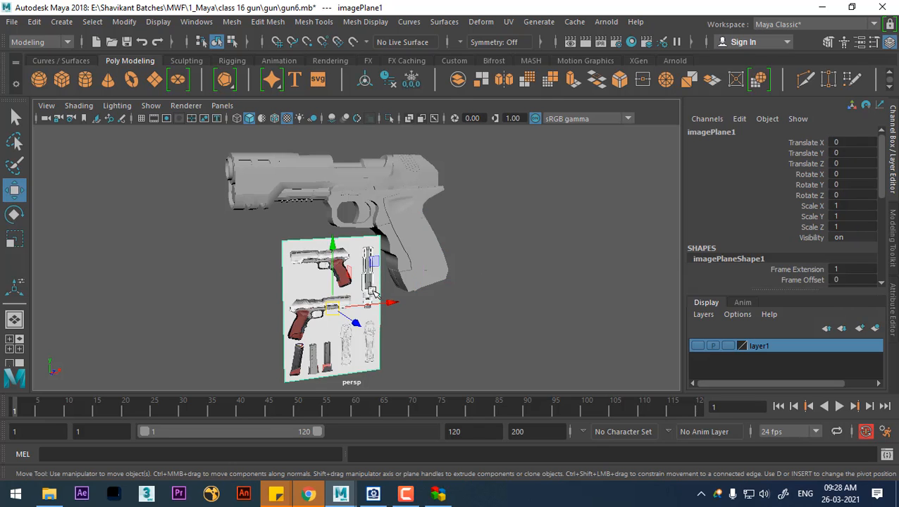
key("h")
Select the whole magazine group at the grip's base and display the model in wireframe in the front view
middle_click_drag(364, 307, 362, 233, "alt")
scroll(451, 247, "up", 5)
left_click_drag(506, 253, 454, 262, "alt")
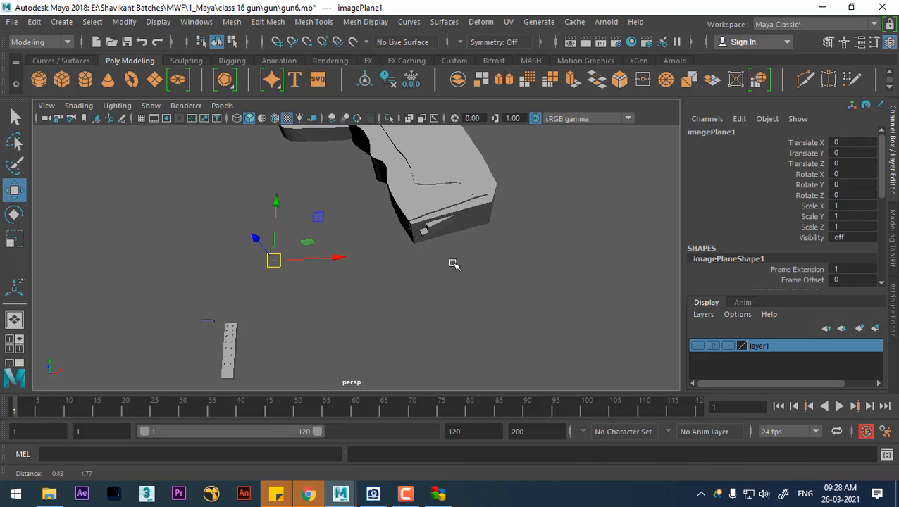
scroll(454, 247, "up", 2)
left_click(449, 222)
key("Up")
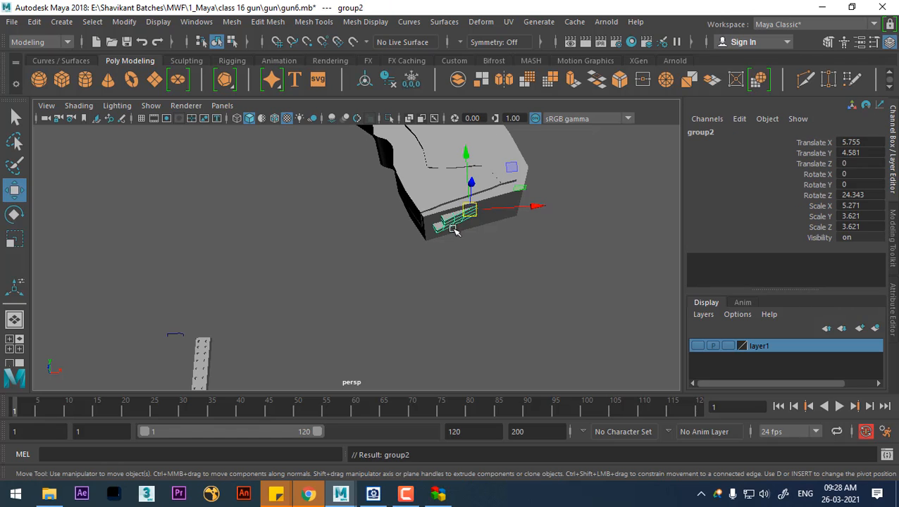
key("space")
left_click_drag(477, 246, 483, 290)
scroll(452, 377, "up", 2)
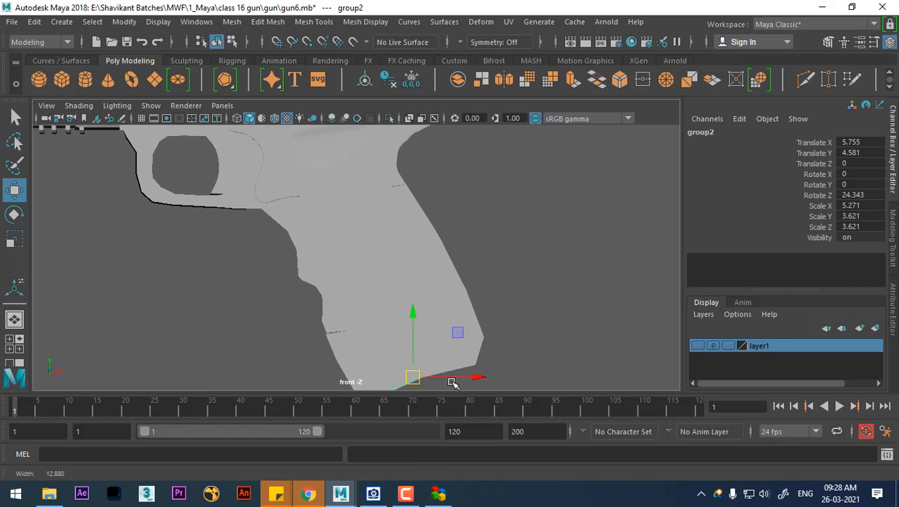
key("4")
scroll(452, 362, "down", 3)
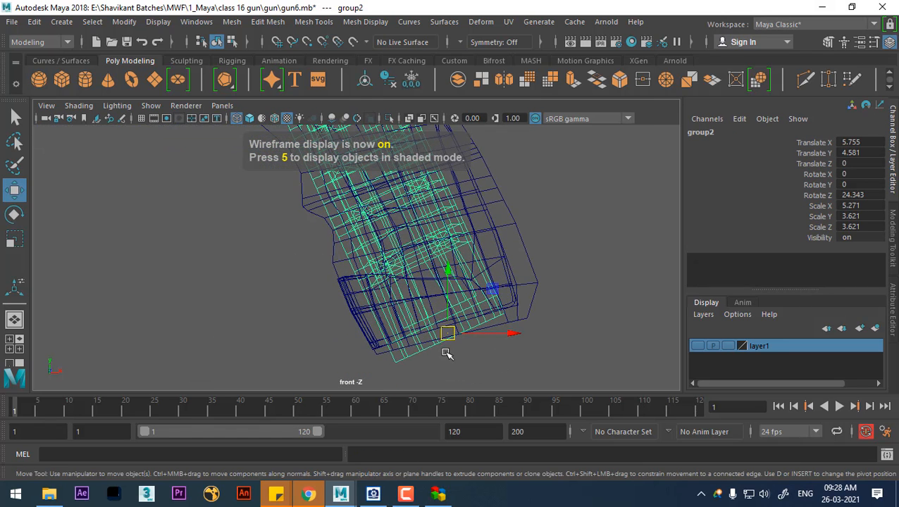
Move the magazine group to about X 5.682, Y 4.743 and set its Z rotation to about 17.85 degrees
scroll(460, 351, "up", 2)
middle_click_drag(473, 374, 471, 315, "alt")
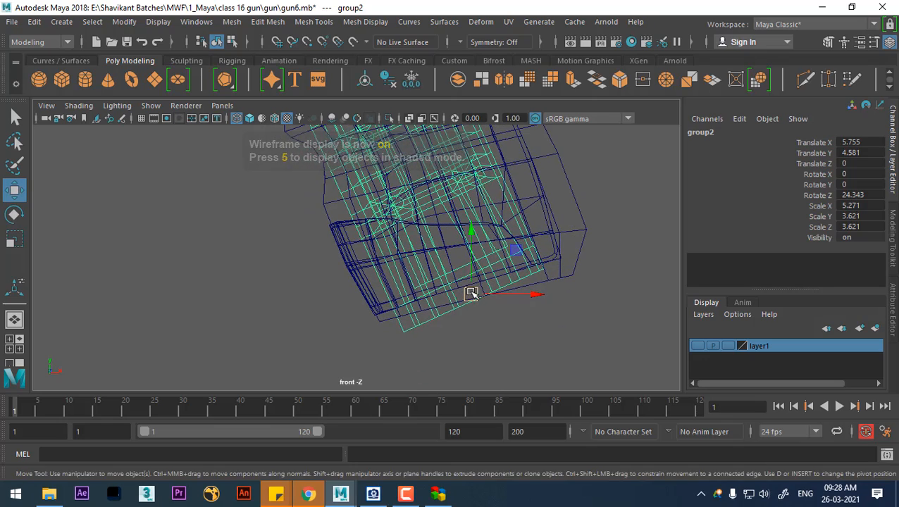
left_click_drag(471, 293, 465, 281)
key("e")
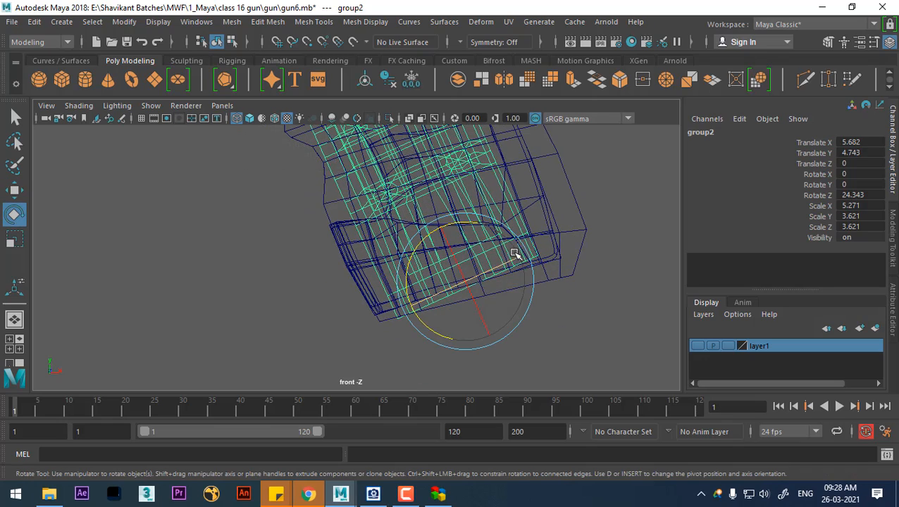
left_click_drag(487, 229, 482, 227)
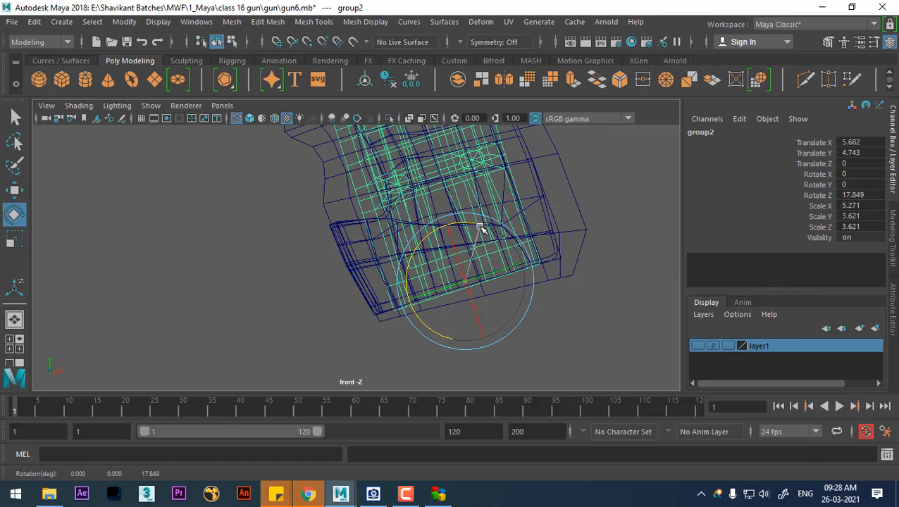
Scale the magazine group down proportionally to about 4.63 in X and 3.18 in Y and Z, keeping it inside the grip
key("w")
scroll(482, 296, "down", 3)
middle_click_drag(492, 297, 498, 255, "alt")
scroll(486, 323, "up", 1)
key("r")
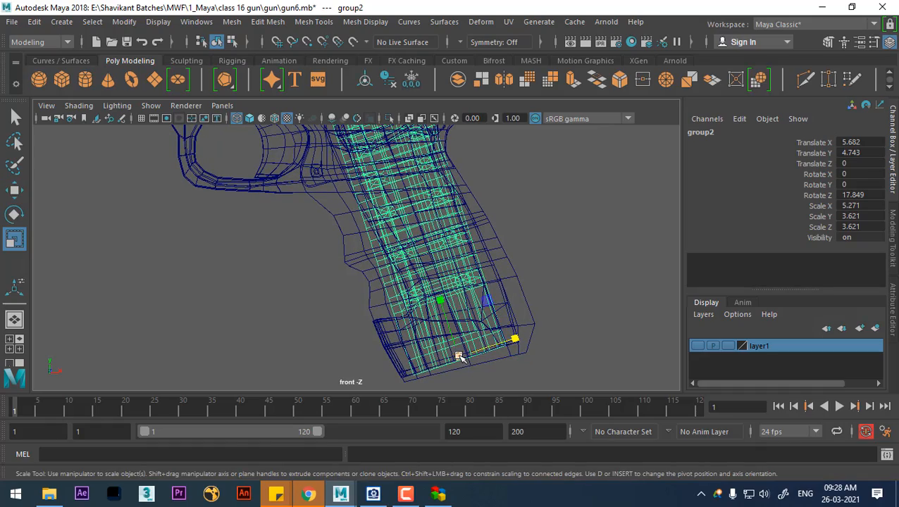
left_click_drag(459, 357, 426, 356)
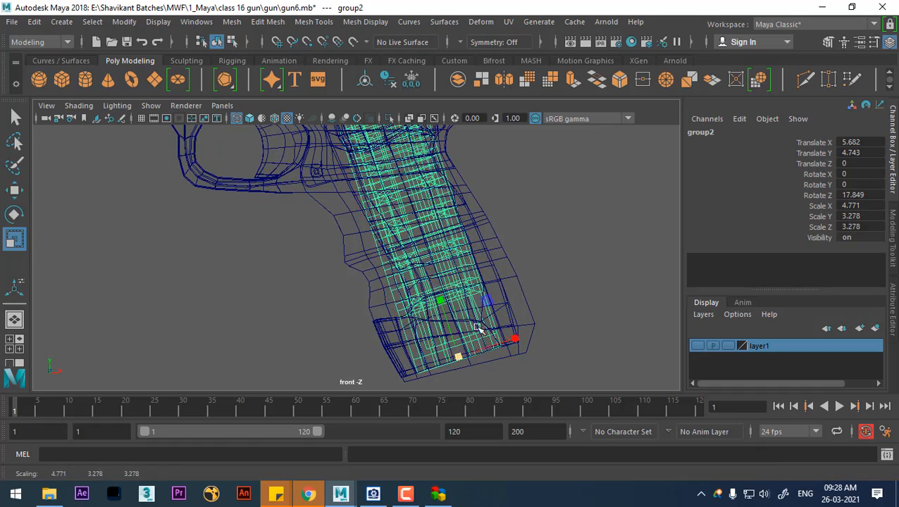
scroll(478, 329, "down", 2)
left_click_drag(429, 330, 427, 330)
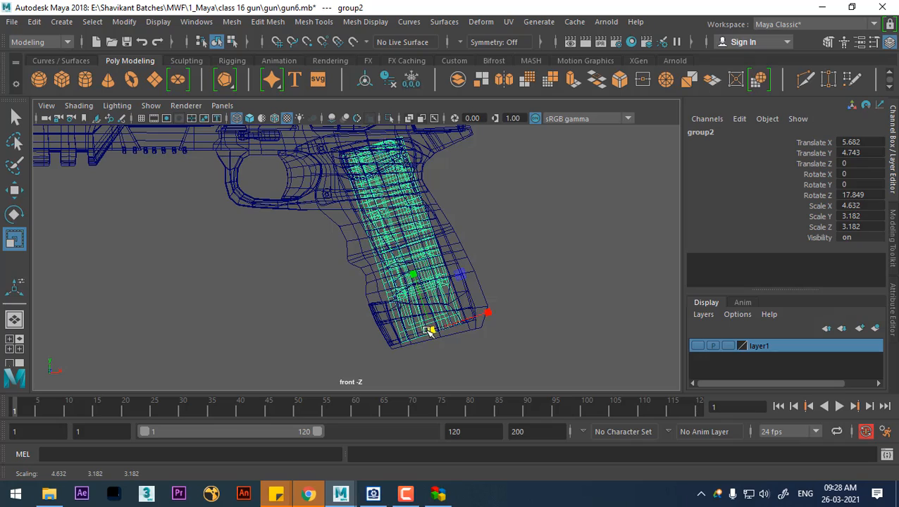
Return to the perspective view with shaded display and examine the gun with the magazine inside the grip
scroll(520, 315, "up", 1)
key("space")
left_click_drag(525, 313, 538, 170)
scroll(486, 233, "down", 3)
mouse_move(479, 237)
middle_mouse_down("alt")
mouse_move(483, 277)
mouse_move(512, 328)
middle_mouse_up("alt")
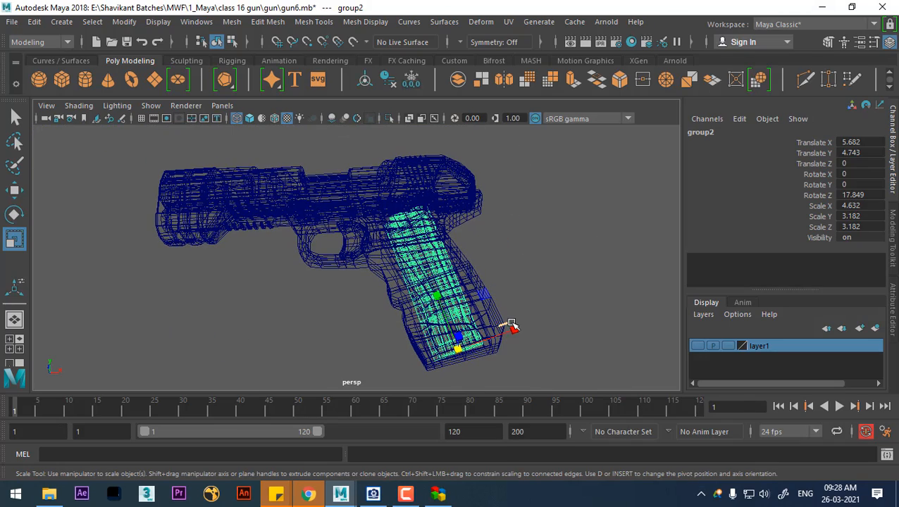
key("5")
left_click_drag(454, 328, 393, 236, "alt")
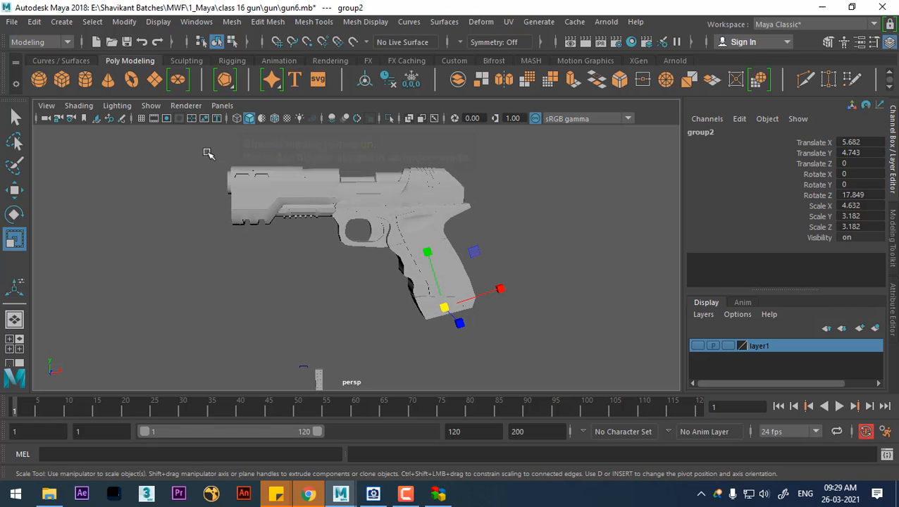
Select all of the gun's parts and show them with smooth mesh preview
left_click_drag(525, 342, 526, 342)
right_click_drag(446, 317, 495, 334, "alt")
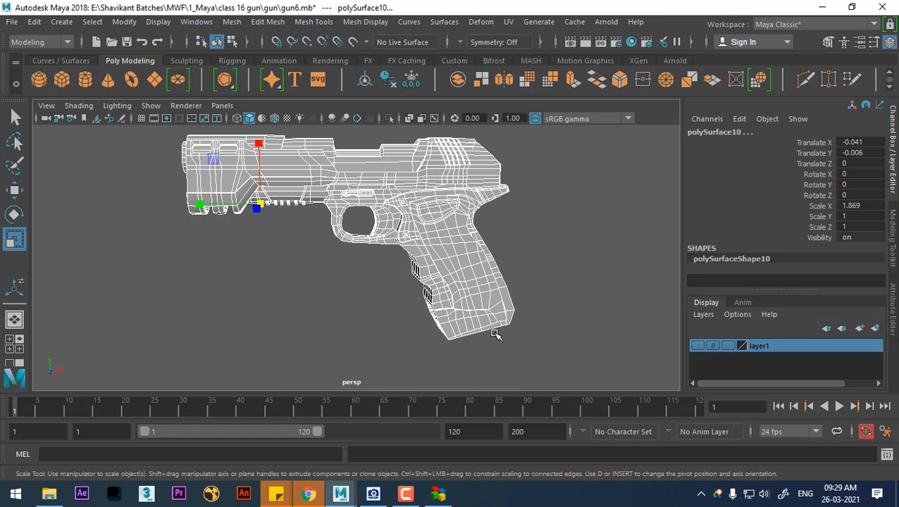
mouse_move(421, 489)
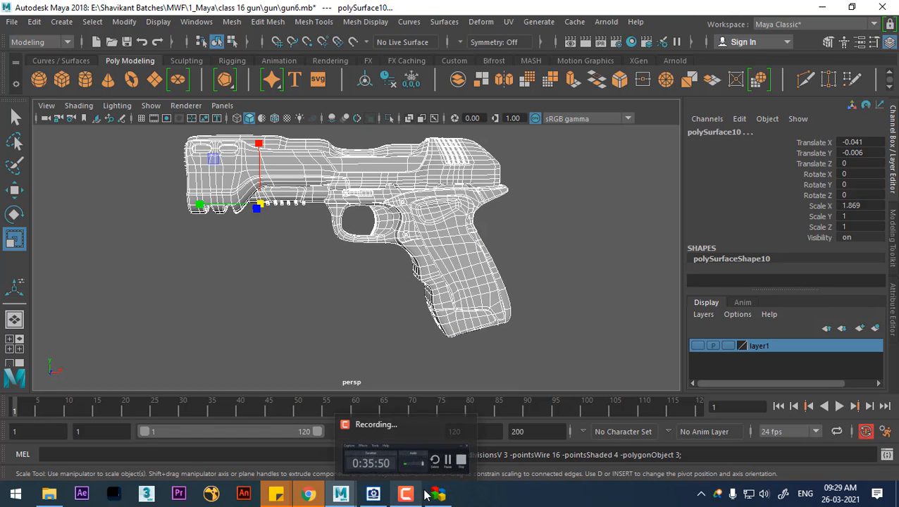